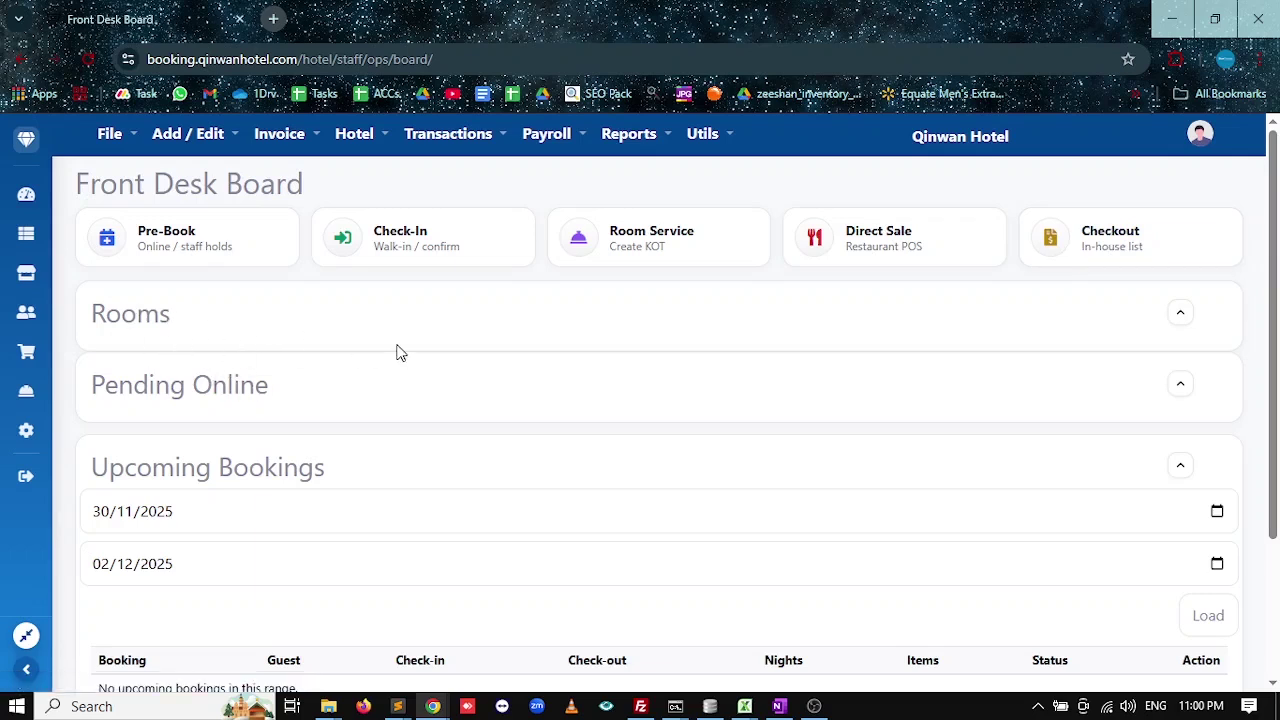
Go to the Bank Accounts records page from the Add / Edit menu.
{"action": "scroll", "coordinate": [208, 378], "scroll_direction": "down", "scroll_amount": 1}
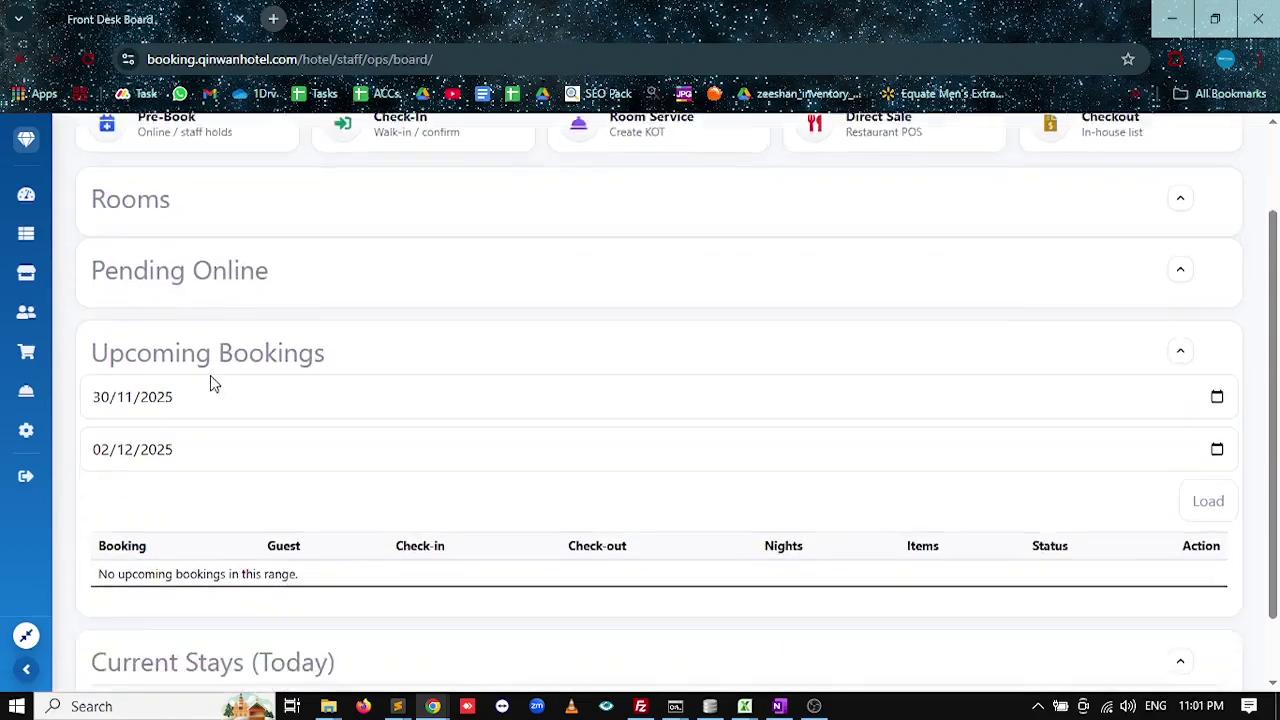
{"action": "scroll", "coordinate": [210, 378], "scroll_direction": "down", "scroll_amount": 1}
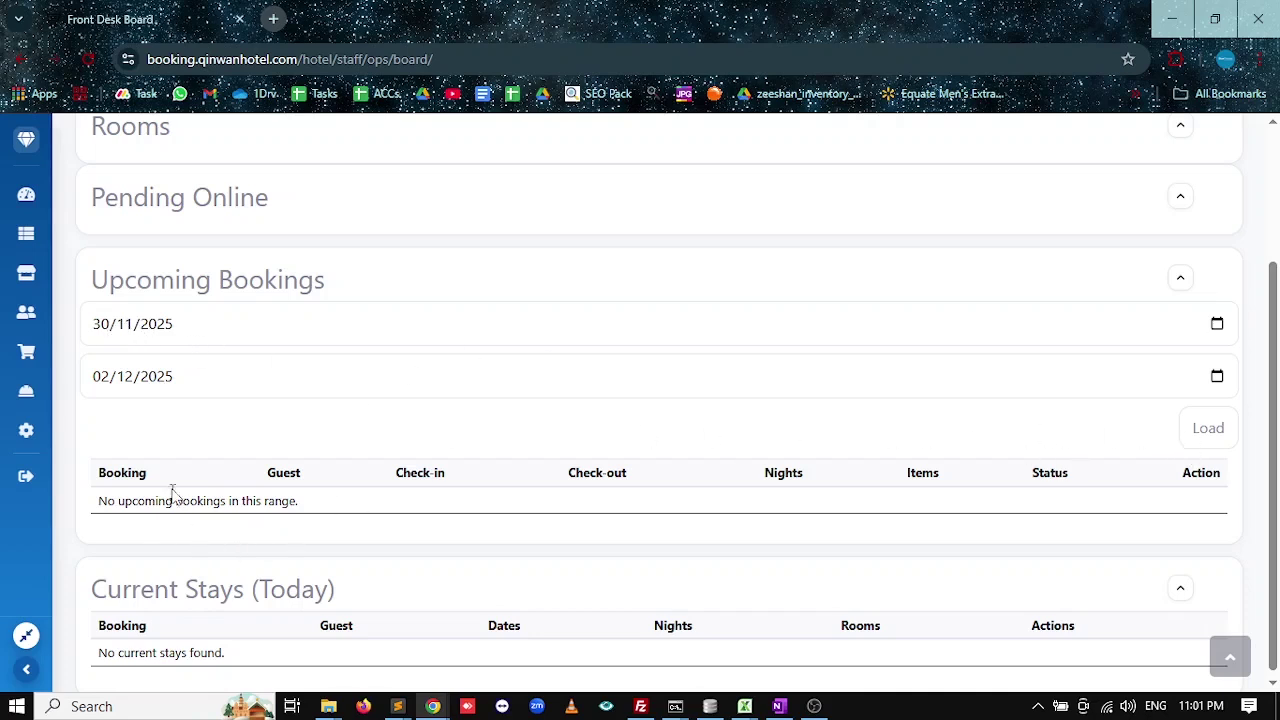
{"action": "scroll", "coordinate": [155, 481], "scroll_direction": "down", "scroll_amount": 1}
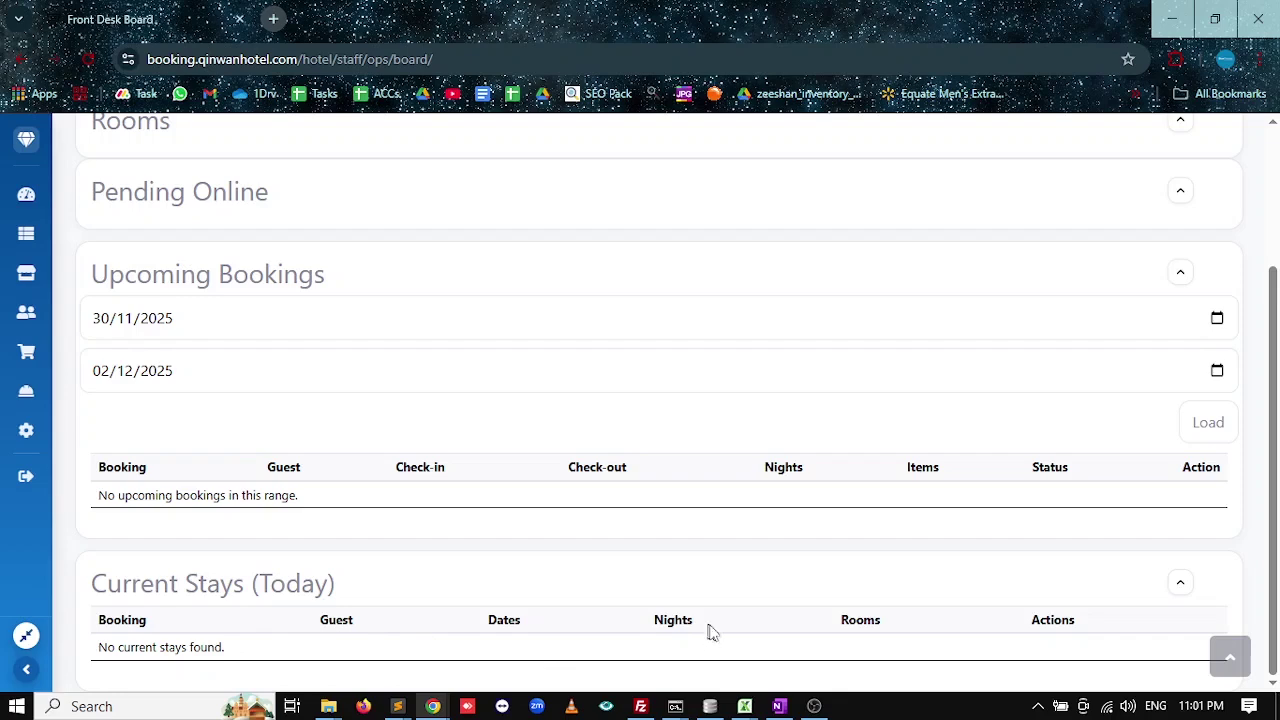
{"action": "scroll", "coordinate": [480, 598], "scroll_direction": "up", "scroll_amount": 2}
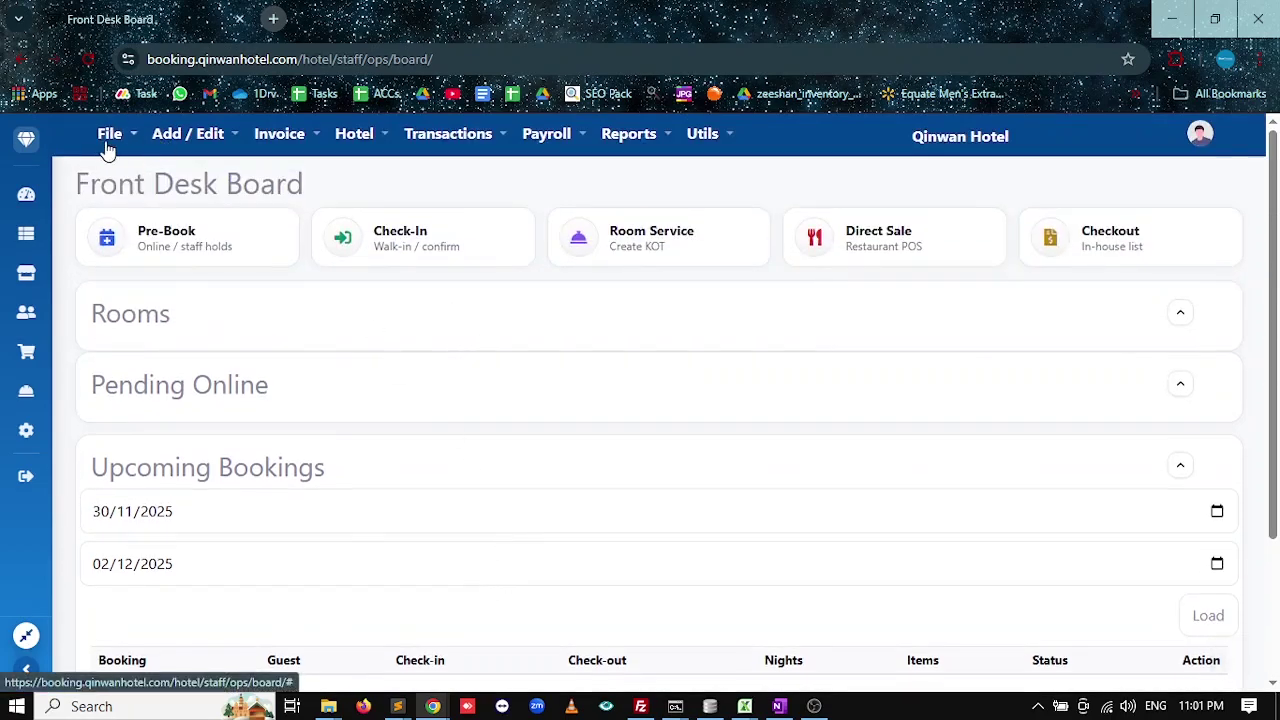
{"action": "mouse_move", "coordinate": [292, 148]}
{"action": "mouse_move", "coordinate": [186, 145]}
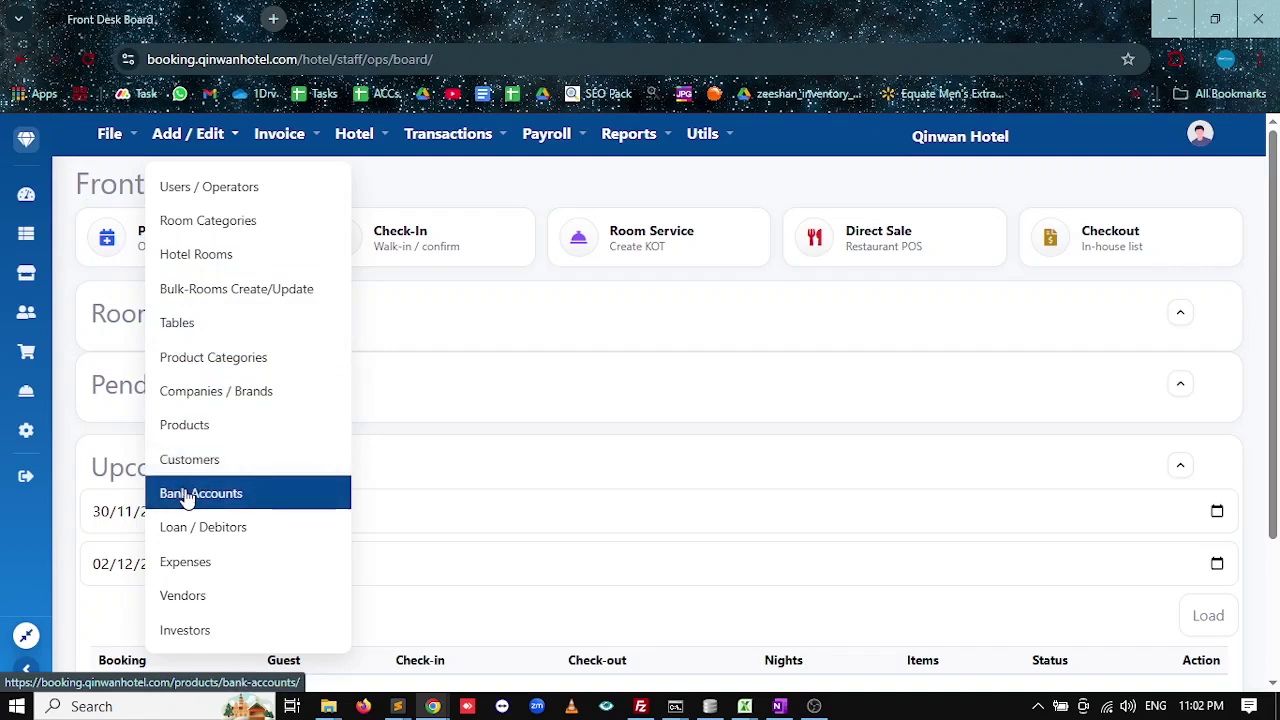
{"action": "left_click", "coordinate": [177, 139]}
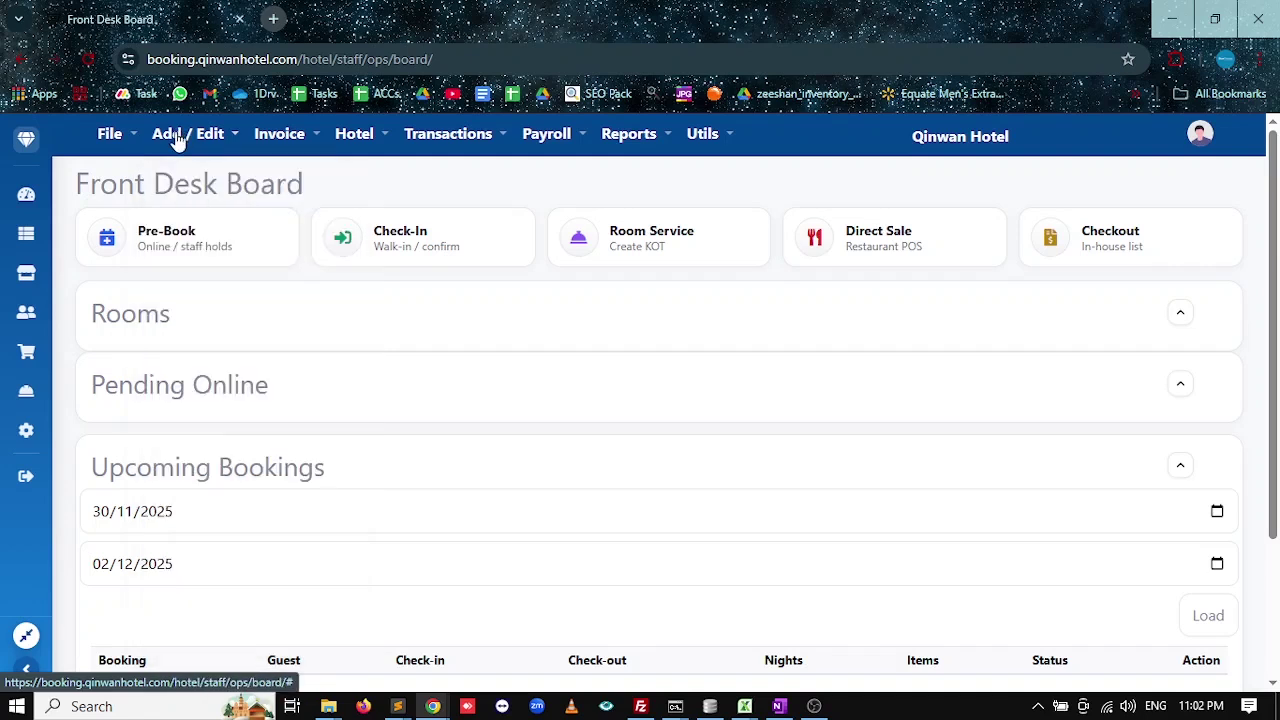
{"action": "left_click", "coordinate": [177, 139]}
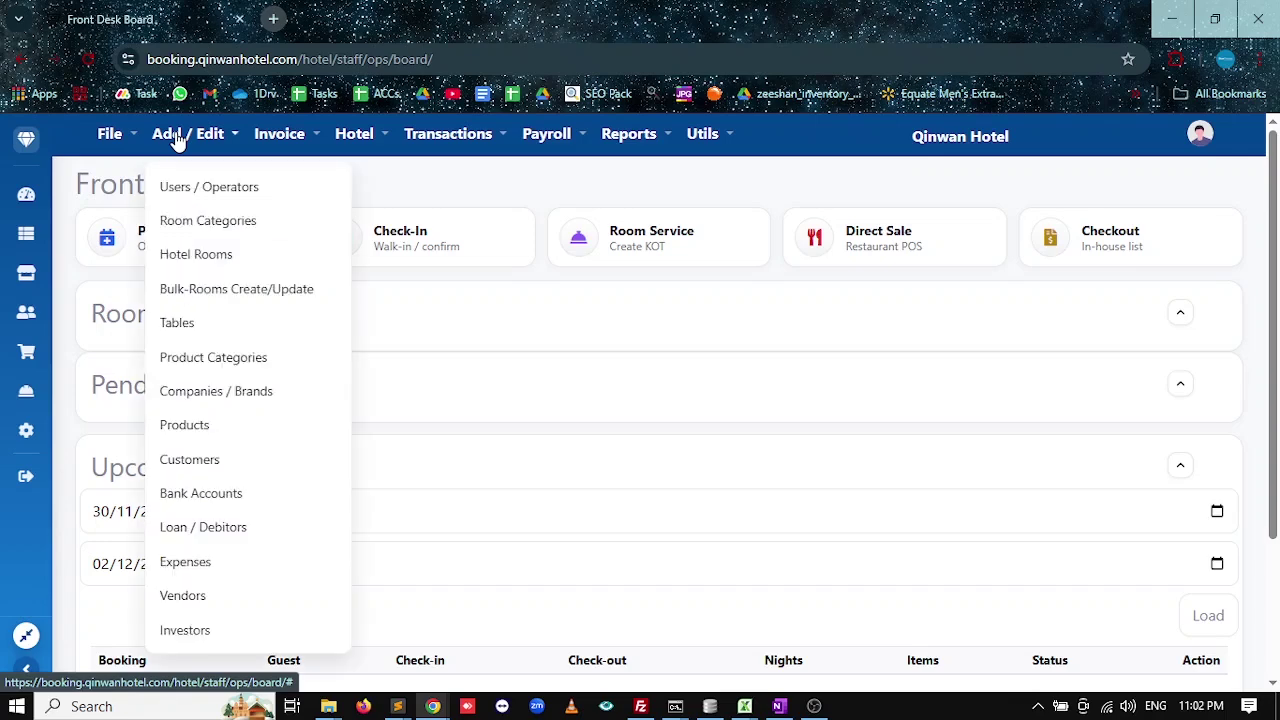
{"action": "left_click", "coordinate": [187, 500]}
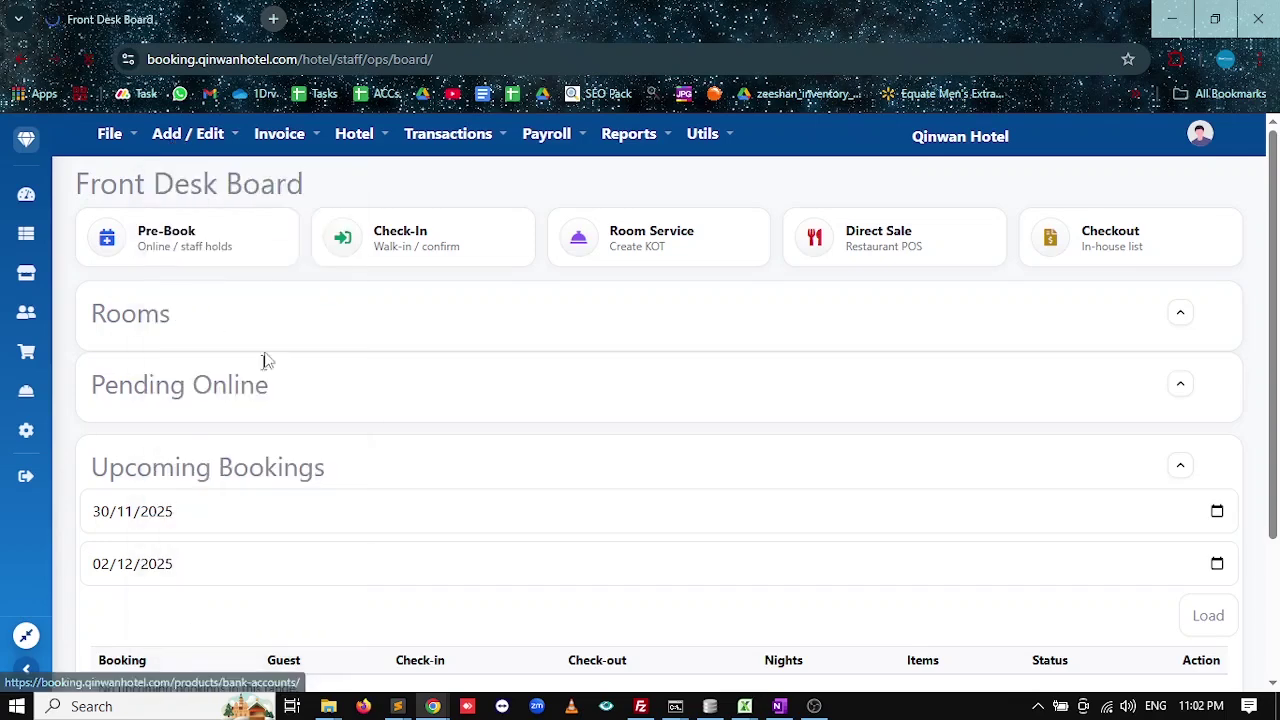
Create a bank account named 'cash' with an account number and a 0 balance.
{"action": "left_click", "coordinate": [236, 218]}
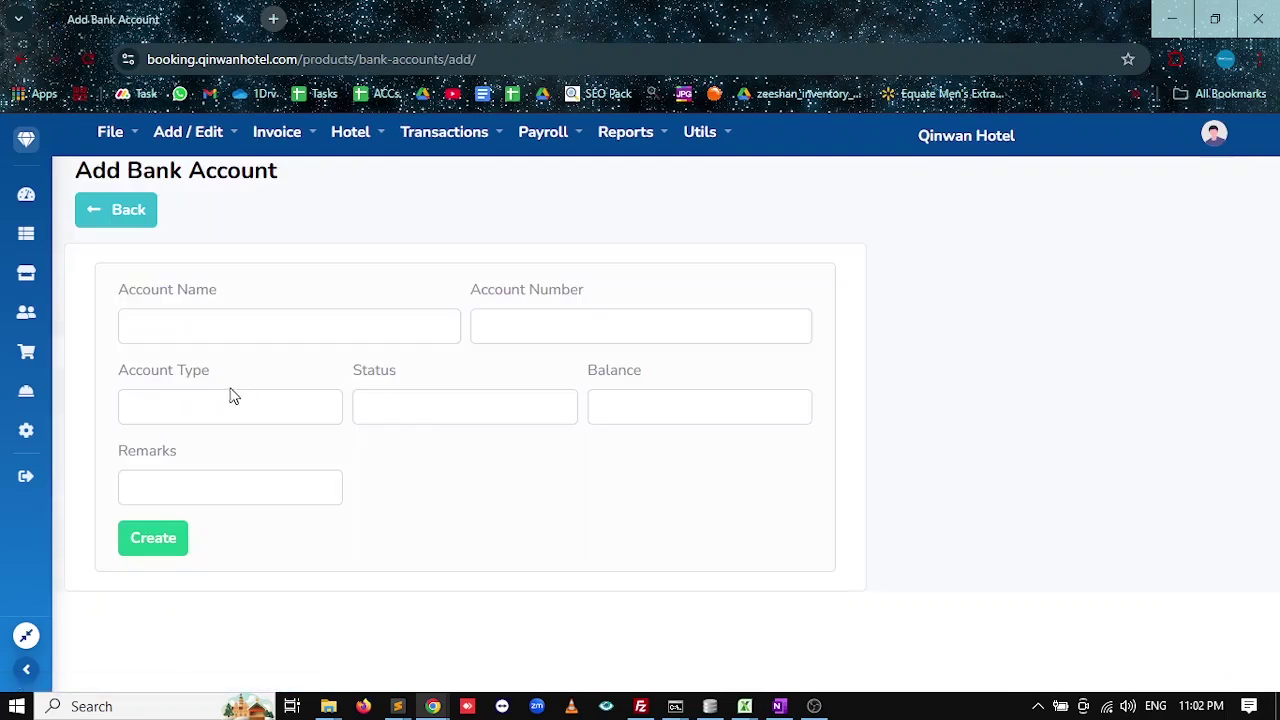
{"action": "left_click", "coordinate": [290, 326]}
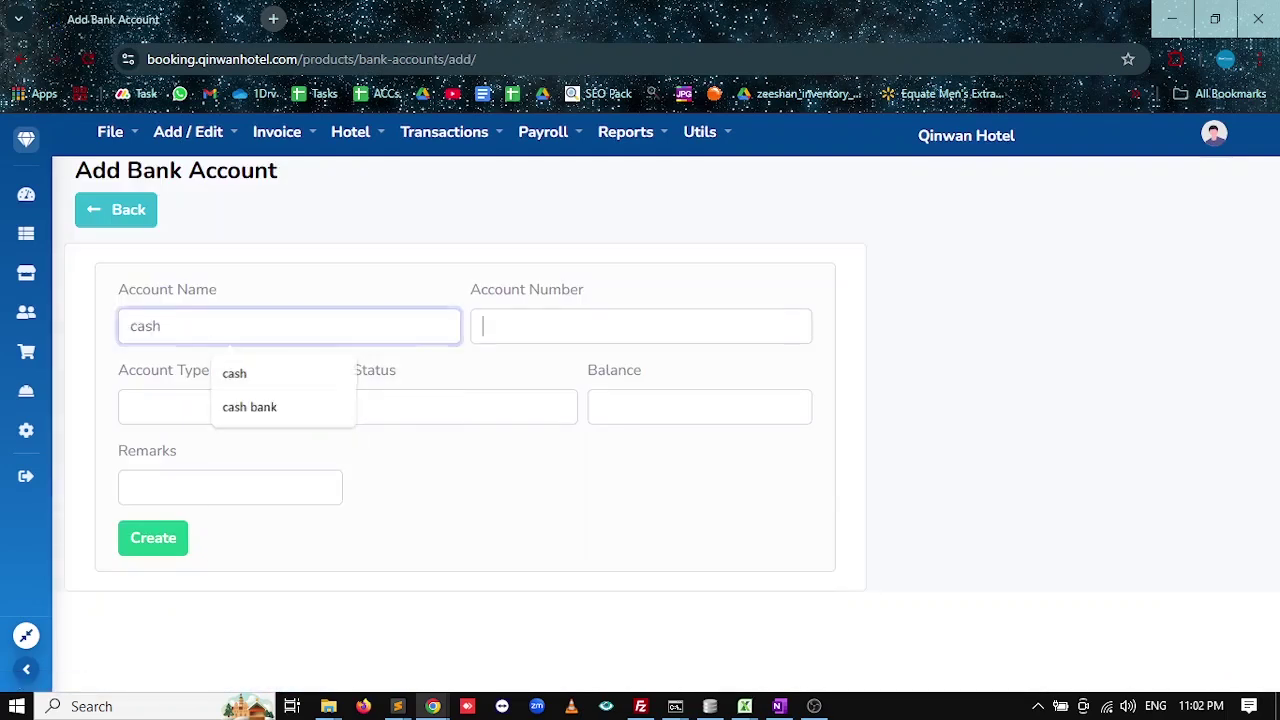
{"action": "key", "text": "Tab"}
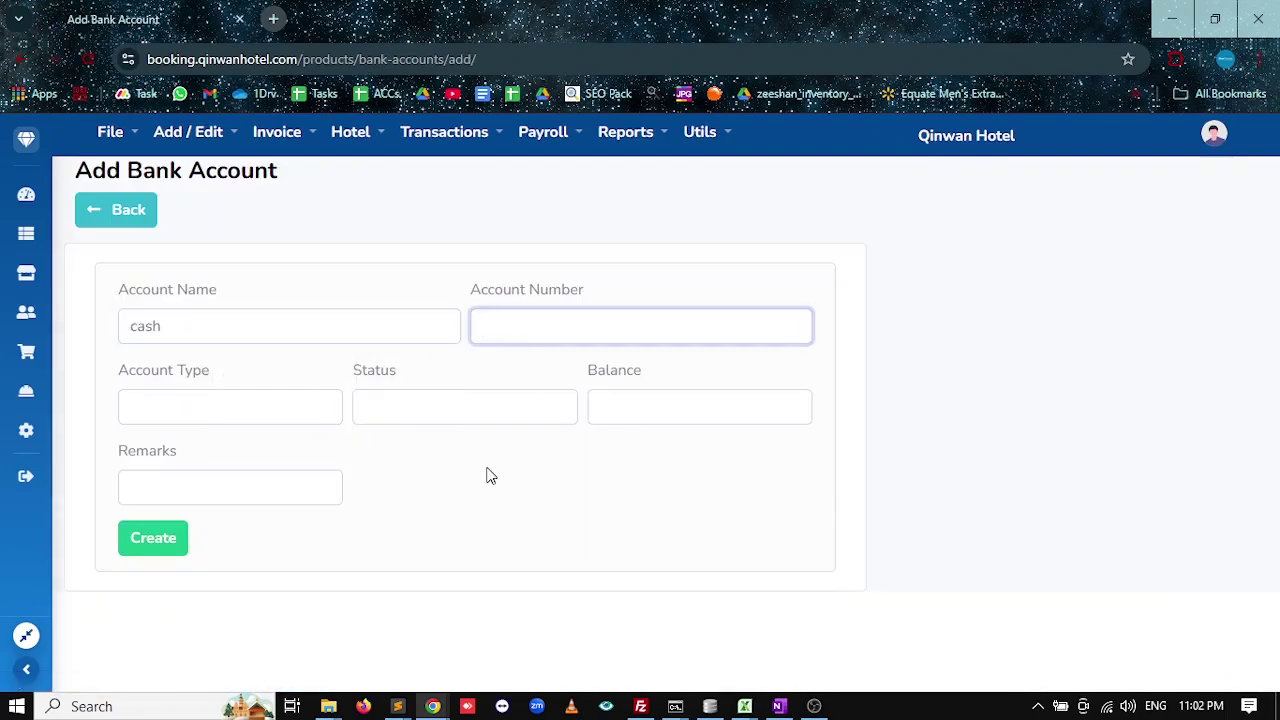
{"action": "left_click", "coordinate": [153, 539]}
{"action": "type", "text": "0"}
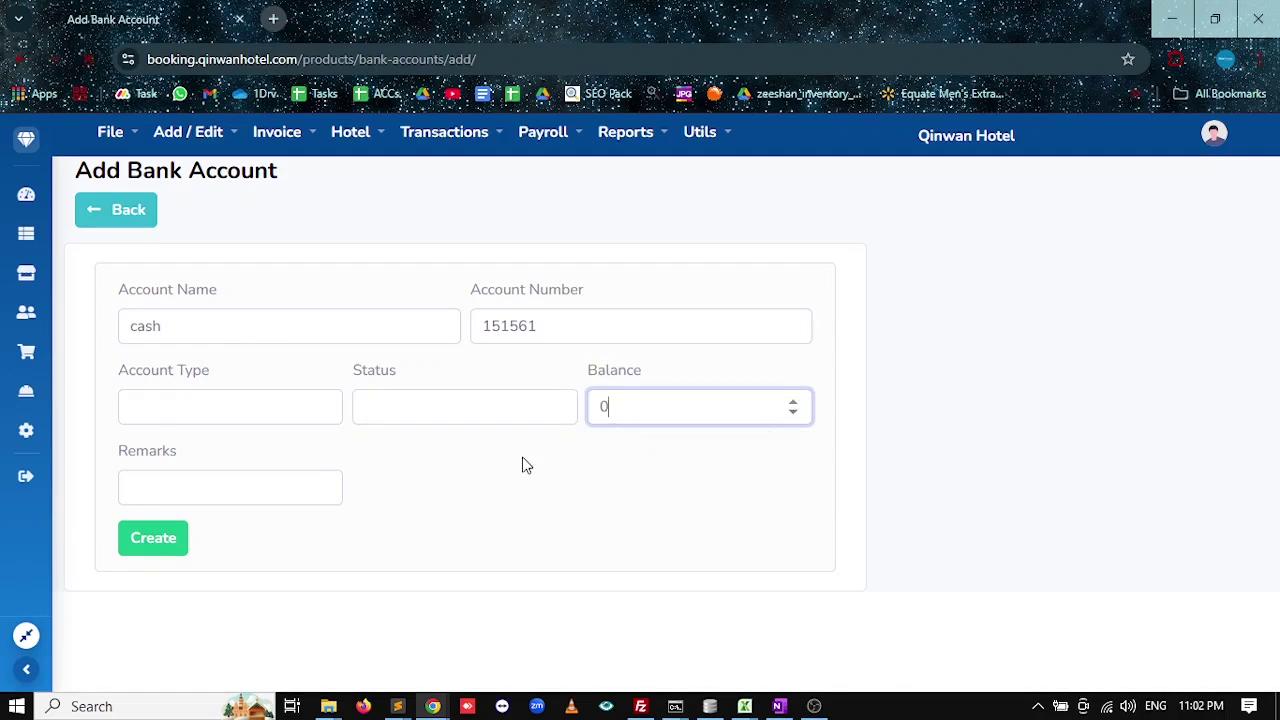
{"action": "key", "text": "Return"}
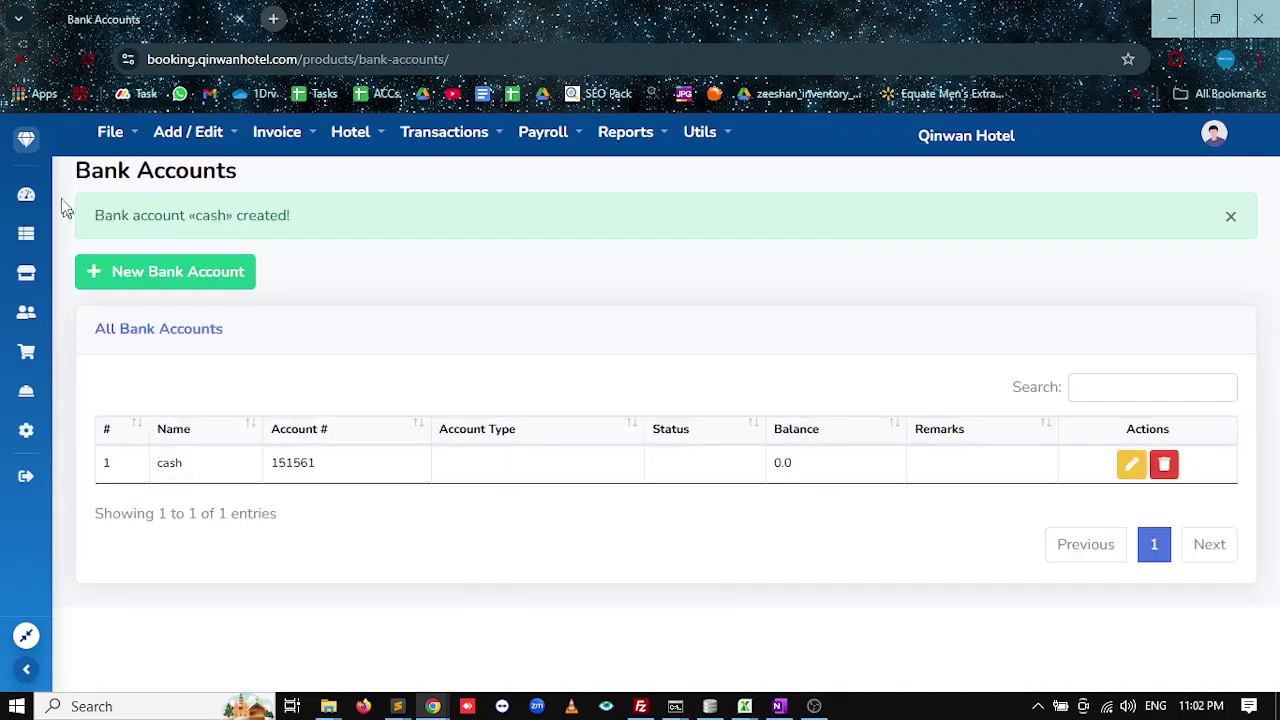
{"action": "left_click", "coordinate": [26, 194]}
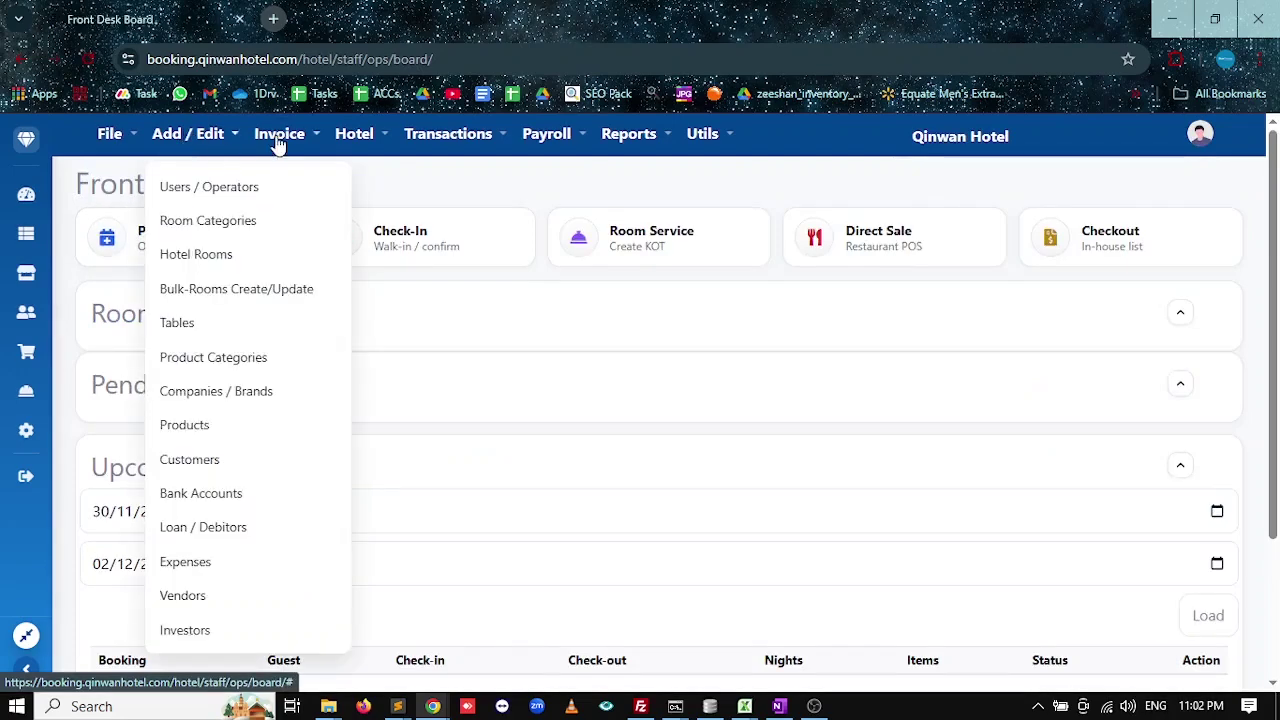
Browse the sidebar menus and bring up the hotel operations options on the Front Desk Board.
{"action": "mouse_move", "coordinate": [282, 145]}
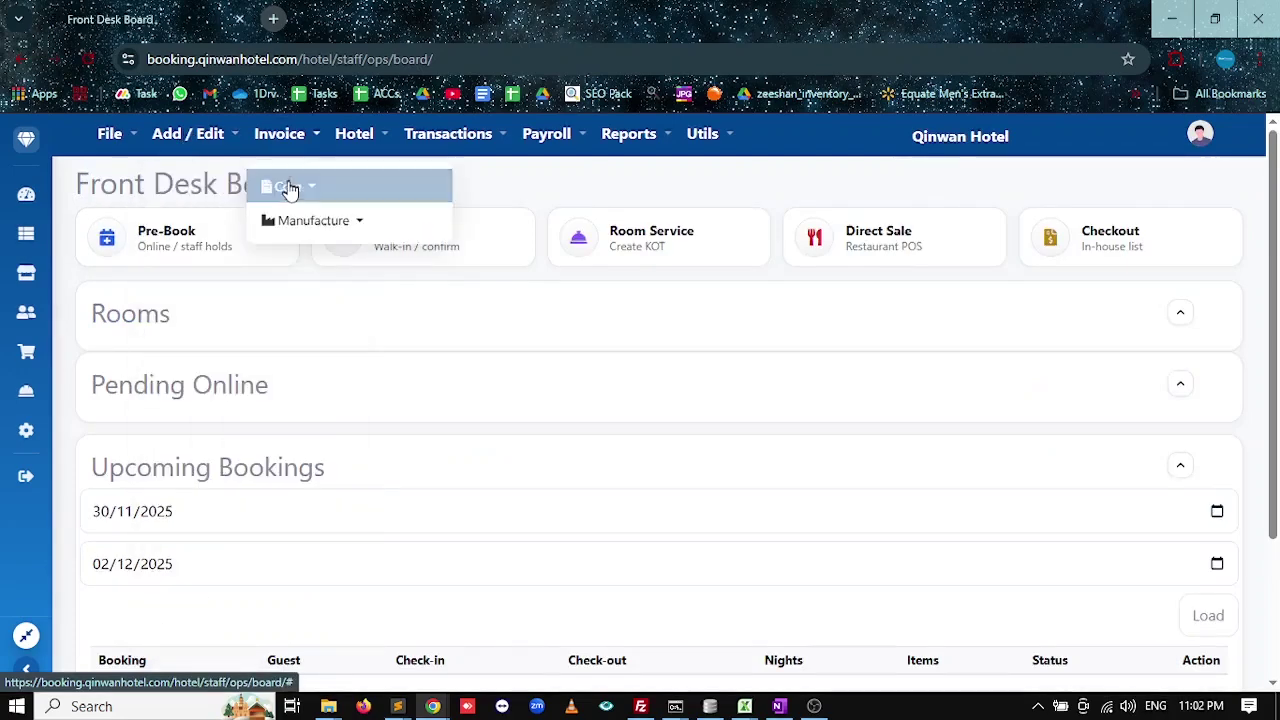
{"action": "mouse_move", "coordinate": [289, 190]}
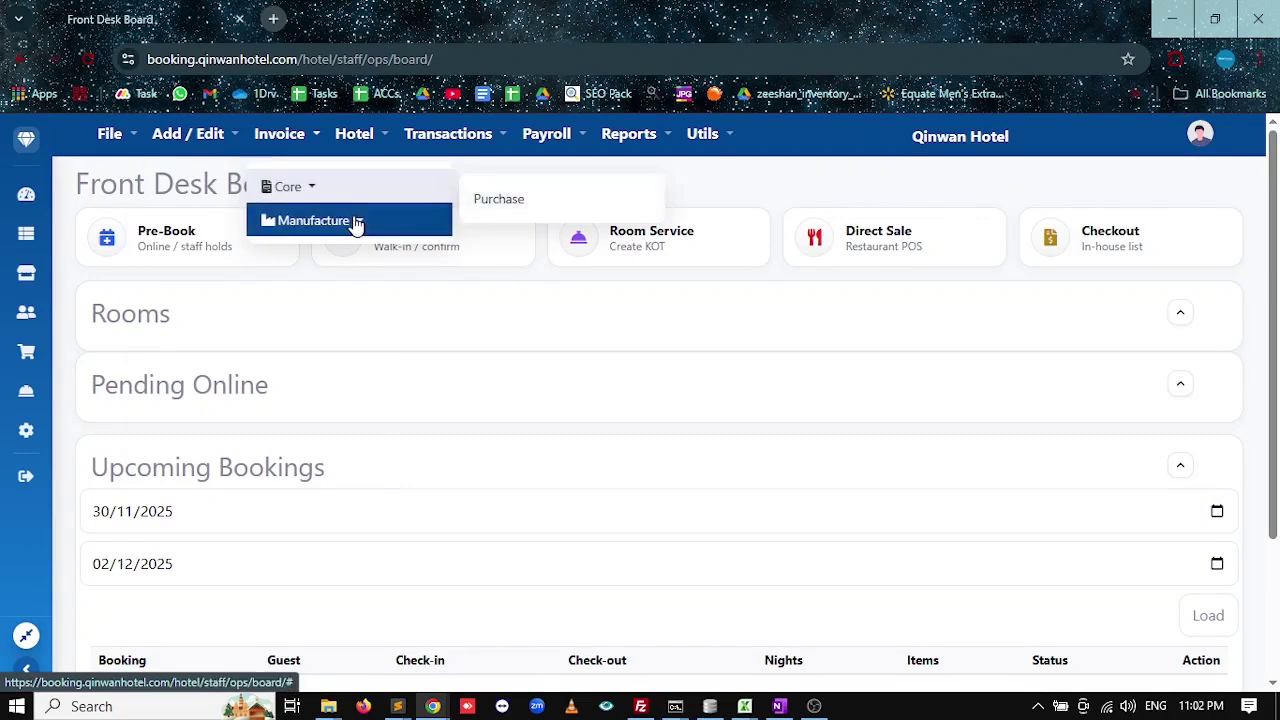
{"action": "mouse_move", "coordinate": [357, 223]}
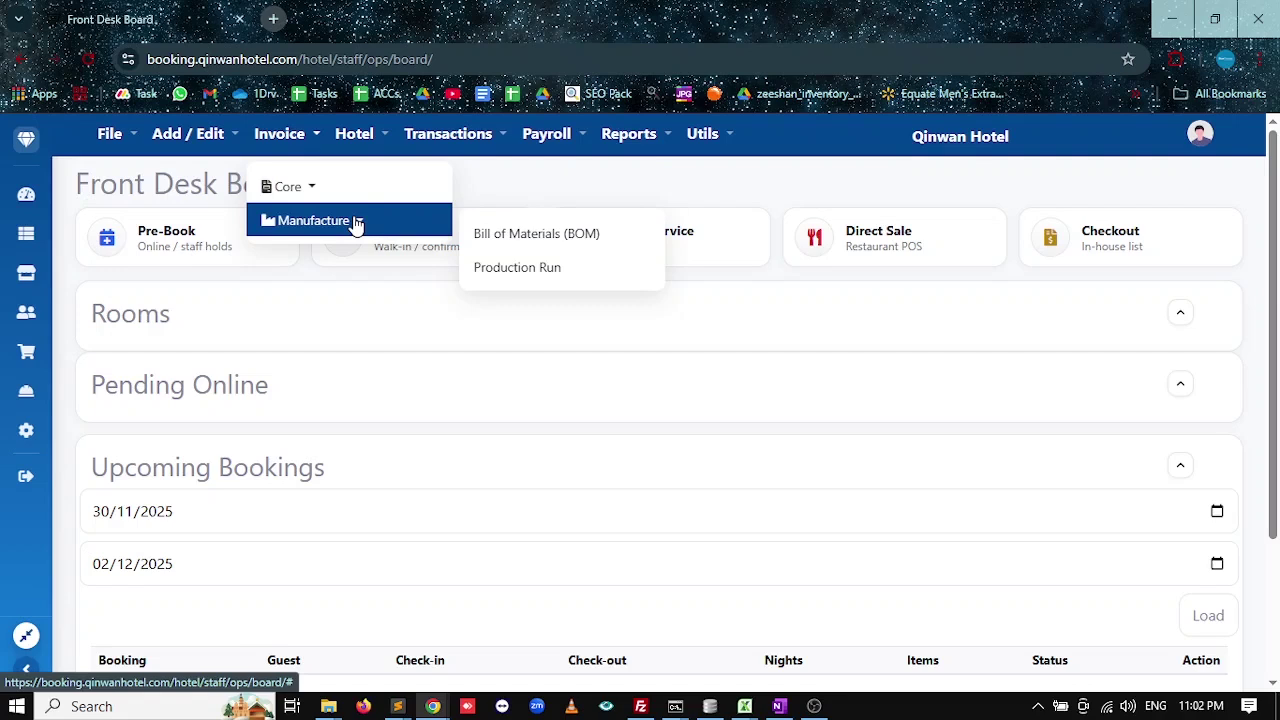
{"action": "left_click", "coordinate": [350, 136]}
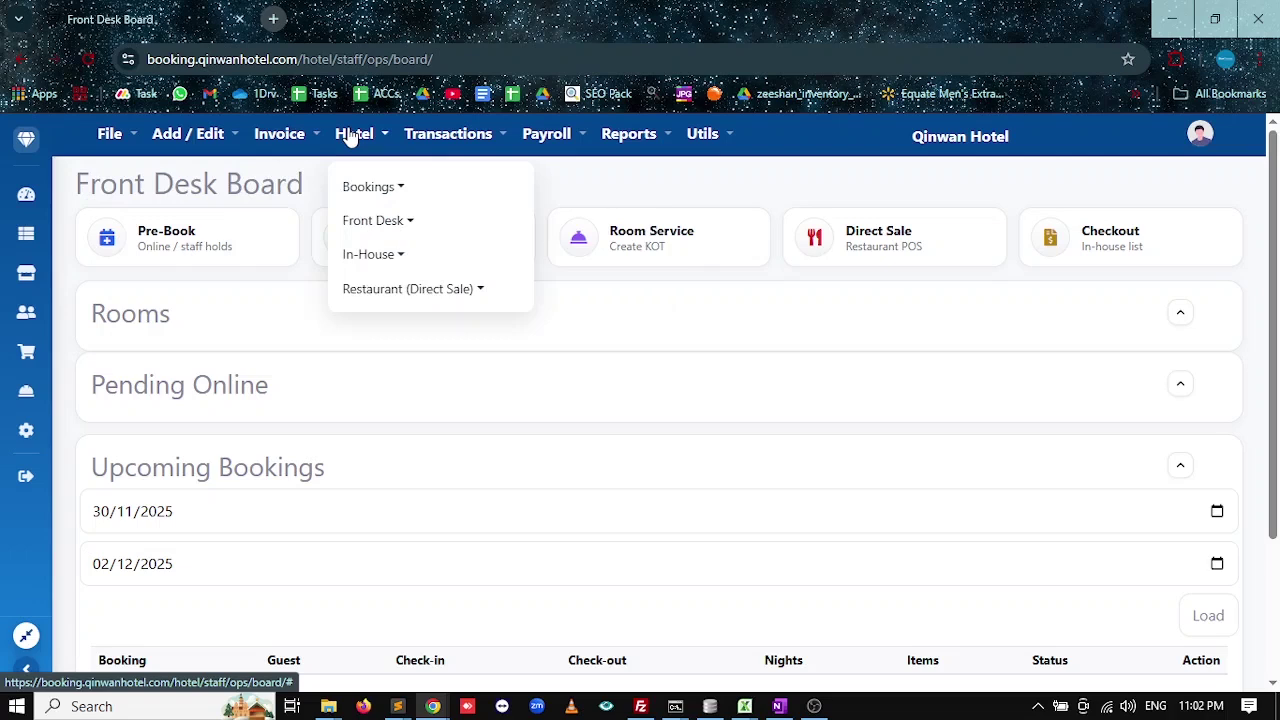
{"action": "left_click", "coordinate": [389, 190]}
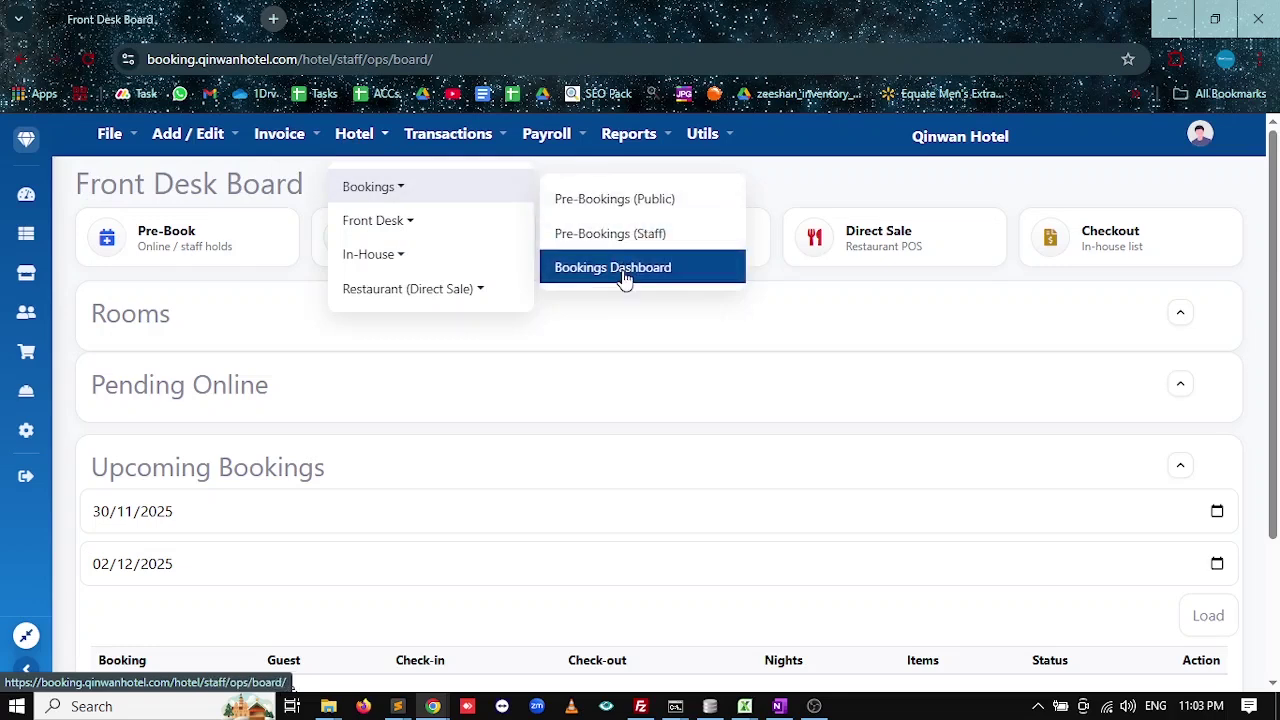
{"action": "left_click", "coordinate": [398, 226]}
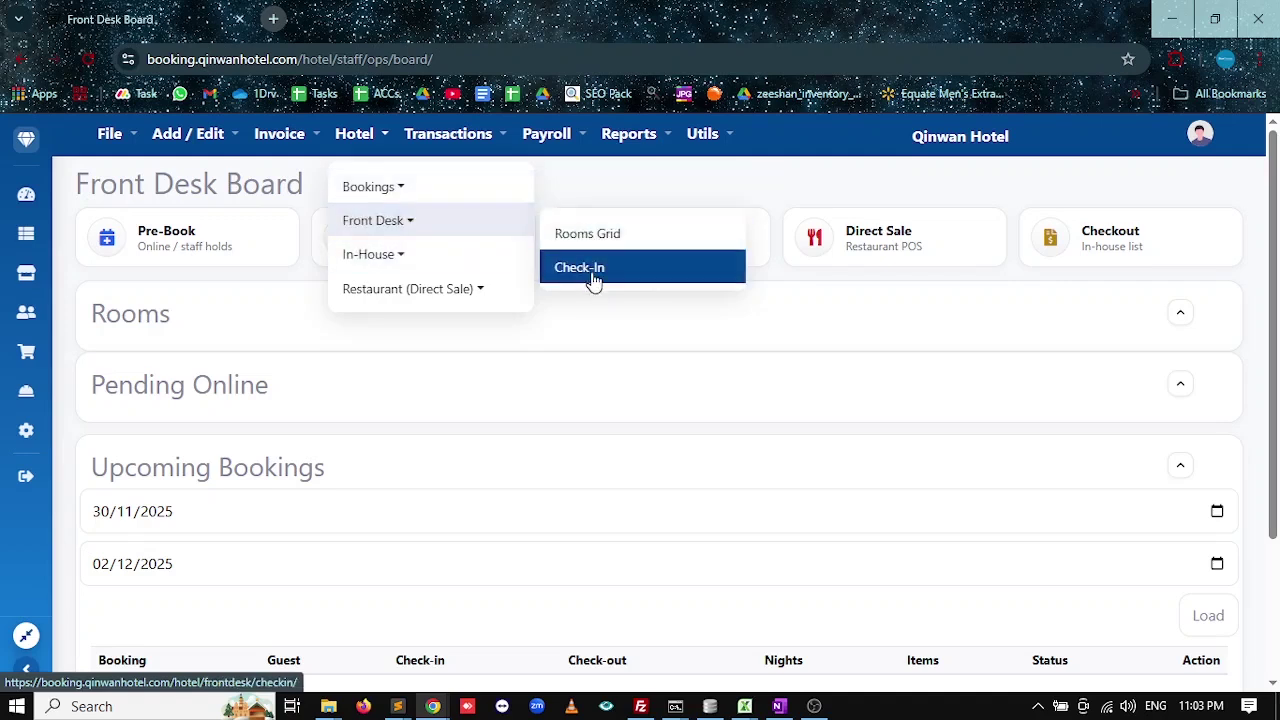
{"action": "left_click", "coordinate": [737, 286]}
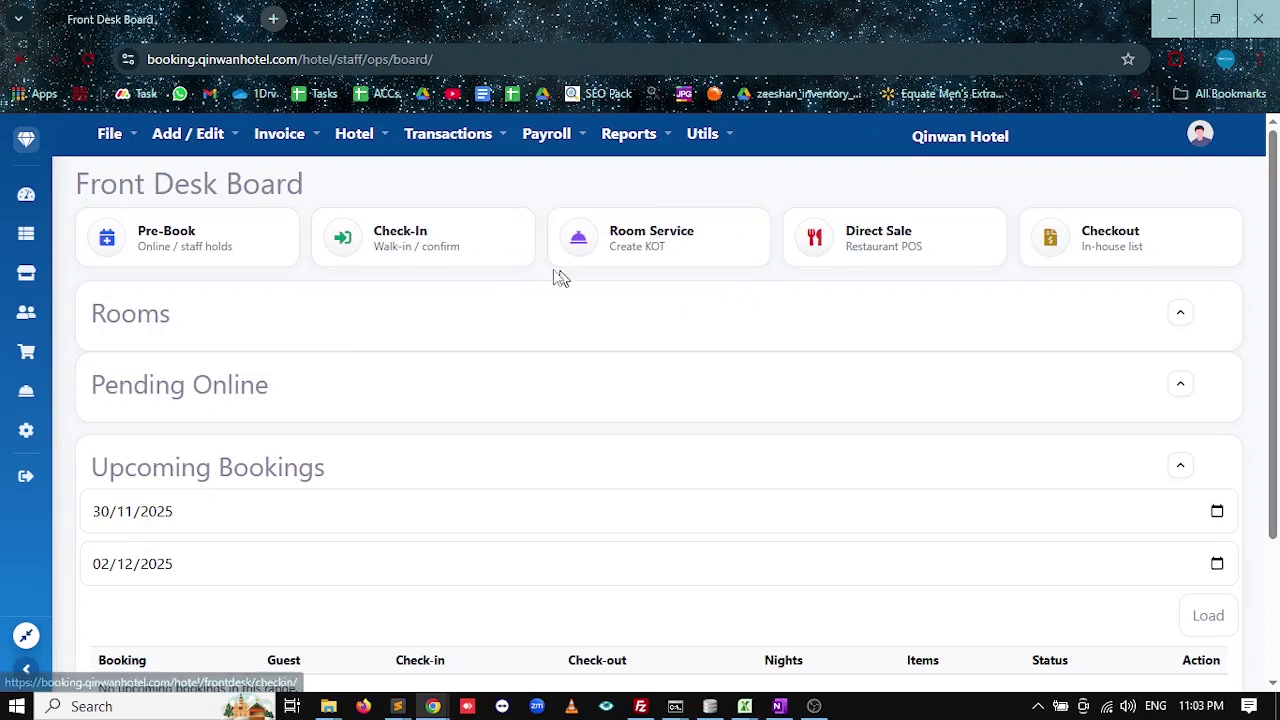
{"action": "left_click", "coordinate": [356, 136]}
{"action": "left_click", "coordinate": [392, 256]}
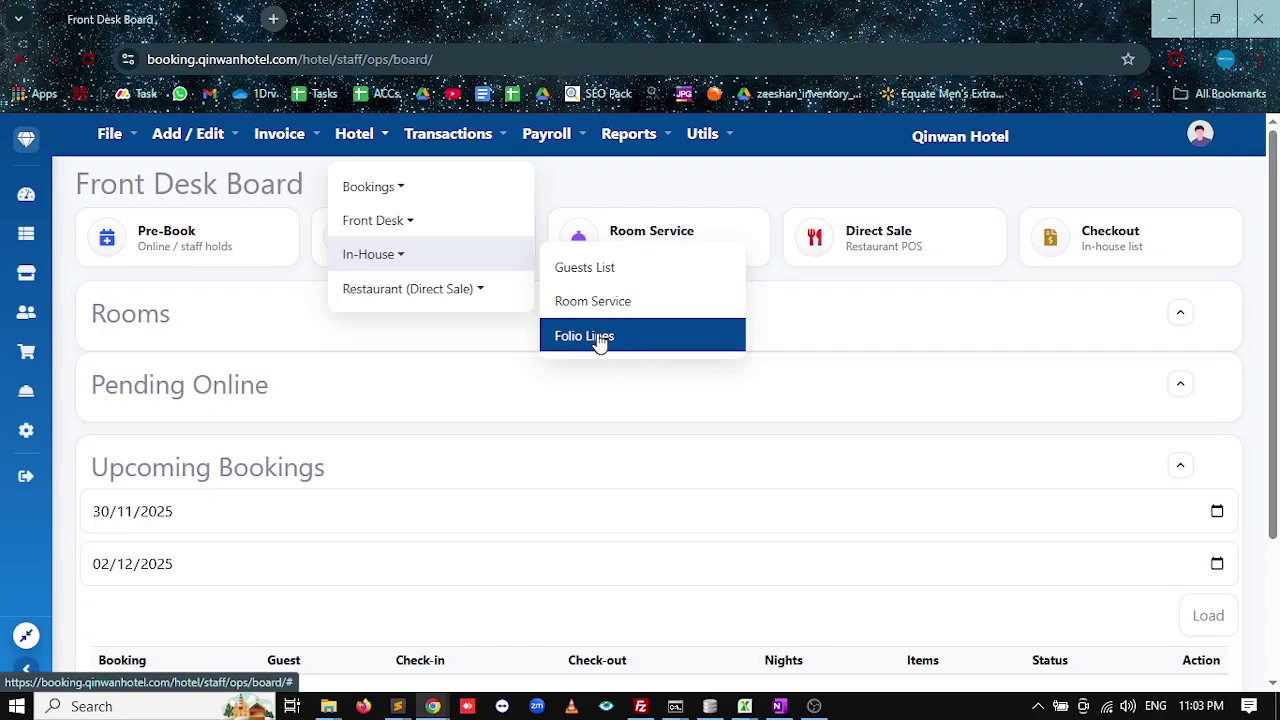
{"action": "left_click", "coordinate": [406, 304]}
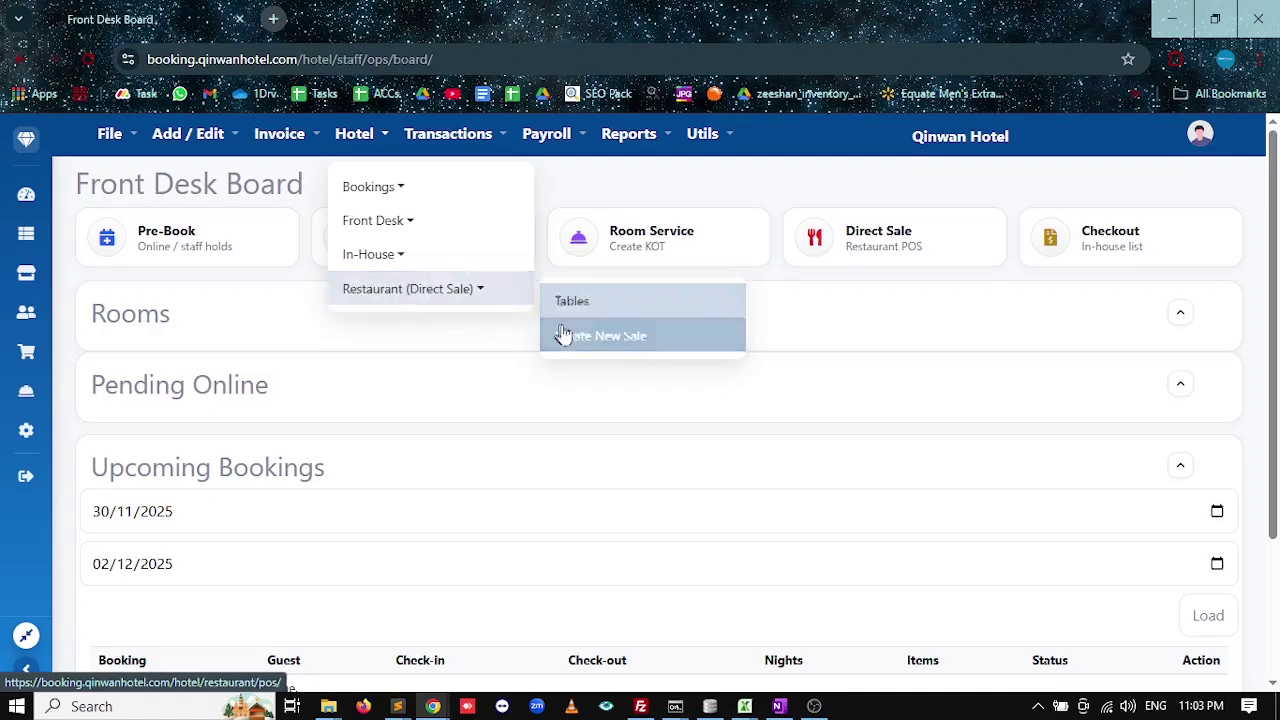
{"action": "left_click", "coordinate": [591, 343]}
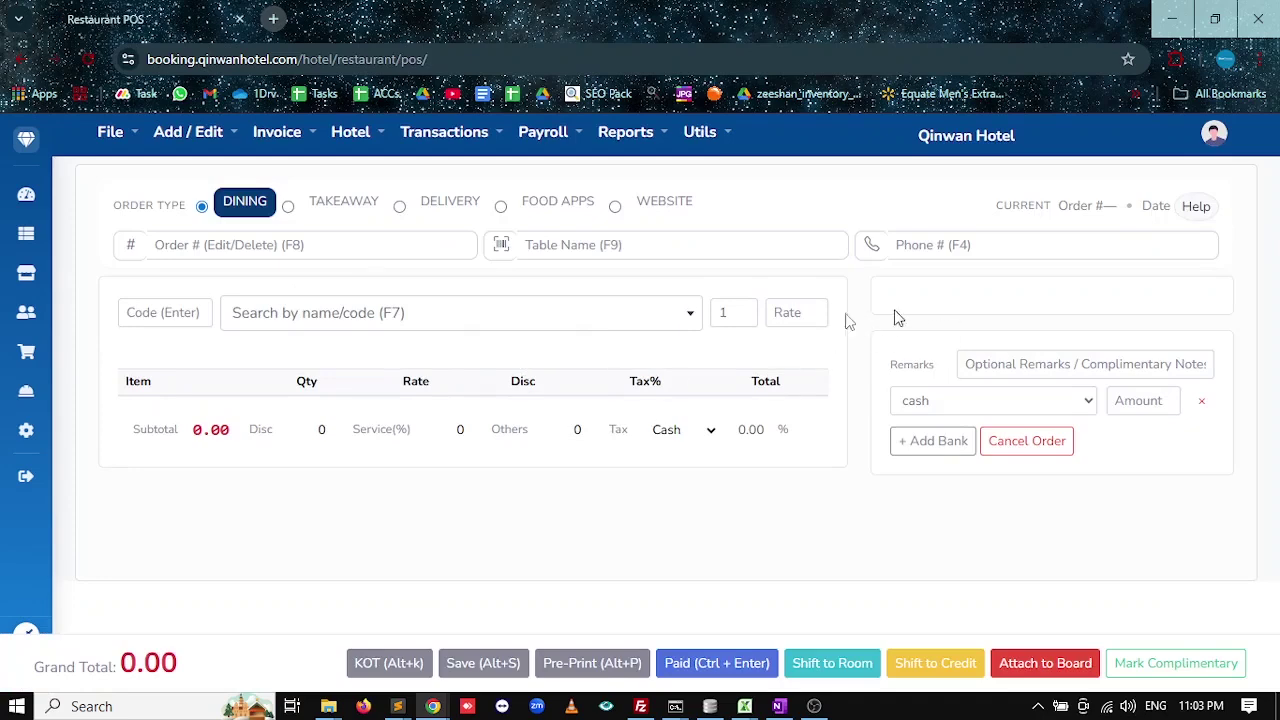
{"action": "left_click", "coordinate": [38, 204]}
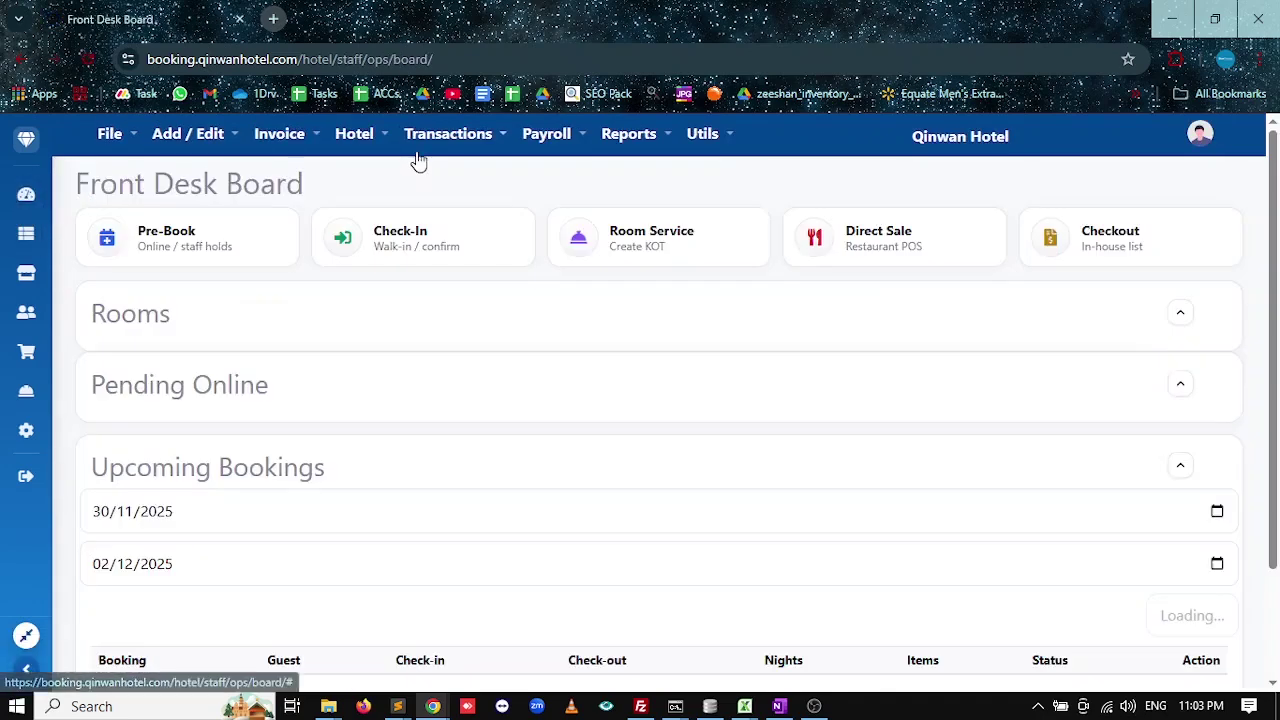
{"action": "left_click", "coordinate": [440, 146]}
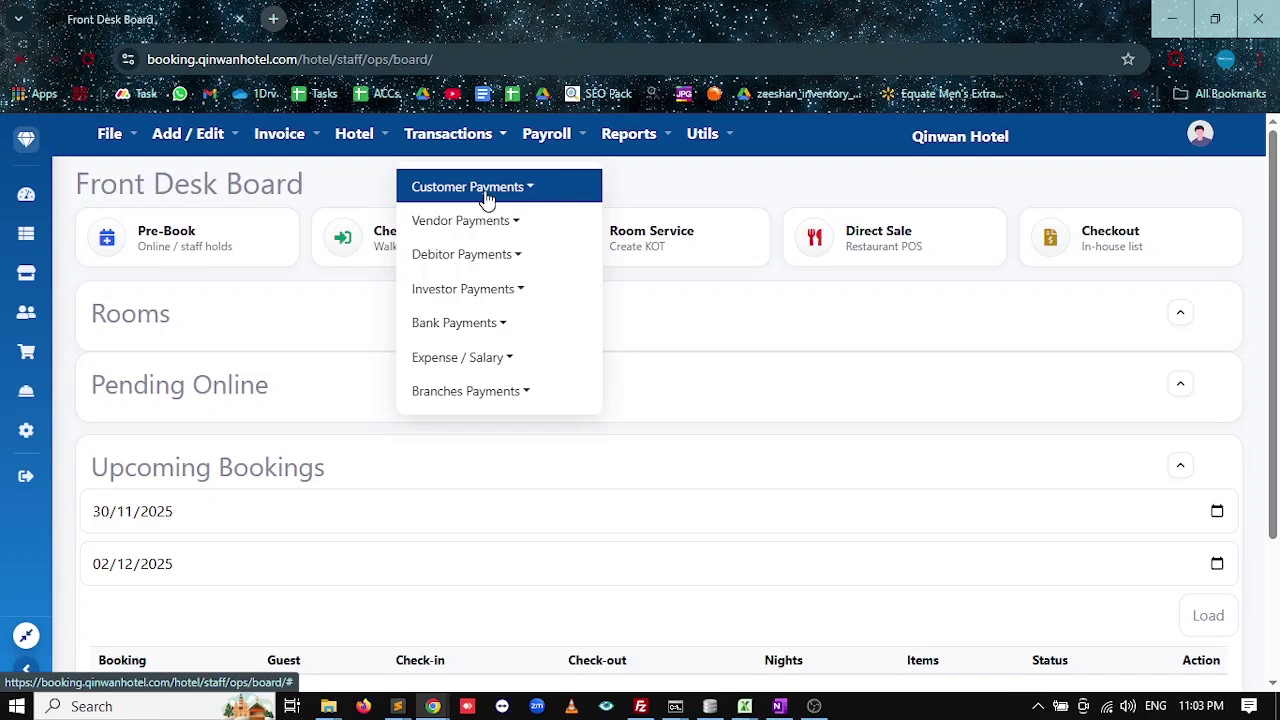
{"action": "left_click", "coordinate": [487, 199]}
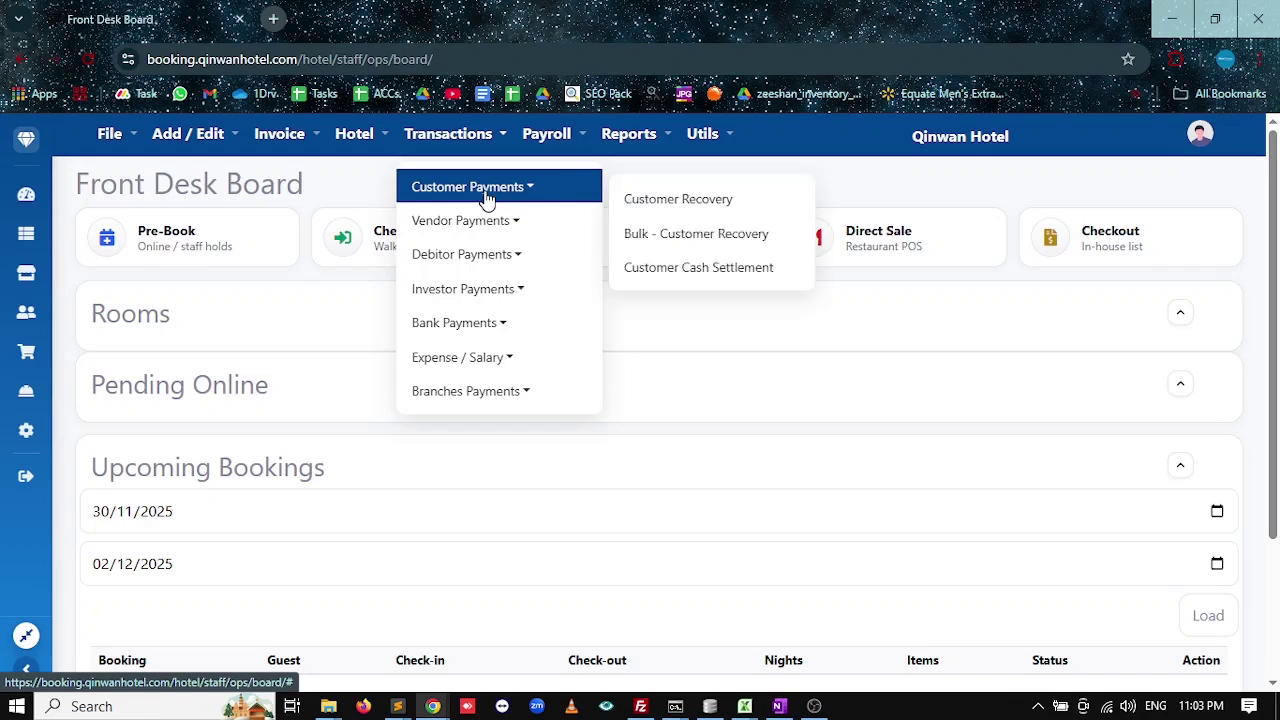
{"action": "left_click", "coordinate": [477, 232]}
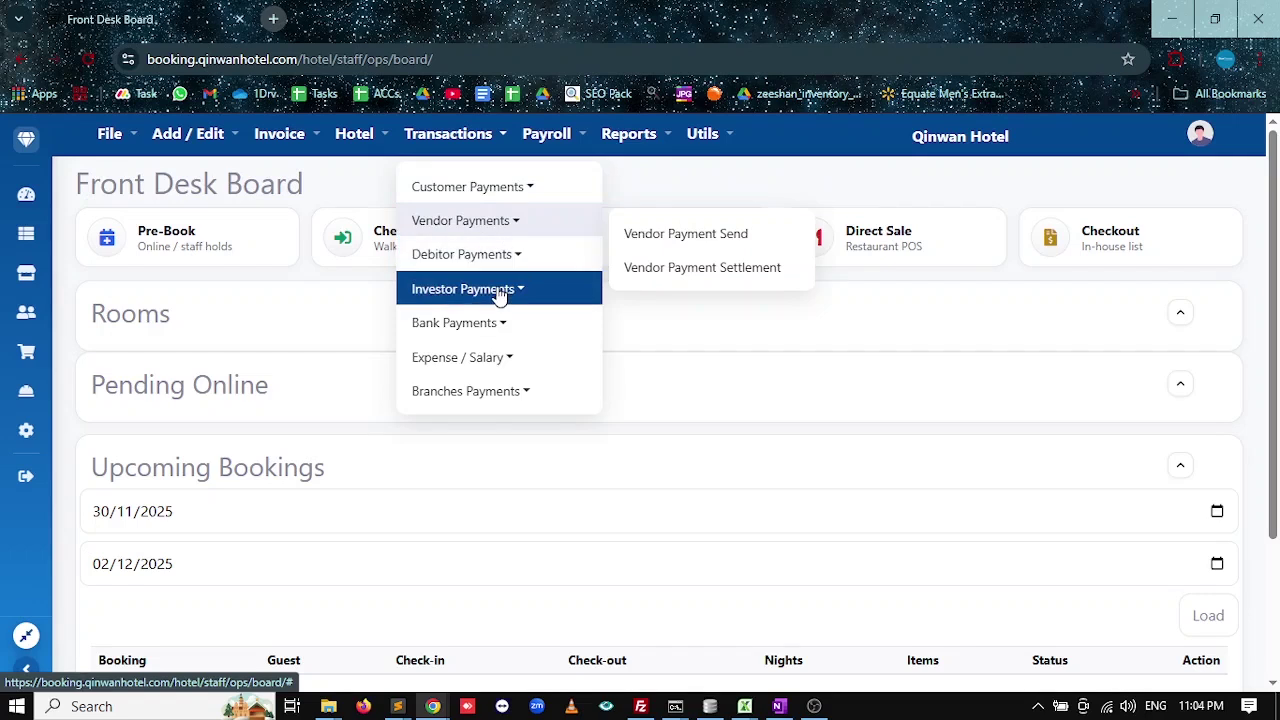
{"action": "left_click", "coordinate": [487, 322]}
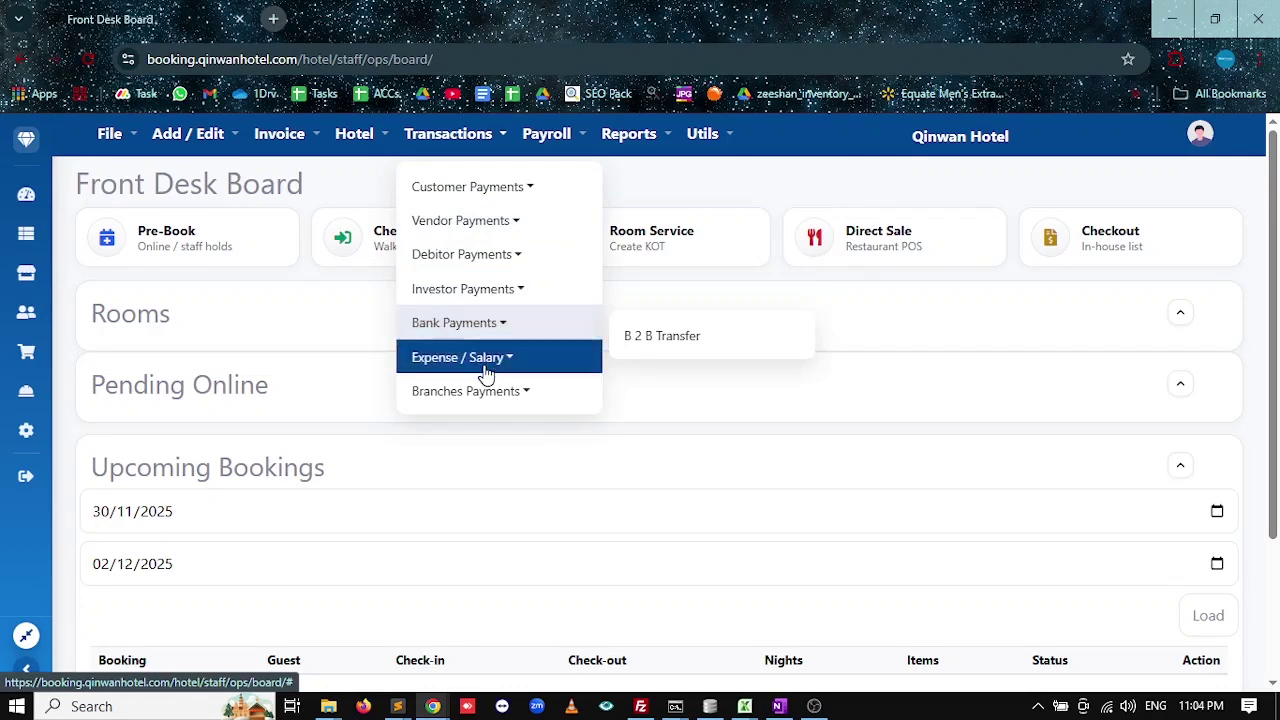
{"action": "left_click", "coordinate": [487, 357]}
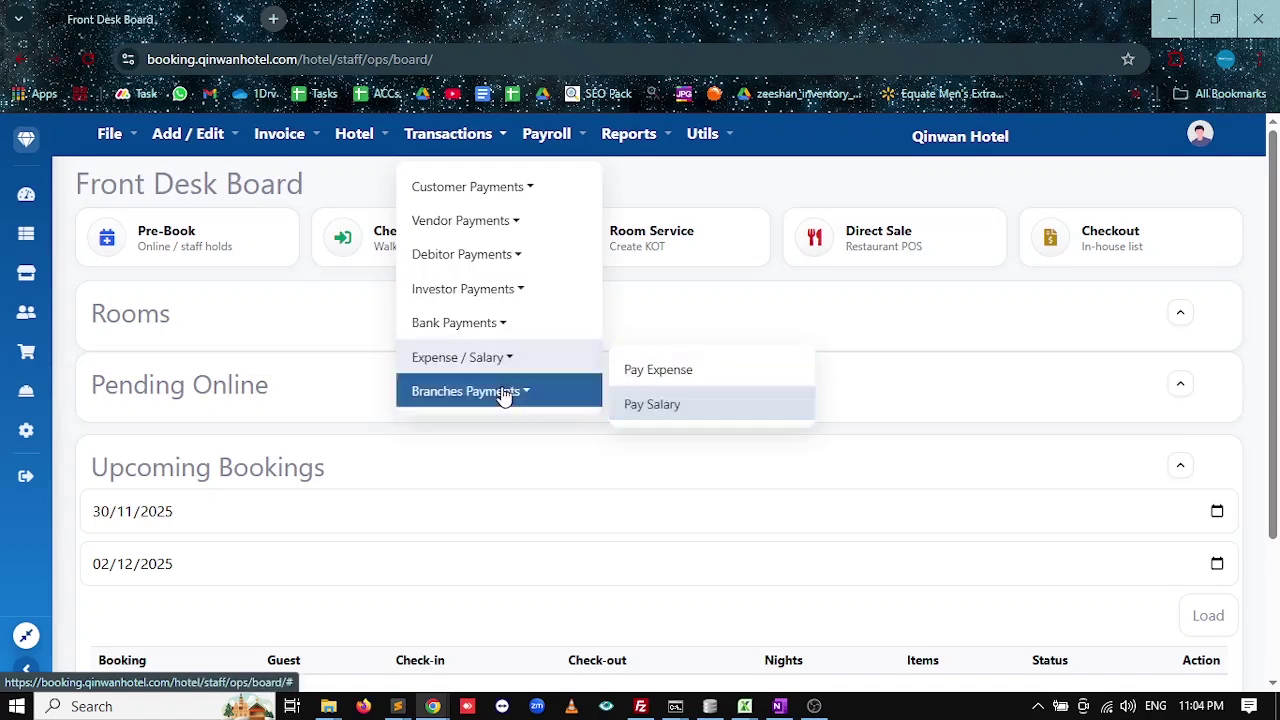
{"action": "left_click", "coordinate": [547, 141]}
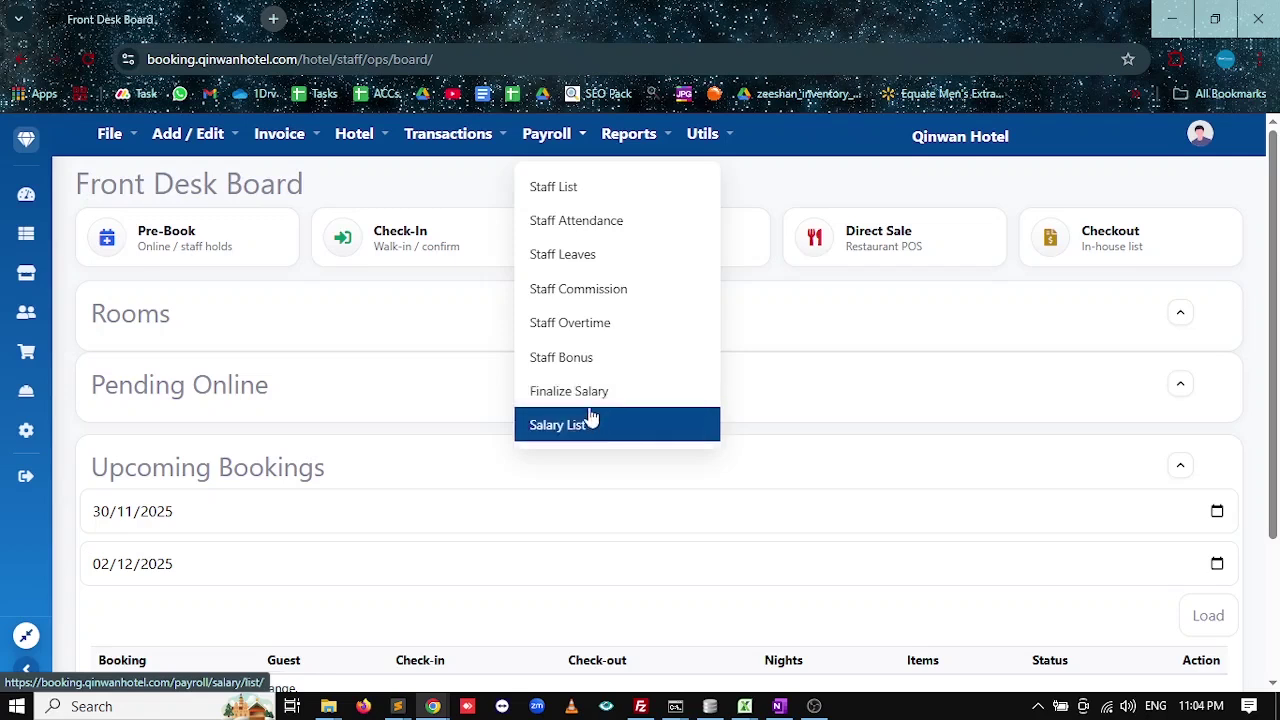
{"action": "left_click", "coordinate": [543, 134]}
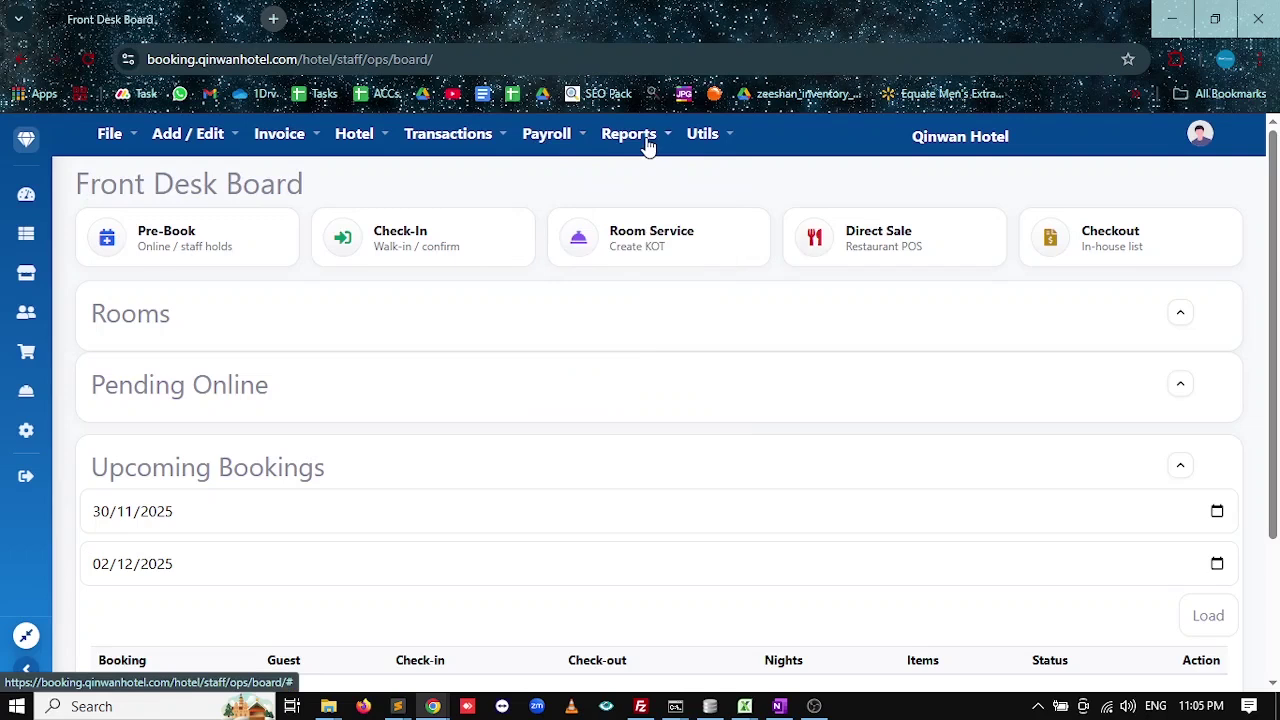
{"action": "left_click", "coordinate": [648, 145]}
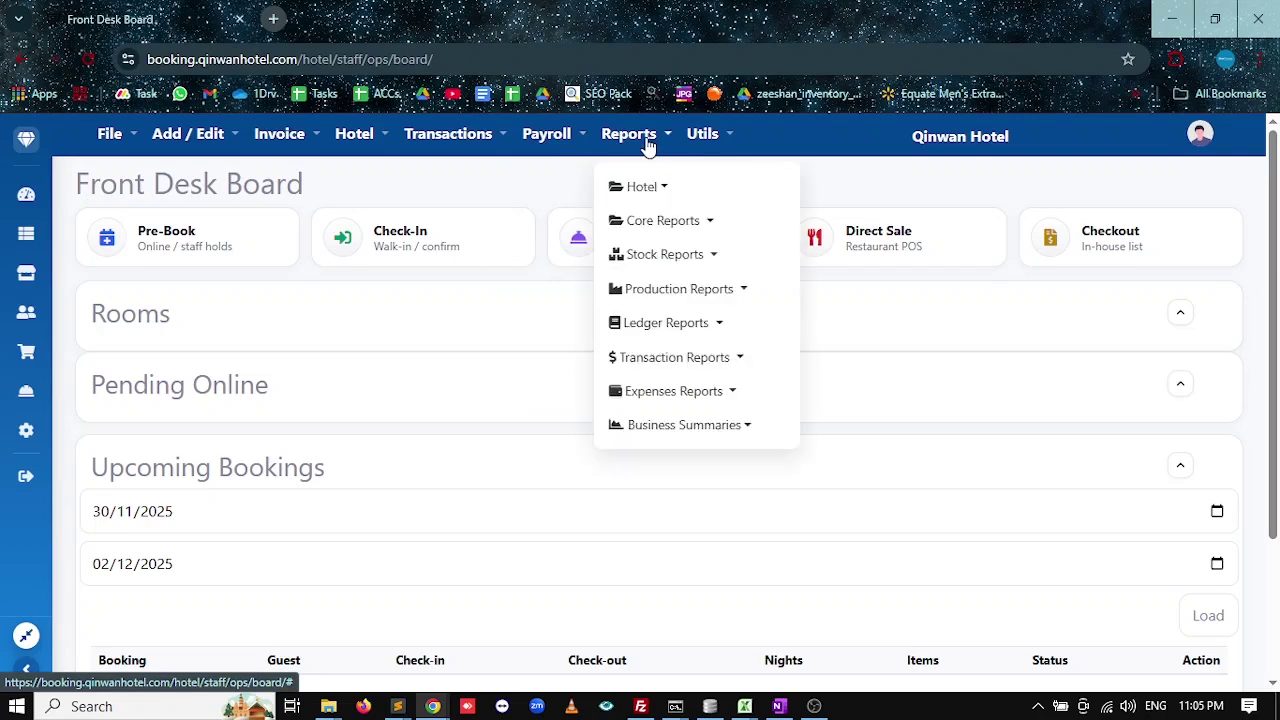
{"action": "left_click", "coordinate": [678, 198]}
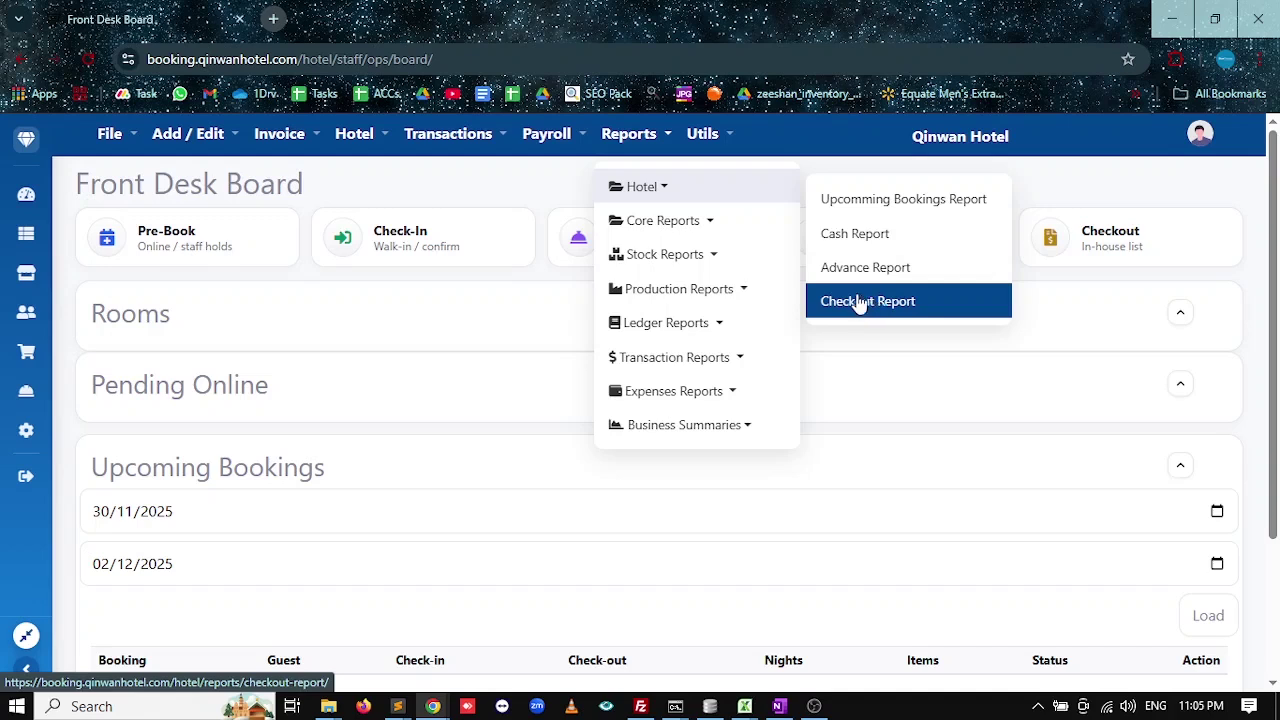
{"action": "mouse_move", "coordinate": [697, 214]}
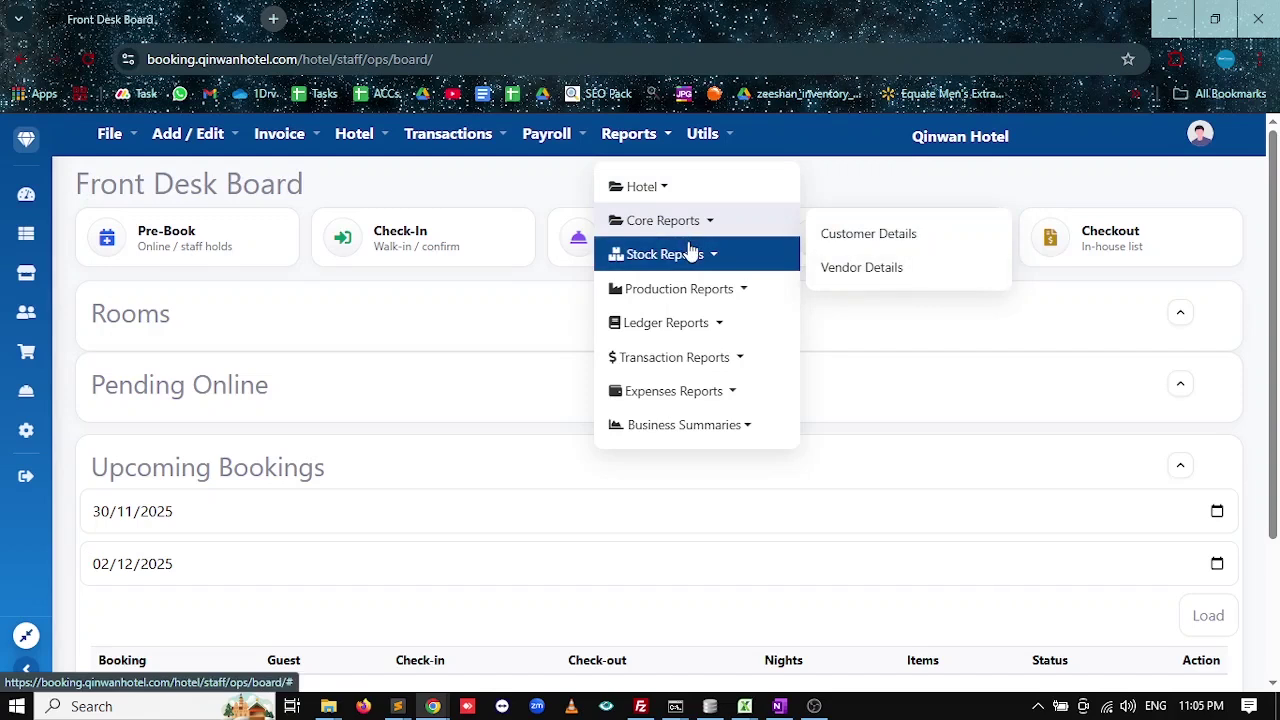
{"action": "mouse_move", "coordinate": [689, 251]}
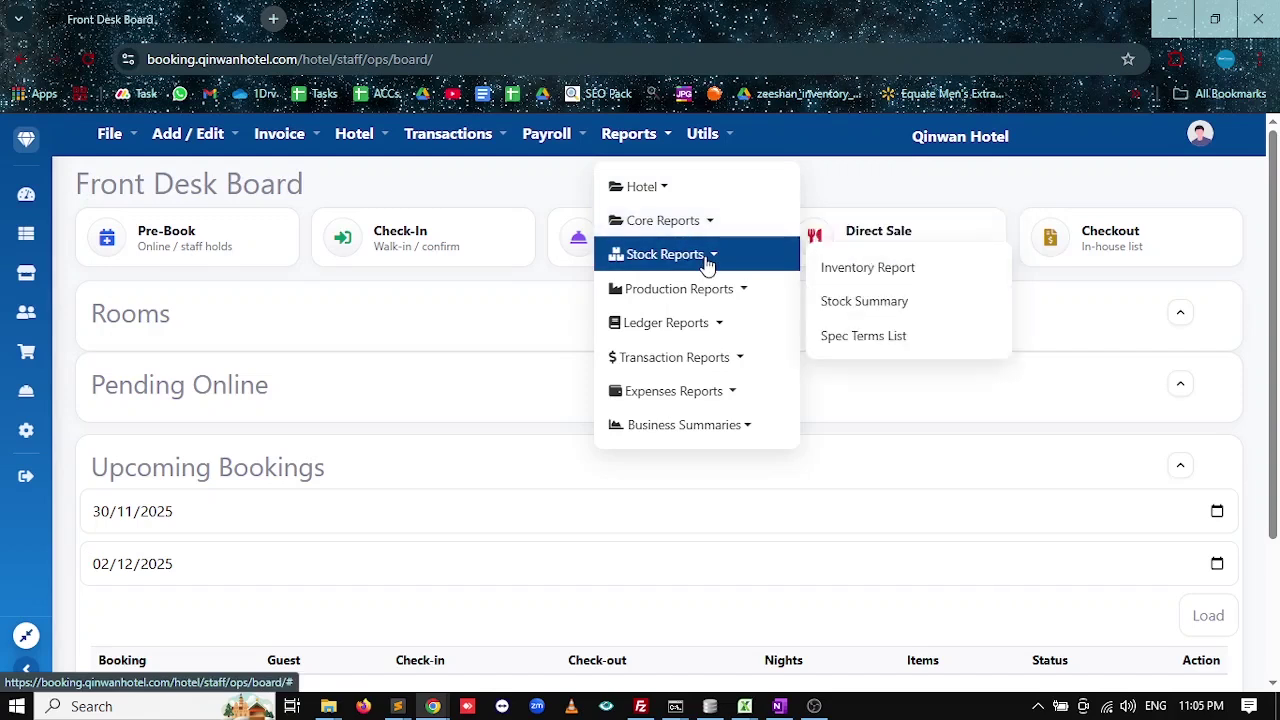
{"action": "mouse_move", "coordinate": [712, 305]}
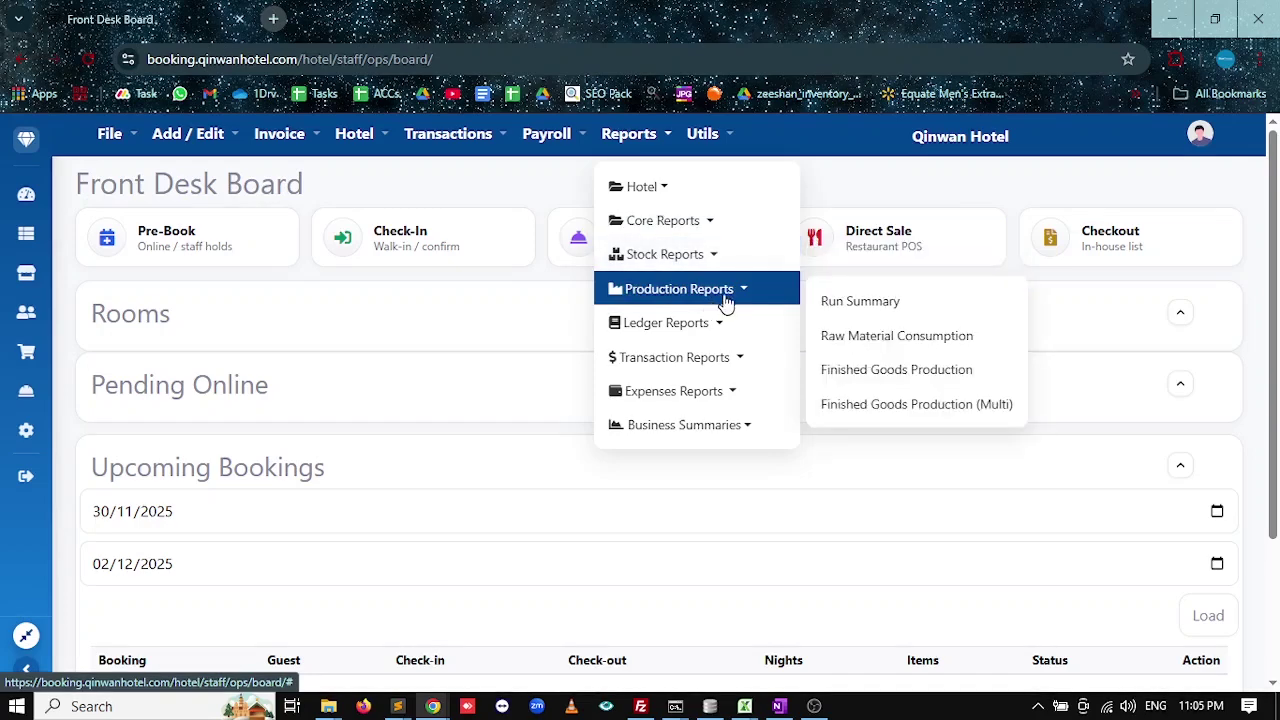
{"action": "mouse_move", "coordinate": [703, 327]}
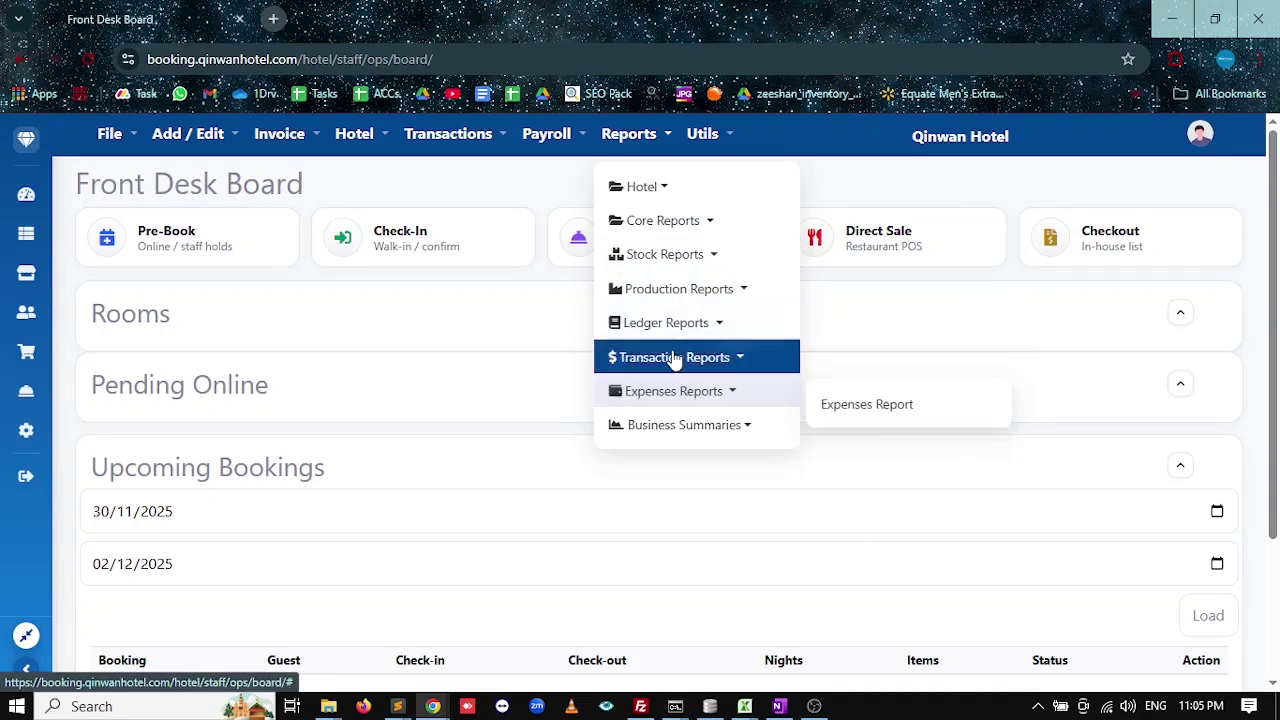
{"action": "mouse_move", "coordinate": [687, 378]}
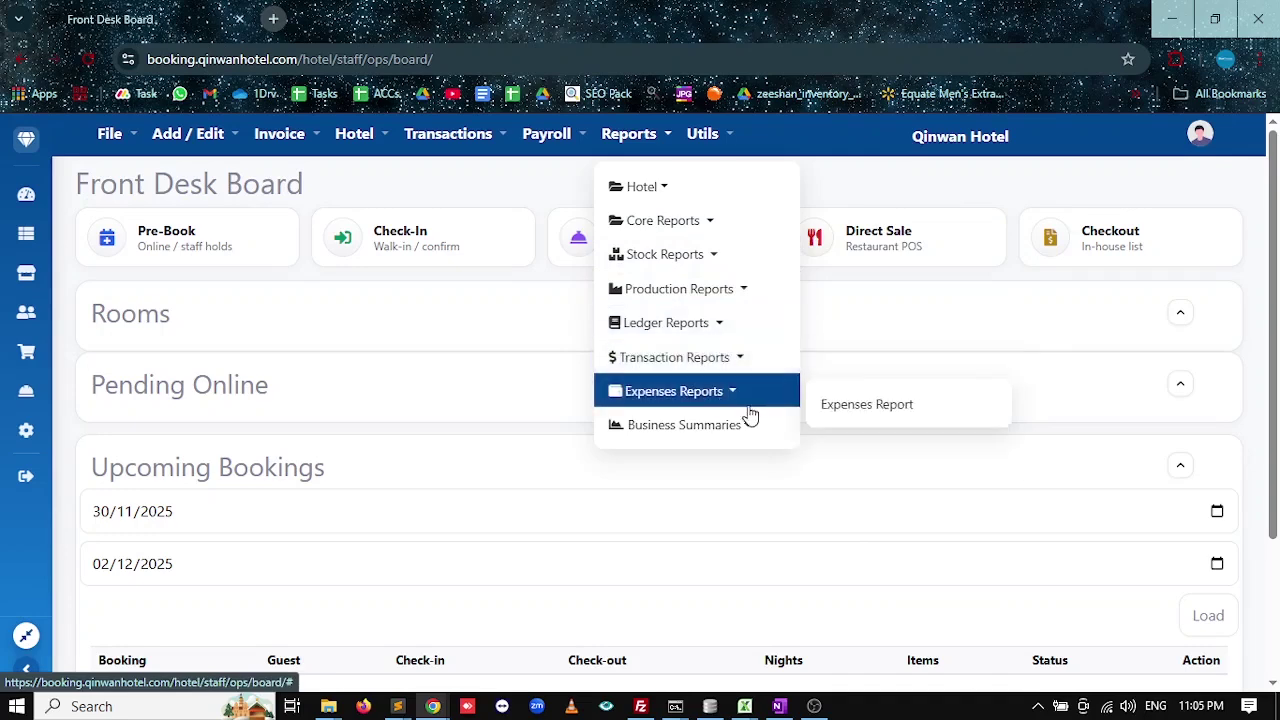
{"action": "mouse_move", "coordinate": [724, 428]}
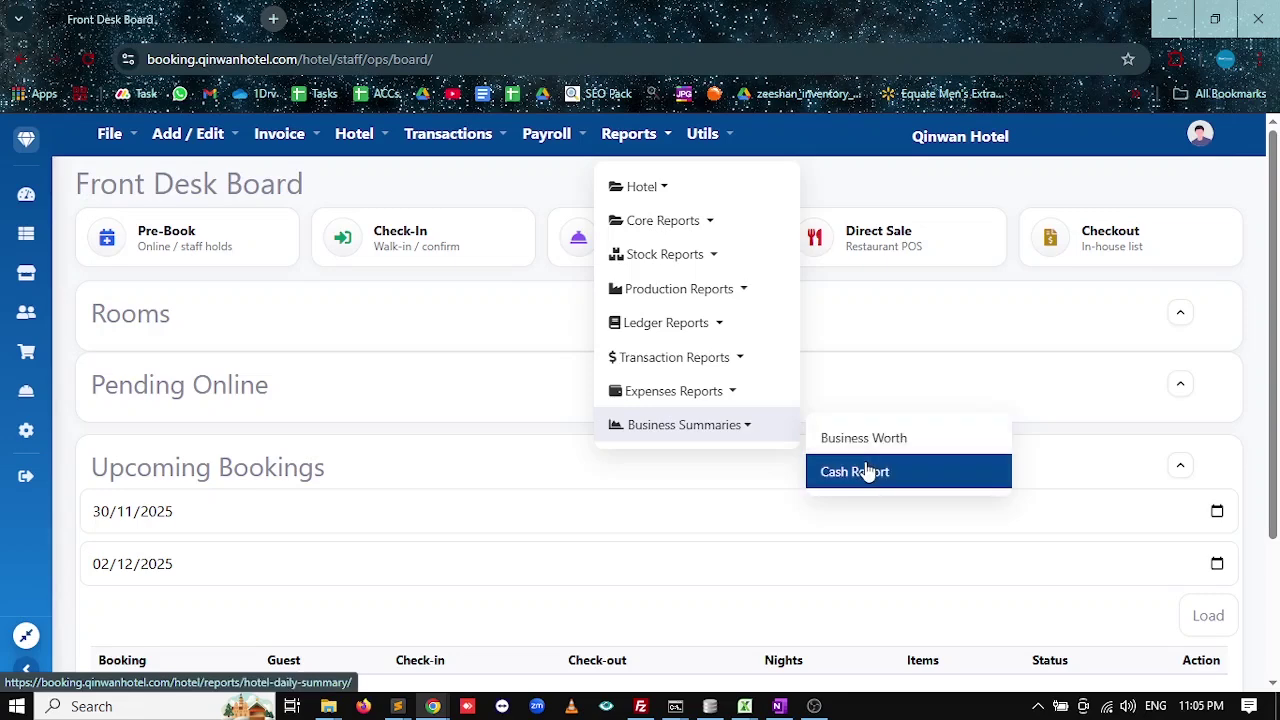
{"action": "left_click", "coordinate": [853, 361]}
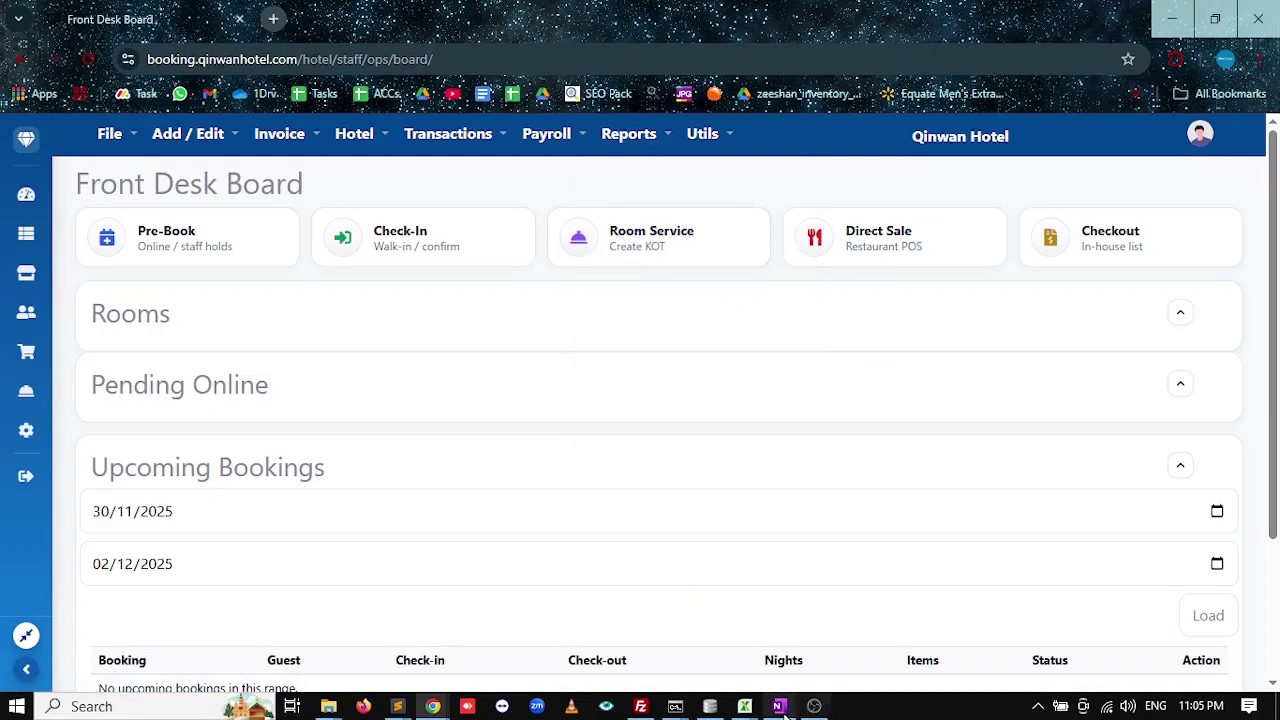
Mark the Introduction line of the OneNote hotel outline with a yellow highlighter stroke.
{"action": "left_click", "coordinate": [796, 706]}
{"action": "left_click_drag", "start_coordinate": [220, 125], "coordinate": [322, 124]}
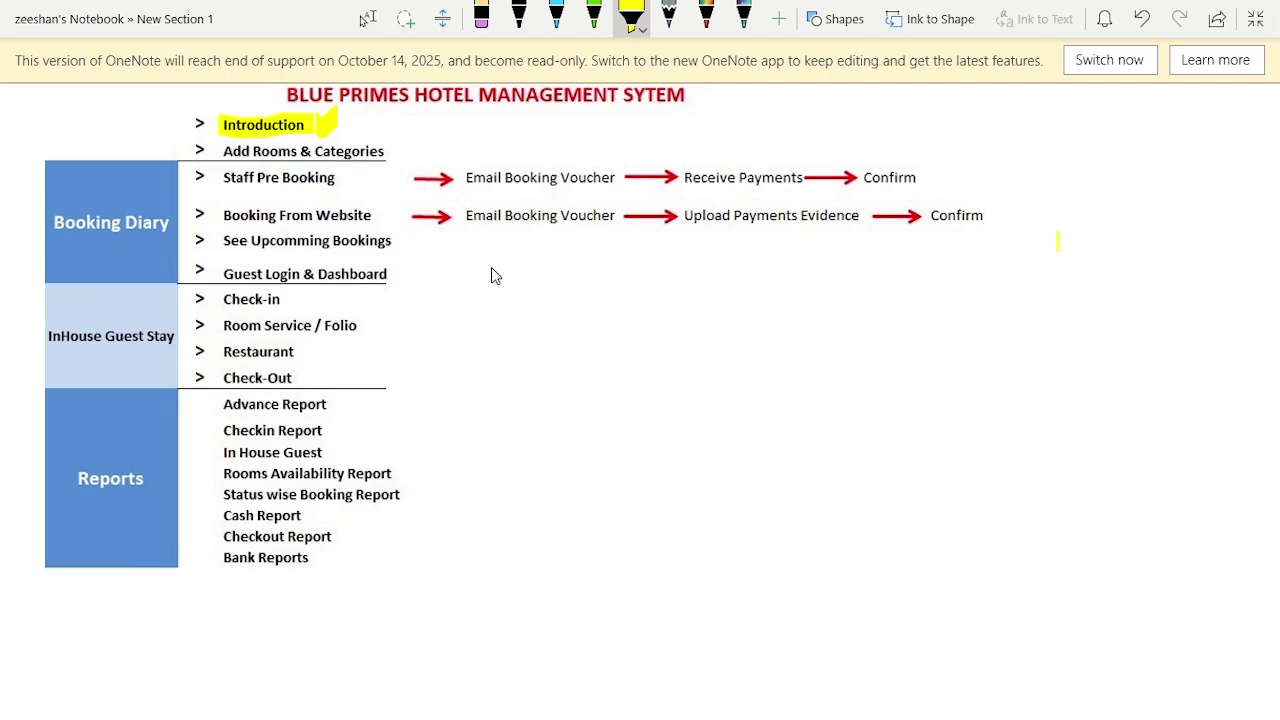
{"action": "key", "text": "alt+Tab"}
Check the Room Categories page and confirm no categories exist yet.
{"action": "left_click", "coordinate": [168, 140]}
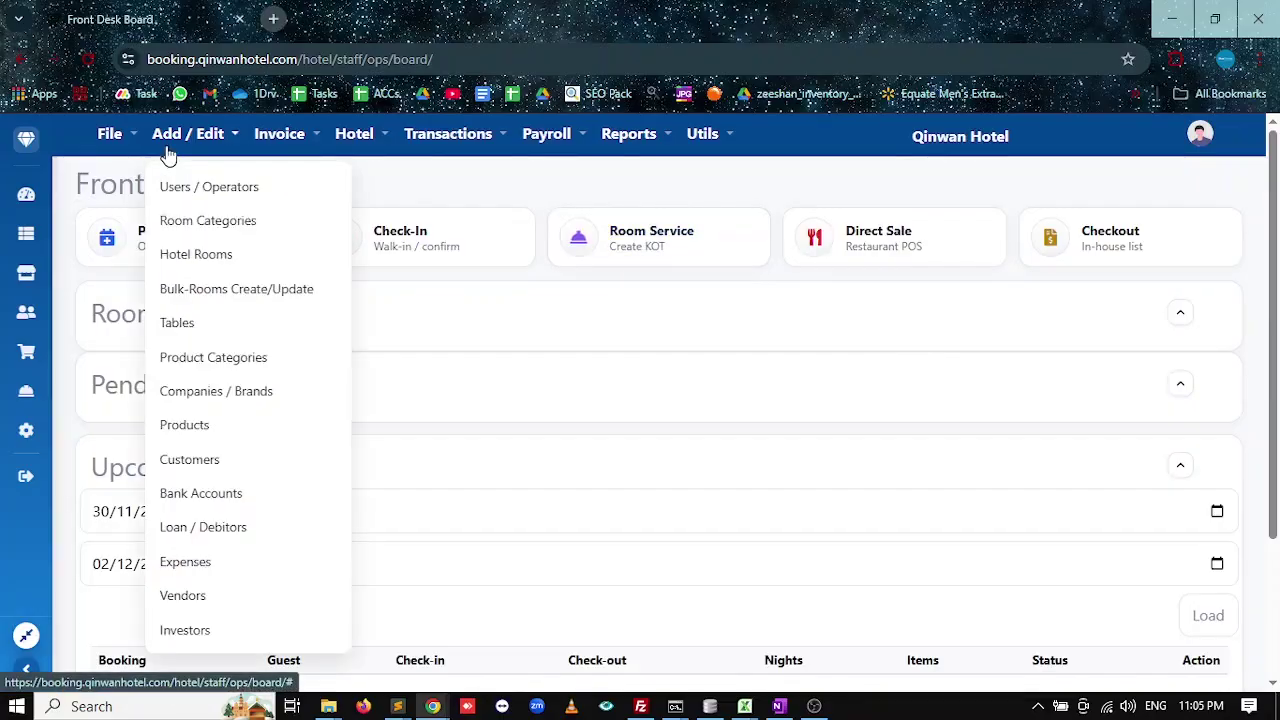
{"action": "left_click", "coordinate": [176, 220]}
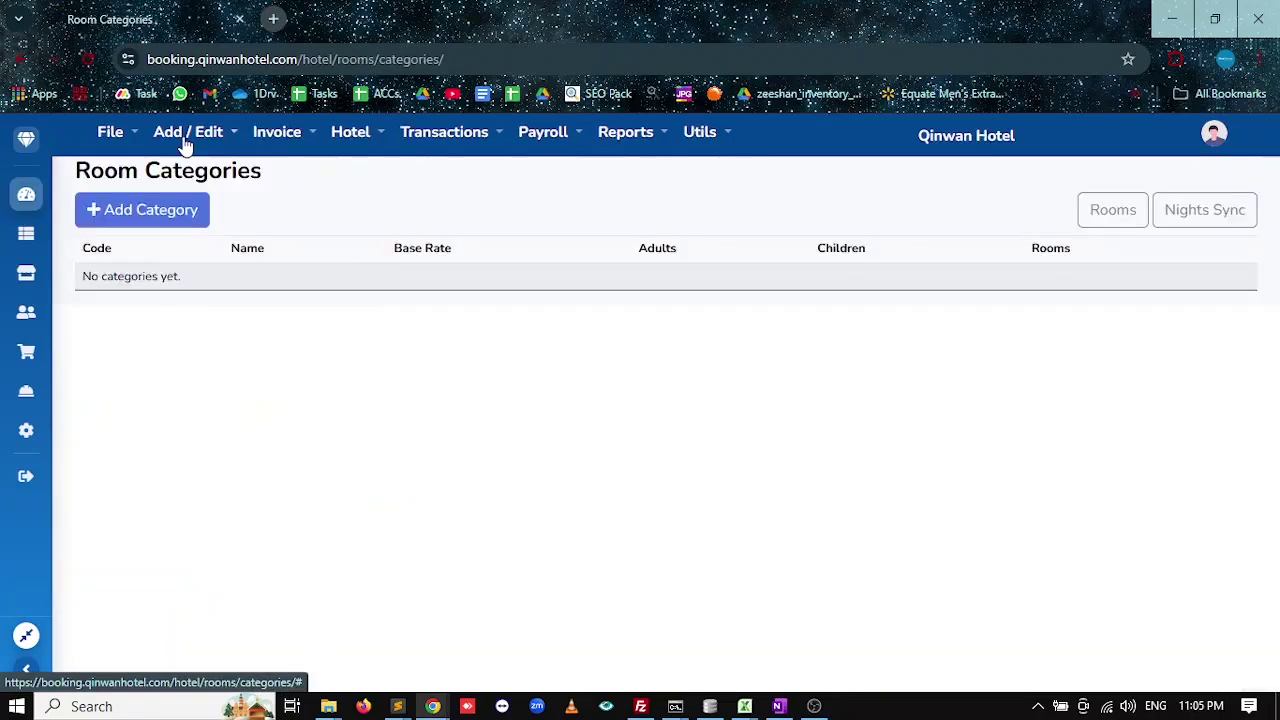
{"action": "left_click", "coordinate": [184, 140]}
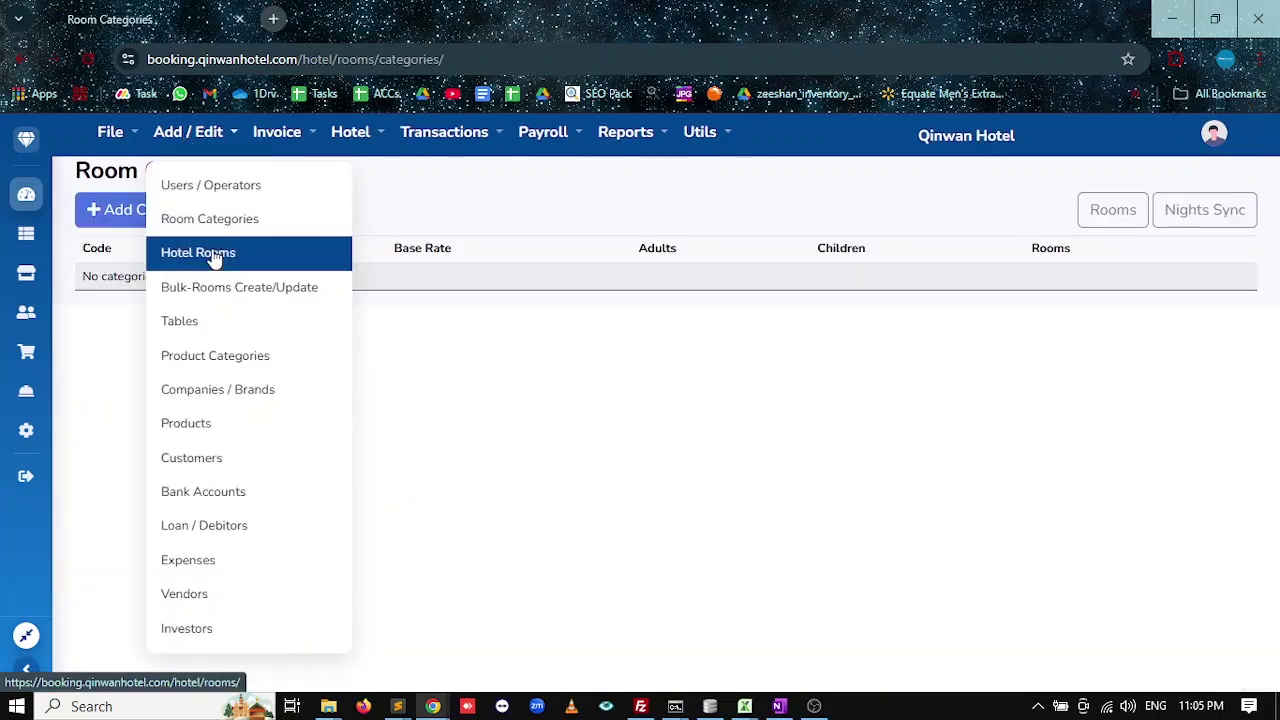
{"action": "left_click", "coordinate": [556, 348]}
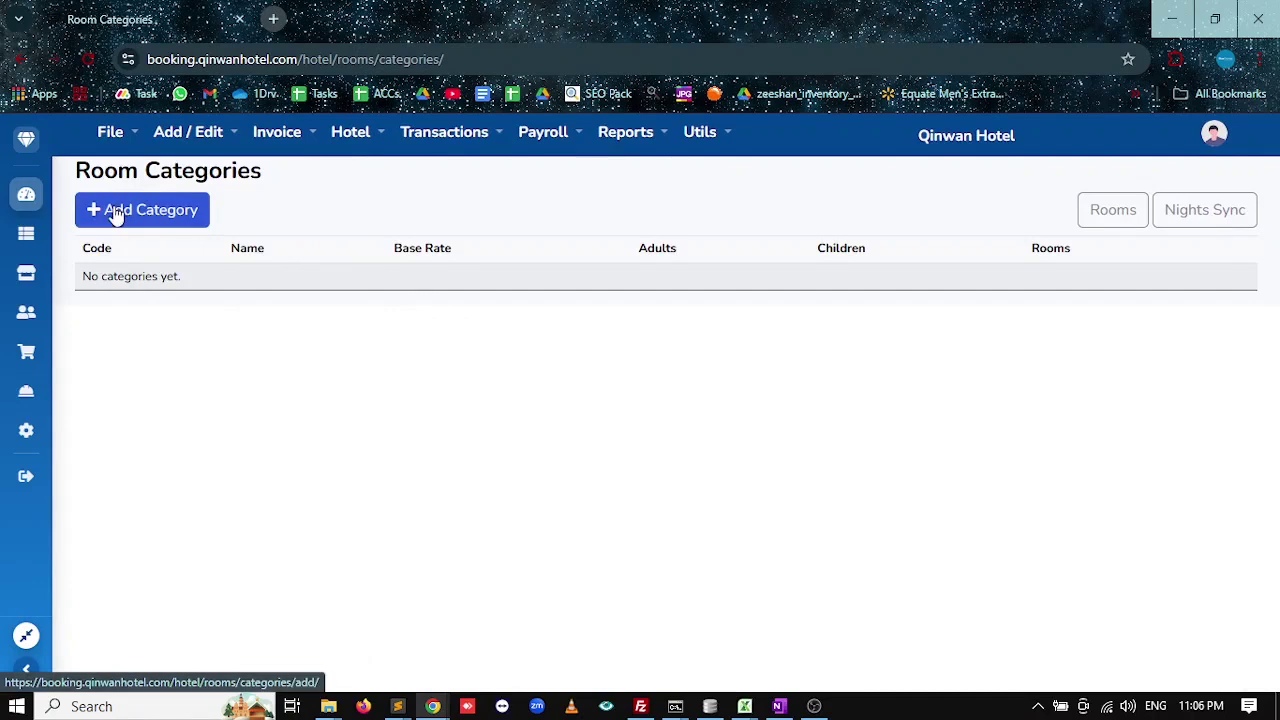
Inspect the blank Add Room Category fields: Code, Name, Adults, Children and Base Rate.
{"action": "left_click", "coordinate": [125, 212]}
{"action": "left_click", "coordinate": [362, 251]}
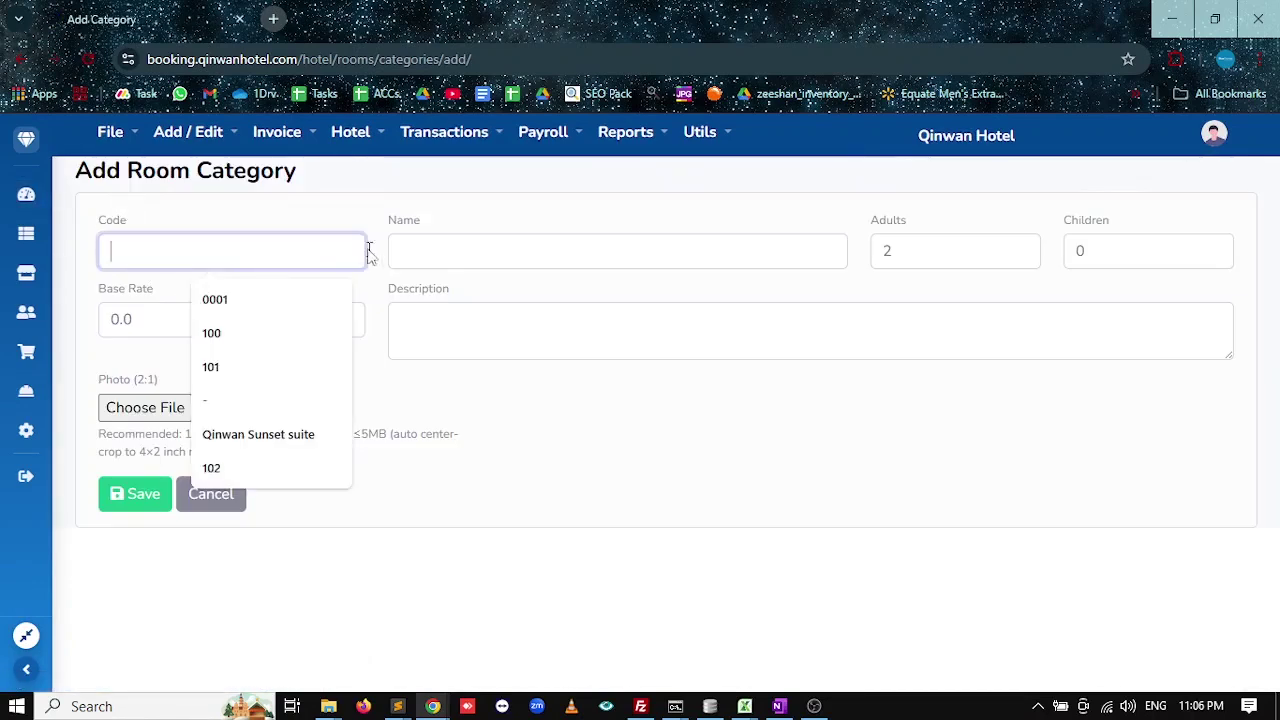
{"action": "left_click", "coordinate": [505, 251]}
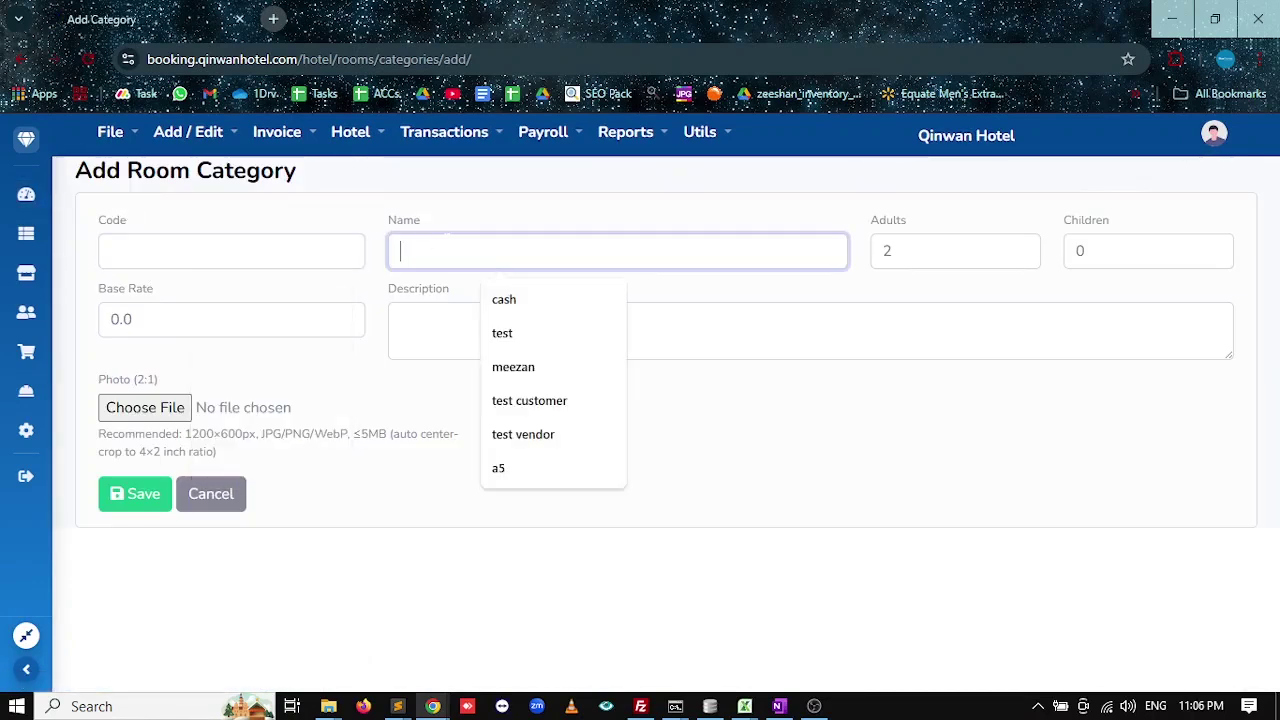
{"action": "left_click", "coordinate": [983, 251]}
{"action": "key", "text": "Tab"}
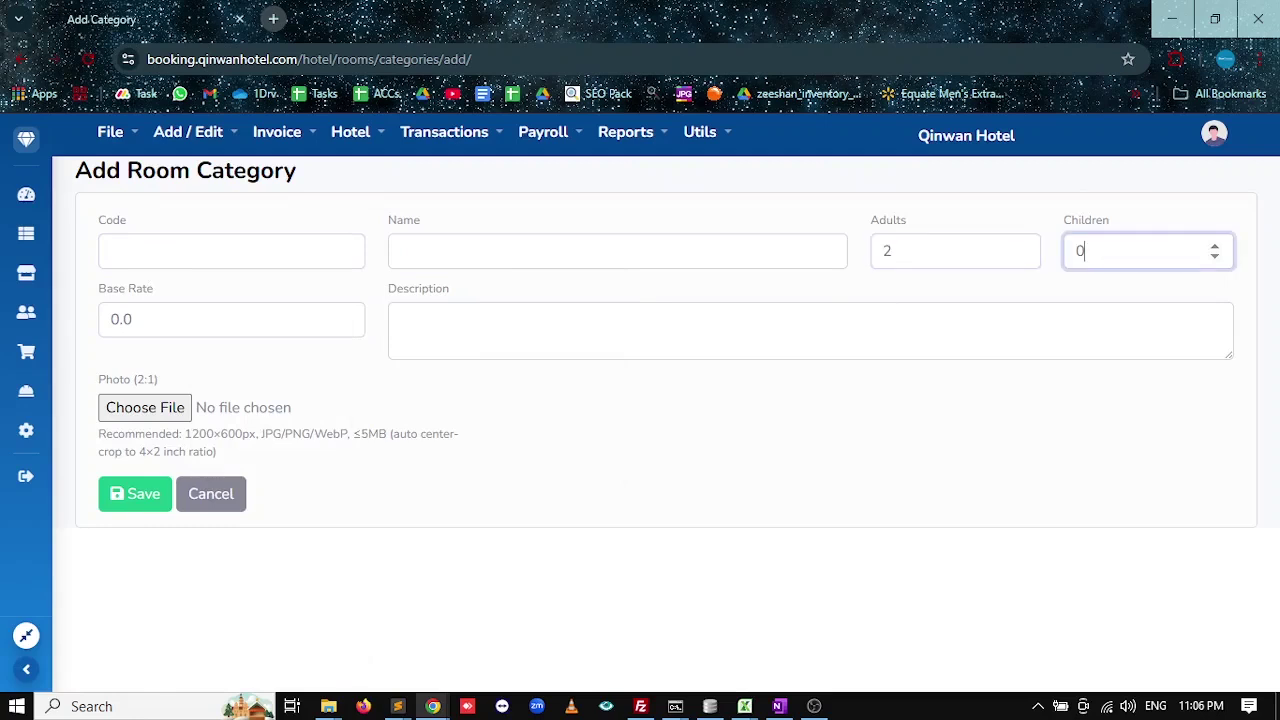
{"action": "key", "text": "Tab"}
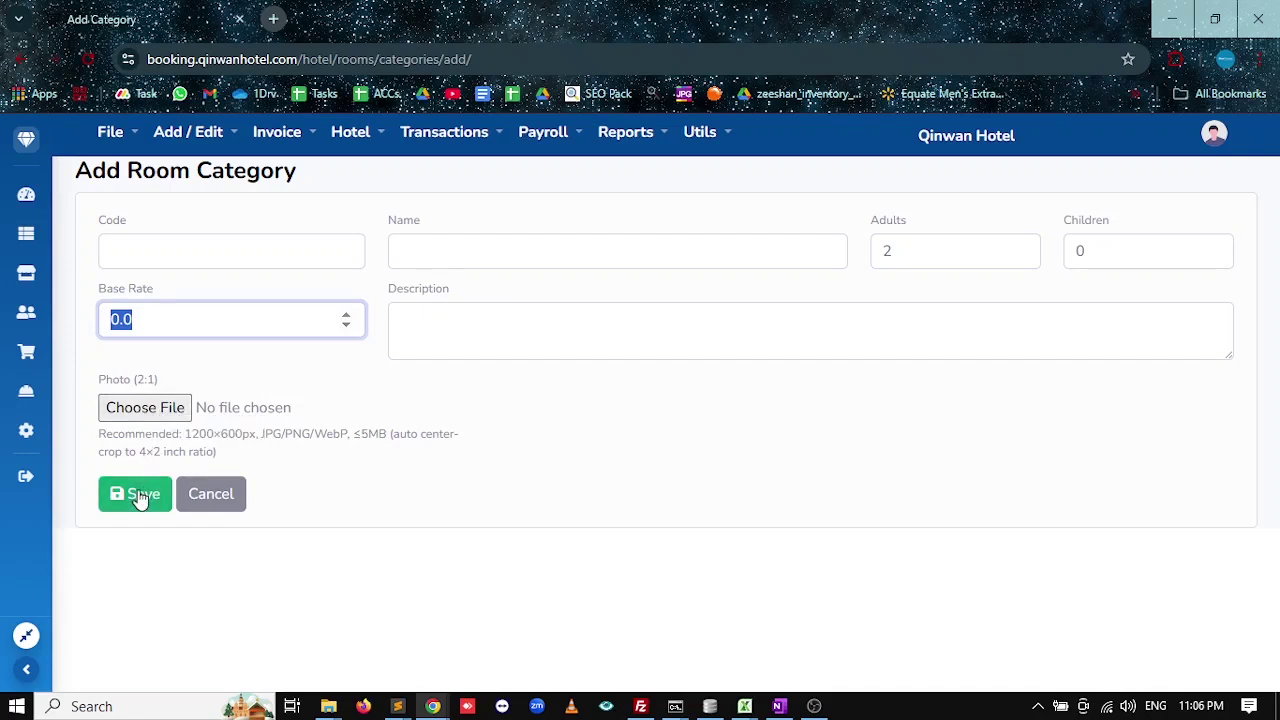
{"action": "left_click", "coordinate": [185, 140]}
{"action": "left_click", "coordinate": [200, 256]}
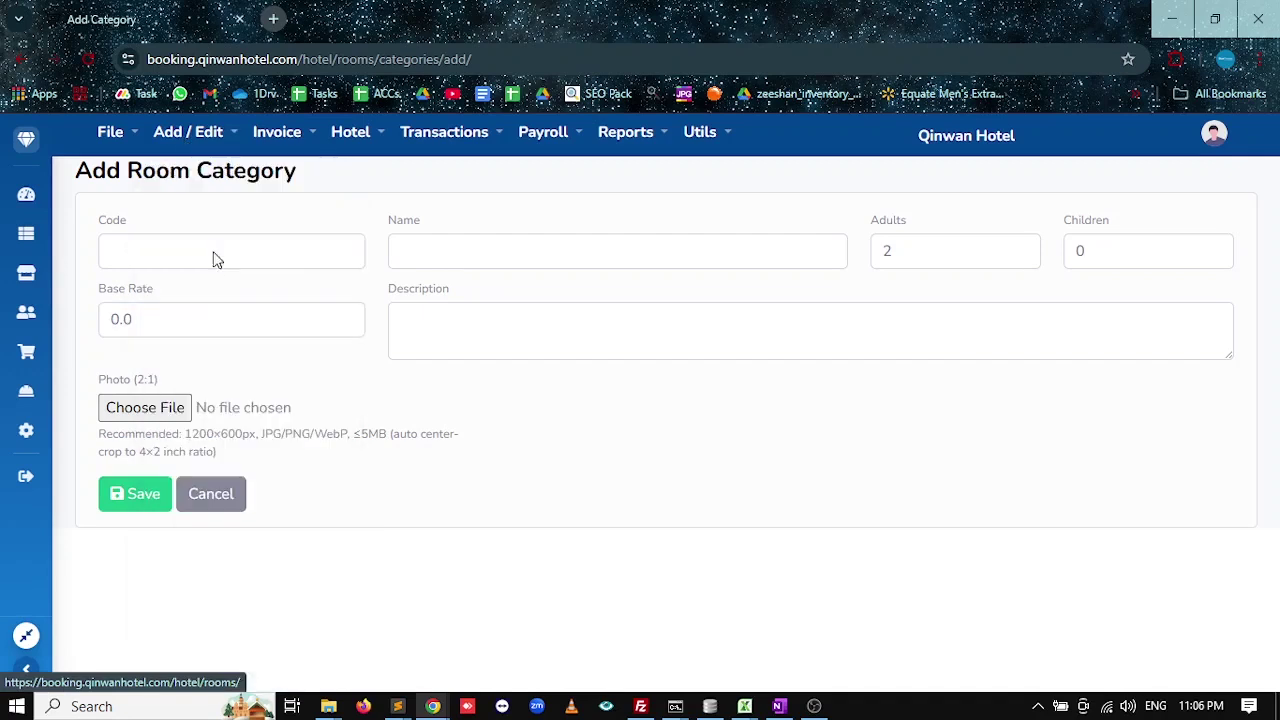
Start a new hotel room and confirm its Category dropdown has no choices.
{"action": "left_click", "coordinate": [120, 210]}
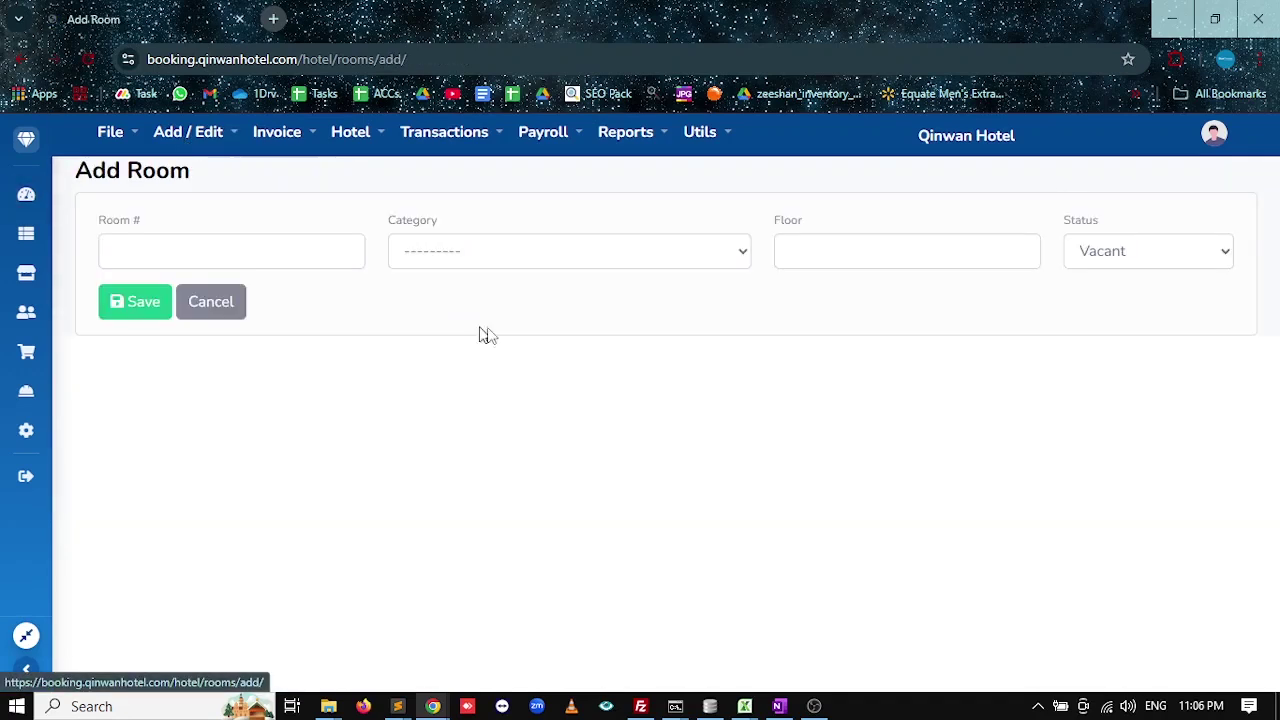
{"action": "left_click", "coordinate": [590, 258]}
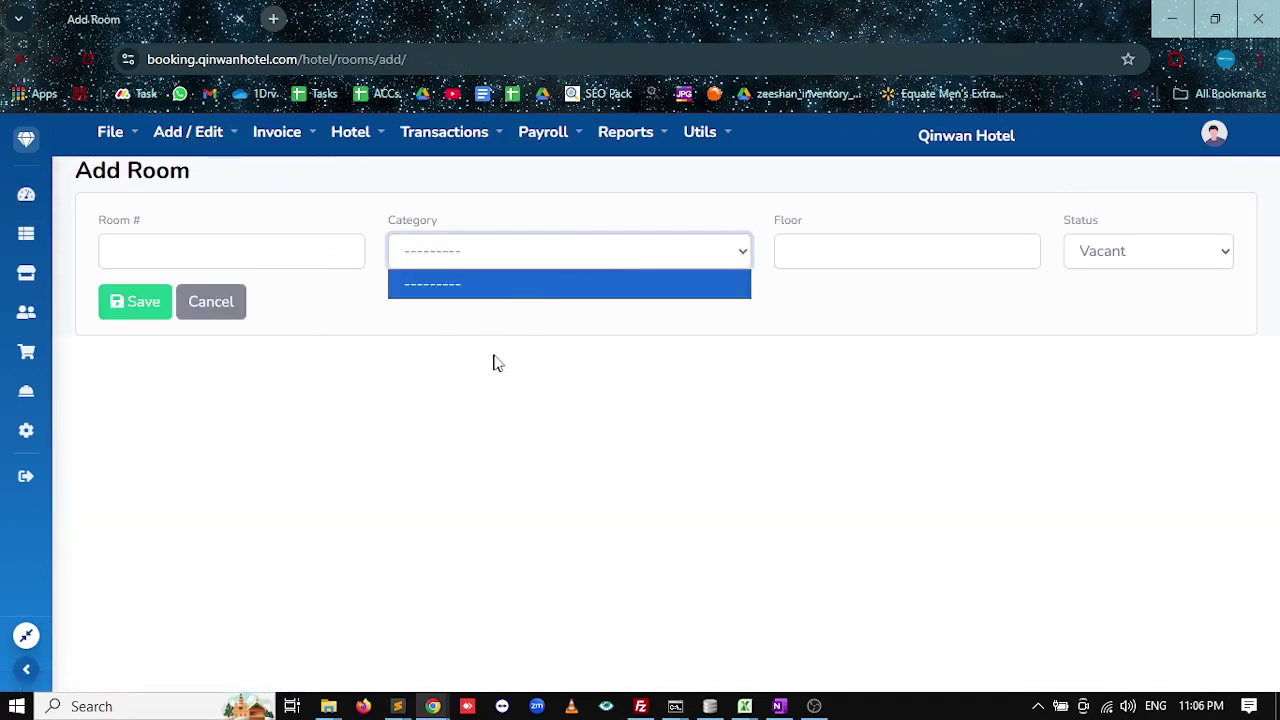
{"action": "left_click", "coordinate": [560, 334]}
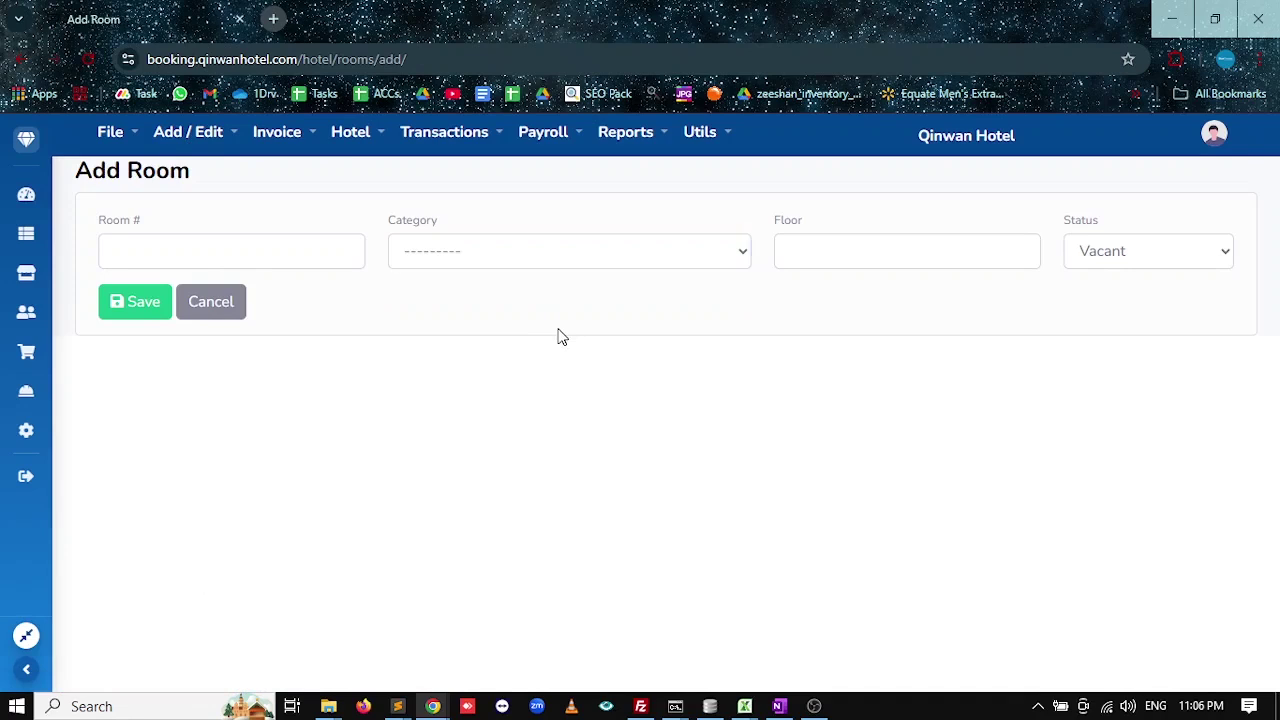
Go to the Bulk-Rooms Create/Update page, then bring up the hotel templates File Explorer window.
{"action": "left_click", "coordinate": [132, 135]}
{"action": "left_click", "coordinate": [186, 148]}
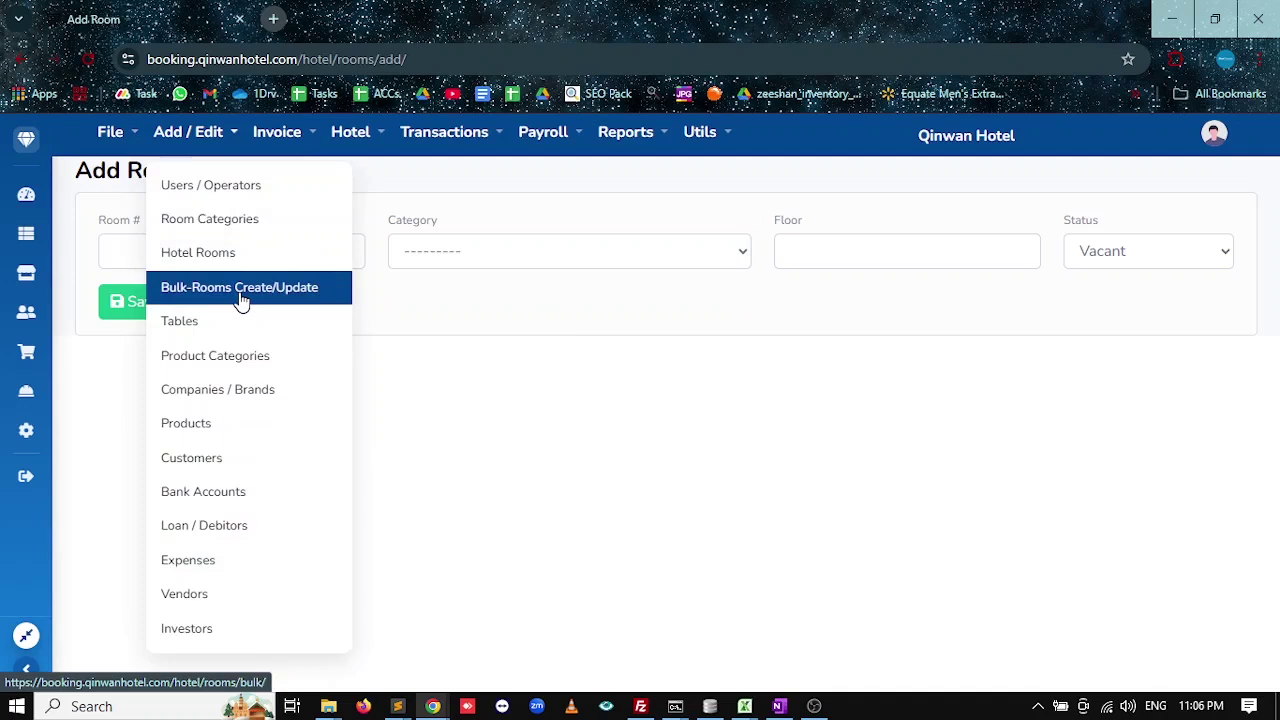
{"action": "left_click", "coordinate": [241, 300]}
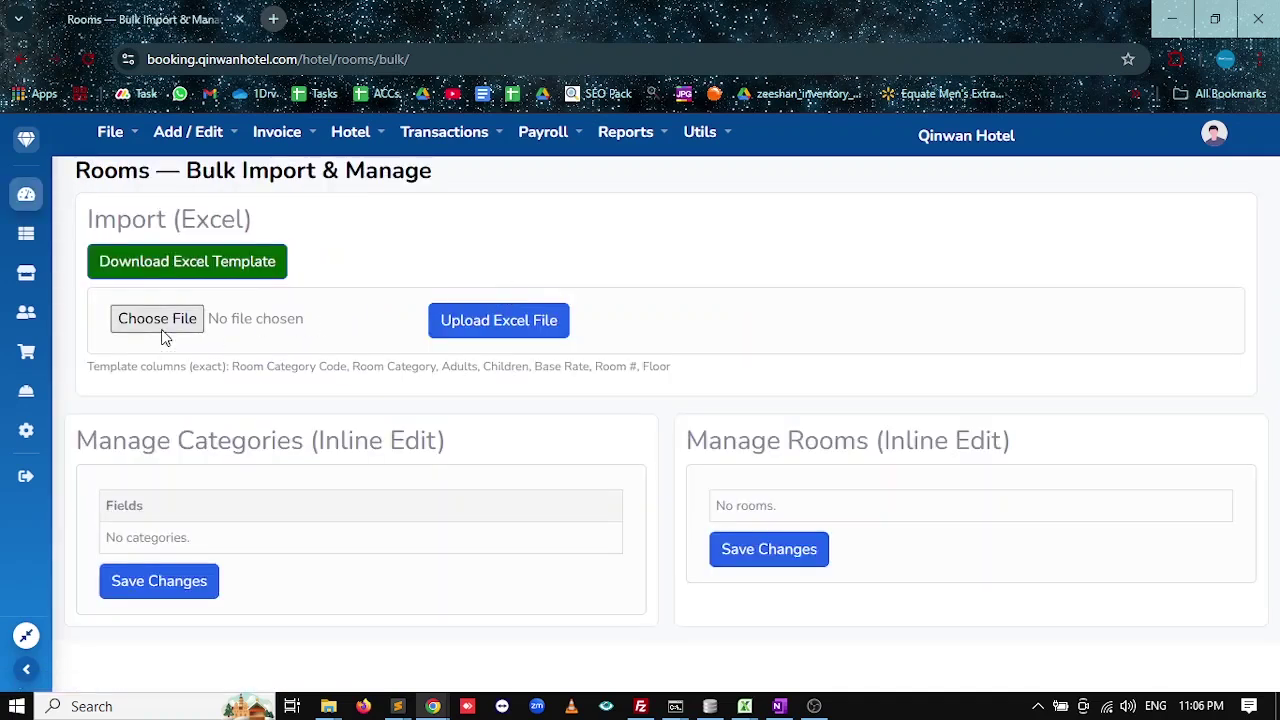
{"action": "left_click", "coordinate": [328, 706]}
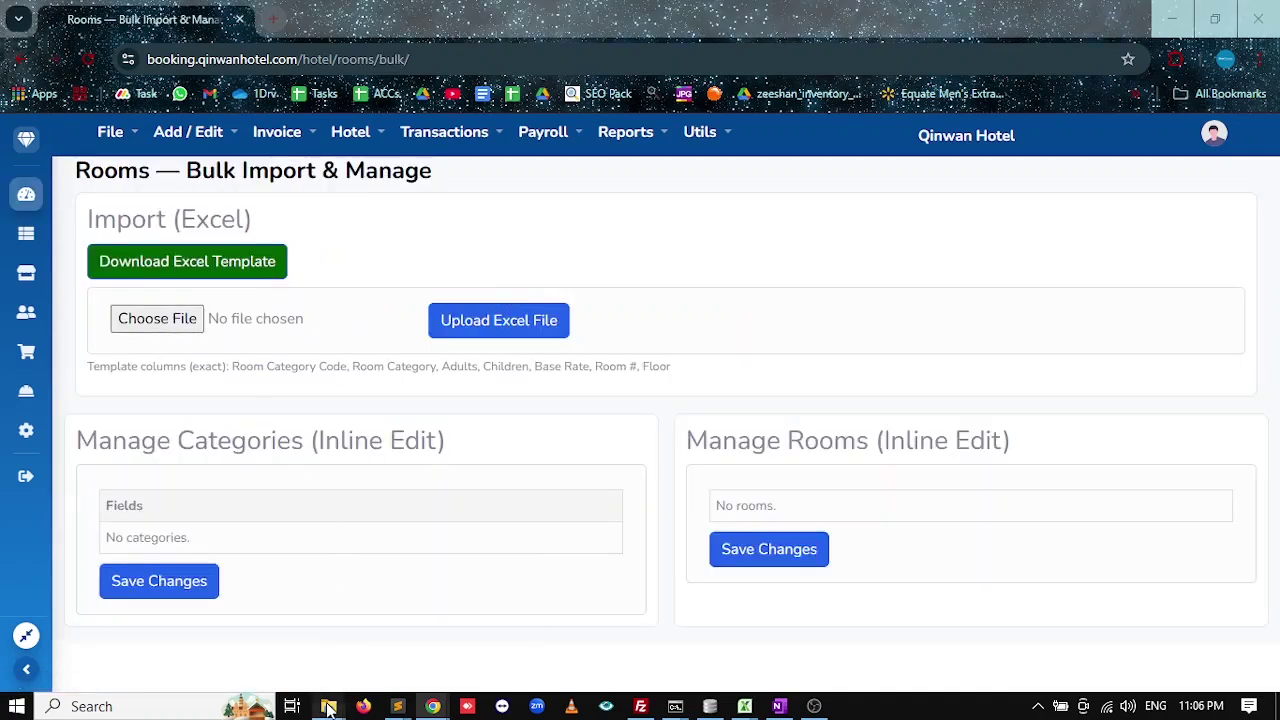
{"action": "left_click", "coordinate": [281, 640]}
Navigate to django_pos > hotel and launch rooms_template.xlsx in Excel.
{"action": "scroll", "coordinate": [343, 460], "scroll_direction": "up", "scroll_amount": 8}
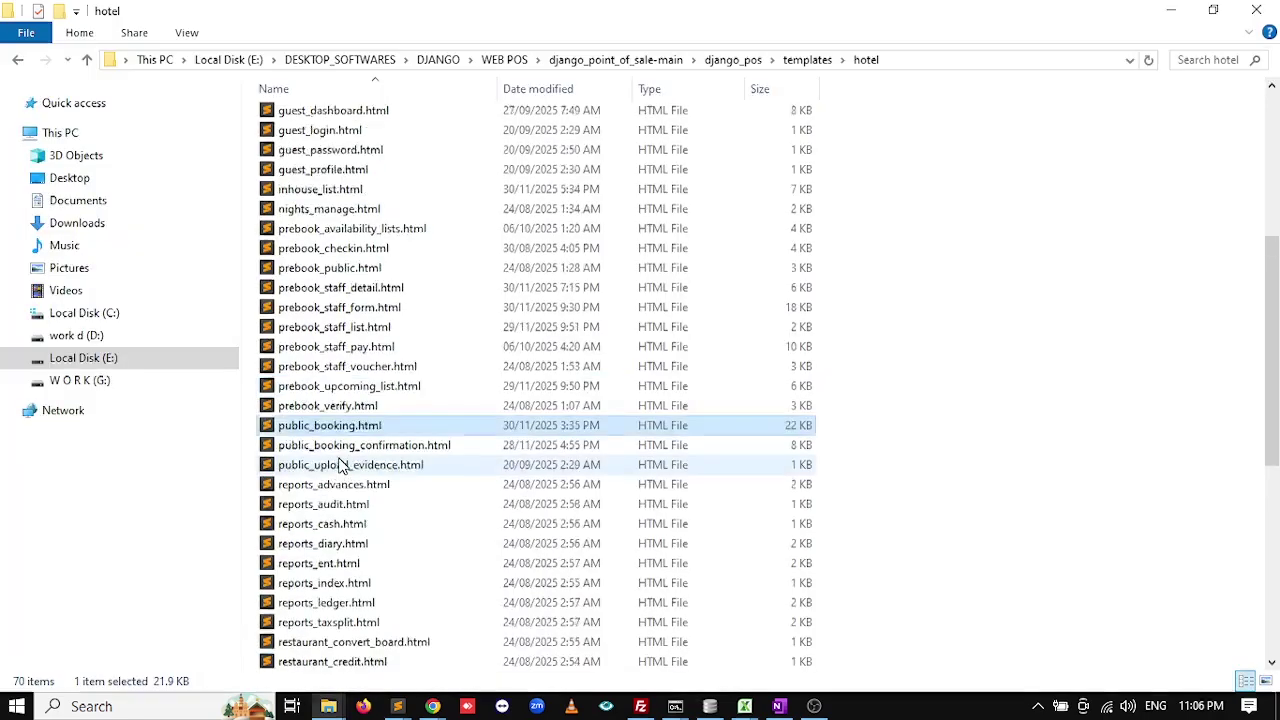
{"action": "left_click", "coordinate": [743, 60]}
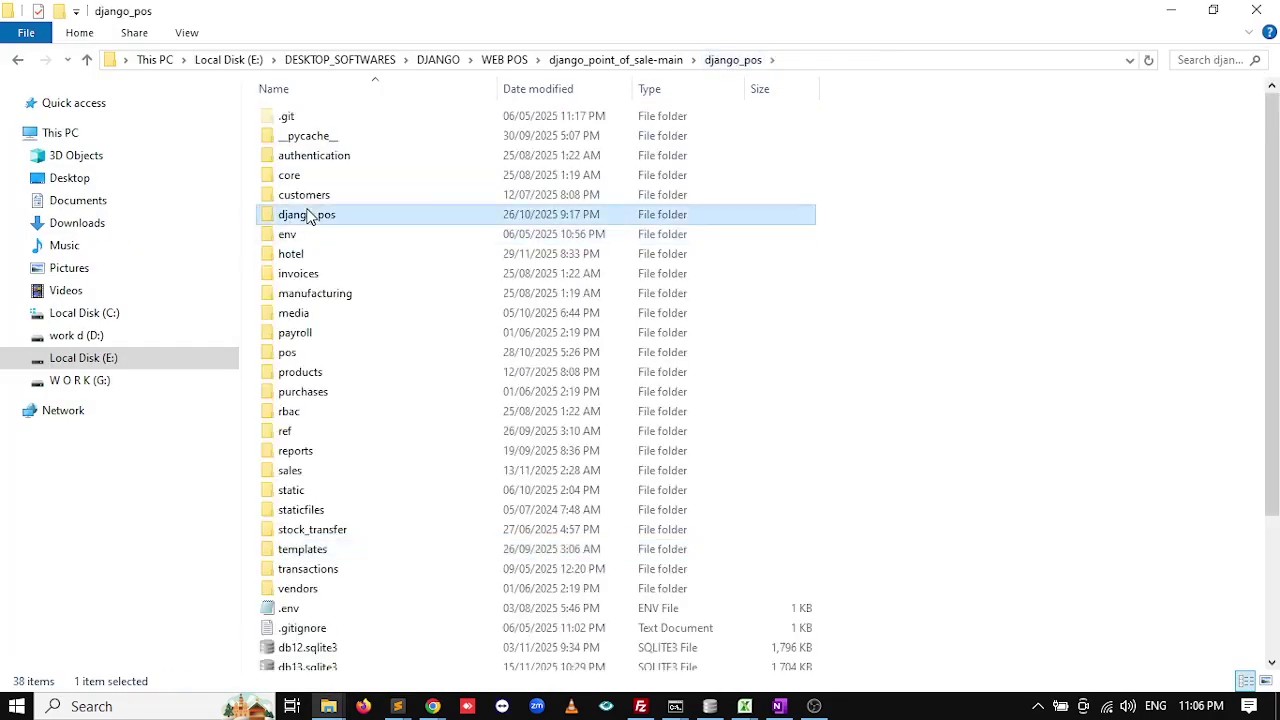
{"action": "double_click", "coordinate": [295, 213]}
{"action": "left_click", "coordinate": [717, 62]}
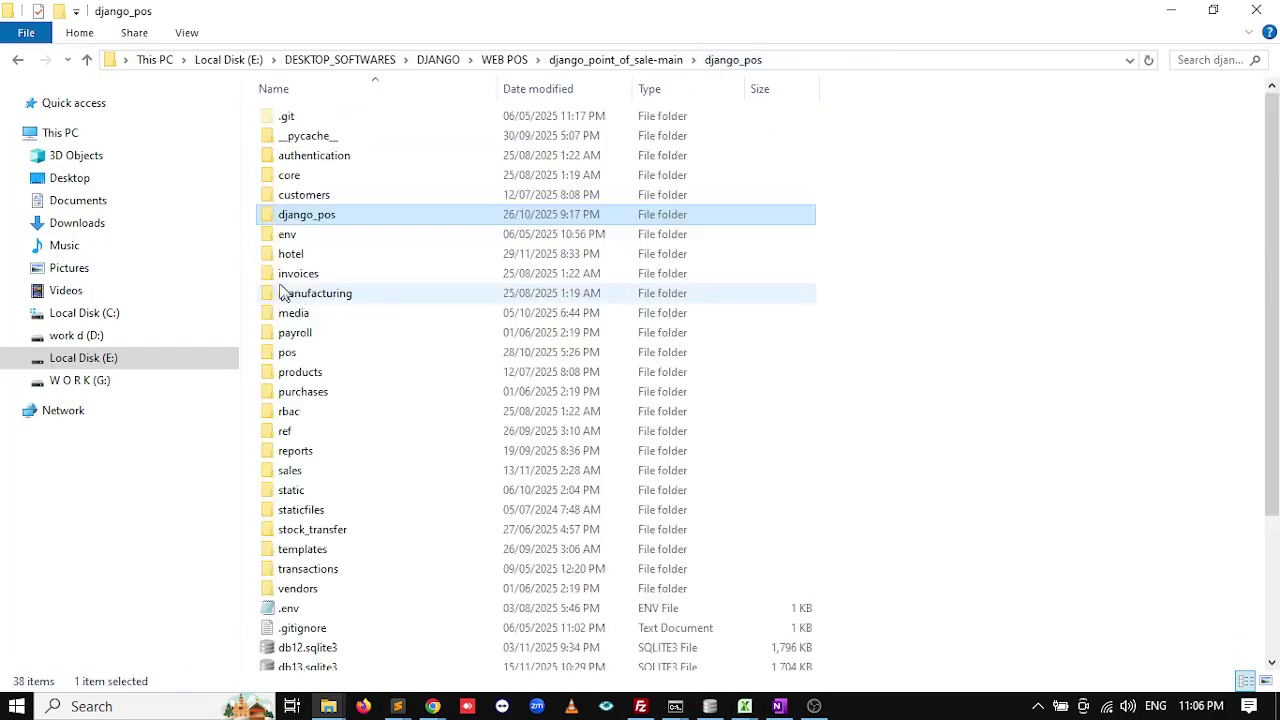
{"action": "double_click", "coordinate": [311, 254]}
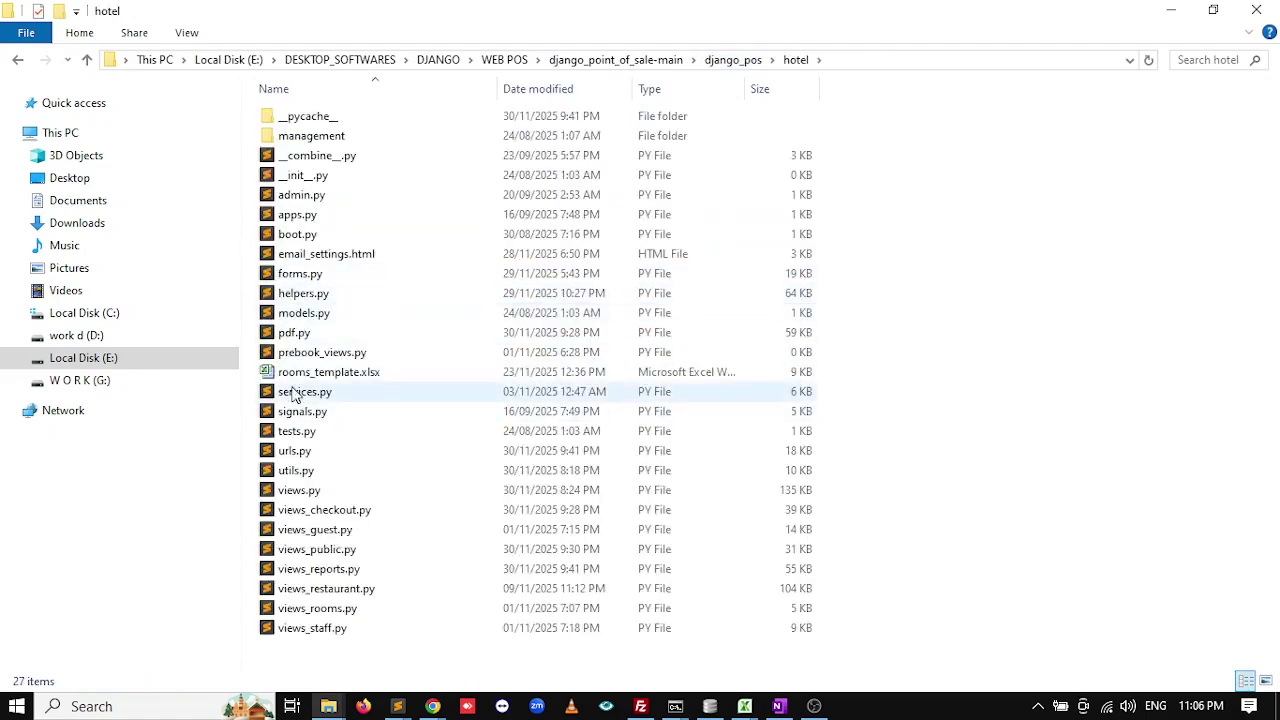
{"action": "double_click", "coordinate": [297, 372]}
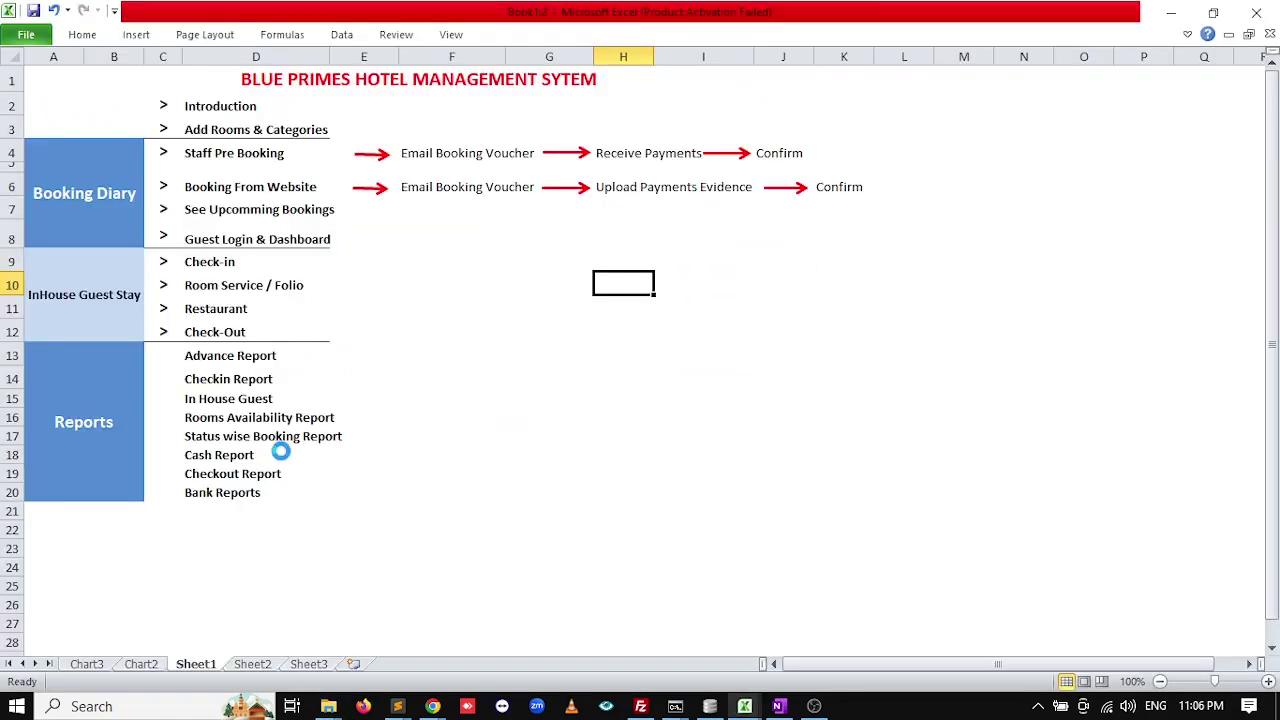
Review the Room Category Code and Room Category columns of rooms_template.xlsx.
{"action": "scroll", "coordinate": [371, 297], "scroll_direction": "down", "scroll_amount": 5}
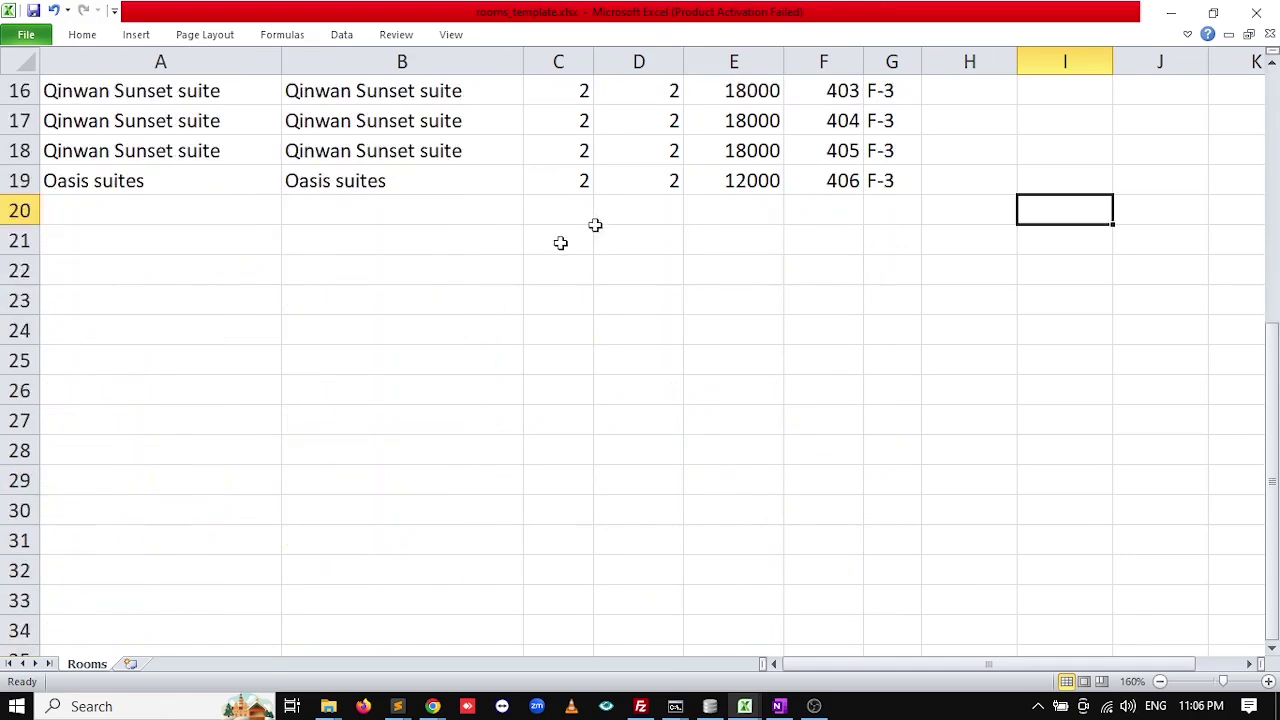
{"action": "scroll", "coordinate": [560, 243], "scroll_direction": "up", "scroll_amount": 5}
{"action": "left_click", "coordinate": [122, 96]}
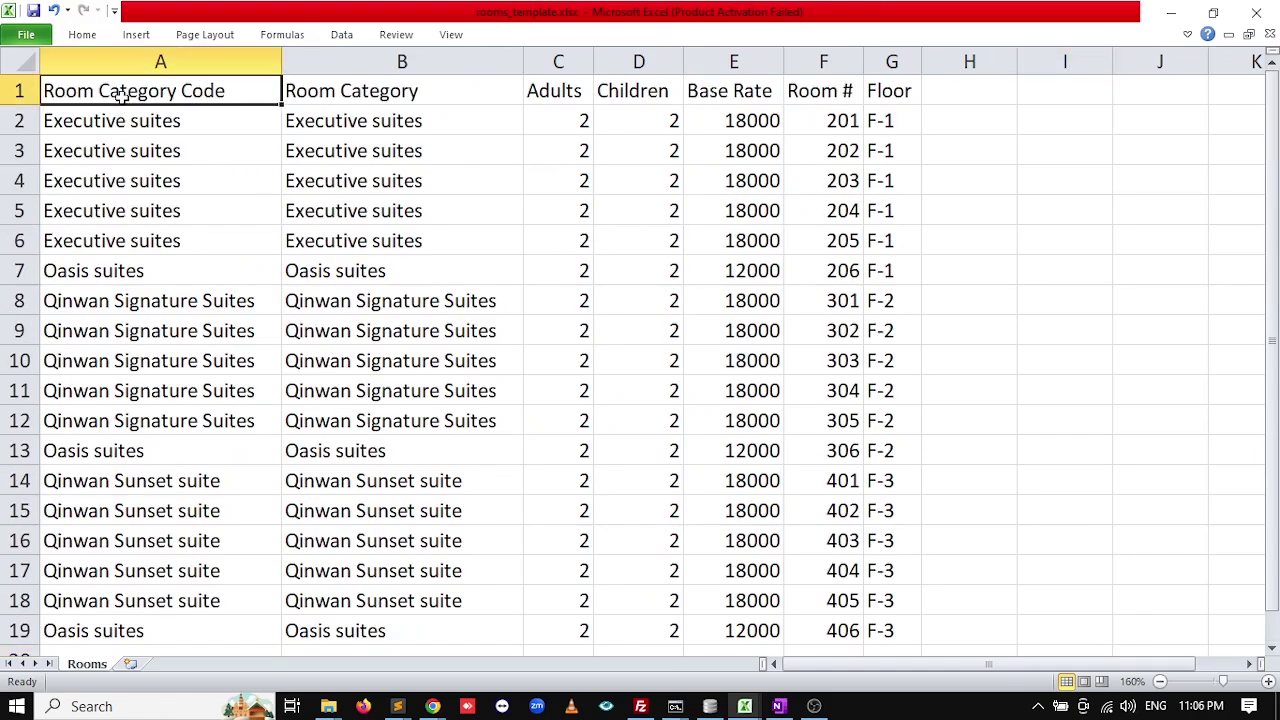
{"action": "left_click", "coordinate": [300, 98]}
{"action": "key", "text": "alt+Tab"}
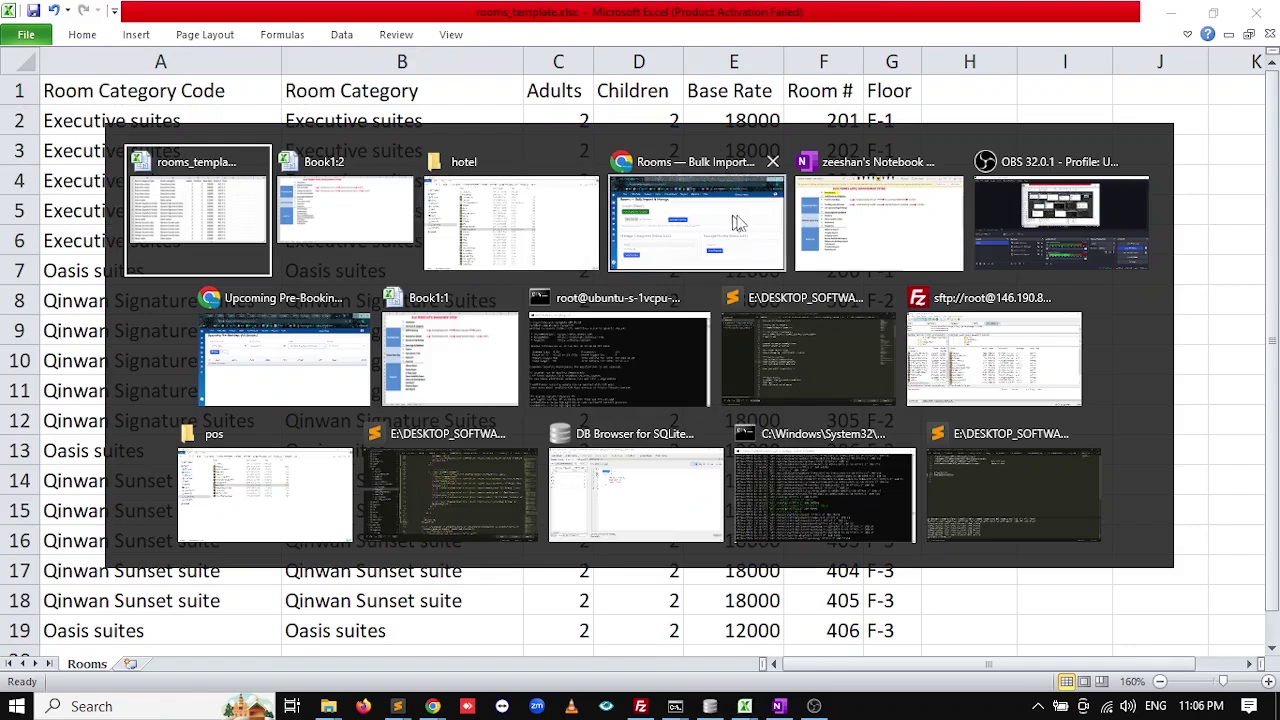
{"action": "left_click", "coordinate": [720, 215]}
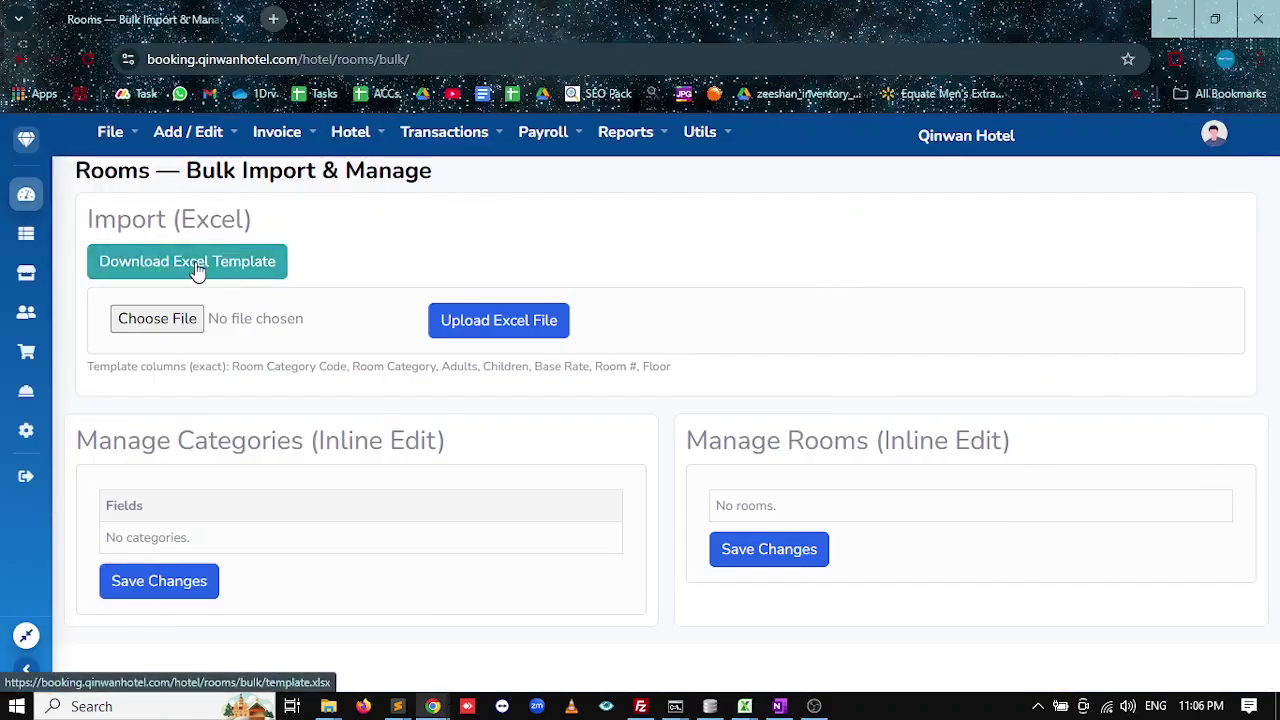
Select the 18 room rows, close the workbook, and return to the Rooms Bulk Import page.
{"action": "key", "text": "alt+Tab"}
{"action": "left_click", "coordinate": [584, 195]}
{"action": "left_click_drag", "start_coordinate": [130, 120], "coordinate": [857, 630]}
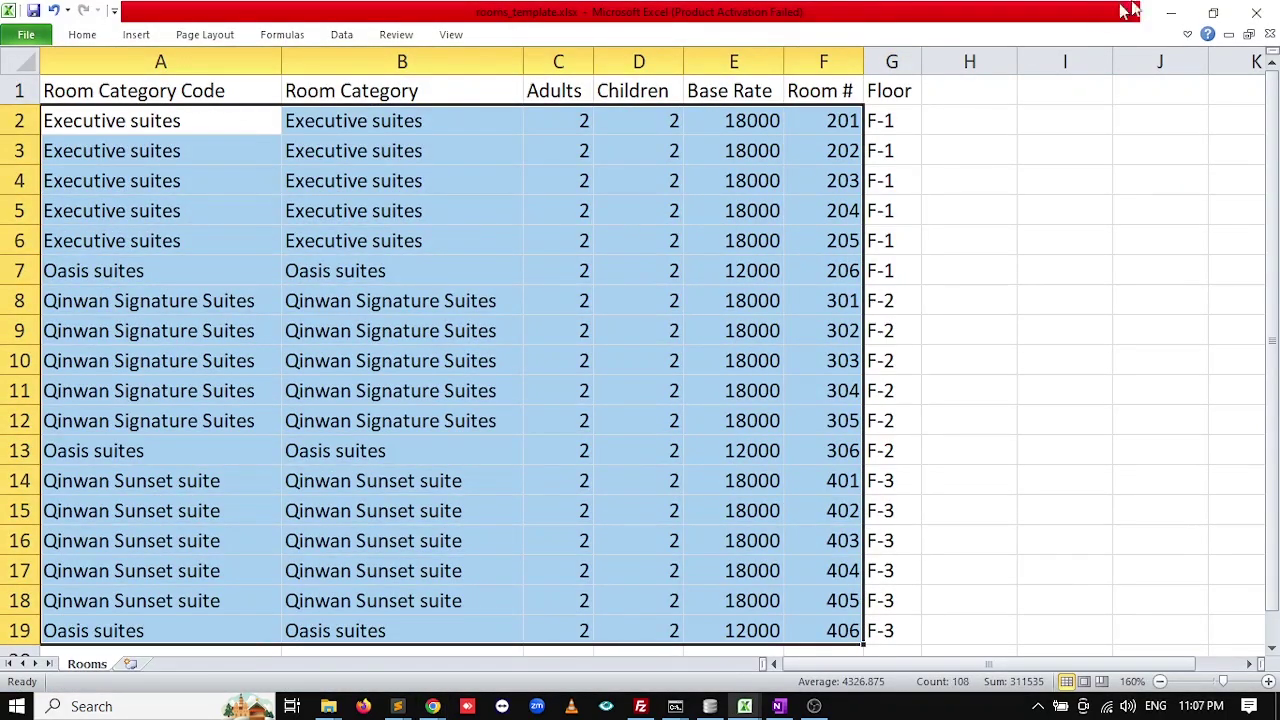
{"action": "left_click", "coordinate": [1256, 12]}
{"action": "key", "text": "alt+Tab"}
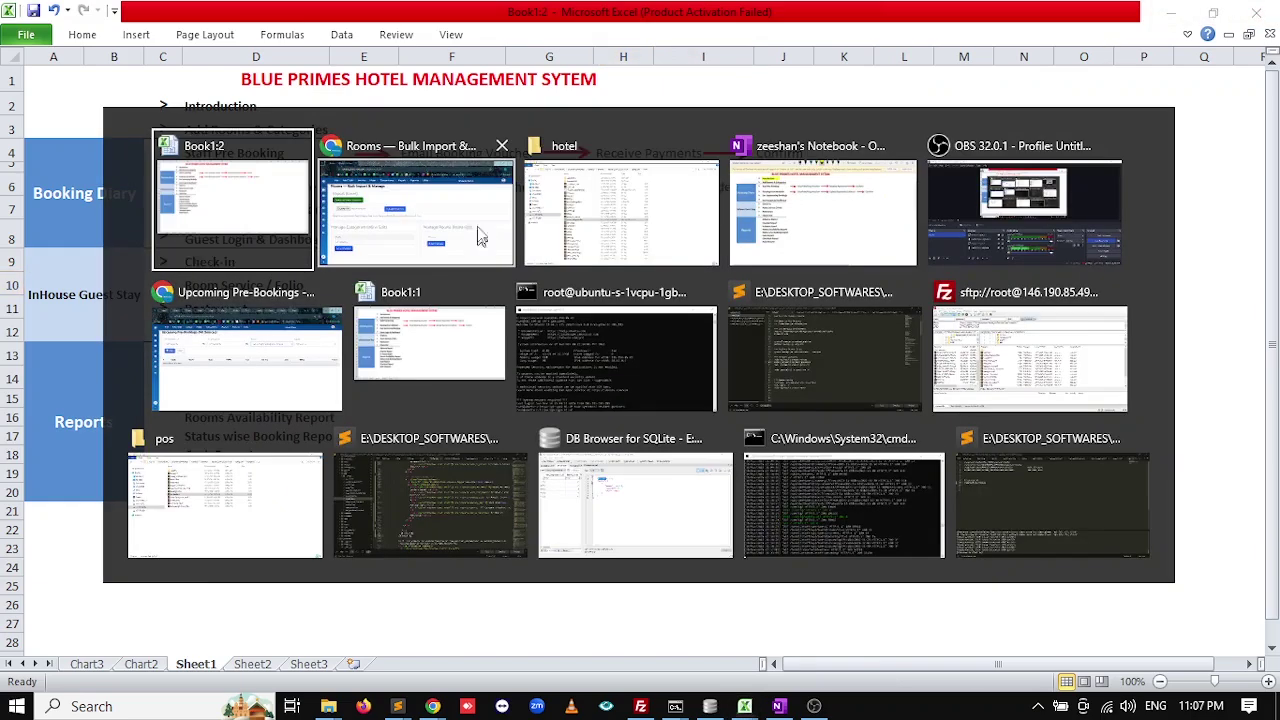
{"action": "key", "text": "alt+Tab"}
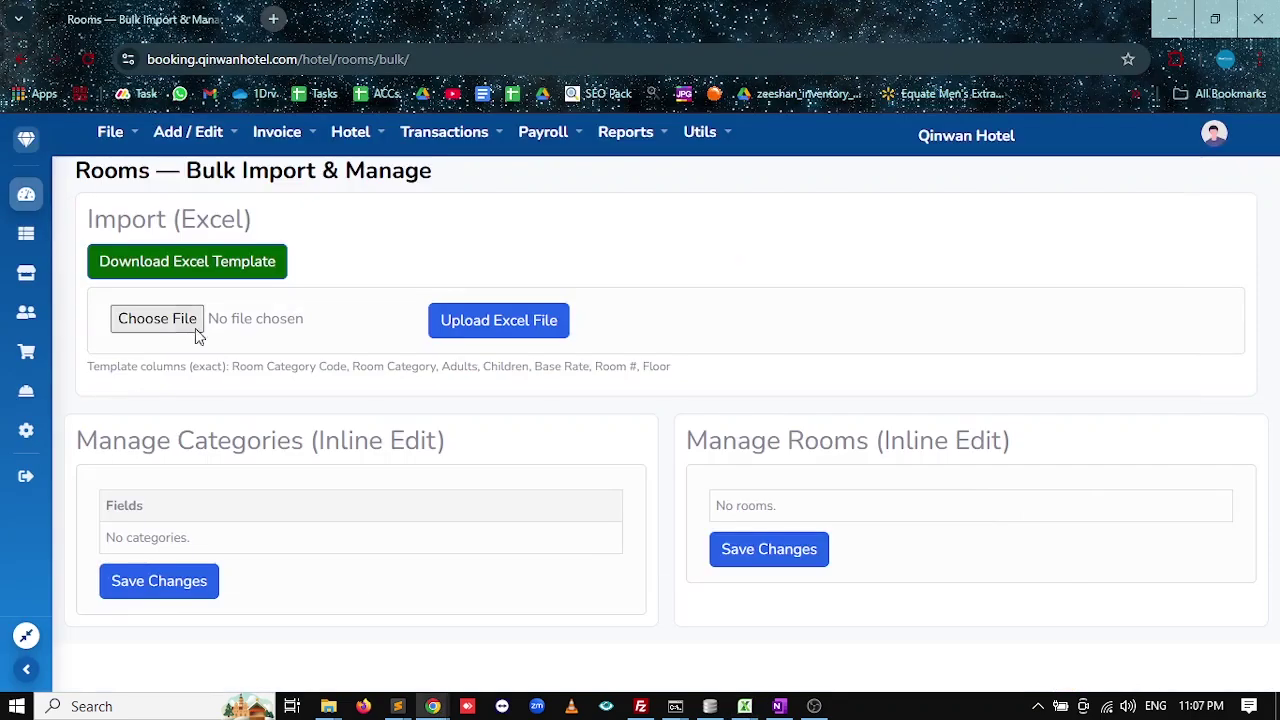
Upload rooms_template.xlsx to import the room categories and rooms 201–406.
{"action": "left_click", "coordinate": [160, 320]}
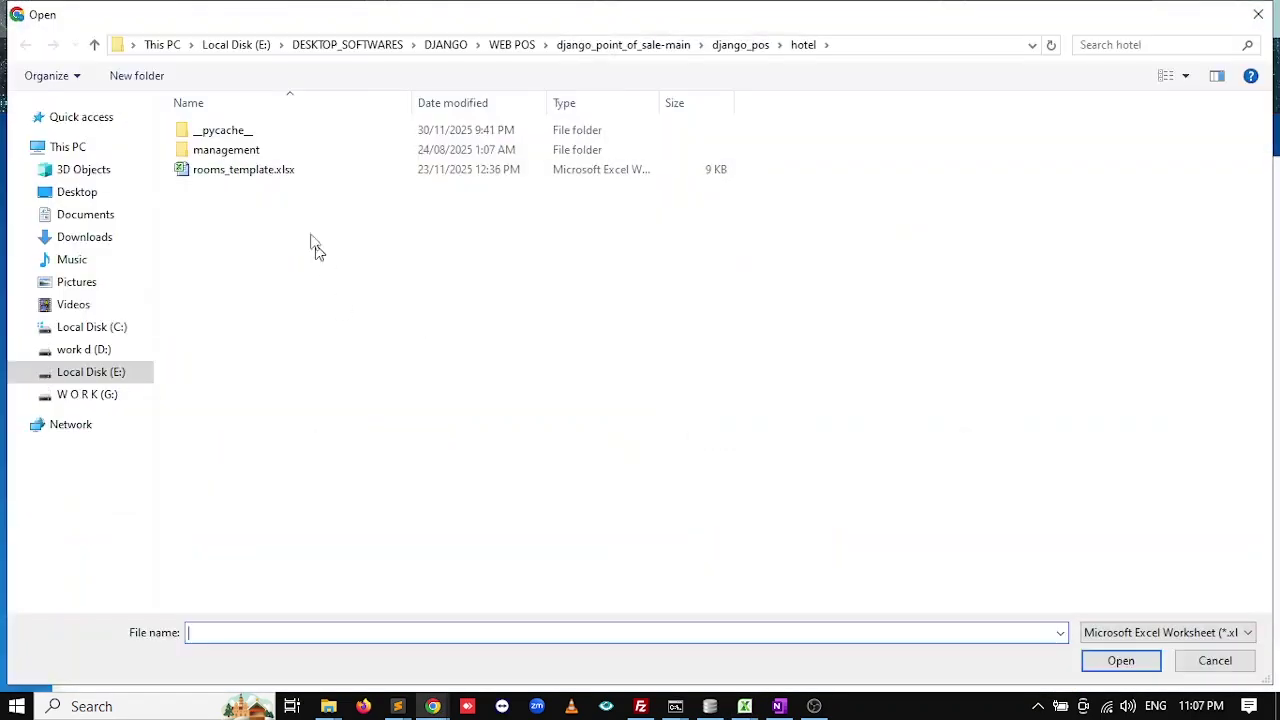
{"action": "double_click", "coordinate": [246, 172]}
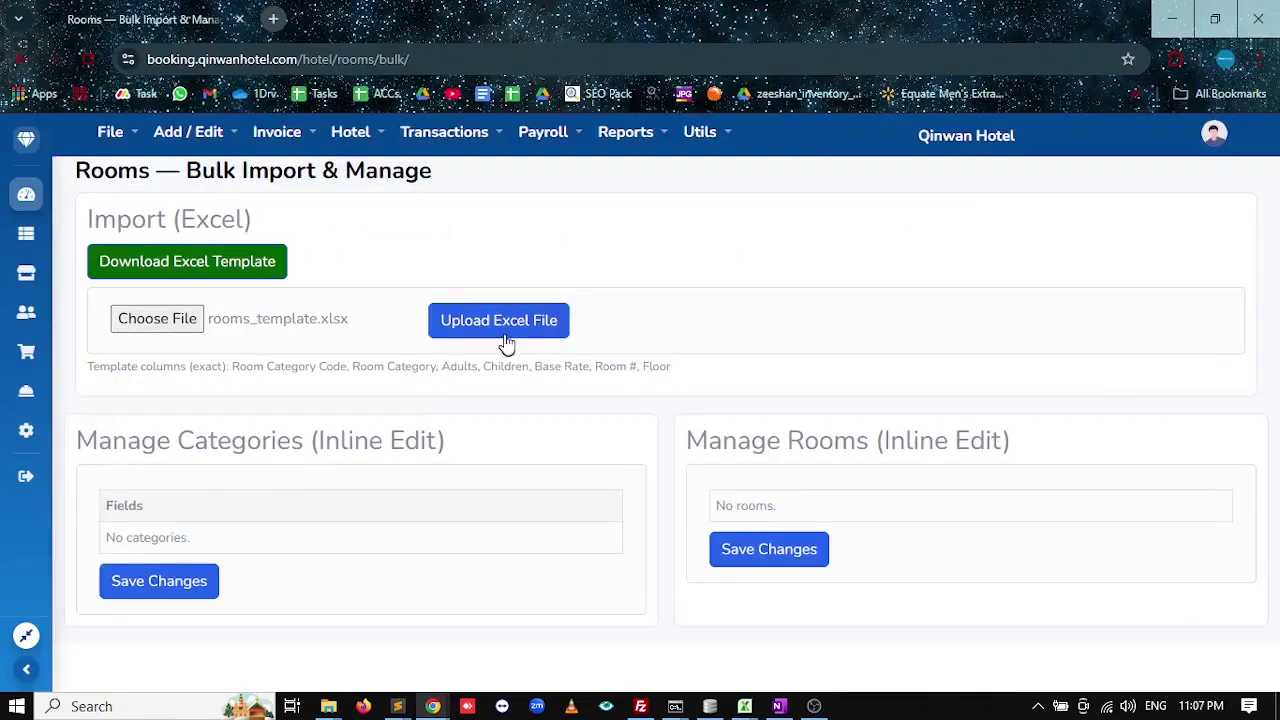
{"action": "left_click", "coordinate": [506, 342]}
{"action": "scroll", "coordinate": [630, 390], "scroll_direction": "down", "scroll_amount": 3}
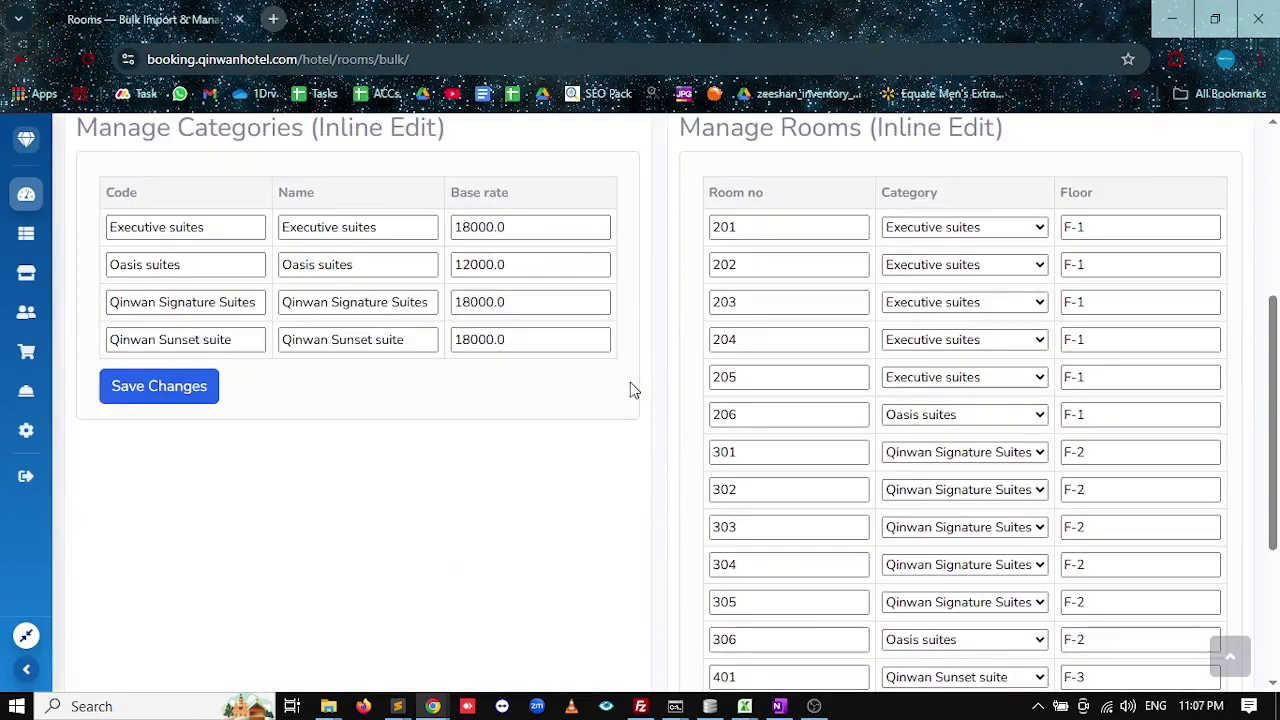
{"action": "scroll", "coordinate": [632, 385], "scroll_direction": "up", "scroll_amount": 2}
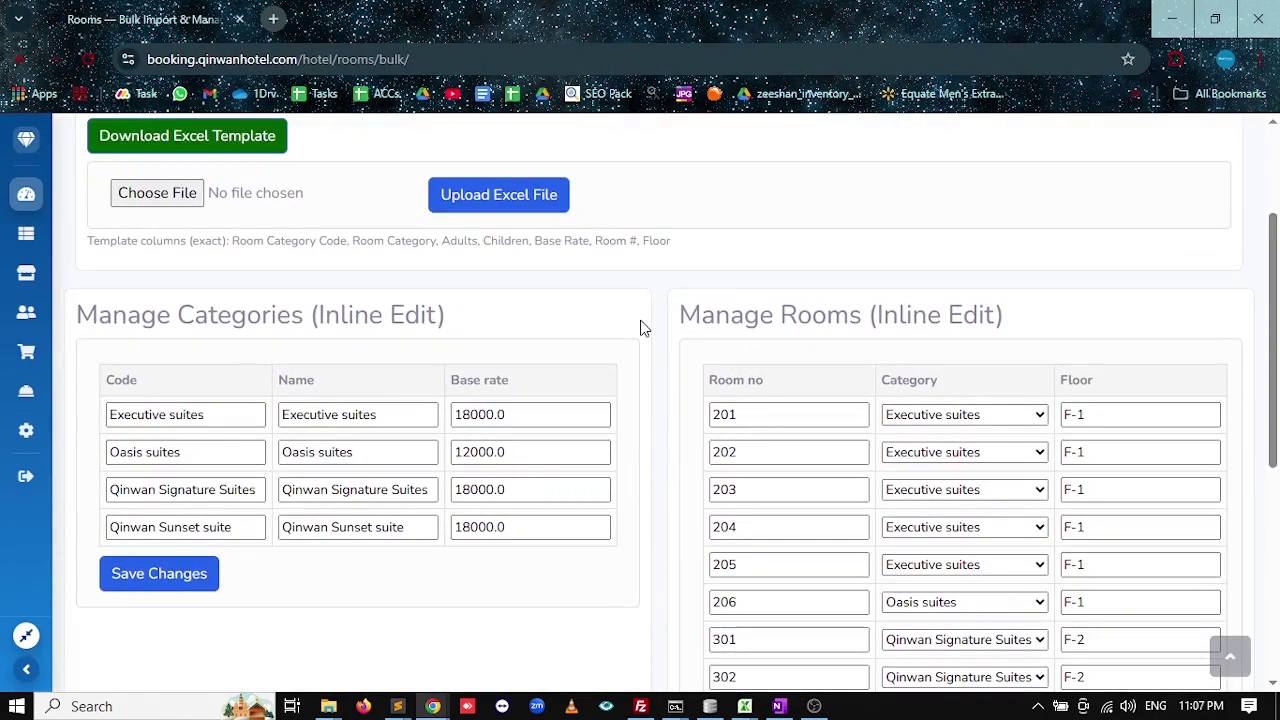
Review the imported Oasis and Qinwan Sunset suite codes and base rates, then show the Front Desk Board.
{"action": "scroll", "coordinate": [600, 529], "scroll_direction": "down", "scroll_amount": 2}
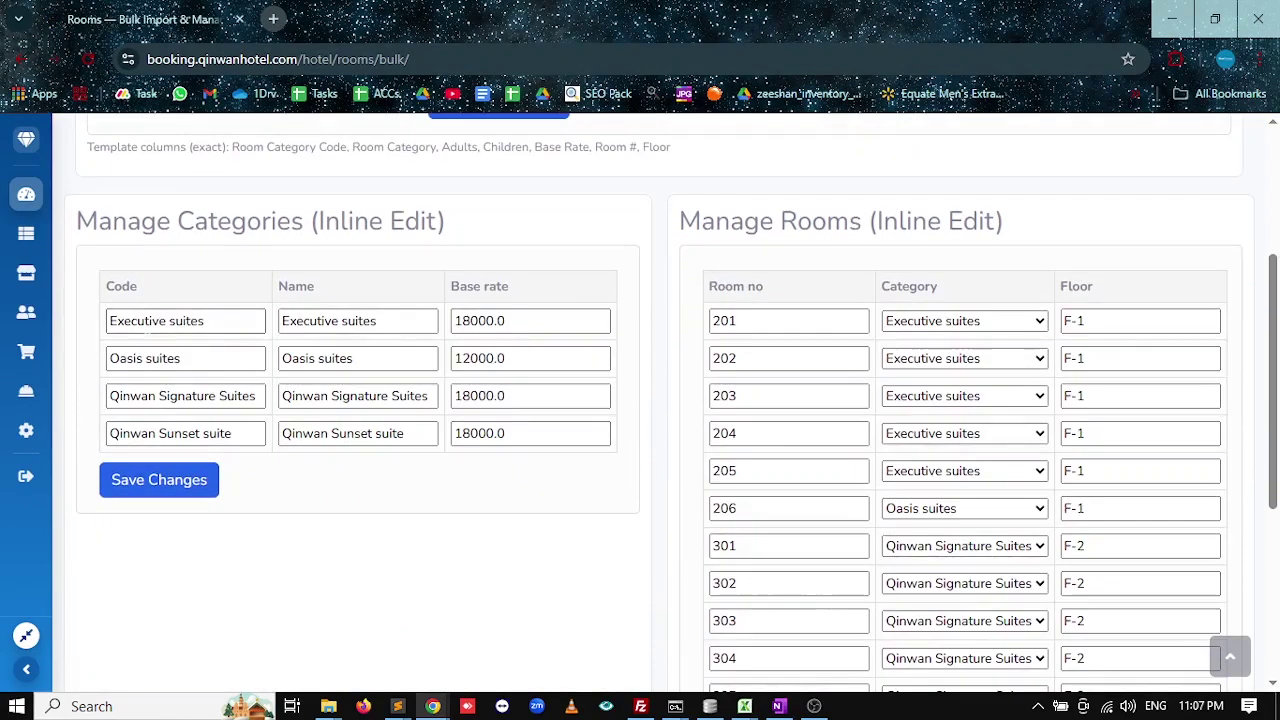
{"action": "left_click_drag", "start_coordinate": [262, 358], "coordinate": [100, 362]}
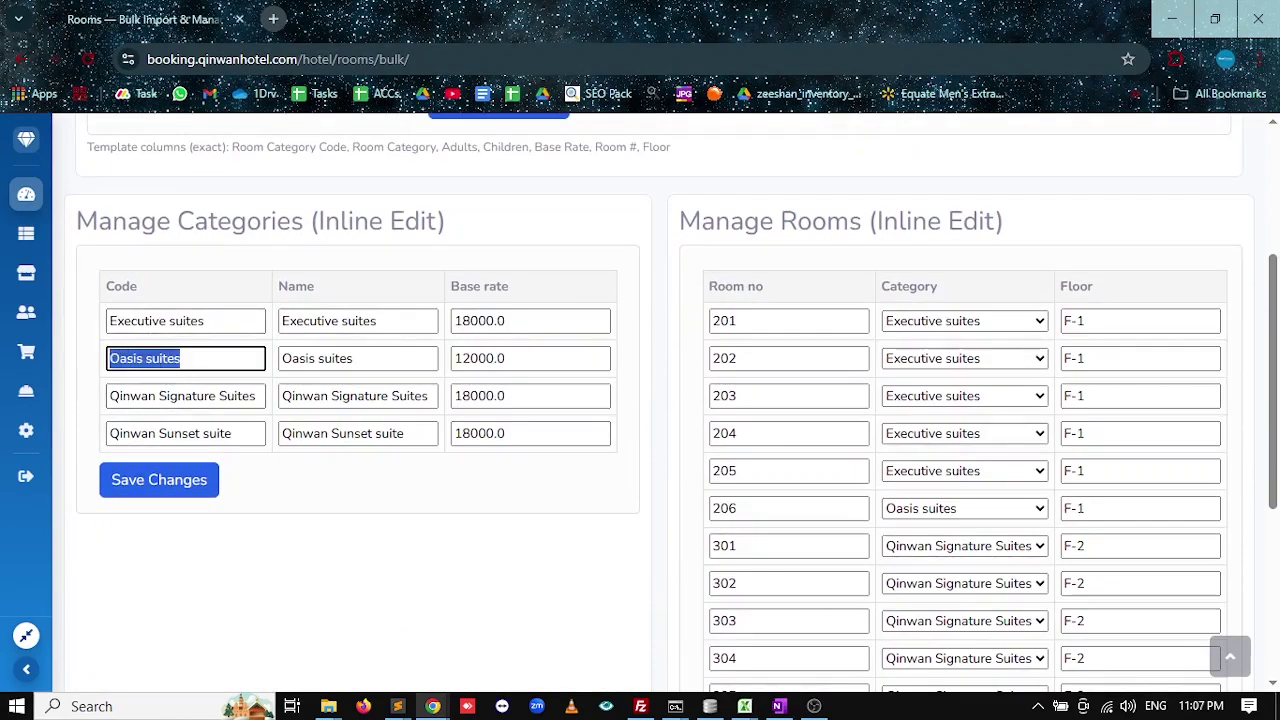
{"action": "left_click_drag", "start_coordinate": [110, 433], "coordinate": [191, 433]}
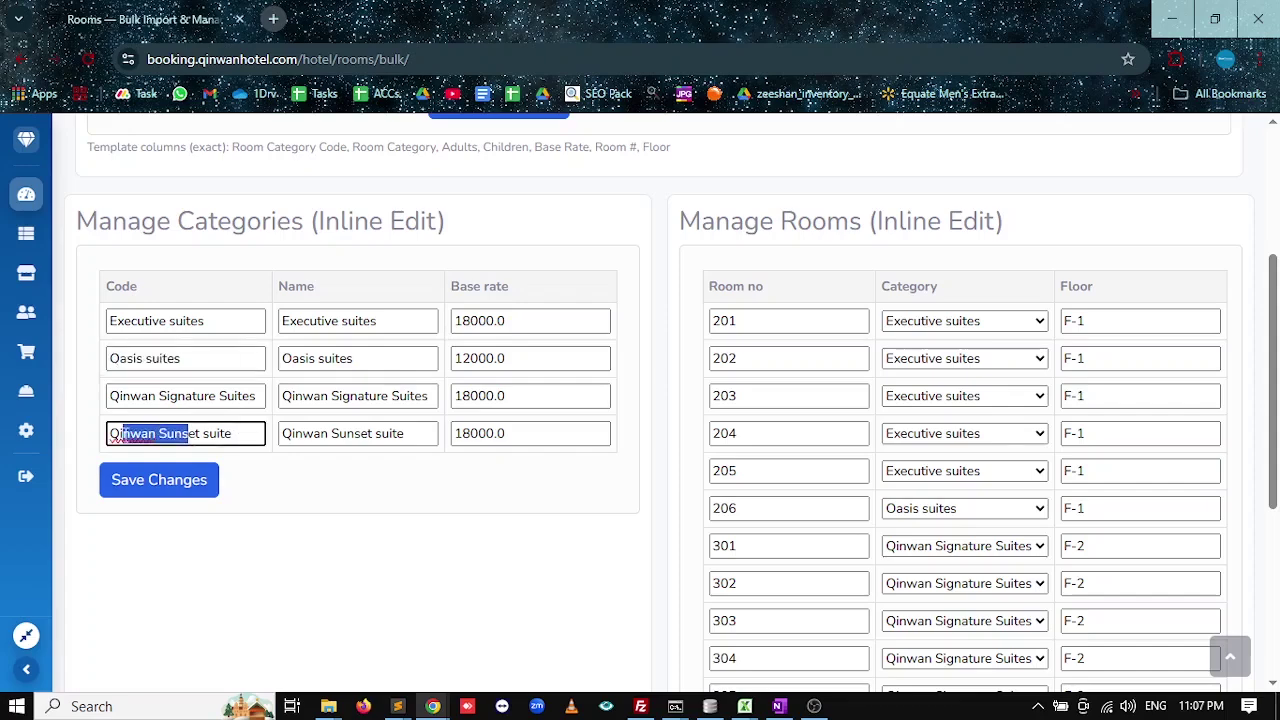
{"action": "left_click_drag", "start_coordinate": [506, 358], "coordinate": [448, 360]}
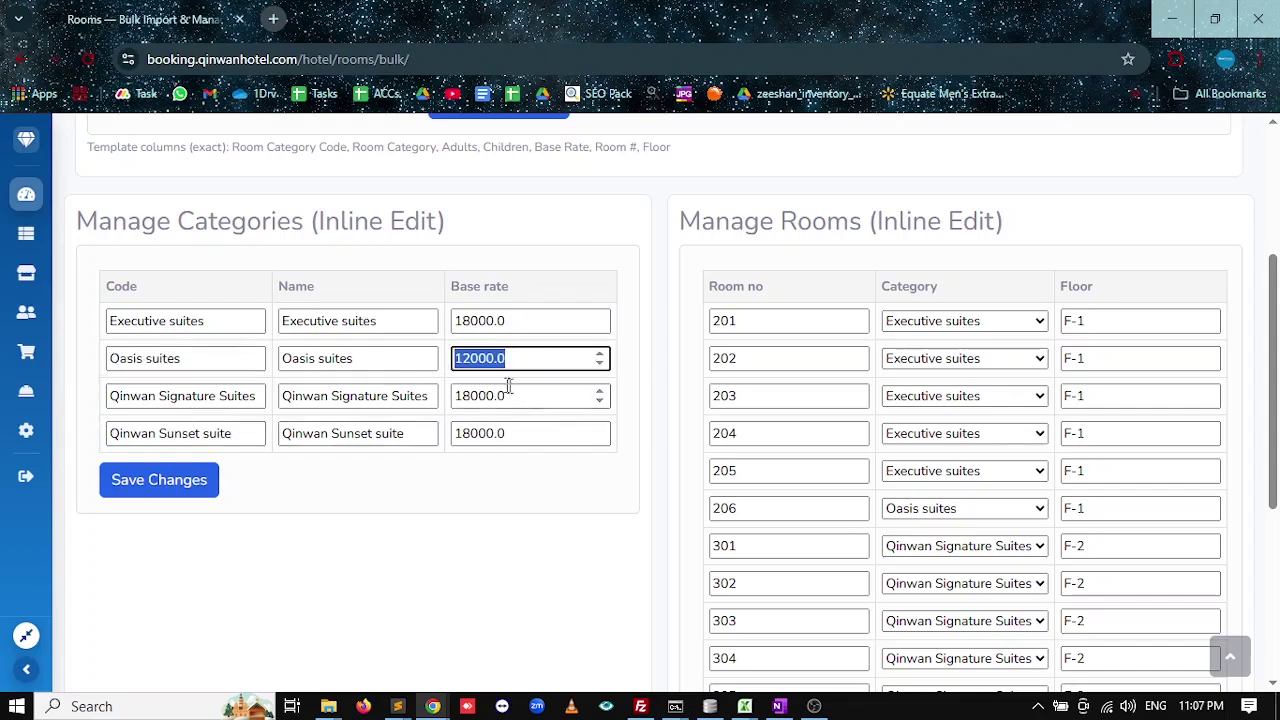
{"action": "scroll", "coordinate": [654, 400], "scroll_direction": "down", "scroll_amount": 2}
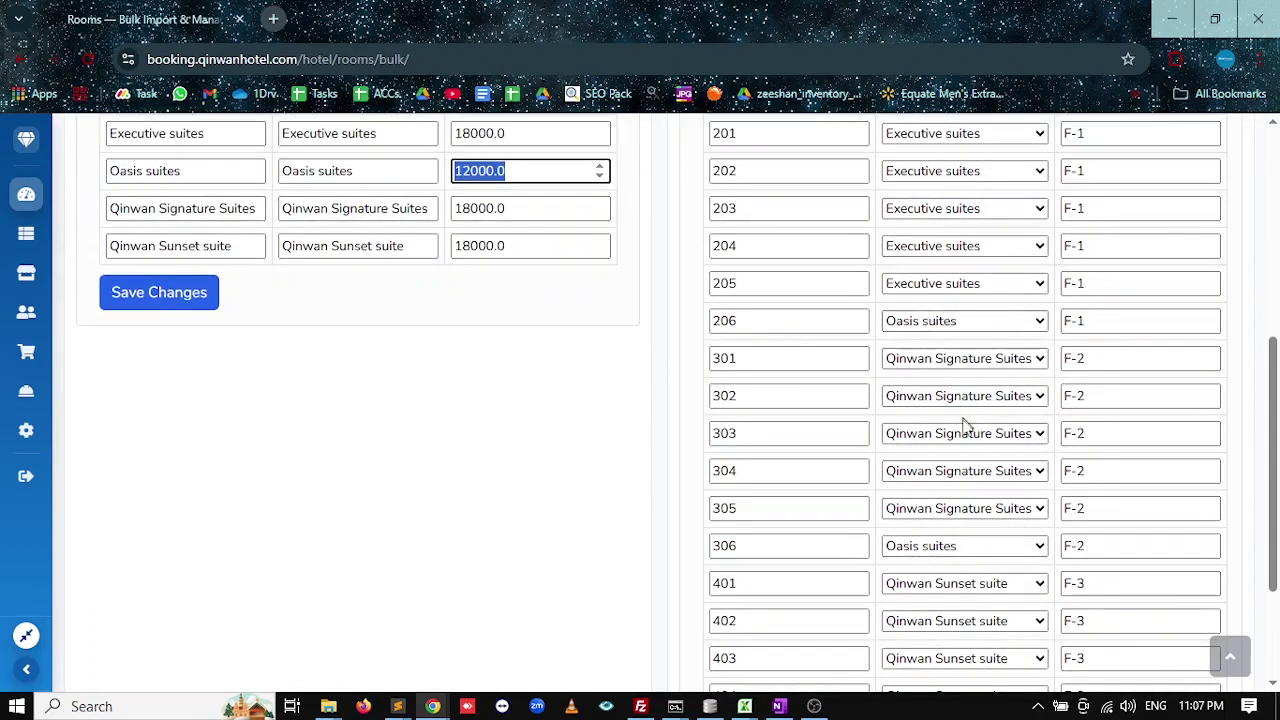
{"action": "scroll", "coordinate": [966, 423], "scroll_direction": "down", "scroll_amount": 2}
{"action": "scroll", "coordinate": [940, 518], "scroll_direction": "up", "scroll_amount": 5}
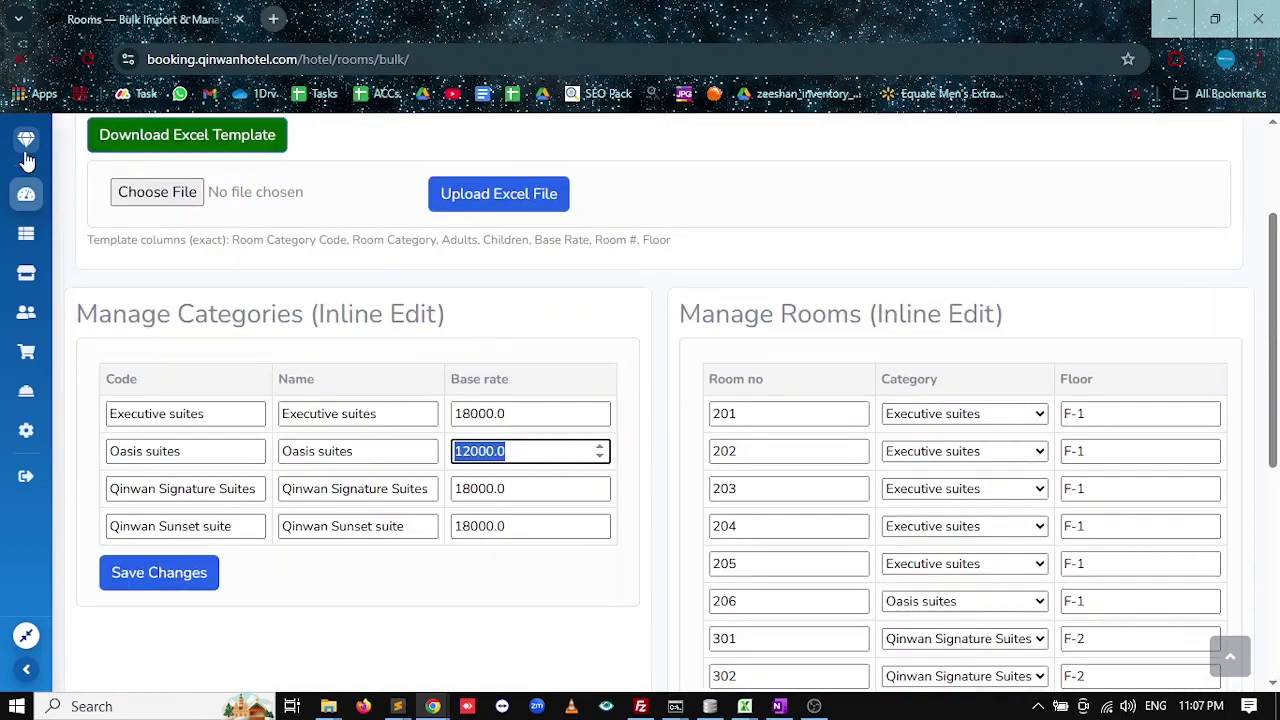
{"action": "left_click", "coordinate": [26, 198]}
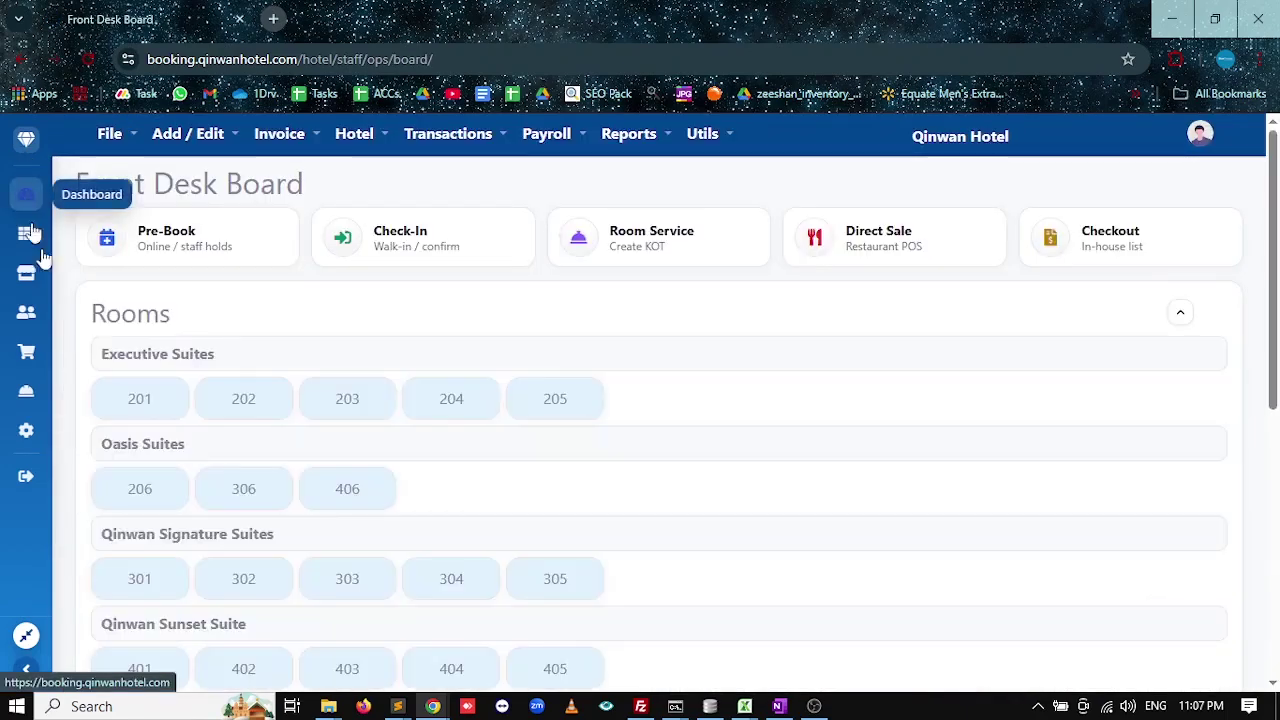
Scroll through the Executive, Oasis, Signature and Sunset rooms and Upcoming Bookings, then switch to OneNote.
{"action": "scroll", "coordinate": [651, 403], "scroll_direction": "down", "scroll_amount": 1}
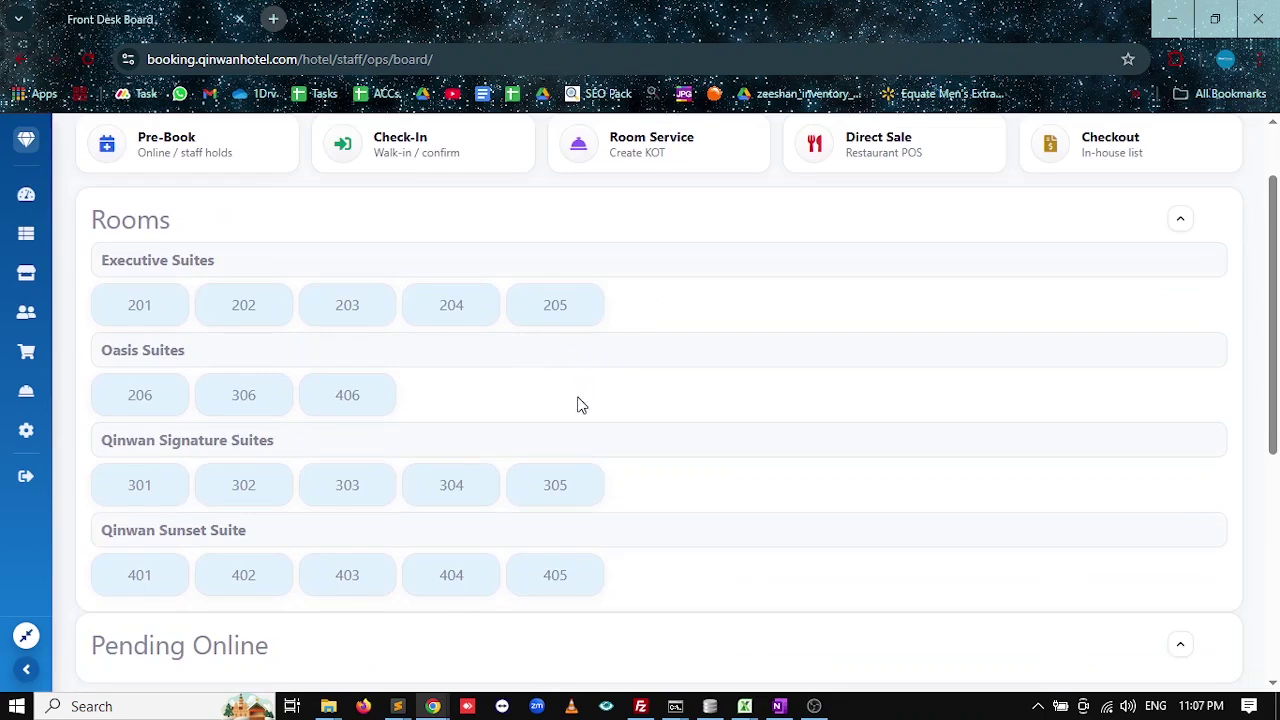
{"action": "scroll", "coordinate": [614, 386], "scroll_direction": "up", "scroll_amount": 1}
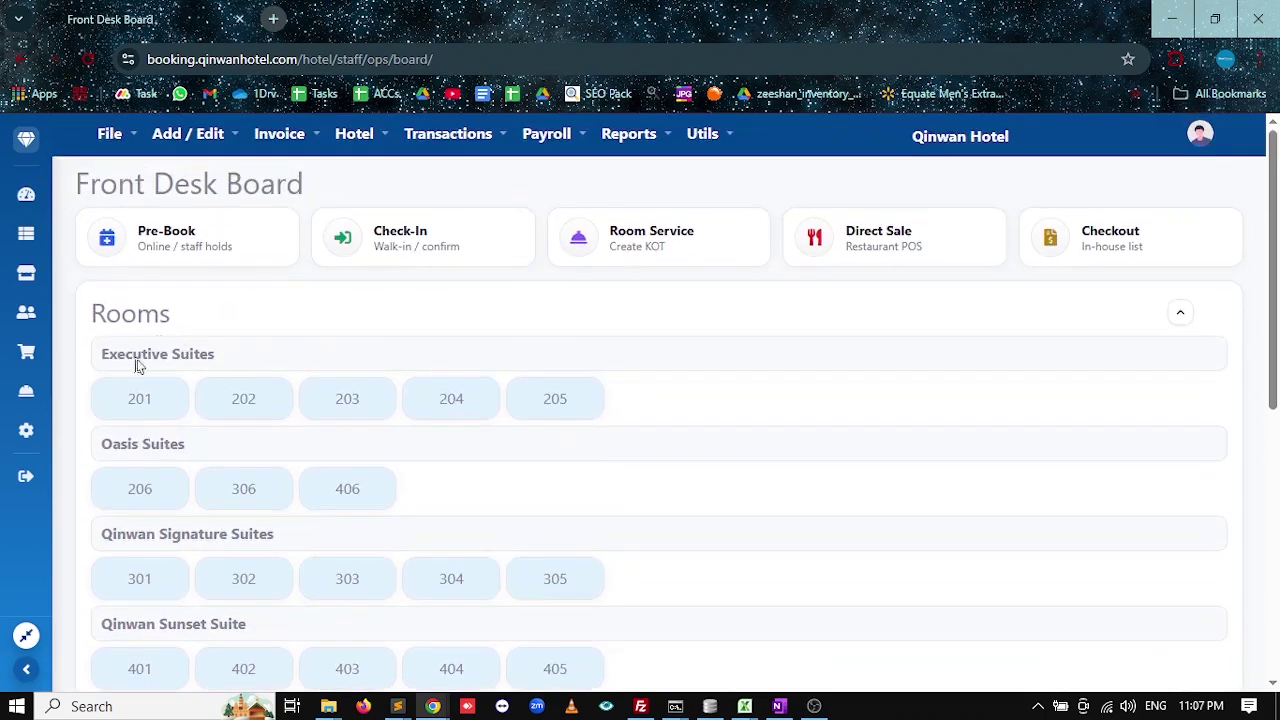
{"action": "scroll", "coordinate": [155, 470], "scroll_direction": "down", "scroll_amount": 1}
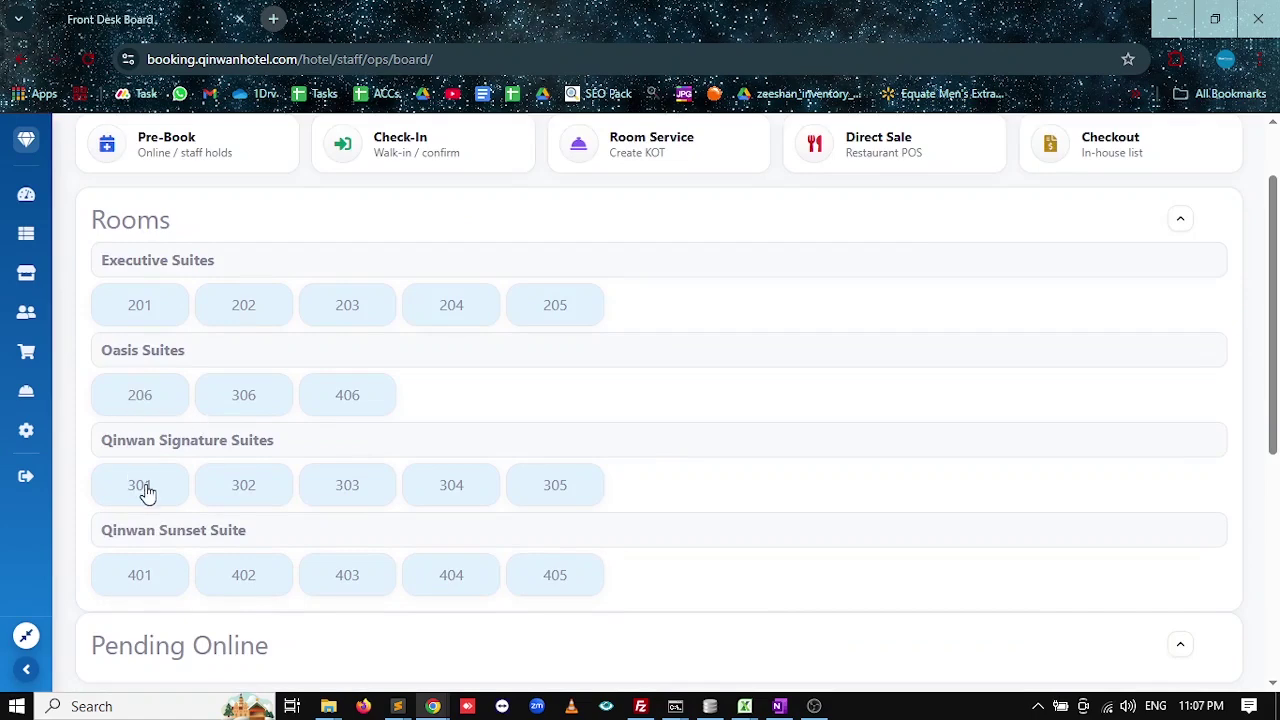
{"action": "scroll", "coordinate": [165, 569], "scroll_direction": "down", "scroll_amount": 1}
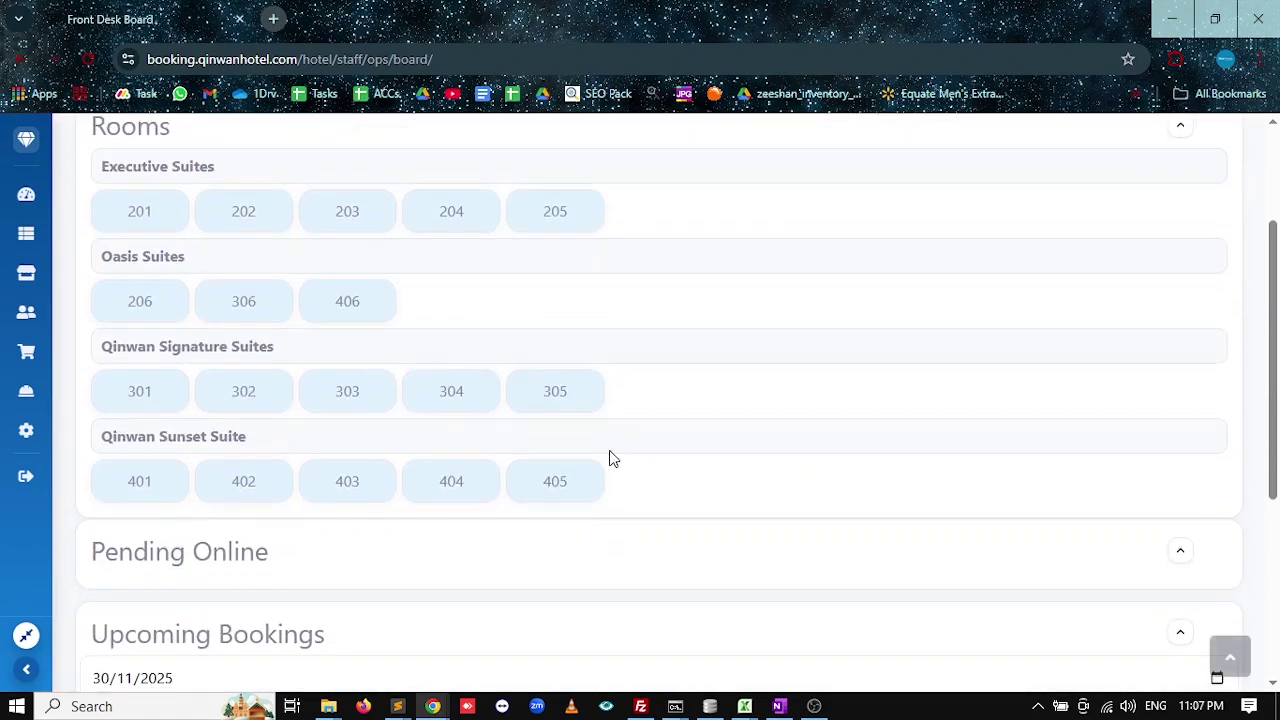
{"action": "scroll", "coordinate": [300, 425], "scroll_direction": "up", "scroll_amount": 2}
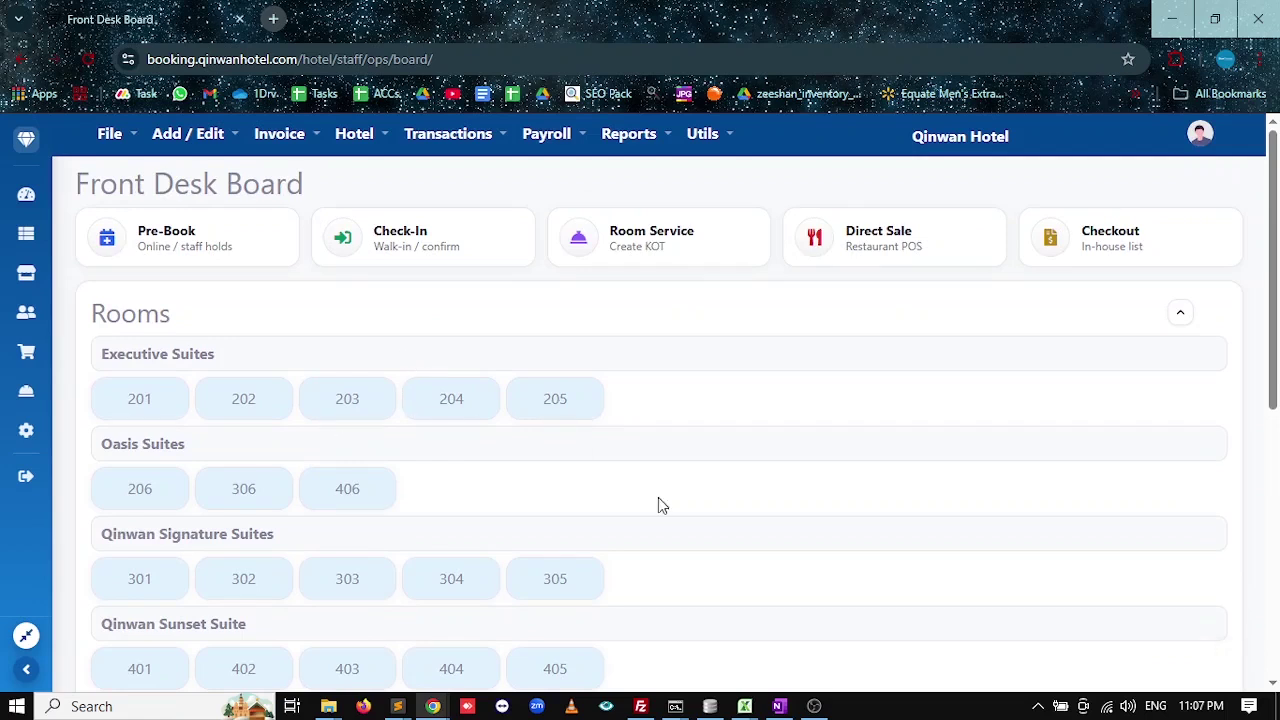
{"action": "left_click", "coordinate": [779, 706]}
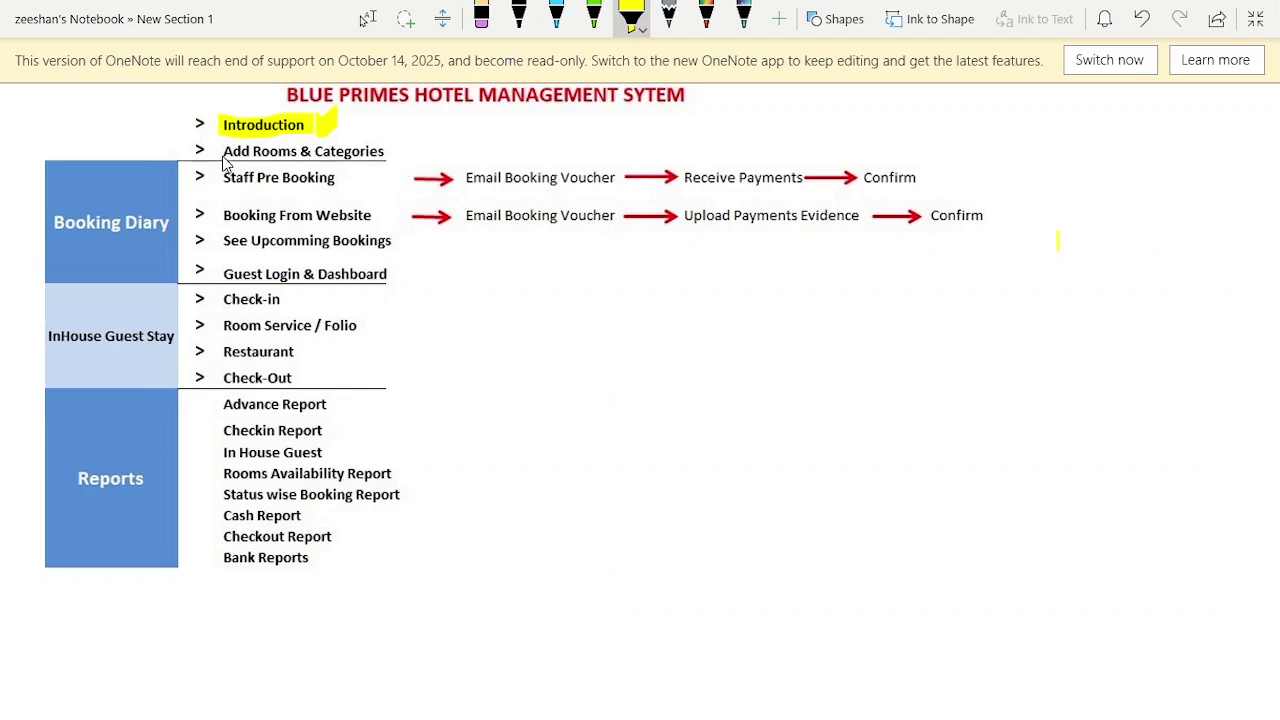
Highlight 'Add Rooms & Categories' and 'Staff Pre Booking' in yellow in the OneNote outline.
{"action": "left_click_drag", "start_coordinate": [224, 158], "coordinate": [398, 165]}
{"action": "key", "text": "Escape"}
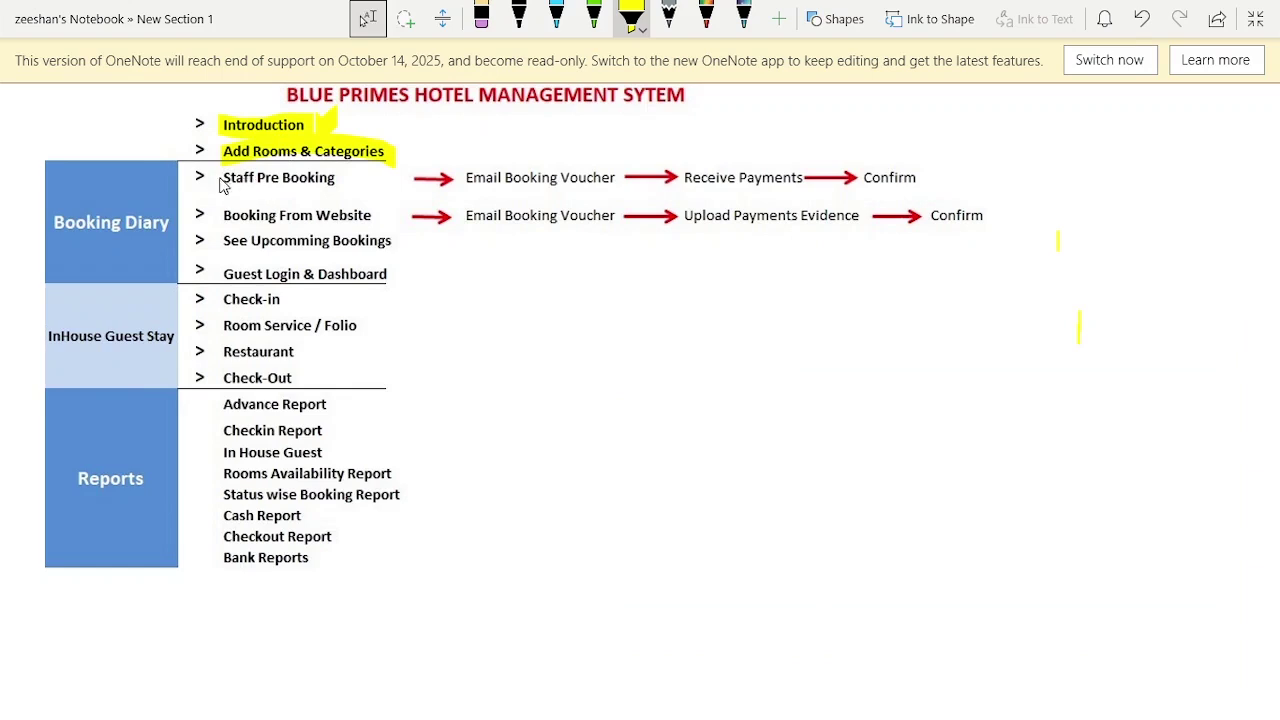
{"action": "left_click_drag", "start_coordinate": [224, 178], "coordinate": [327, 187]}
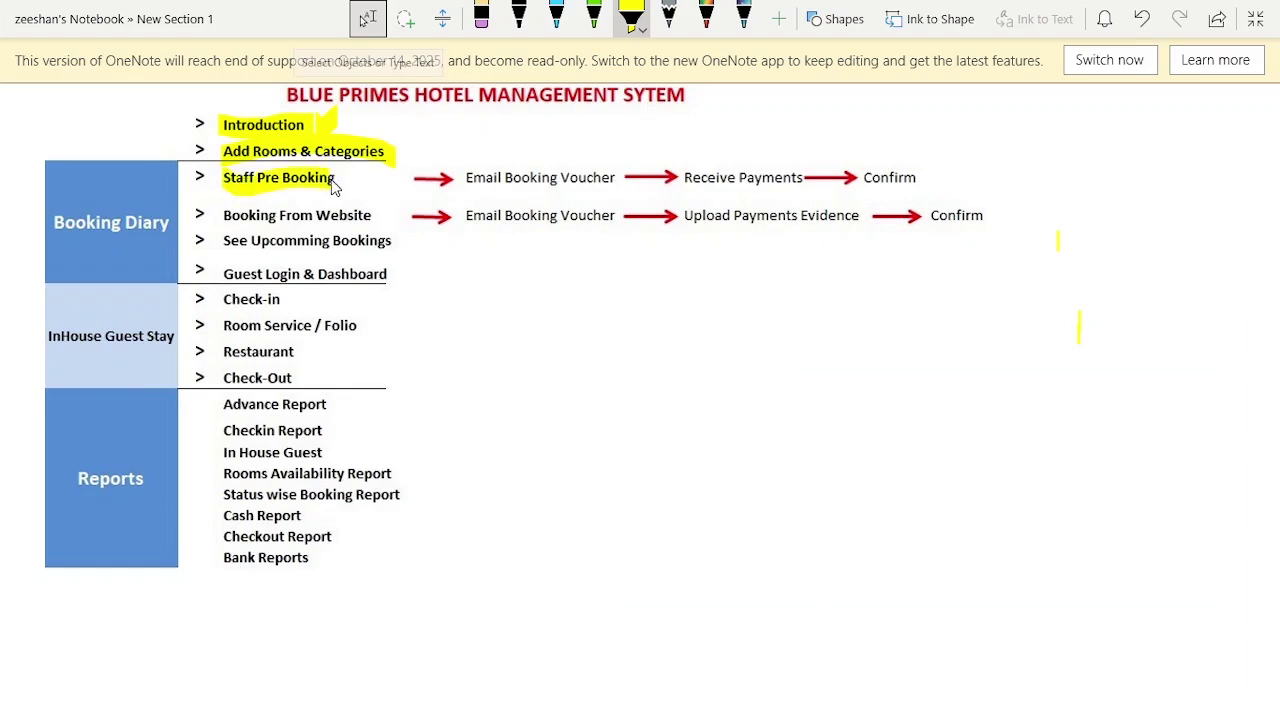
{"action": "key", "text": "Escape"}
{"action": "key", "text": "alt+Tab"}
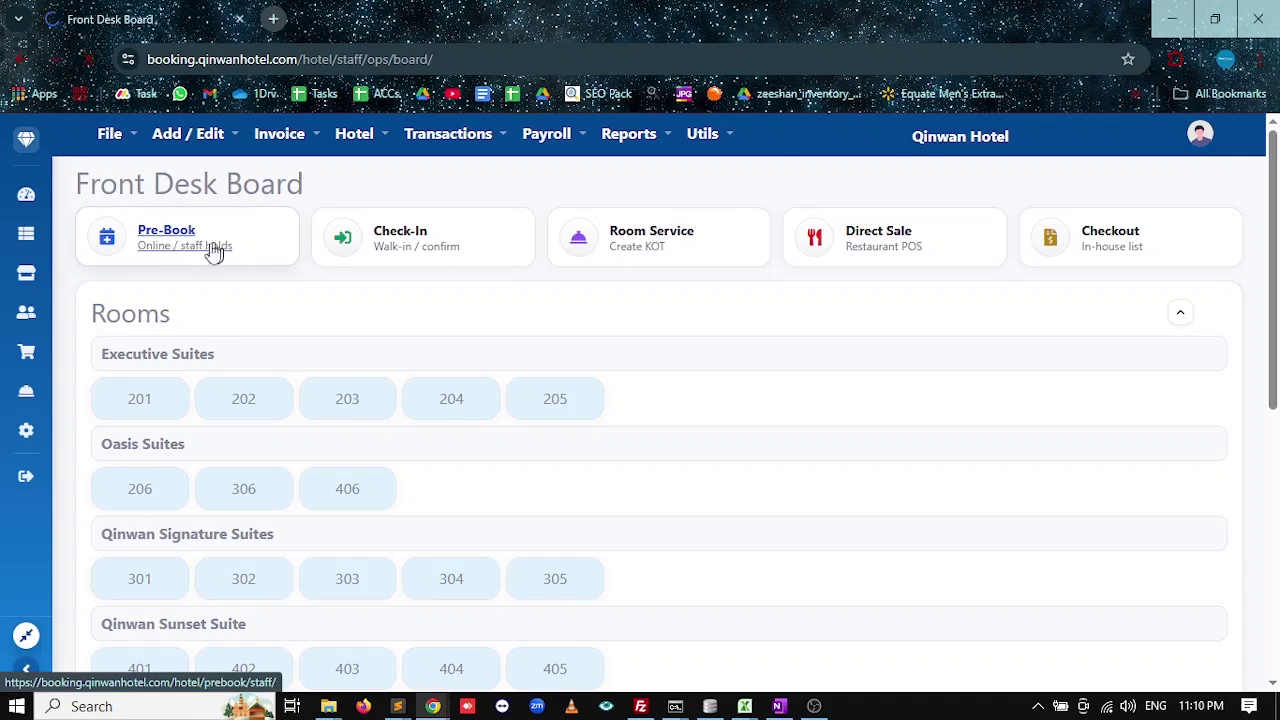
Start a new staff pre-booking for 30 Nov–1 Dec 2025 and check which rooms are free.
{"action": "left_click", "coordinate": [210, 250]}
{"action": "left_click", "coordinate": [194, 218]}
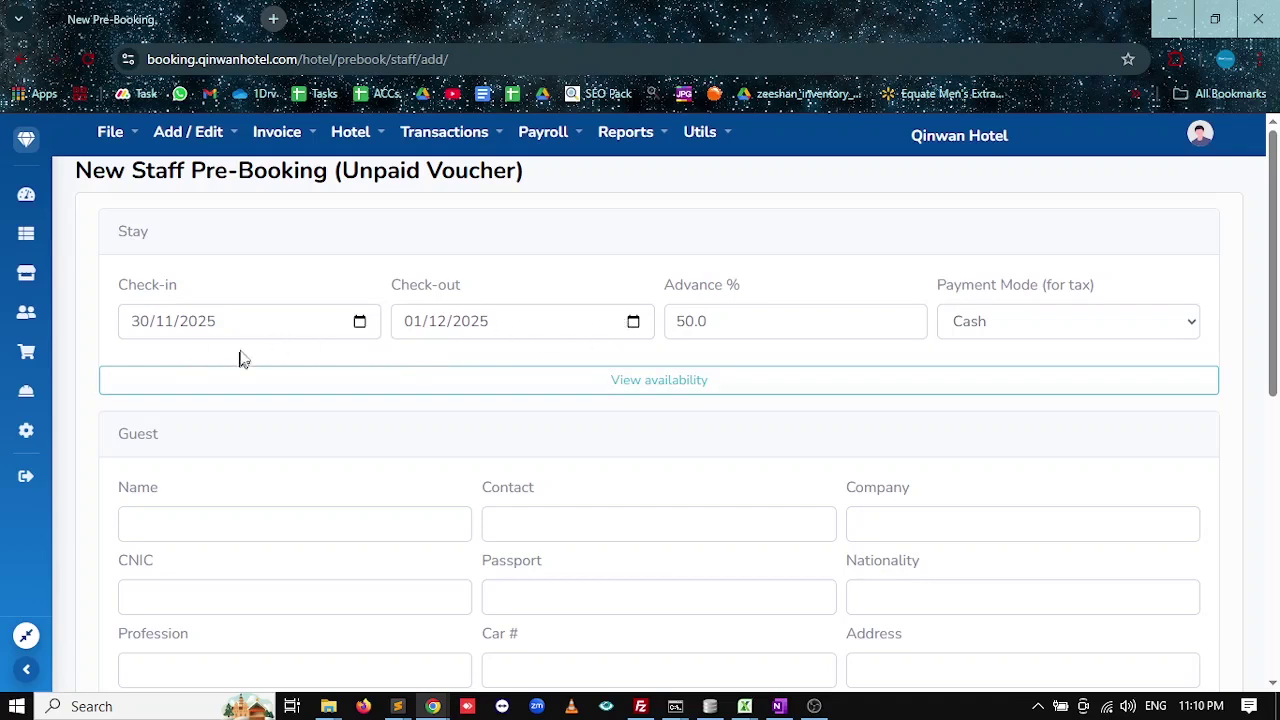
{"action": "left_click", "coordinate": [360, 323]}
{"action": "left_click", "coordinate": [153, 329]}
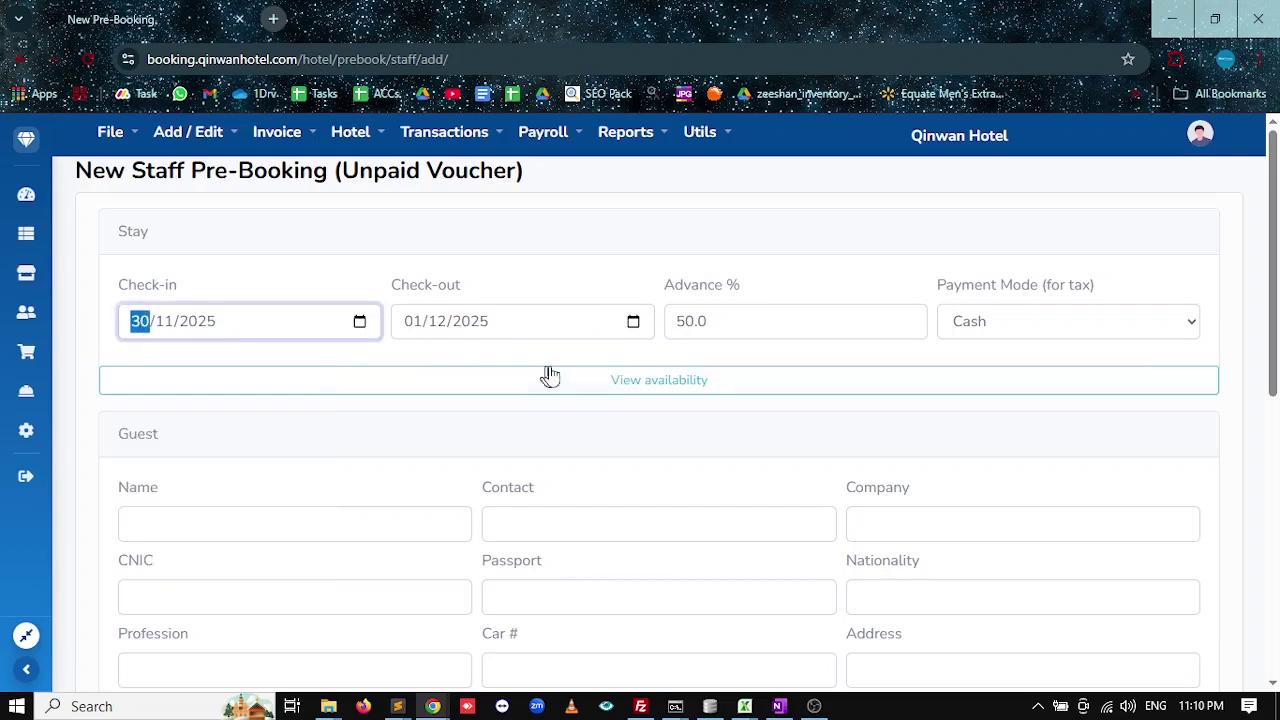
{"action": "left_click", "coordinate": [421, 334]}
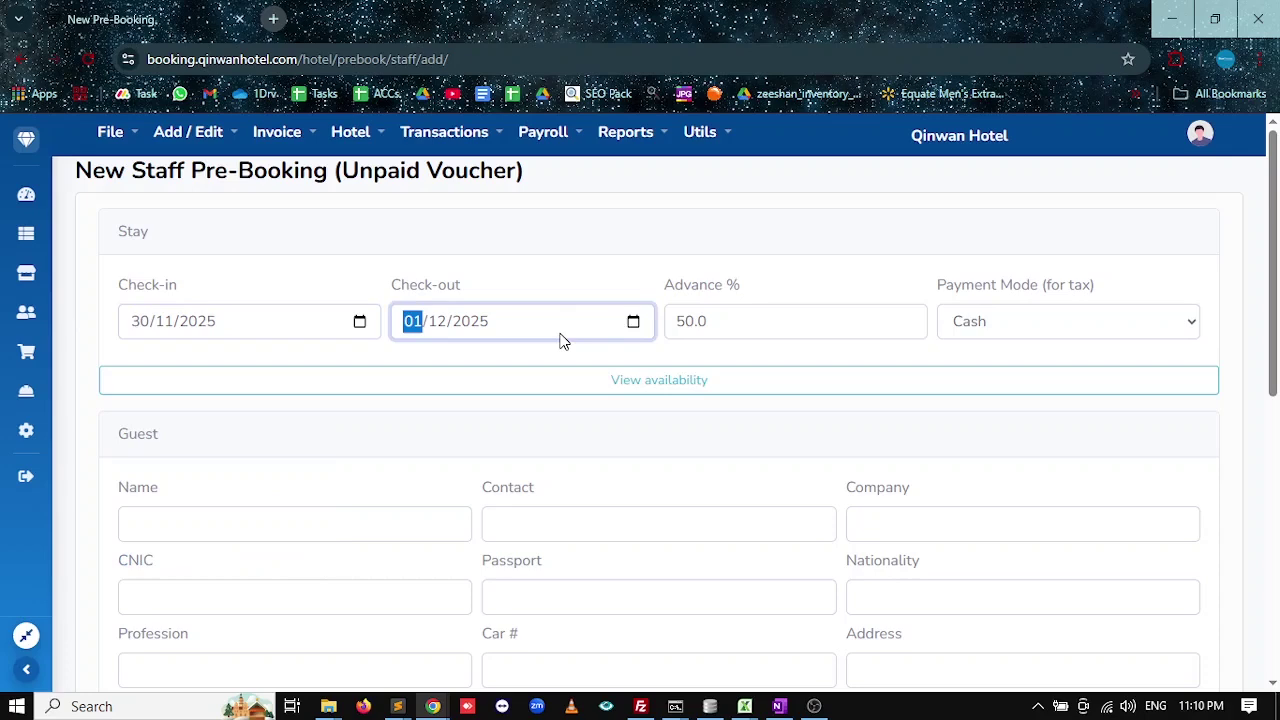
{"action": "left_click", "coordinate": [643, 390]}
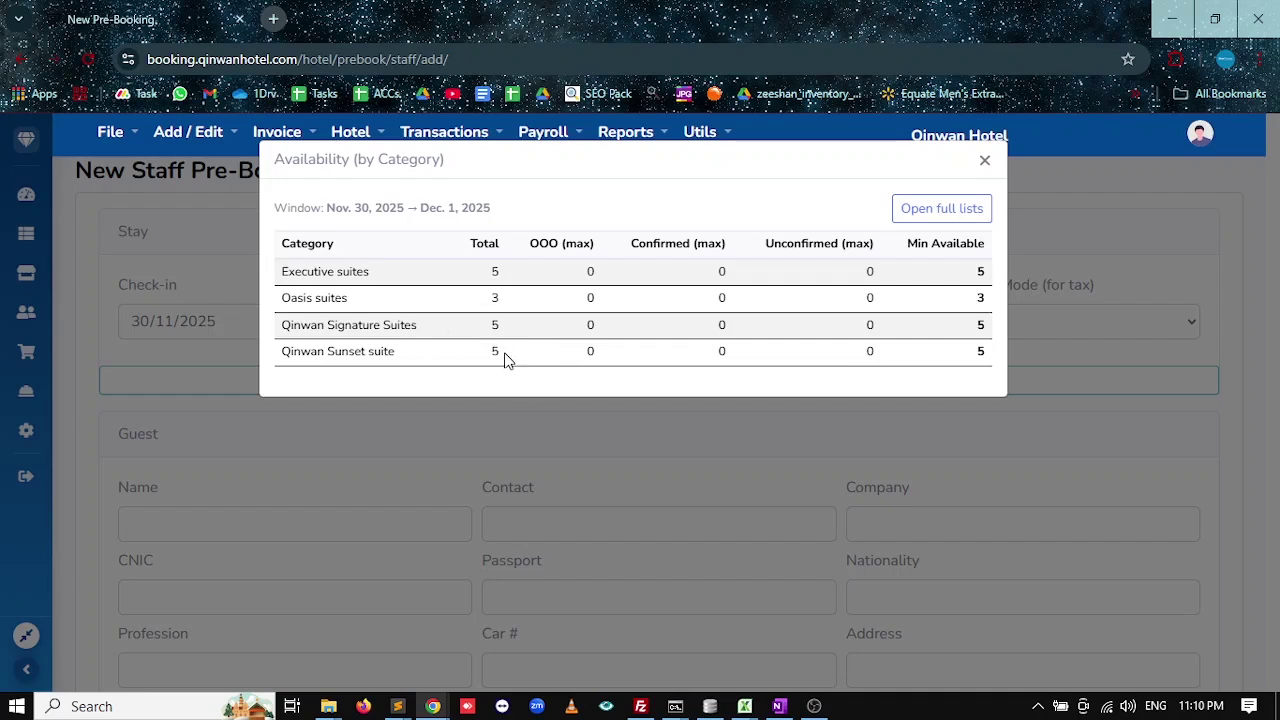
Review the availability table and open the full 30 Nov–1 Dec booking lists in a new tab.
{"action": "double_click", "coordinate": [545, 244]}
{"action": "left_click", "coordinate": [946, 210]}
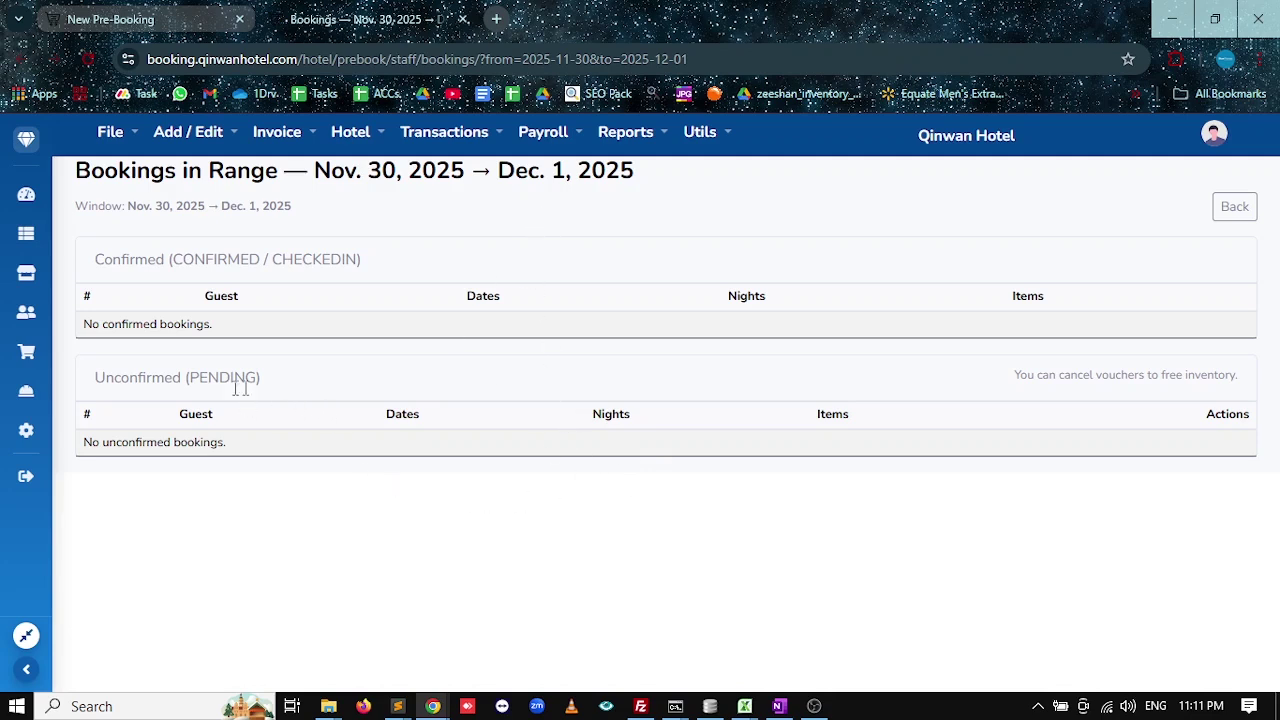
{"action": "double_click", "coordinate": [156, 380]}
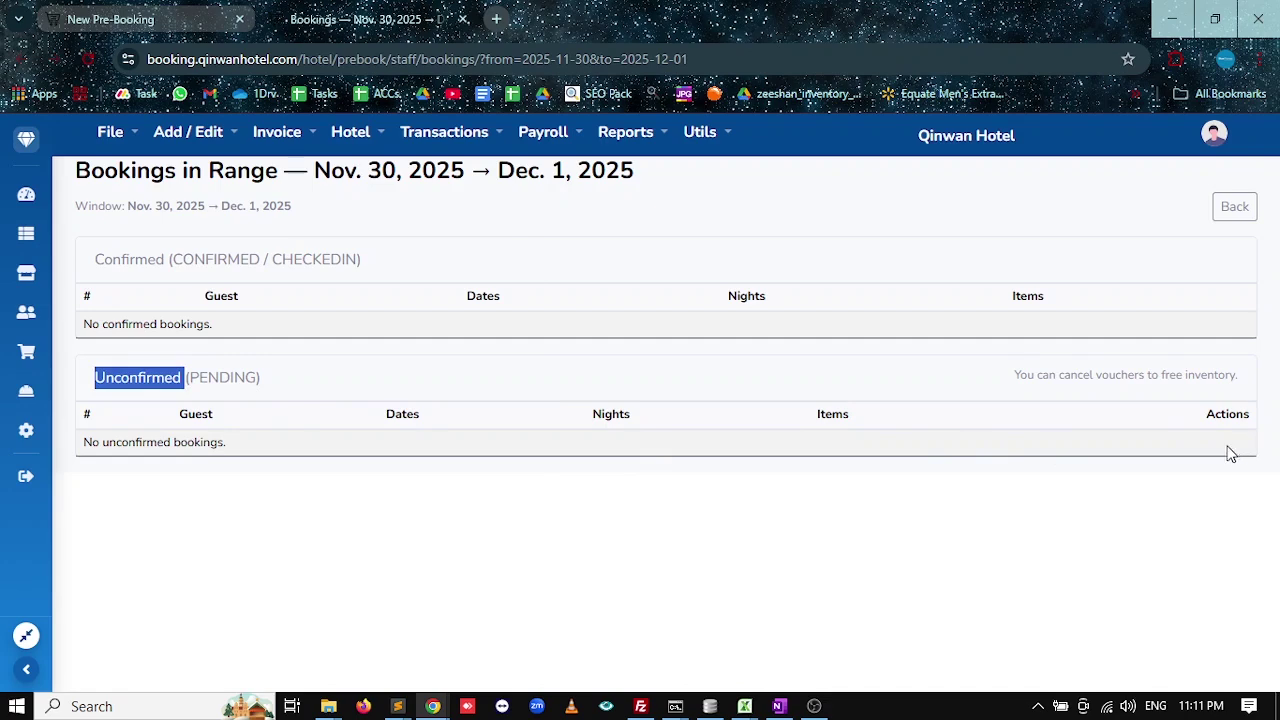
Close the bookings tab and the availability summary, then go to the guest name field.
{"action": "left_click", "coordinate": [463, 20]}
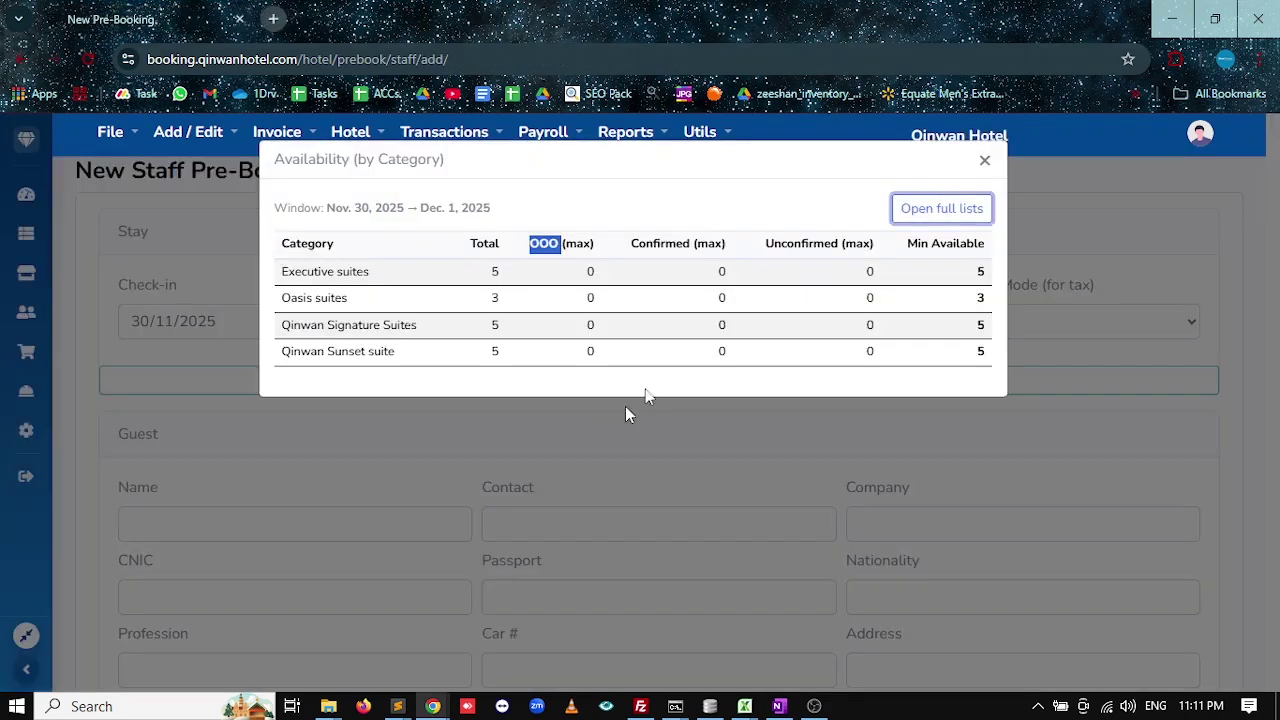
{"action": "left_click", "coordinate": [986, 160]}
{"action": "scroll", "coordinate": [320, 480], "scroll_direction": "down", "scroll_amount": 2}
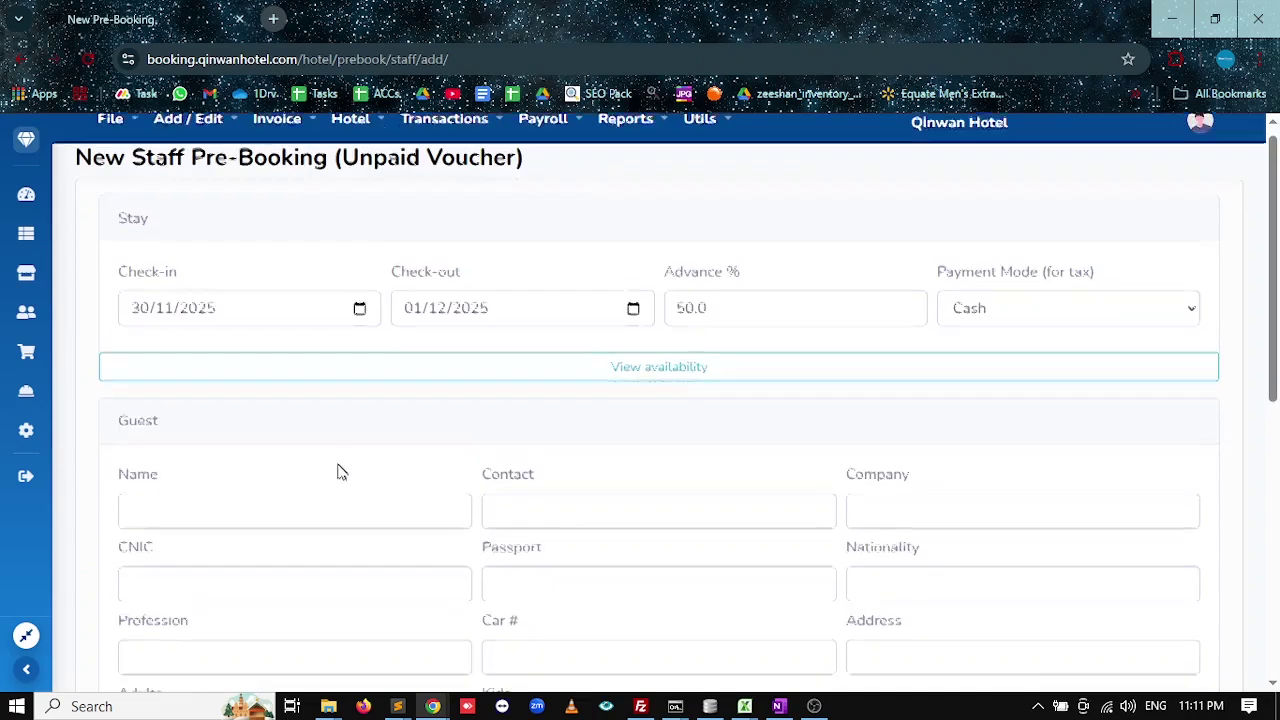
{"action": "left_click", "coordinate": [230, 337]}
{"action": "left_click", "coordinate": [414, 292]}
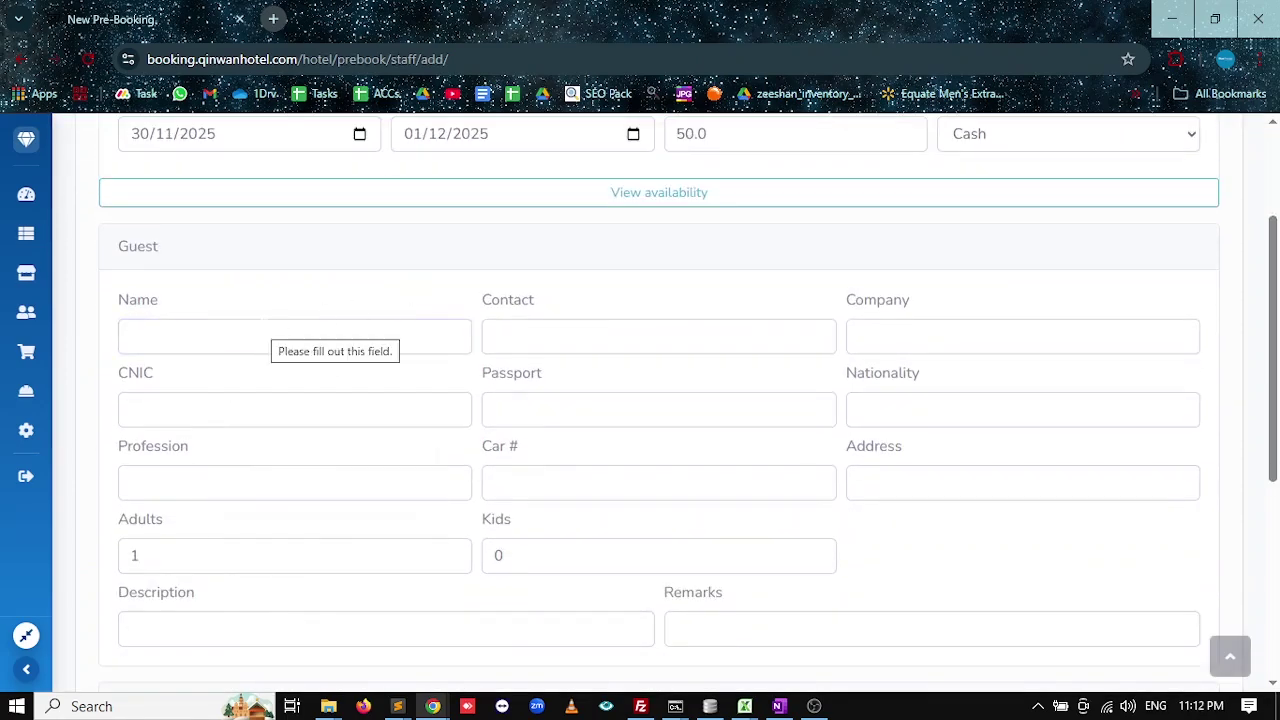
Fill in the guest's name from autofill and enter the guest's contact number, correcting its last digit.
{"action": "left_click", "coordinate": [263, 336]}
{"action": "type", "text": "sy"}
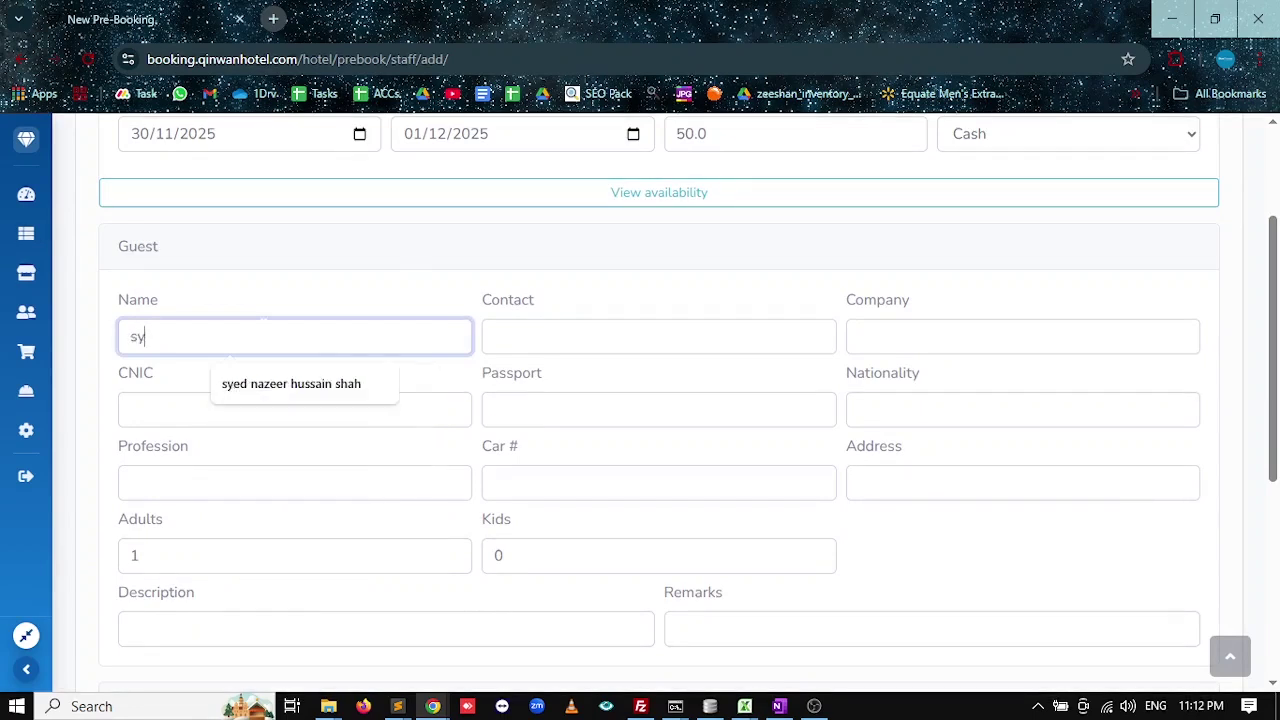
{"action": "type", "text": "e"}
{"action": "key", "text": "Down"}
{"action": "key", "text": "Return"}
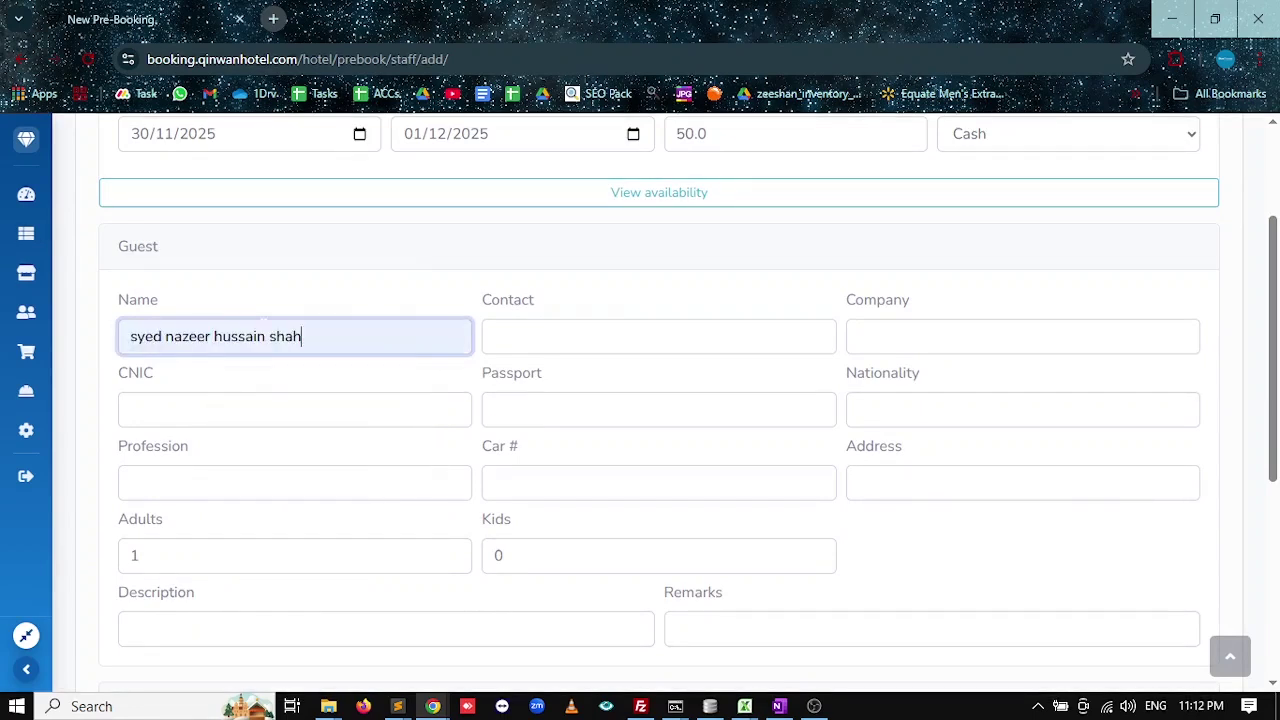
{"action": "left_click", "coordinate": [494, 336]}
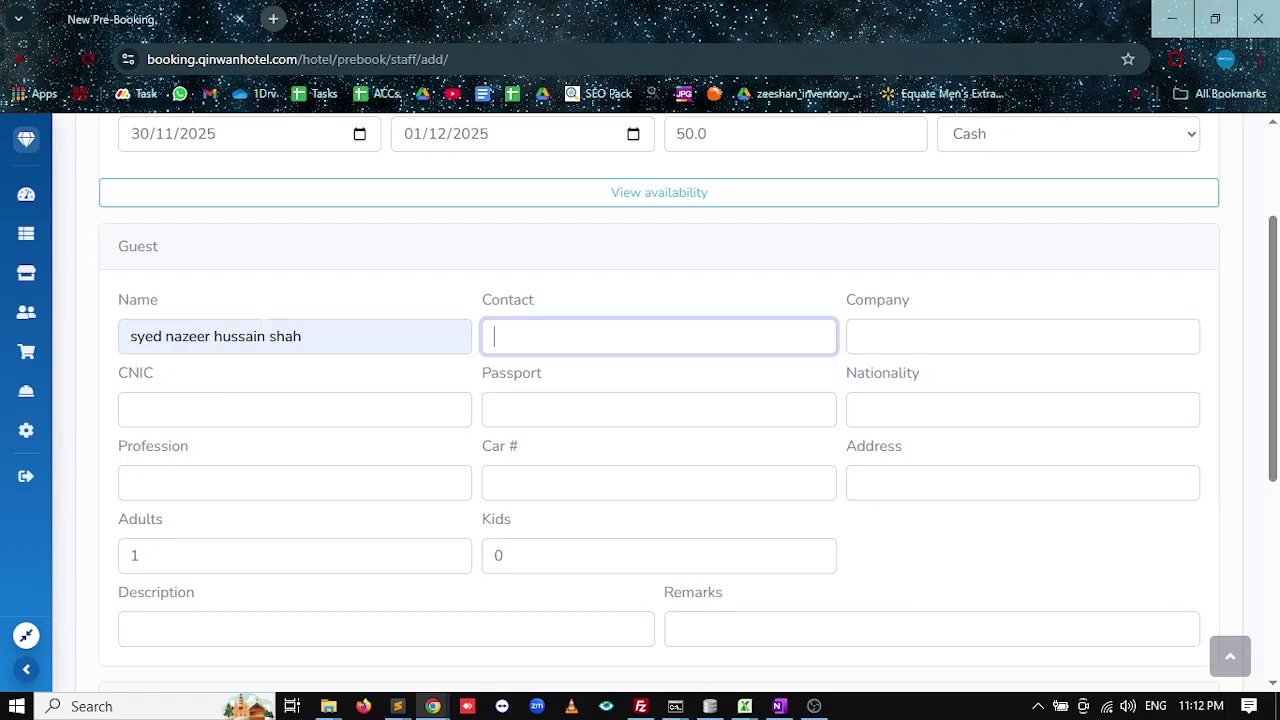
{"action": "type", "text": "0311"}
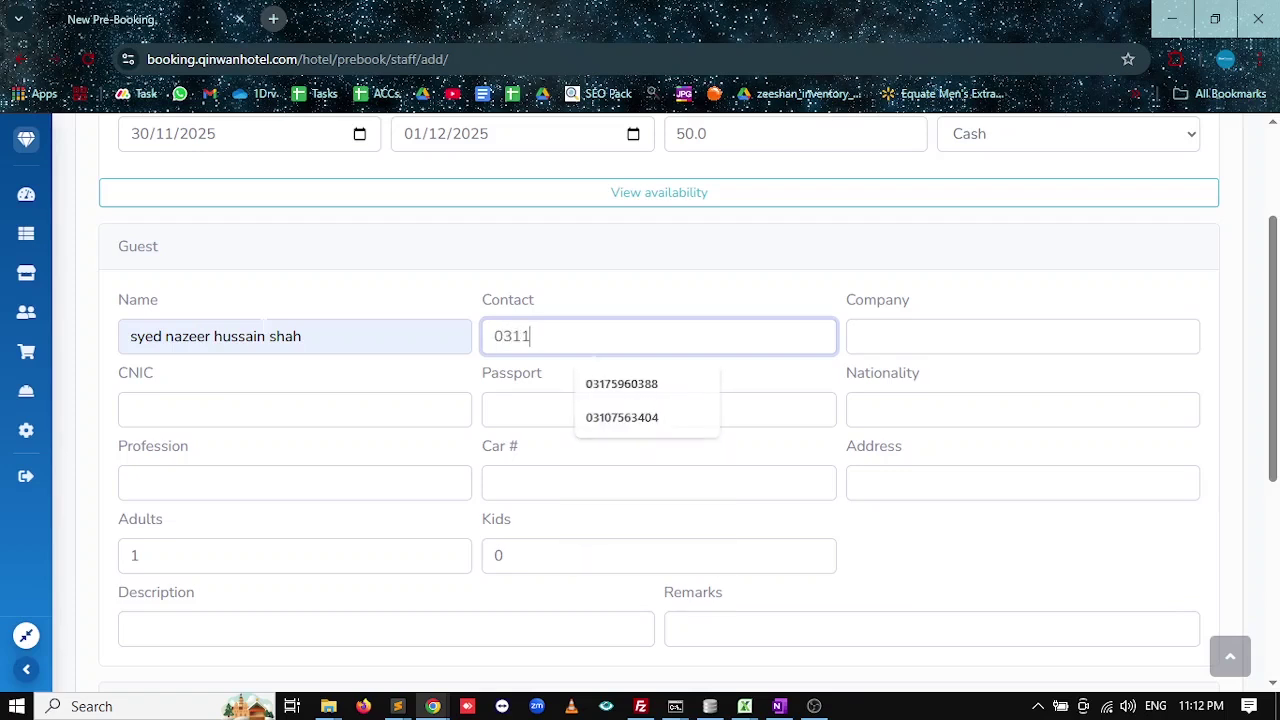
{"action": "type", "text": "111111"}
{"action": "key", "text": "Tab"}
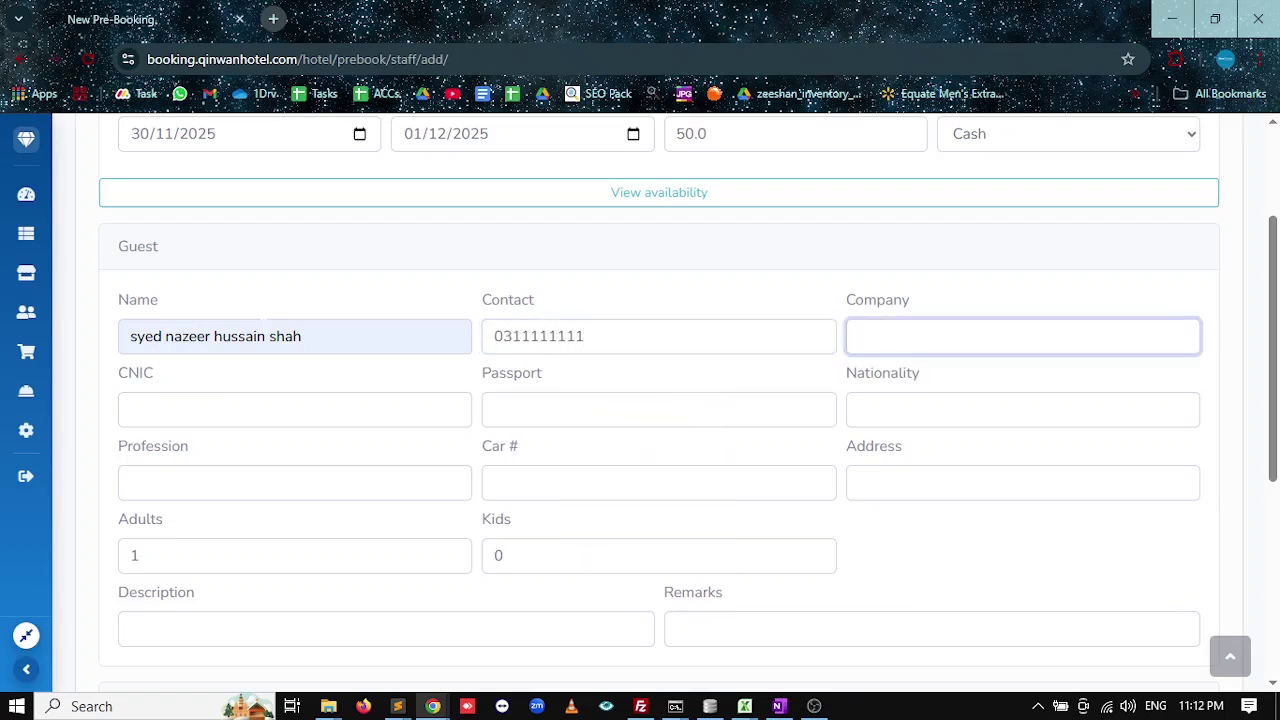
{"action": "left_click", "coordinate": [531, 336]}
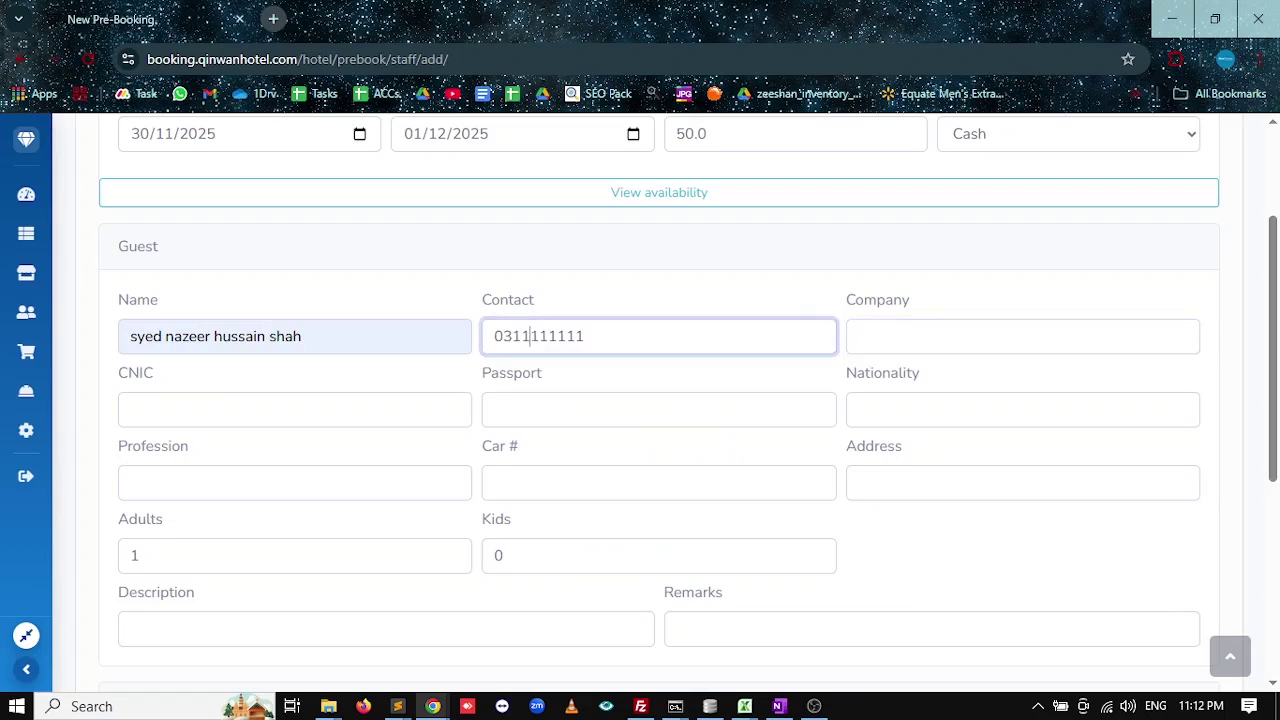
{"action": "left_click_drag", "start_coordinate": [531, 336], "coordinate": [584, 336]}
{"action": "left_click", "coordinate": [586, 336]}
{"action": "type", "text": "1"}
{"action": "key", "text": "Tab"}
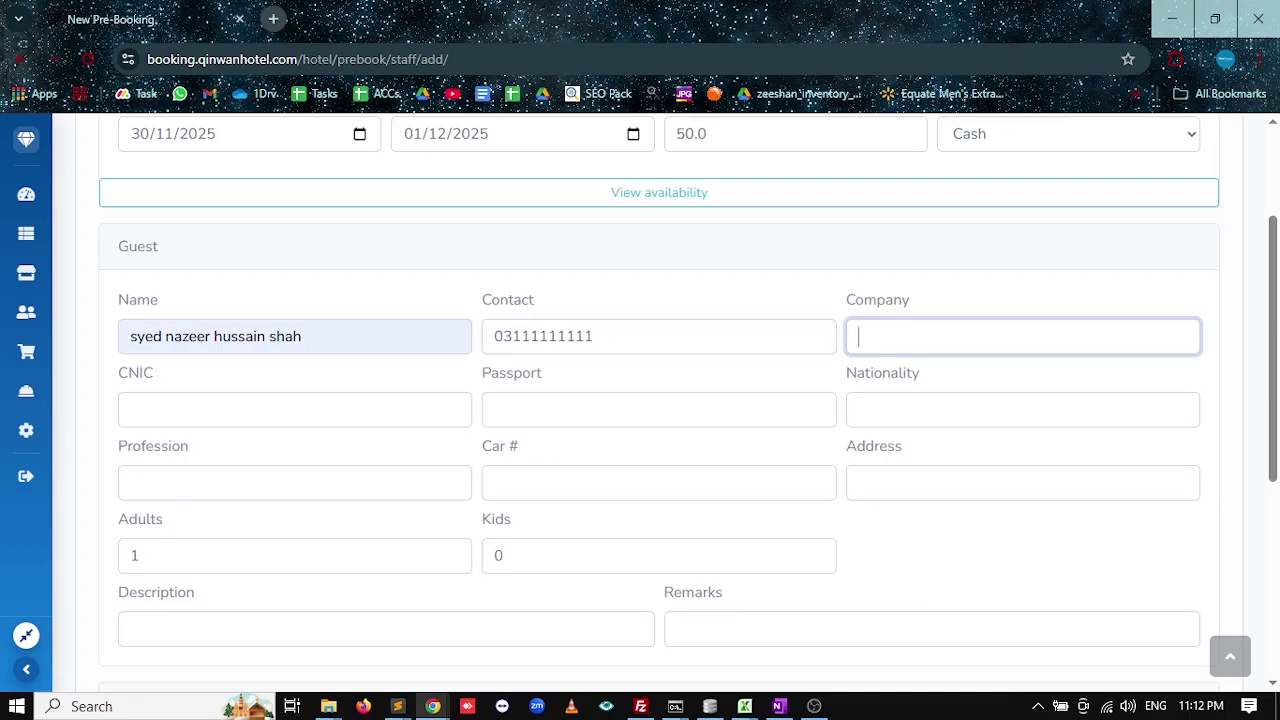
Skip company, pick the guest's CNIC from suggestions, enter the passport number and Pakistani nationality.
{"action": "left_click", "coordinate": [861, 336]}
{"action": "key", "text": "Tab"}
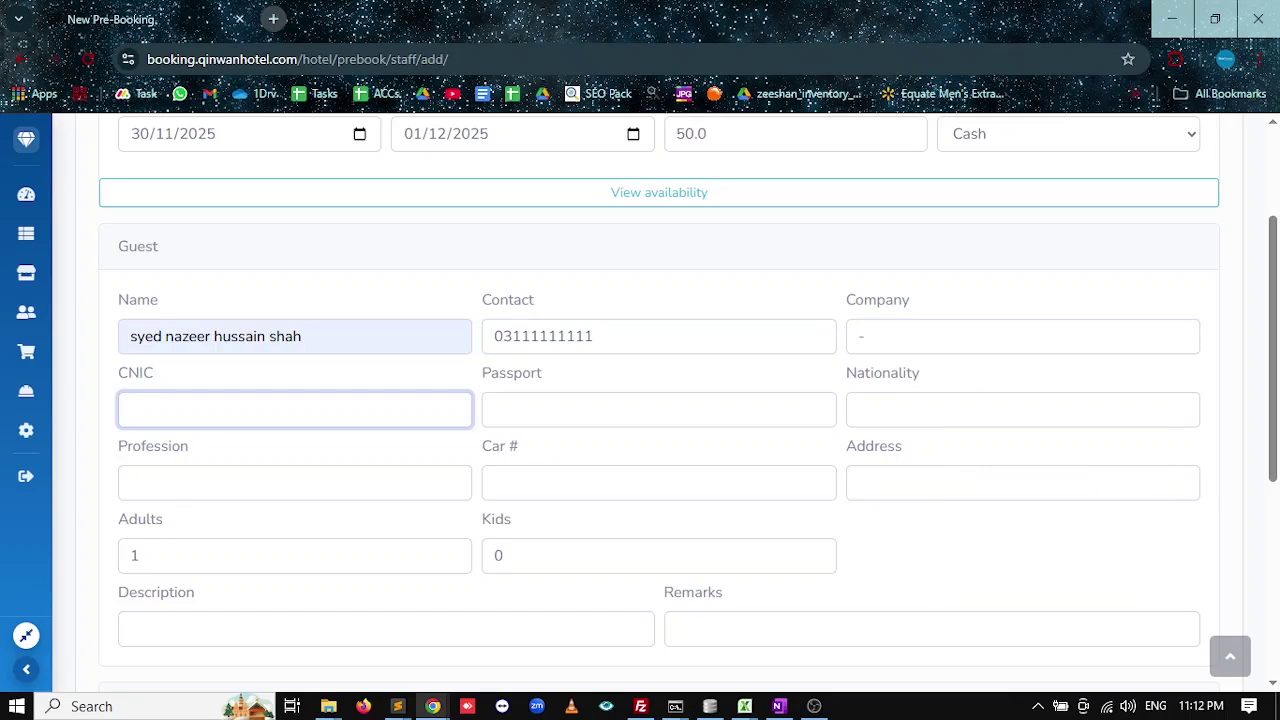
{"action": "type", "text": "13503"}
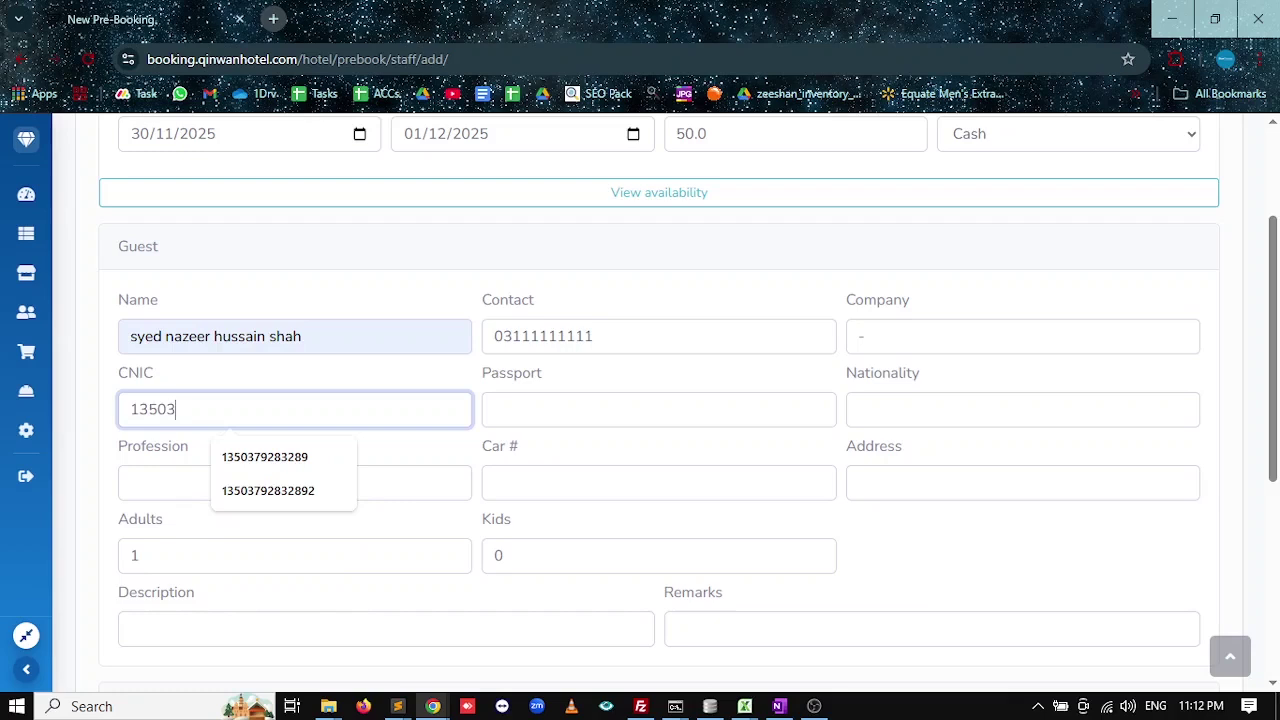
{"action": "key", "text": "Down"}
{"action": "key", "text": "Down"}
{"action": "key", "text": "Return"}
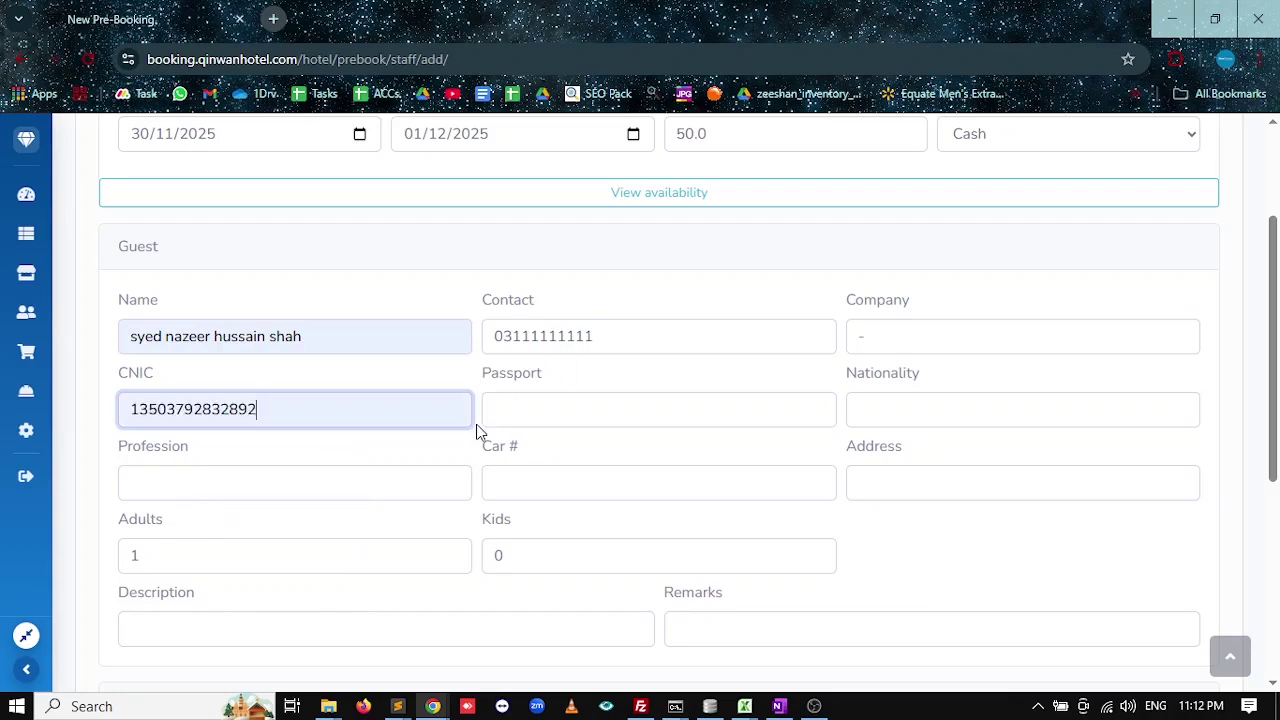
{"action": "key", "text": "Tab"}
{"action": "type", "text": "1122"}
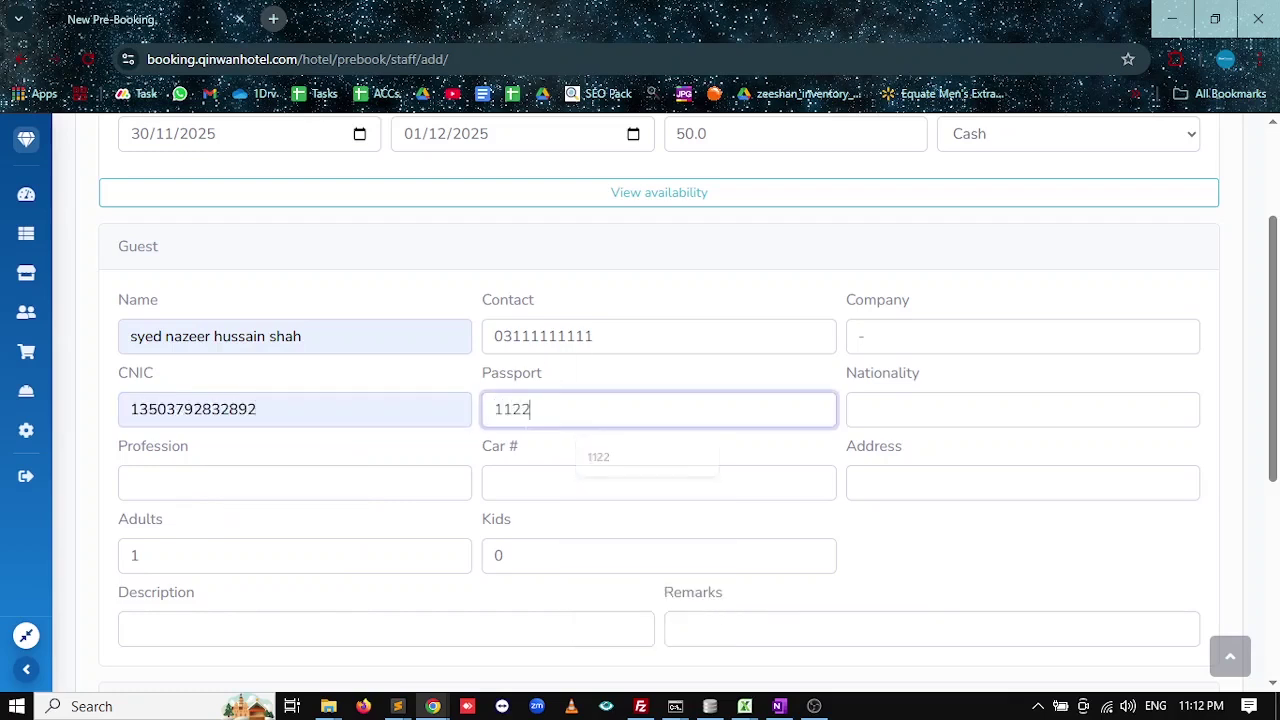
{"action": "key", "text": "Tab"}
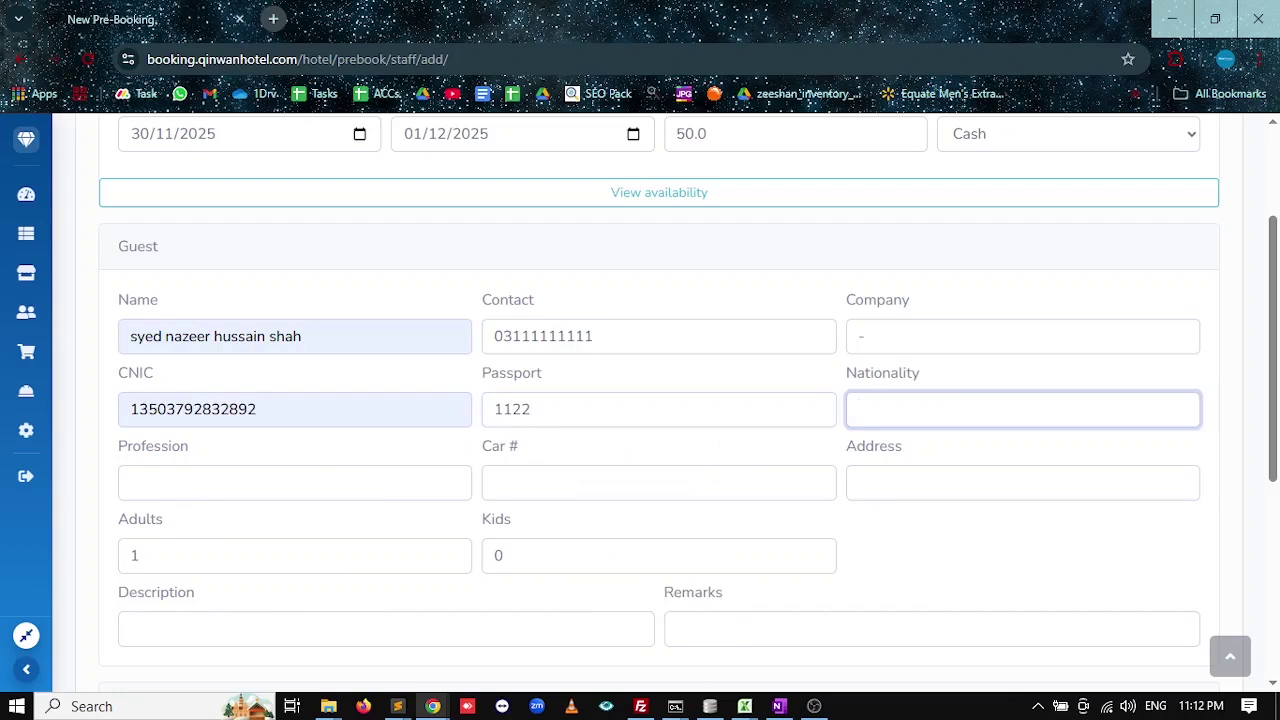
{"action": "type", "text": "pak"}
{"action": "key", "text": "Down"}
{"action": "key", "text": "Return"}
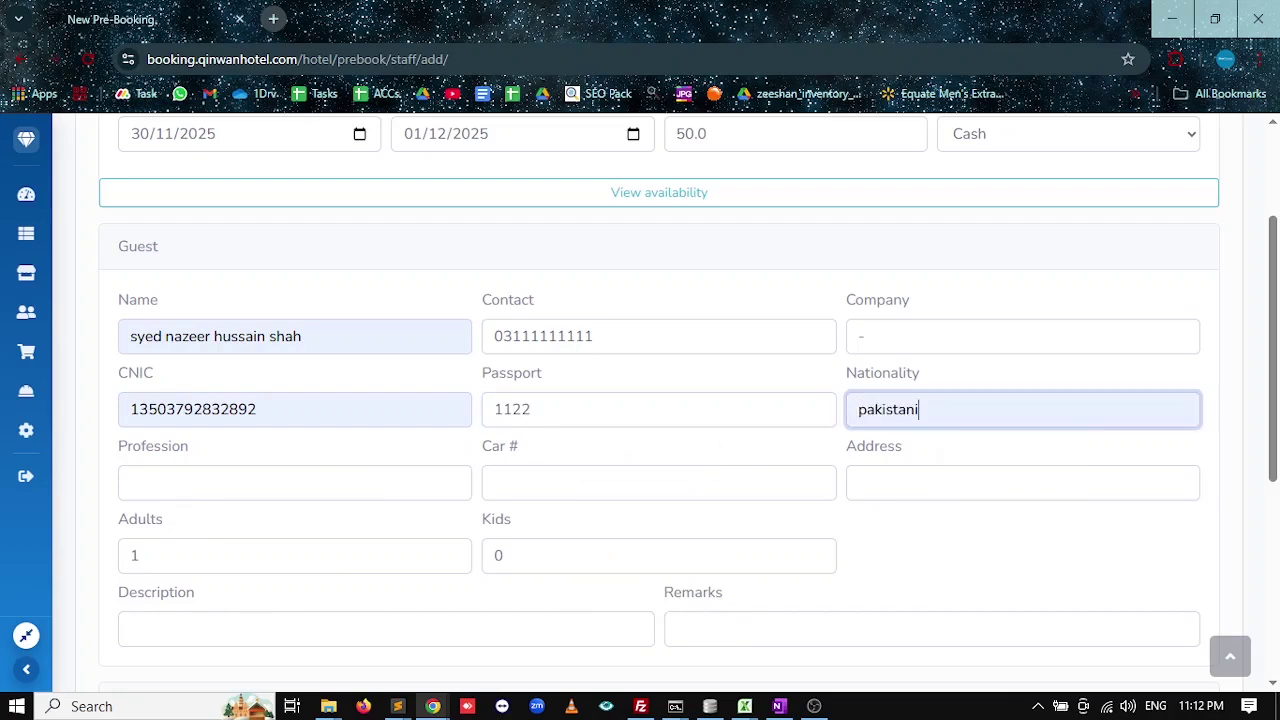
Enter profession Software developer, the suggested car number and address, with 2 adults.
{"action": "key", "text": "Tab"}
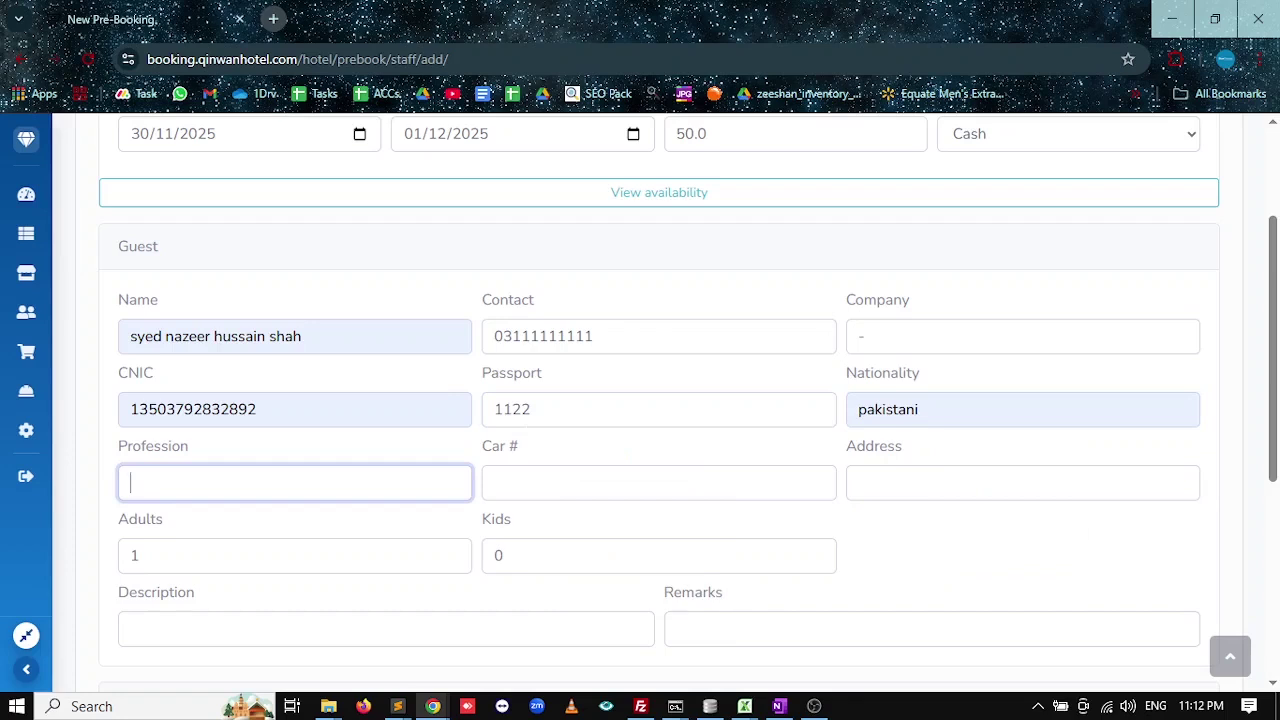
{"action": "type", "text": "Software developer"}
{"action": "key", "text": "Tab"}
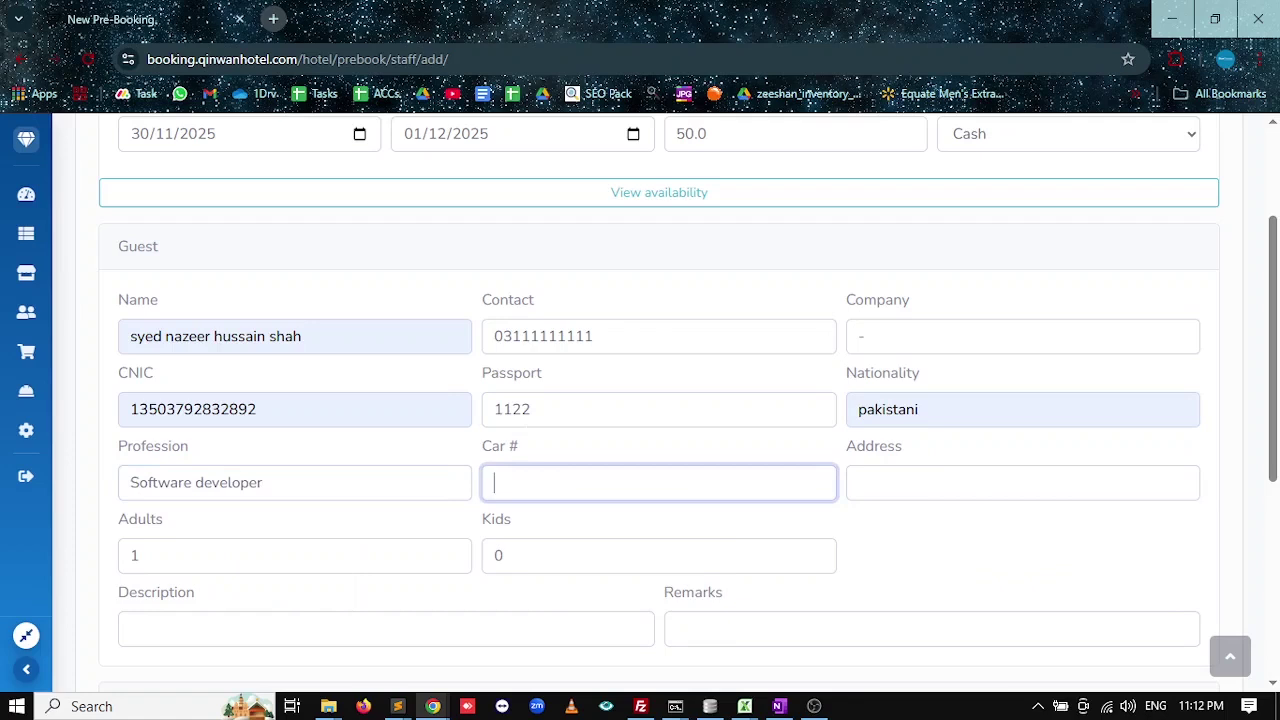
{"action": "type", "text": "lex"}
{"action": "key", "text": "Down"}
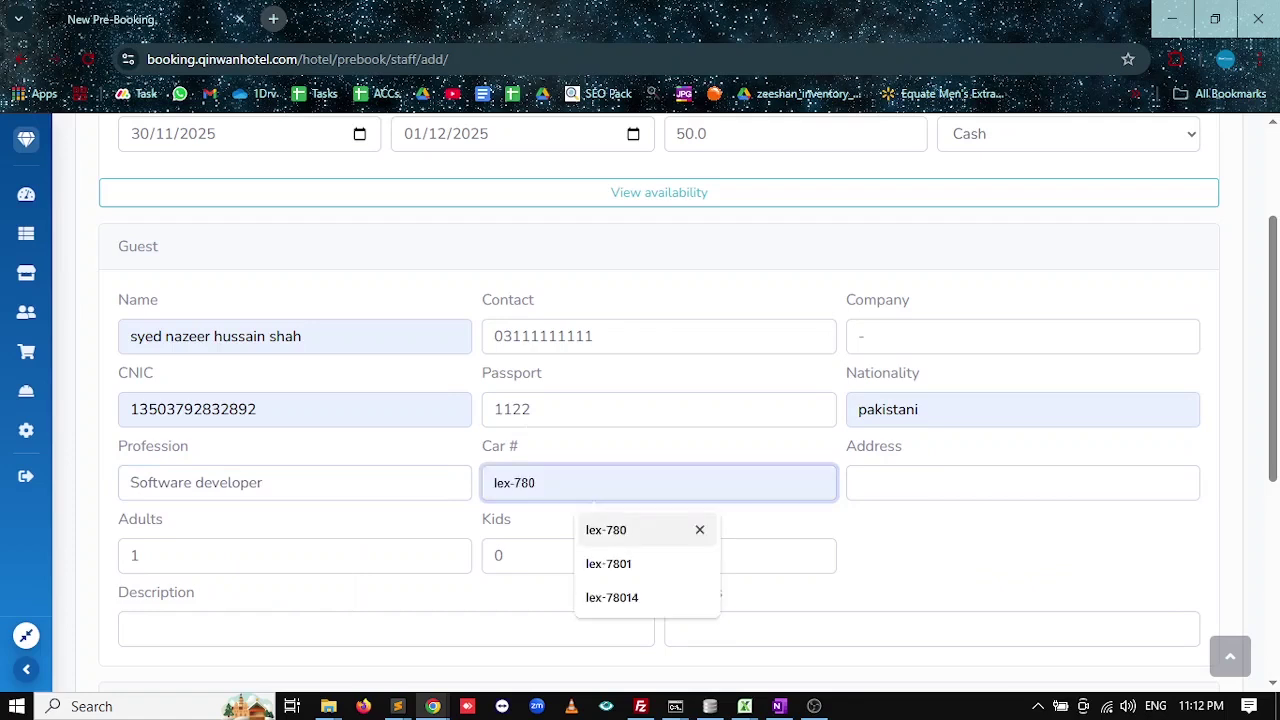
{"action": "key", "text": "Tab"}
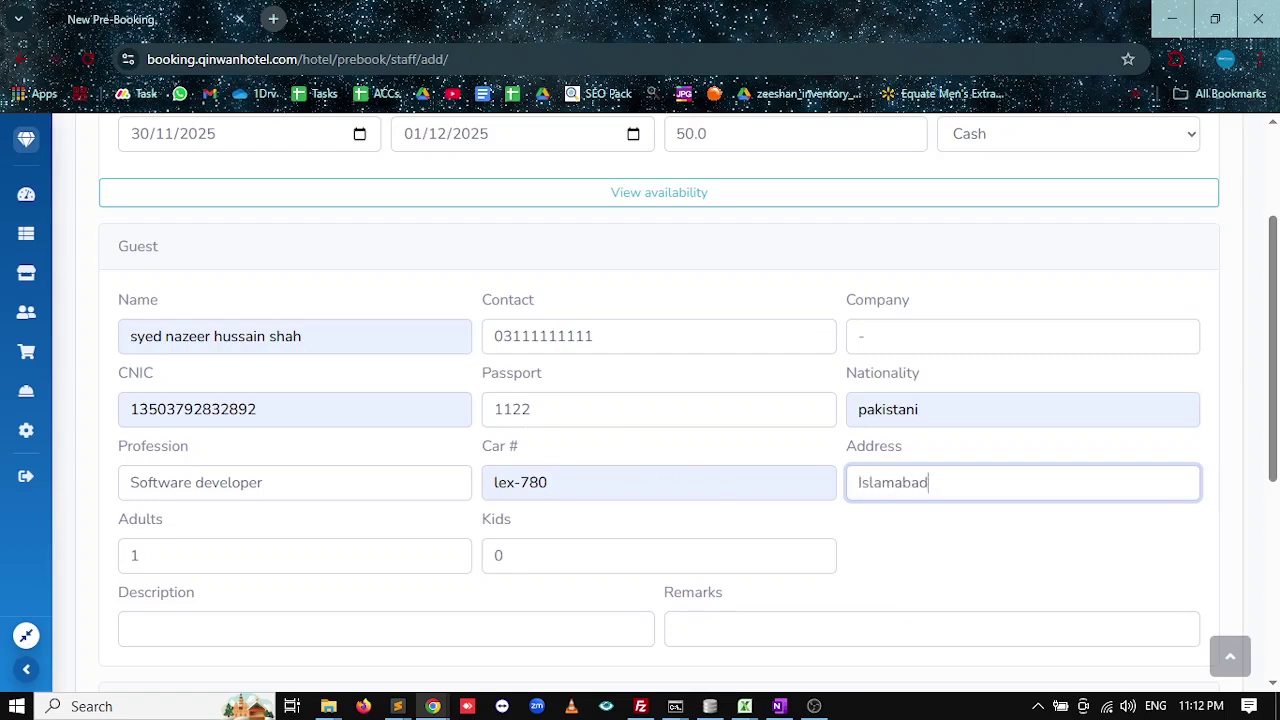
{"action": "scroll", "coordinate": [311, 431], "scroll_direction": "down", "scroll_amount": 2}
{"action": "key", "text": "Tab"}
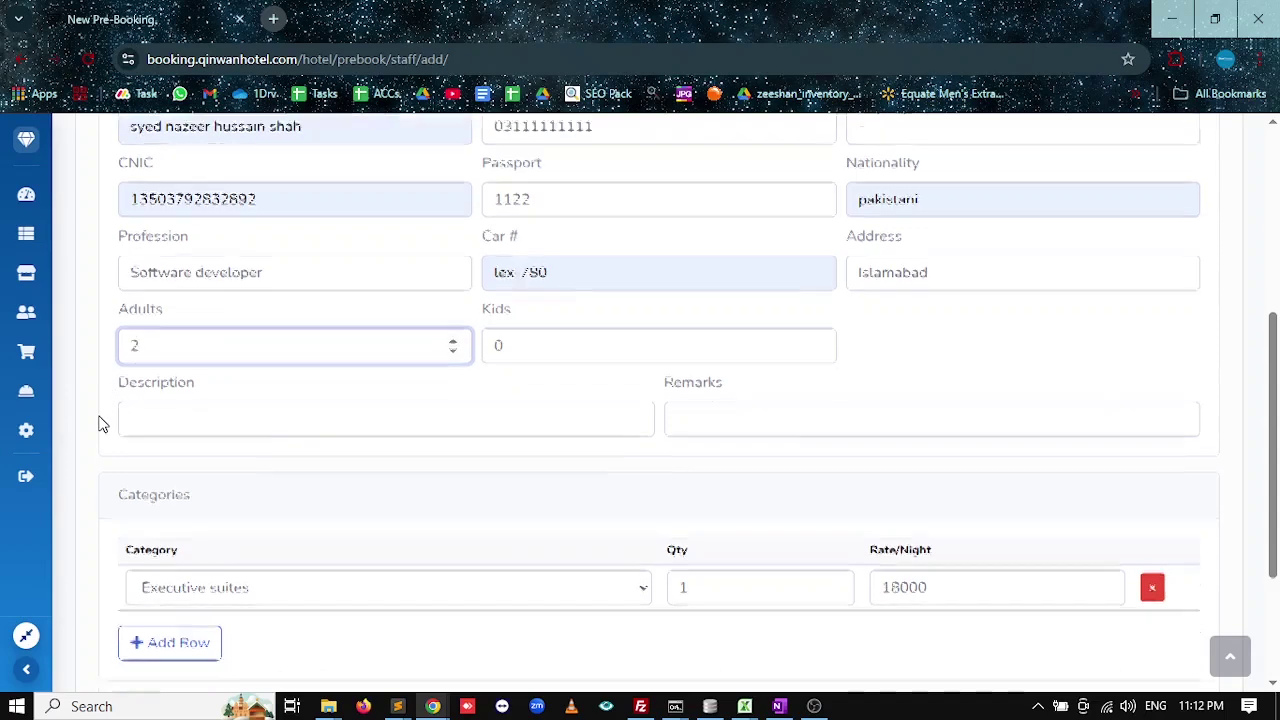
Keep Executive suites as the only room category, removing a trial Oasis suites row.
{"action": "scroll", "coordinate": [99, 424], "scroll_direction": "up", "scroll_amount": 4}
{"action": "scroll", "coordinate": [99, 424], "scroll_direction": "down", "scroll_amount": 4}
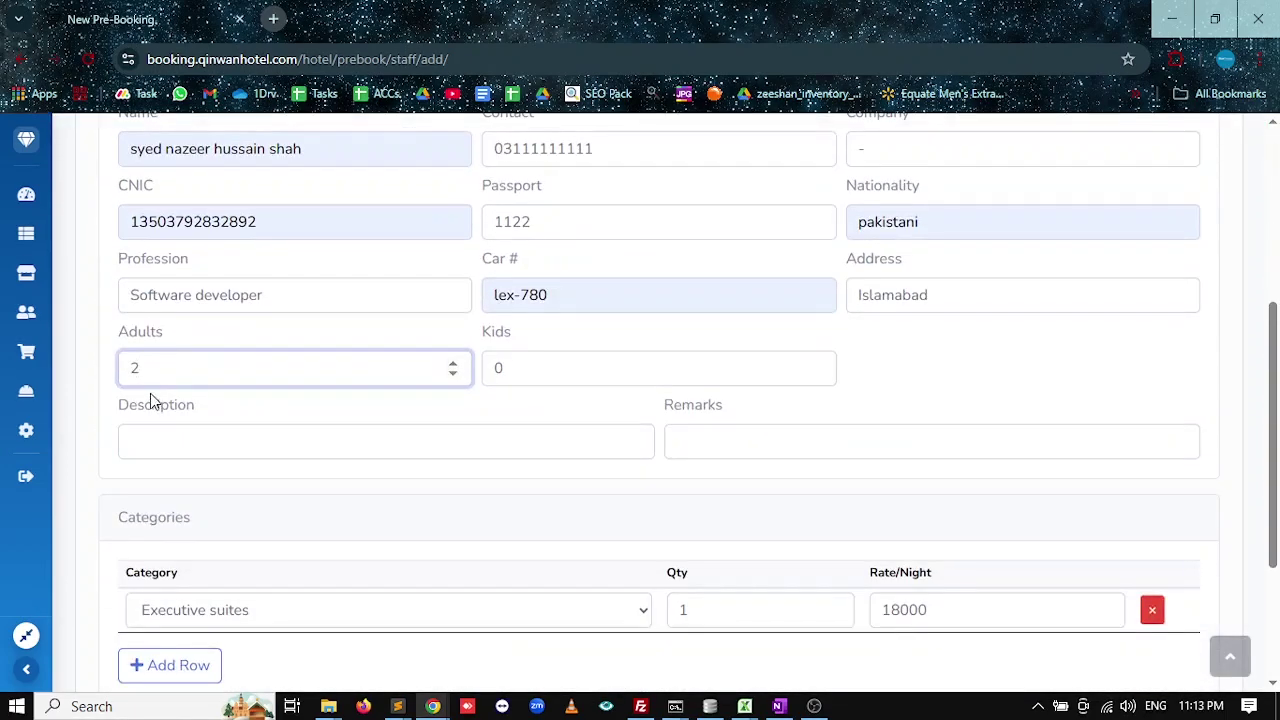
{"action": "scroll", "coordinate": [100, 443], "scroll_direction": "up", "scroll_amount": 4}
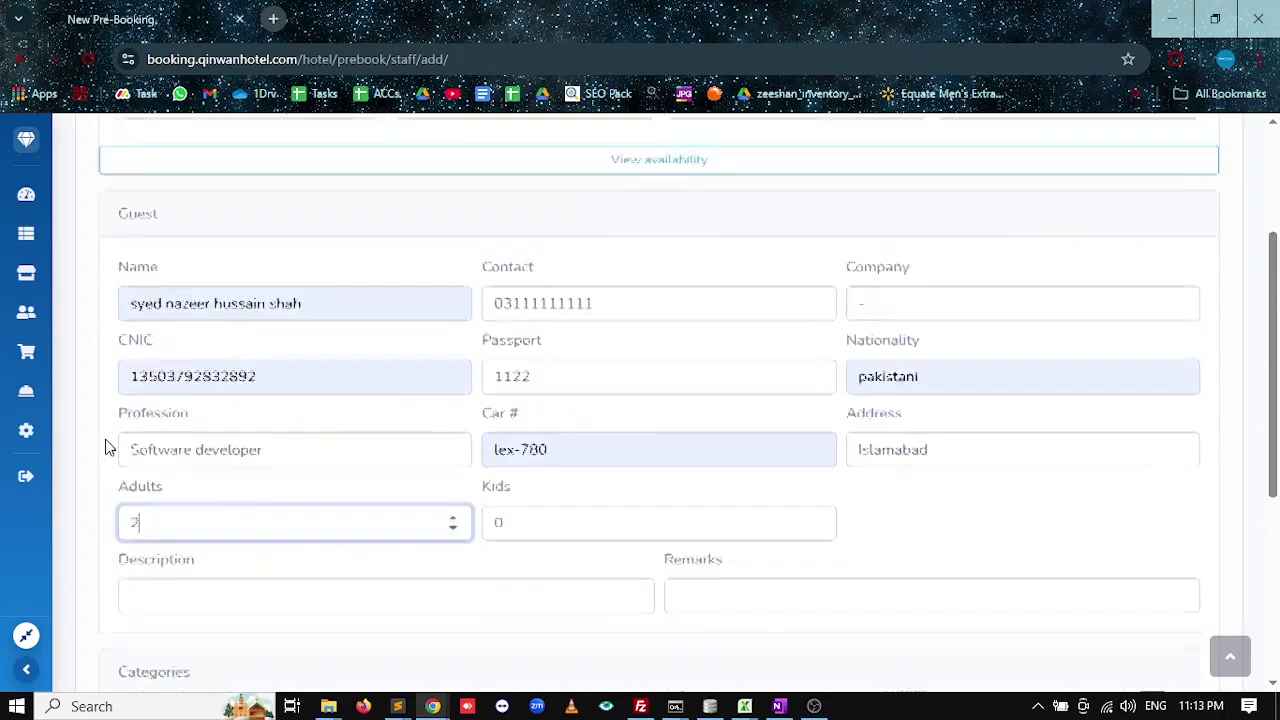
{"action": "scroll", "coordinate": [103, 446], "scroll_direction": "down", "scroll_amount": 3}
{"action": "scroll", "coordinate": [168, 502], "scroll_direction": "down", "scroll_amount": 2}
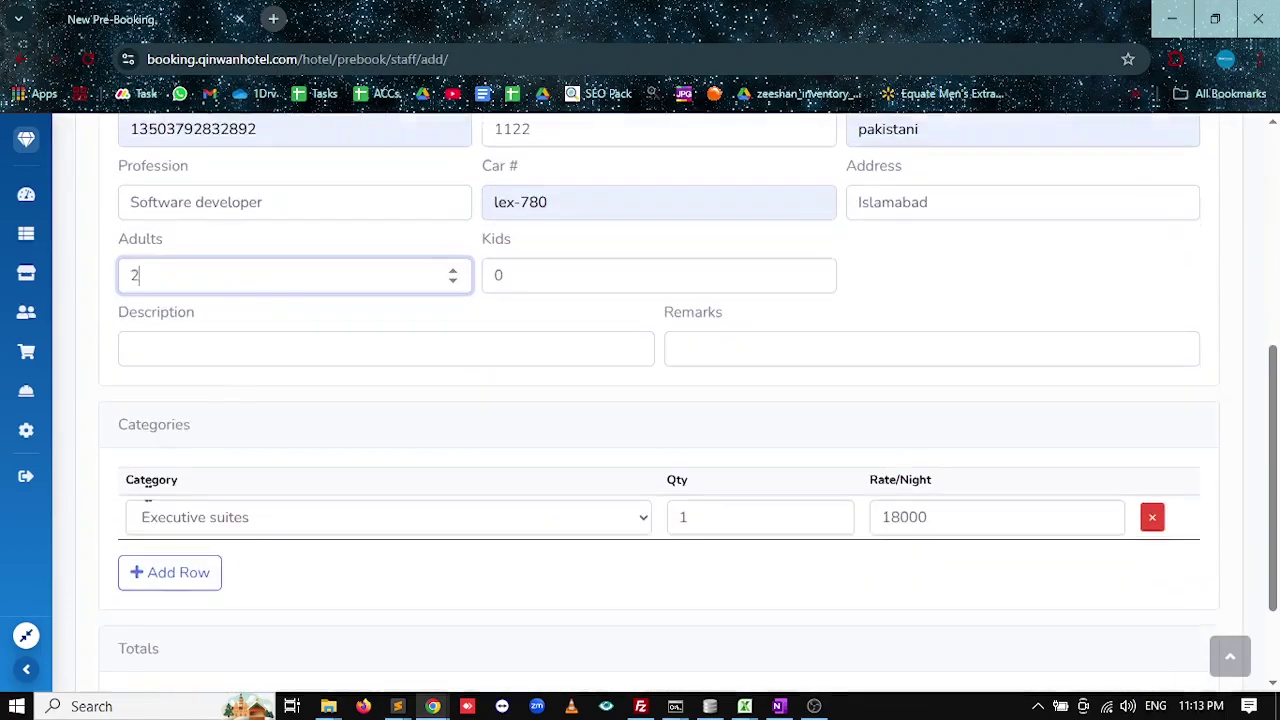
{"action": "left_click", "coordinate": [220, 348]}
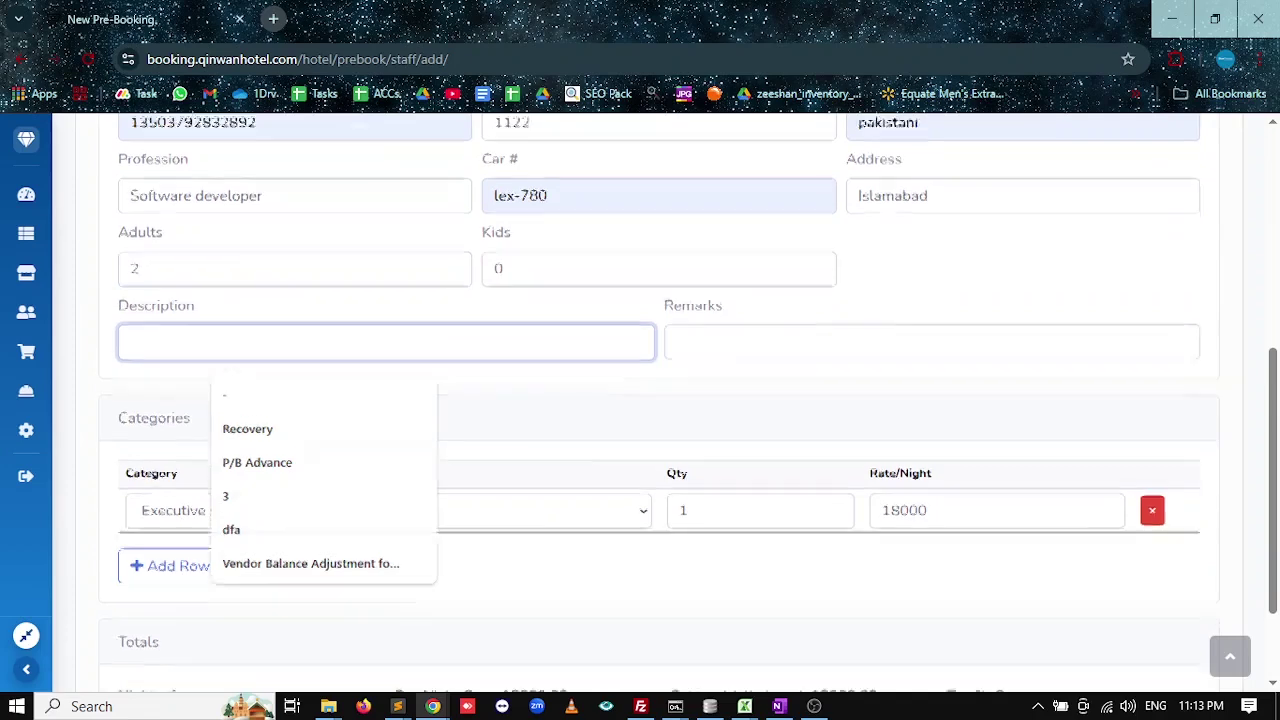
{"action": "scroll", "coordinate": [580, 509], "scroll_direction": "down", "scroll_amount": 2}
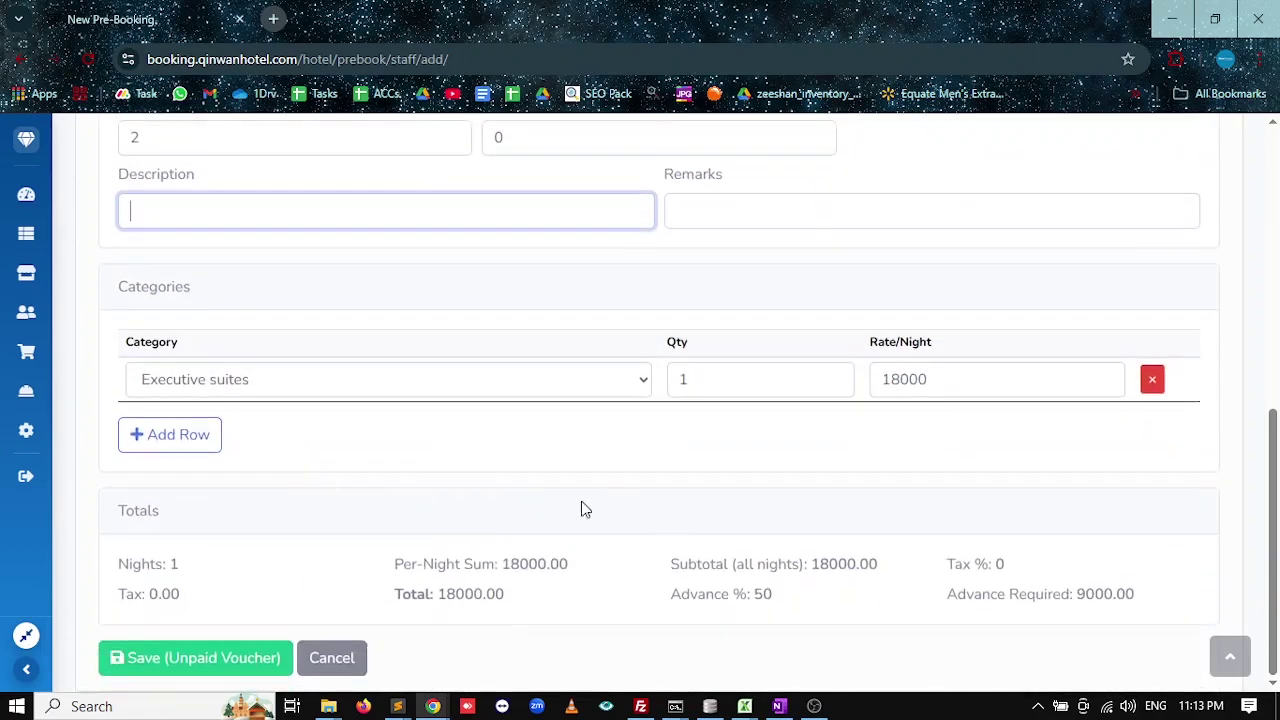
{"action": "left_click", "coordinate": [270, 379]}
{"action": "left_click", "coordinate": [270, 379]}
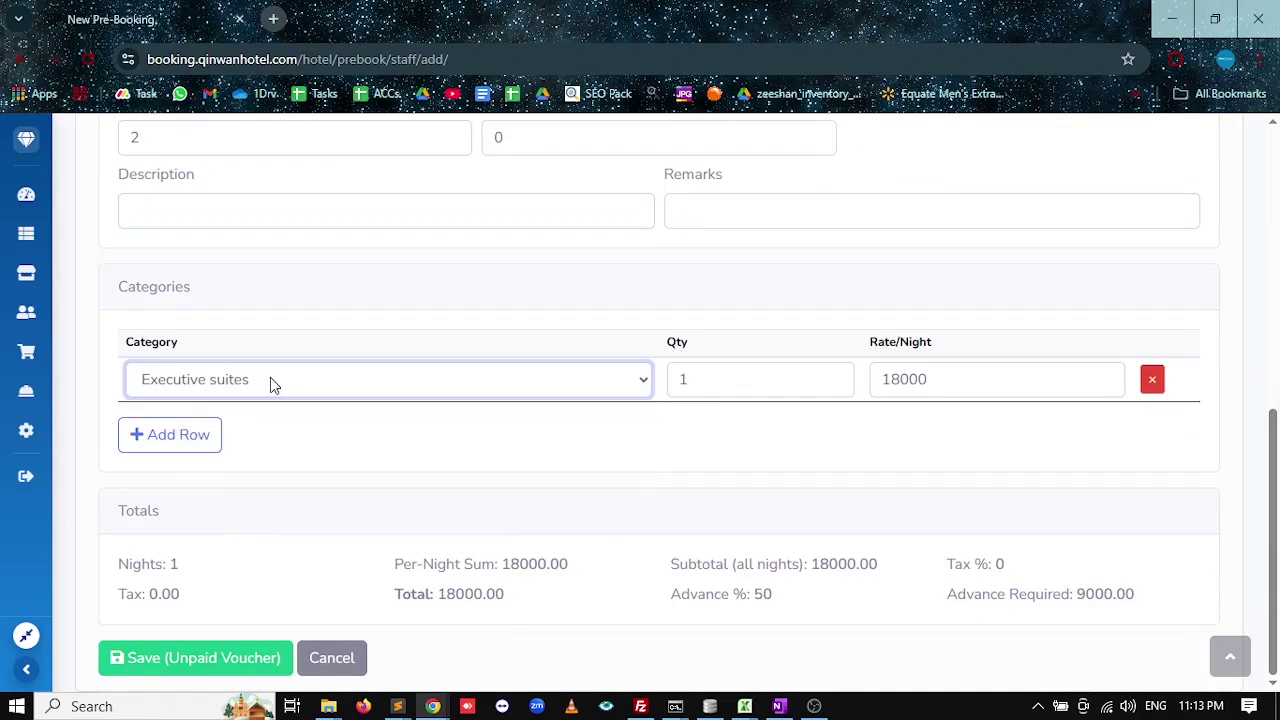
{"action": "left_click", "coordinate": [270, 381]}
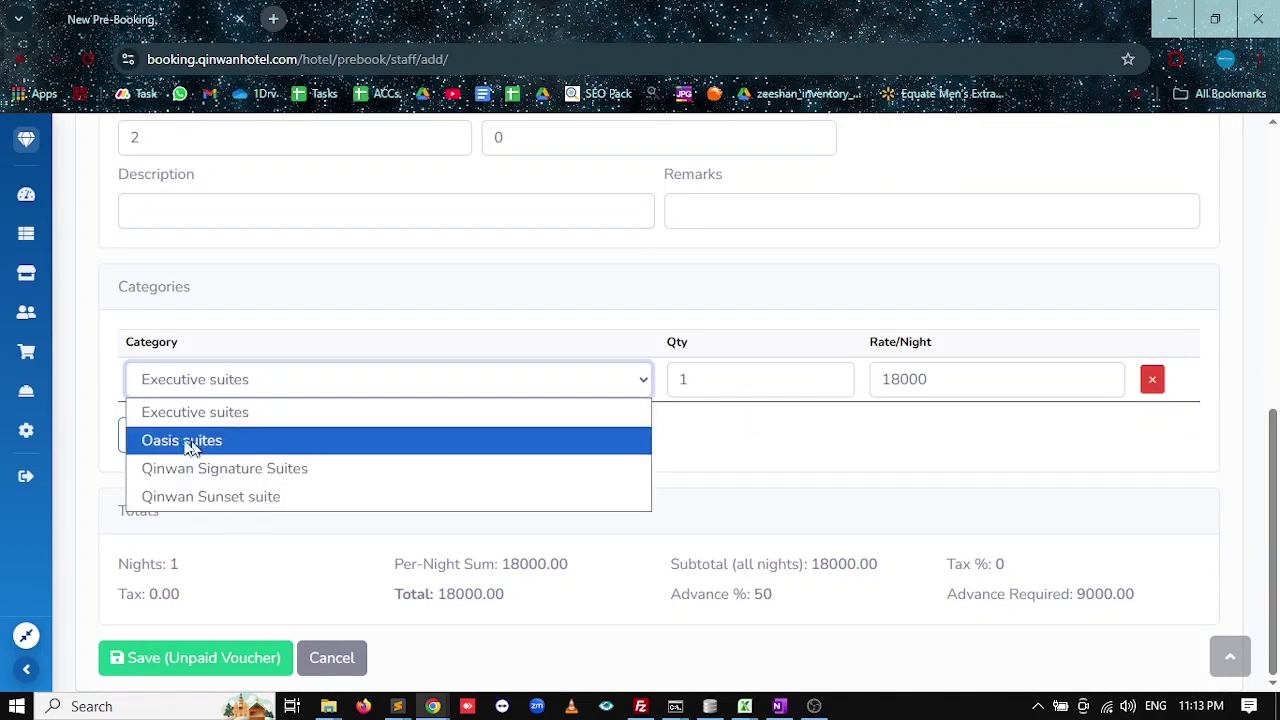
{"action": "left_click", "coordinate": [700, 466]}
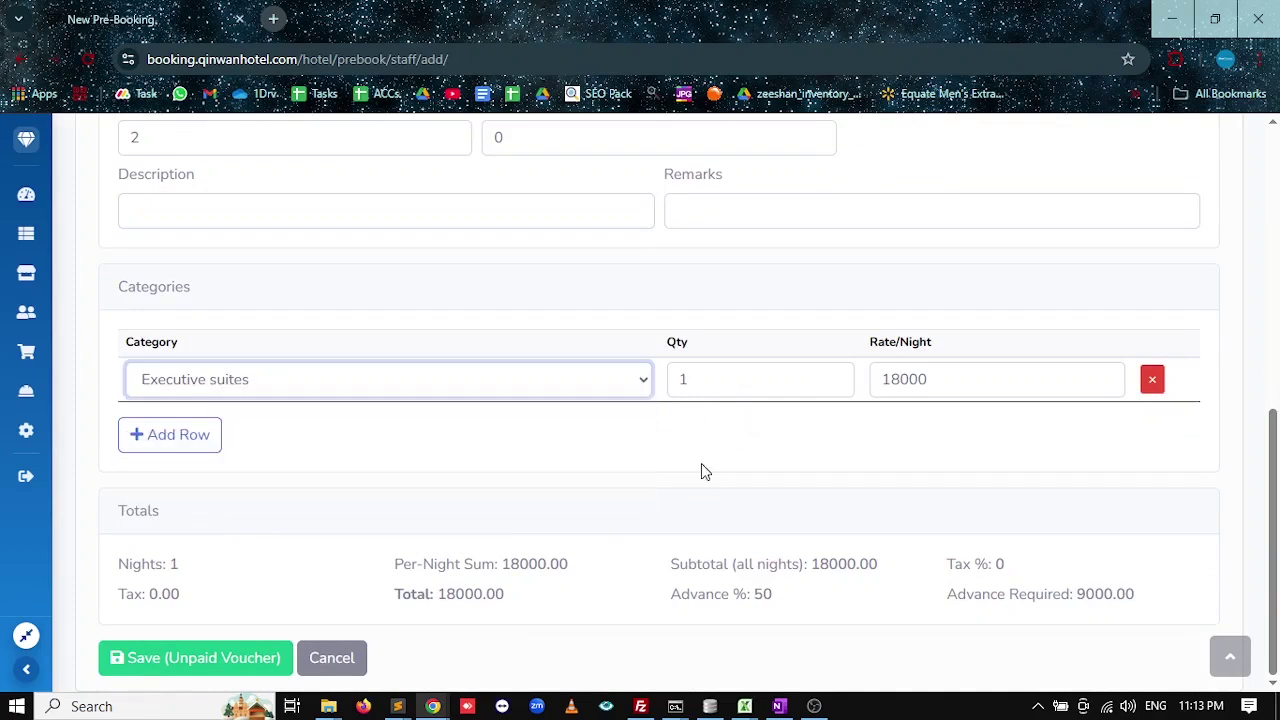
{"action": "left_click", "coordinate": [213, 440]}
{"action": "left_click", "coordinate": [538, 436]}
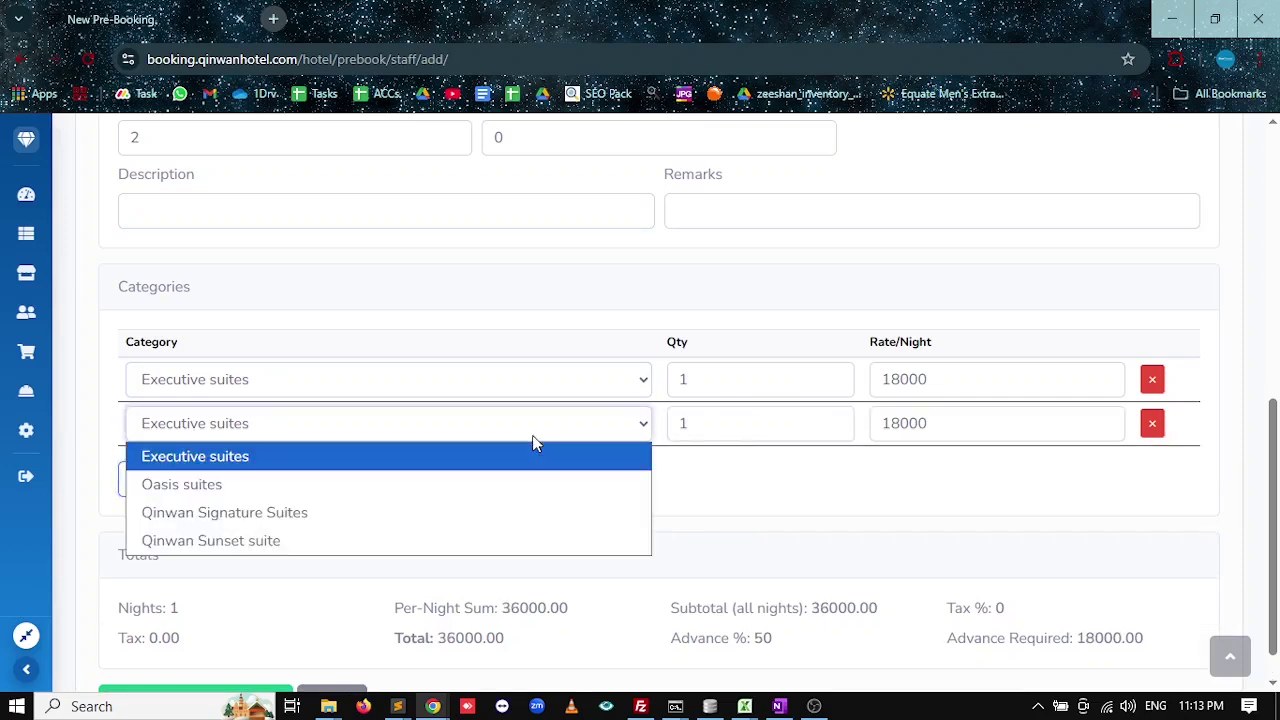
{"action": "left_click", "coordinate": [413, 487]}
{"action": "left_click", "coordinate": [1152, 425]}
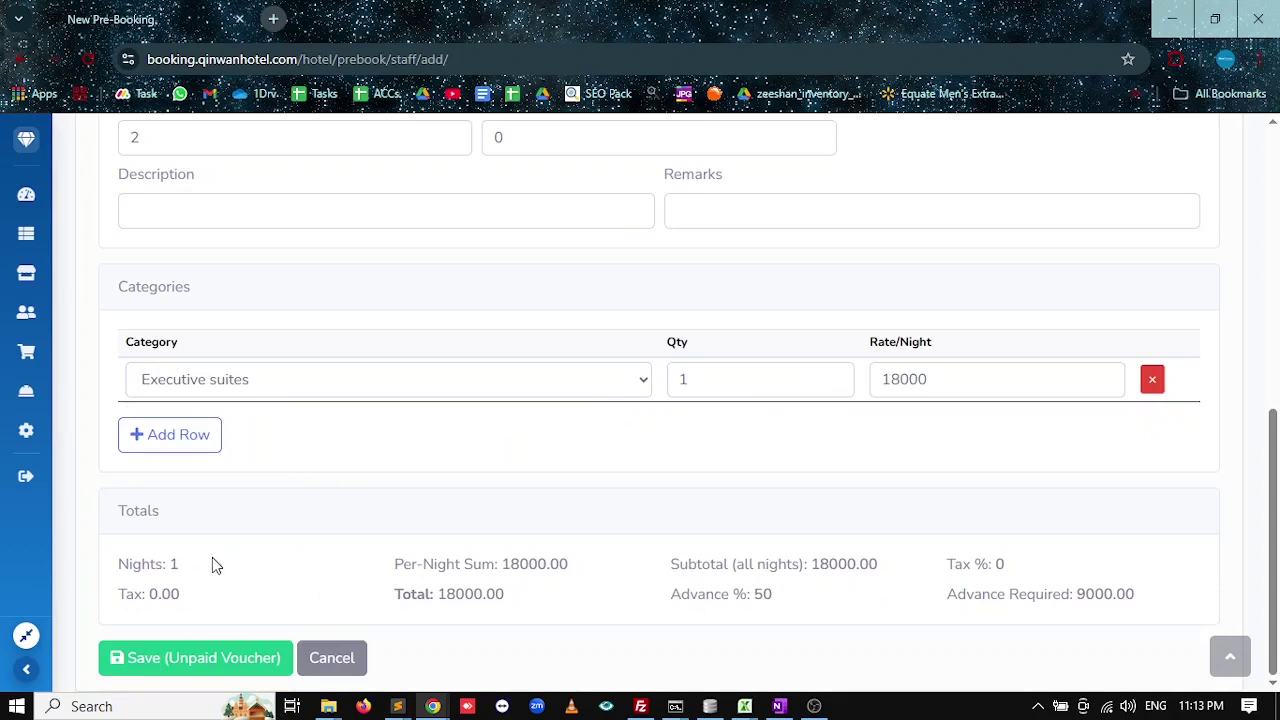
Check totals of 18000 per night, 50% advance, 9000 required, and save as an unpaid voucher.
{"action": "left_click_drag", "start_coordinate": [180, 564], "coordinate": [128, 564]}
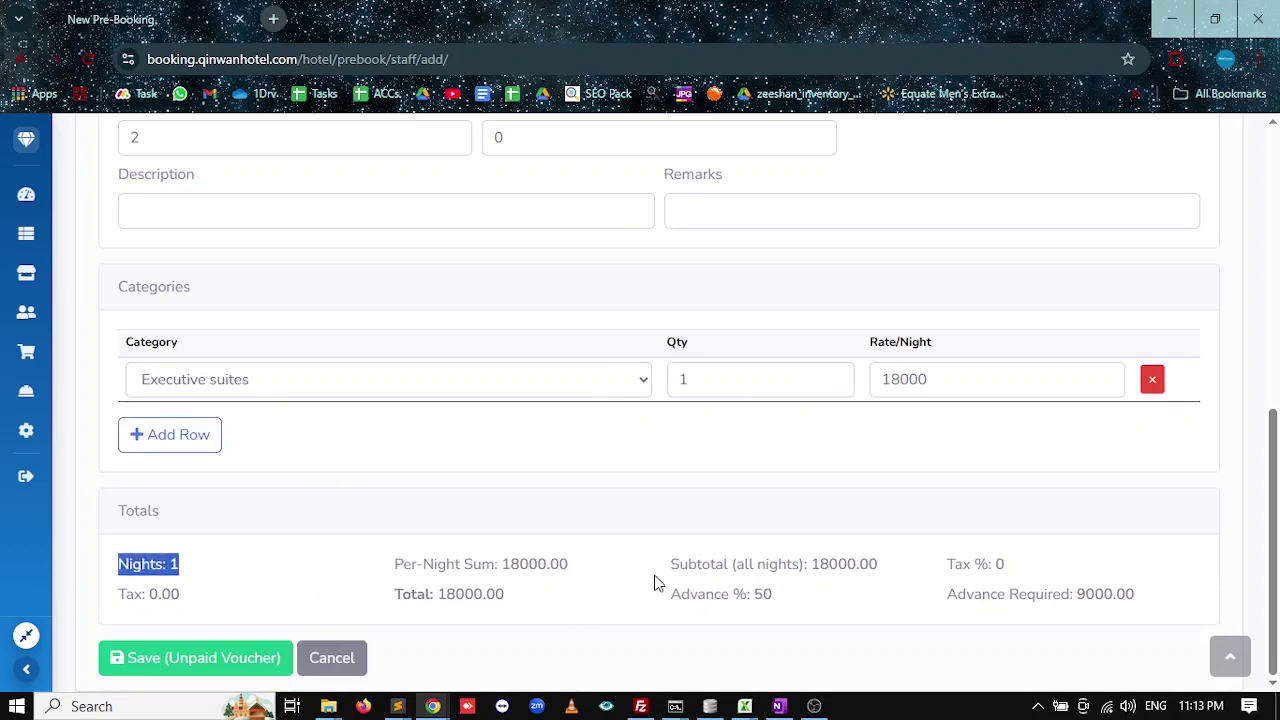
{"action": "left_click_drag", "start_coordinate": [563, 564], "coordinate": [423, 564]}
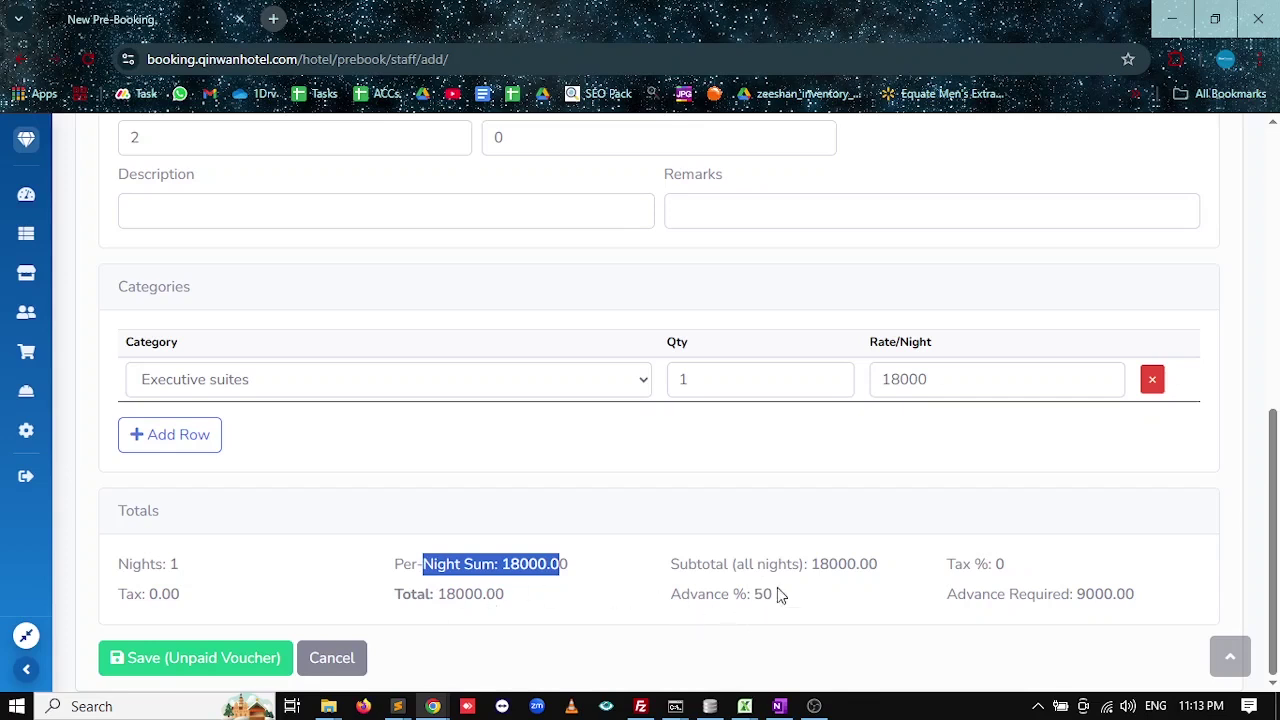
{"action": "left_click_drag", "start_coordinate": [778, 594], "coordinate": [672, 593]}
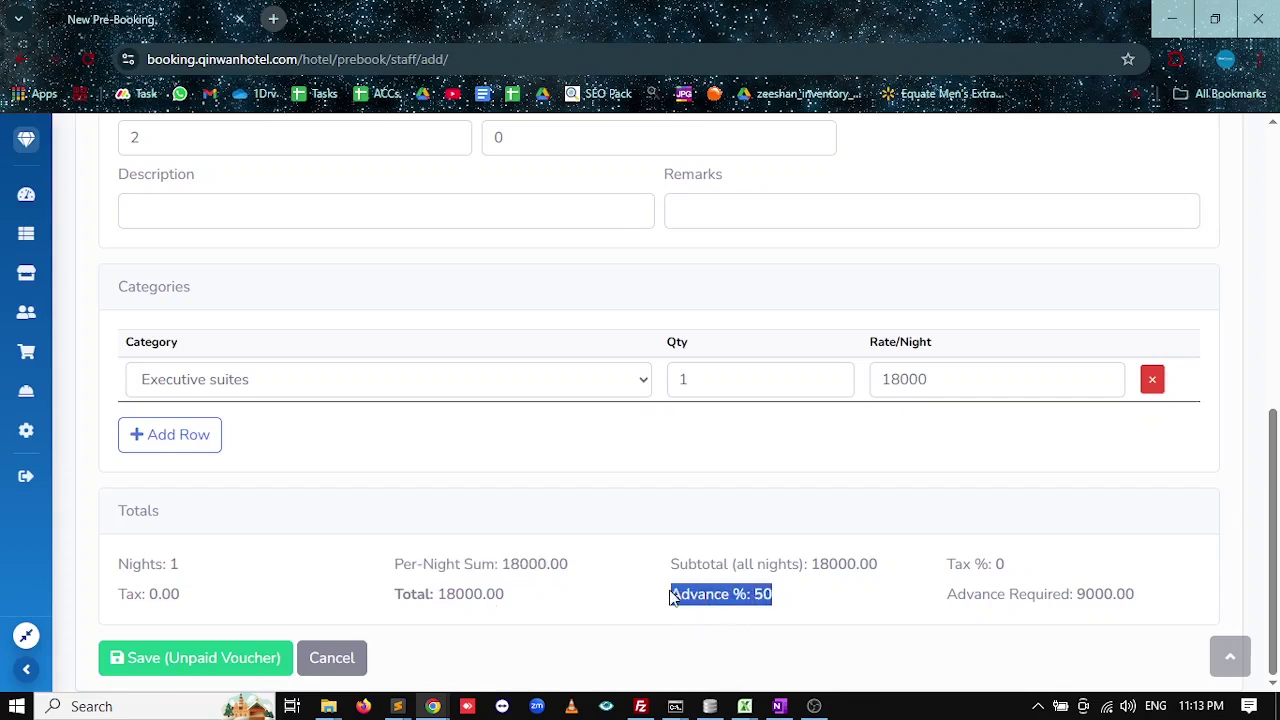
{"action": "left_click_drag", "start_coordinate": [1112, 594], "coordinate": [1018, 594]}
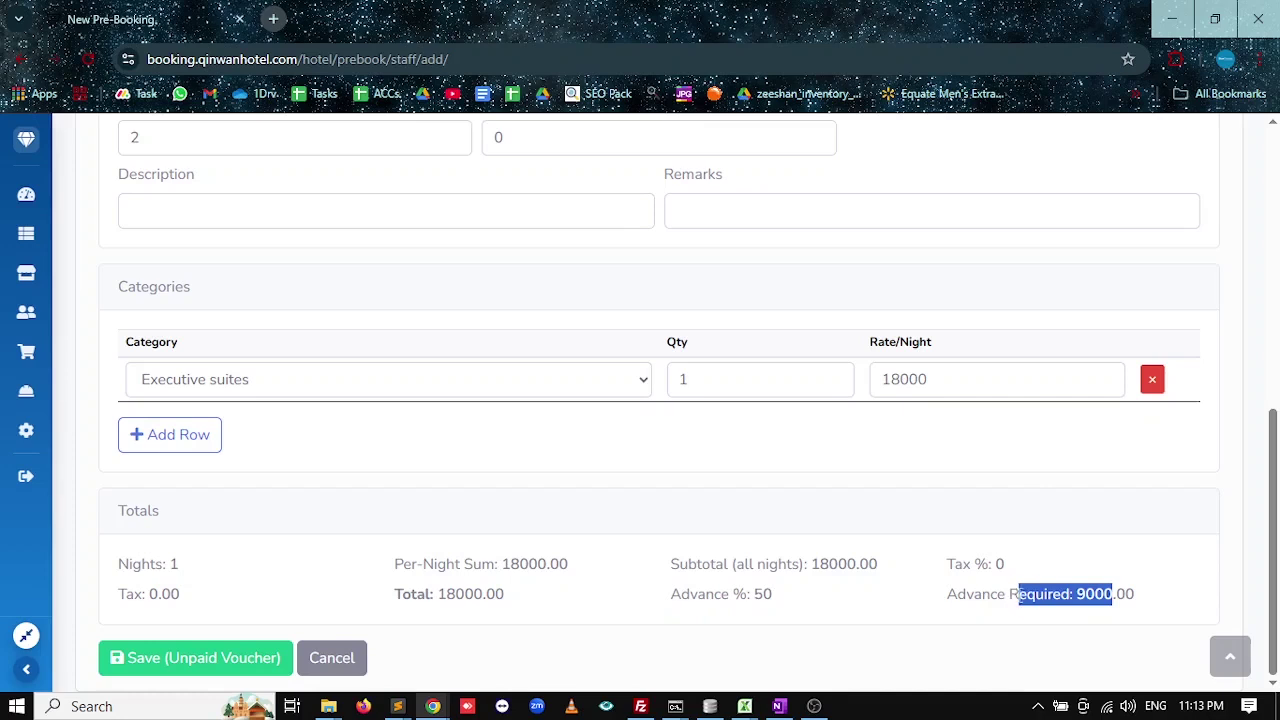
{"action": "left_click", "coordinate": [1074, 594]}
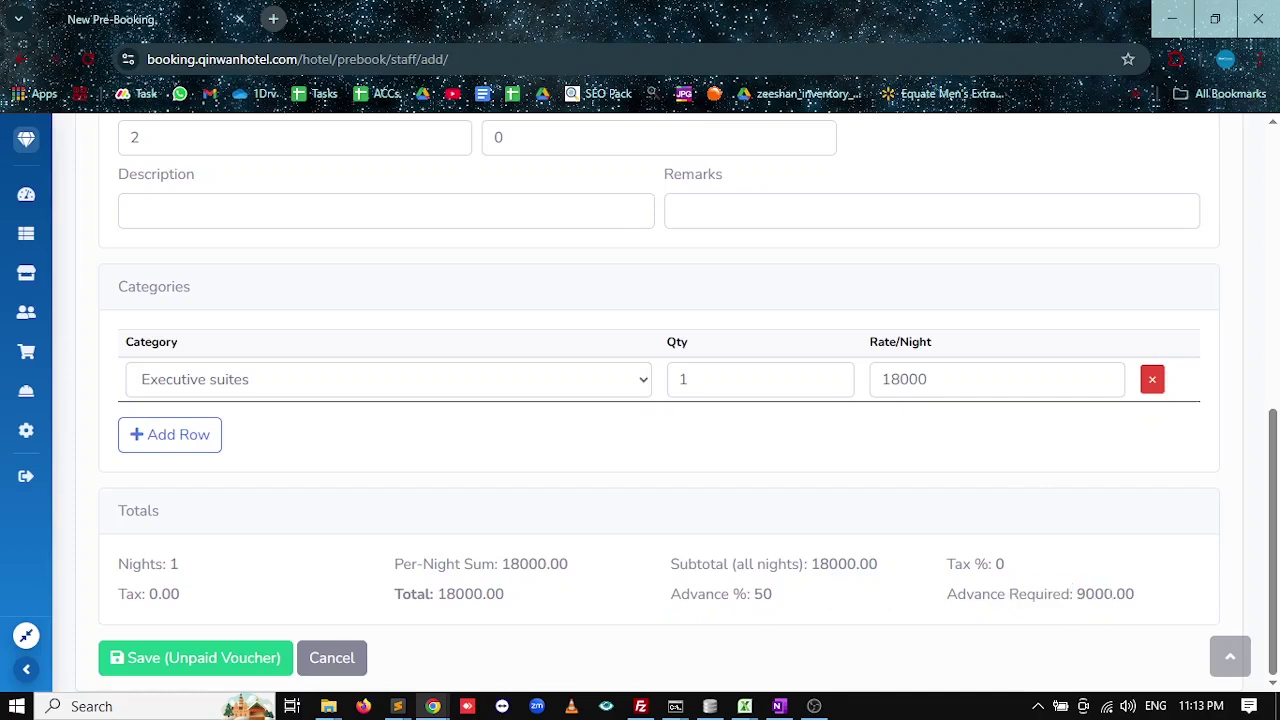
{"action": "left_click", "coordinate": [230, 658]}
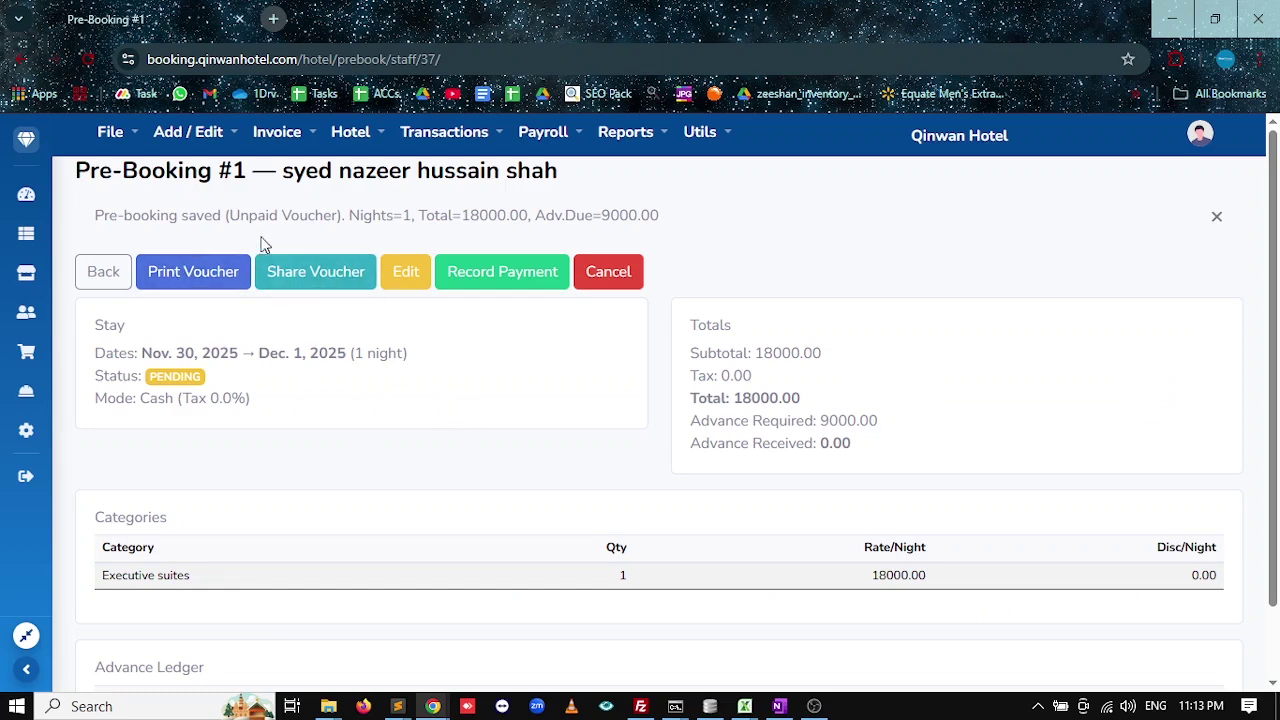
Check the unpaid voucher status, share the Pre-Booking #1 voucher as a PDF, then dismiss sharing.
{"action": "left_click_drag", "start_coordinate": [229, 215], "coordinate": [332, 215]}
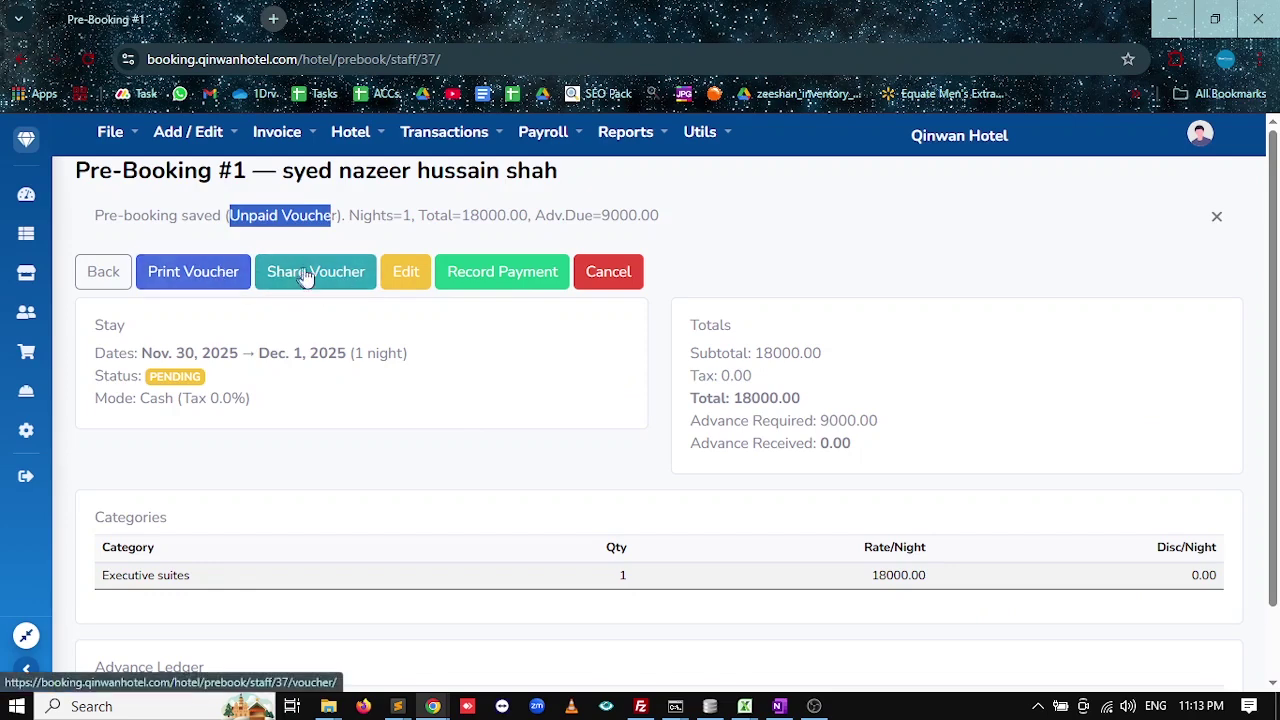
{"action": "left_click", "coordinate": [331, 274]}
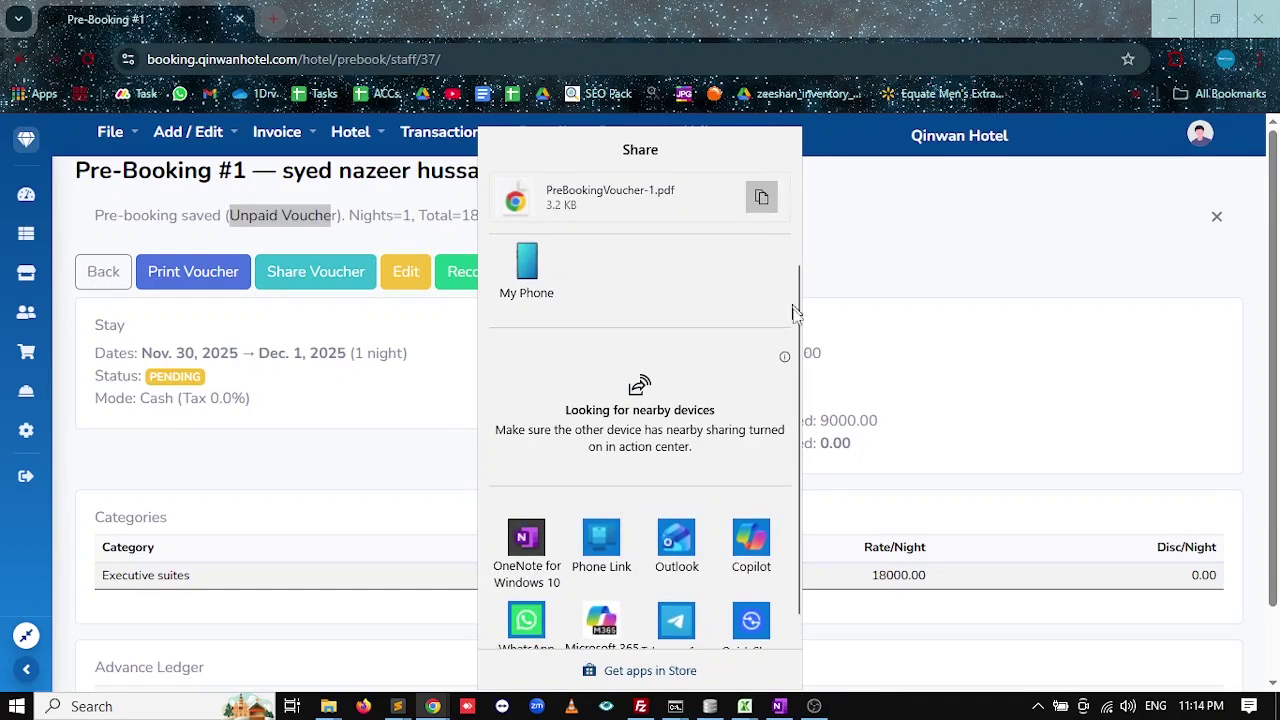
{"action": "left_click", "coordinate": [921, 382]}
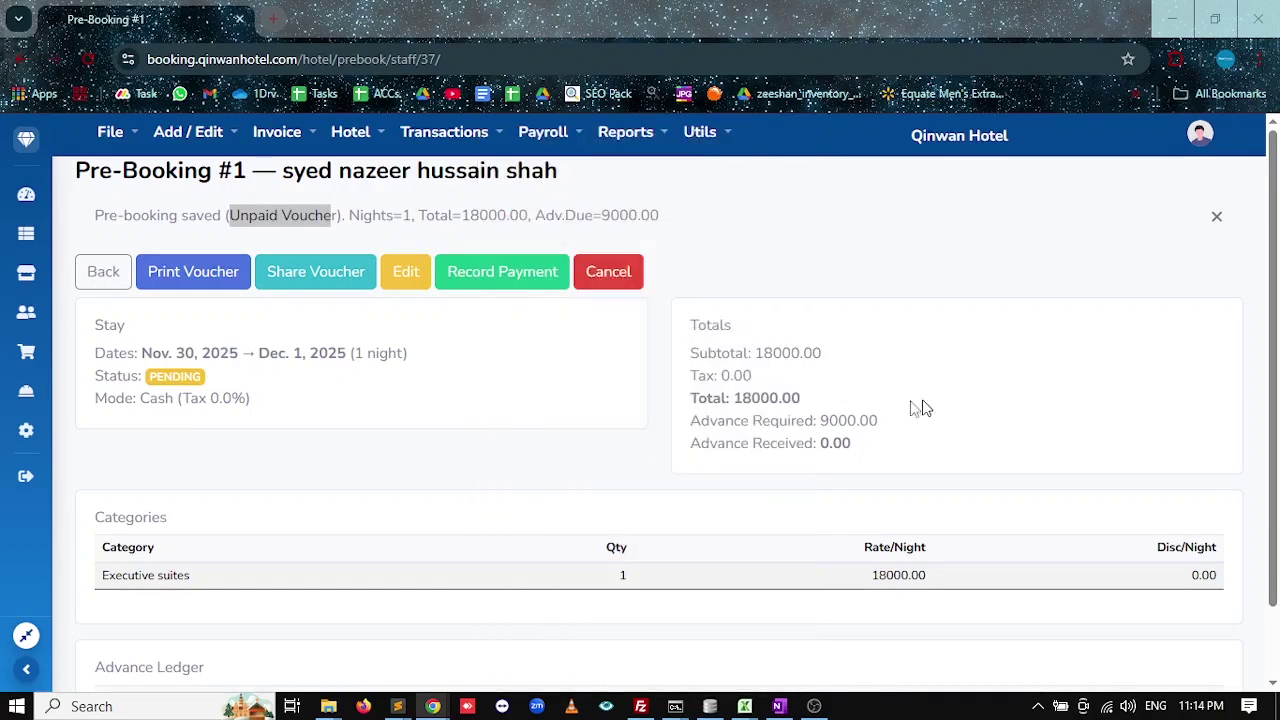
{"action": "left_click", "coordinate": [199, 283]}
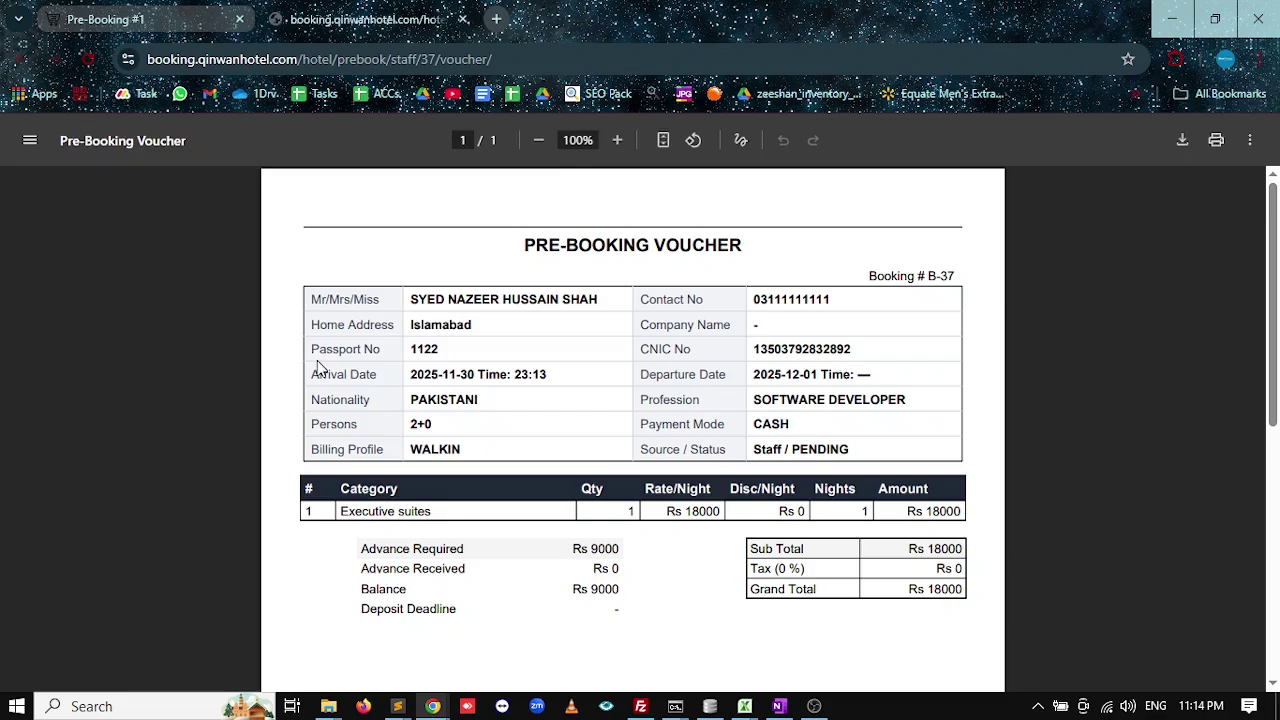
{"action": "scroll", "coordinate": [600, 465], "scroll_direction": "down", "scroll_amount": 1}
{"action": "scroll", "coordinate": [600, 467], "scroll_direction": "up", "scroll_amount": 1}
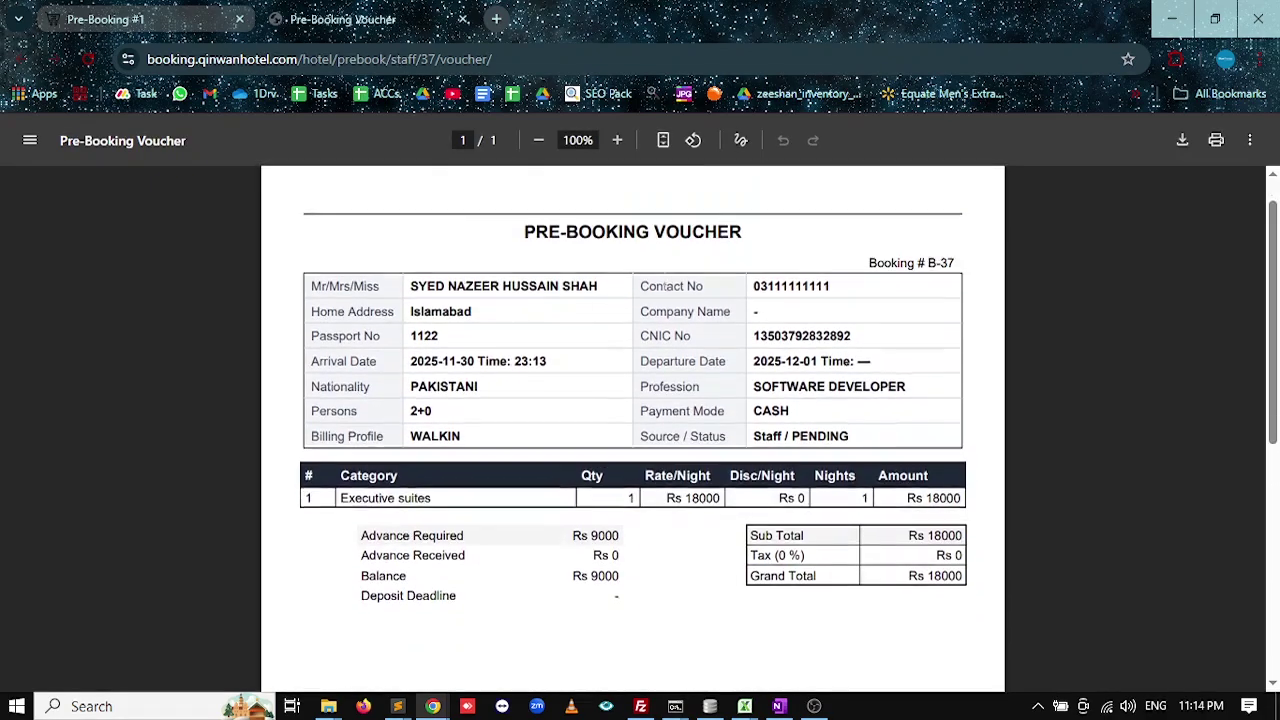
{"action": "scroll", "coordinate": [517, 543], "scroll_direction": "down", "scroll_amount": 3}
{"action": "scroll", "coordinate": [523, 548], "scroll_direction": "up", "scroll_amount": 3}
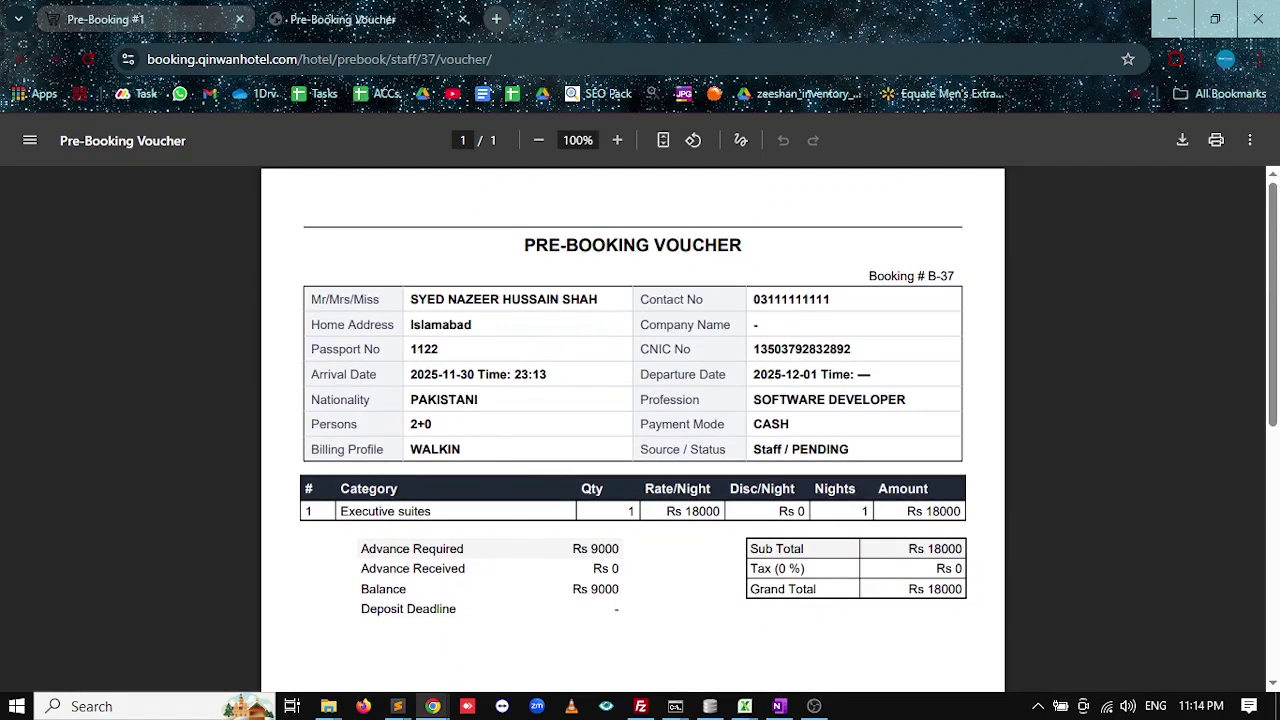
{"action": "left_click_drag", "start_coordinate": [418, 300], "coordinate": [563, 300]}
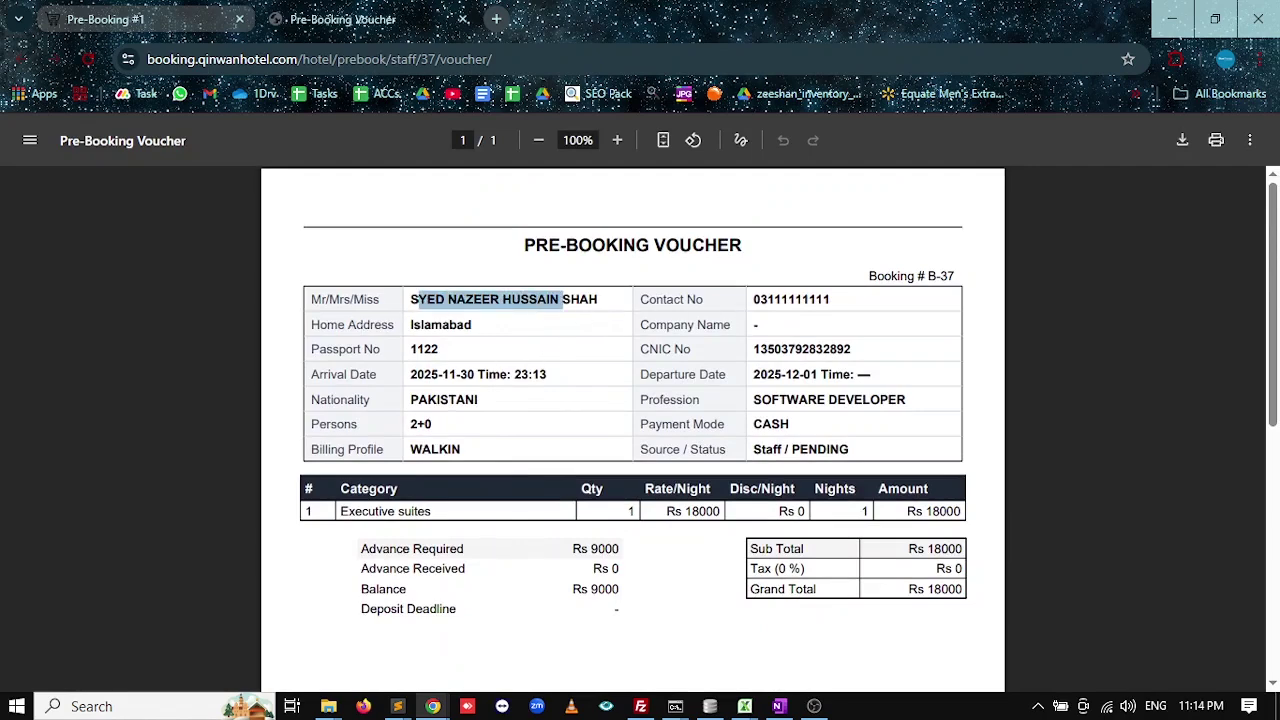
{"action": "left_click_drag", "start_coordinate": [619, 549], "coordinate": [582, 589]}
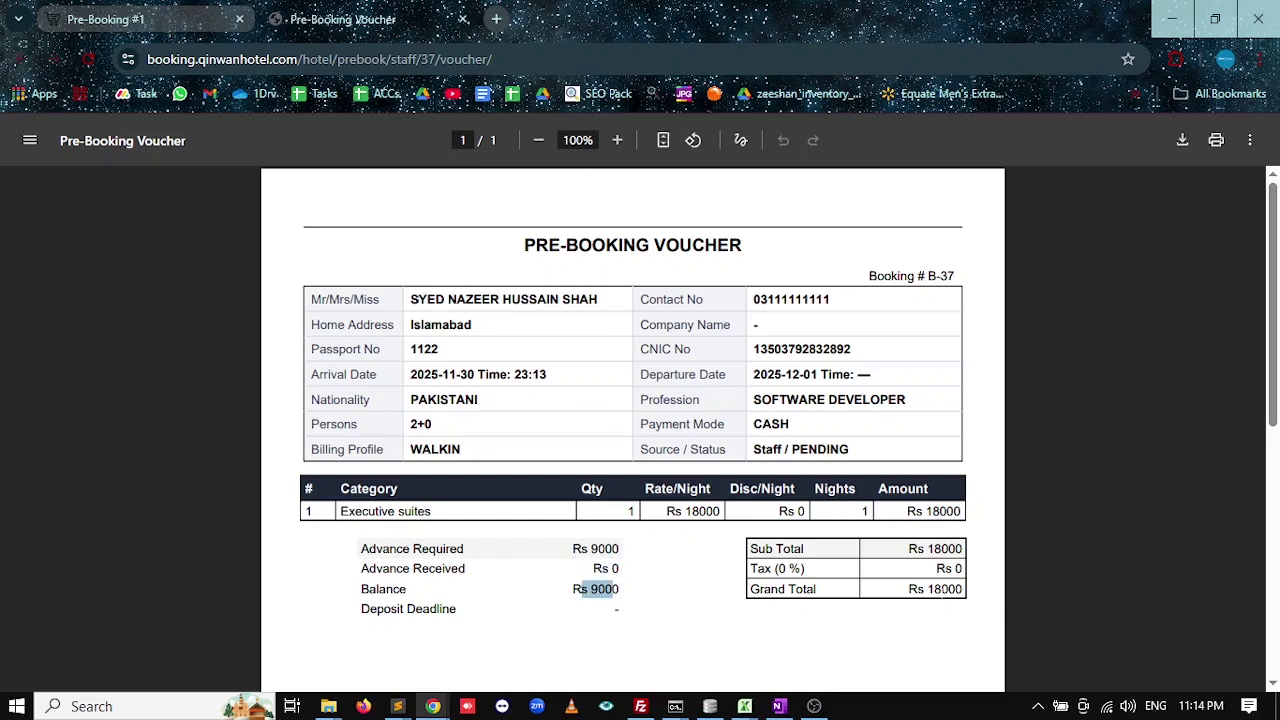
{"action": "left_click_drag", "start_coordinate": [908, 589], "coordinate": [962, 589]}
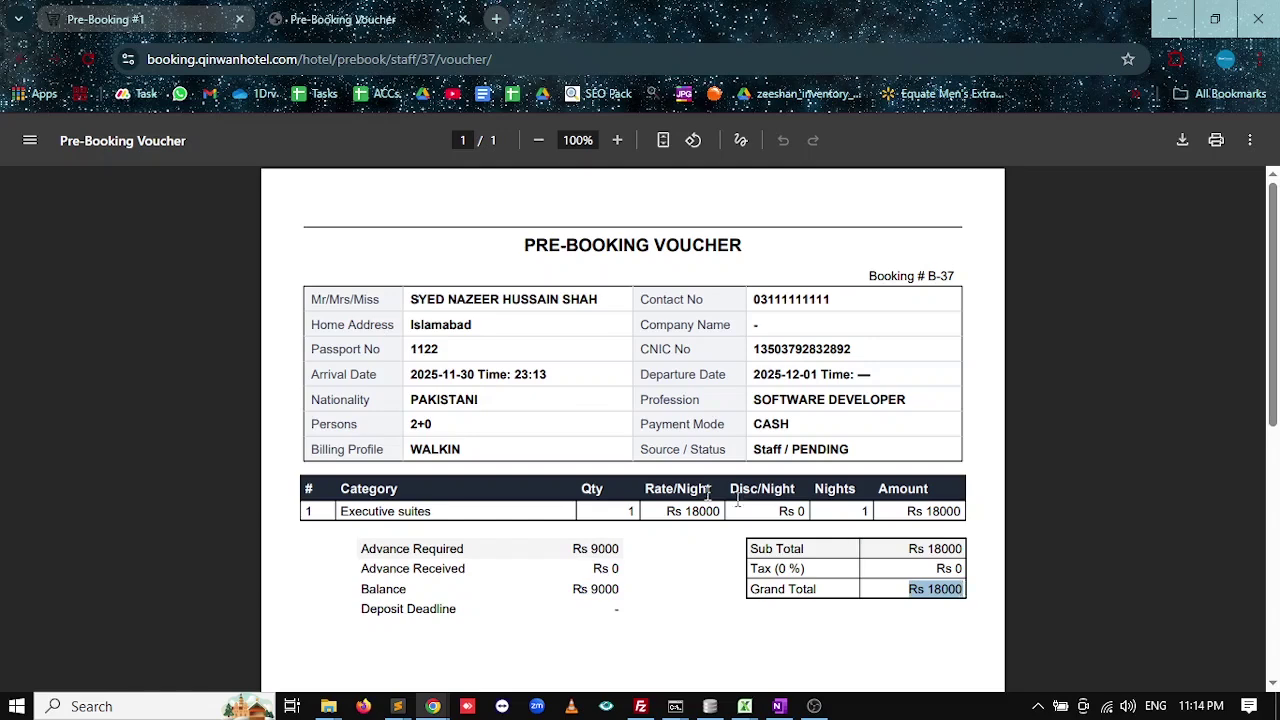
{"action": "left_click", "coordinate": [462, 20]}
{"action": "left_click", "coordinate": [115, 145]}
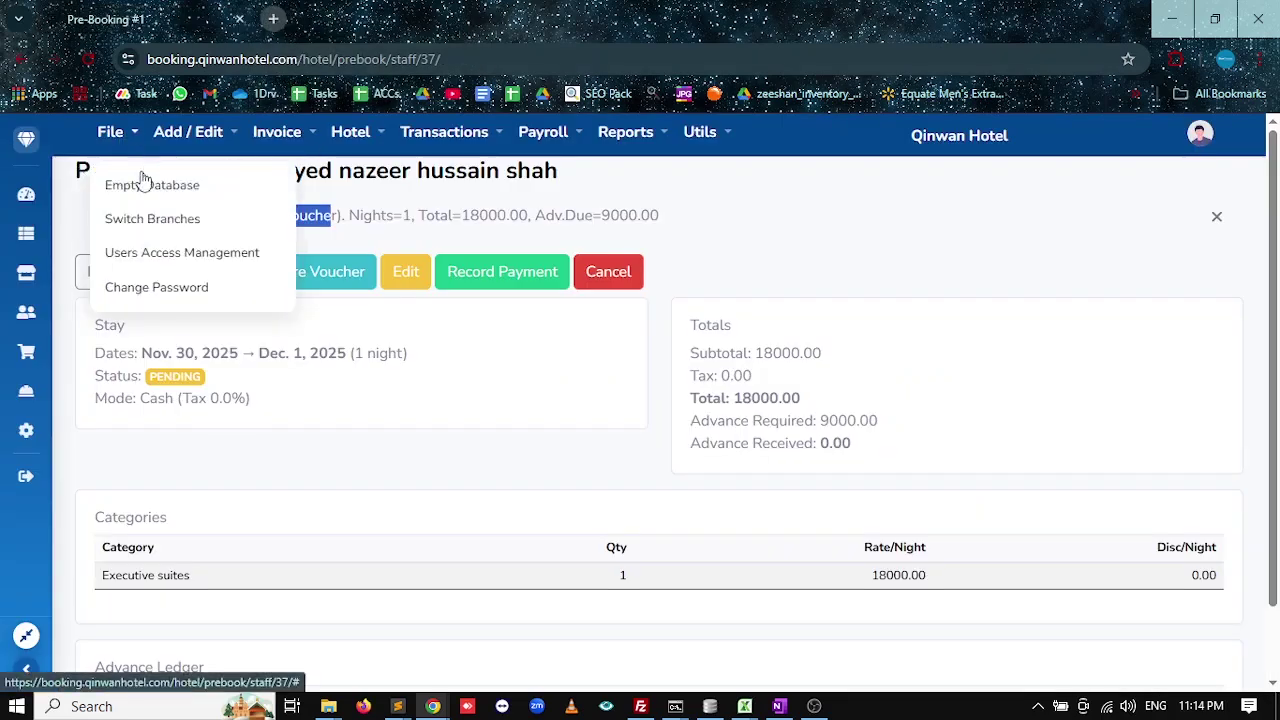
Enter QINWAN HOTEL as the invoice header name, with its address and two suggested phone numbers.
{"action": "left_click", "coordinate": [700, 133]}
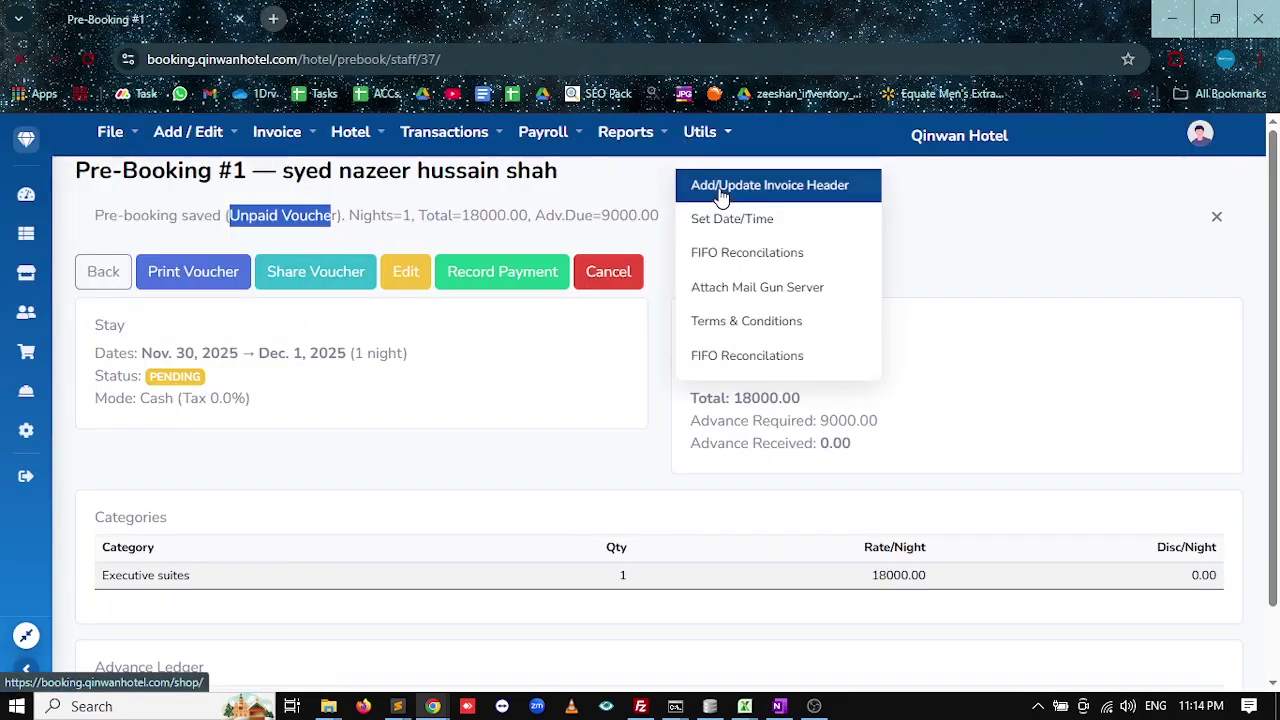
{"action": "left_click", "coordinate": [730, 200]}
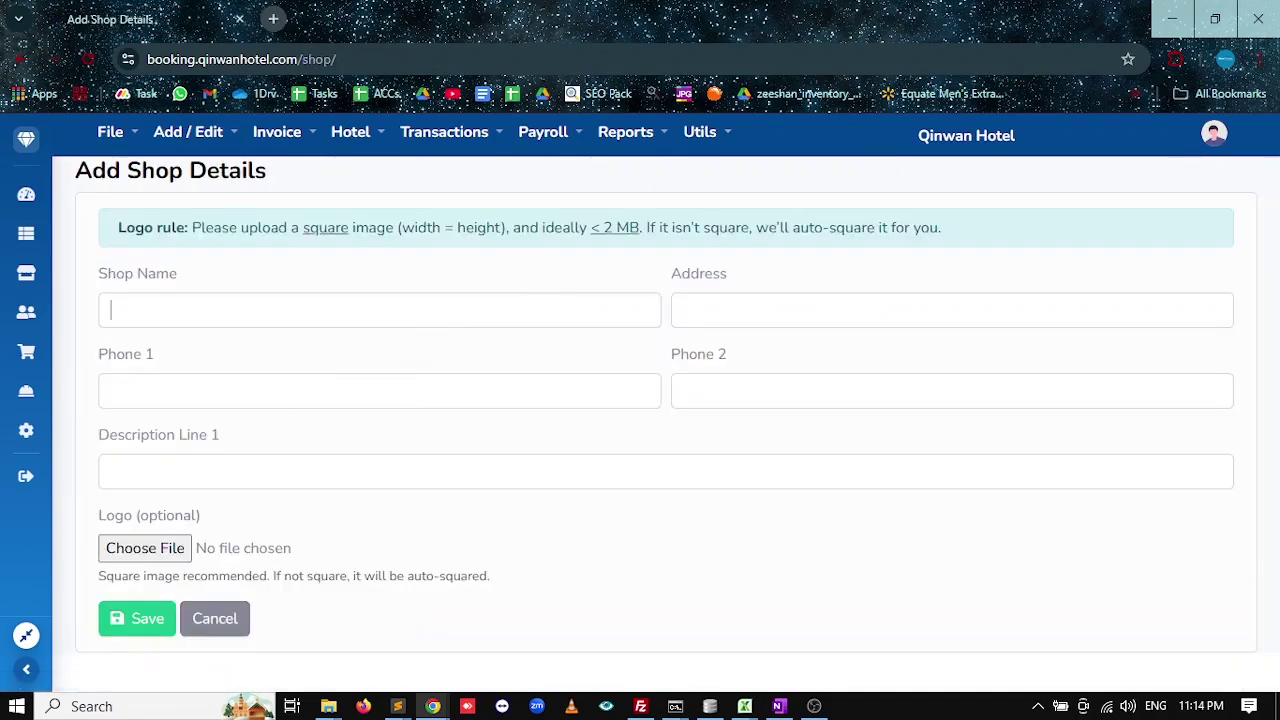
{"action": "left_click", "coordinate": [210, 310]}
{"action": "type", "text": "q"}
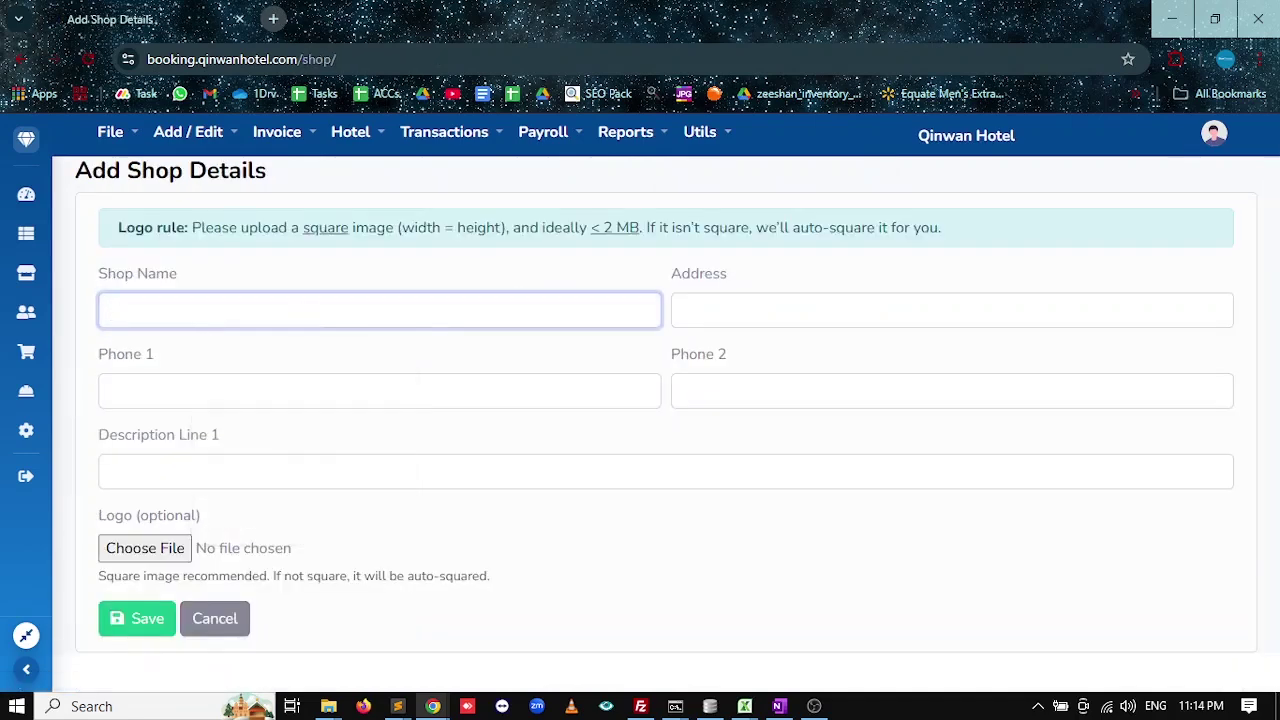
{"action": "type", "text": "INWAN HOTEL"}
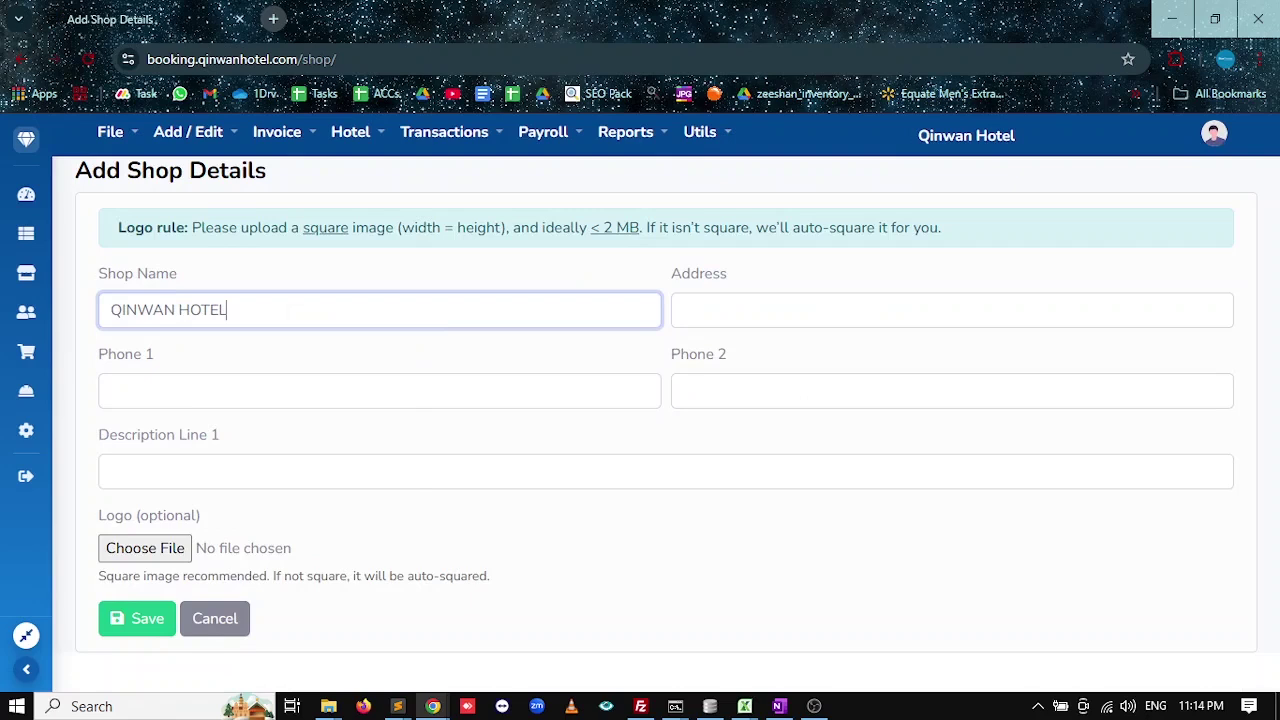
{"action": "left_click", "coordinate": [683, 310]}
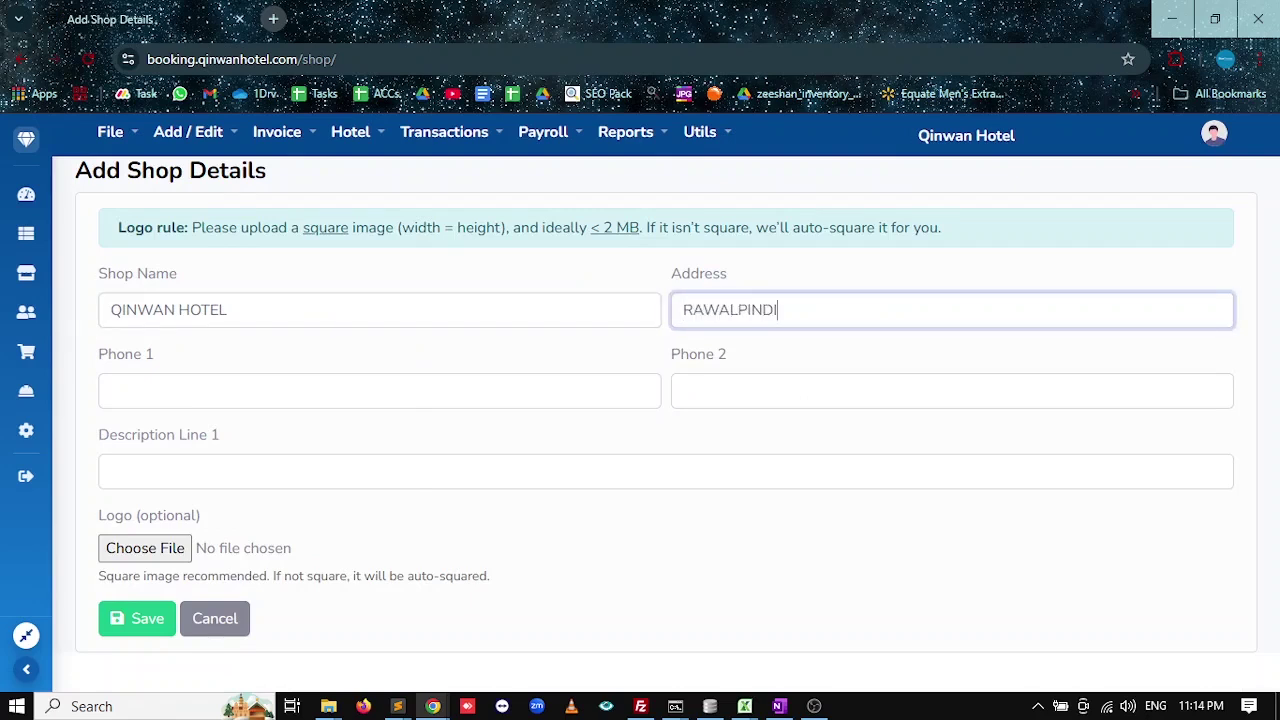
{"action": "key", "text": "Tab"}
{"action": "type", "text": "p"}
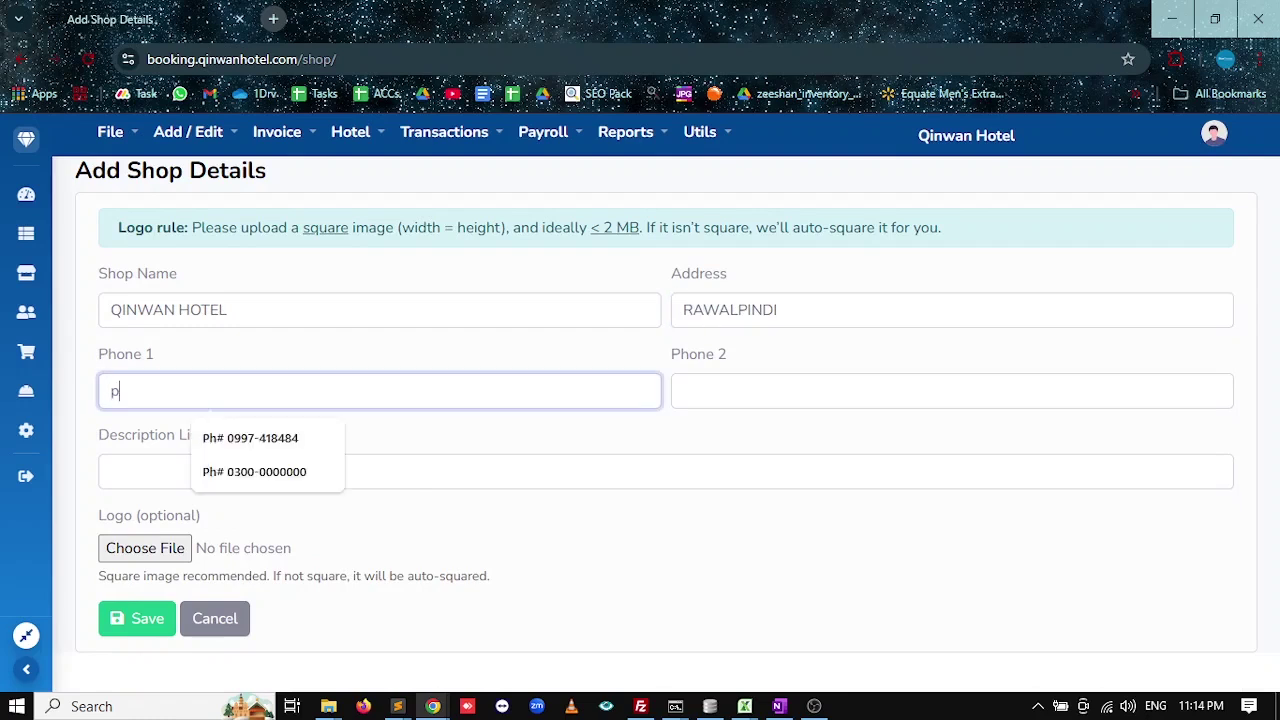
{"action": "type", "text": "H"}
{"action": "key", "text": "Down"}
{"action": "key", "text": "Down"}
{"action": "key", "text": "Tab"}
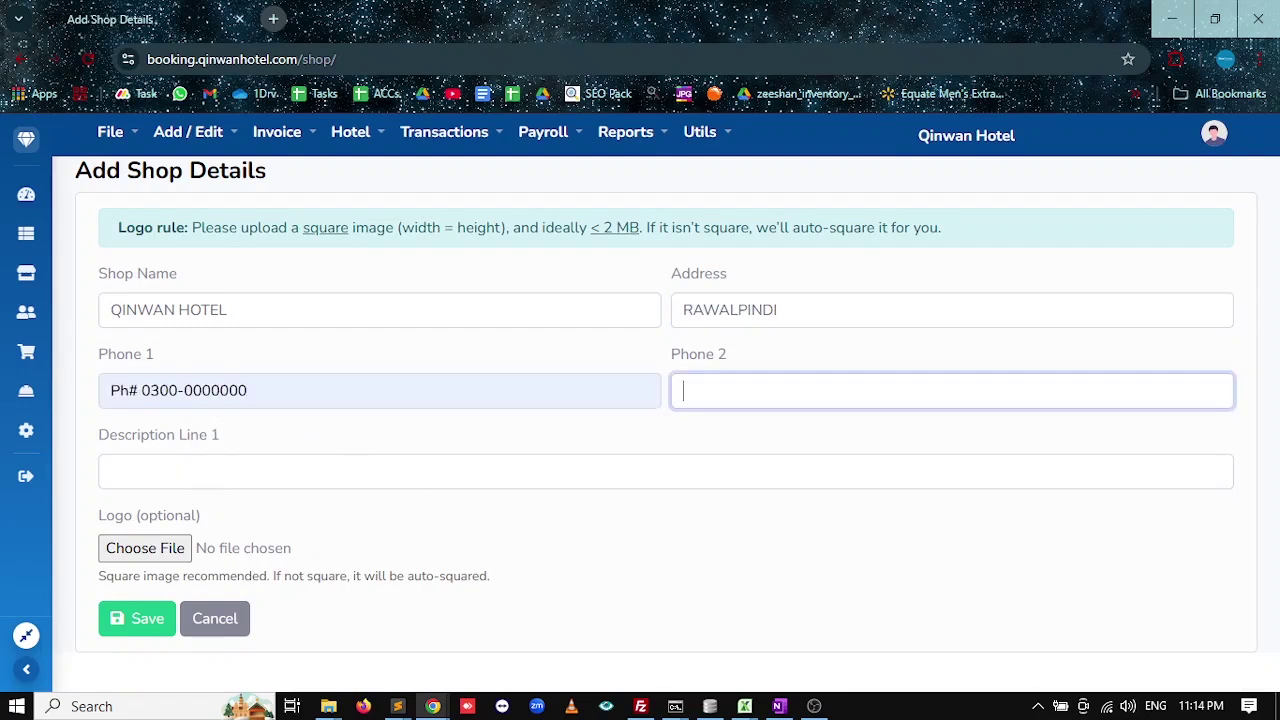
{"action": "type", "text": "p"}
{"action": "key", "text": "Down"}
{"action": "key", "text": "Down"}
{"action": "key", "text": "Down"}
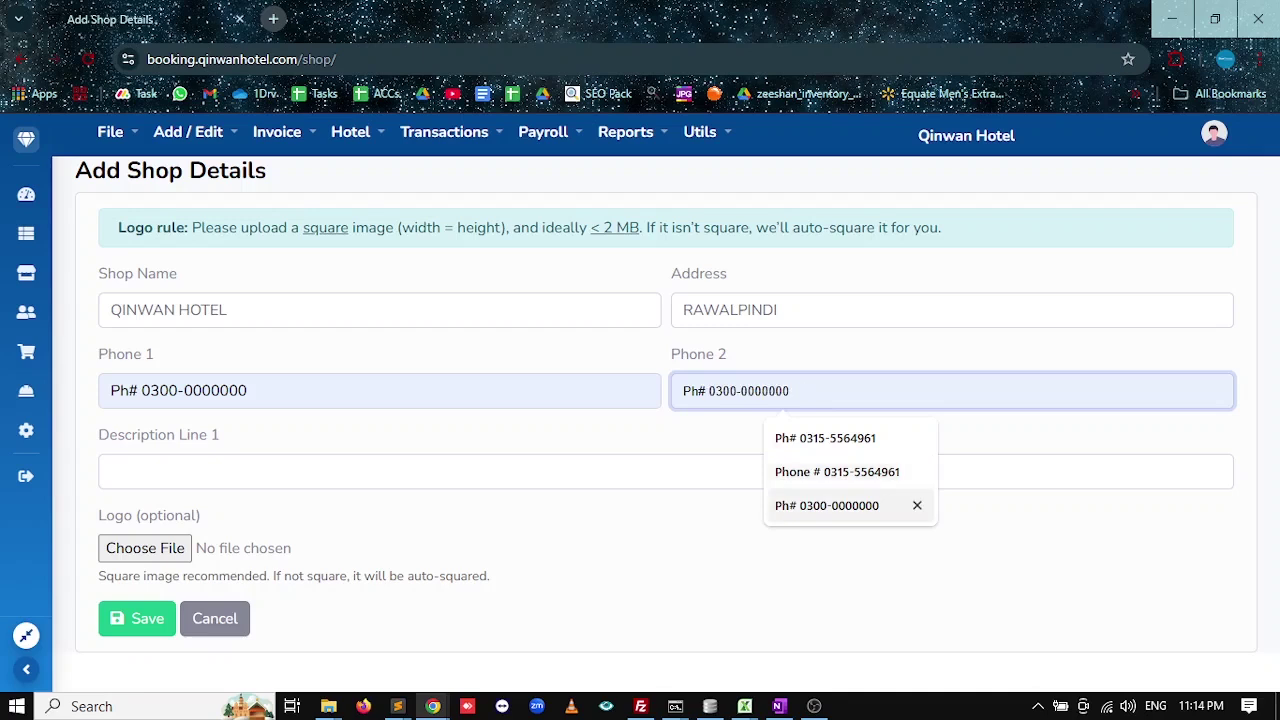
{"action": "key", "text": "Return"}
{"action": "key", "text": "Tab"}
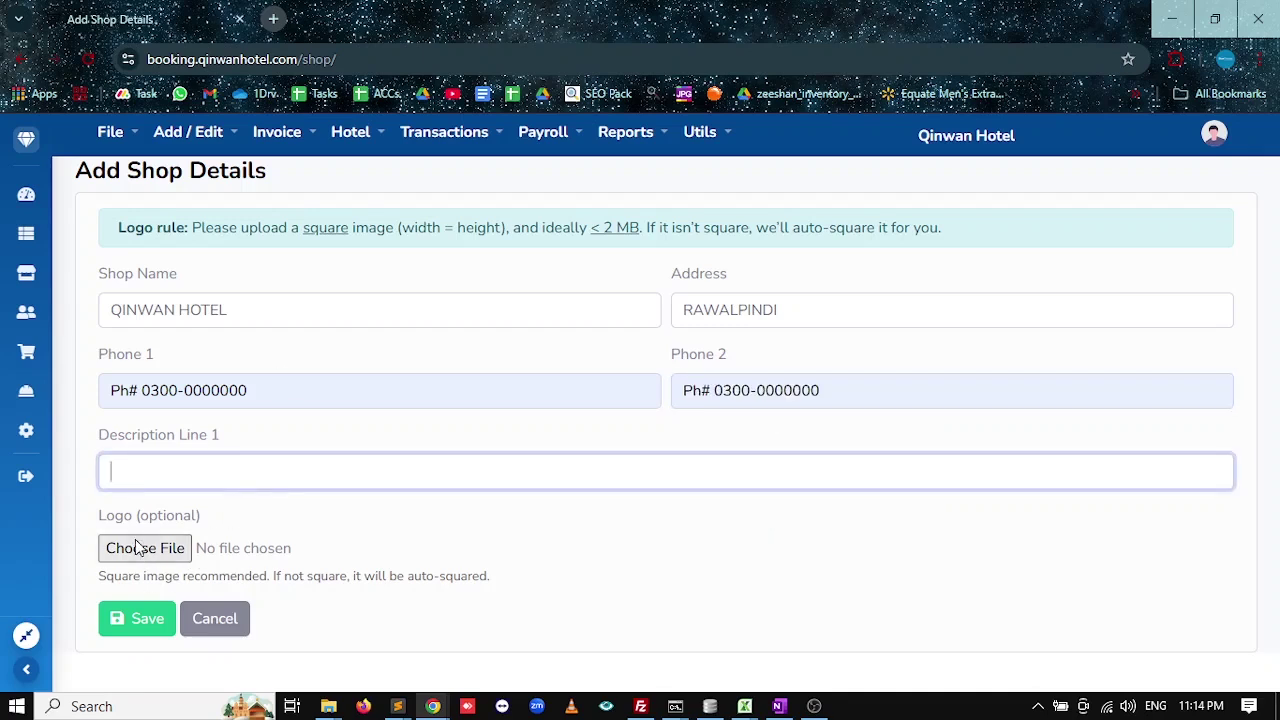
Save the invoice header after clearing the required-field warning, and return to the Front Desk Board.
{"action": "left_click", "coordinate": [123, 628]}
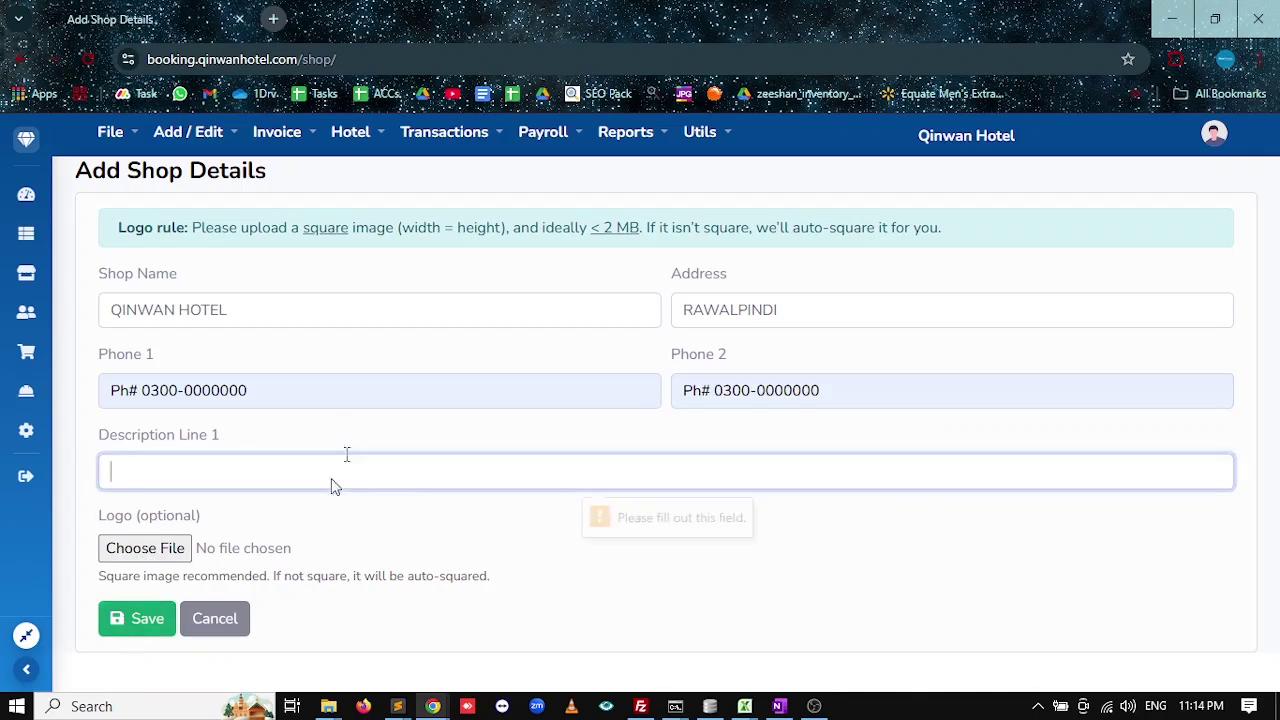
{"action": "left_click", "coordinate": [110, 628]}
{"action": "left_click", "coordinate": [110, 628]}
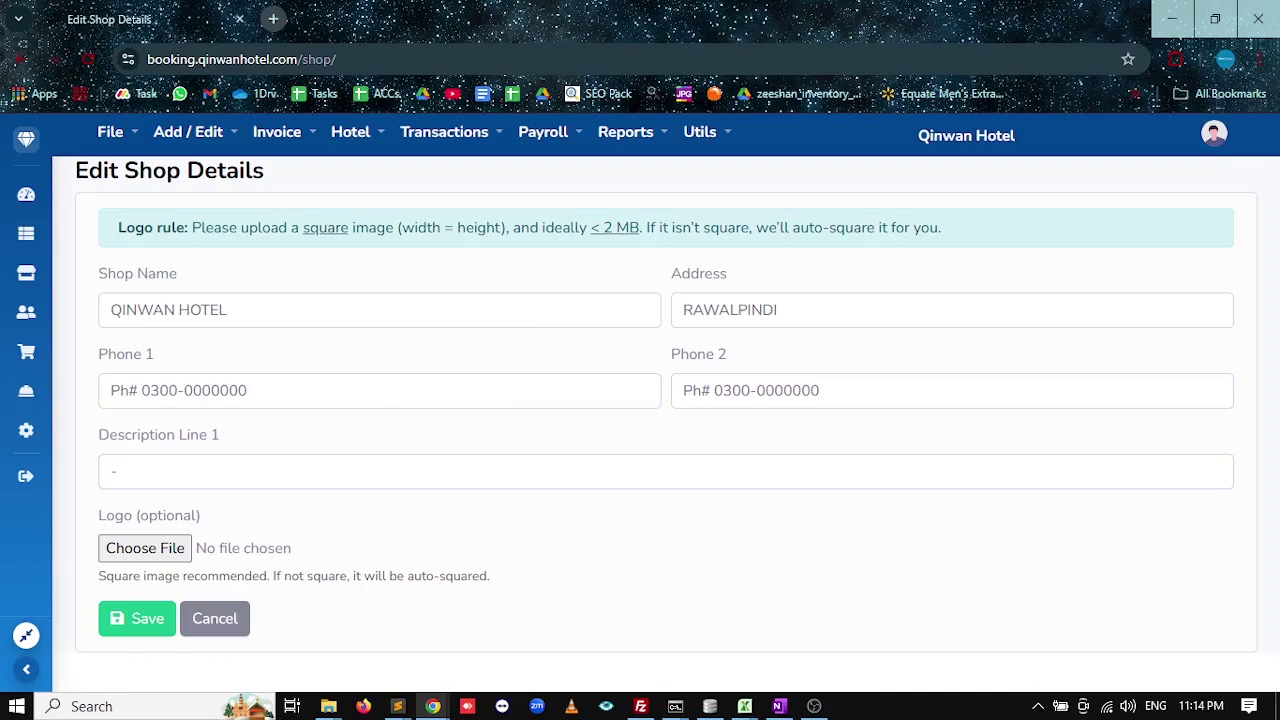
{"action": "left_click", "coordinate": [26, 194]}
Open Pre-Booking #1's voucher PDF to confirm the new QINWAN HOTEL header, then close it.
{"action": "left_click", "coordinate": [249, 248]}
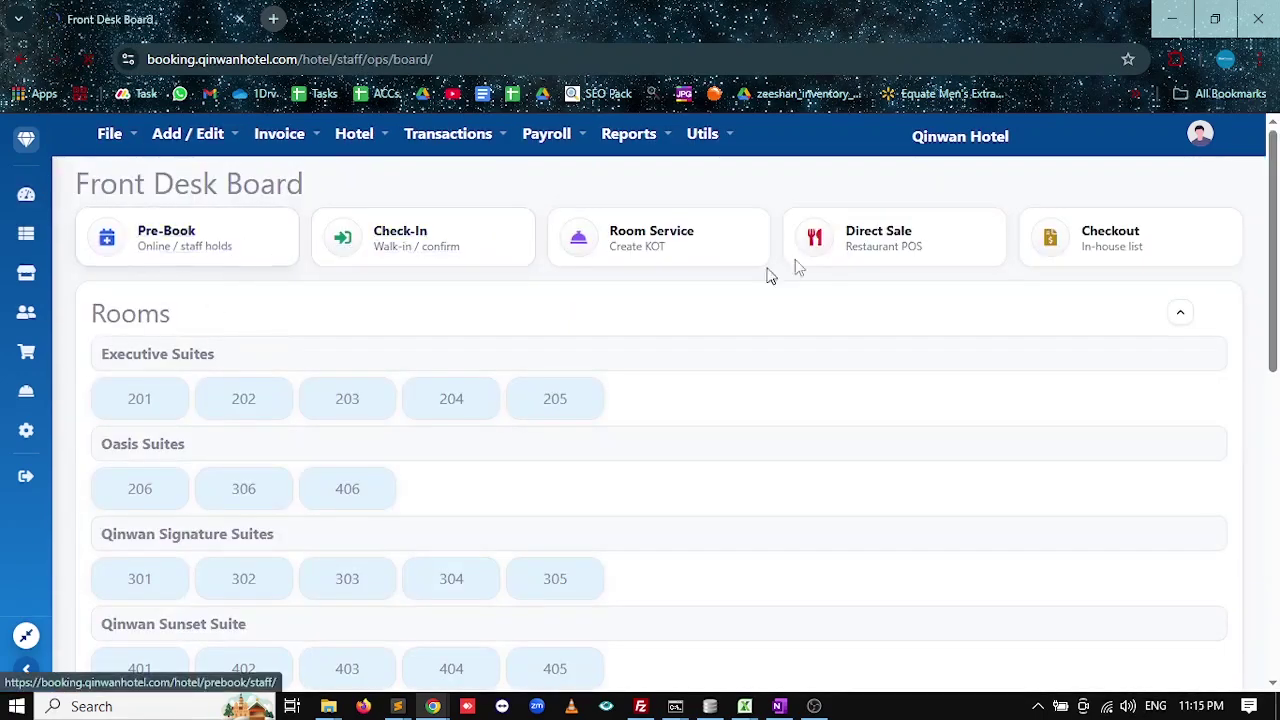
{"action": "left_click", "coordinate": [1223, 283]}
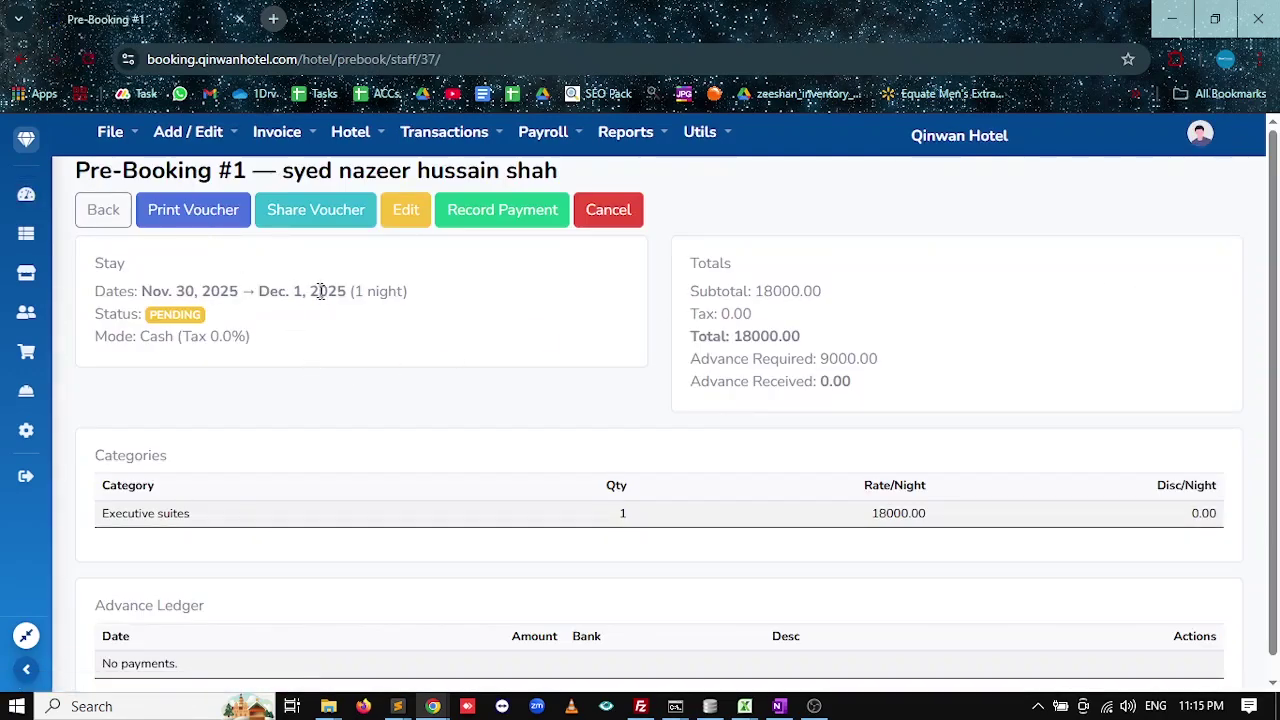
{"action": "left_click", "coordinate": [206, 223]}
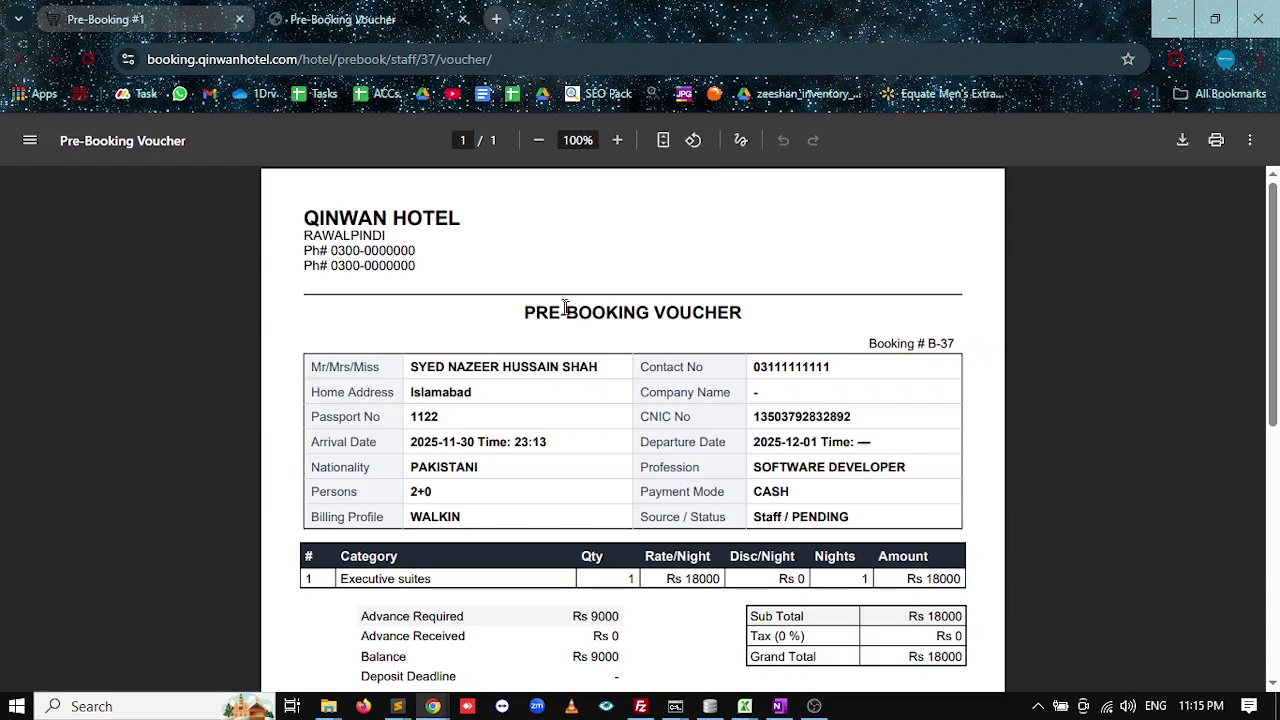
{"action": "left_click_drag", "start_coordinate": [328, 266], "coordinate": [304, 212]}
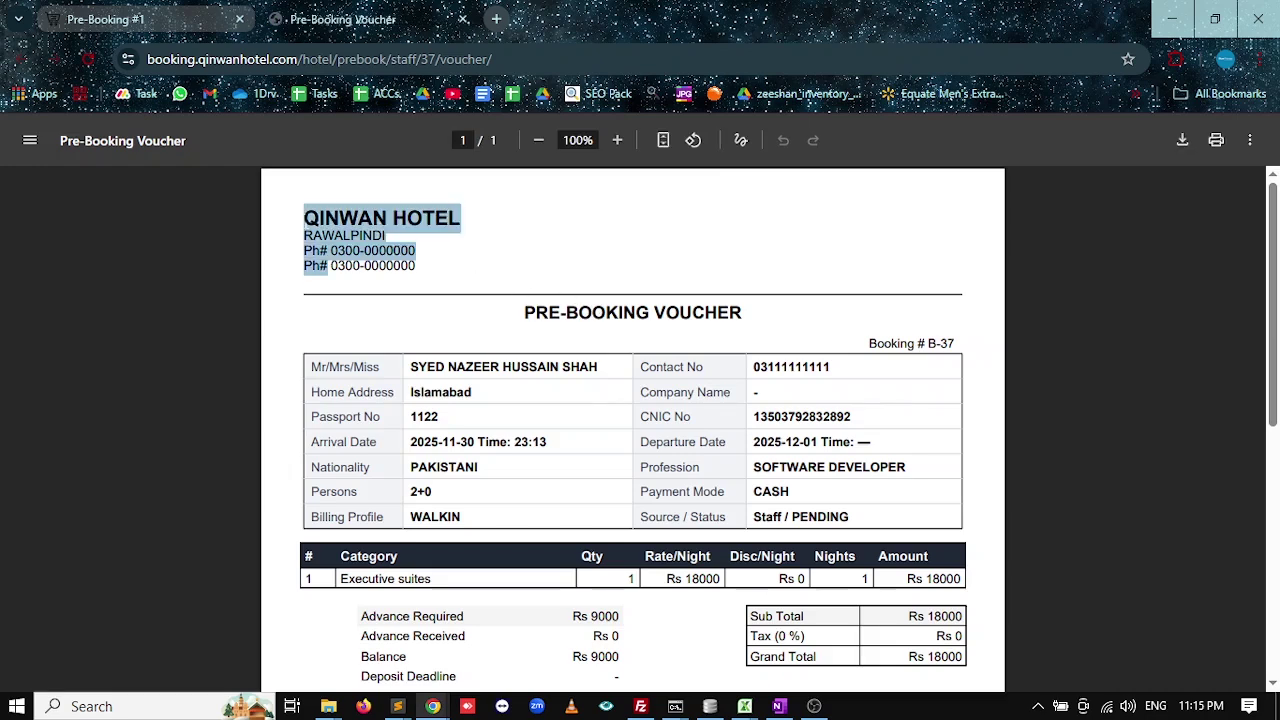
{"action": "left_click", "coordinate": [291, 253]}
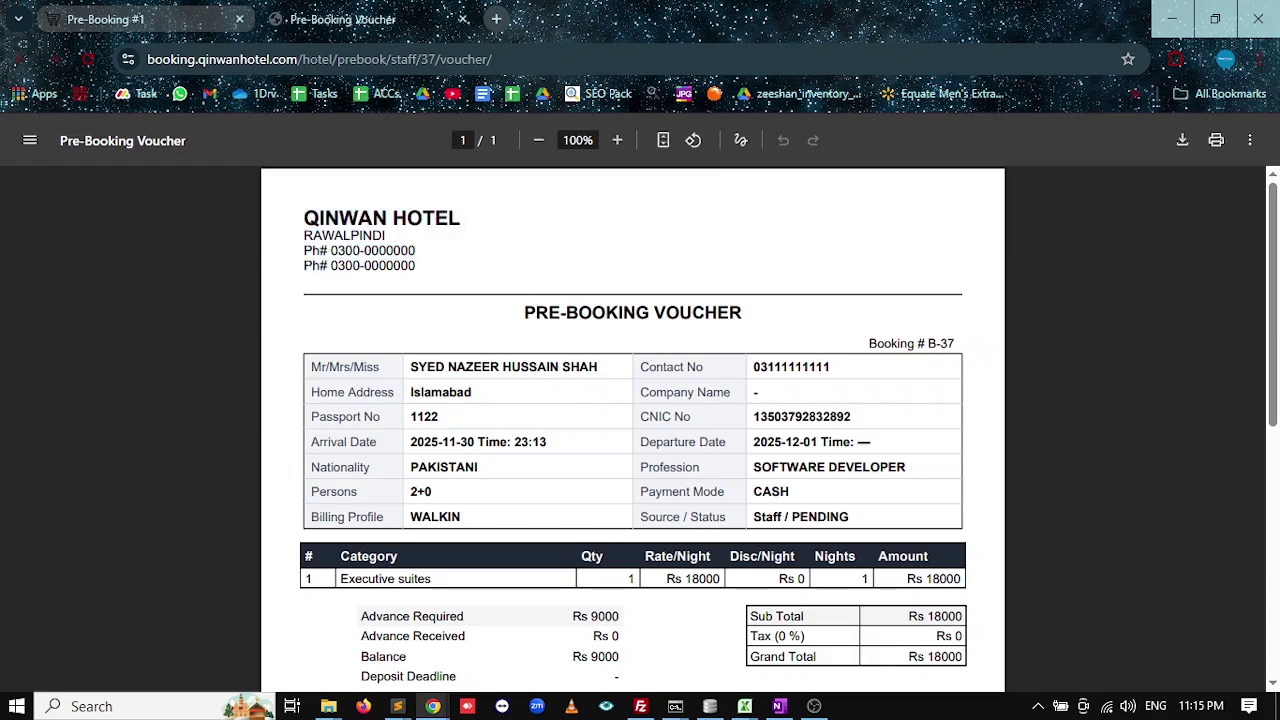
{"action": "scroll", "coordinate": [660, 494], "scroll_direction": "down", "scroll_amount": 5}
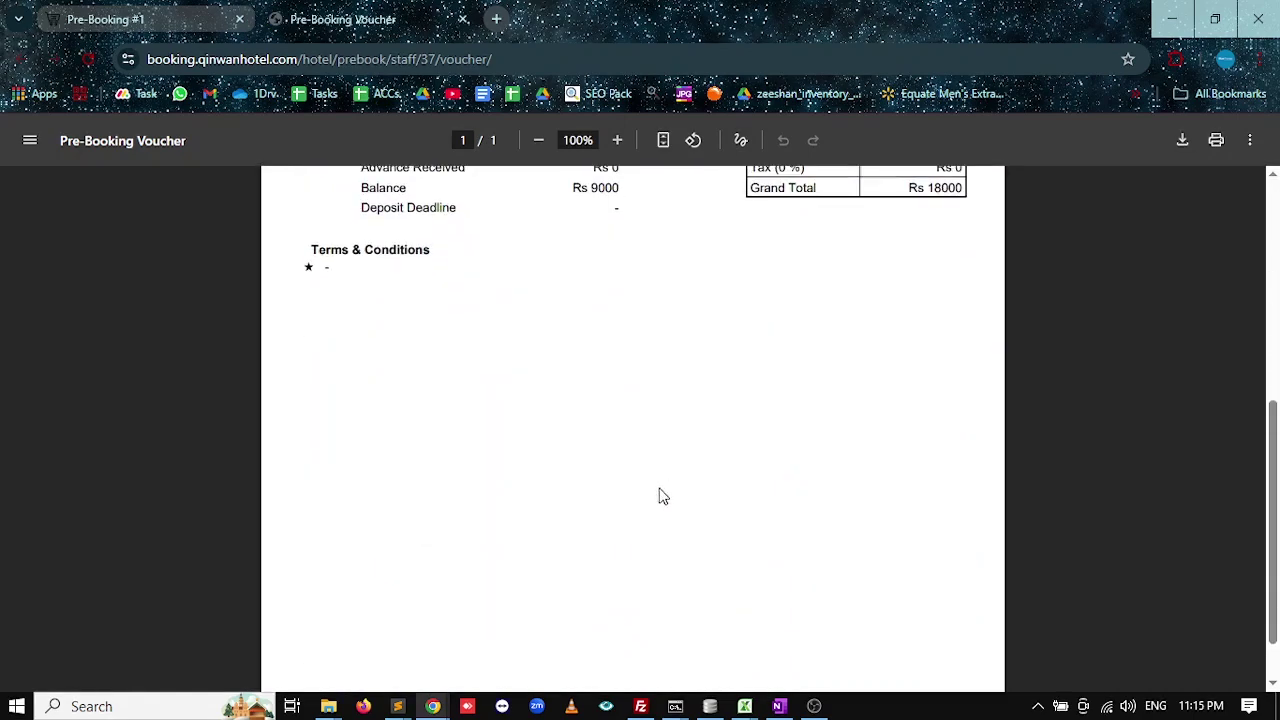
{"action": "scroll", "coordinate": [660, 494], "scroll_direction": "up", "scroll_amount": 4}
{"action": "scroll", "coordinate": [663, 491], "scroll_direction": "down", "scroll_amount": 4}
{"action": "scroll", "coordinate": [400, 410], "scroll_direction": "up", "scroll_amount": 1}
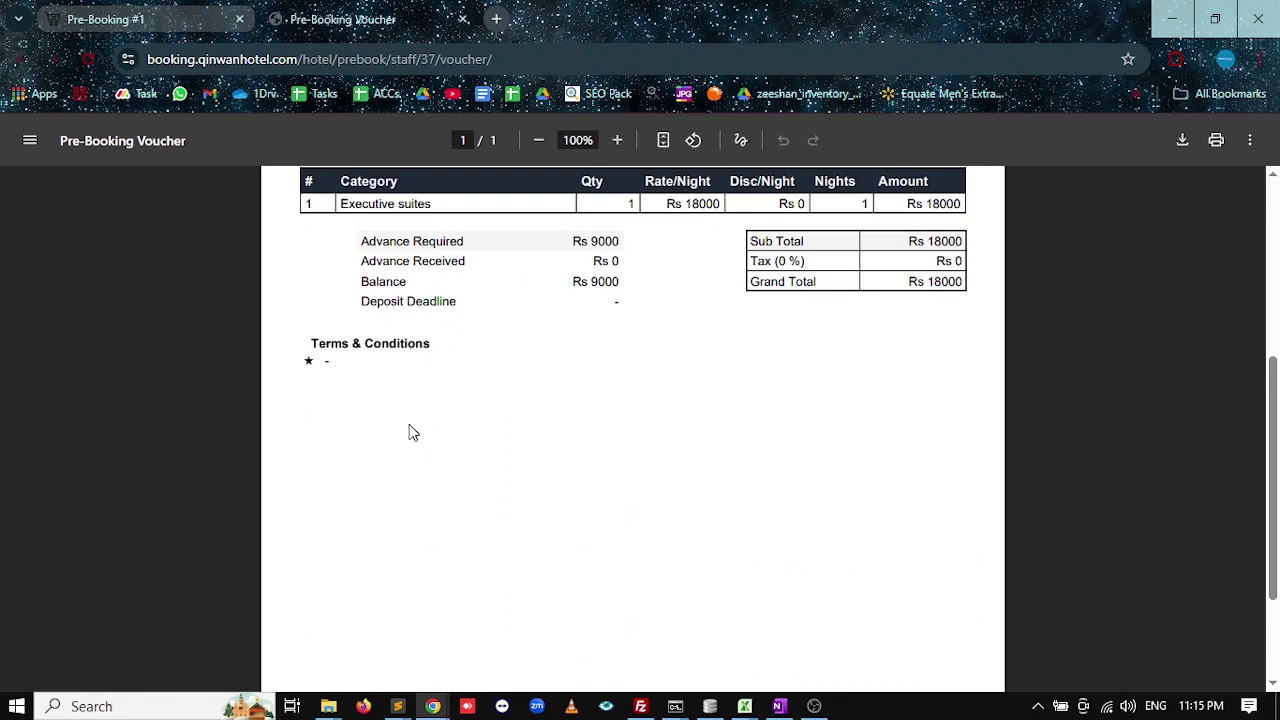
{"action": "scroll", "coordinate": [460, 503], "scroll_direction": "up", "scroll_amount": 4}
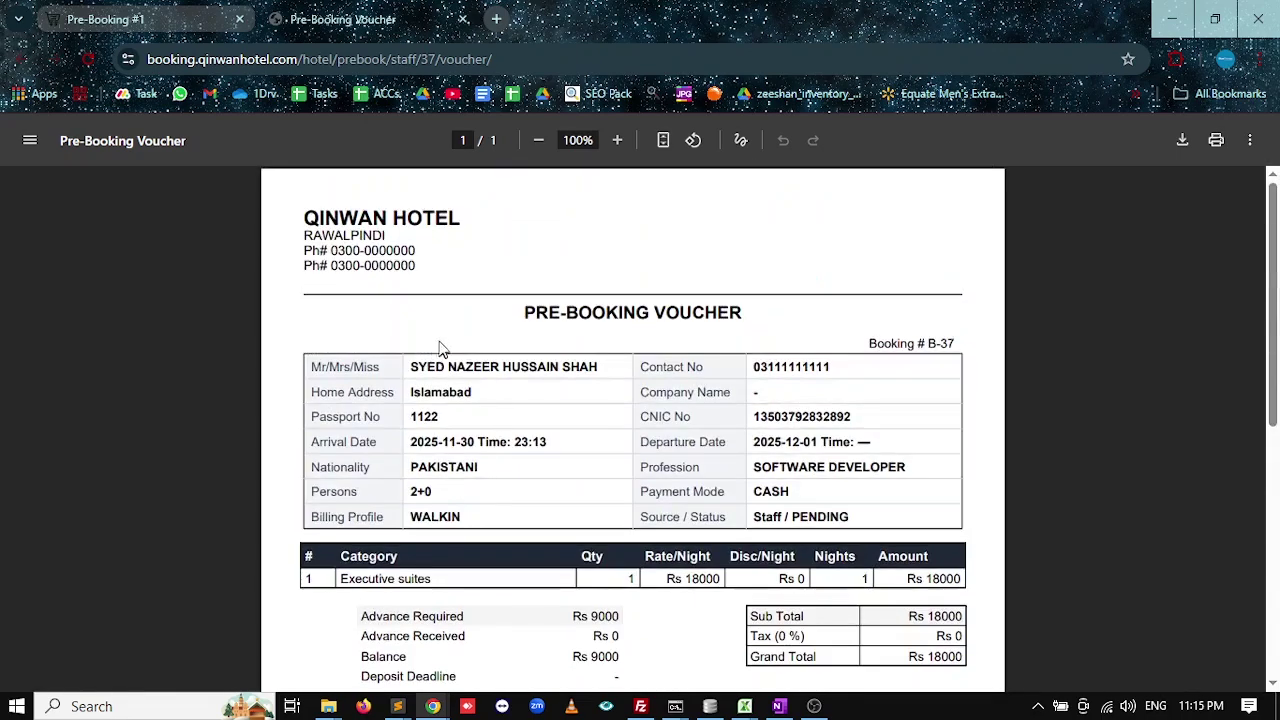
{"action": "left_click", "coordinate": [462, 19]}
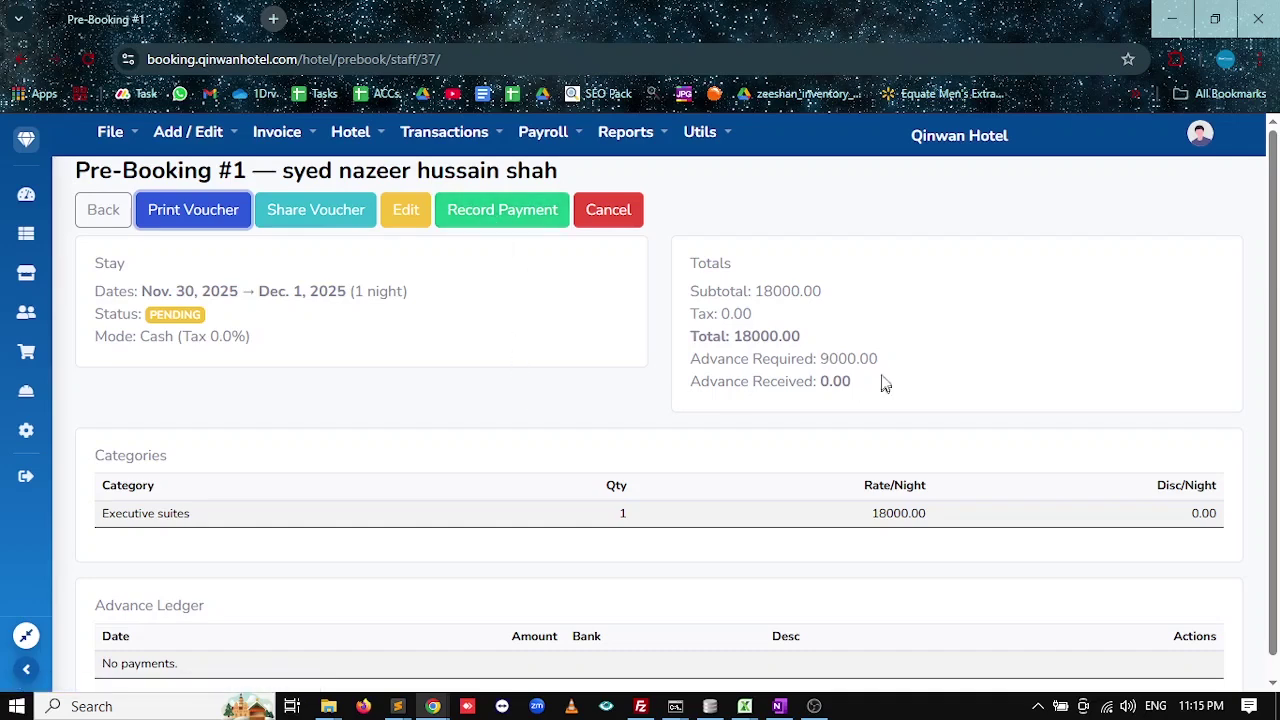
Try recording the 9000.00 advance, find no bank to choose, and return to Pre-Booking #1.
{"action": "left_click_drag", "start_coordinate": [882, 360], "coordinate": [829, 359]}
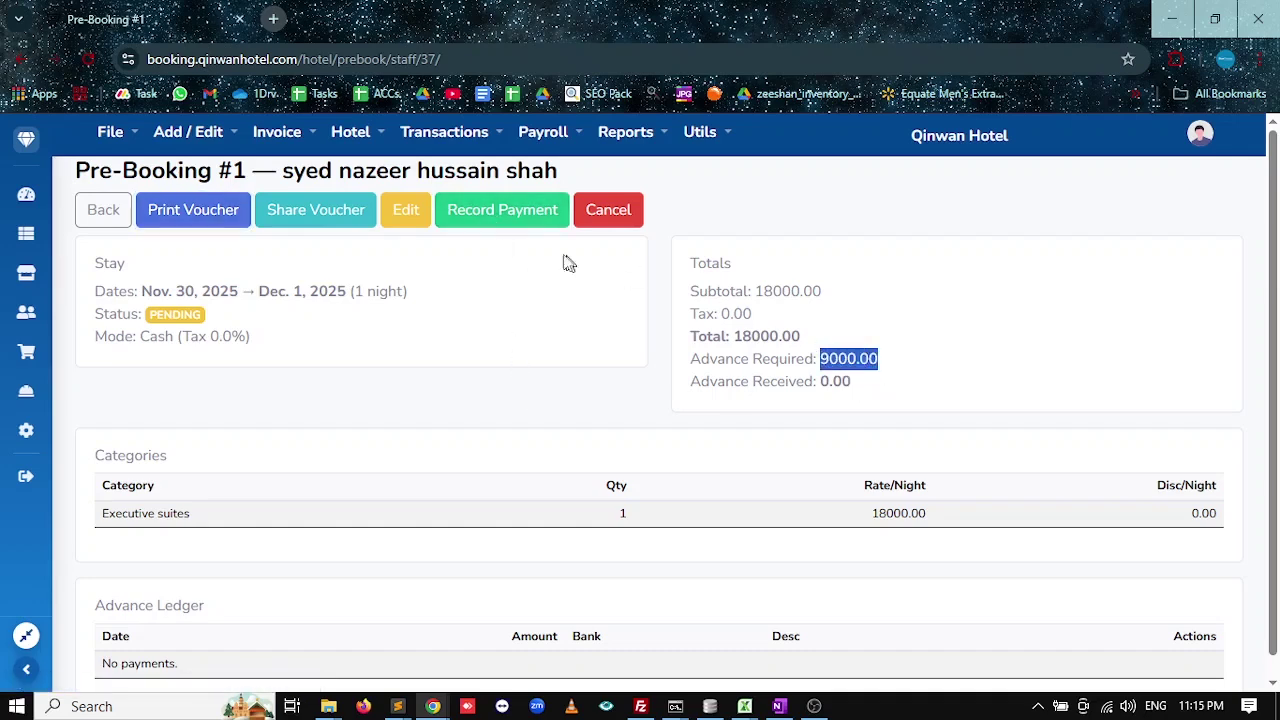
{"action": "left_click", "coordinate": [503, 210]}
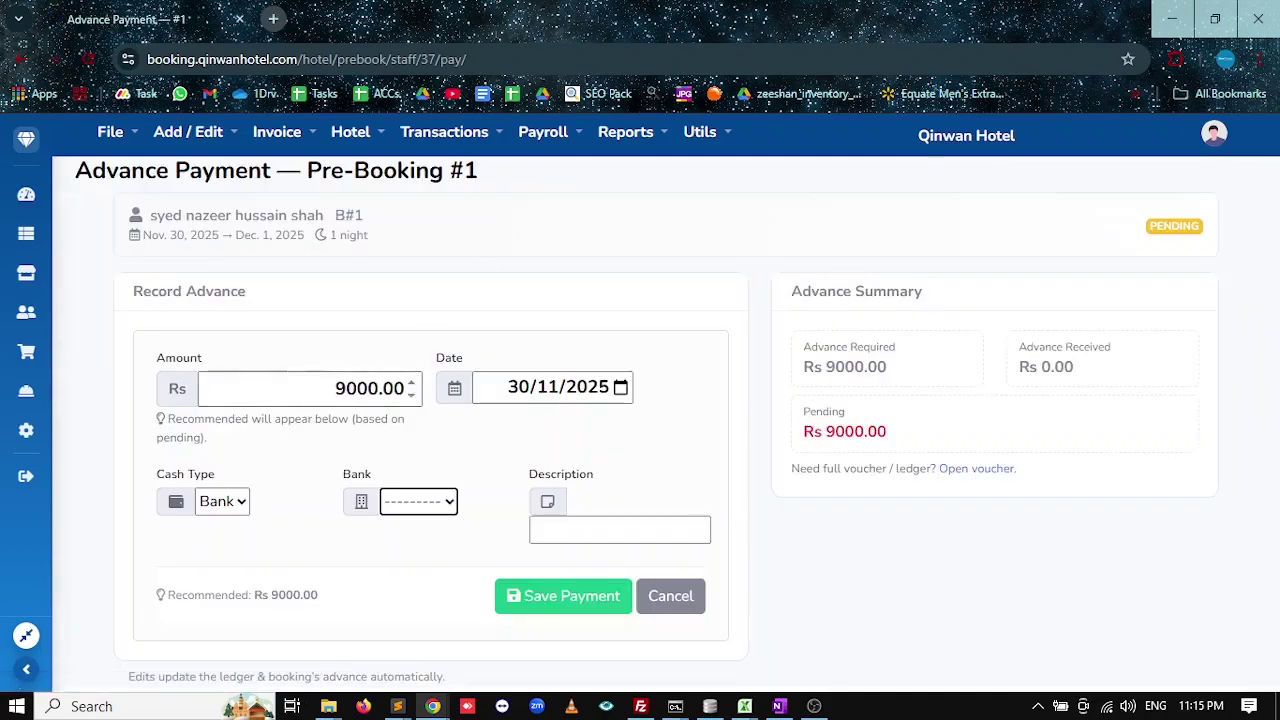
{"action": "left_click", "coordinate": [419, 505]}
{"action": "left_click", "coordinate": [380, 446]}
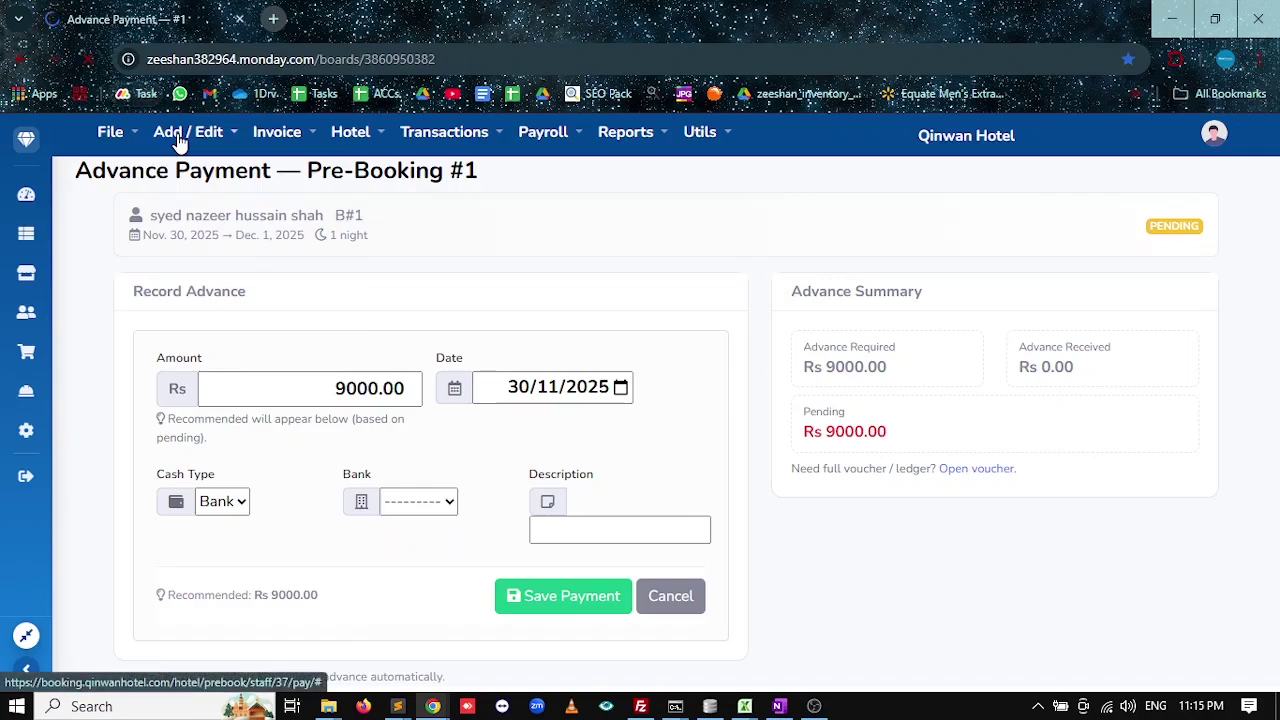
{"action": "left_click", "coordinate": [24, 61]}
Create a new bank account named meezan with a 0 balance.
{"action": "mouse_move", "coordinate": [185, 138]}
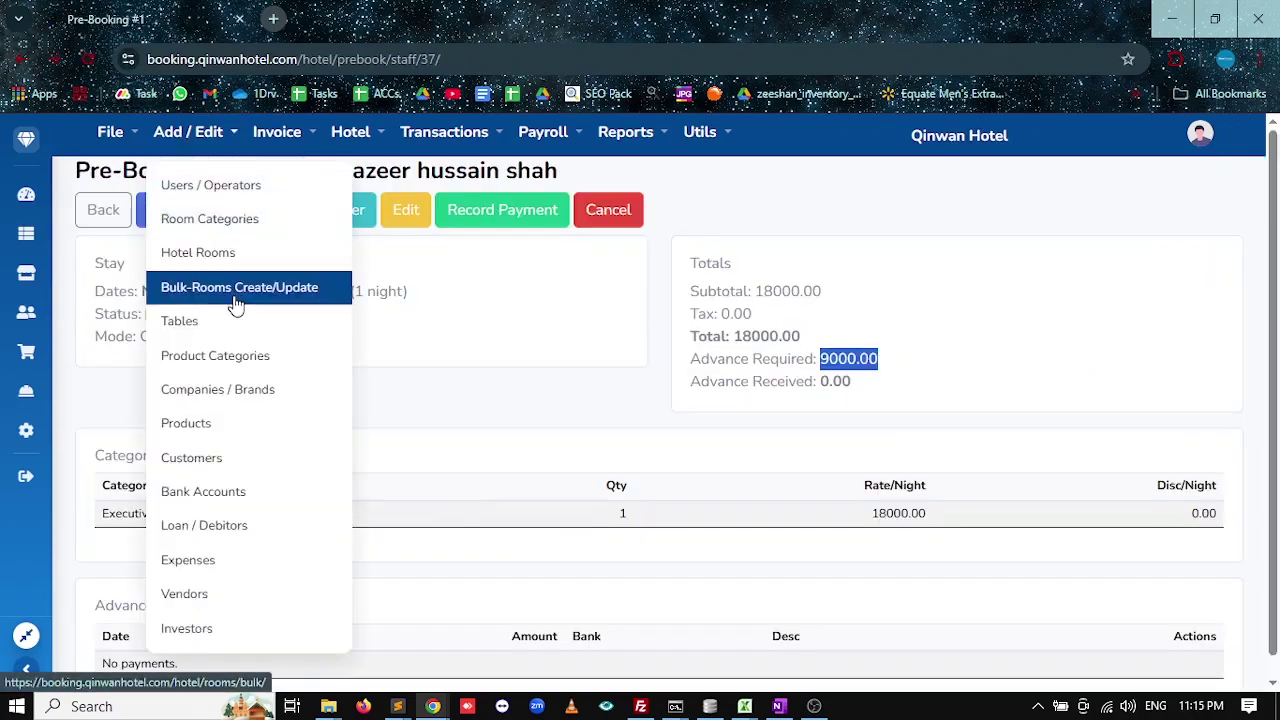
{"action": "left_click", "coordinate": [220, 498]}
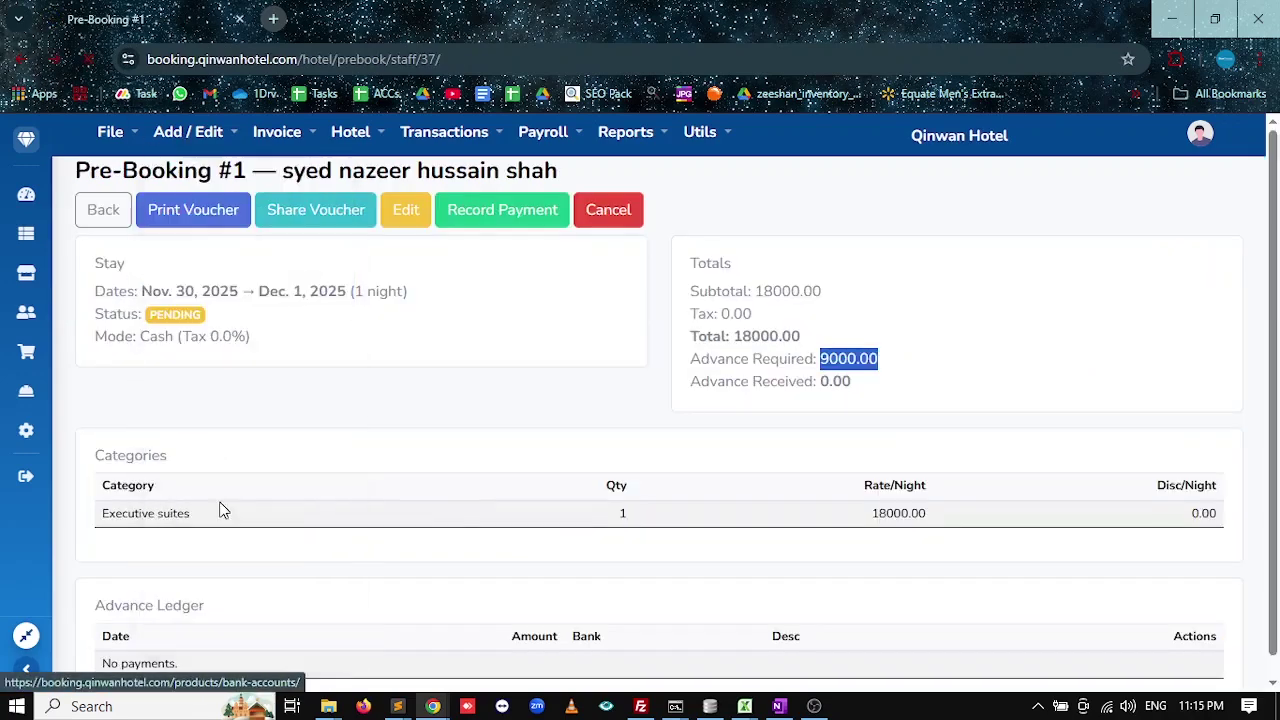
{"action": "left_click", "coordinate": [188, 231]}
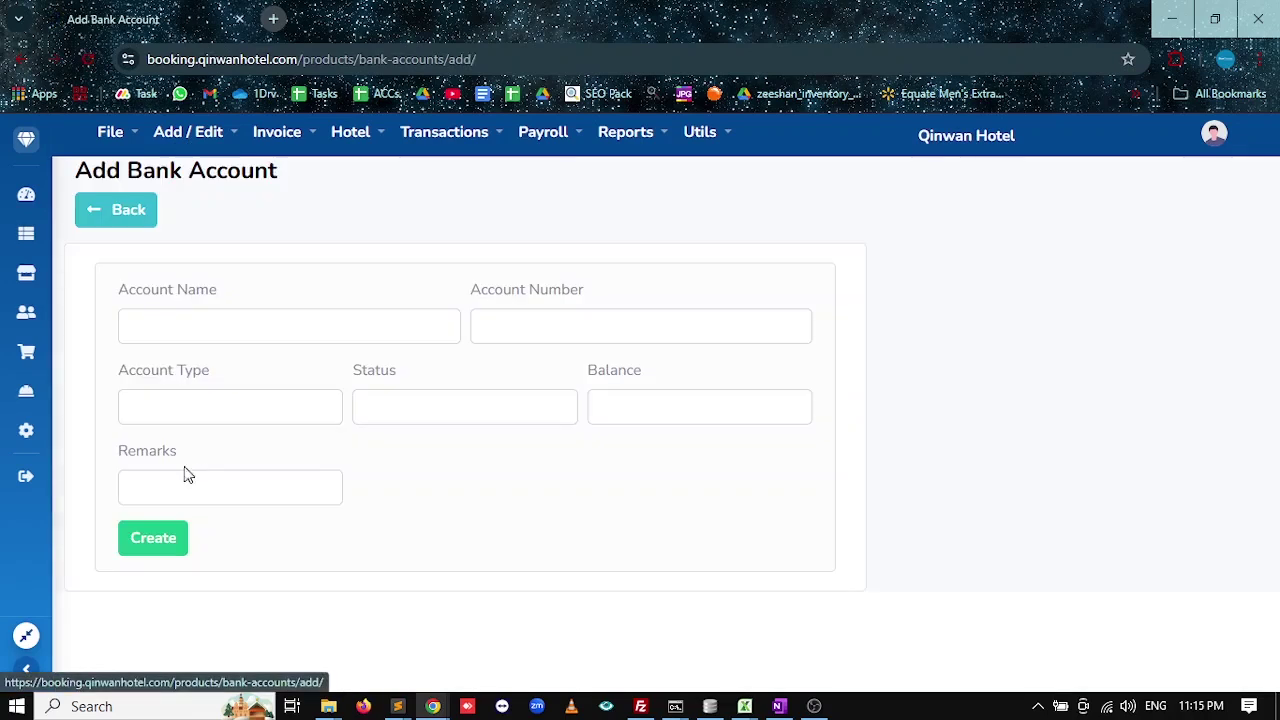
{"action": "left_click", "coordinate": [226, 318]}
{"action": "type", "text": "MEE"}
{"action": "key", "text": "BackSpace"}
{"action": "key", "text": "BackSpace"}
{"action": "key", "text": "BackSpace"}
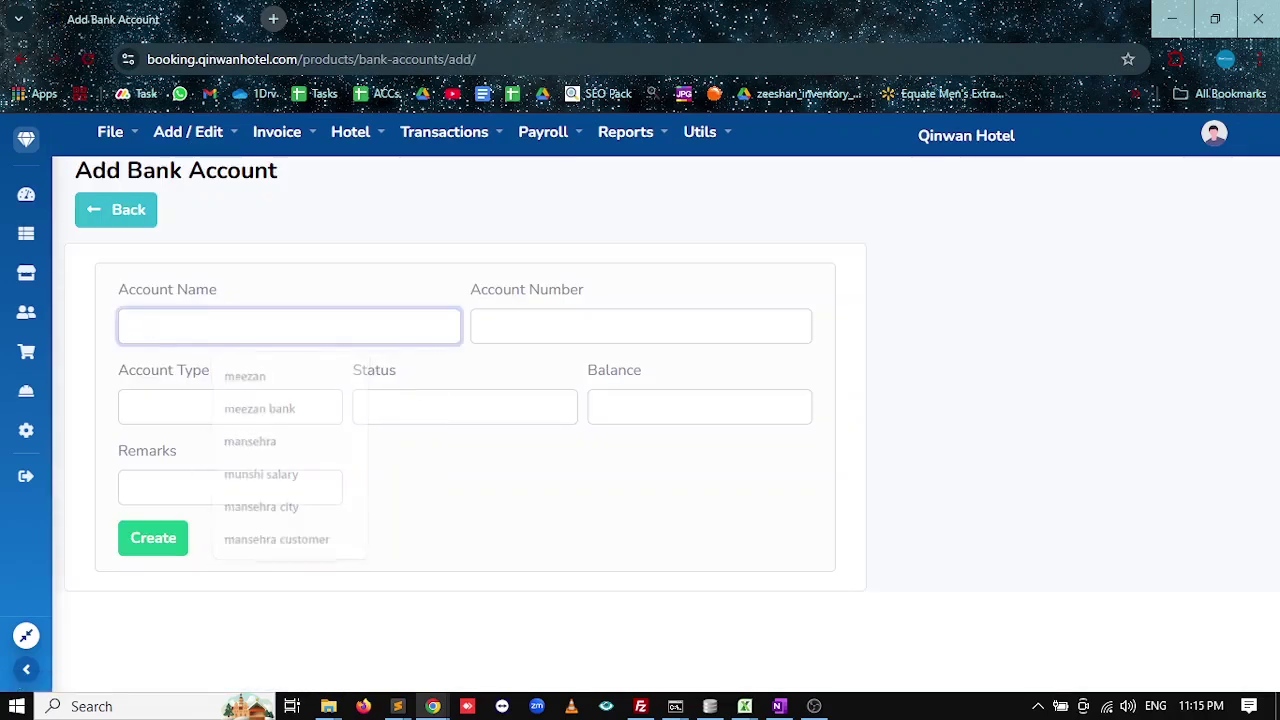
{"action": "type", "text": "meezan"}
{"action": "key", "text": "Tab"}
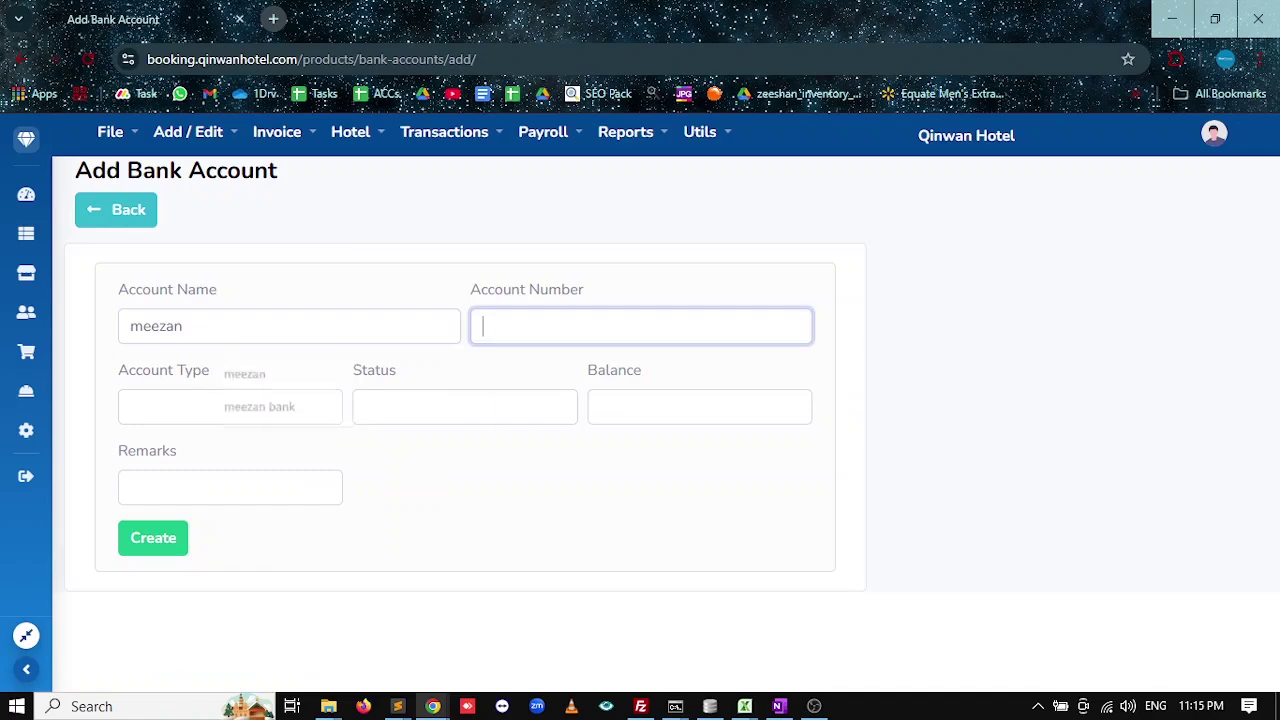
{"action": "key", "text": "Tab"}
{"action": "key", "text": "Tab"}
{"action": "key", "text": "Tab"}
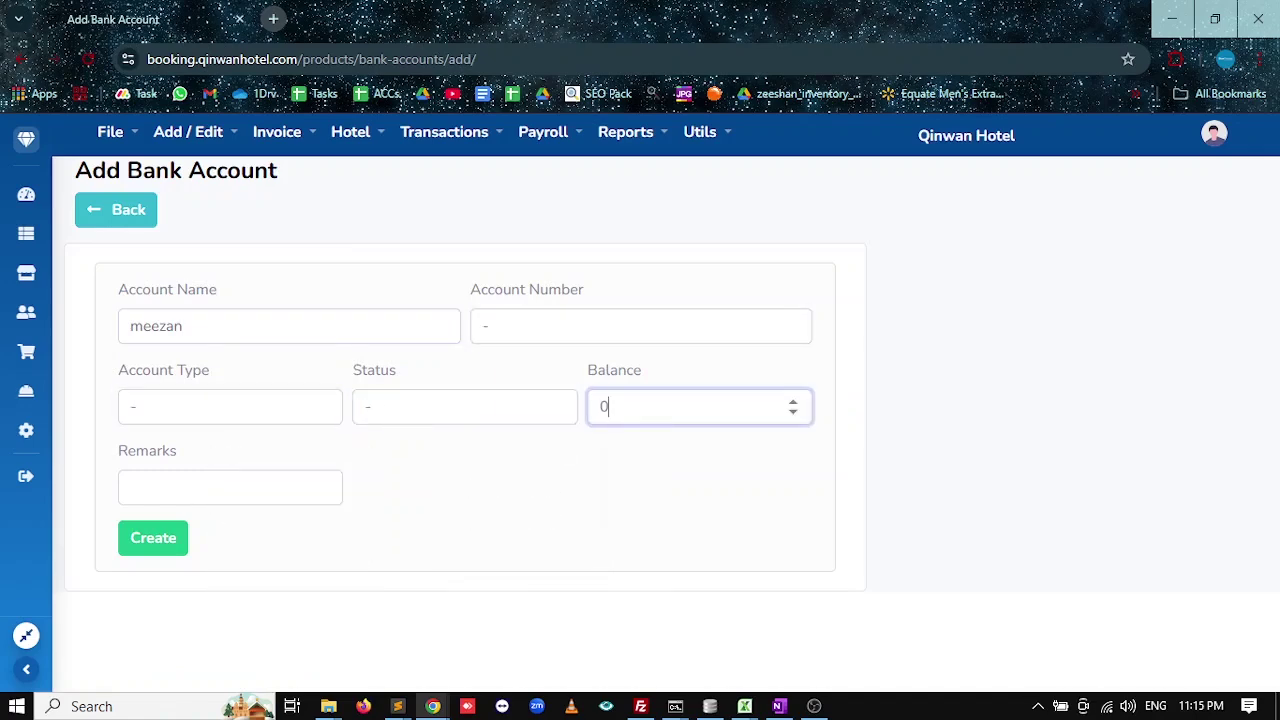
{"action": "left_click", "coordinate": [149, 534]}
Reopen Pre-Booking #1's details from the staff pre-bookings list.
{"action": "left_click", "coordinate": [28, 194]}
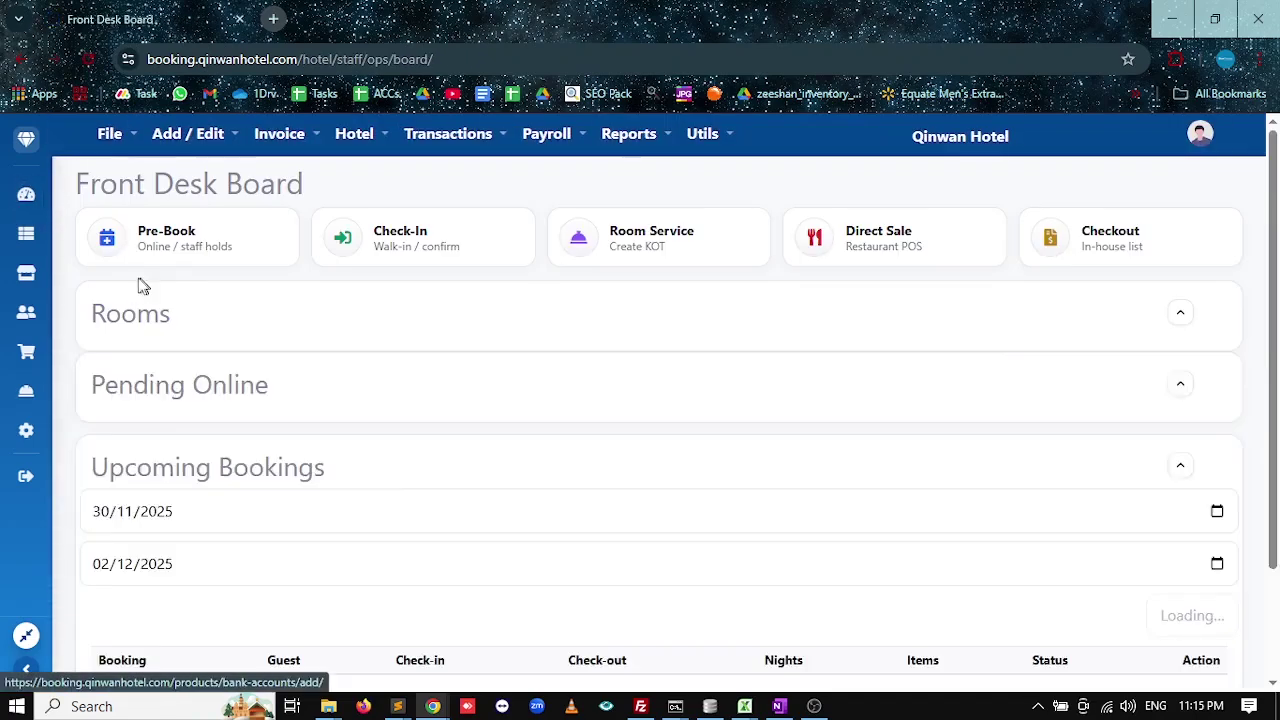
{"action": "left_click", "coordinate": [166, 236]}
{"action": "left_click", "coordinate": [1226, 283]}
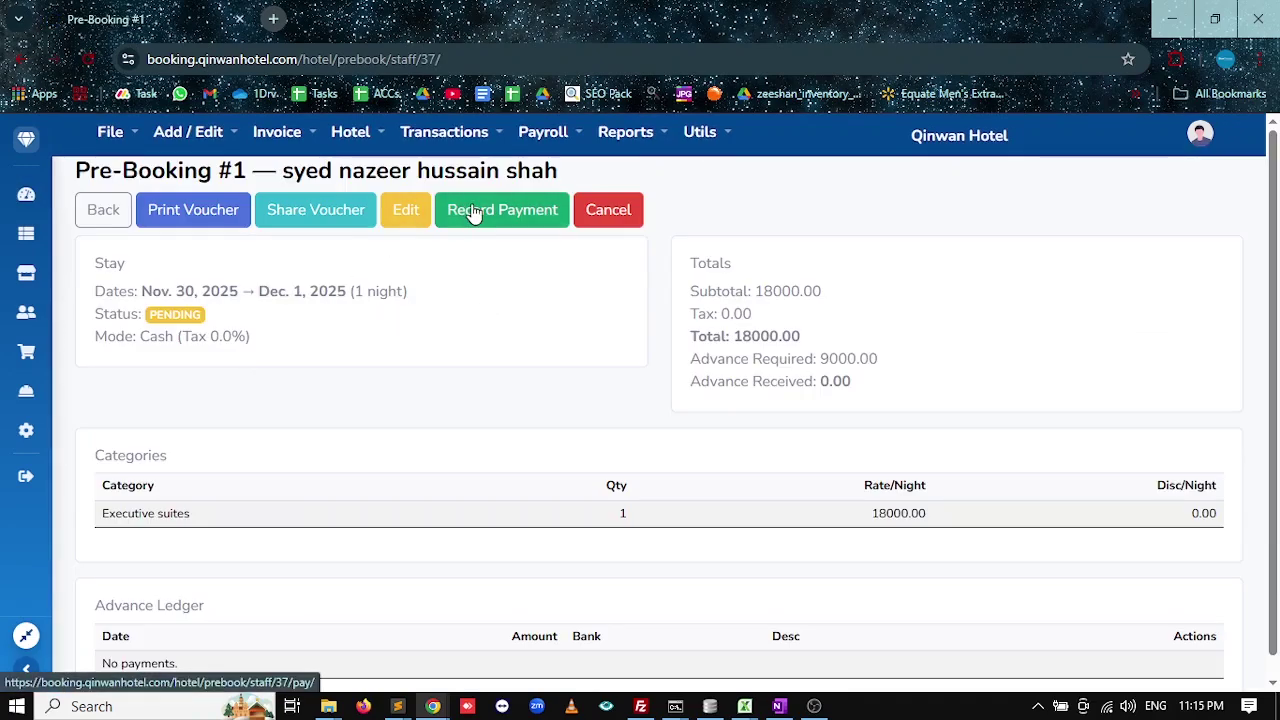
Record a 9000.00 advance via meezan bank with description P/B Advance for Pre-Booking #1.
{"action": "left_click", "coordinate": [474, 215]}
{"action": "left_click", "coordinate": [335, 388]}
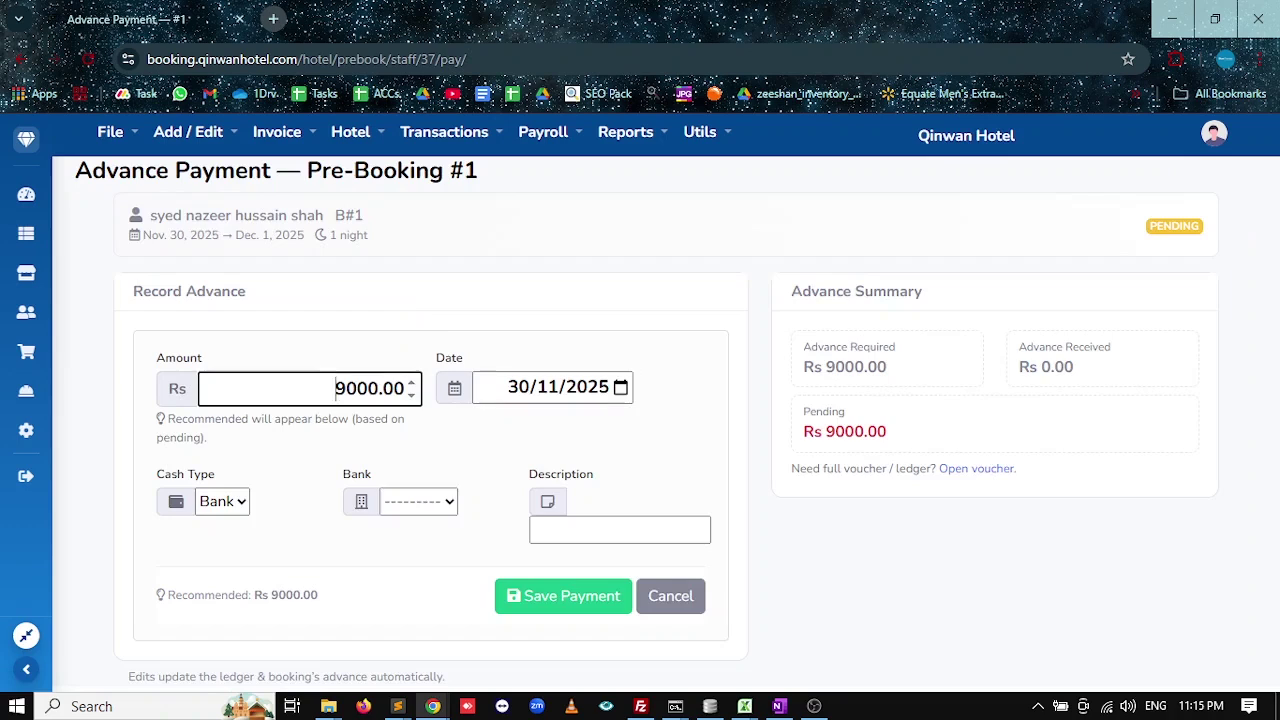
{"action": "left_click_drag", "start_coordinate": [335, 388], "coordinate": [393, 388]}
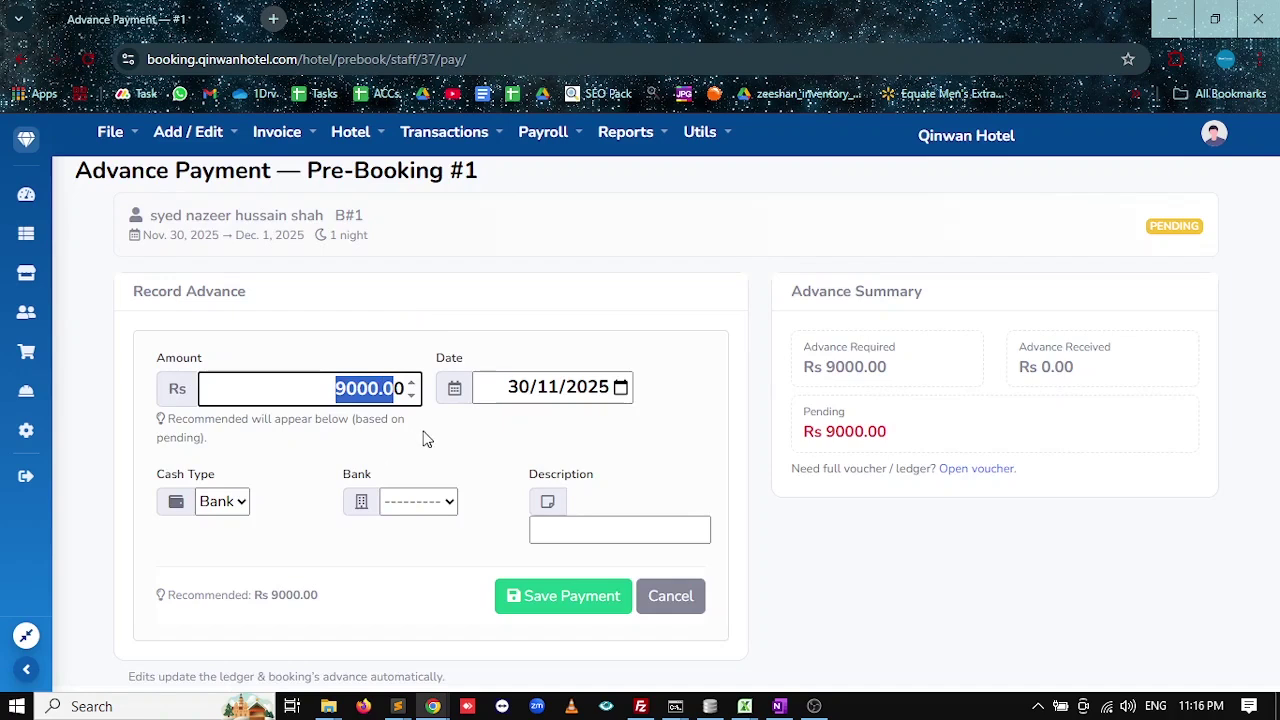
{"action": "left_click", "coordinate": [379, 390]}
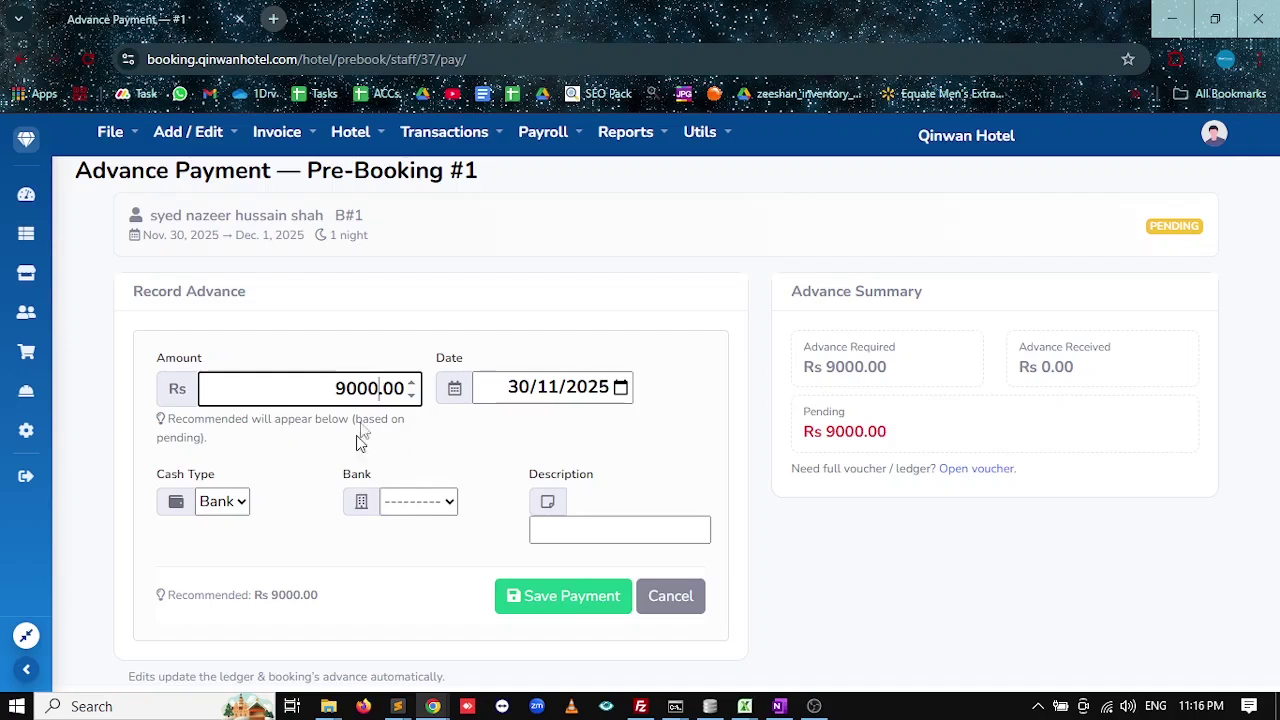
{"action": "left_click", "coordinate": [432, 503]}
{"action": "left_click", "coordinate": [396, 587]}
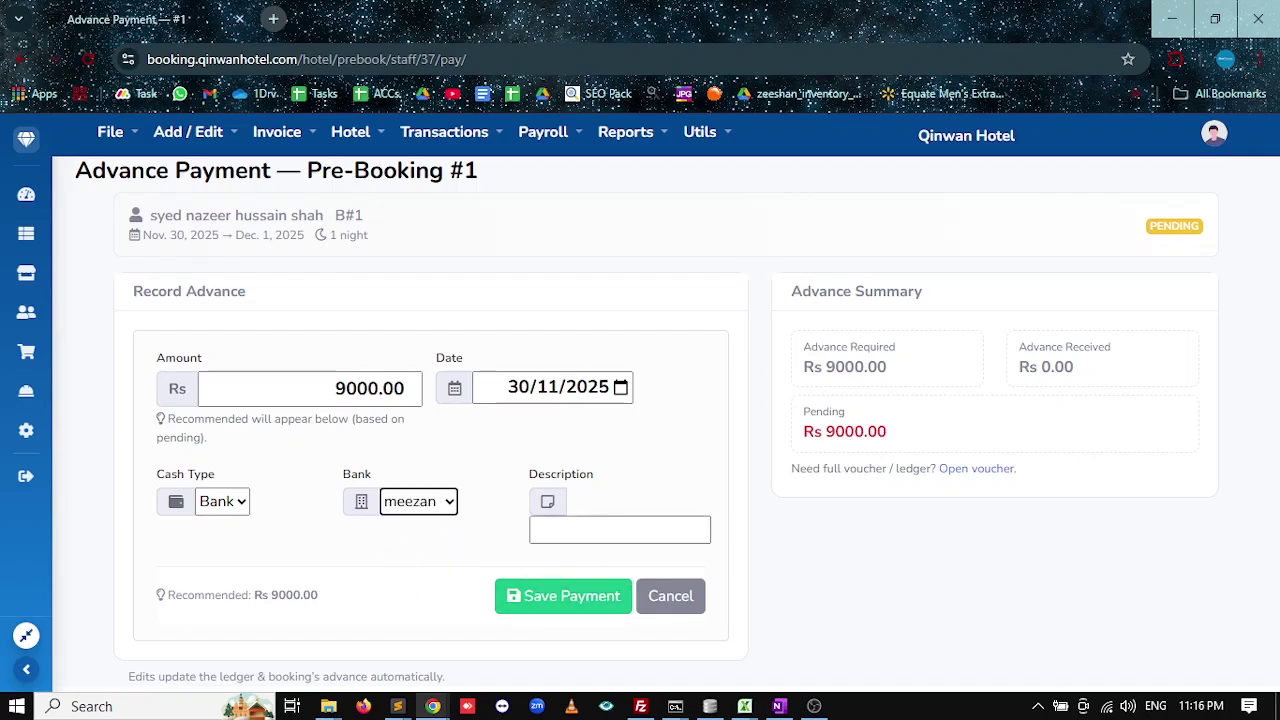
{"action": "left_click", "coordinate": [576, 522]}
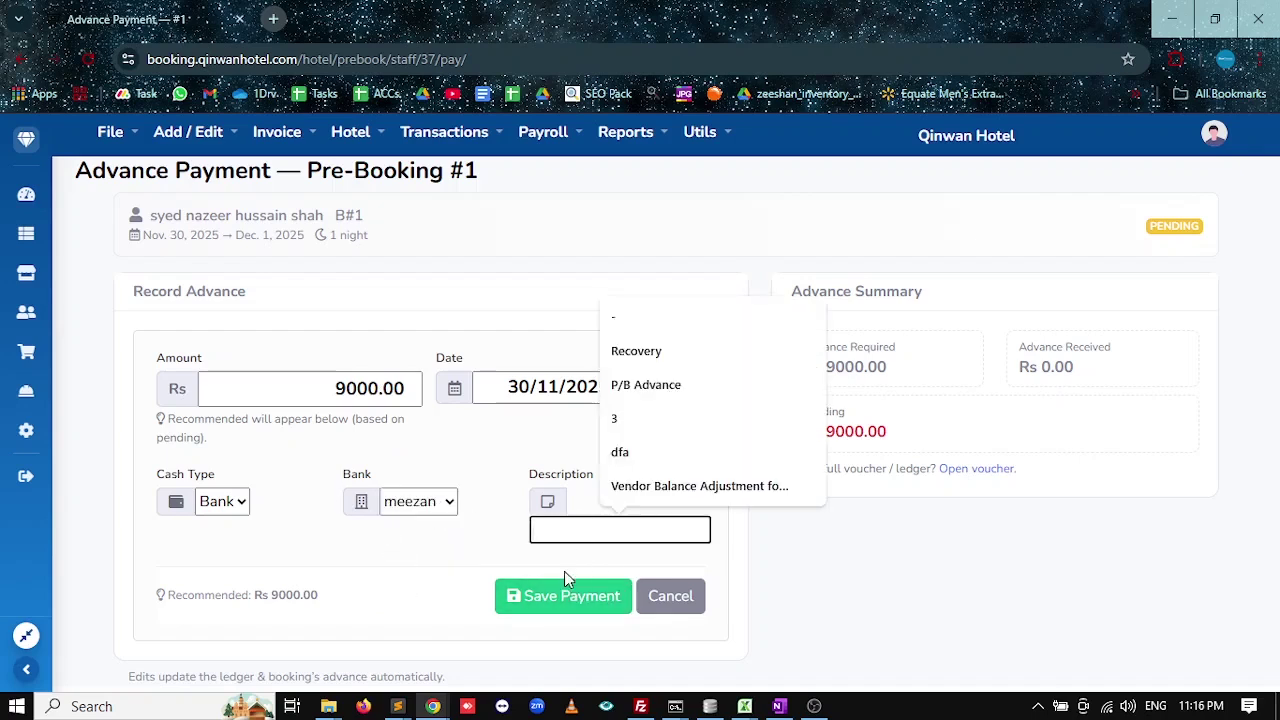
{"action": "left_click", "coordinate": [657, 387]}
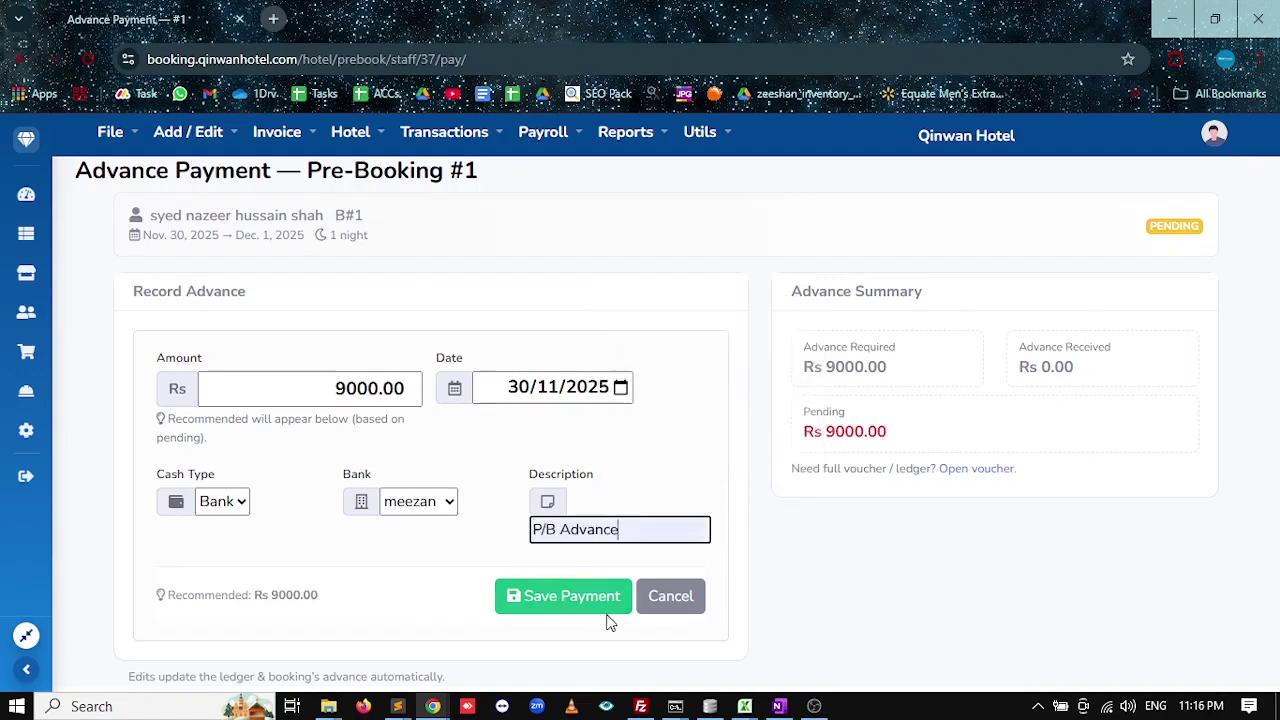
{"action": "left_click", "coordinate": [561, 600]}
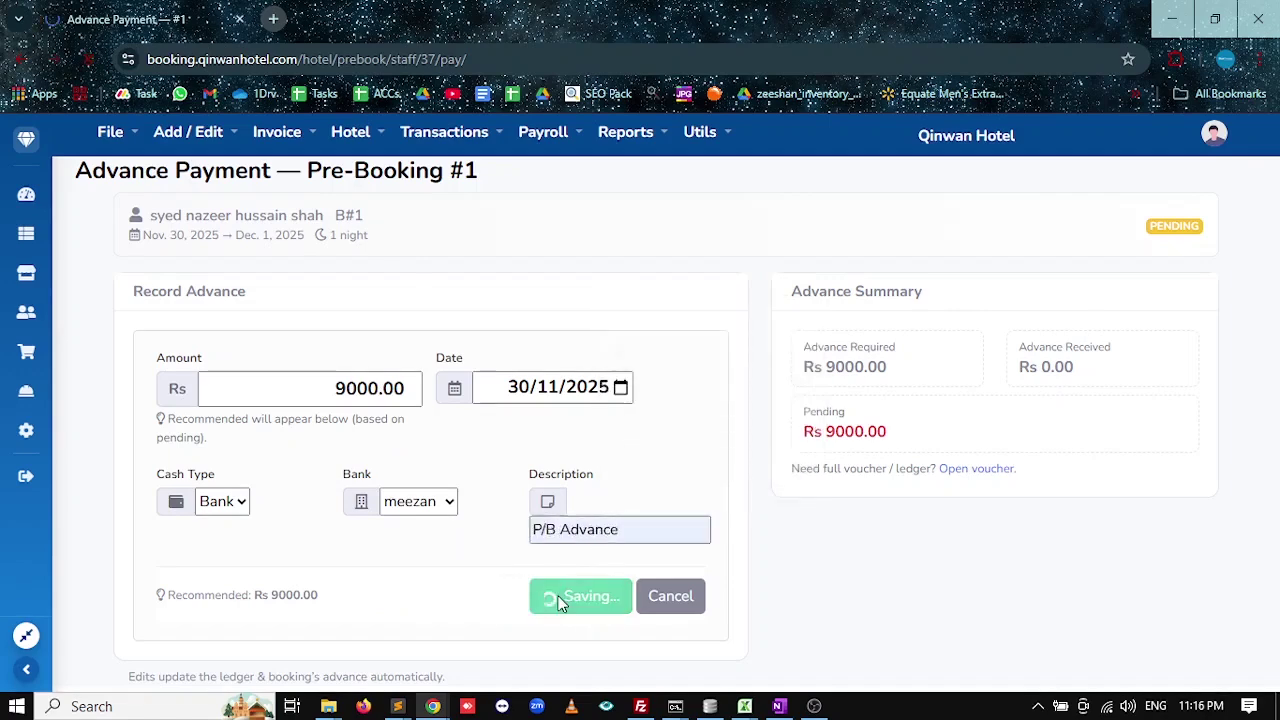
{"action": "scroll", "coordinate": [558, 603], "scroll_direction": "down", "scroll_amount": 1}
{"action": "scroll", "coordinate": [737, 529], "scroll_direction": "up", "scroll_amount": 1}
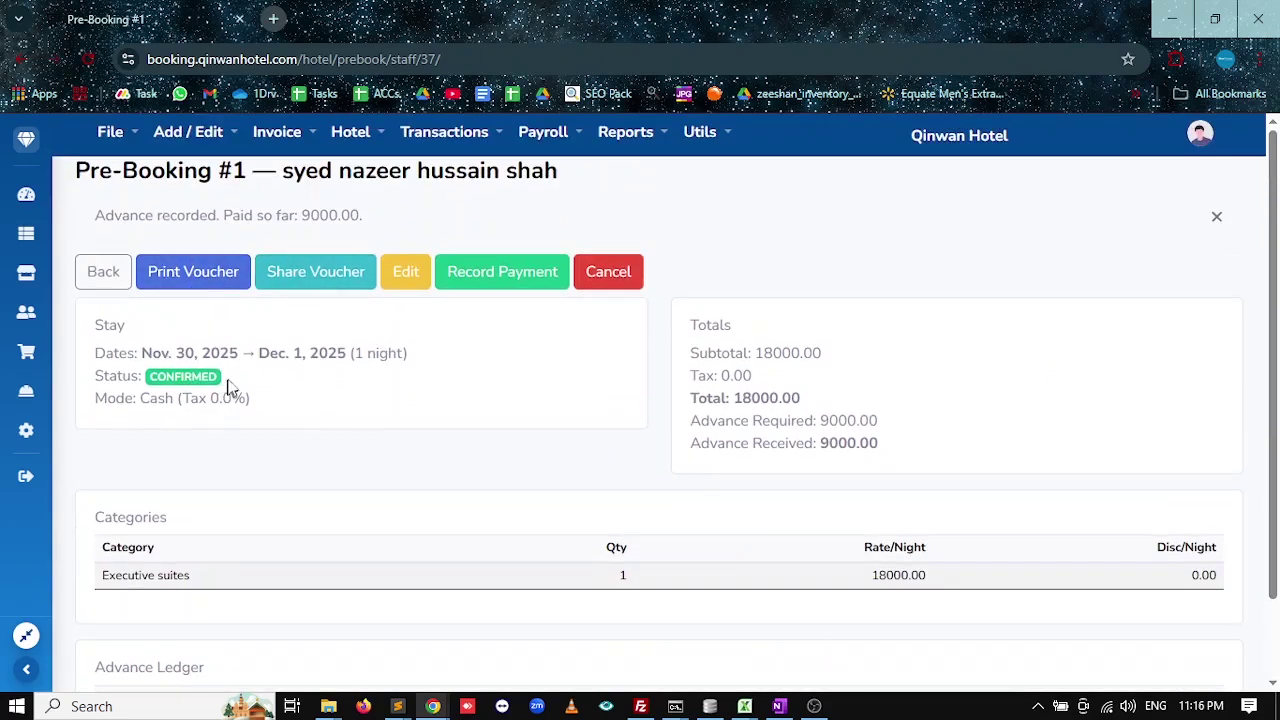
Review the booking's CONFIRMED status and its edit page, then return to the Front Desk Board.
{"action": "left_click_drag", "start_coordinate": [228, 385], "coordinate": [107, 378]}
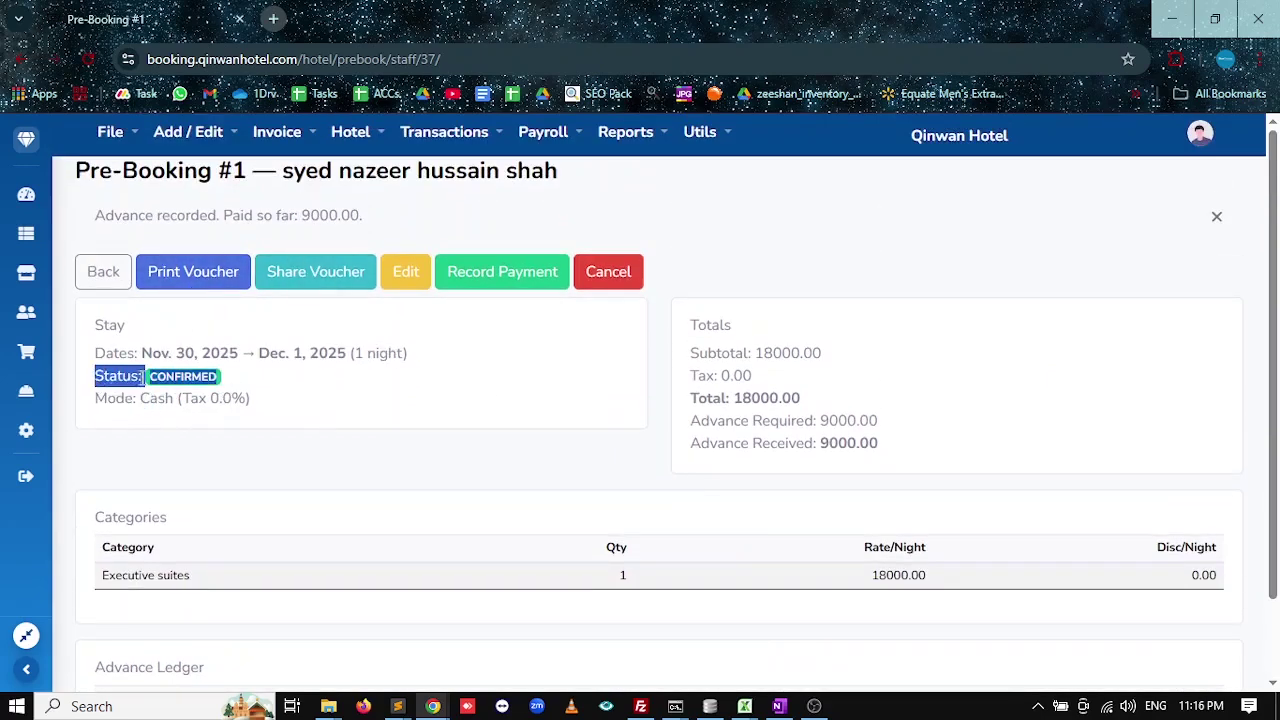
{"action": "left_click", "coordinate": [224, 386]}
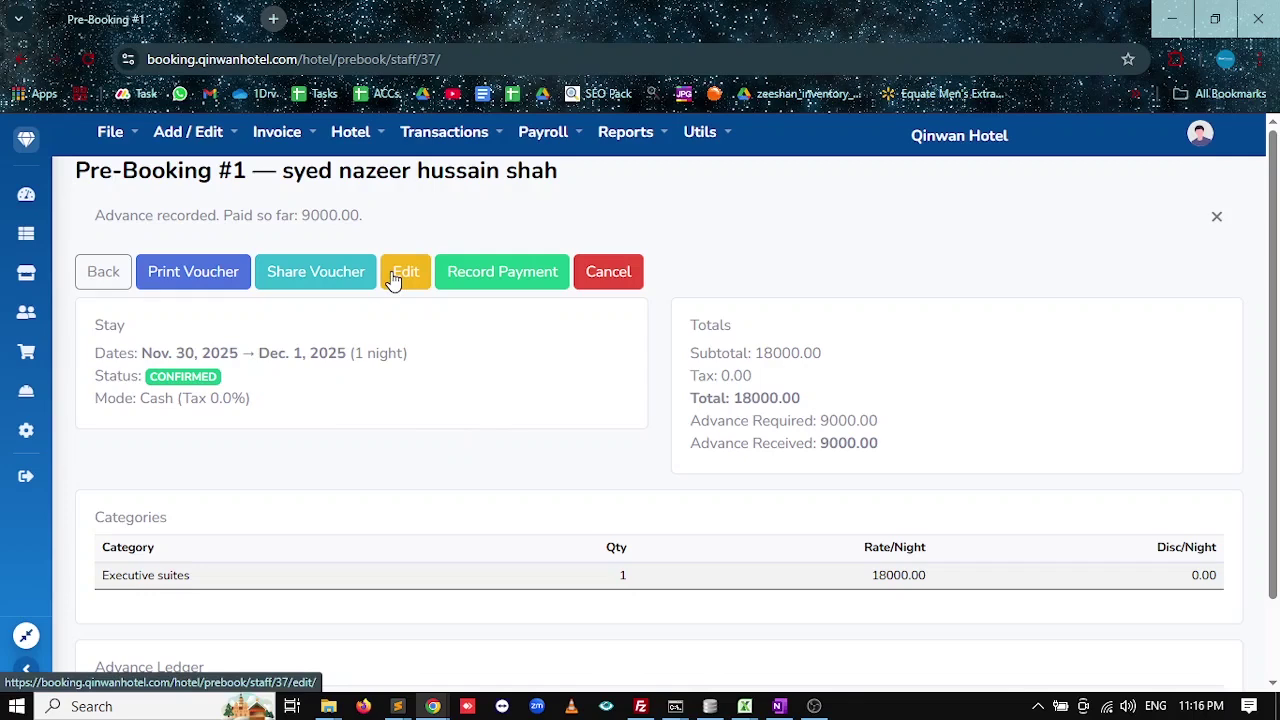
{"action": "left_click", "coordinate": [393, 280]}
{"action": "scroll", "coordinate": [523, 471], "scroll_direction": "down", "scroll_amount": 6}
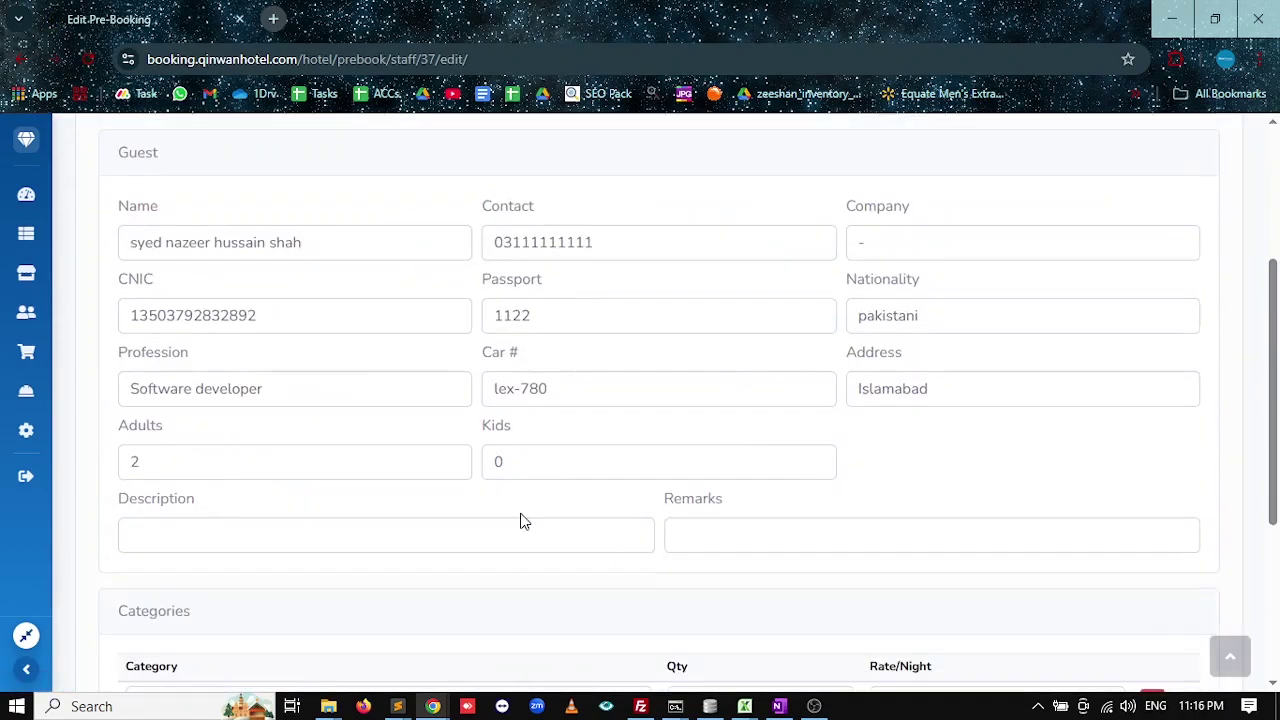
{"action": "scroll", "coordinate": [500, 520], "scroll_direction": "up", "scroll_amount": 10}
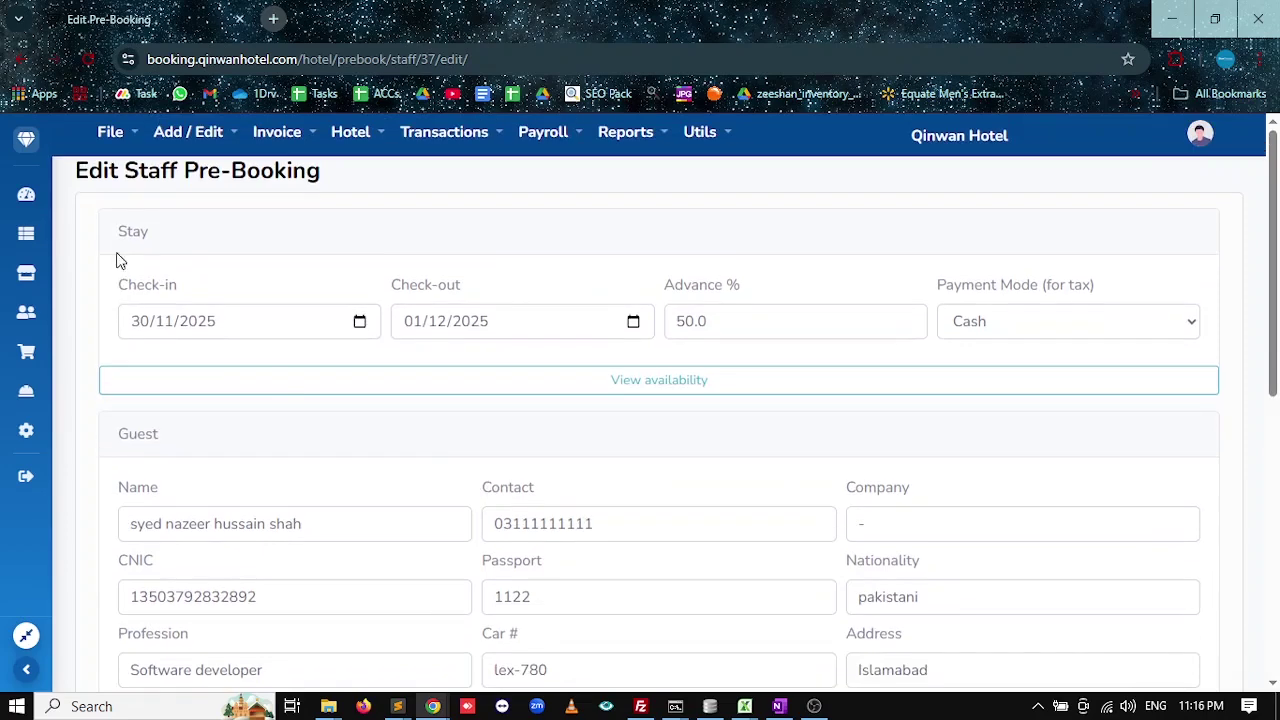
{"action": "left_click", "coordinate": [26, 194]}
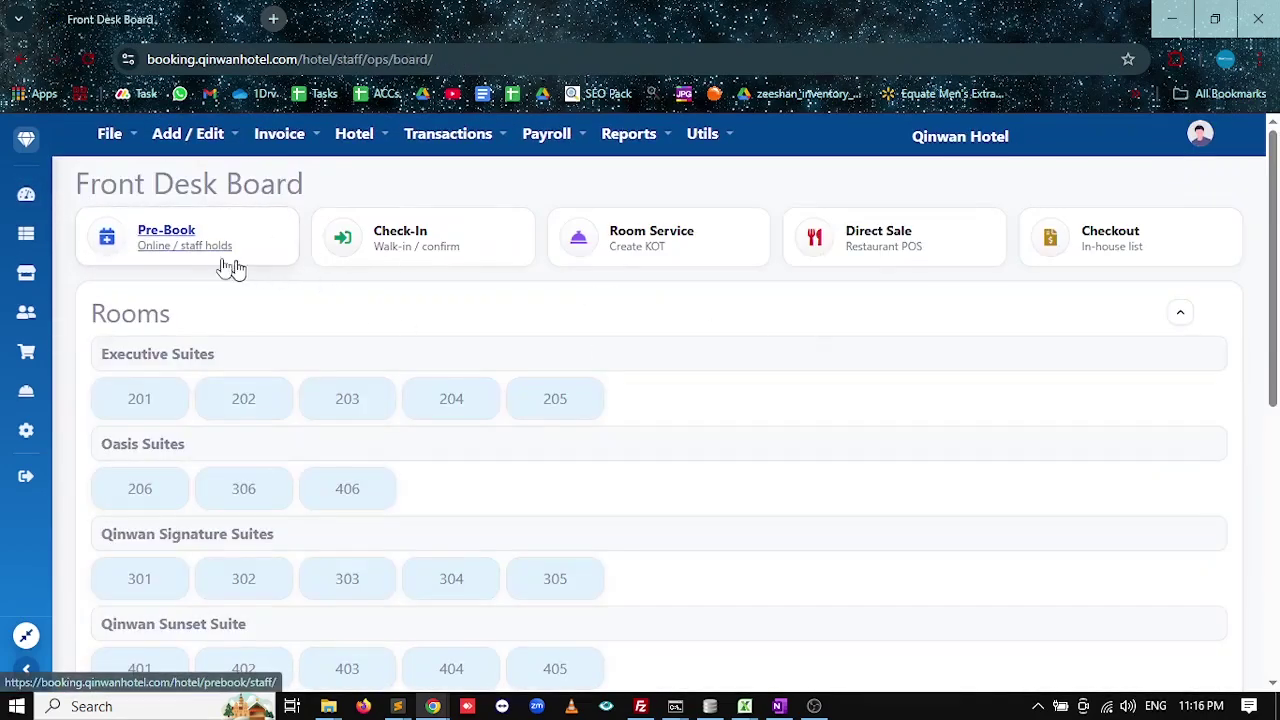
Open Pre-Booking #1 from the Pre-Book list, then go back to the Front Desk Board.
{"action": "left_click", "coordinate": [229, 266]}
{"action": "left_click", "coordinate": [1226, 286]}
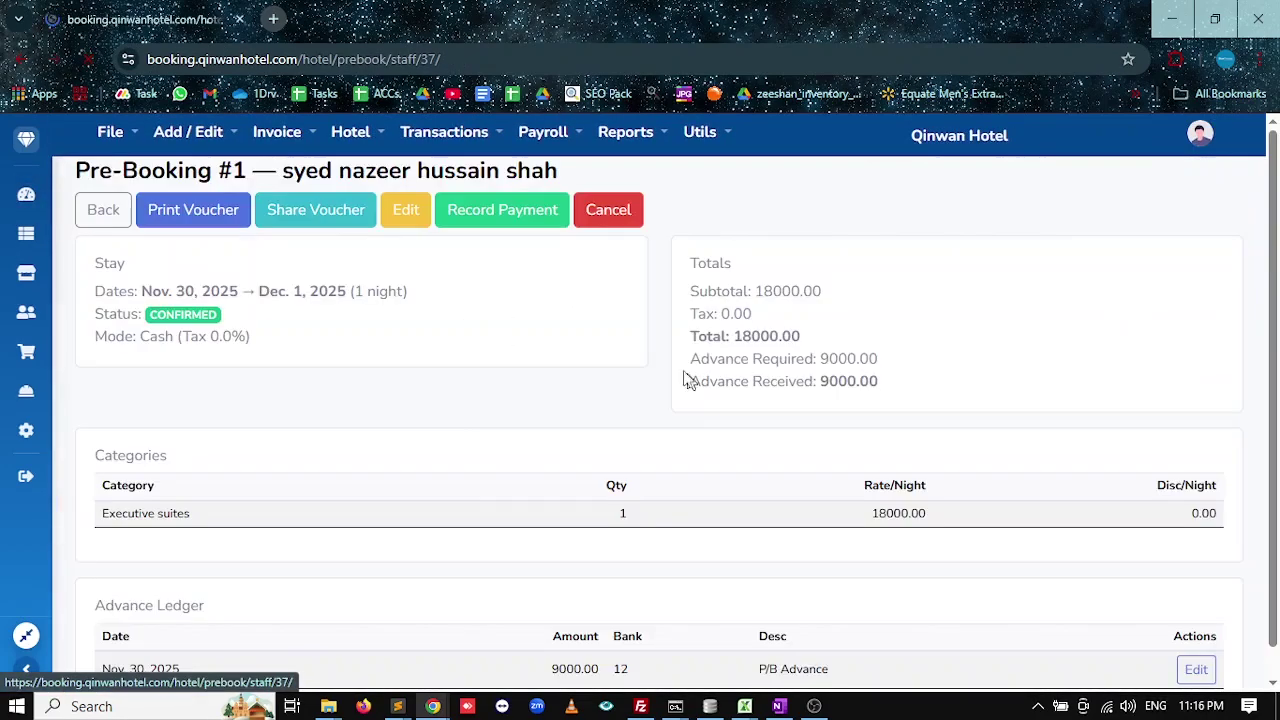
{"action": "left_click", "coordinate": [28, 138]}
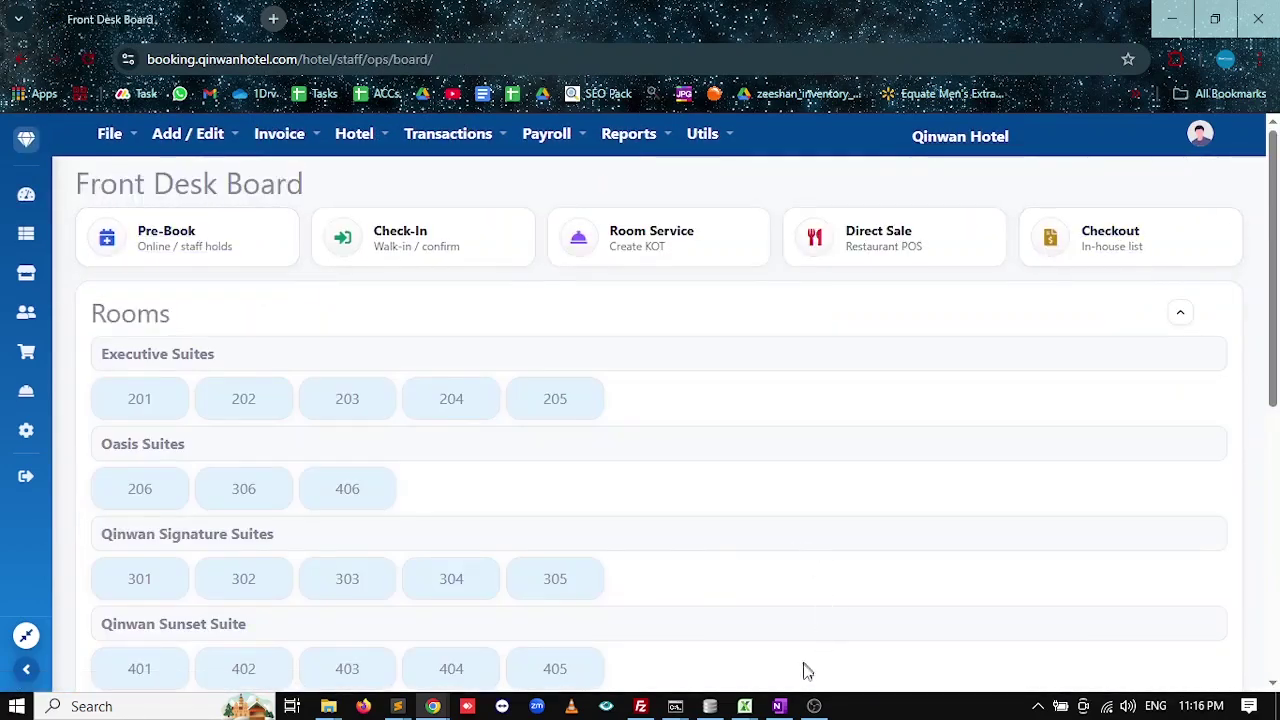
In OneNote, highlight the Staff Pre Booking row from Email Booking Voucher to Confirm in yellow.
{"action": "left_click", "coordinate": [814, 704]}
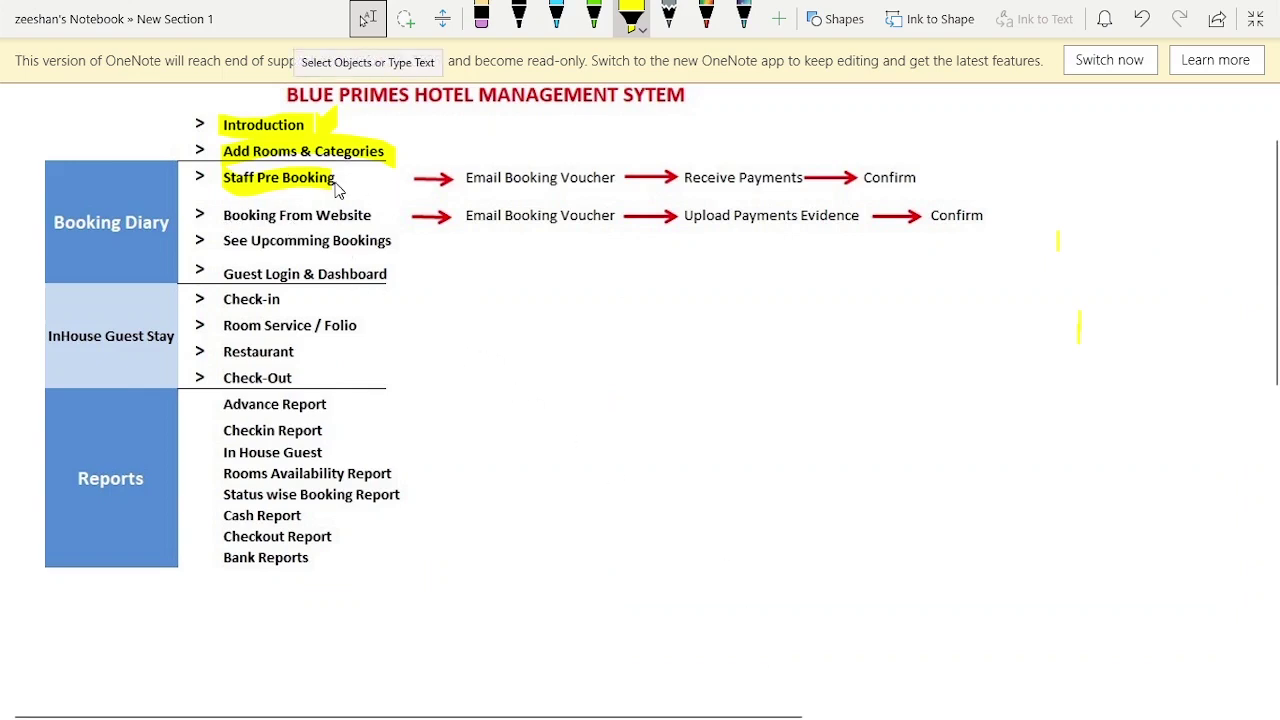
{"action": "mouse_move", "coordinate": [425, 186]}
{"action": "left_mouse_down"}
{"action": "mouse_move", "coordinate": [914, 189]}
{"action": "mouse_move", "coordinate": [478, 193]}
{"action": "left_mouse_up"}
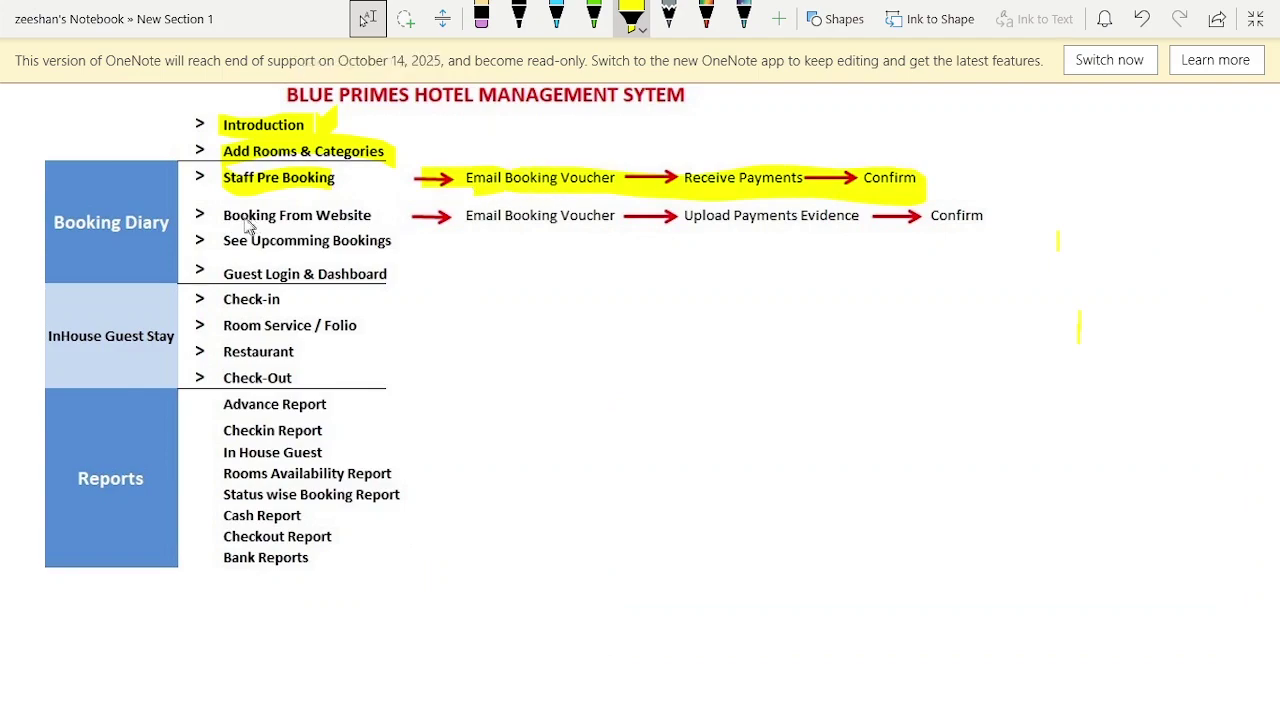
{"action": "key", "text": "alt+Tab"}
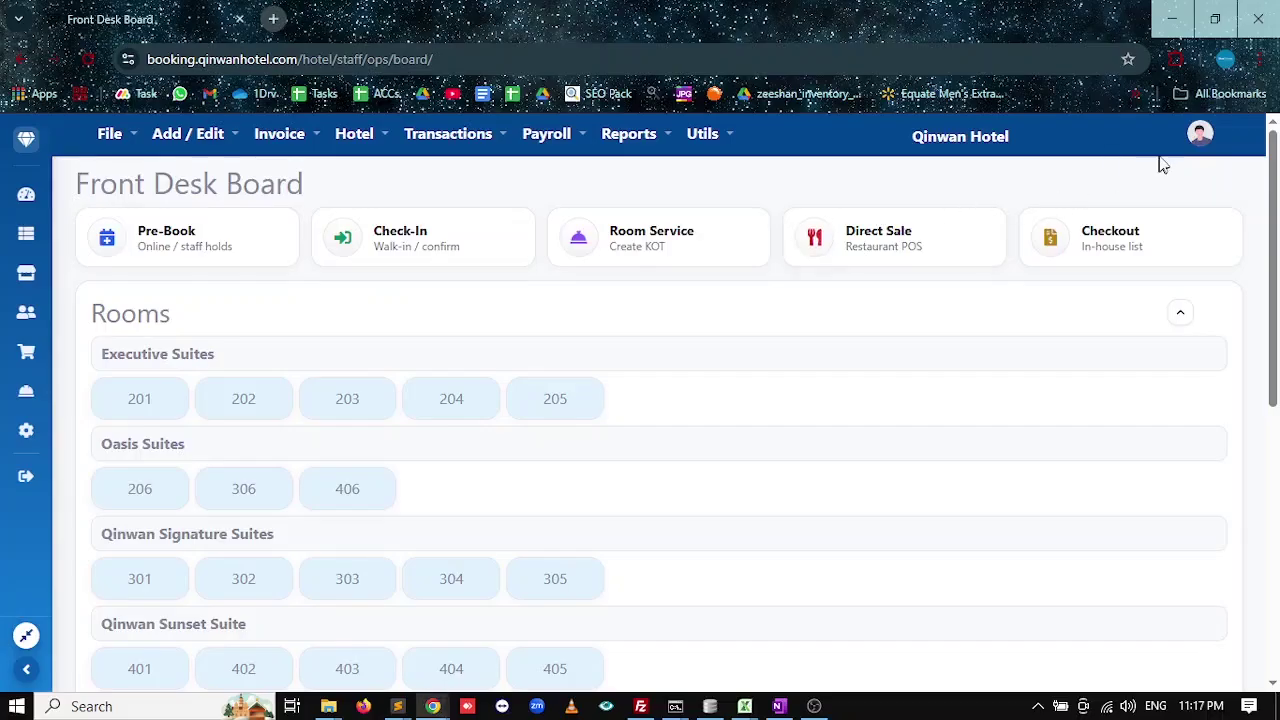
Log out of the staff session from the account menu.
{"action": "left_click", "coordinate": [1195, 138]}
{"action": "left_click", "coordinate": [1216, 183]}
{"action": "left_click", "coordinate": [752, 322]}
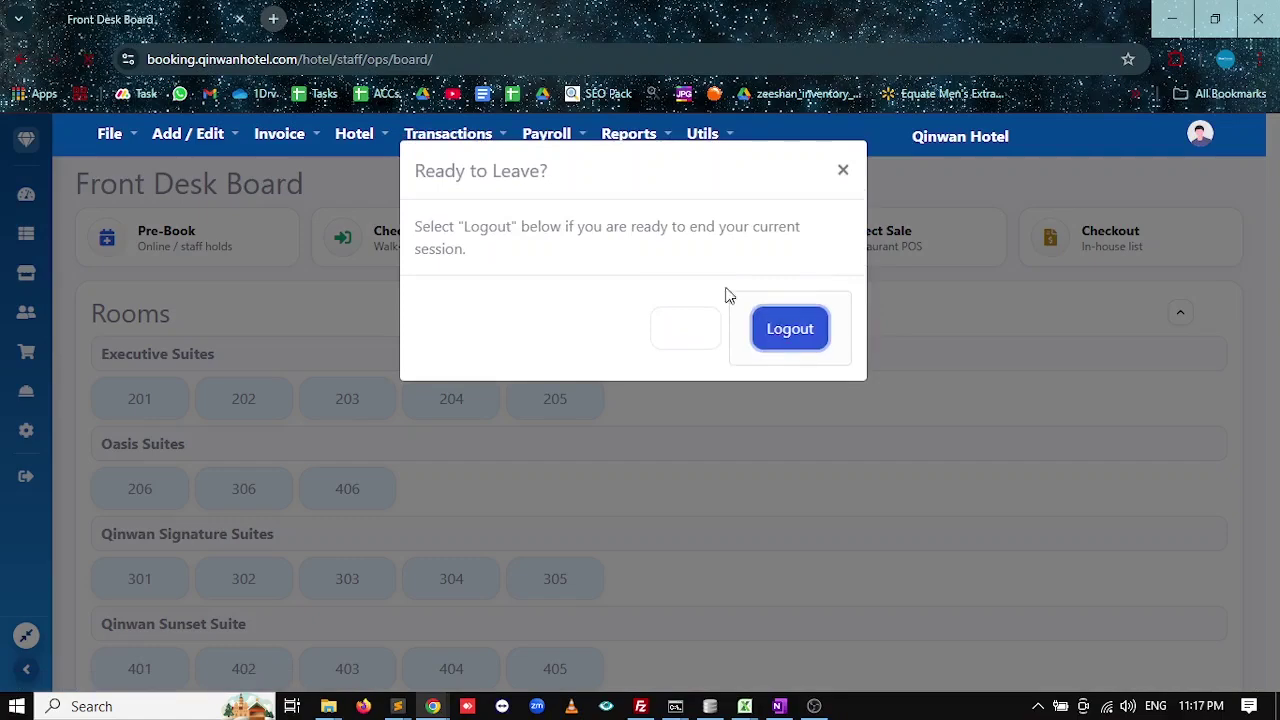
Open qinwanhotel.com in Chrome and search availability for 30/11/2025 to 01/12/2025.
{"action": "key", "text": "alt+Tab"}
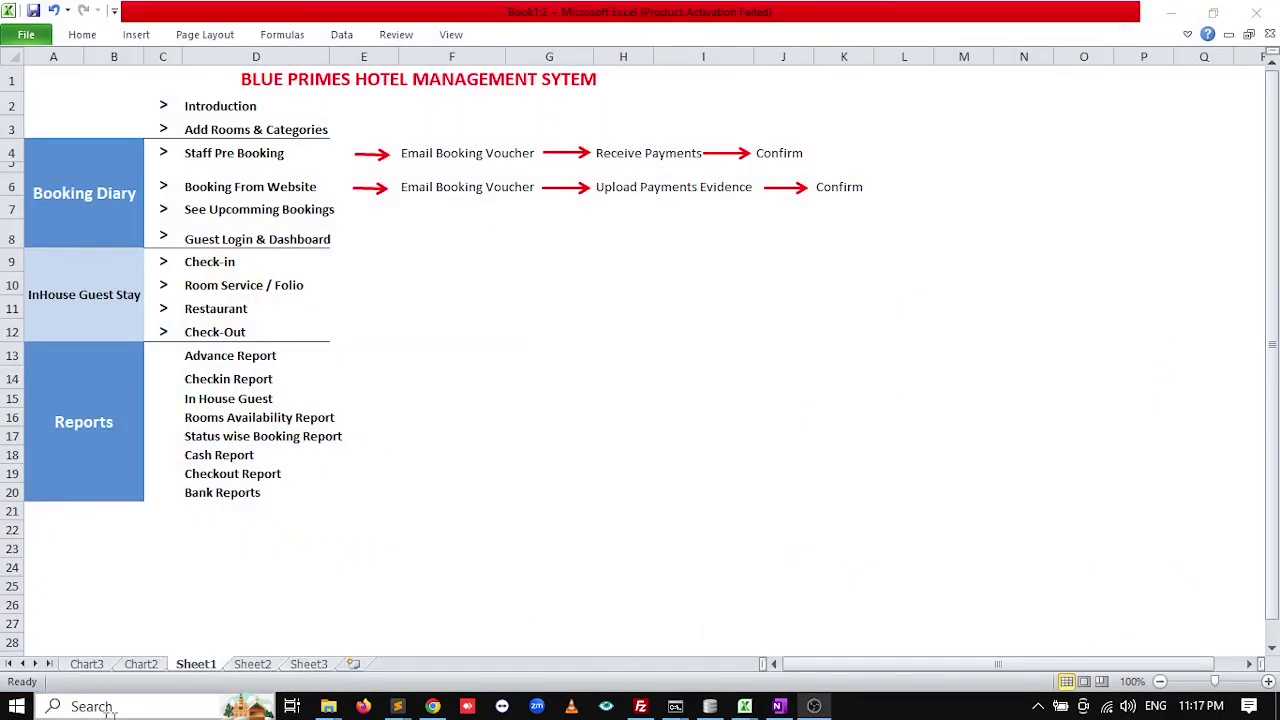
{"action": "left_click", "coordinate": [8, 706]}
{"action": "type", "text": "chro"}
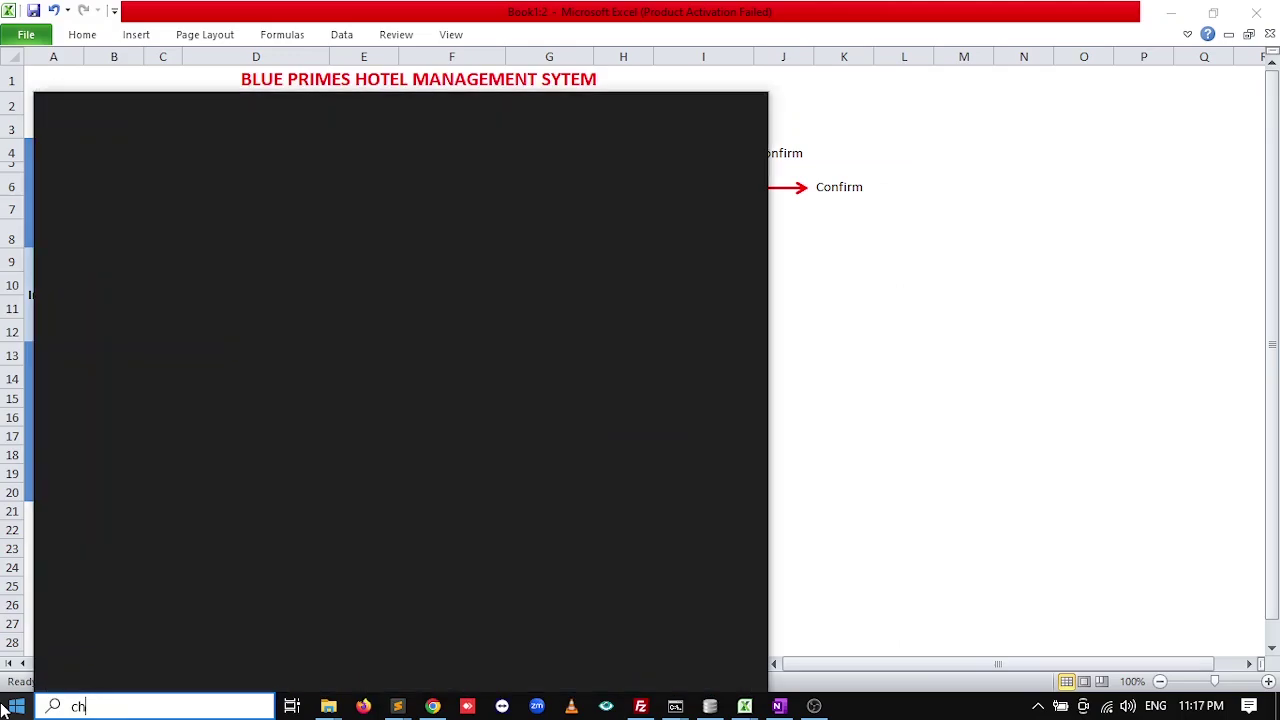
{"action": "key", "text": "Return"}
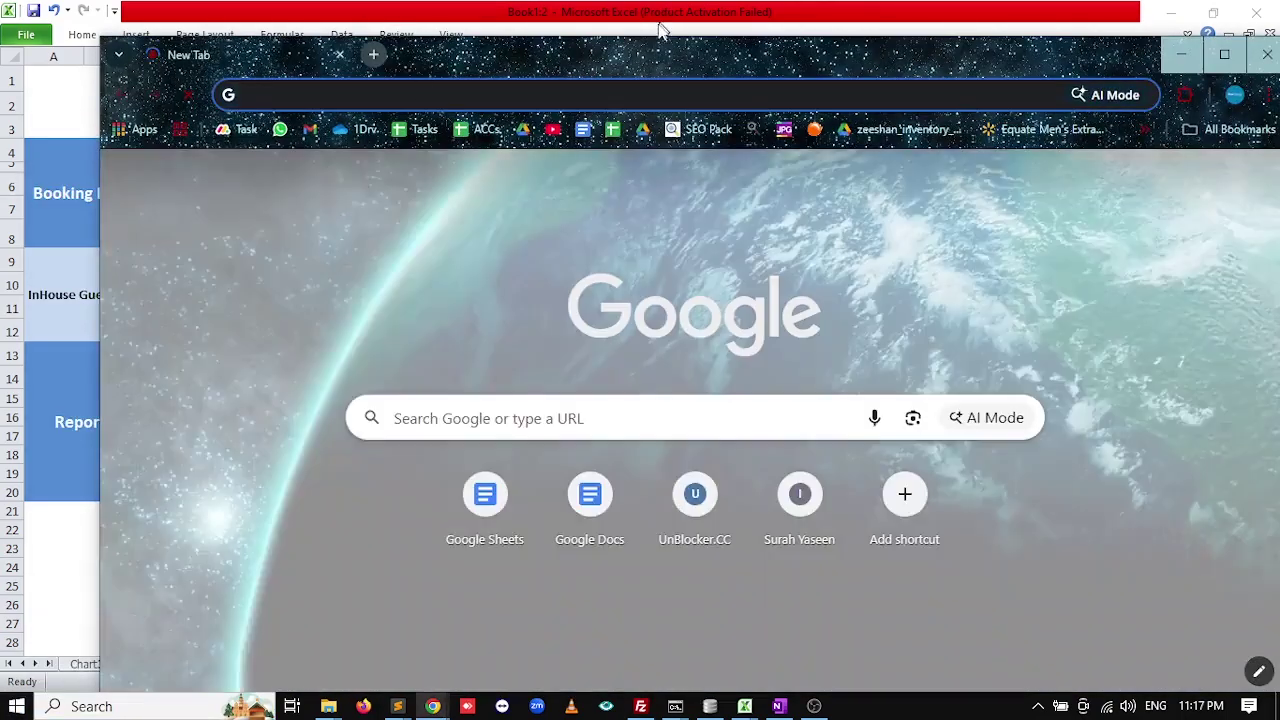
{"action": "type", "text": "qin"}
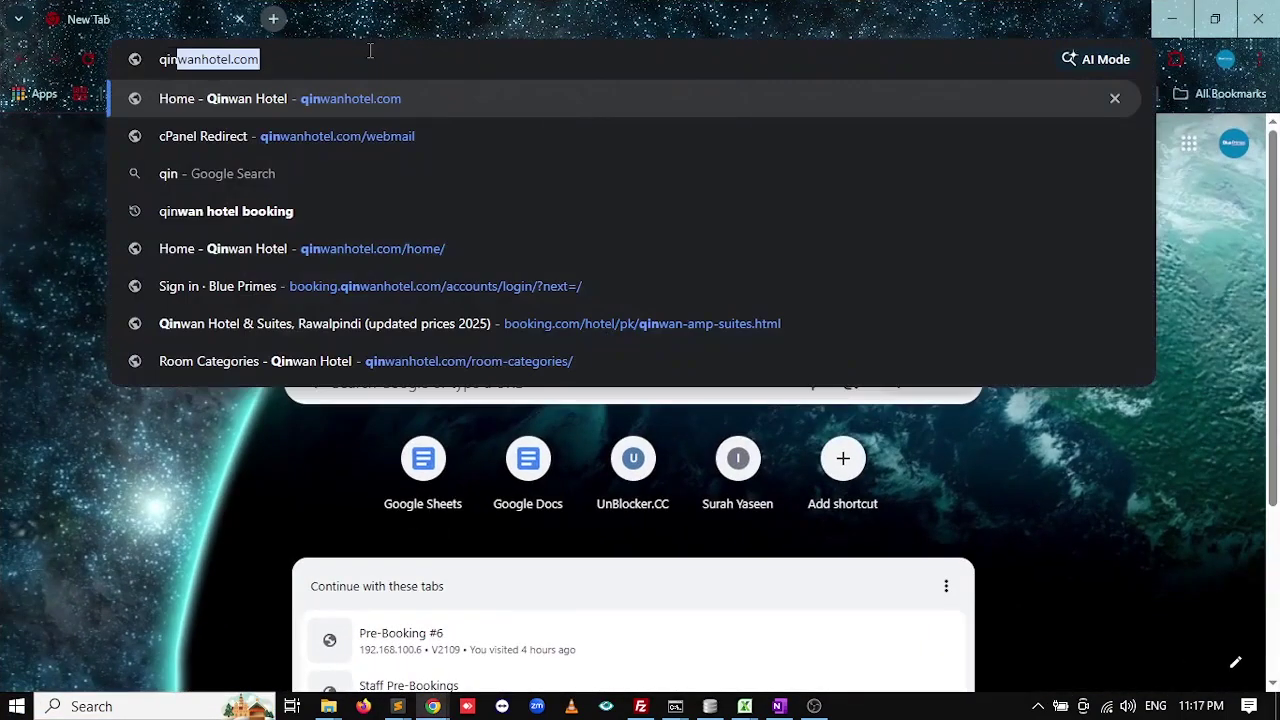
{"action": "key", "text": "Return"}
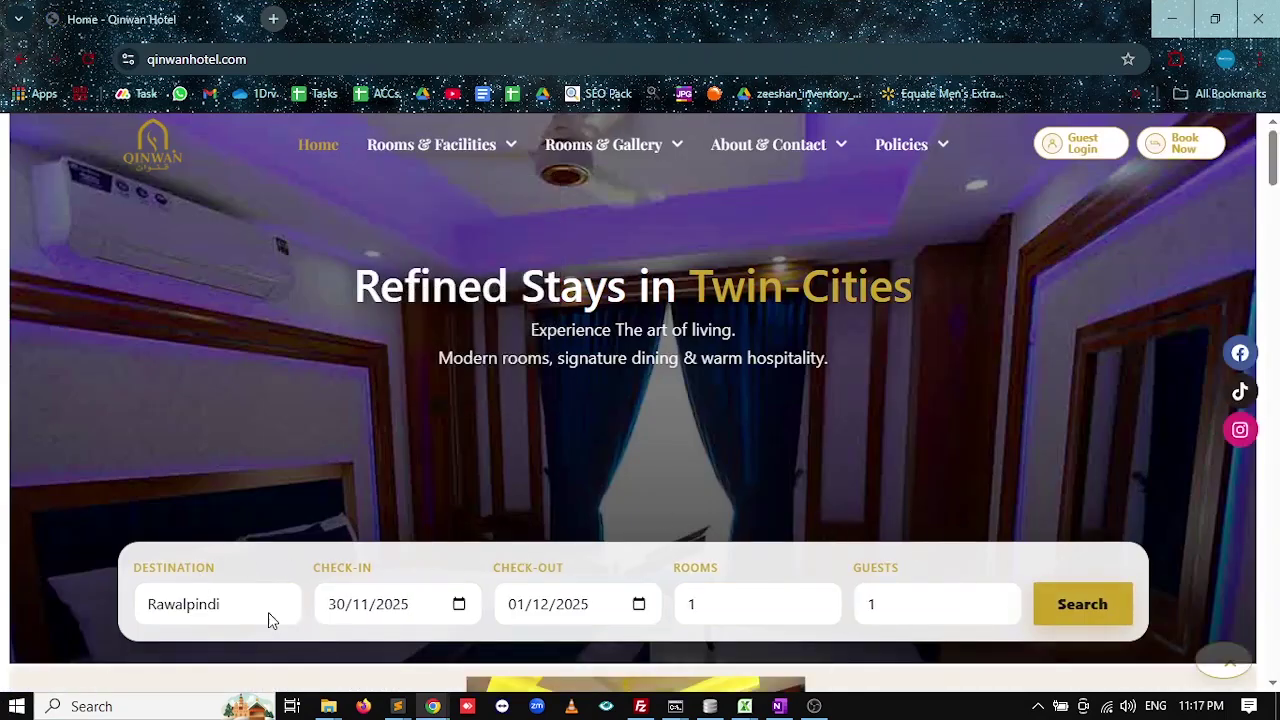
{"action": "left_click", "coordinate": [342, 612]}
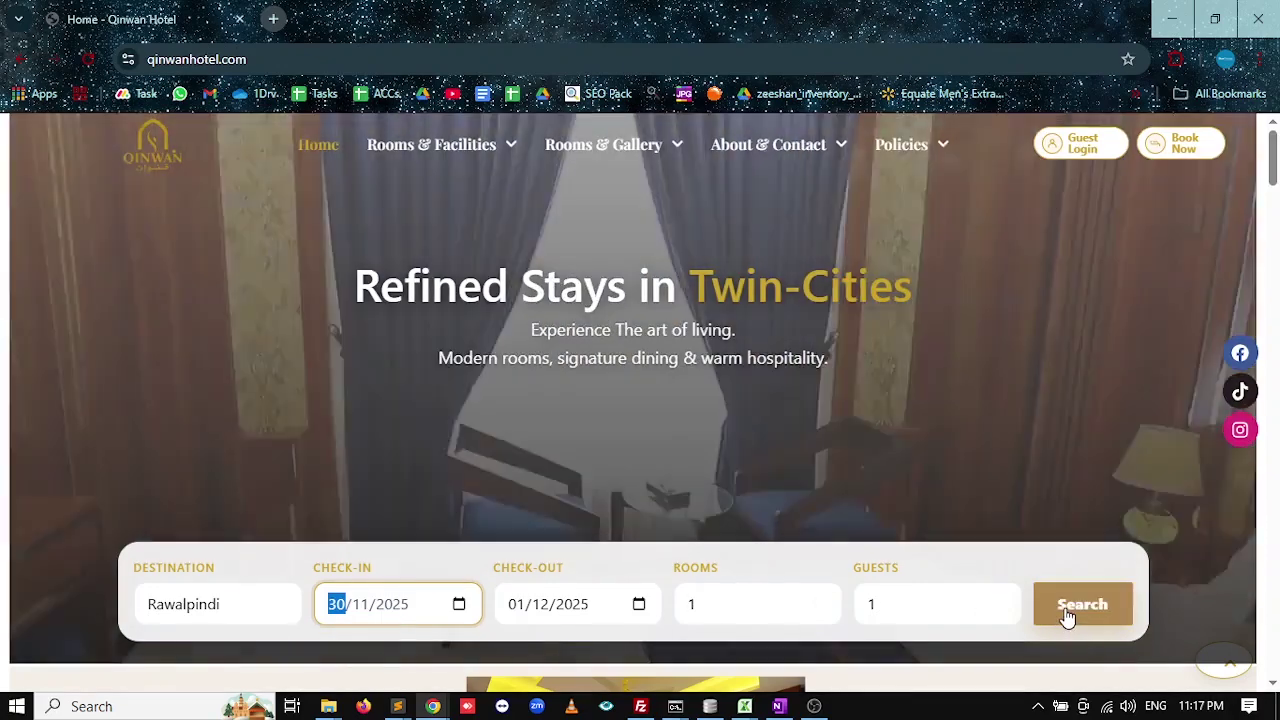
{"action": "left_click", "coordinate": [1067, 617]}
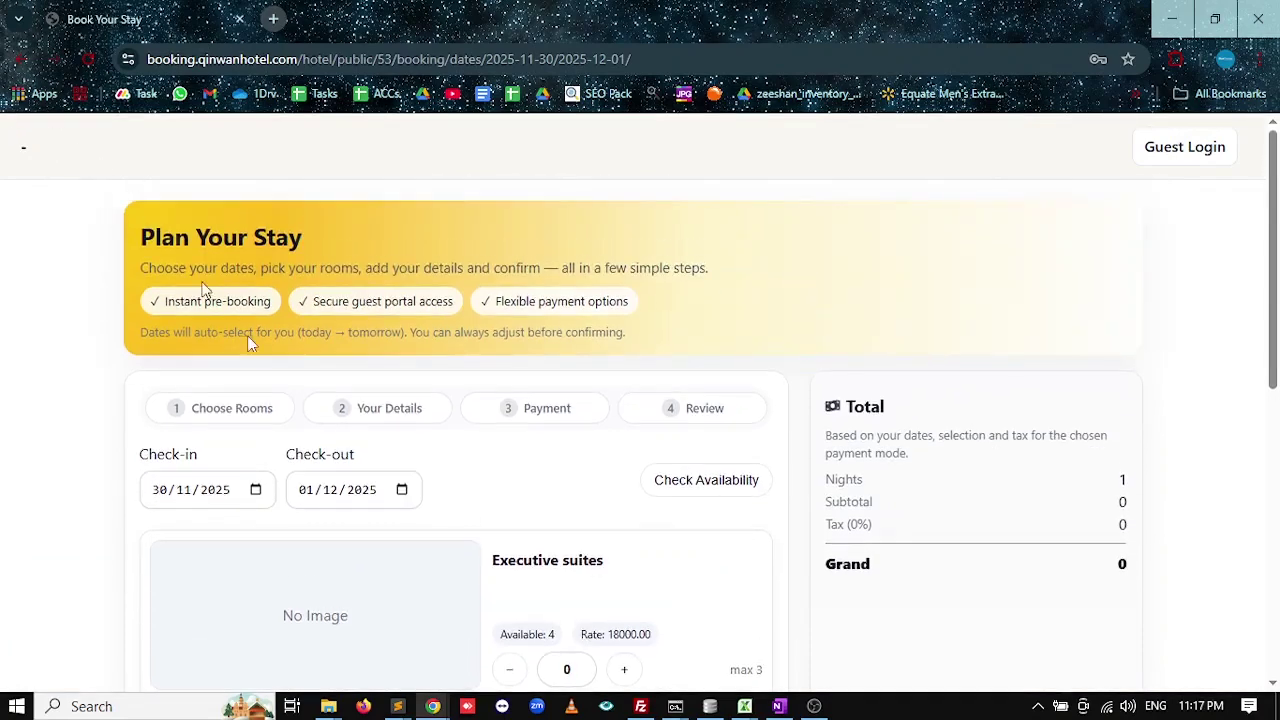
Sign in to booking.qinwanhotel.com in a new tab and go to Room Categories.
{"action": "left_click", "coordinate": [272, 19]}
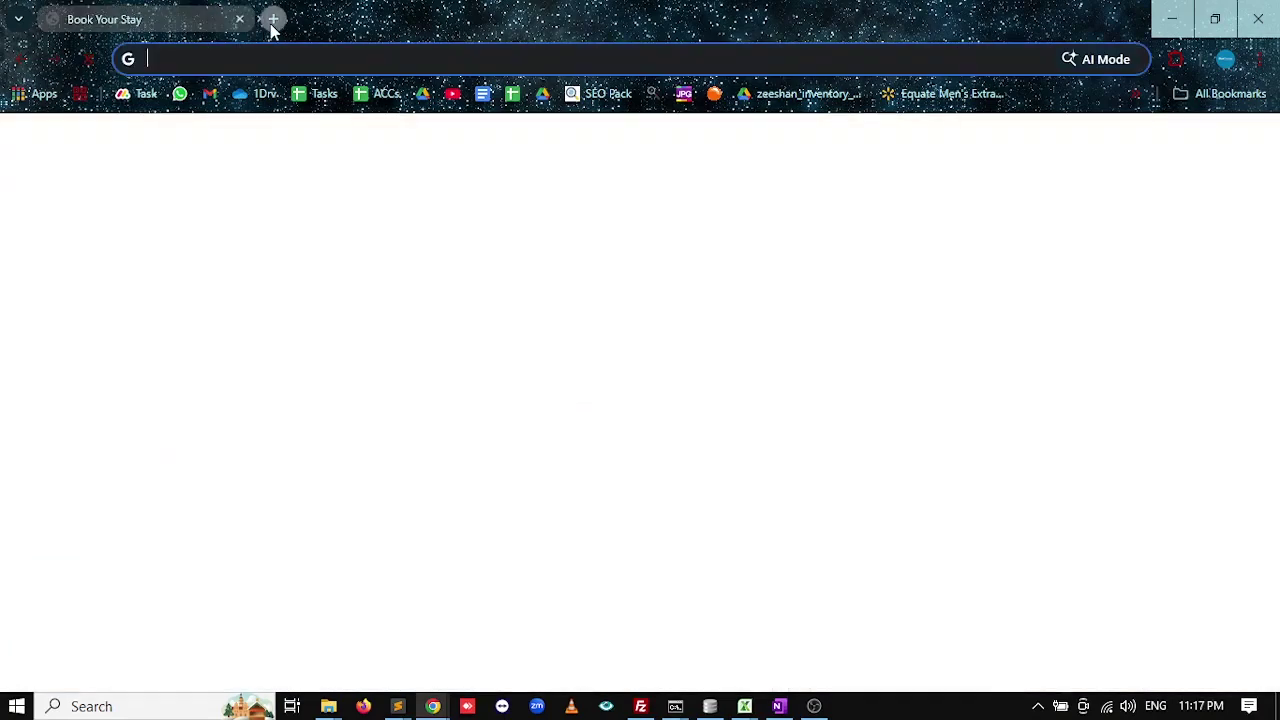
{"action": "type", "text": "booking.qinwanhotel.com"}
{"action": "key", "text": "Return"}
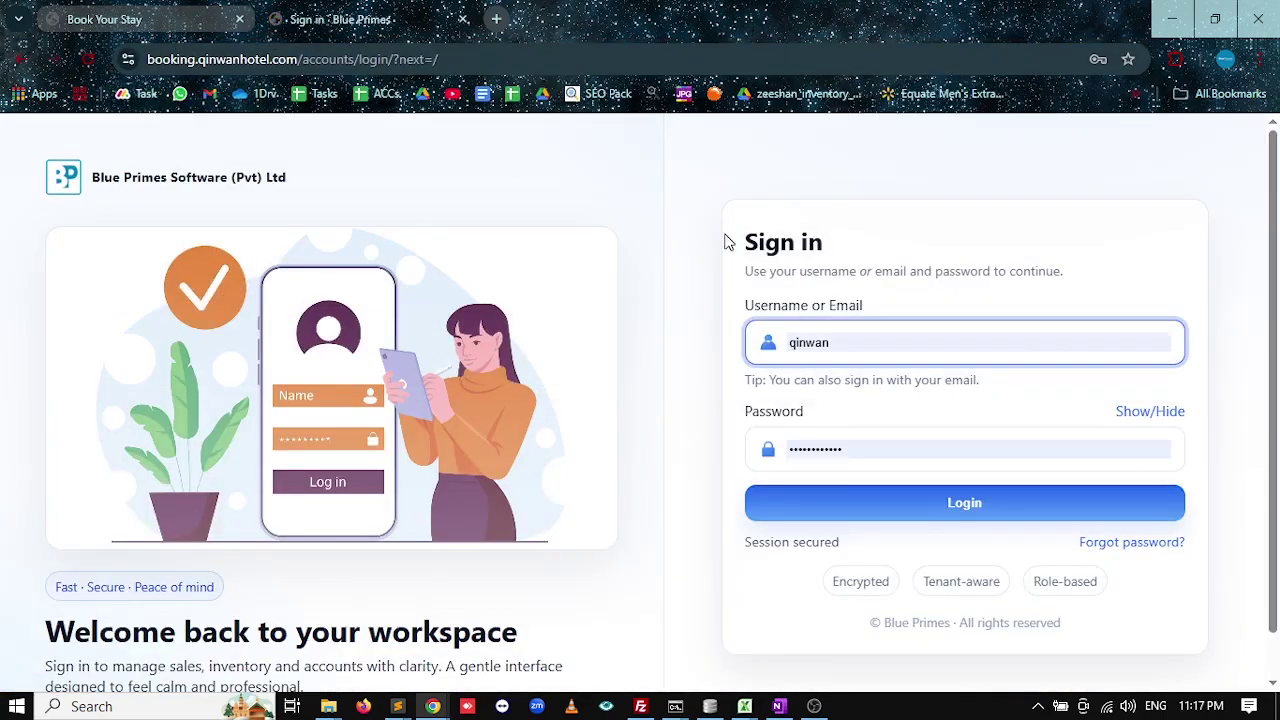
{"action": "left_click", "coordinate": [920, 516]}
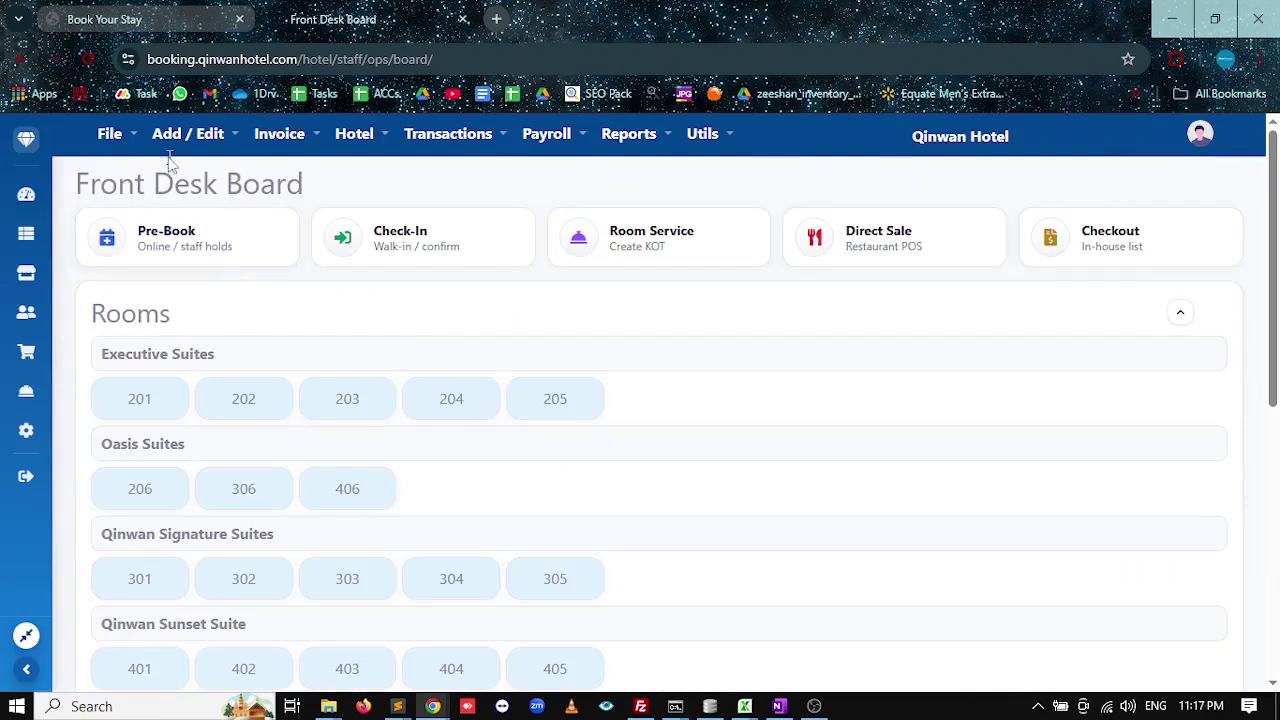
{"action": "left_click", "coordinate": [188, 133]}
{"action": "left_click", "coordinate": [229, 217]}
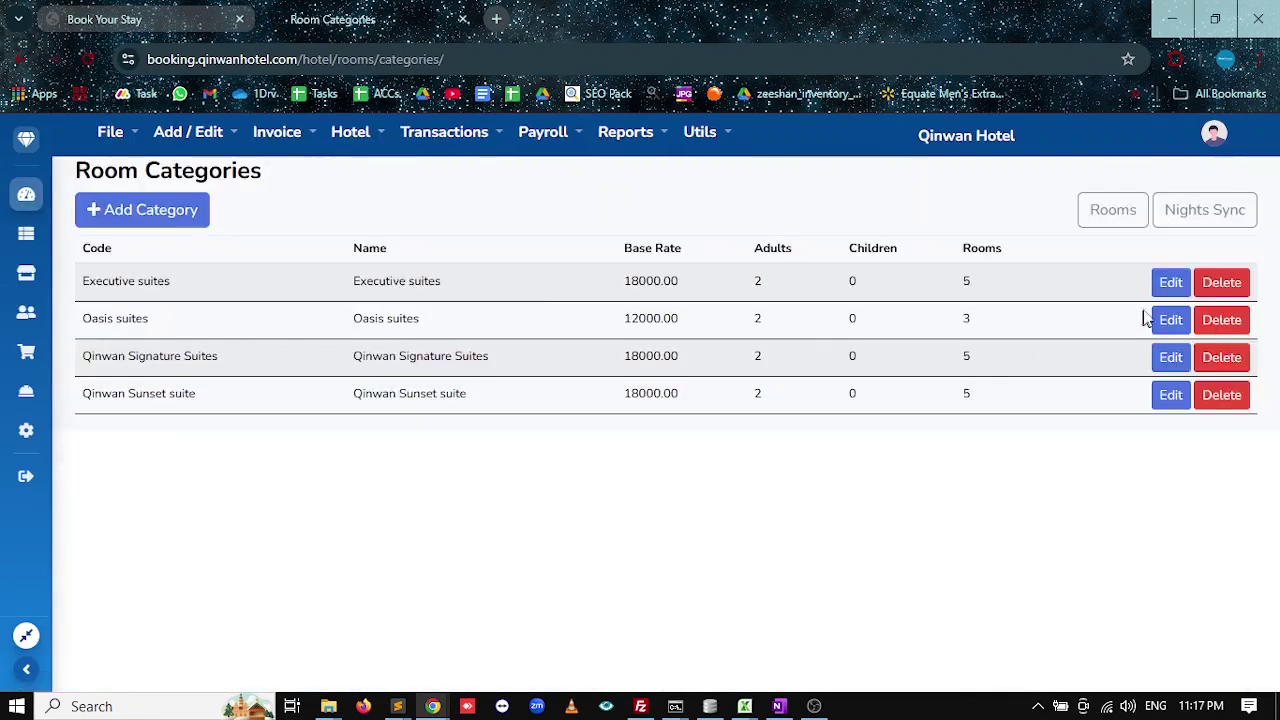
Attach executive suits.jpg to the Executive suites category and save.
{"action": "left_click", "coordinate": [1163, 284]}
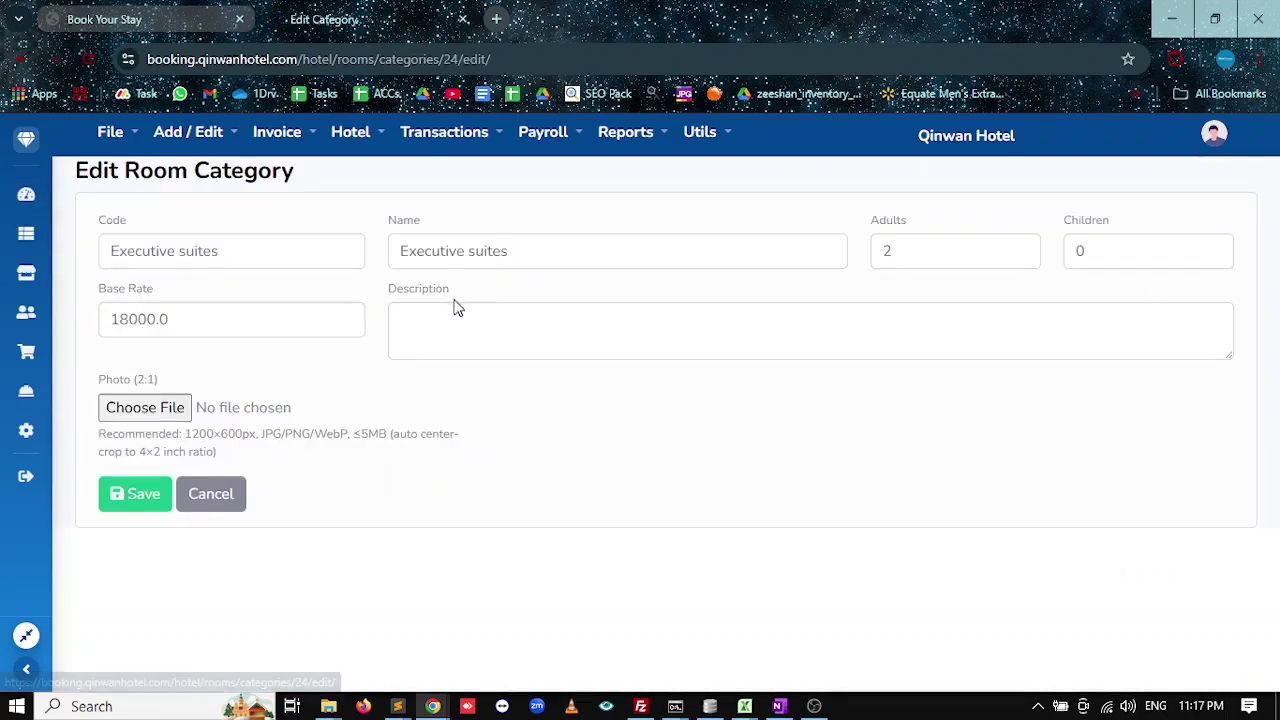
{"action": "left_click", "coordinate": [144, 408]}
{"action": "left_click", "coordinate": [84, 239]}
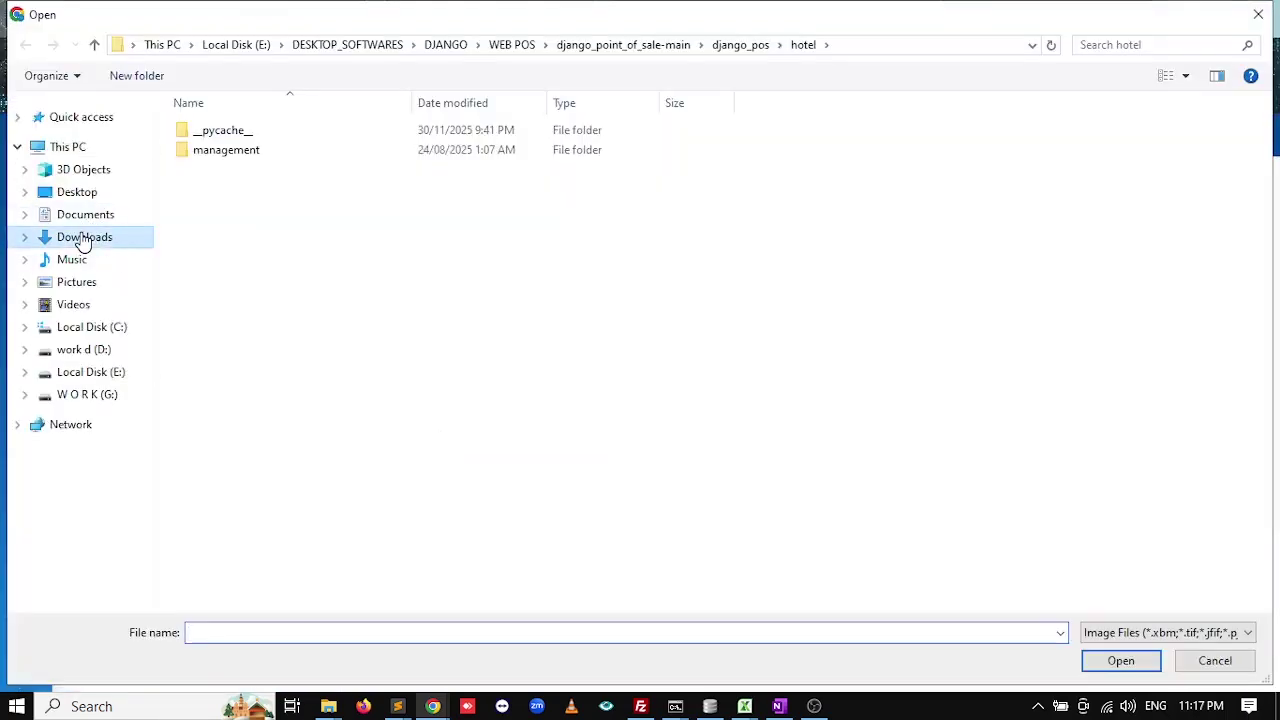
{"action": "scroll", "coordinate": [380, 409], "scroll_direction": "down", "scroll_amount": 5}
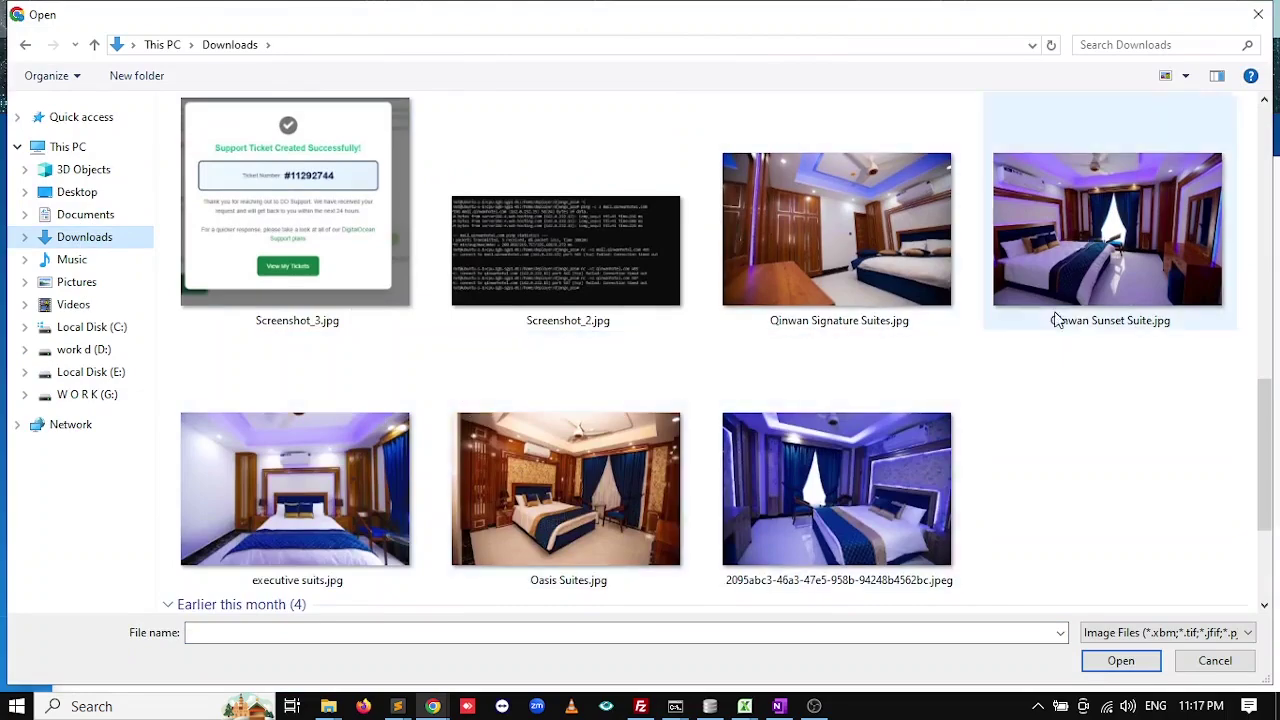
{"action": "double_click", "coordinate": [235, 512]}
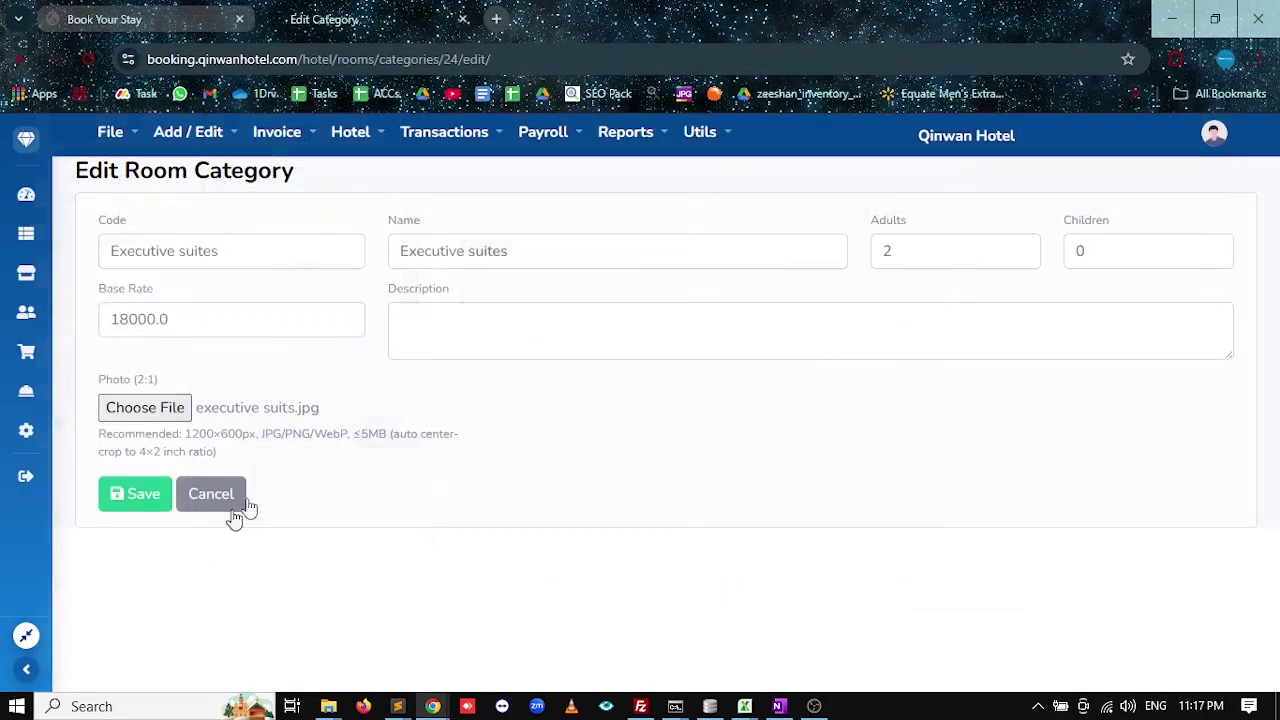
{"action": "left_click", "coordinate": [128, 500]}
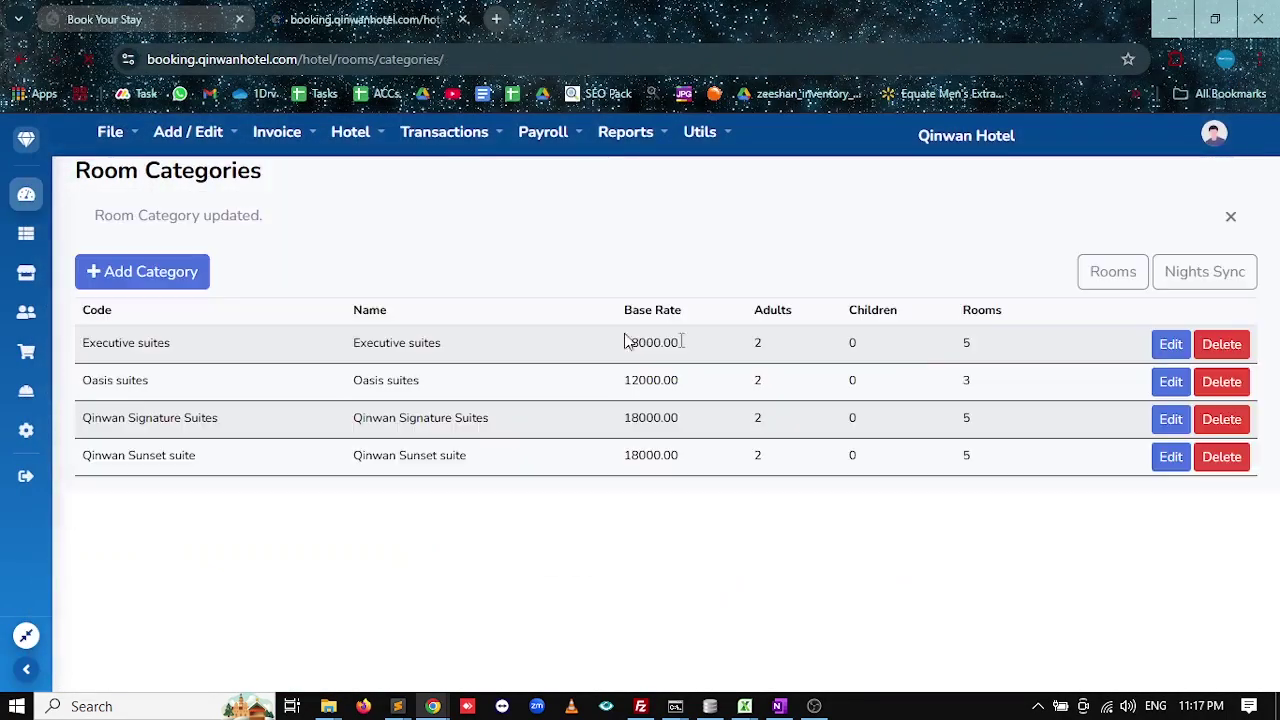
Attach Oasis Suites.jpg to the Oasis suites category and save.
{"action": "left_click", "coordinate": [1166, 381]}
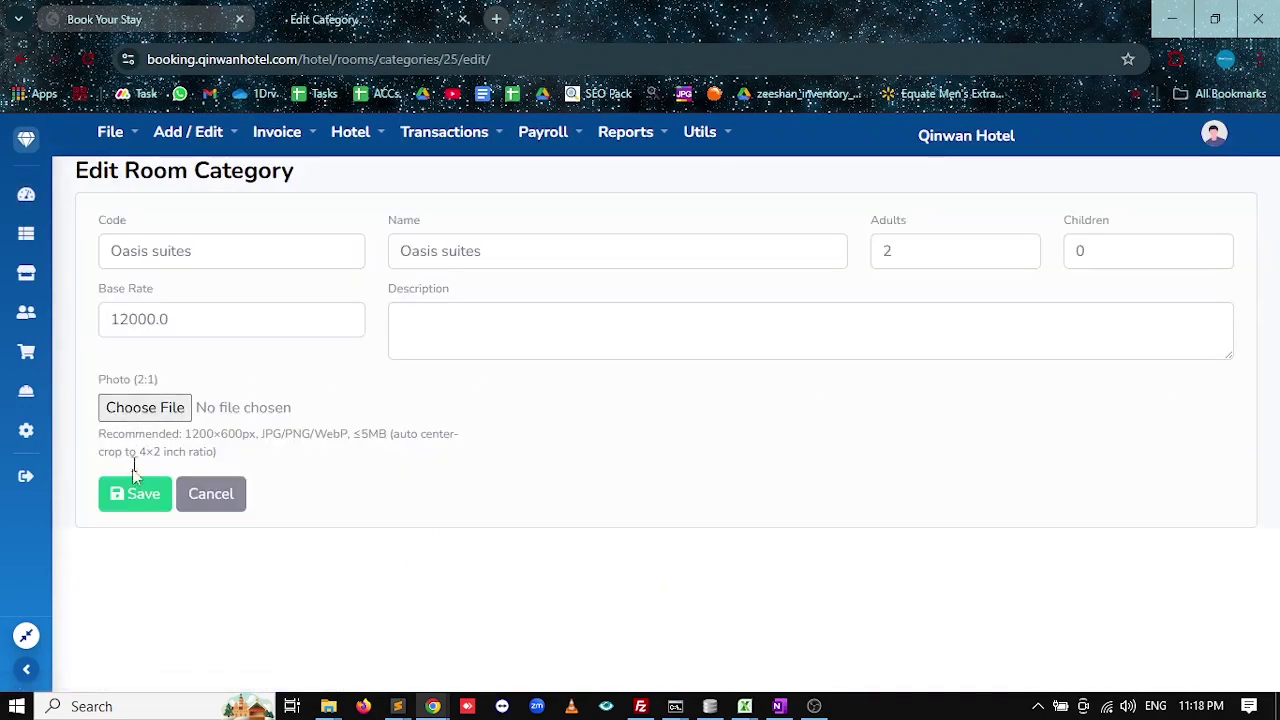
{"action": "left_click", "coordinate": [165, 406]}
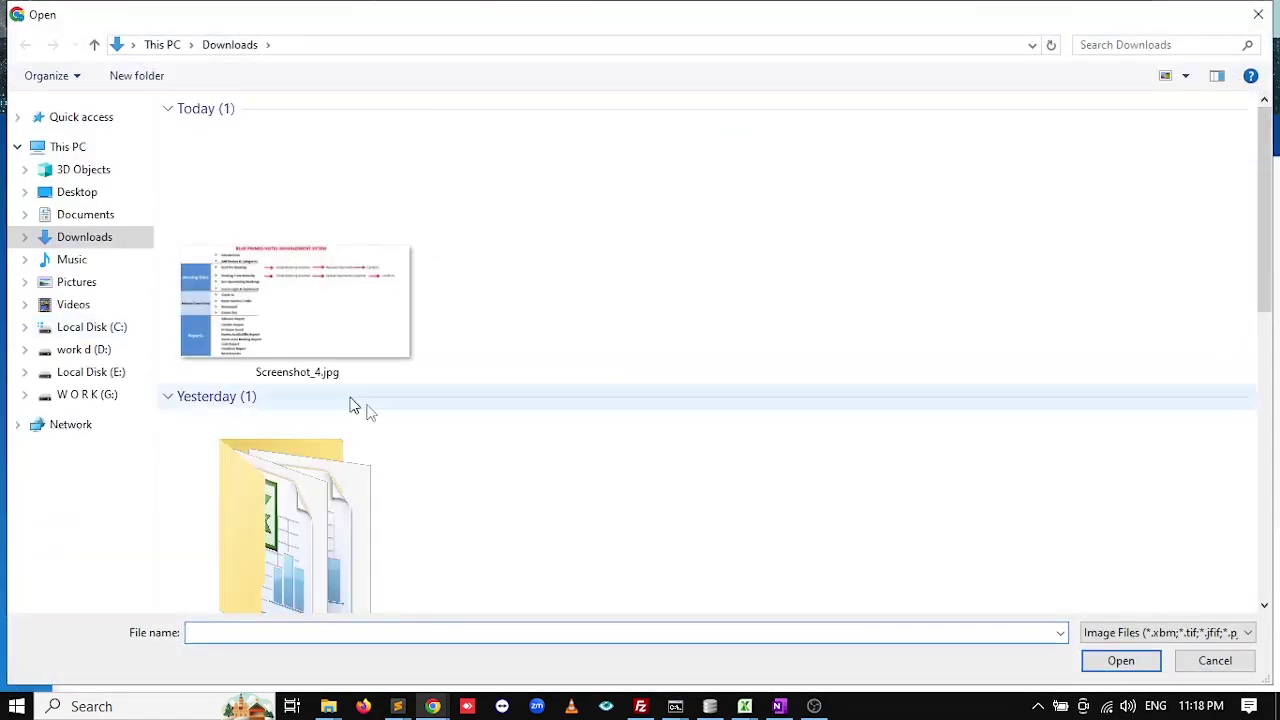
{"action": "scroll", "coordinate": [437, 466], "scroll_direction": "down", "scroll_amount": 5}
{"action": "scroll", "coordinate": [443, 527], "scroll_direction": "down", "scroll_amount": 1}
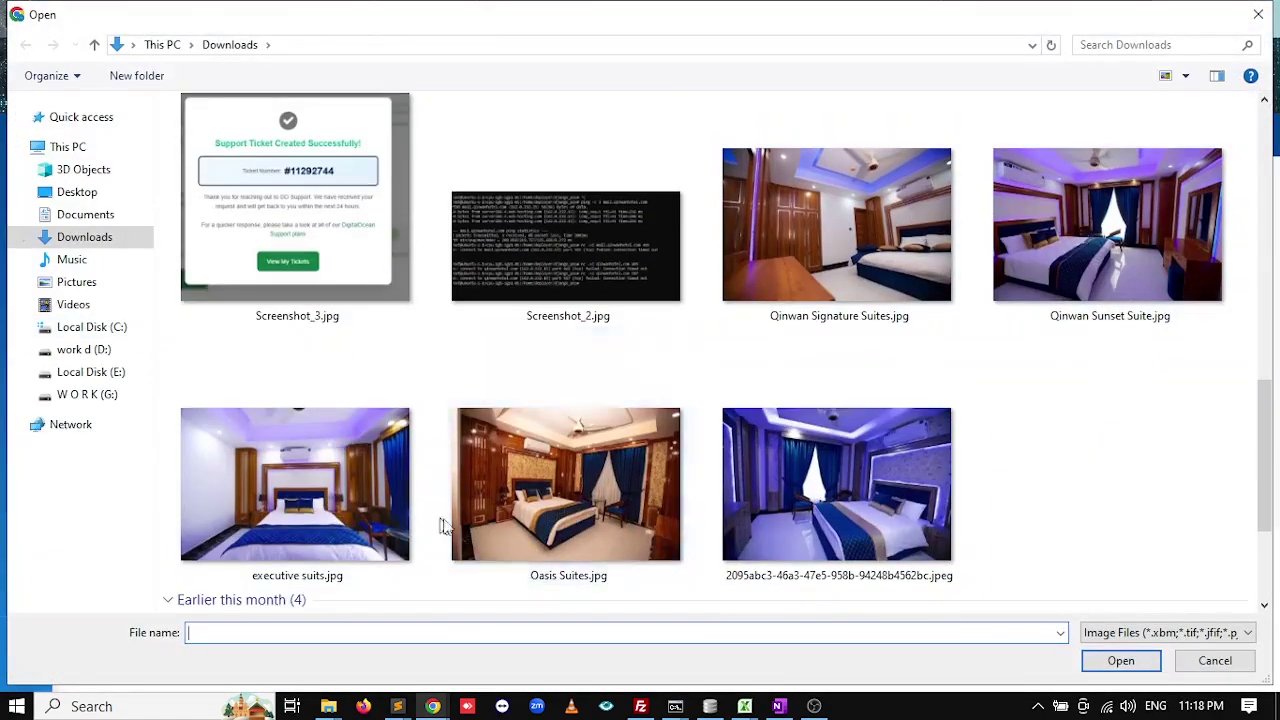
{"action": "double_click", "coordinate": [530, 500]}
{"action": "left_click", "coordinate": [148, 494]}
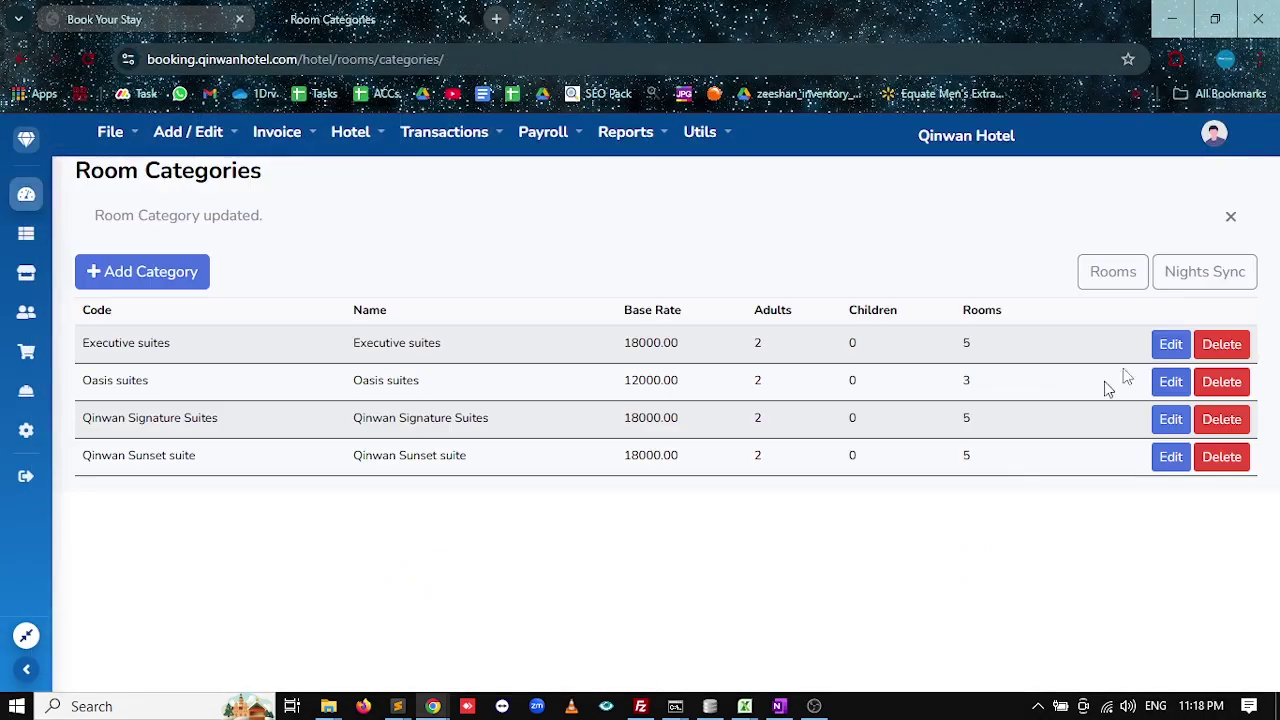
Attach Qinwan Signature Suites.jpg to the Qinwan Signature Suites category and save.
{"action": "left_click", "coordinate": [1168, 419]}
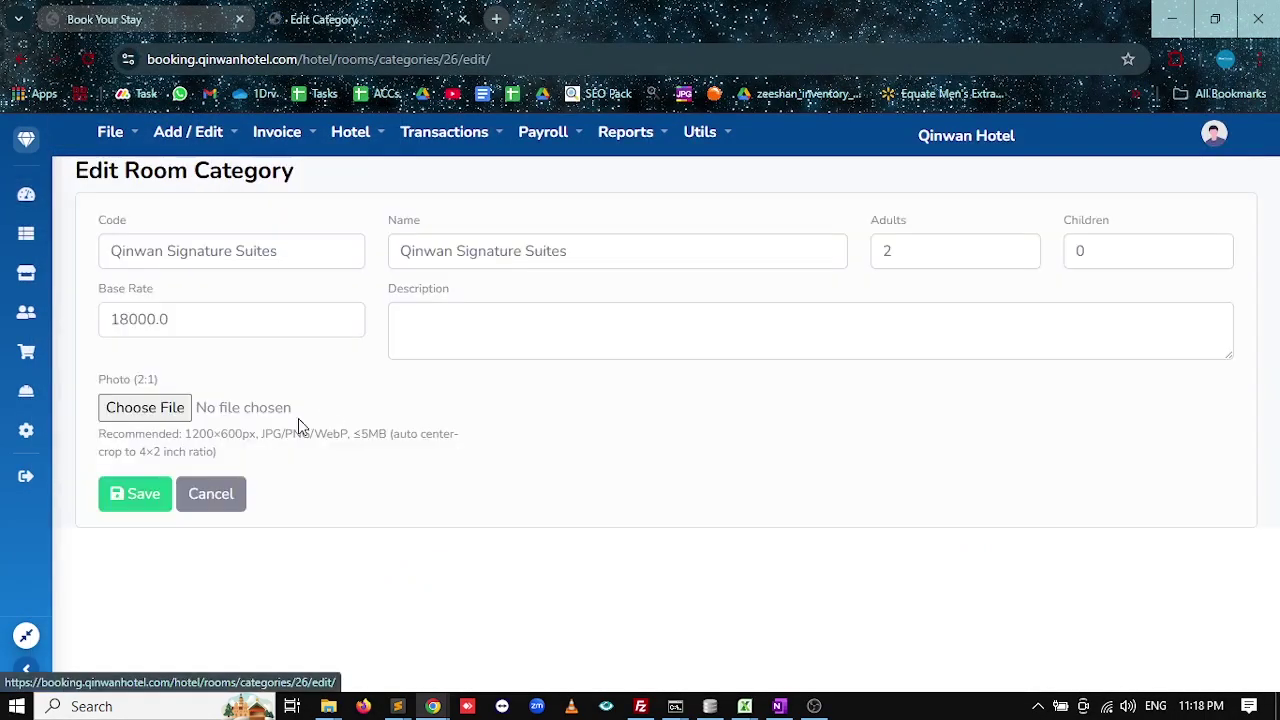
{"action": "left_click", "coordinate": [146, 410]}
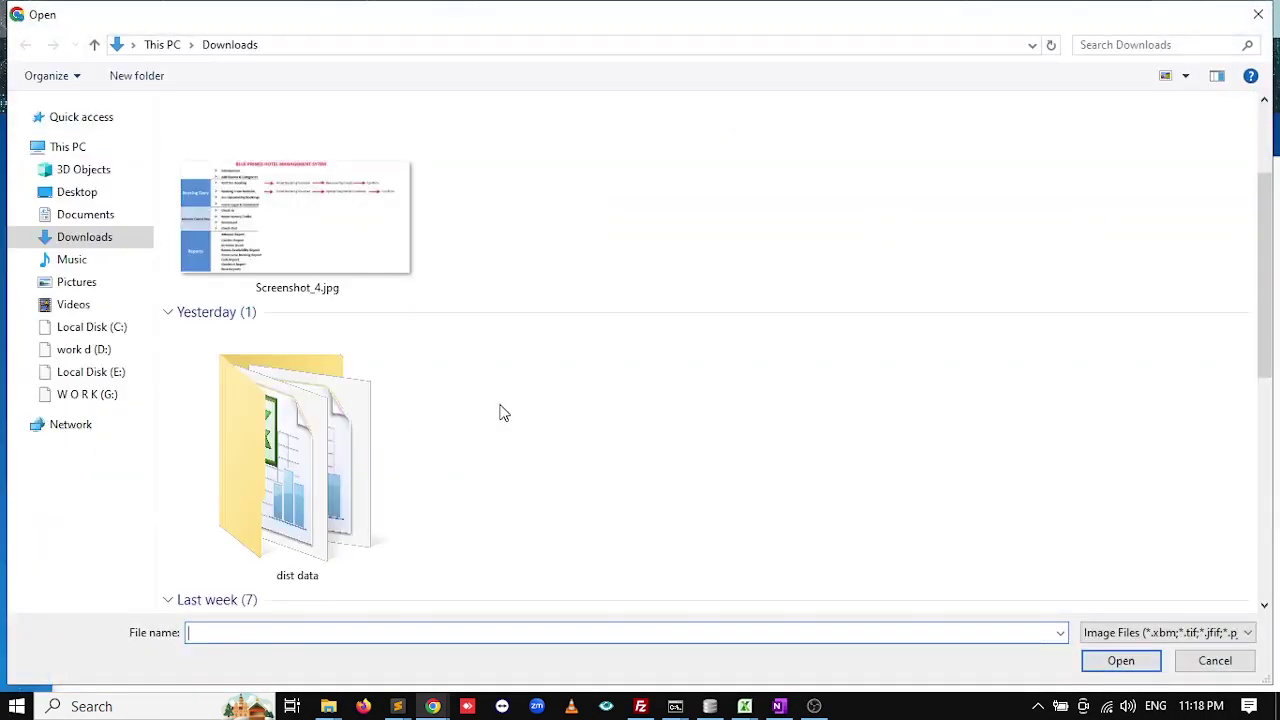
{"action": "scroll", "coordinate": [503, 413], "scroll_direction": "down", "scroll_amount": 3}
{"action": "double_click", "coordinate": [871, 544]}
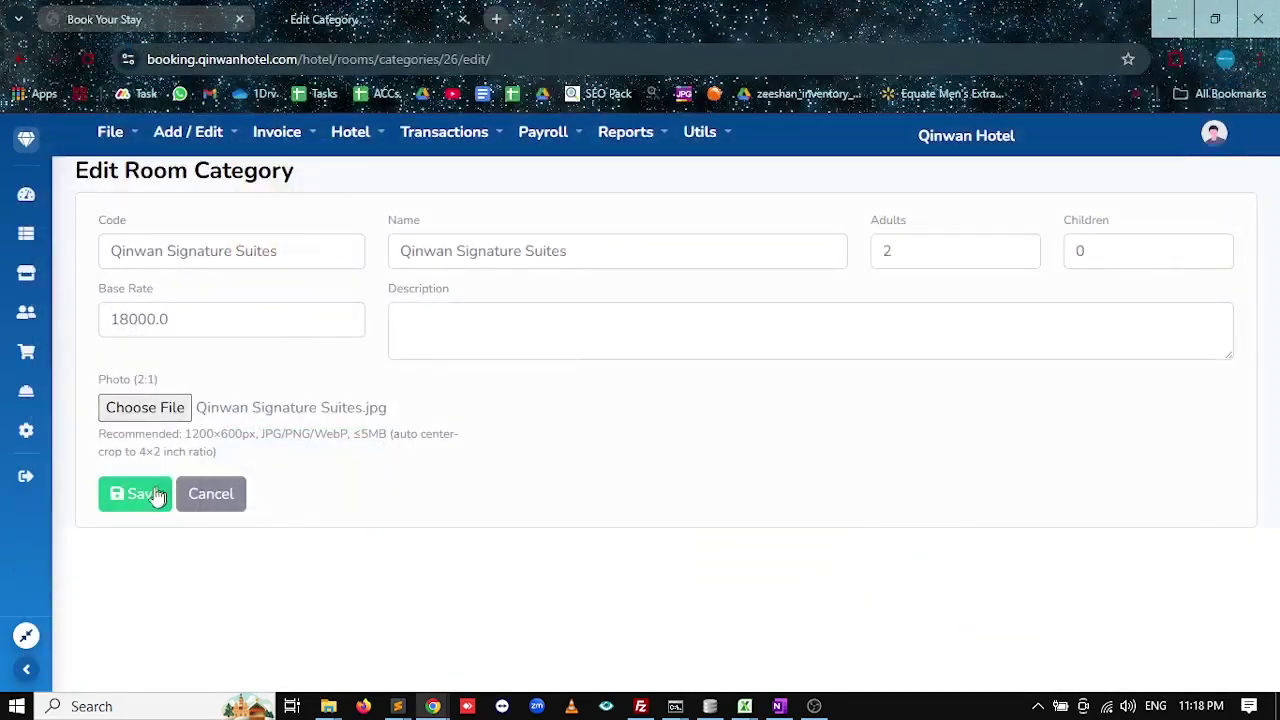
{"action": "left_click", "coordinate": [150, 494]}
Attach Qinwan Sunset Suite.jpg to the Qinwan Sunset suite category and save.
{"action": "left_click", "coordinate": [1162, 456]}
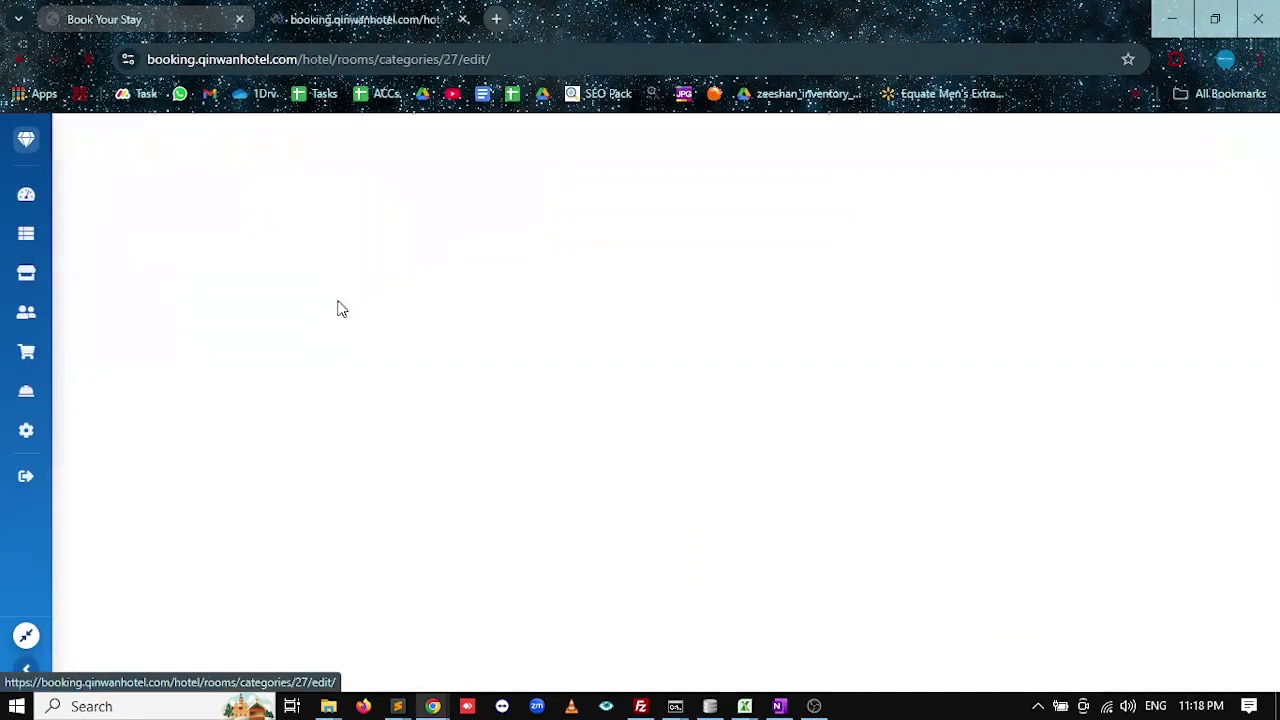
{"action": "left_click", "coordinate": [125, 412]}
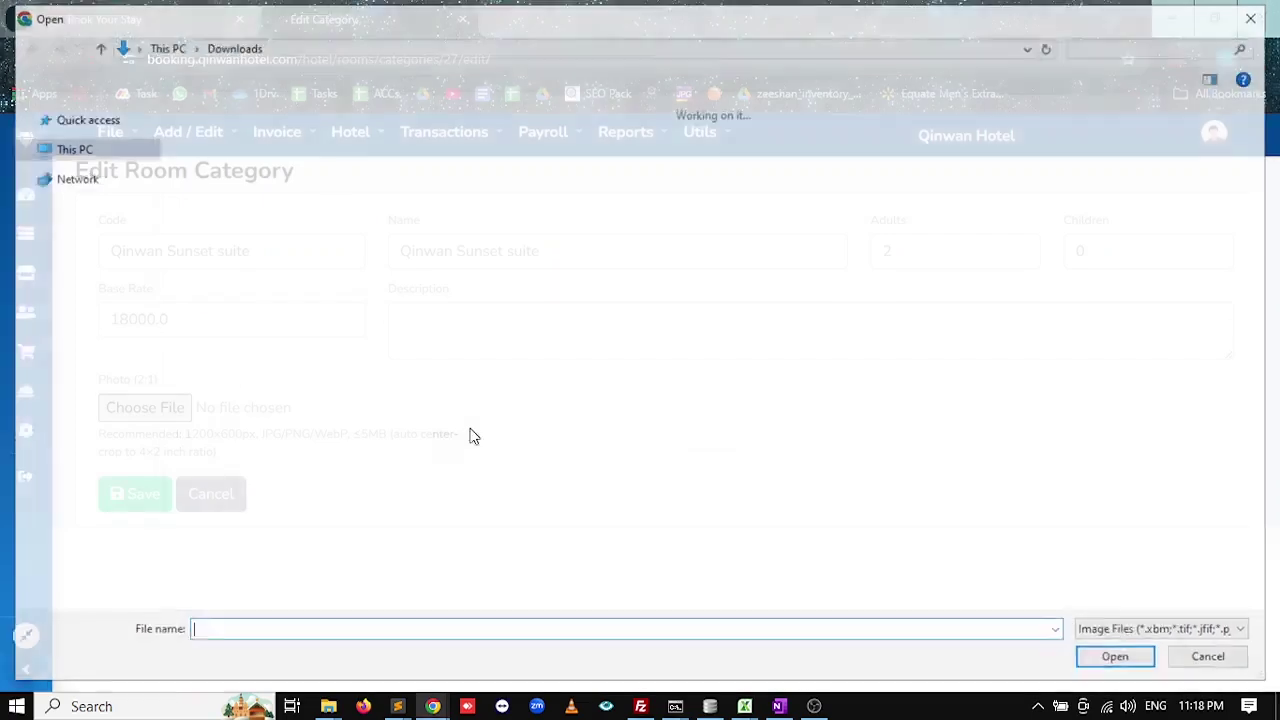
{"action": "scroll", "coordinate": [440, 448], "scroll_direction": "down", "scroll_amount": 5}
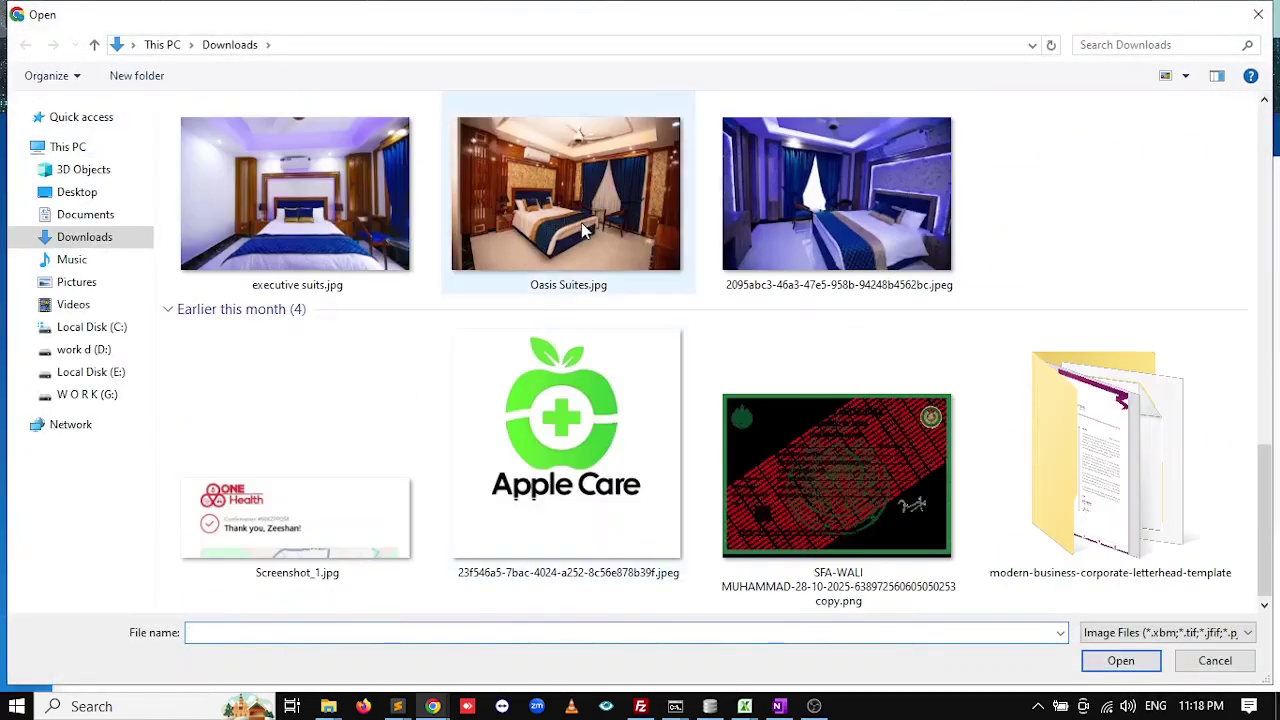
{"action": "scroll", "coordinate": [693, 401], "scroll_direction": "up", "scroll_amount": 1}
{"action": "key", "text": "Escape"}
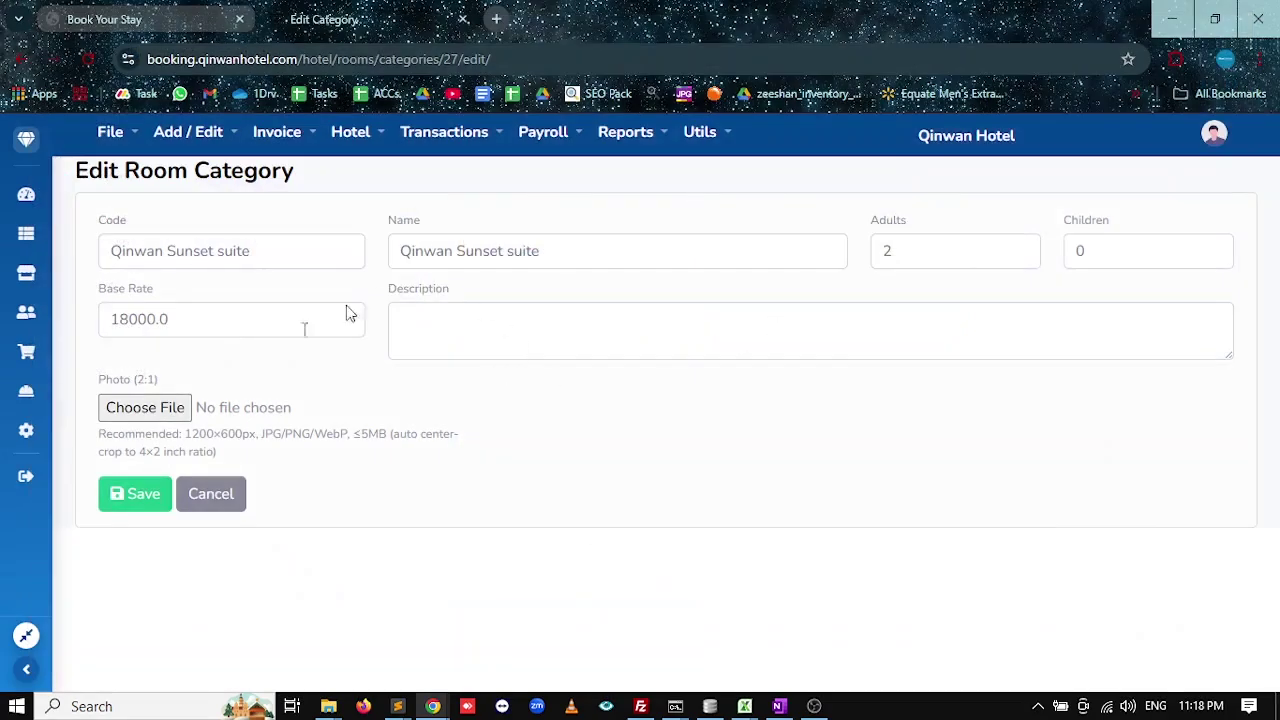
{"action": "left_click", "coordinate": [149, 408]}
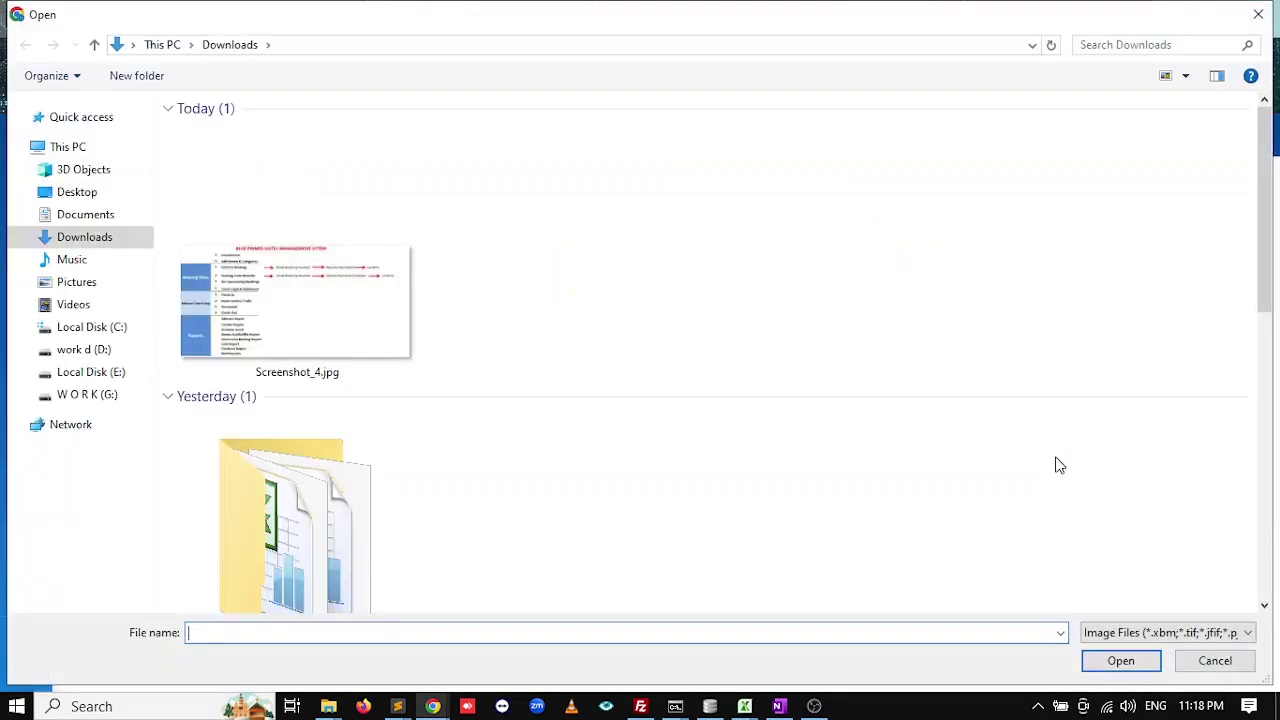
{"action": "scroll", "coordinate": [1059, 465], "scroll_direction": "down", "scroll_amount": 6}
{"action": "double_click", "coordinate": [1128, 538]}
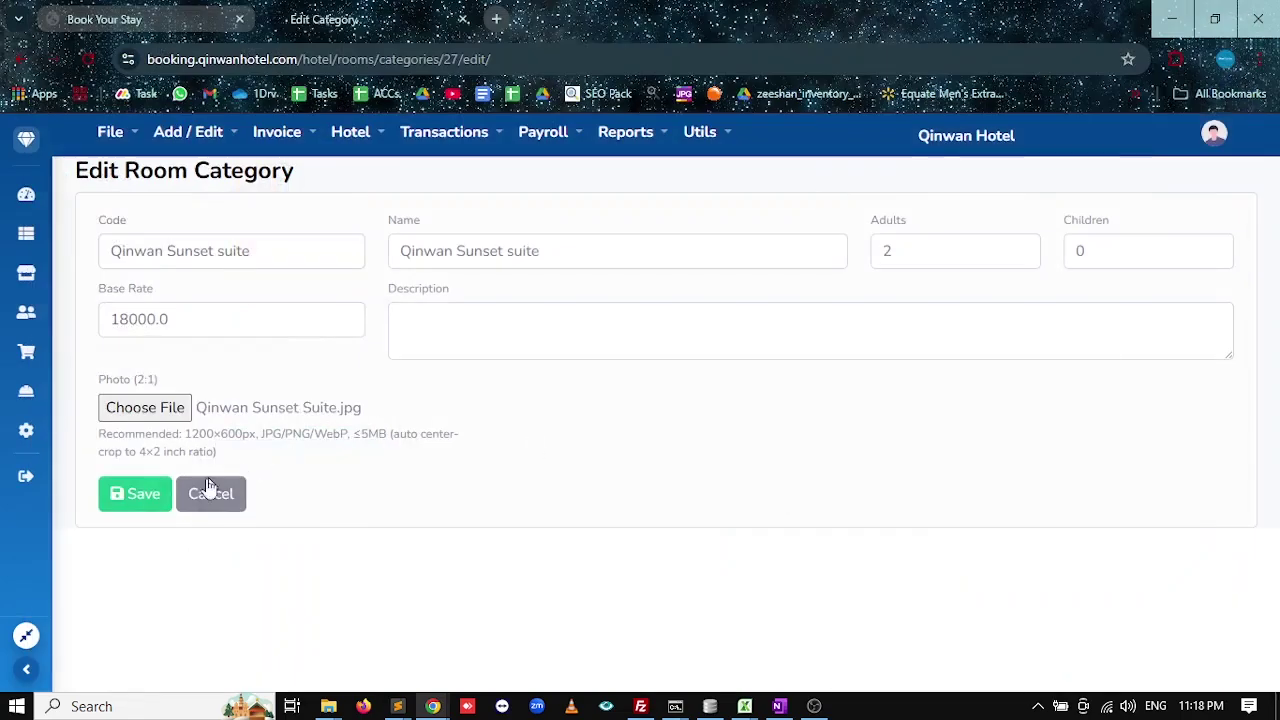
{"action": "left_click", "coordinate": [154, 503]}
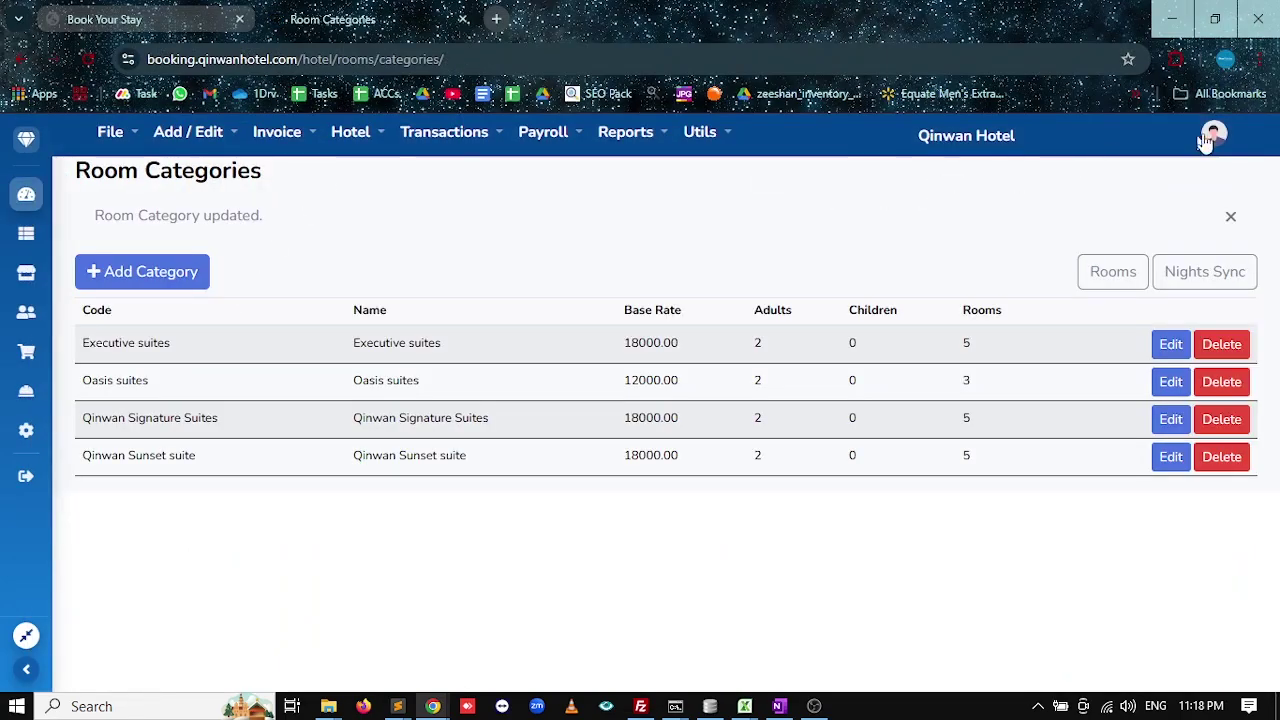
{"action": "left_click", "coordinate": [1207, 140]}
Log out of the staff app and open qinwanhotel.com in a new Chrome window.
{"action": "left_click", "coordinate": [1191, 180]}
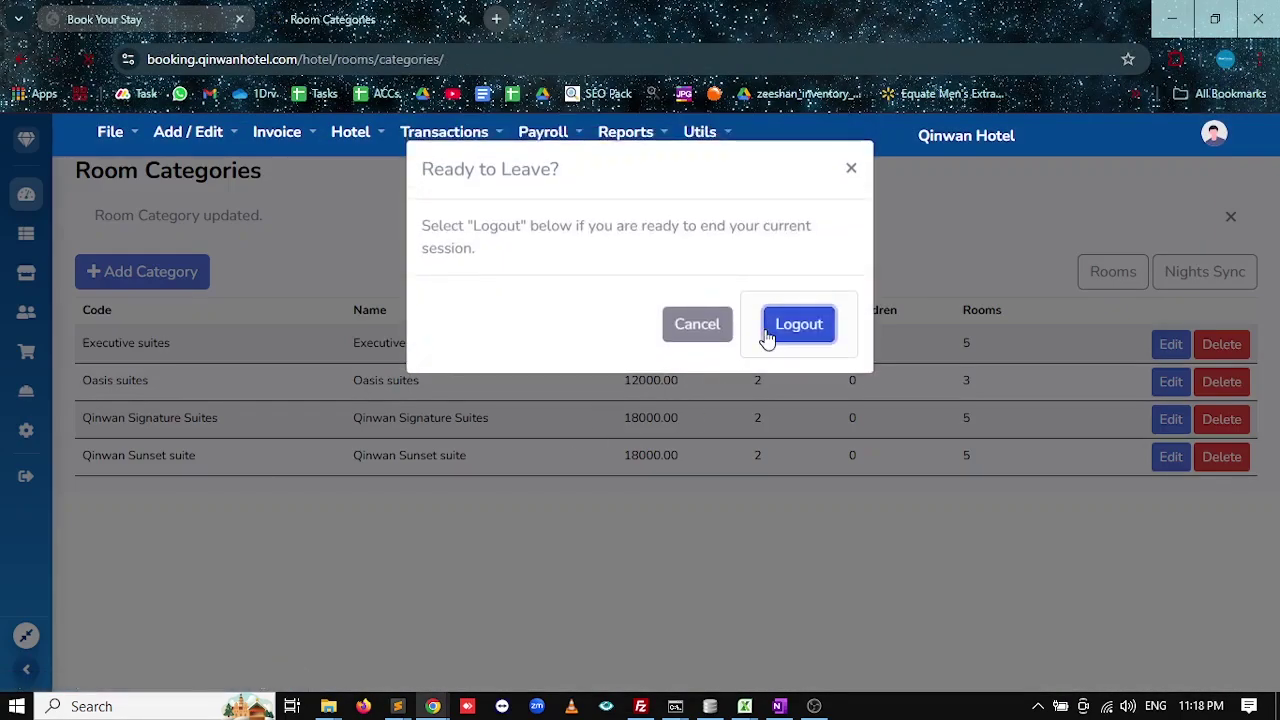
{"action": "left_click", "coordinate": [798, 324]}
{"action": "key", "text": "alt+Tab"}
{"action": "key", "text": "super"}
{"action": "type", "text": "ch"}
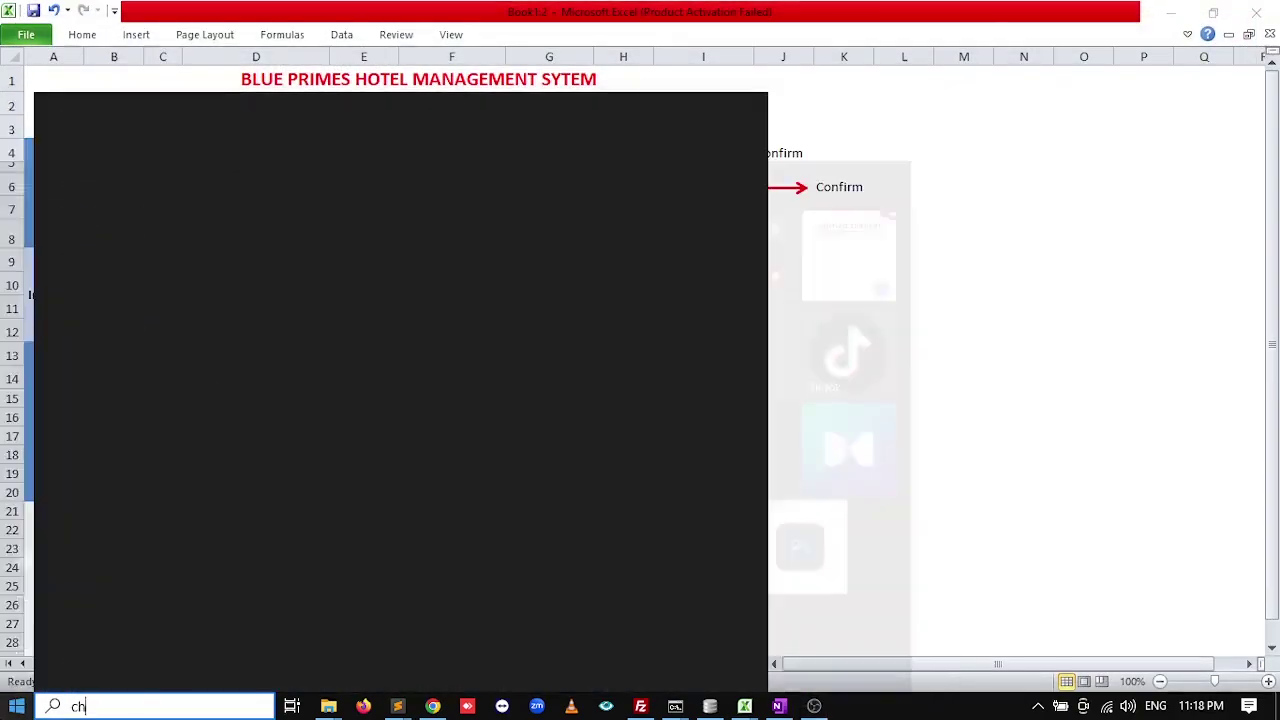
{"action": "type", "text": "ro"}
{"action": "key", "text": "Return"}
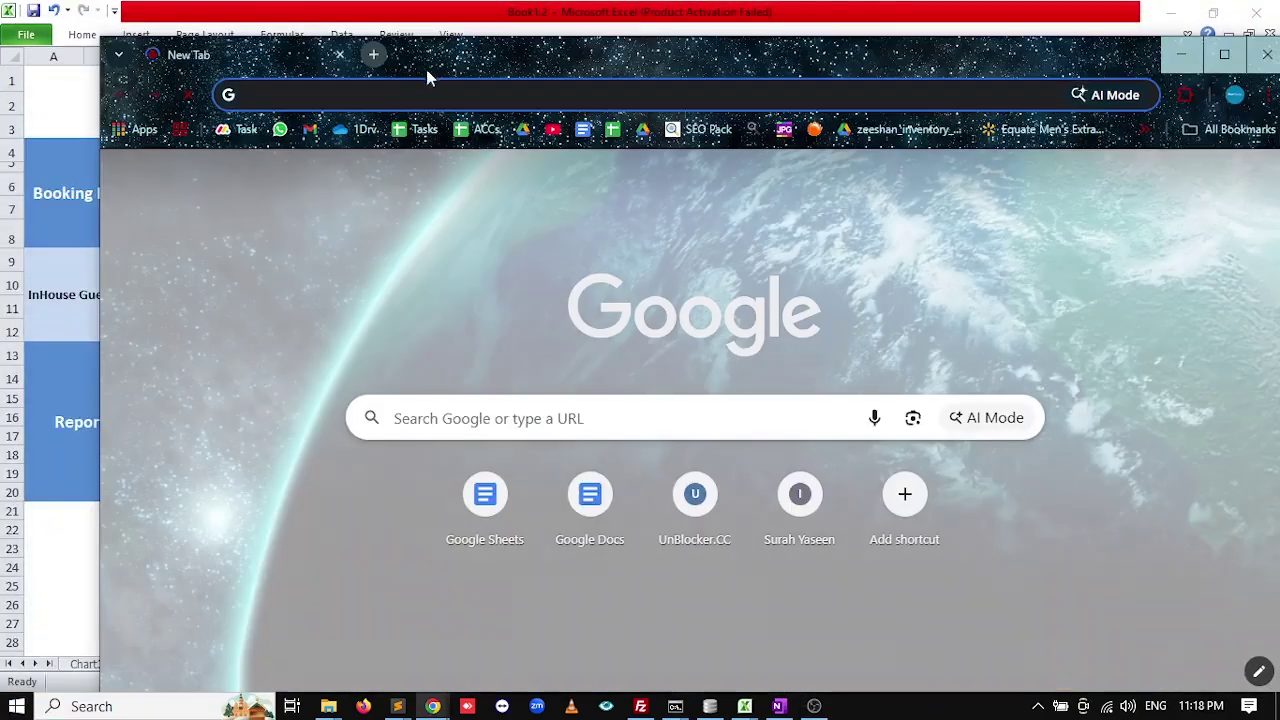
{"action": "left_click", "coordinate": [331, 67]}
{"action": "type", "text": "qin"}
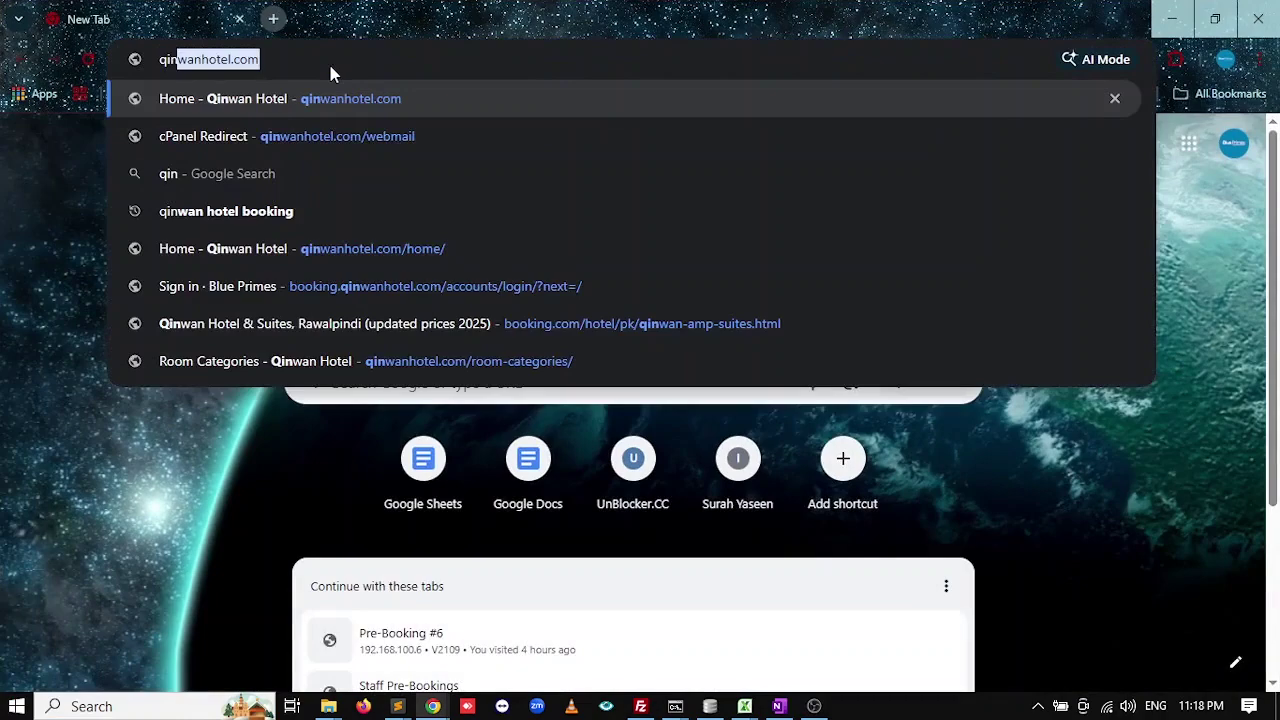
{"action": "key", "text": "Return"}
Search room availability for 30/11 to 01/12/2025.
{"action": "scroll", "coordinate": [661, 355], "scroll_direction": "down", "scroll_amount": 4}
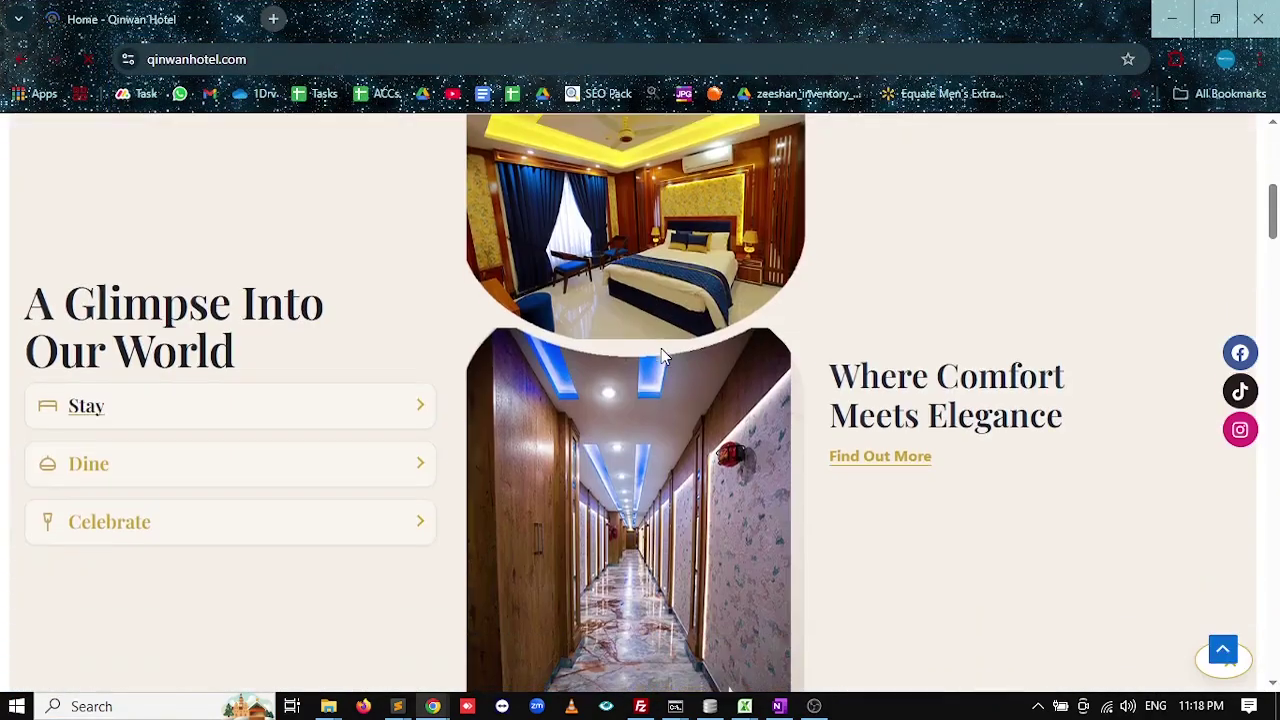
{"action": "scroll", "coordinate": [703, 454], "scroll_direction": "up", "scroll_amount": 4}
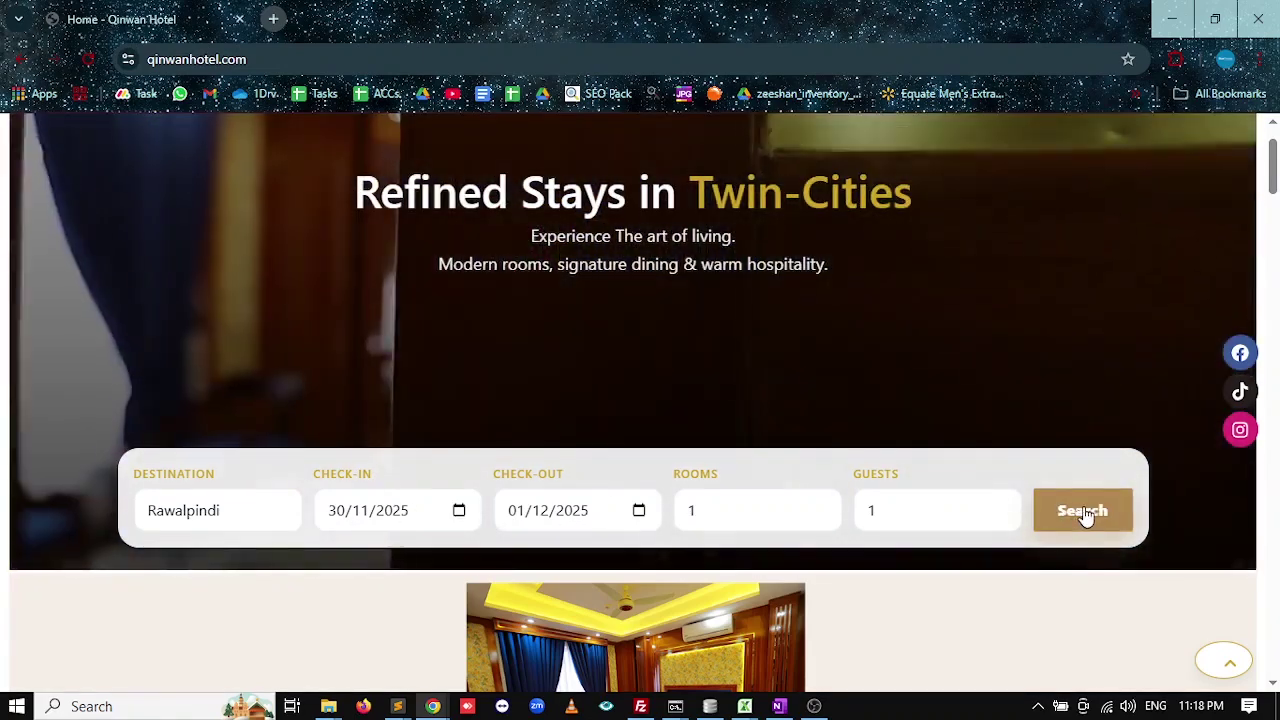
{"action": "left_click", "coordinate": [1085, 515]}
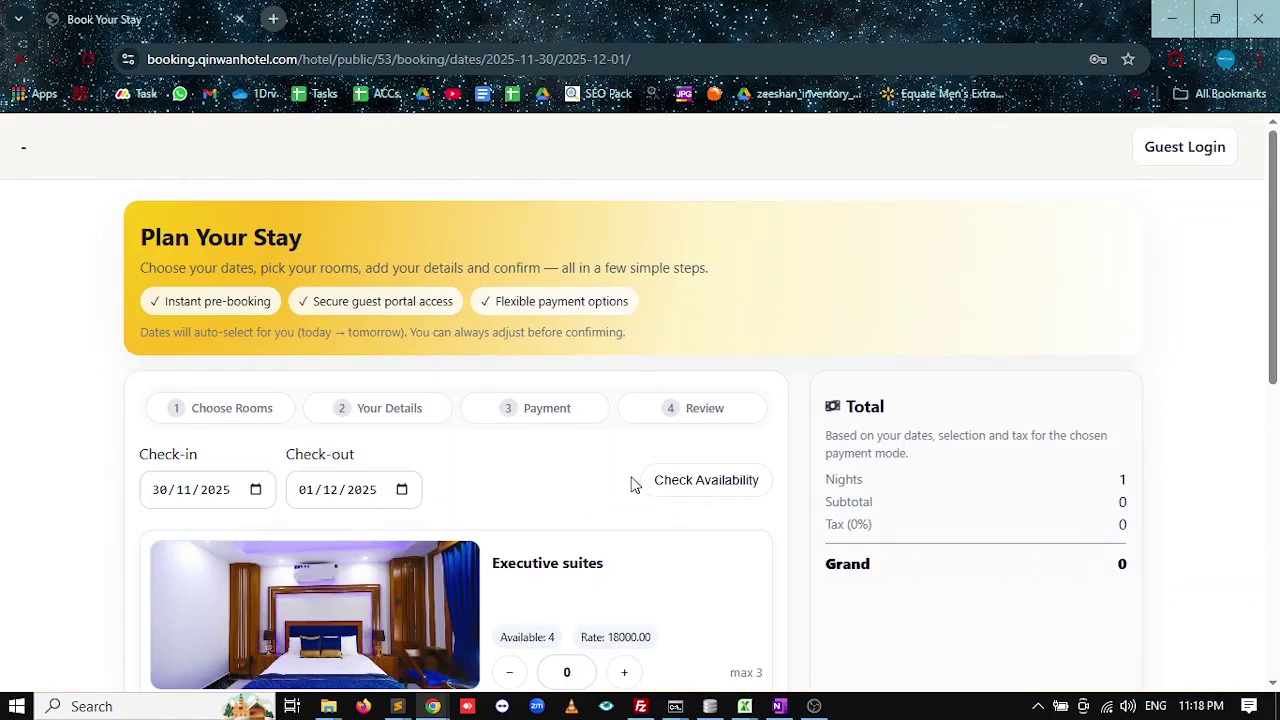
{"action": "scroll", "coordinate": [657, 480], "scroll_direction": "down", "scroll_amount": 6}
{"action": "scroll", "coordinate": [531, 506], "scroll_direction": "up", "scroll_amount": 5}
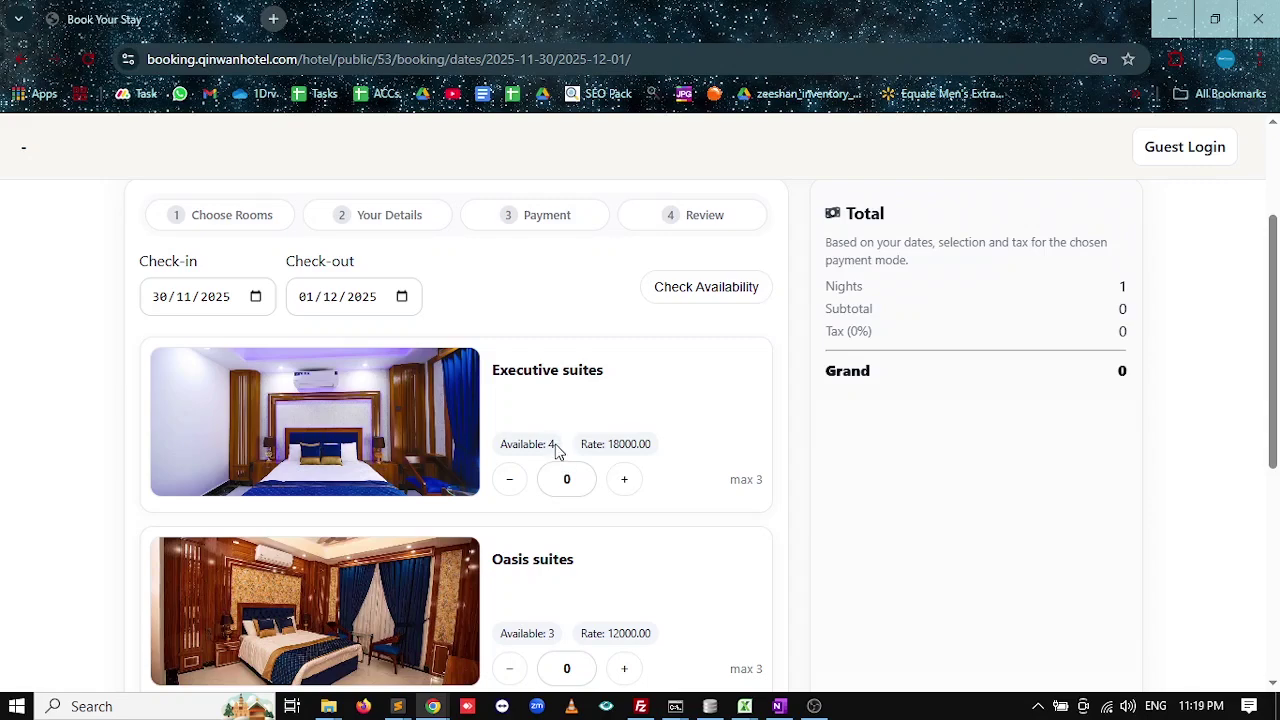
{"action": "scroll", "coordinate": [556, 450], "scroll_direction": "down", "scroll_amount": 5}
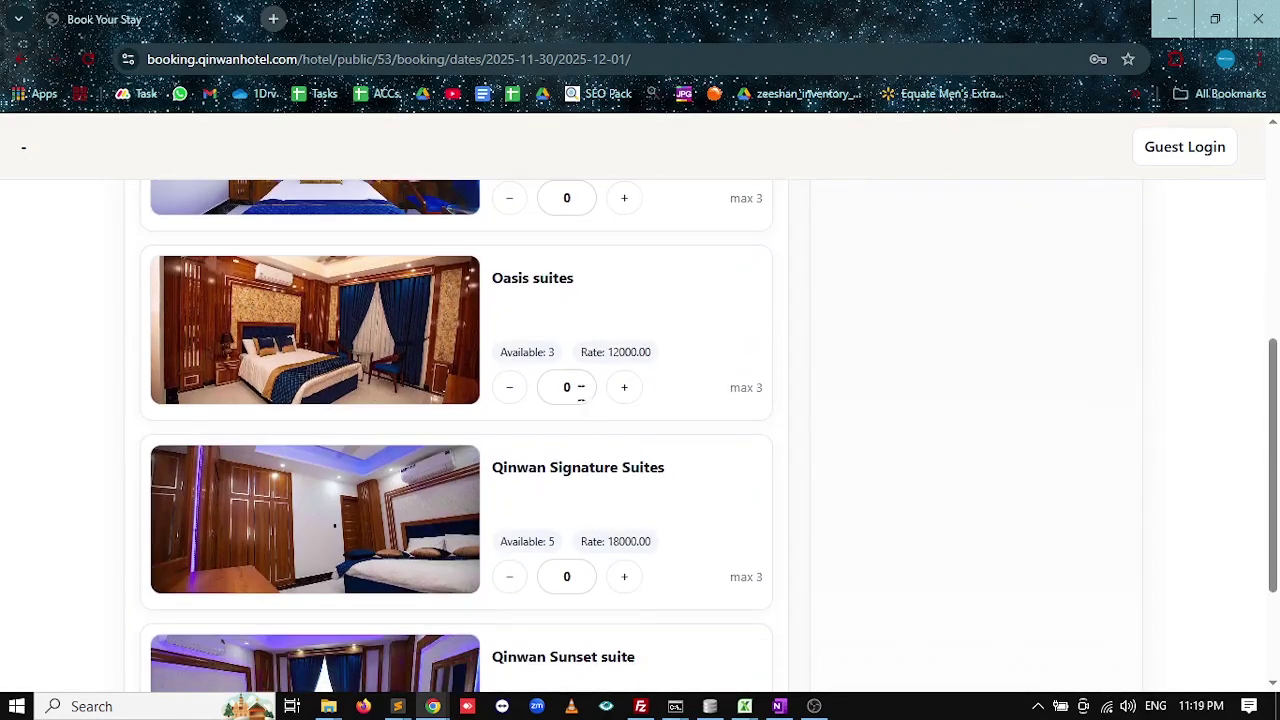
{"action": "scroll", "coordinate": [615, 515], "scroll_direction": "up", "scroll_amount": 5}
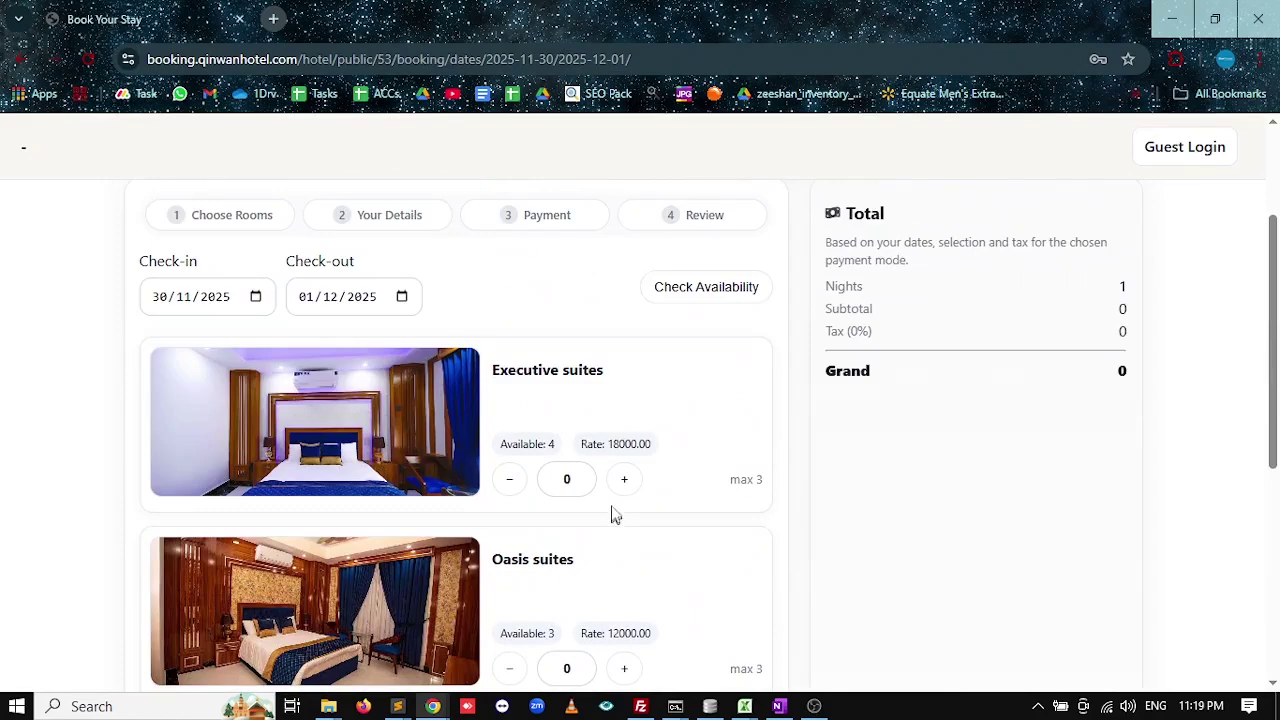
Select one Executive and one Oasis suite for a 30000 total and continue to guest details.
{"action": "left_click", "coordinate": [624, 480]}
{"action": "scroll", "coordinate": [683, 446], "scroll_direction": "down", "scroll_amount": 1}
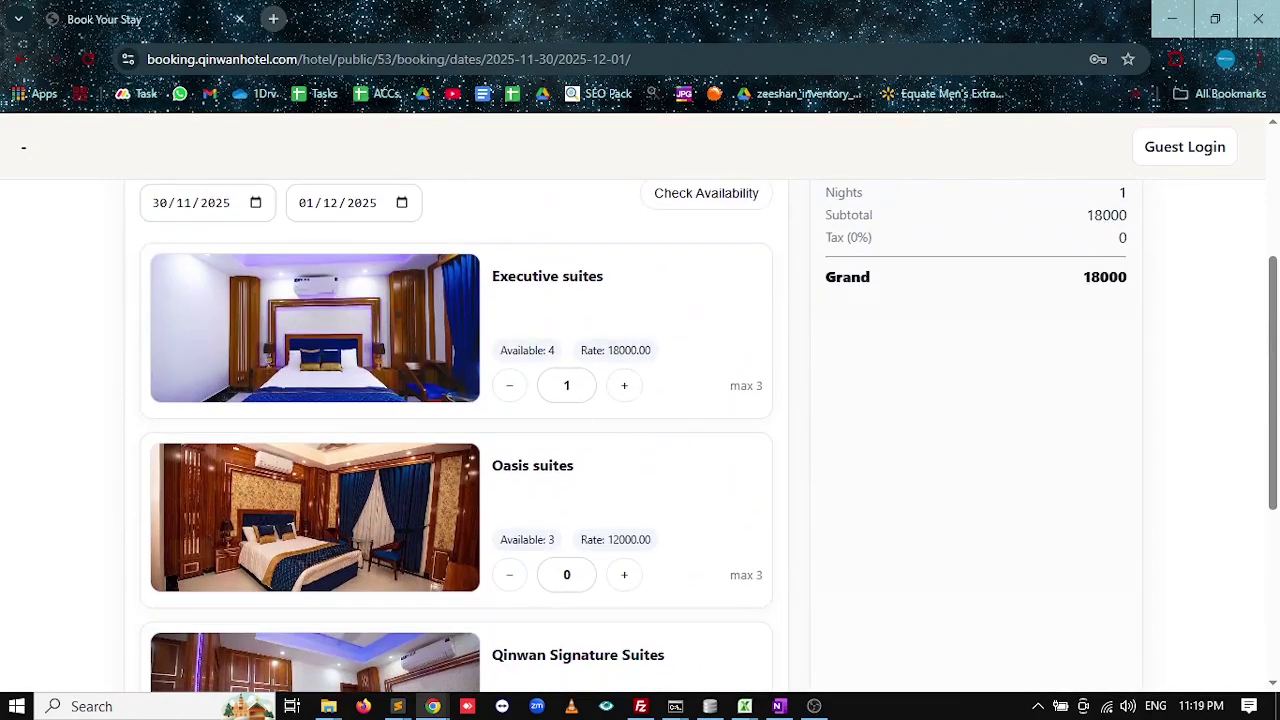
{"action": "scroll", "coordinate": [594, 357], "scroll_direction": "down", "scroll_amount": 3}
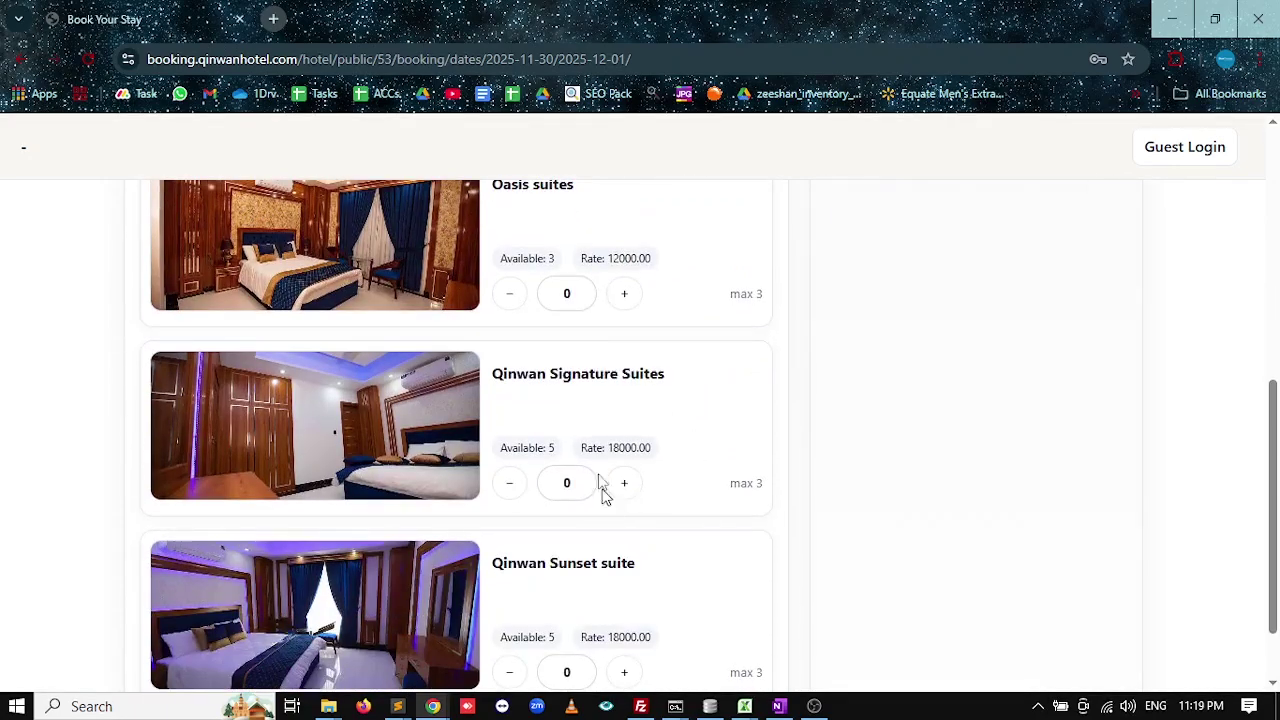
{"action": "scroll", "coordinate": [621, 395], "scroll_direction": "up", "scroll_amount": 1}
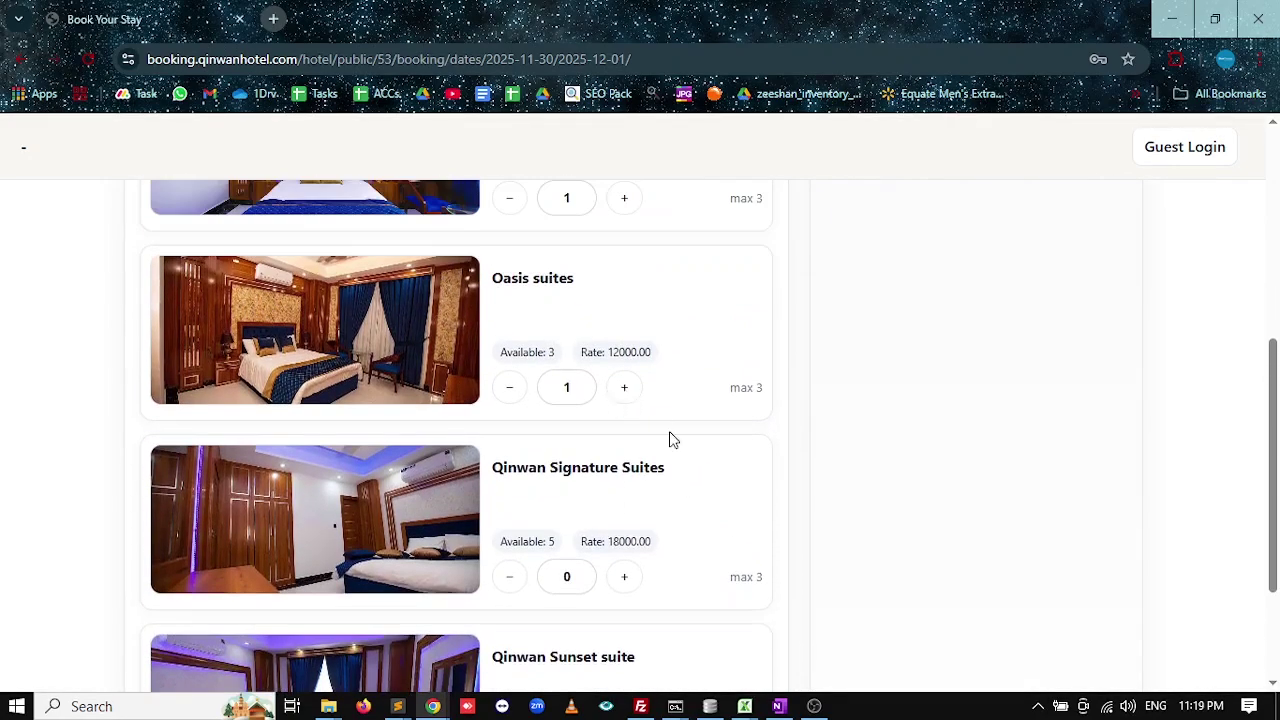
{"action": "scroll", "coordinate": [675, 450], "scroll_direction": "up", "scroll_amount": 1}
{"action": "scroll", "coordinate": [678, 460], "scroll_direction": "down", "scroll_amount": 3}
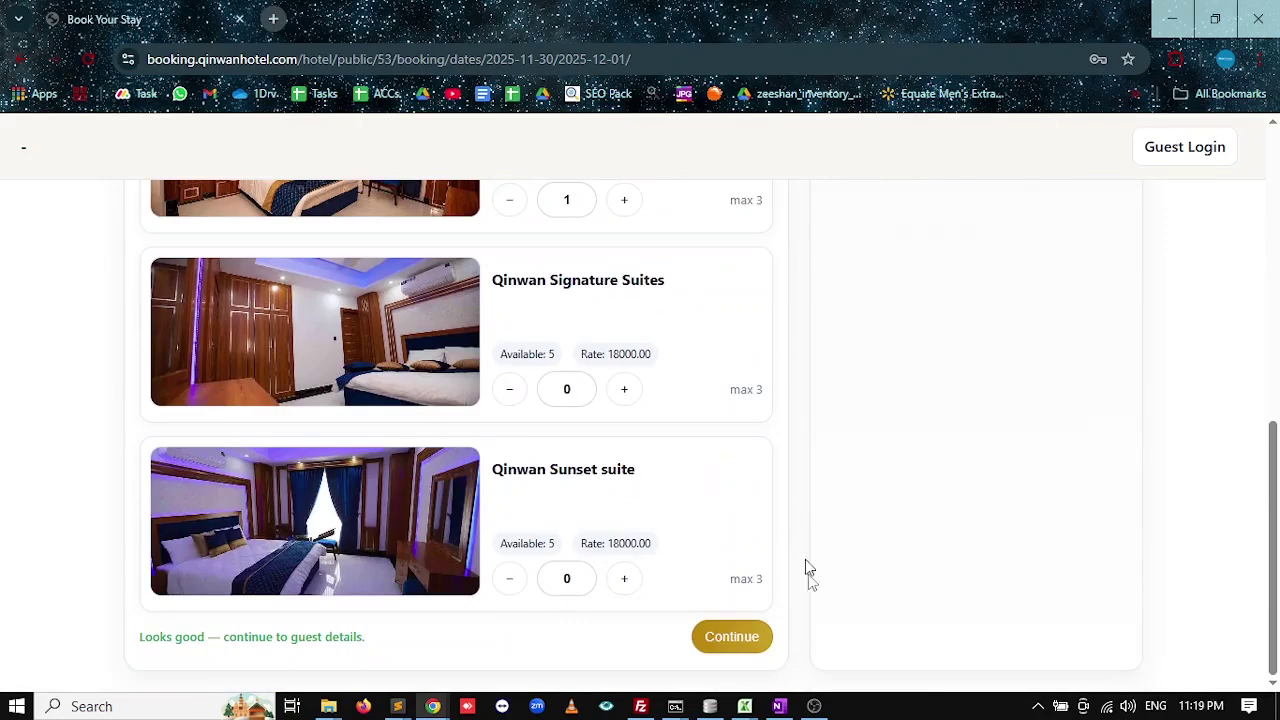
{"action": "left_click", "coordinate": [713, 640]}
{"action": "scroll", "coordinate": [900, 450], "scroll_direction": "up", "scroll_amount": 7}
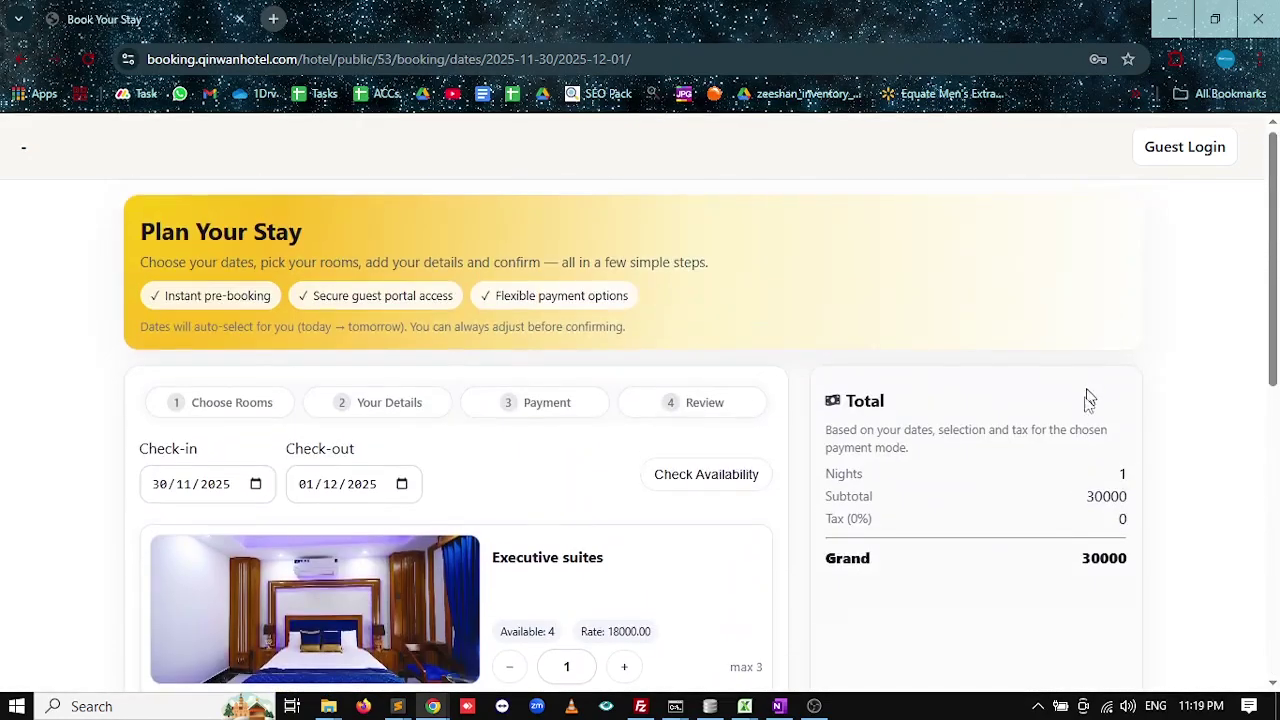
{"action": "scroll", "coordinate": [1095, 518], "scroll_direction": "down", "scroll_amount": 1}
{"action": "left_click_drag", "start_coordinate": [874, 438], "coordinate": [817, 437]}
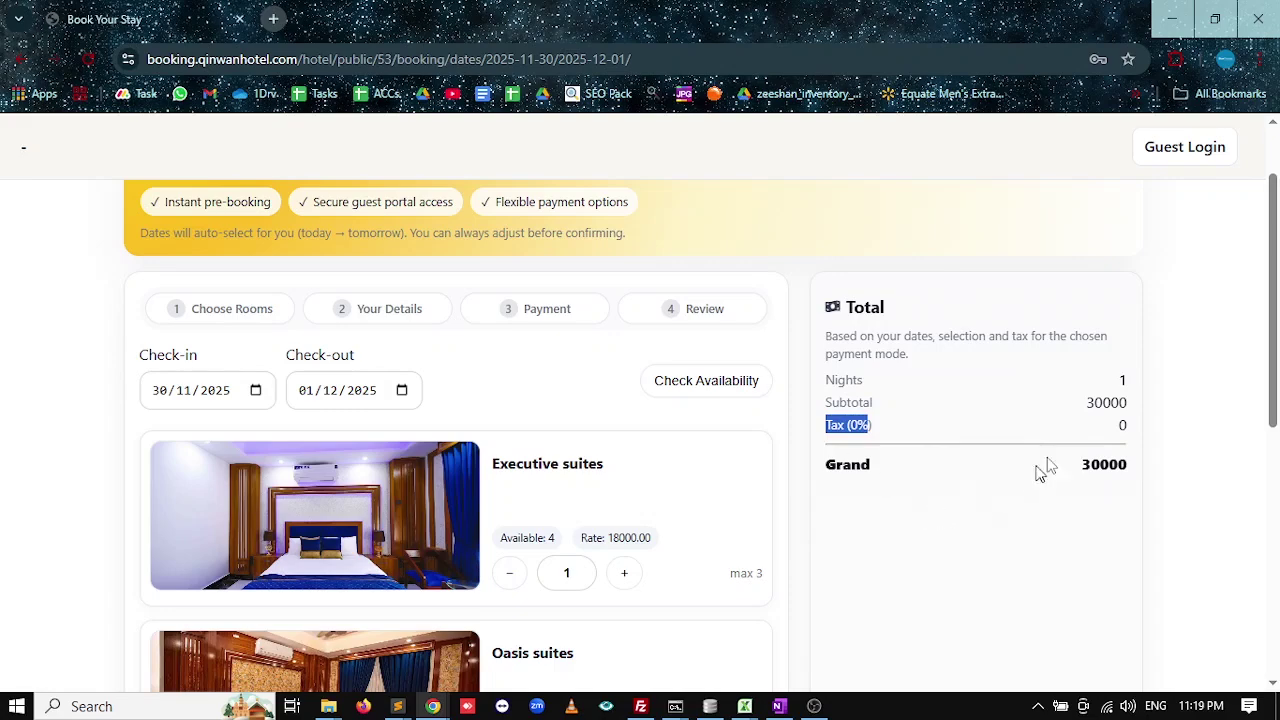
{"action": "scroll", "coordinate": [950, 510], "scroll_direction": "down", "scroll_amount": 4}
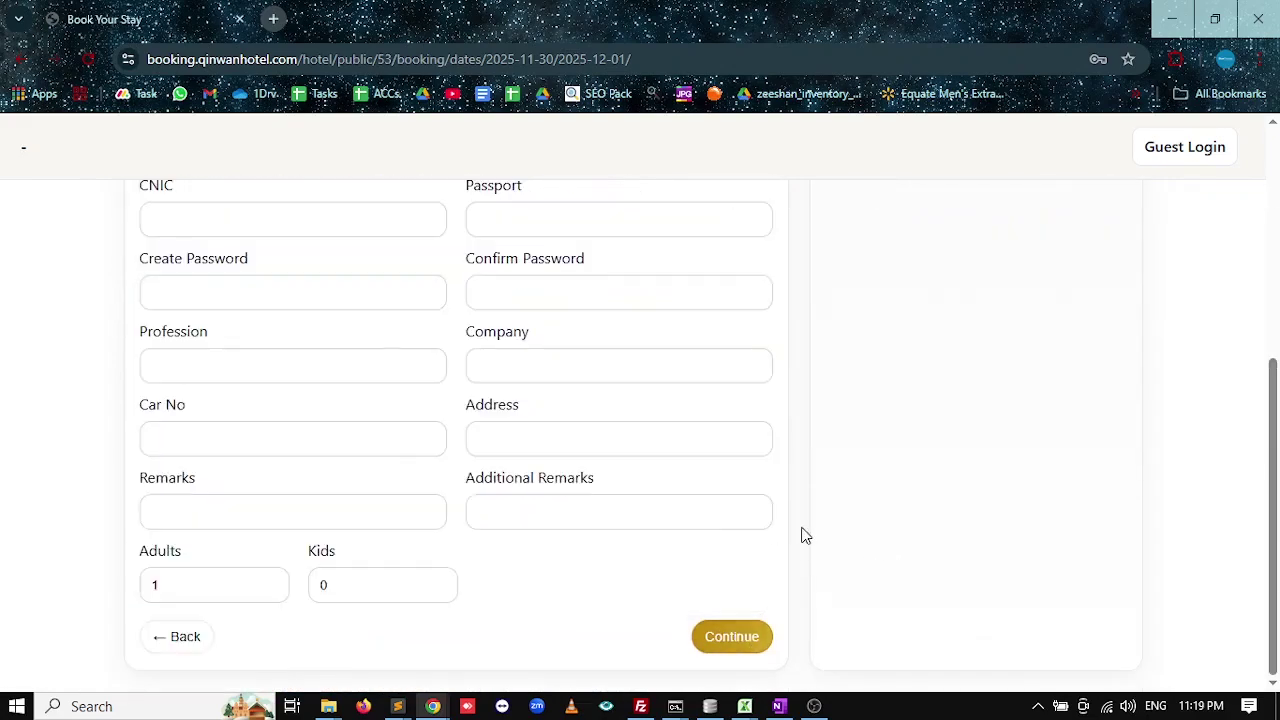
Enter the guest's full name on the Your Details form.
{"action": "scroll", "coordinate": [800, 534], "scroll_direction": "up", "scroll_amount": 5}
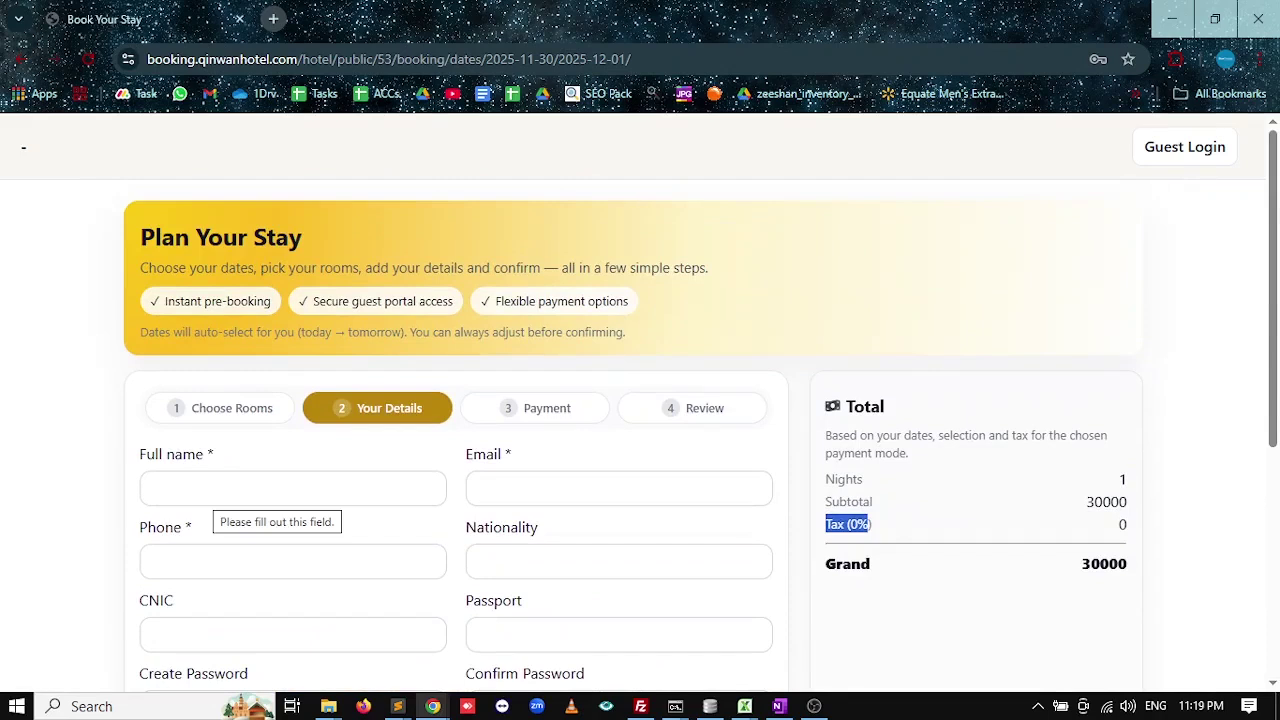
{"action": "left_click", "coordinate": [262, 488]}
{"action": "type", "text": "ze"}
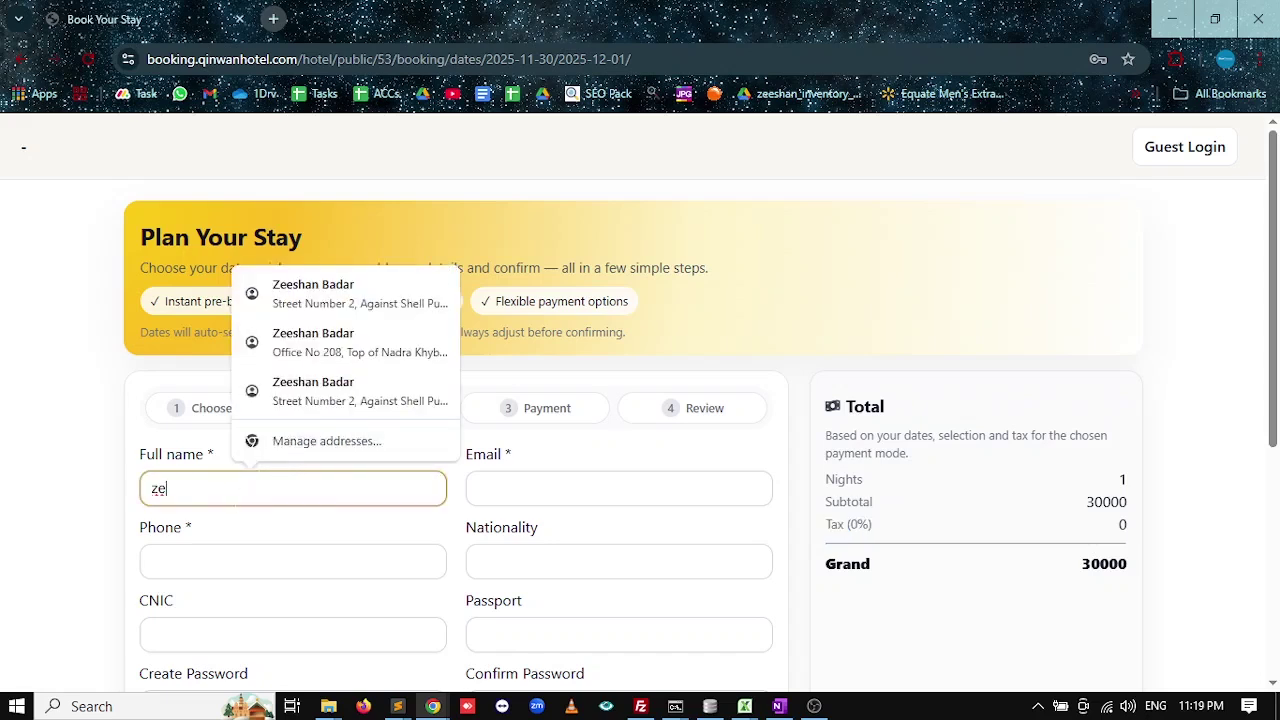
{"action": "key", "text": "ctrl+a"}
{"action": "key", "text": "Tab"}
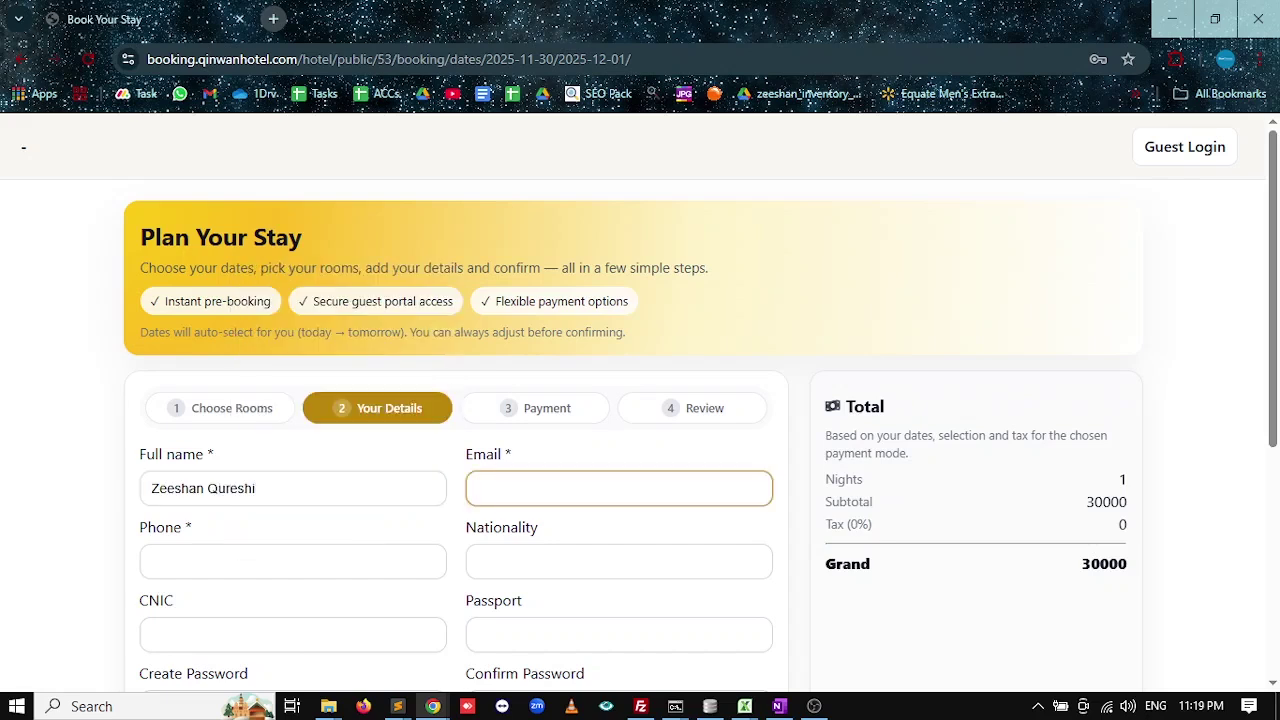
Fill in the guest's email and phone number using saved autofill suggestions.
{"action": "type", "text": "mys"}
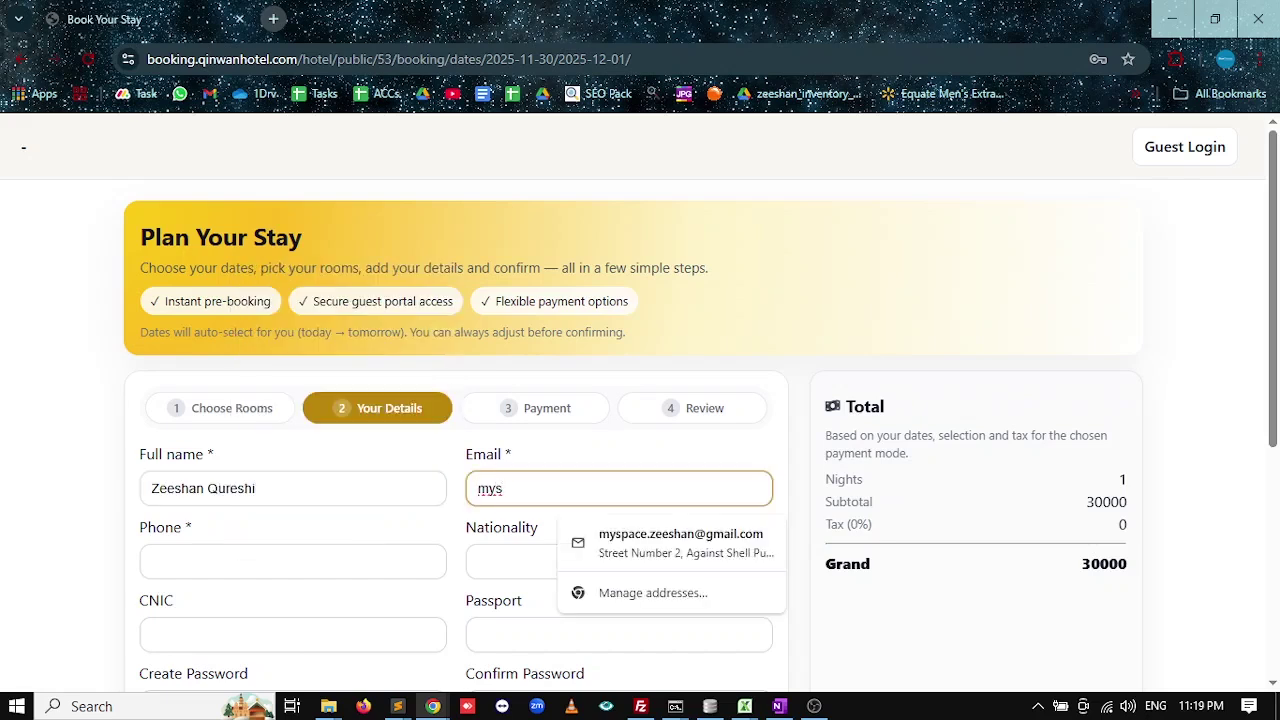
{"action": "key", "text": "Down"}
{"action": "key", "text": "Return"}
{"action": "scroll", "coordinate": [257, 490], "scroll_direction": "down", "scroll_amount": 1}
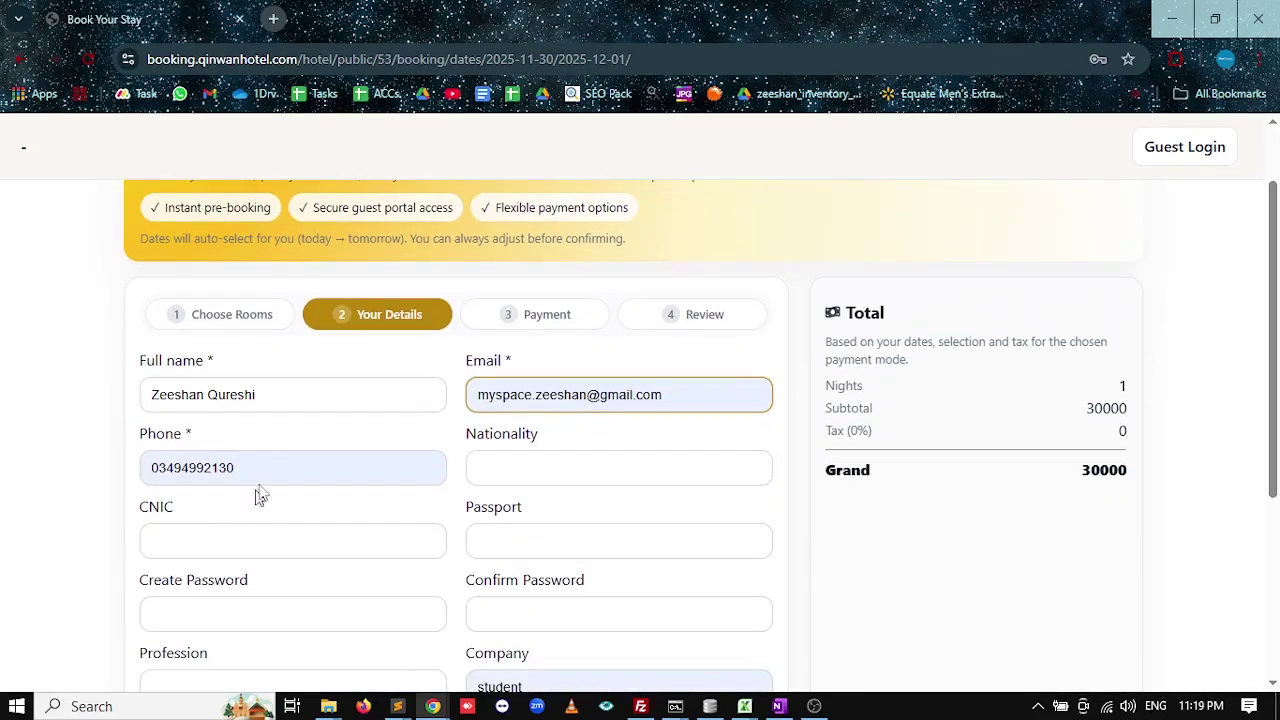
{"action": "key", "text": "Tab"}
{"action": "type", "text": "0317"}
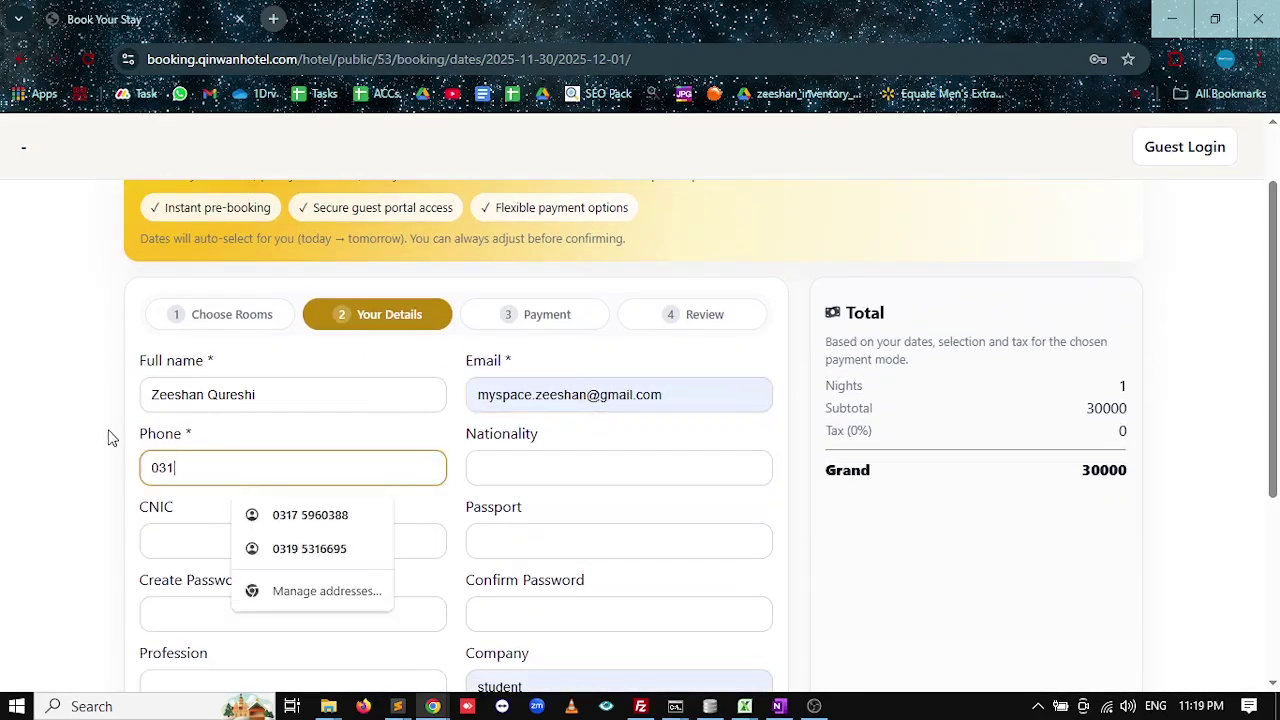
{"action": "left_click", "coordinate": [313, 515]}
Set nationality to pakistani and enter the guest's CNIC number.
{"action": "left_click", "coordinate": [590, 468]}
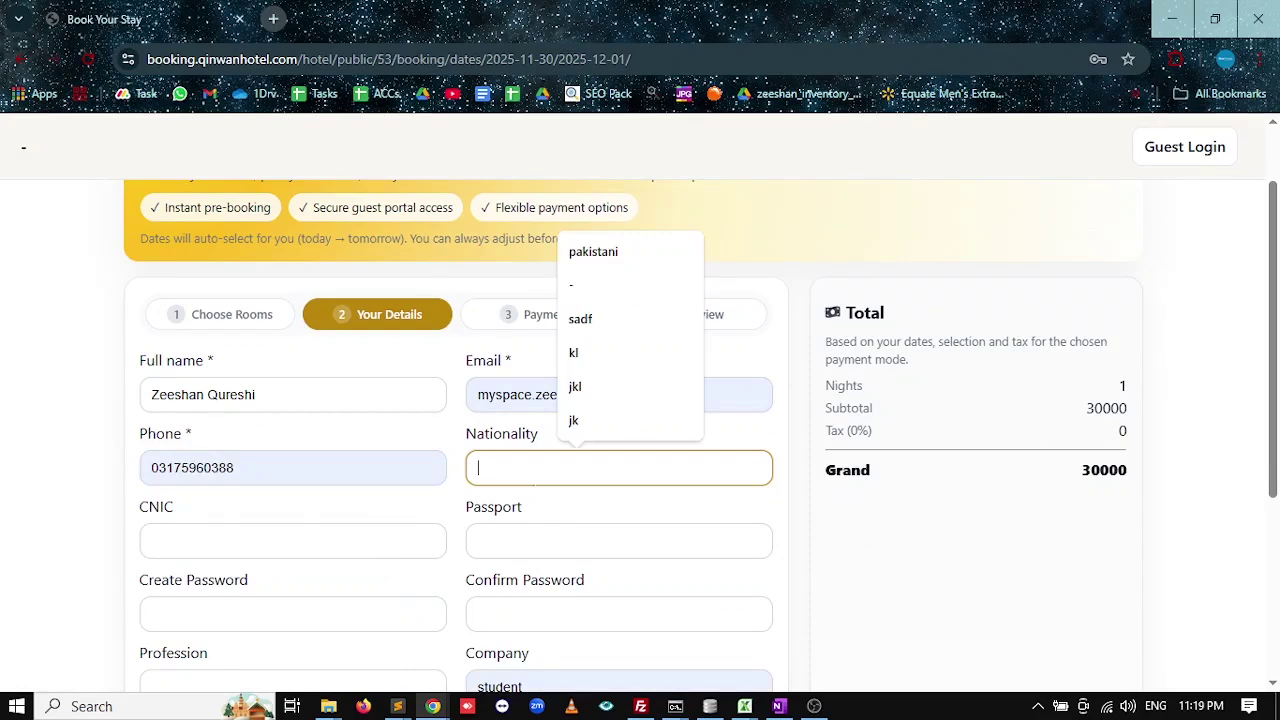
{"action": "left_click", "coordinate": [618, 255]}
{"action": "scroll", "coordinate": [566, 337], "scroll_direction": "down", "scroll_amount": 2}
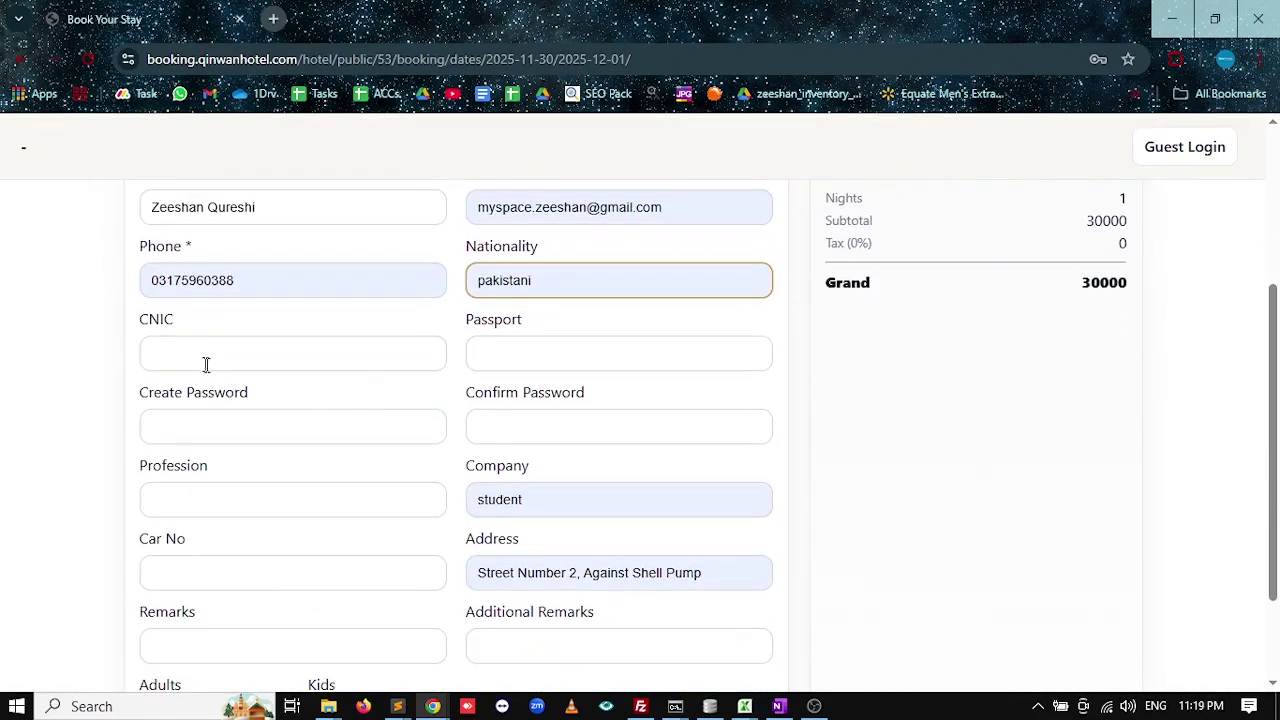
{"action": "left_click", "coordinate": [206, 363]}
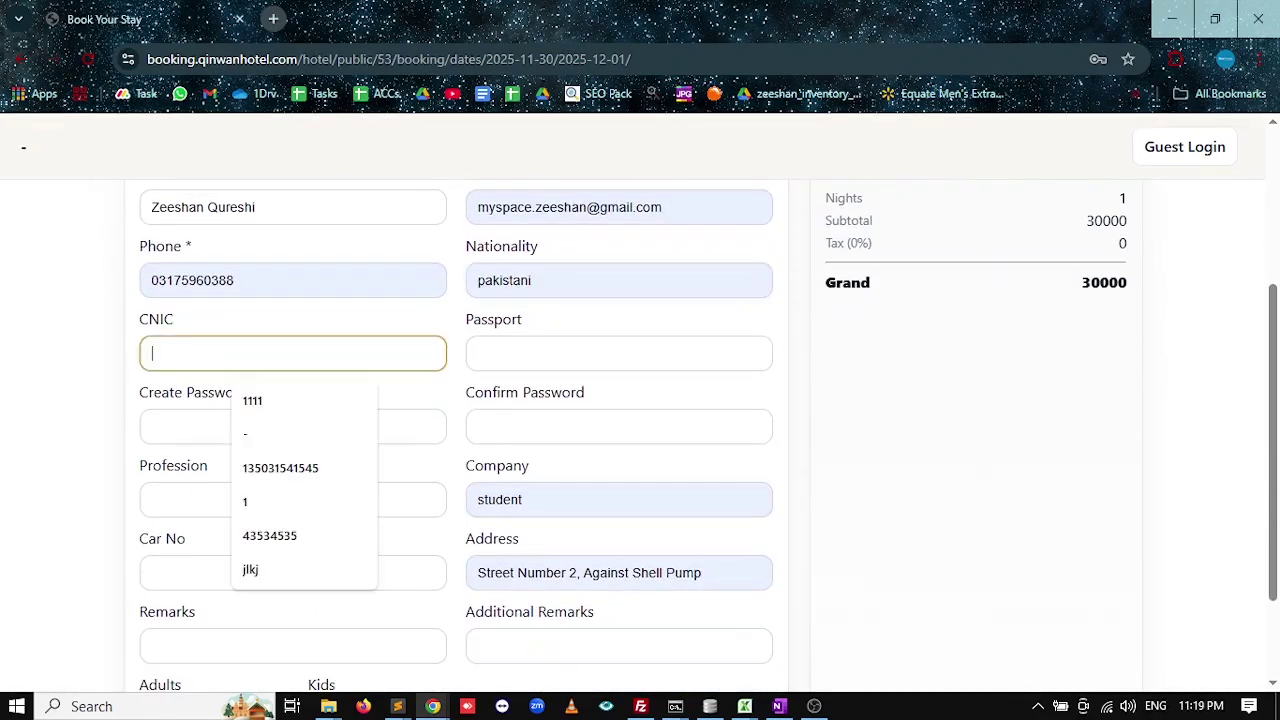
{"action": "left_click", "coordinate": [281, 472]}
{"action": "left_click_drag", "start_coordinate": [325, 358], "coordinate": [72, 360]}
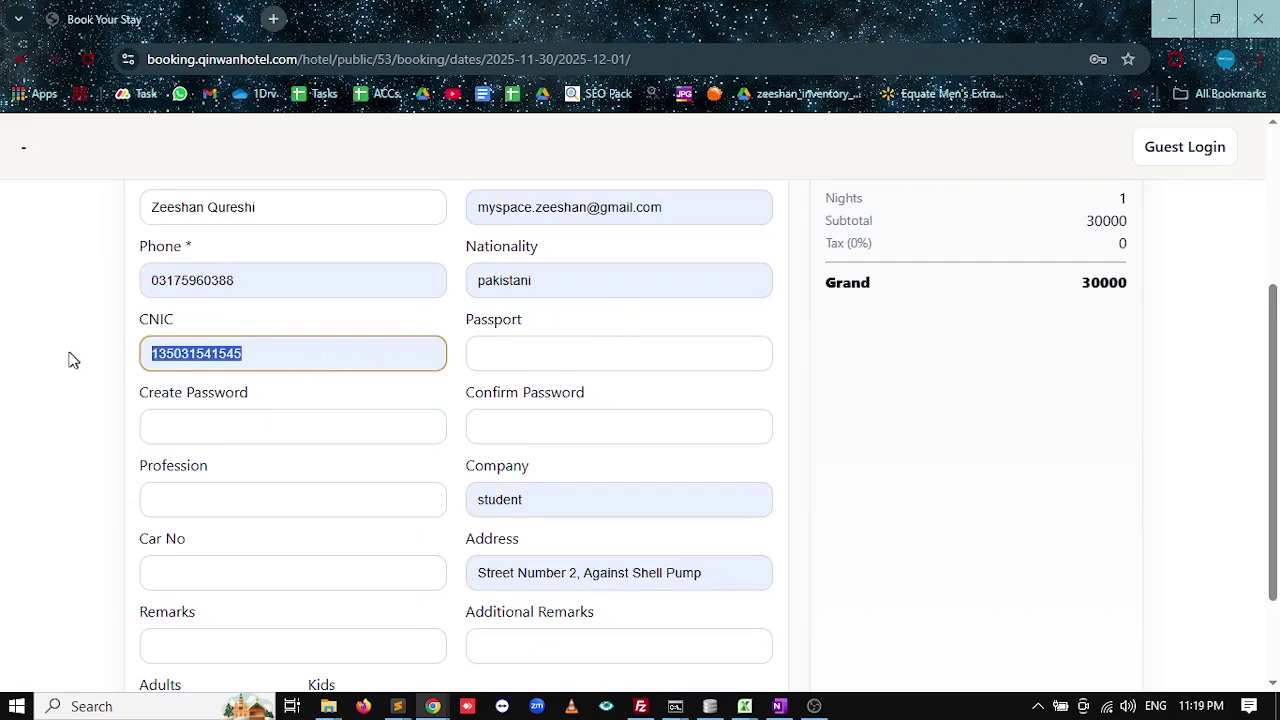
{"action": "type", "text": "11111"}
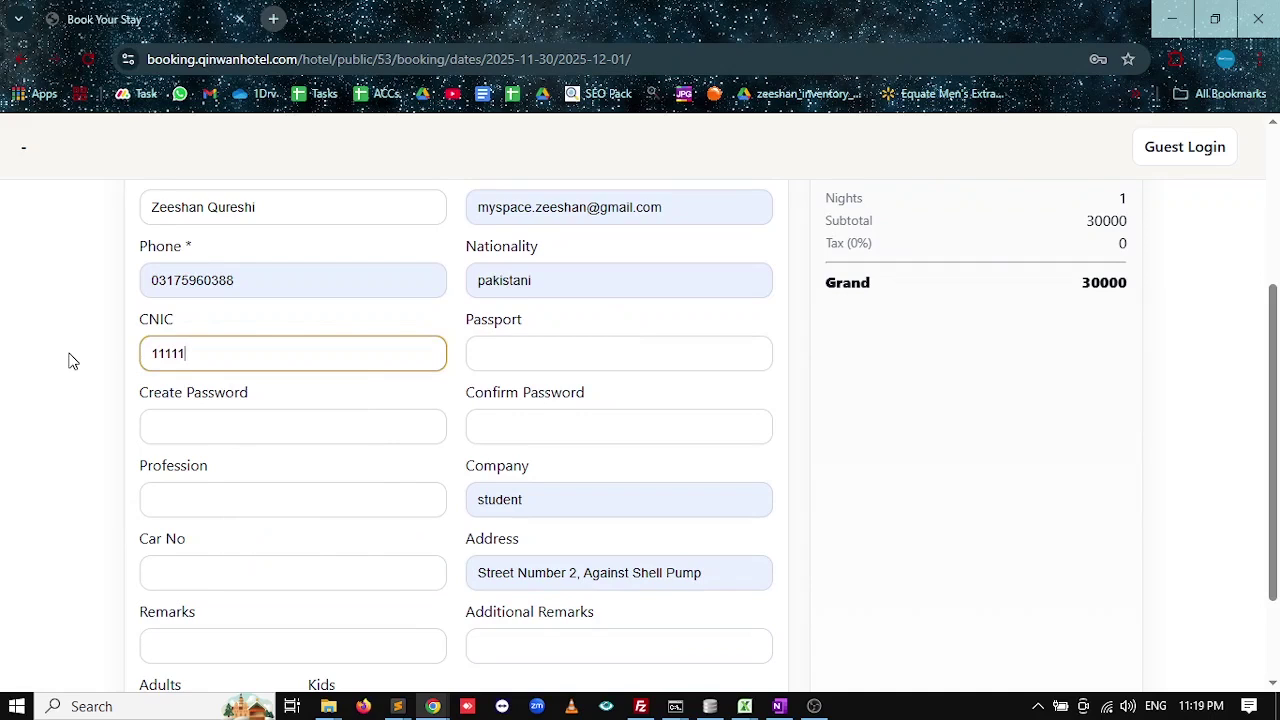
{"action": "key", "text": "ctrl+a"}
Enter the guest's passport number and a matching account password in both password fields.
{"action": "key", "text": "Tab"}
{"action": "type", "text": "11"}
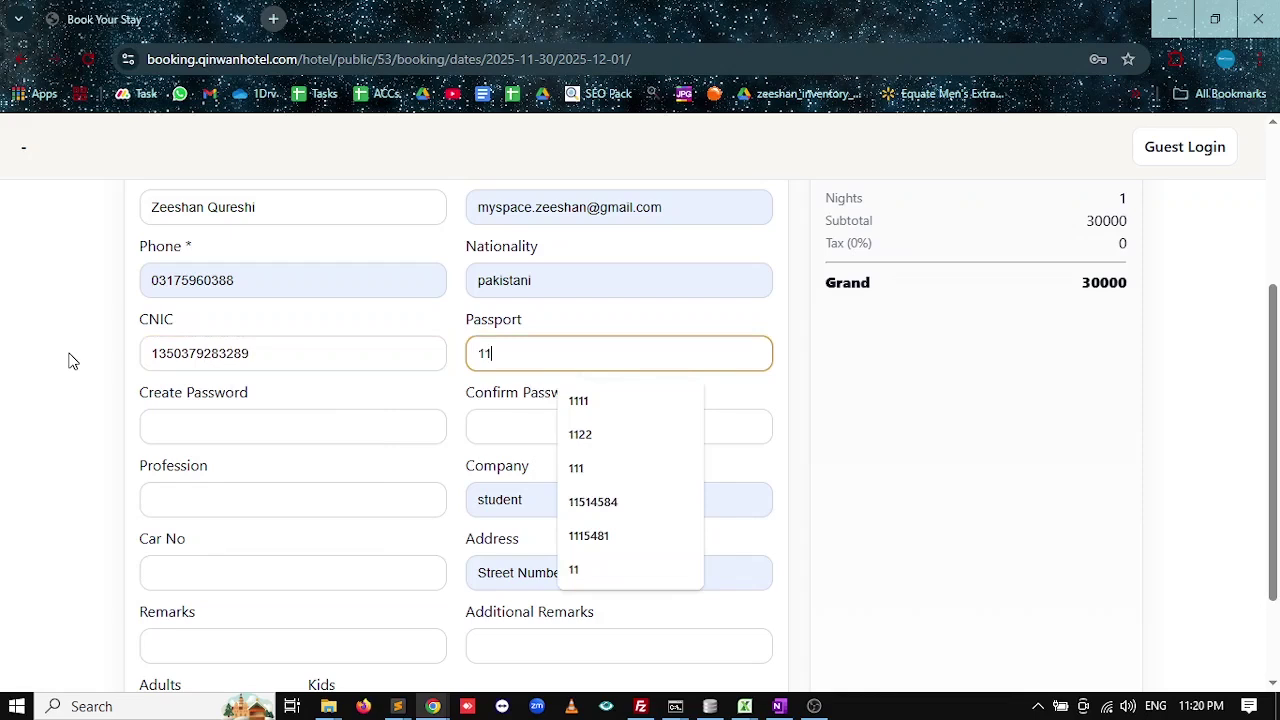
{"action": "key", "text": "BackSpace"}
{"action": "key", "text": "BackSpace"}
{"action": "type", "text": "11223344"}
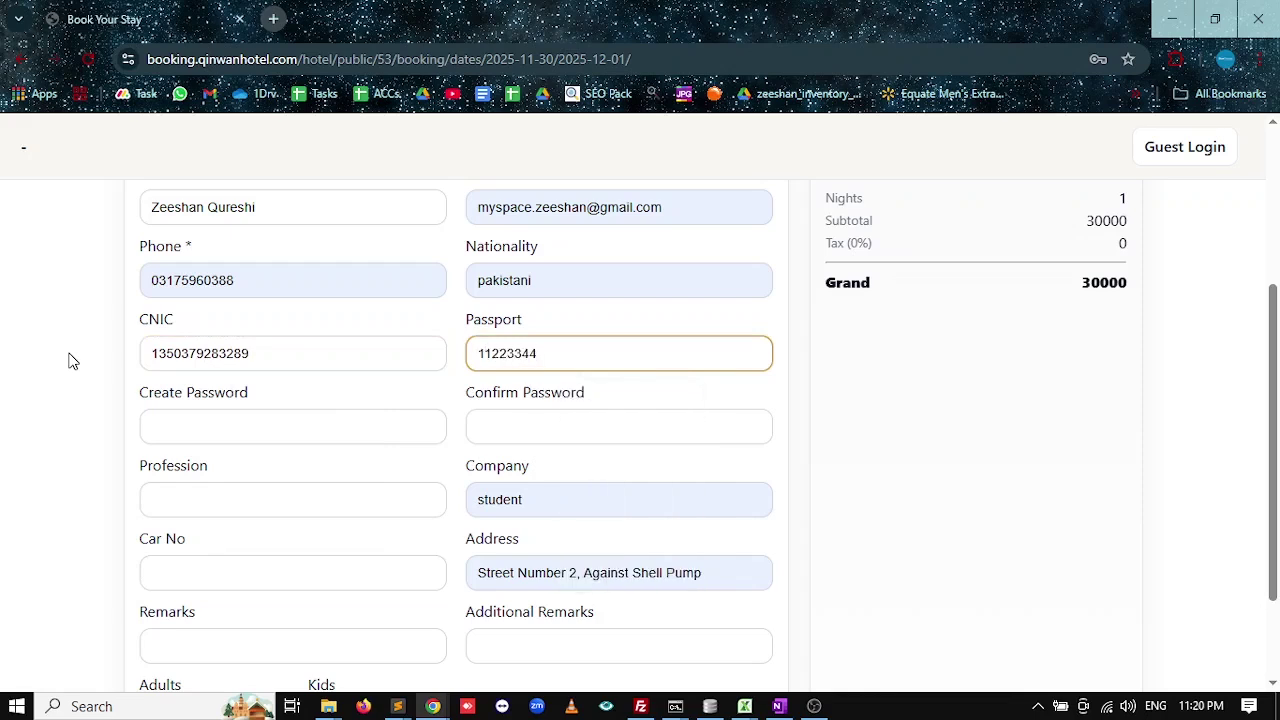
{"action": "key", "text": "Tab"}
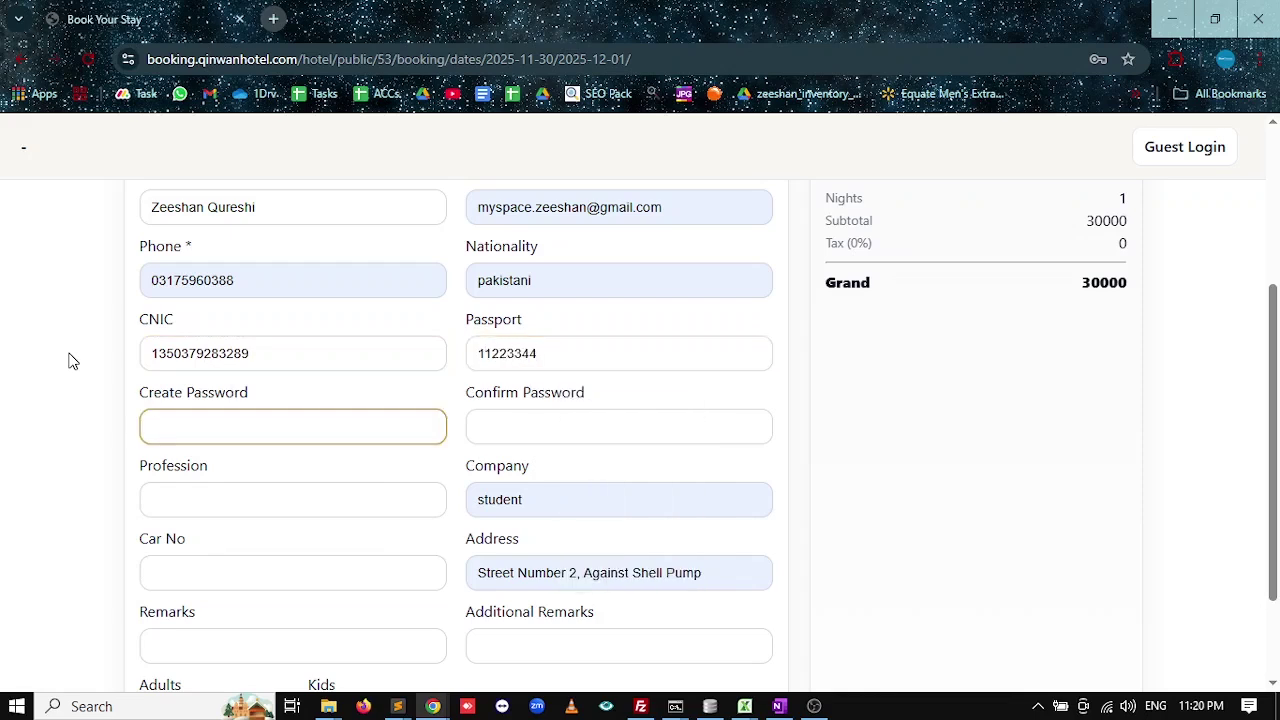
{"action": "type", "text": "1234"}
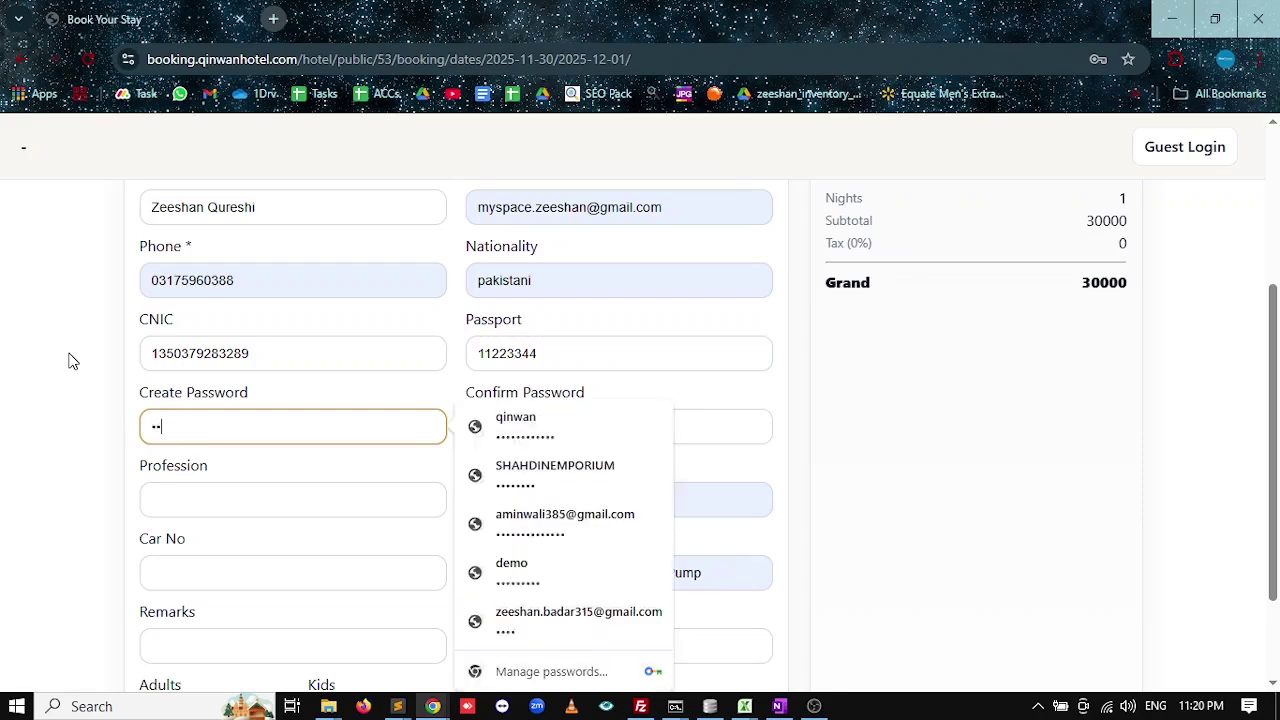
{"action": "key", "text": "Tab"}
{"action": "type", "text": "1234"}
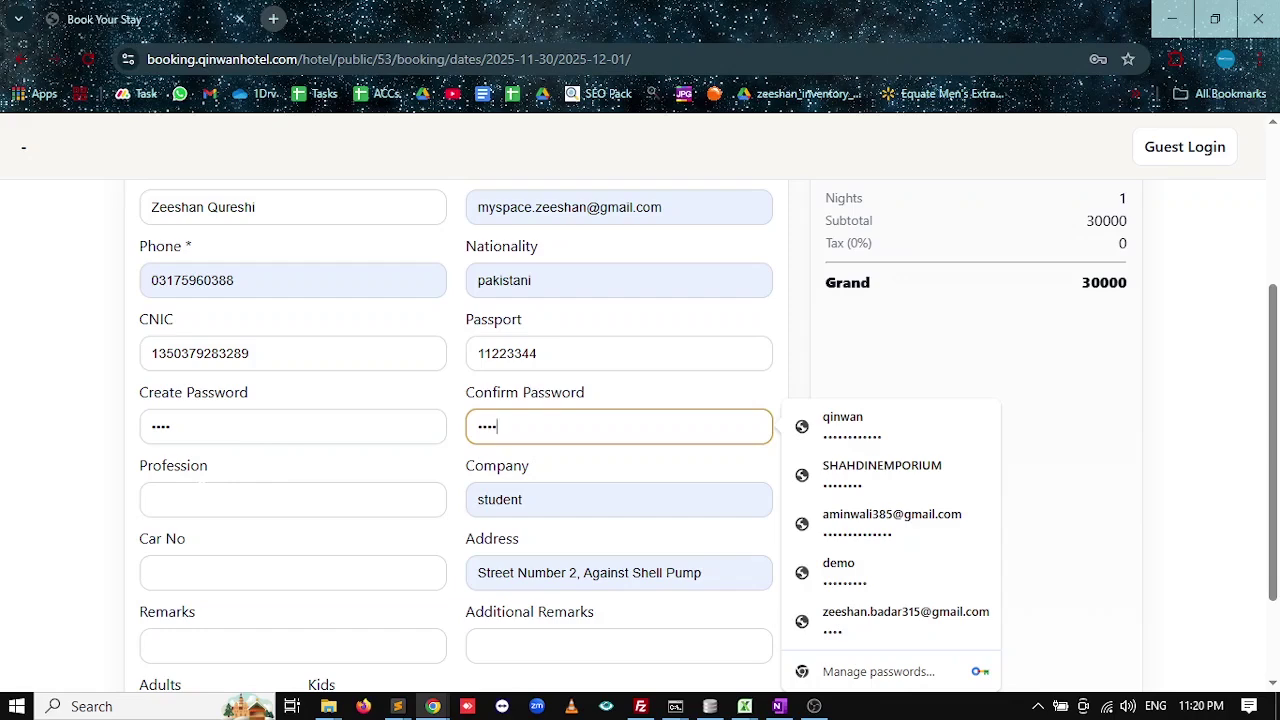
{"action": "scroll", "coordinate": [188, 490], "scroll_direction": "down", "scroll_amount": 1}
Set profession to 'Software developer' and company to 'Blue Primes Software Pvt Ltd'.
{"action": "left_click", "coordinate": [196, 366]}
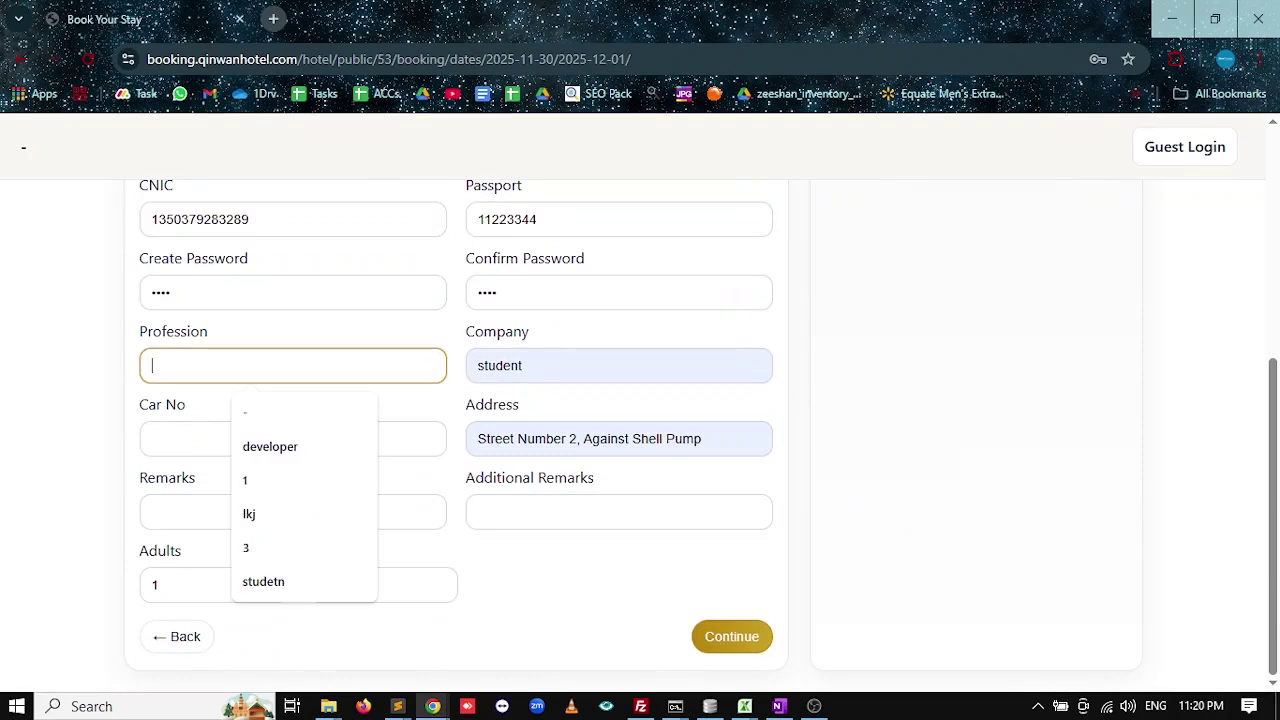
{"action": "type", "text": "Software"}
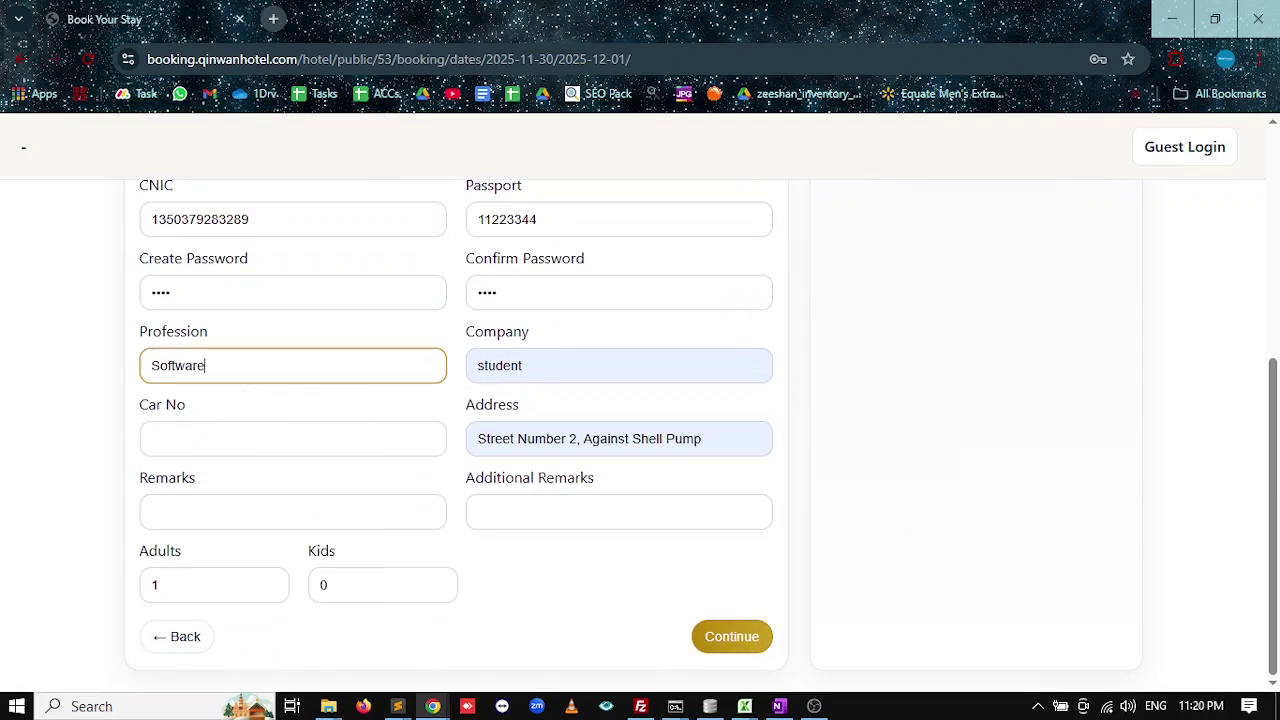
{"action": "type", "text": " devloped"}
{"action": "key", "text": "BackSpace"}
{"action": "key", "text": "BackSpace"}
{"action": "key", "text": "BackSpace"}
{"action": "type", "text": "oper"}
{"action": "key", "text": "Tab"}
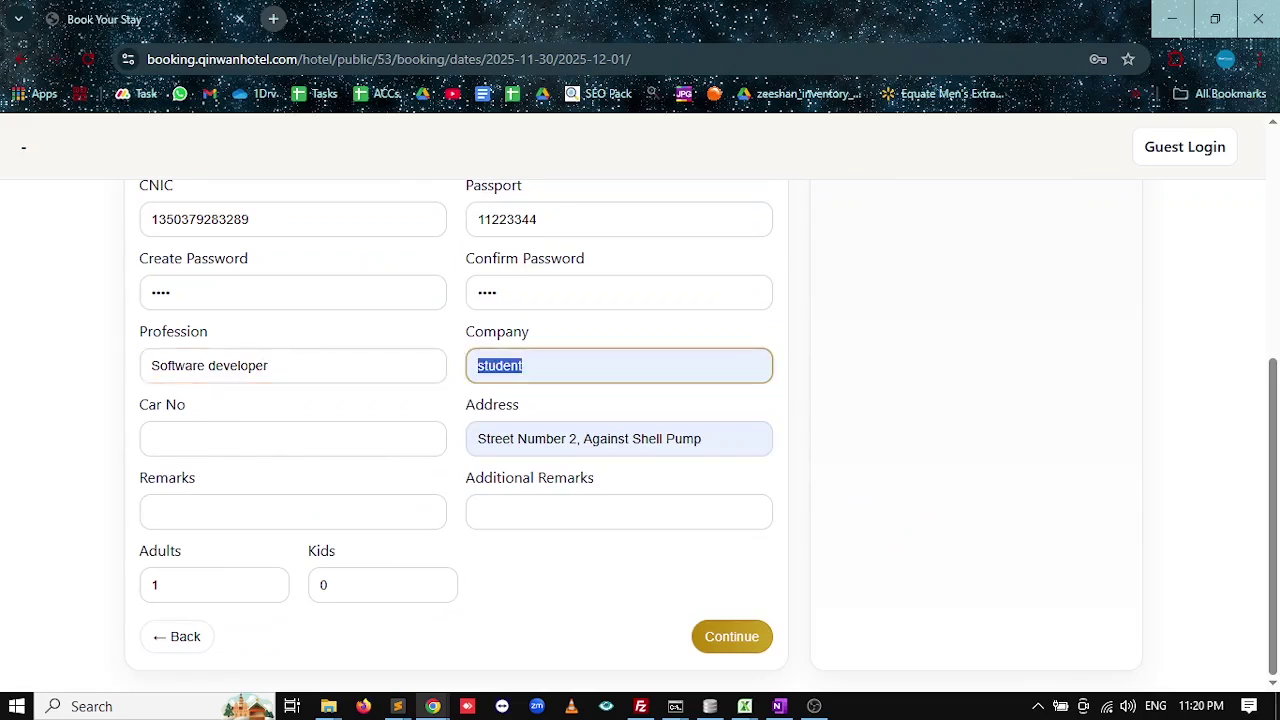
{"action": "key", "text": "BackSpace"}
{"action": "type", "text": "Blue"}
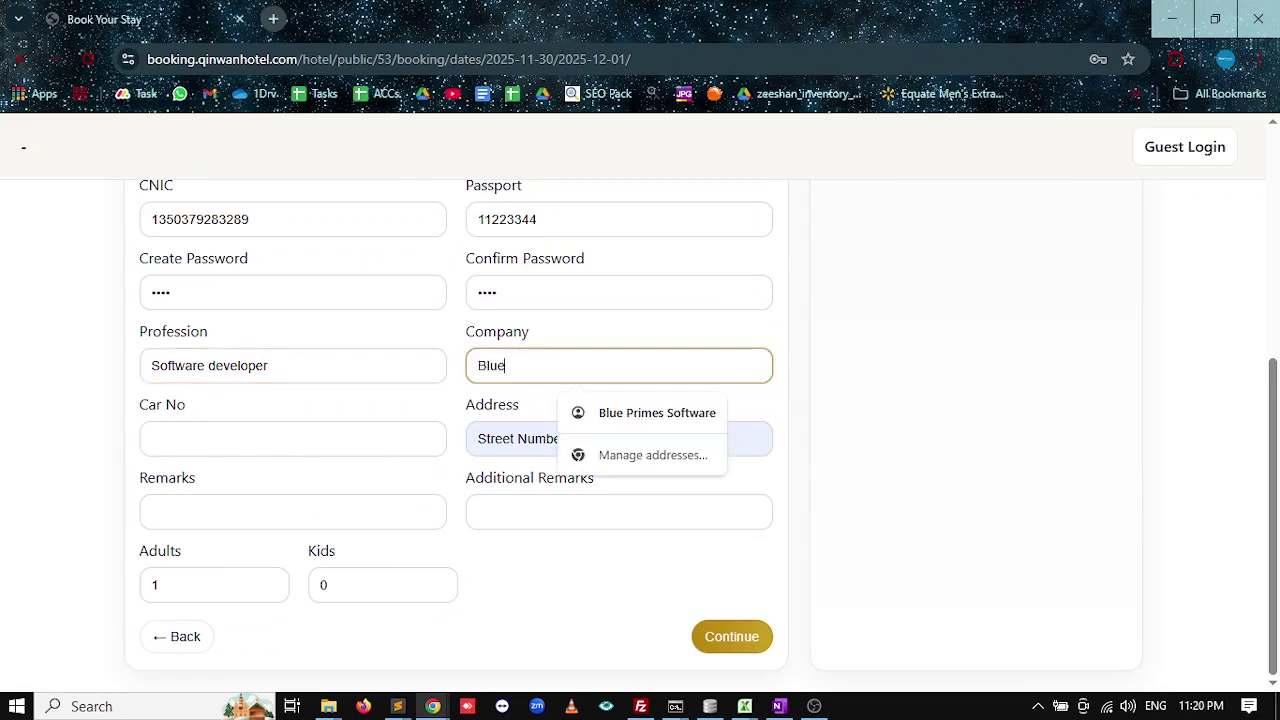
{"action": "key", "text": "Down"}
{"action": "key", "text": "Return"}
{"action": "type", "text": "Pvt Ltd"}
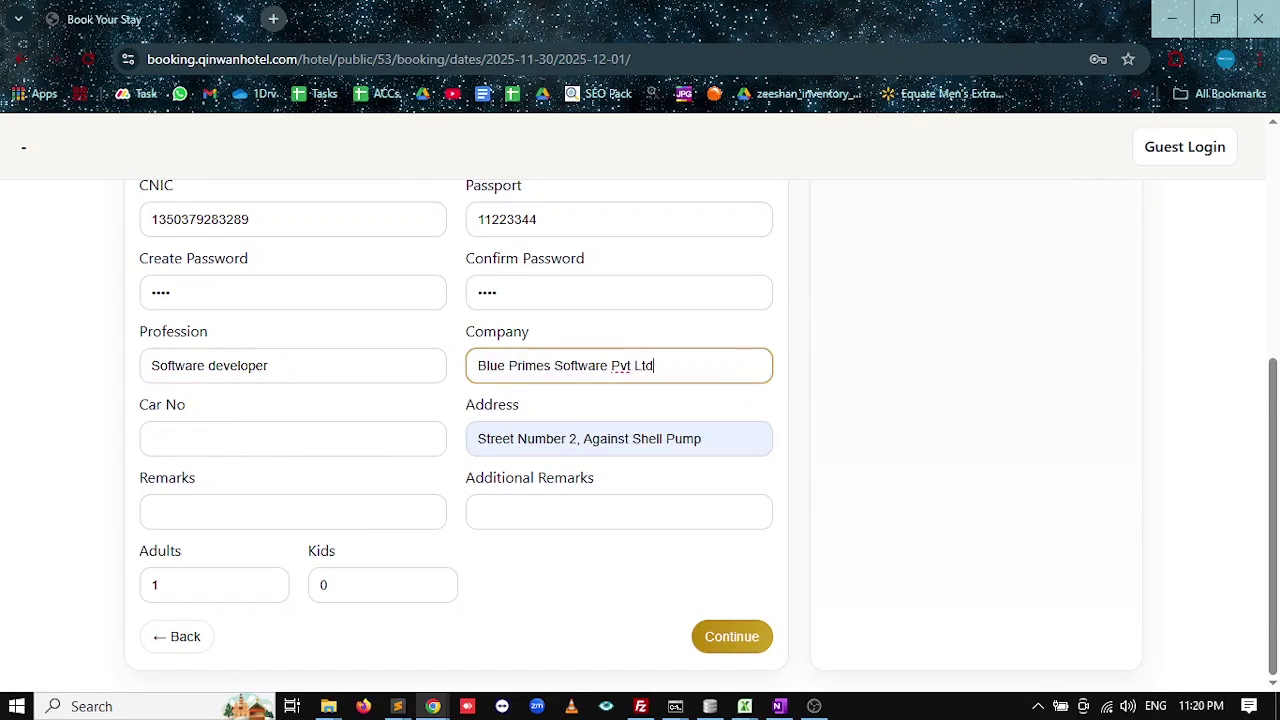
Enter the guest's car number, set Adults to 2, and continue to payment.
{"action": "key", "text": "Tab"}
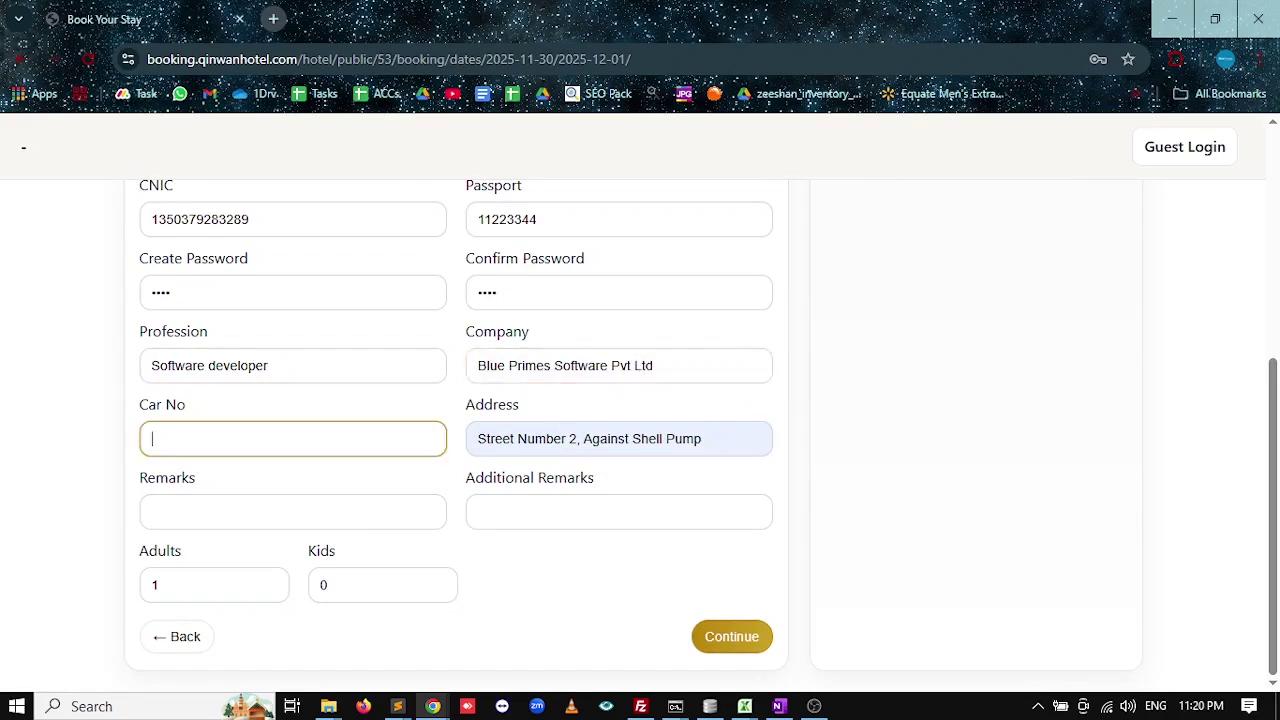
{"action": "type", "text": "PO"}
{"action": "type", "text": "Z-X"}
{"action": "type", "text": "87"}
{"action": "key", "text": "Tab"}
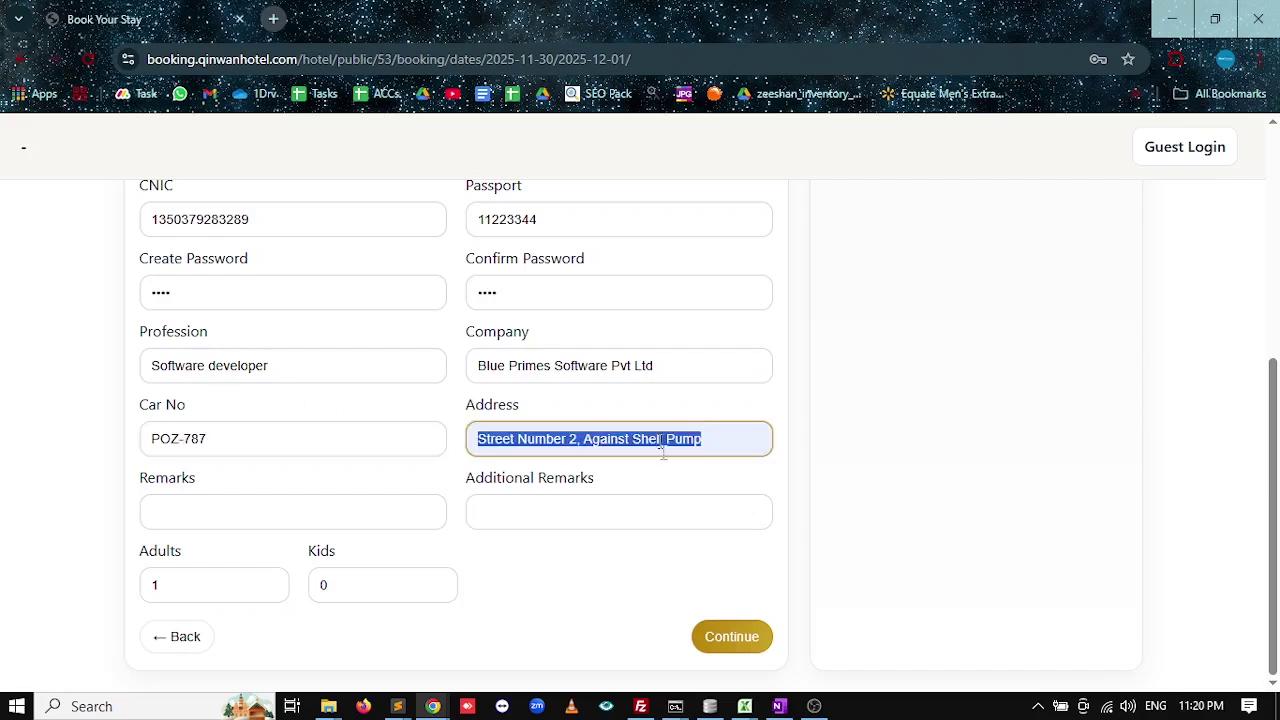
{"action": "key", "text": "Tab"}
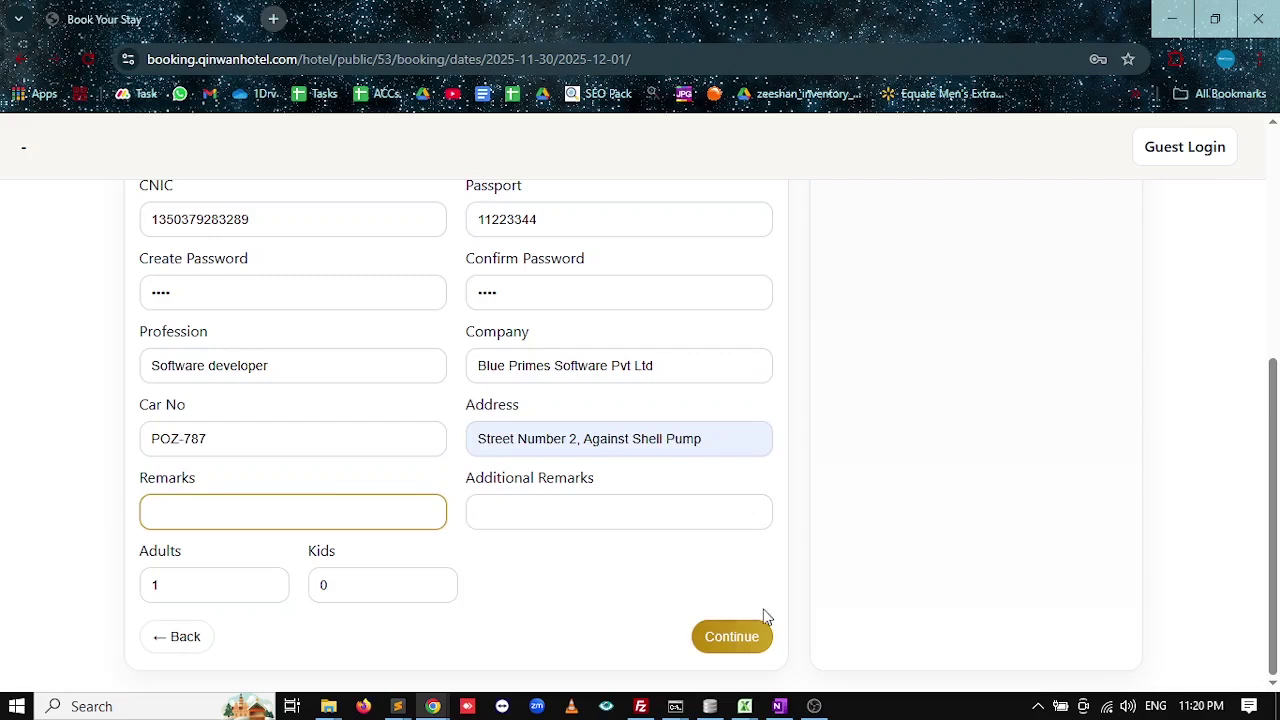
{"action": "key", "text": "Tab"}
{"action": "key", "text": "Tab"}
{"action": "type", "text": "2"}
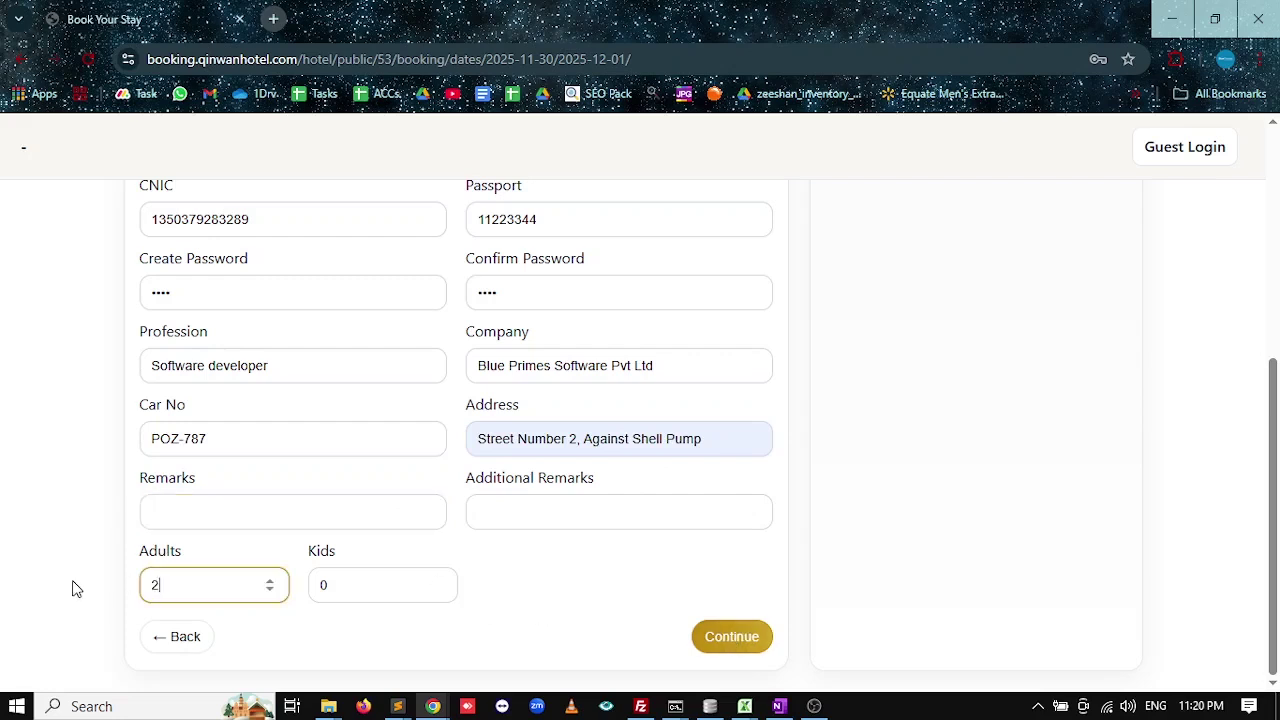
{"action": "left_click", "coordinate": [735, 640]}
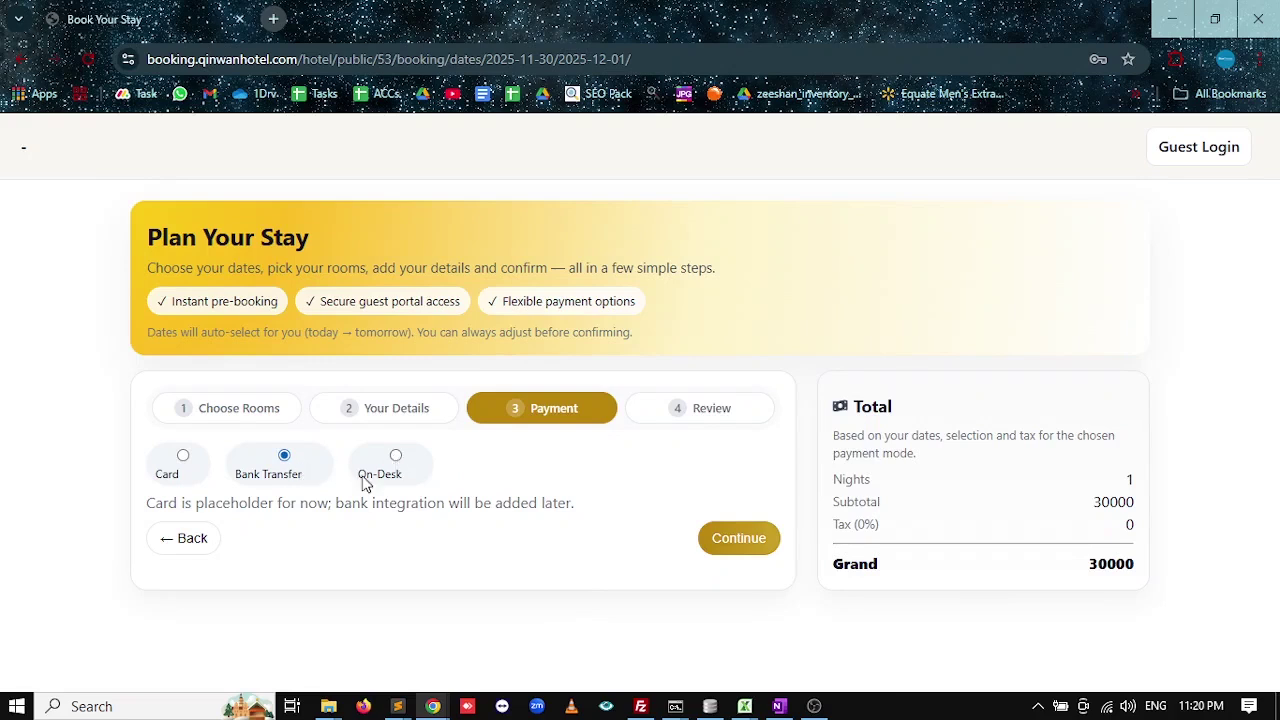
Create booking #38 with Bank Transfer payment, declining the browser's save-password offer.
{"action": "left_click", "coordinate": [724, 547]}
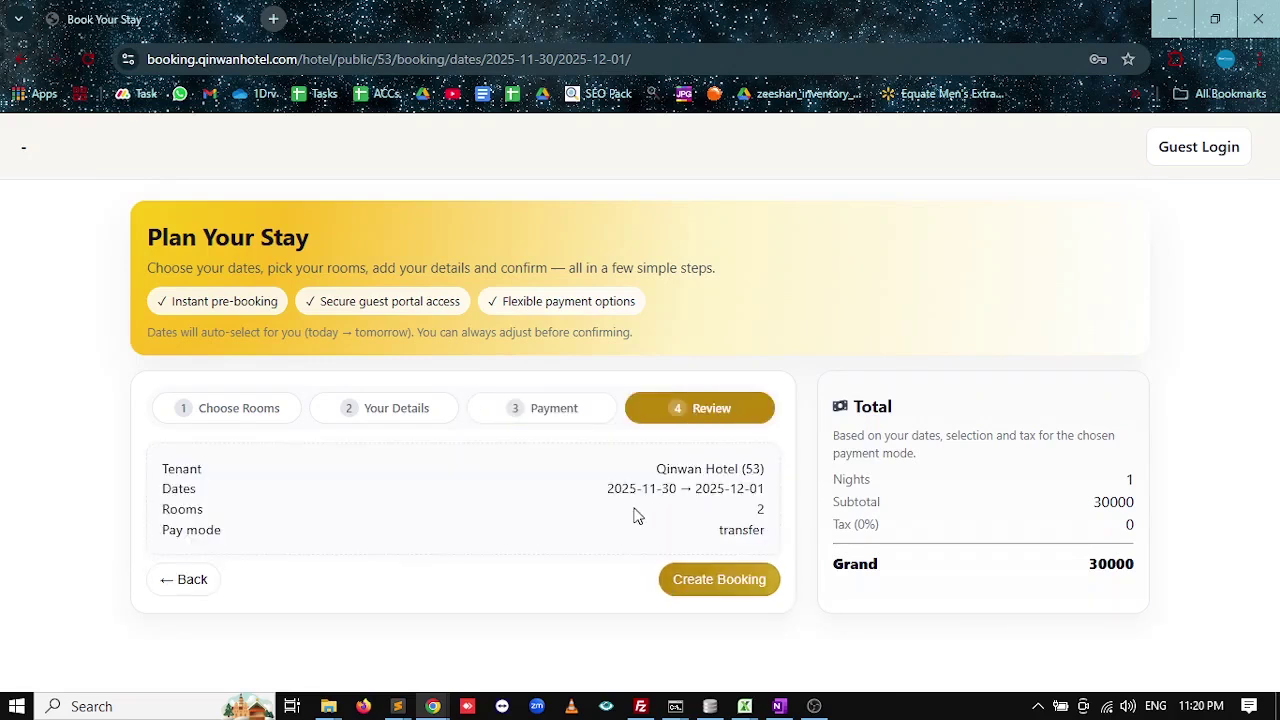
{"action": "left_click", "coordinate": [718, 585]}
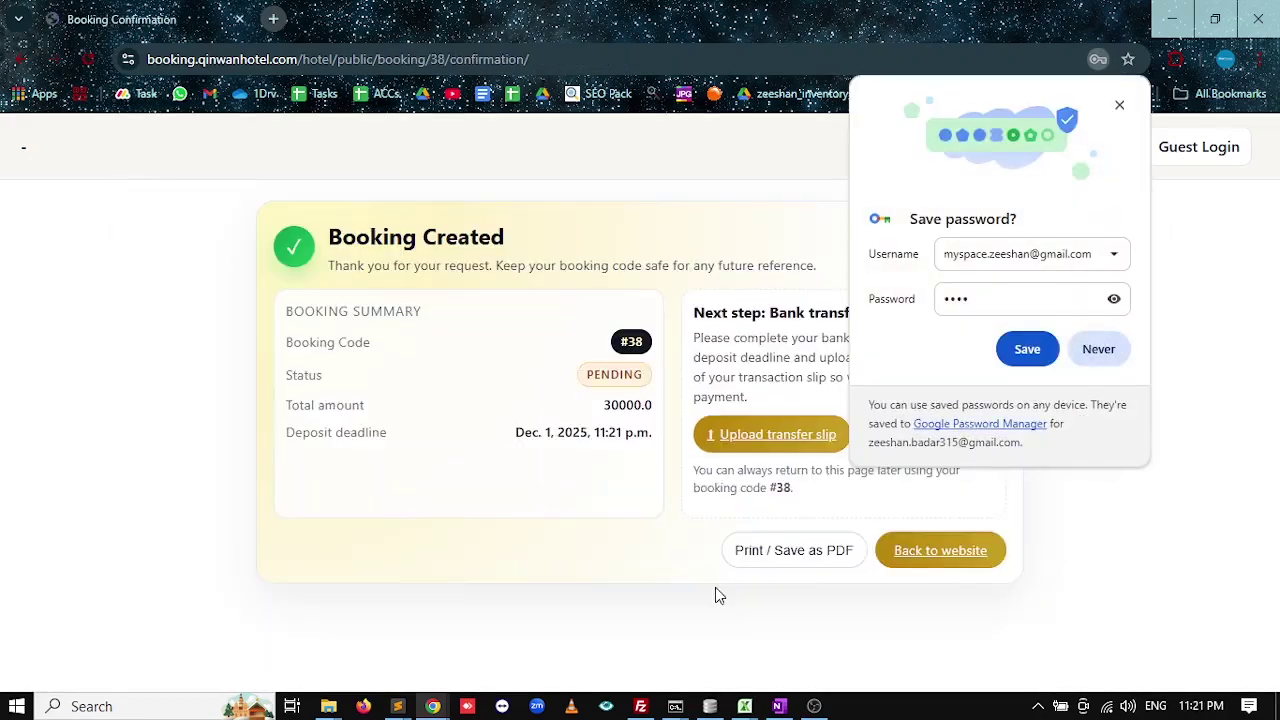
{"action": "left_click", "coordinate": [1099, 349]}
Open Gmail at mail.google.com in a new browser tab.
{"action": "left_click", "coordinate": [273, 19]}
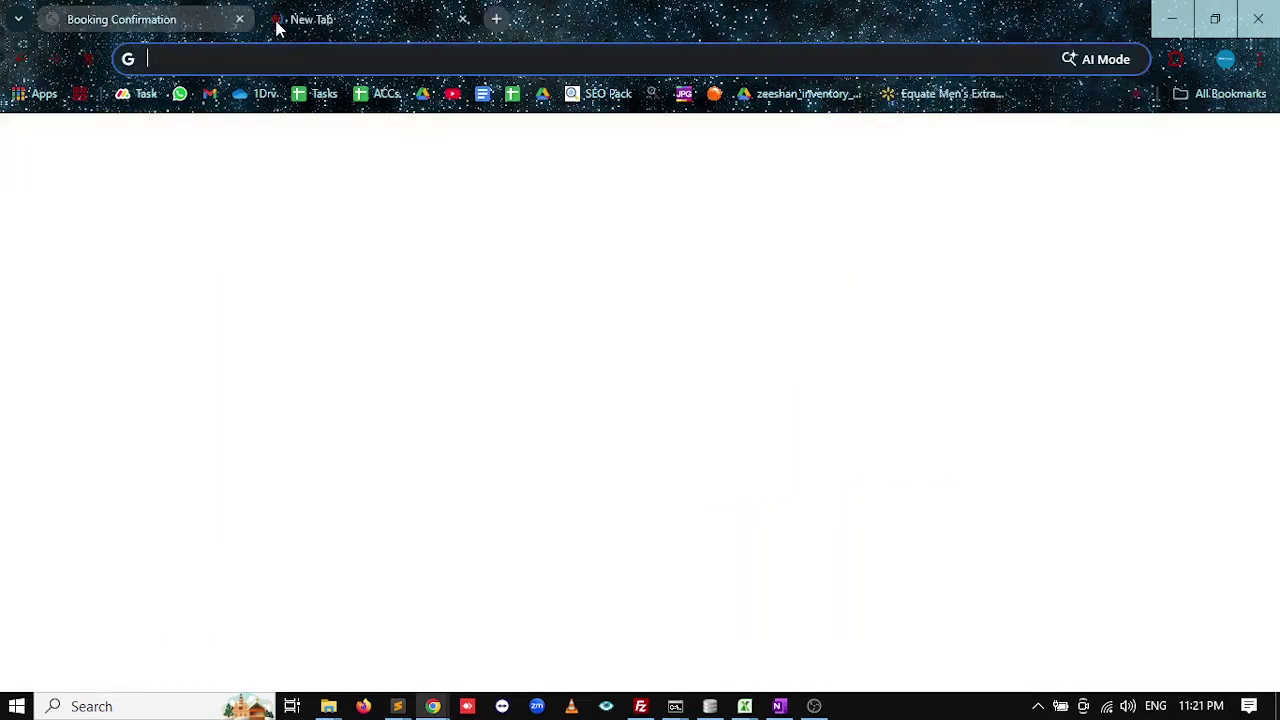
{"action": "type", "text": "MAI"}
{"action": "key", "text": "BackSpace"}
{"action": "key", "text": "BackSpace"}
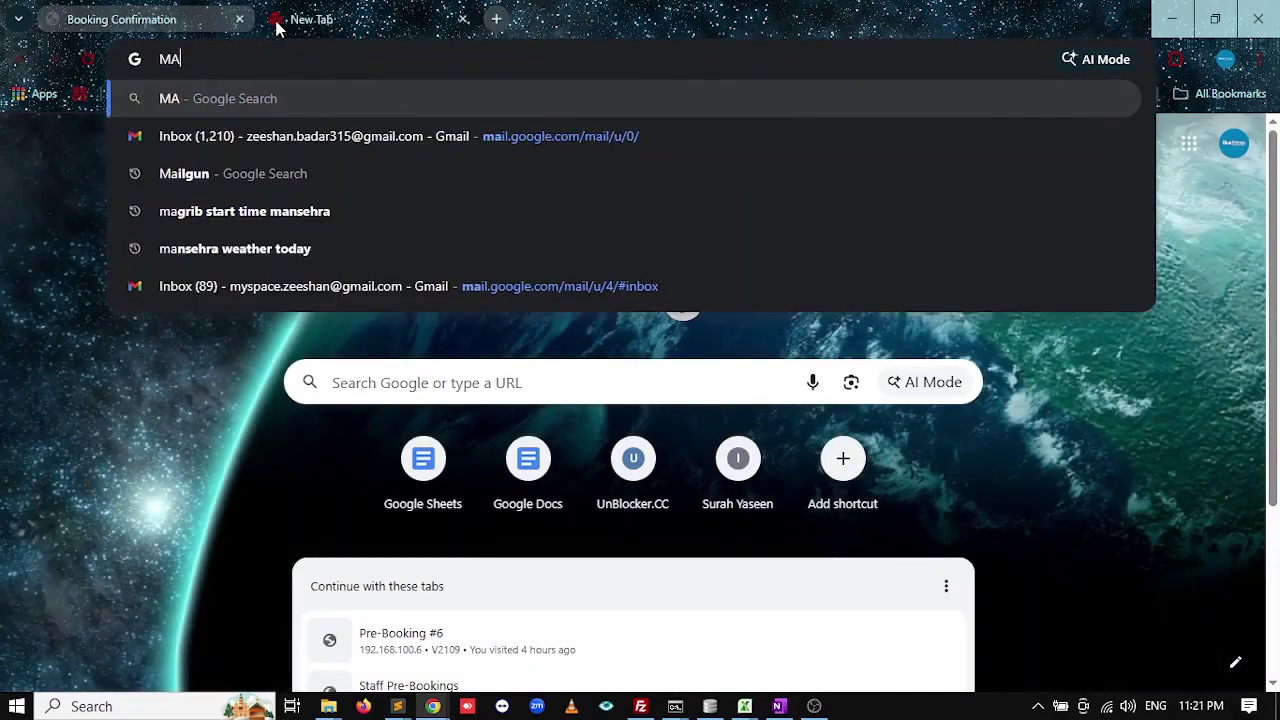
{"action": "type", "text": "IL"}
{"action": "key", "text": "Return"}
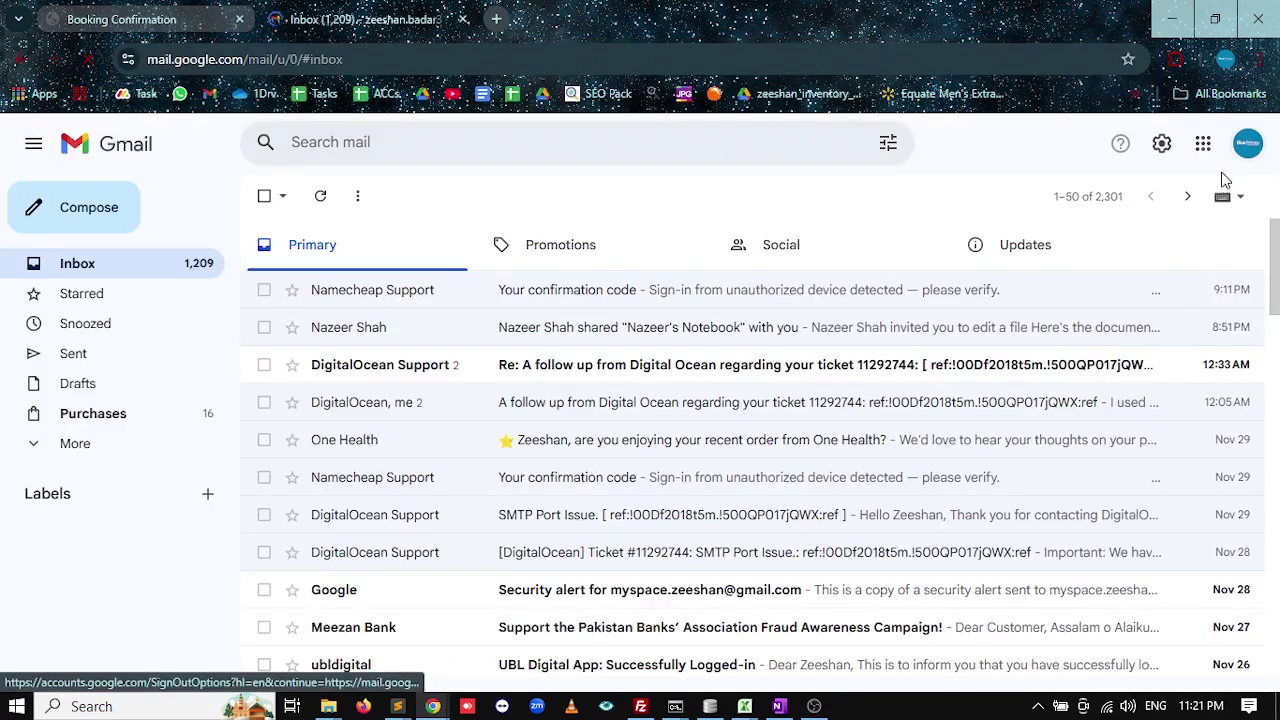
Switch Gmail to the guest's other mailbox and close the first account's inbox tab.
{"action": "left_click", "coordinate": [1248, 143]}
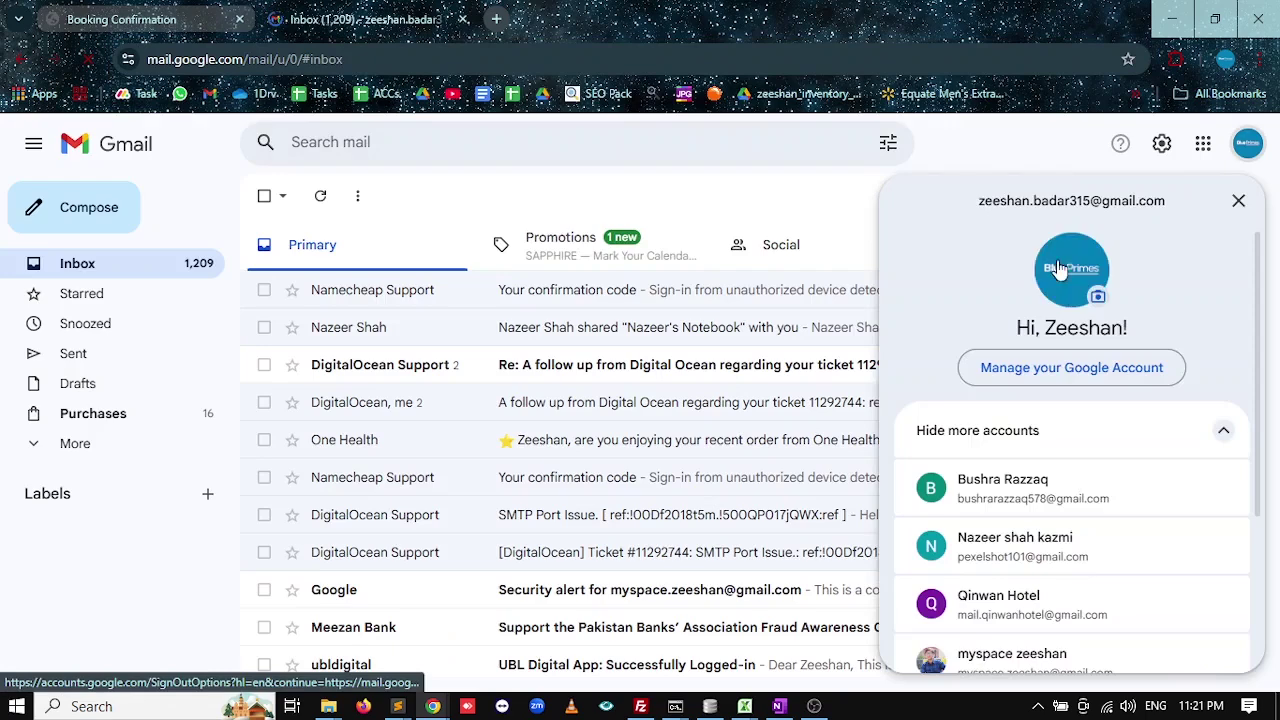
{"action": "scroll", "coordinate": [1014, 566], "scroll_direction": "down", "scroll_amount": 2}
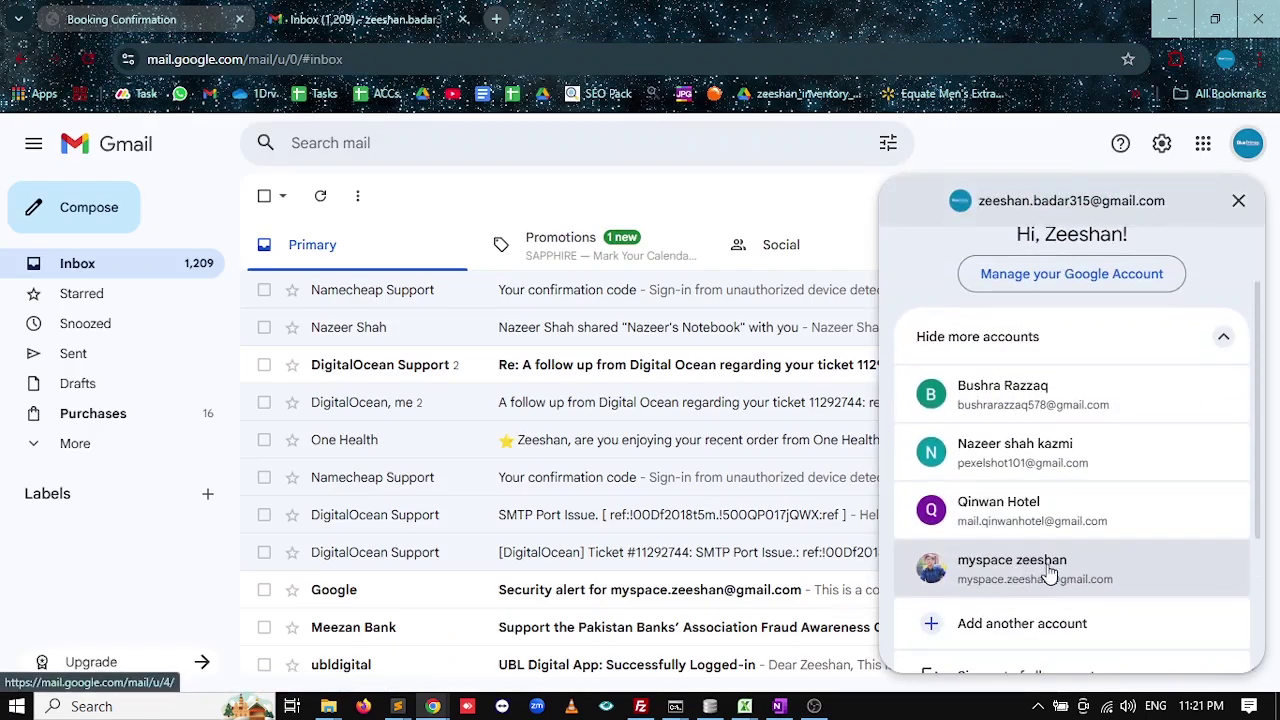
{"action": "left_click", "coordinate": [1034, 573]}
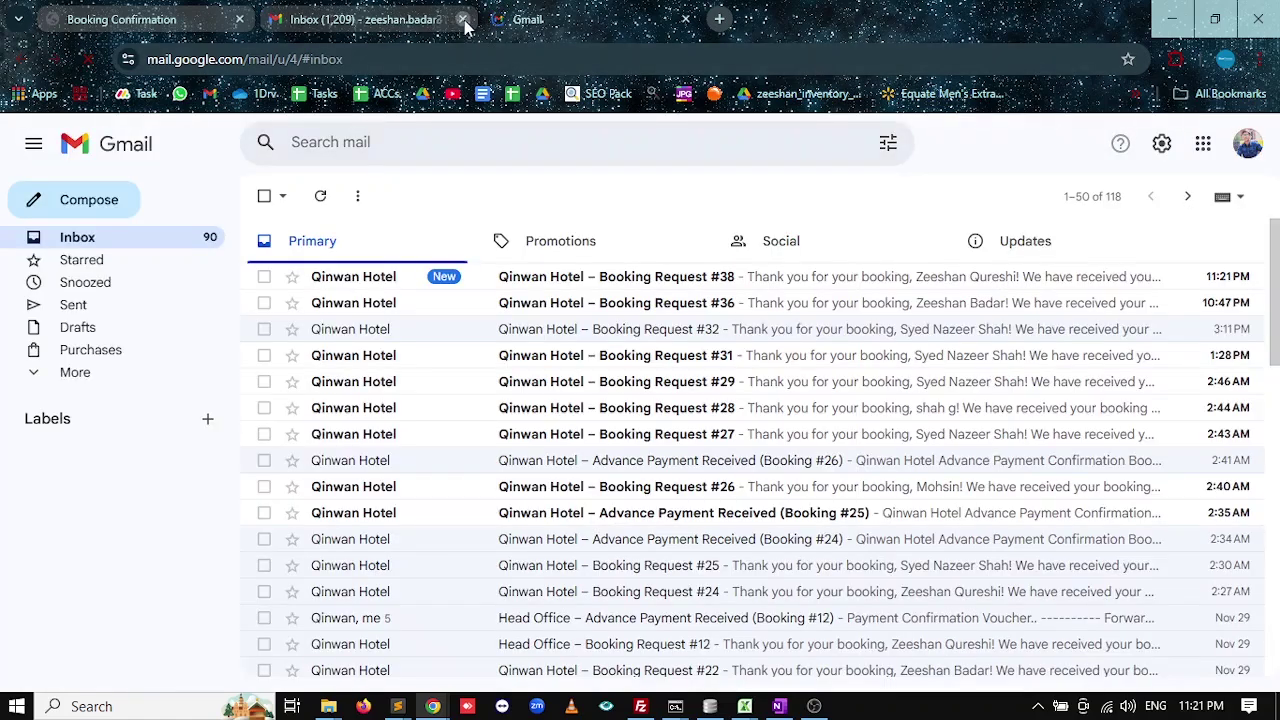
{"action": "left_click", "coordinate": [462, 19]}
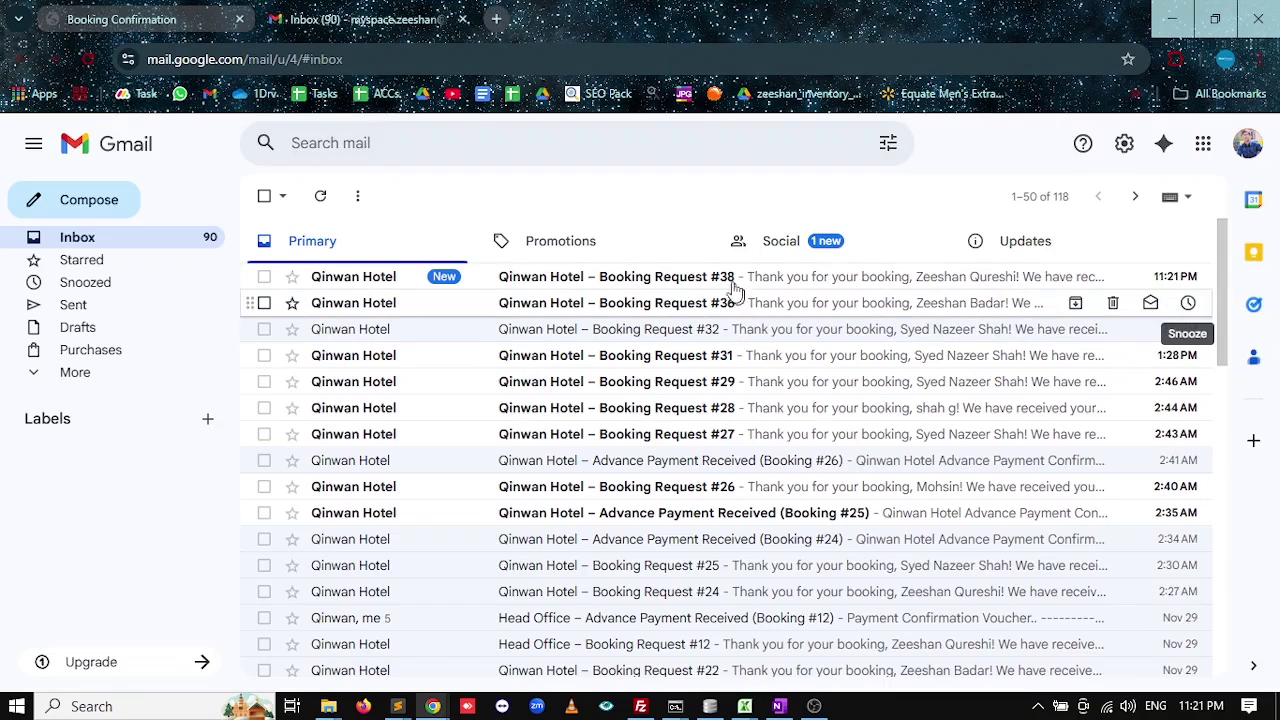
Open the Booking Request #38 email and highlight its thank-you greeting.
{"action": "left_click", "coordinate": [645, 277]}
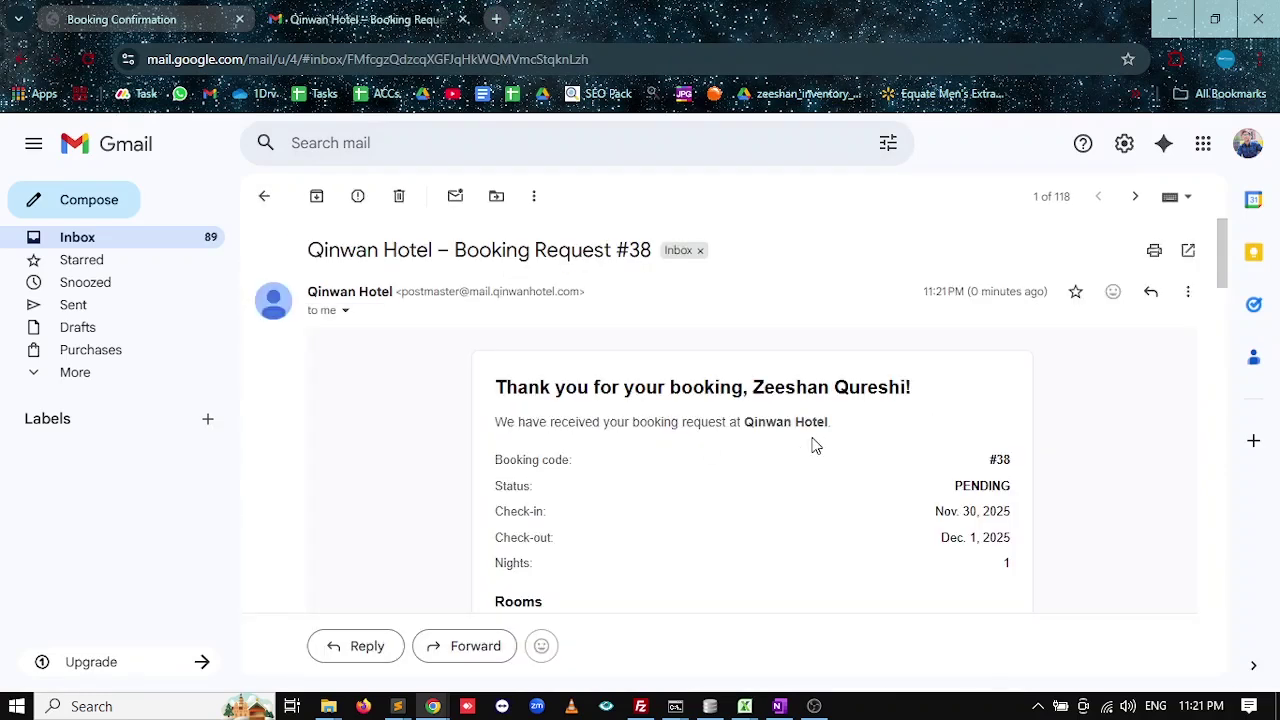
{"action": "scroll", "coordinate": [812, 442], "scroll_direction": "down", "scroll_amount": 1}
{"action": "left_click_drag", "start_coordinate": [556, 295], "coordinate": [757, 304]}
{"action": "left_click_drag", "start_coordinate": [532, 330], "coordinate": [666, 340]}
Highlight the booking code, nights, PENDING status and check-in dates in the email.
{"action": "scroll", "coordinate": [960, 340], "scroll_direction": "down", "scroll_amount": 1}
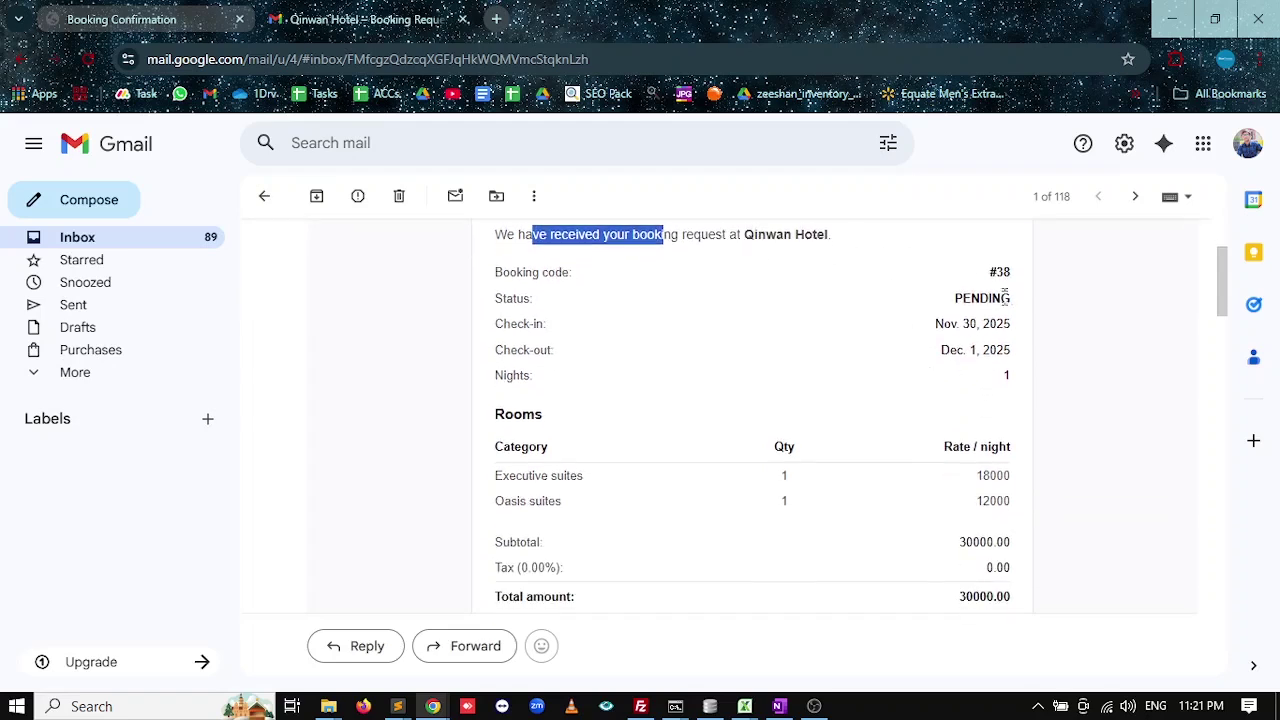
{"action": "left_click_drag", "start_coordinate": [1006, 290], "coordinate": [1006, 378]}
{"action": "left_click", "coordinate": [963, 366]}
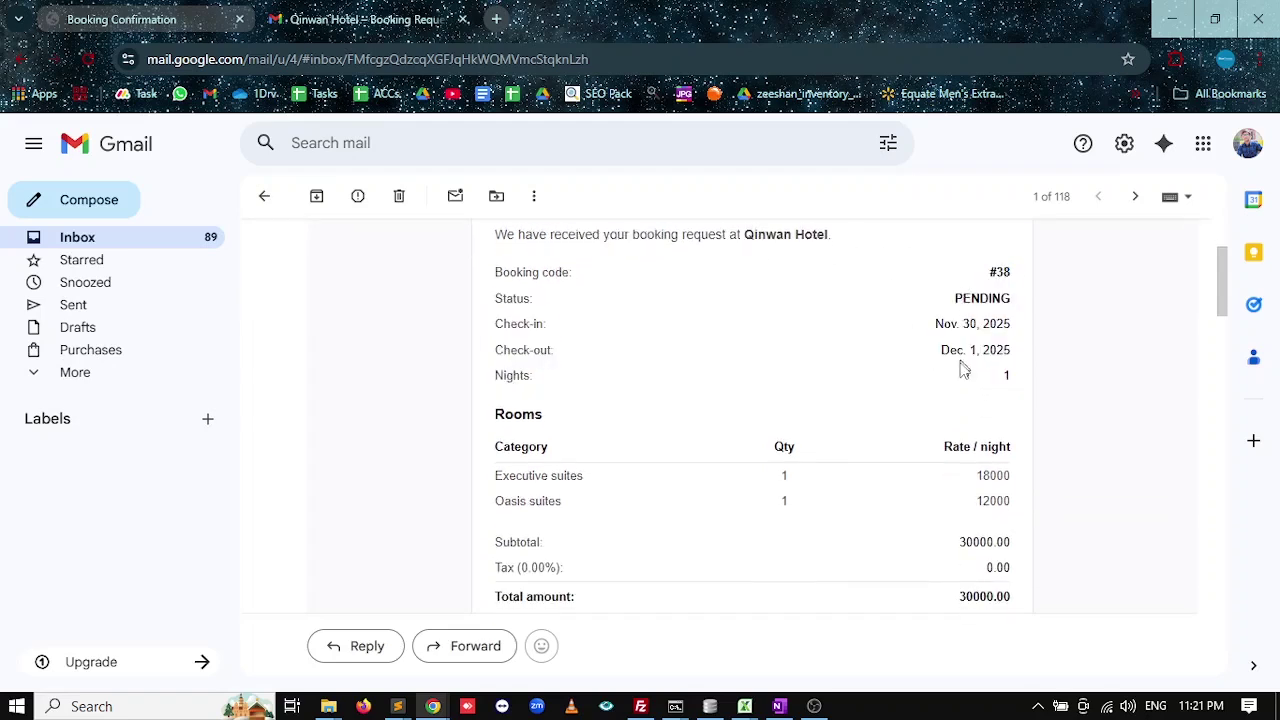
{"action": "double_click", "coordinate": [981, 300]}
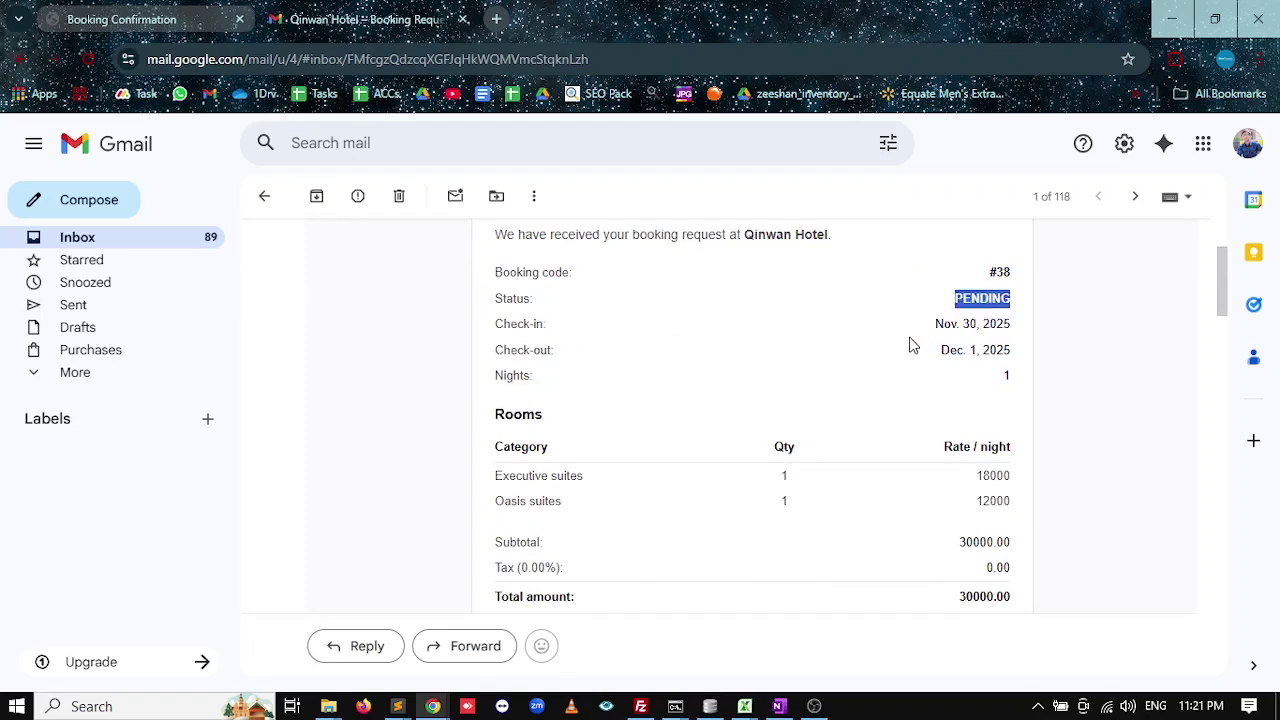
{"action": "left_click_drag", "start_coordinate": [932, 323], "coordinate": [951, 346]}
{"action": "left_click", "coordinate": [905, 385]}
Highlight the Executive suites row, 15000.00 advance, summary rows and Dec. 1, 2025 deposit deadline.
{"action": "scroll", "coordinate": [857, 423], "scroll_direction": "down", "scroll_amount": 1}
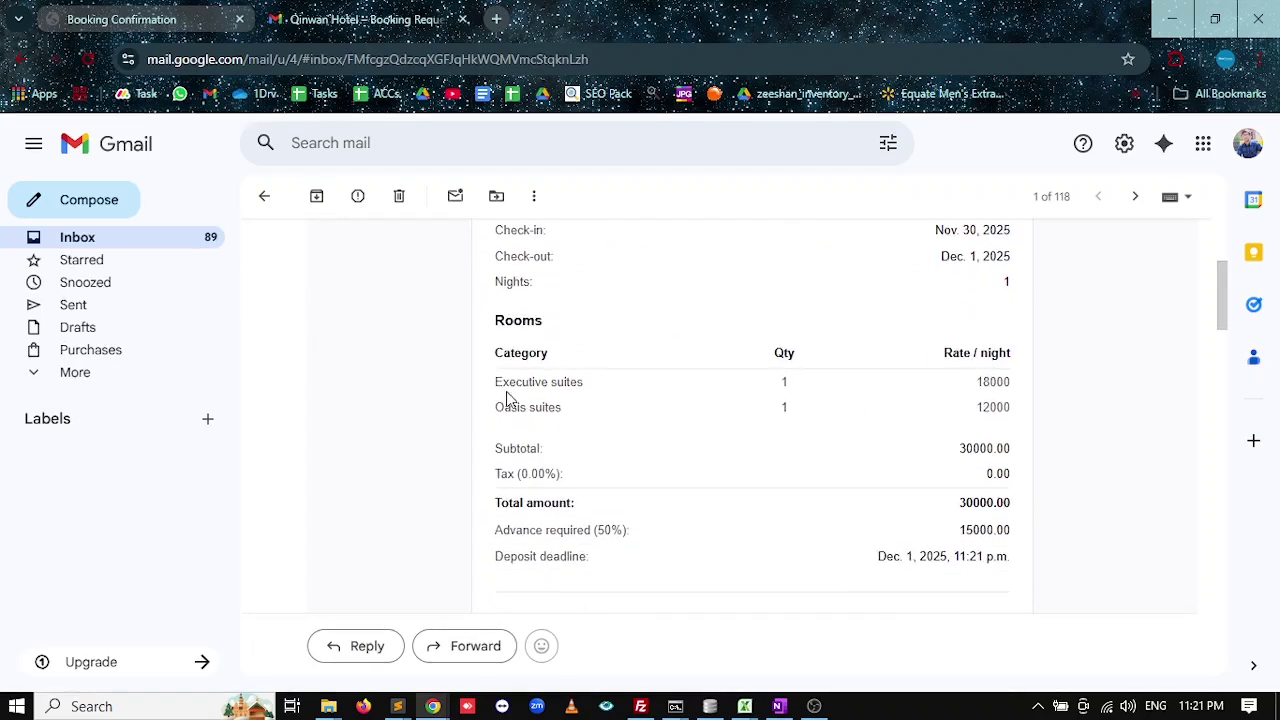
{"action": "left_click_drag", "start_coordinate": [509, 381], "coordinate": [574, 389]}
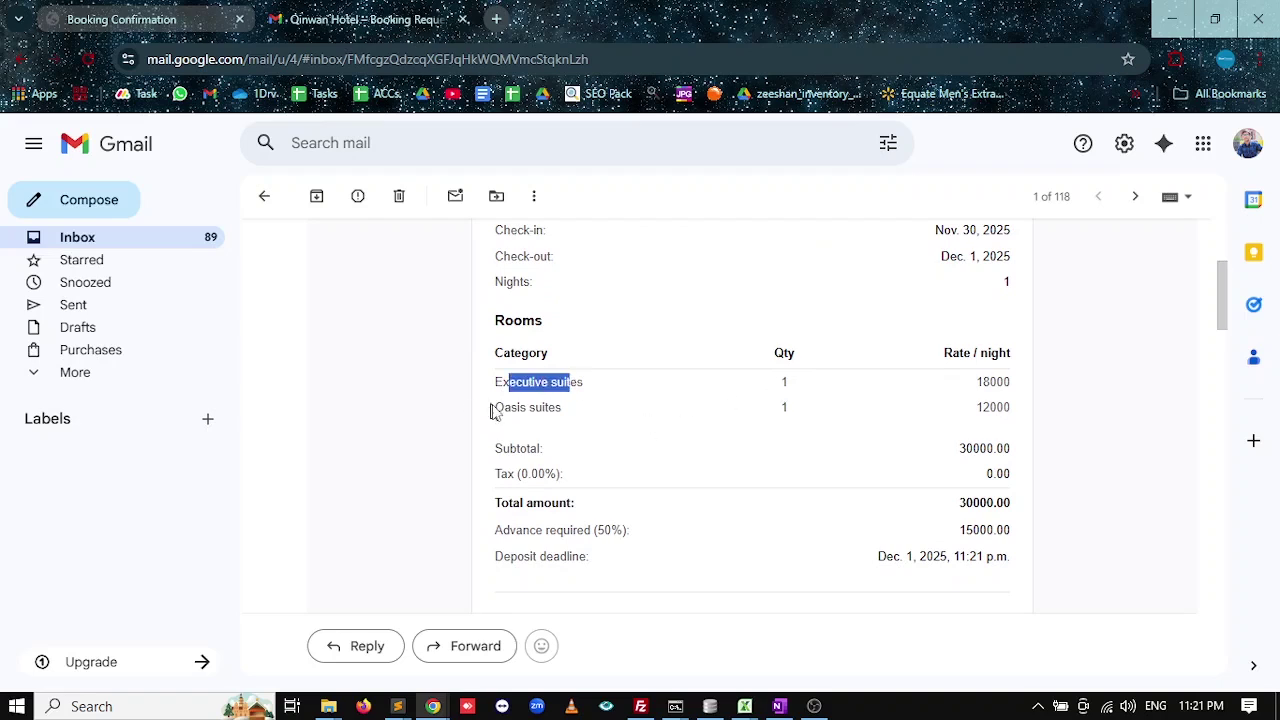
{"action": "scroll", "coordinate": [606, 466], "scroll_direction": "down", "scroll_amount": 1}
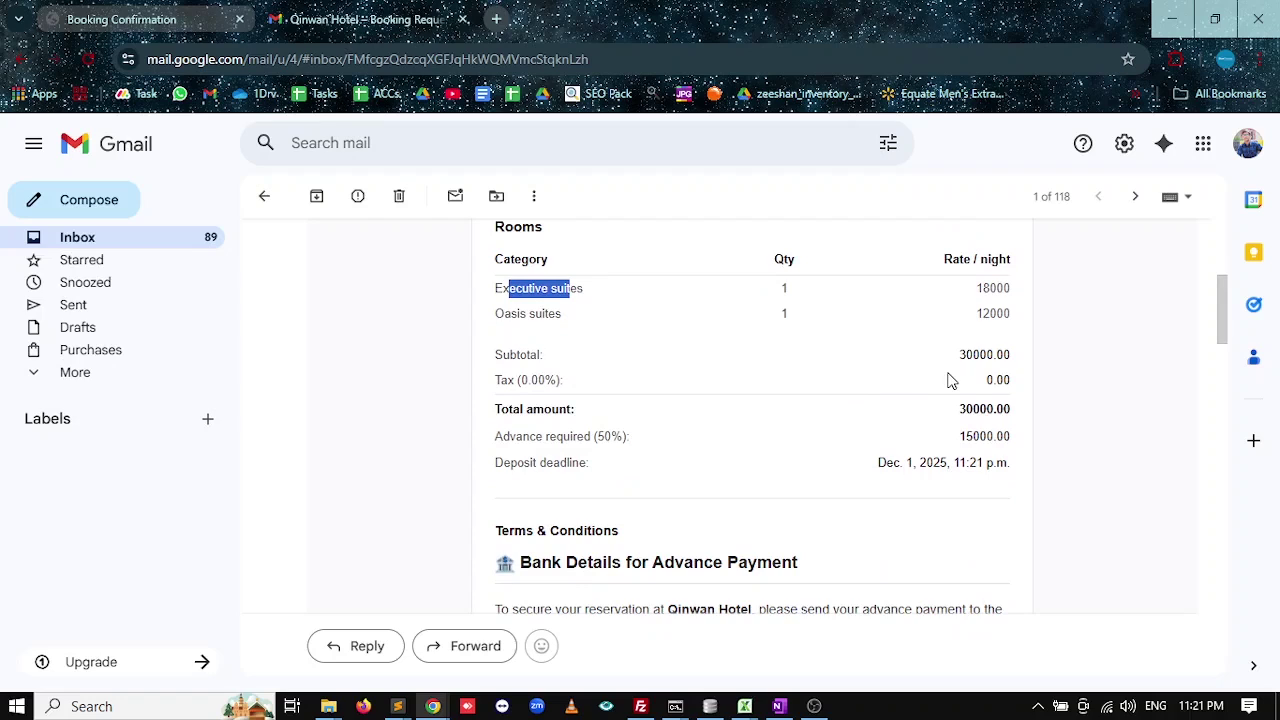
{"action": "scroll", "coordinate": [826, 449], "scroll_direction": "down", "scroll_amount": 1}
{"action": "left_click_drag", "start_coordinate": [585, 342], "coordinate": [558, 341]}
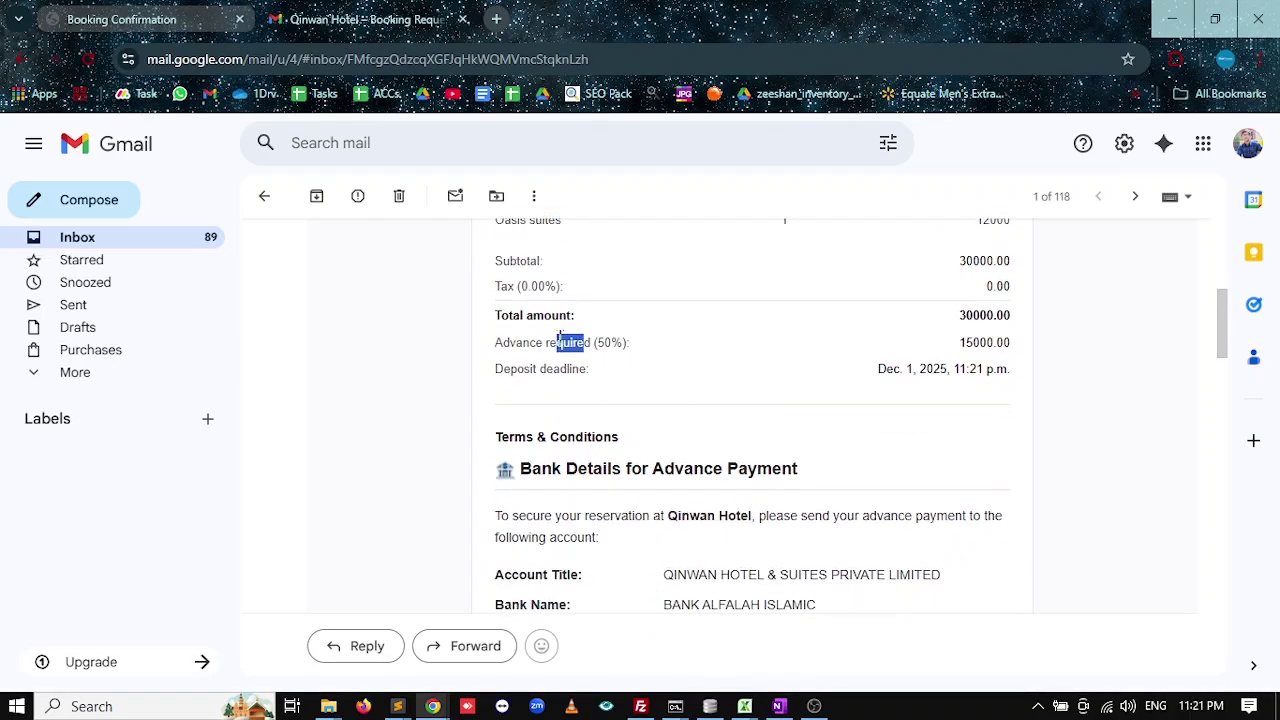
{"action": "double_click", "coordinate": [985, 342]}
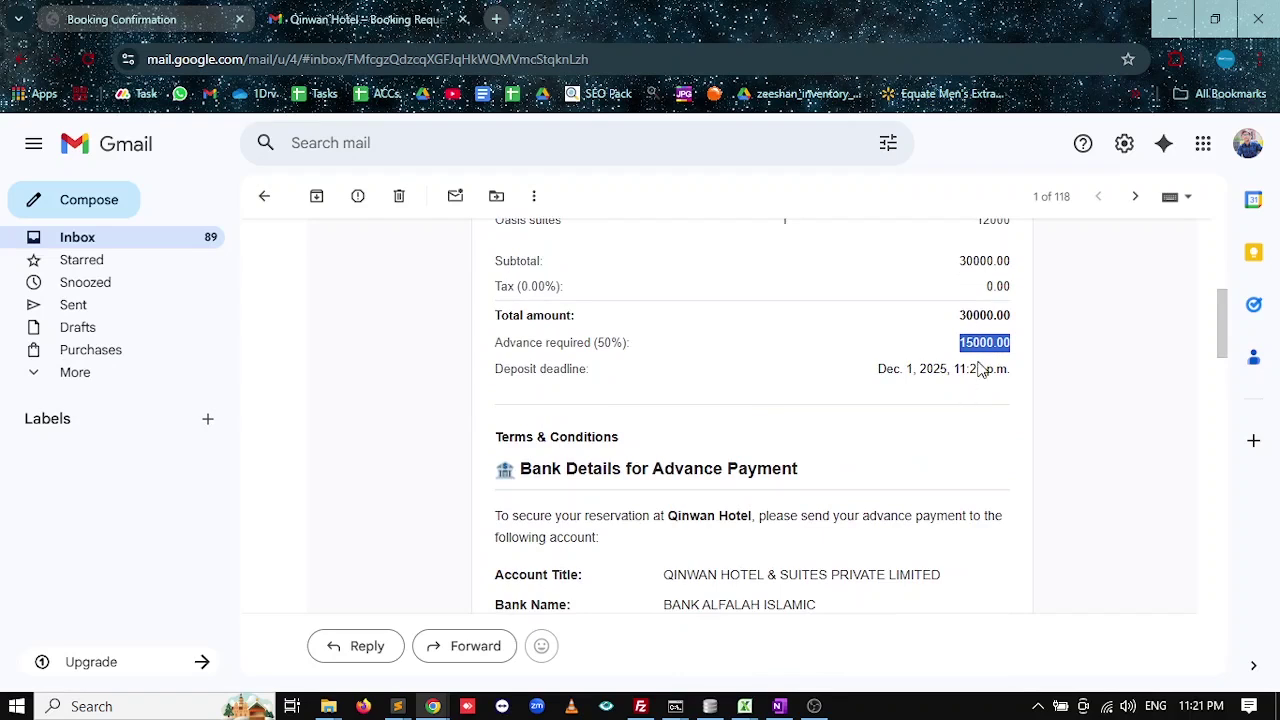
{"action": "left_click_drag", "start_coordinate": [494, 376], "coordinate": [615, 372]}
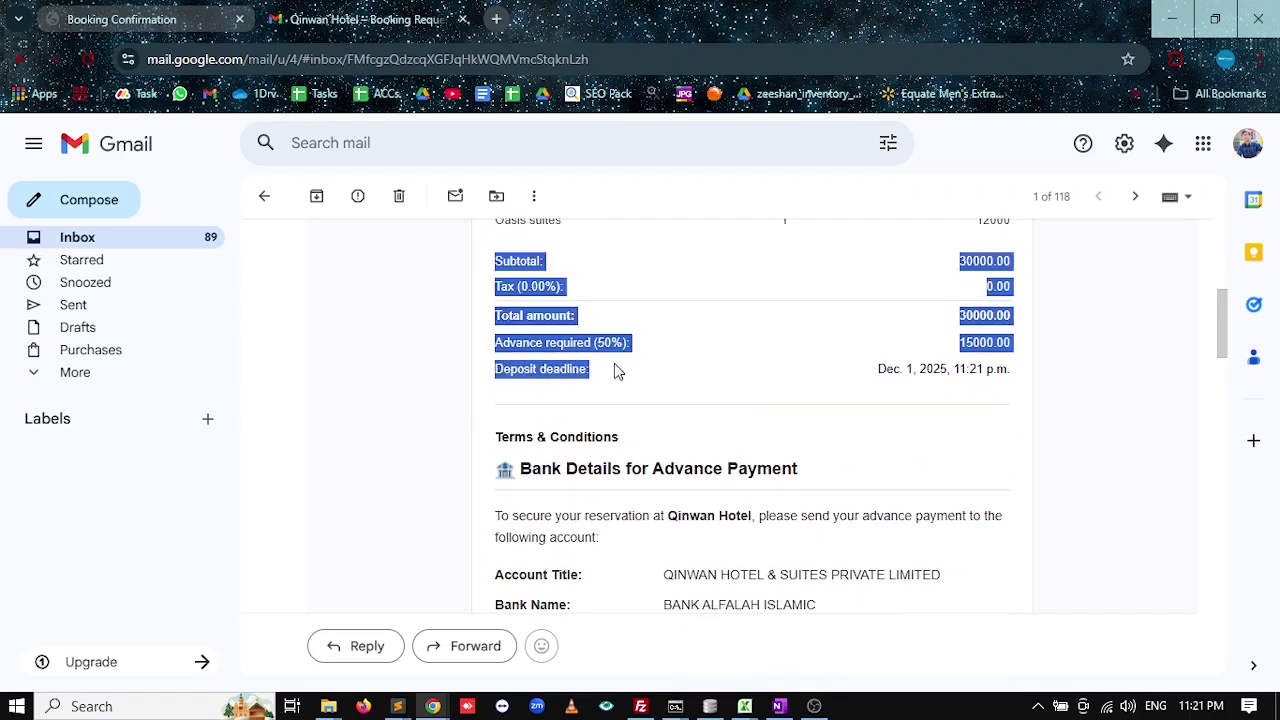
{"action": "left_click", "coordinate": [895, 382]}
{"action": "left_click_drag", "start_coordinate": [886, 369], "coordinate": [993, 369]}
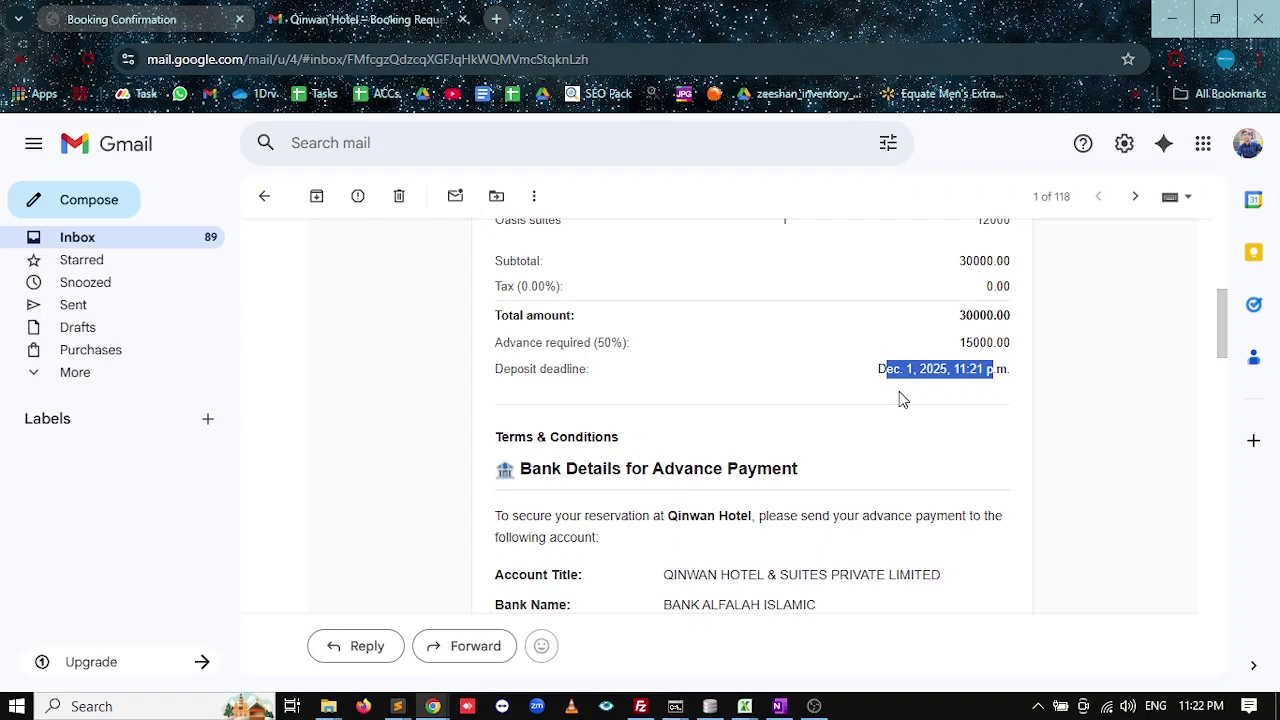
Highlight the advance payment heading and bank account details in the booking email.
{"action": "scroll", "coordinate": [1030, 434], "scroll_direction": "down", "scroll_amount": 1}
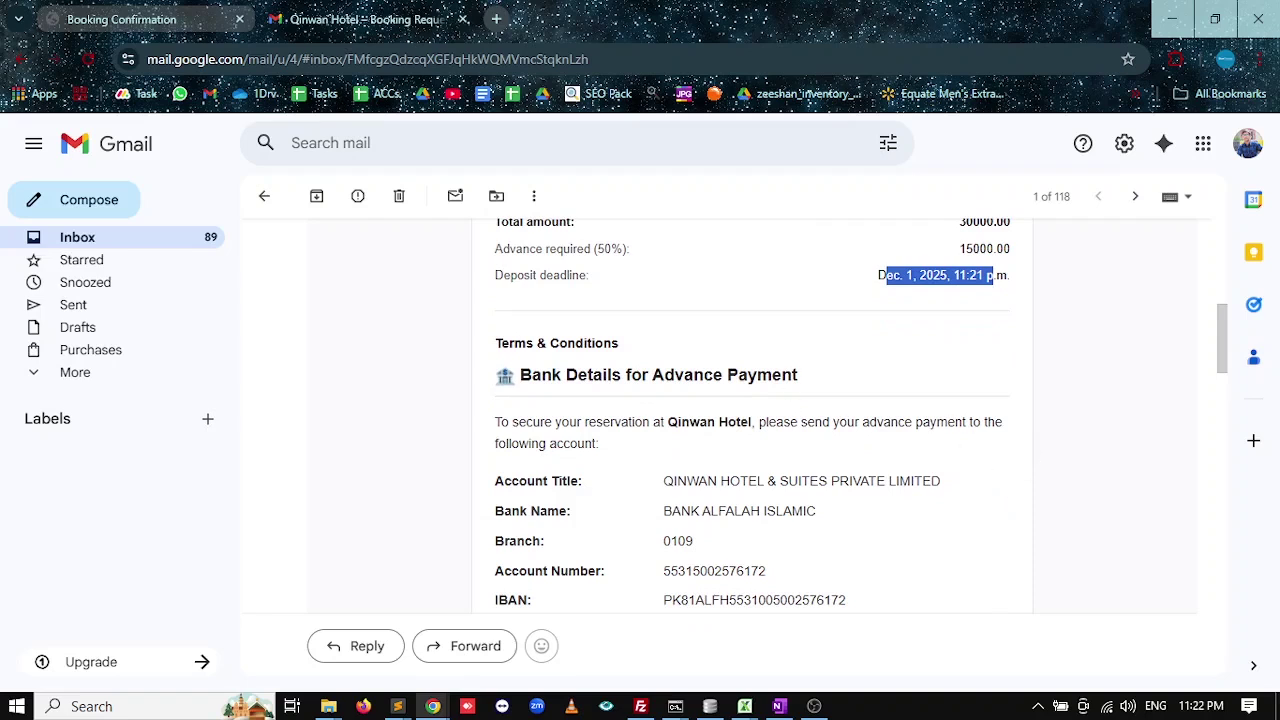
{"action": "left_click_drag", "start_coordinate": [564, 376], "coordinate": [646, 397]}
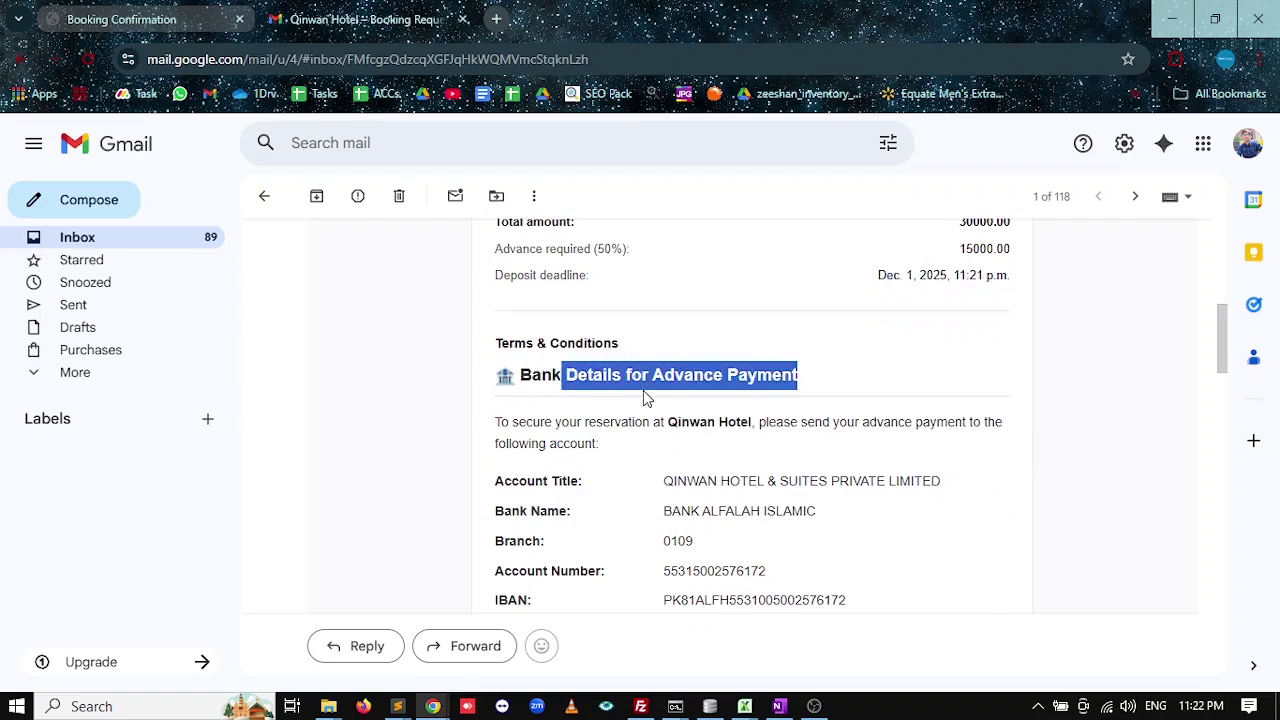
{"action": "scroll", "coordinate": [978, 336], "scroll_direction": "down", "scroll_amount": 1}
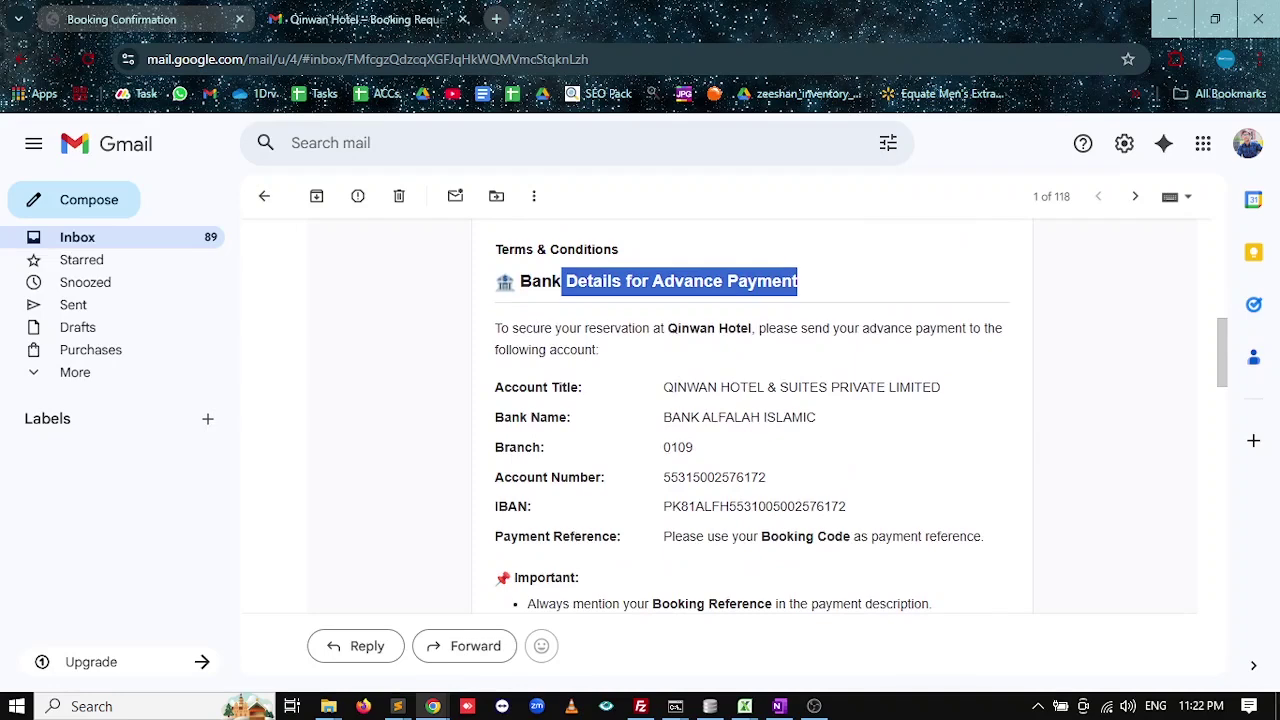
{"action": "left_click_drag", "start_coordinate": [495, 328], "coordinate": [794, 446]}
{"action": "left_click", "coordinate": [775, 438]}
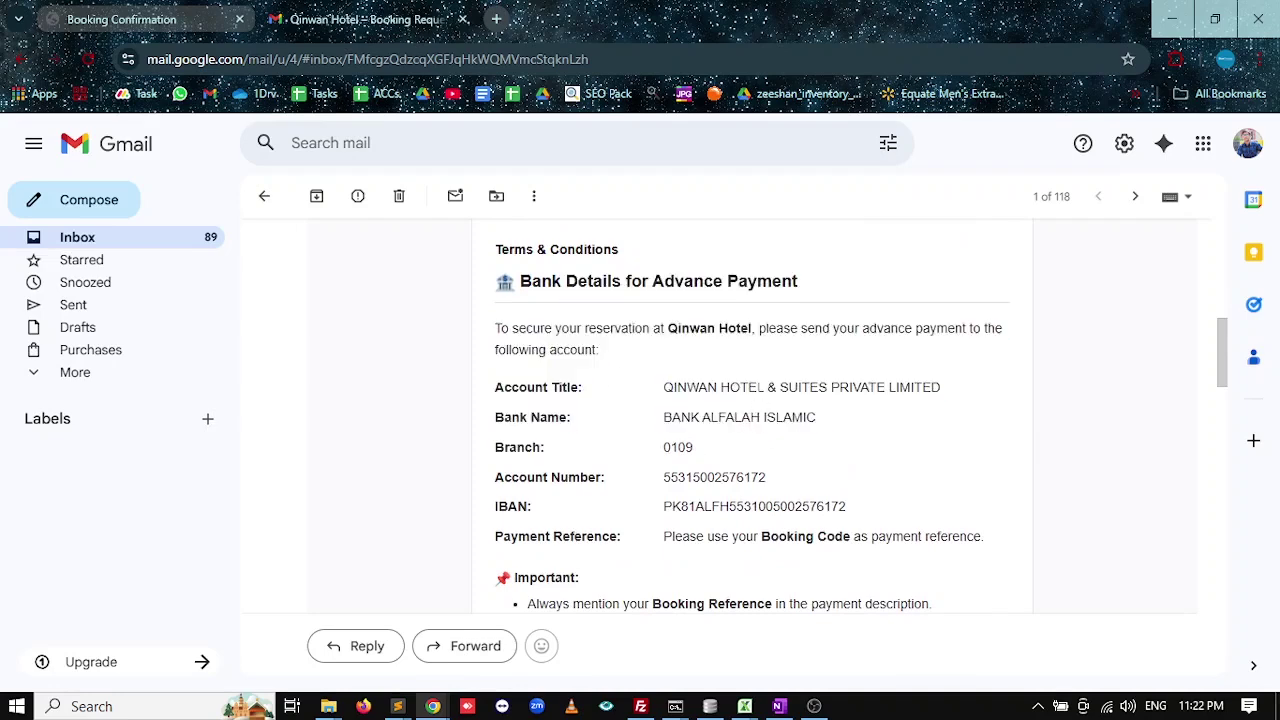
{"action": "left_click_drag", "start_coordinate": [926, 388], "coordinate": [754, 418]}
{"action": "left_click", "coordinate": [829, 451]}
{"action": "scroll", "coordinate": [677, 377], "scroll_direction": "down", "scroll_amount": 1}
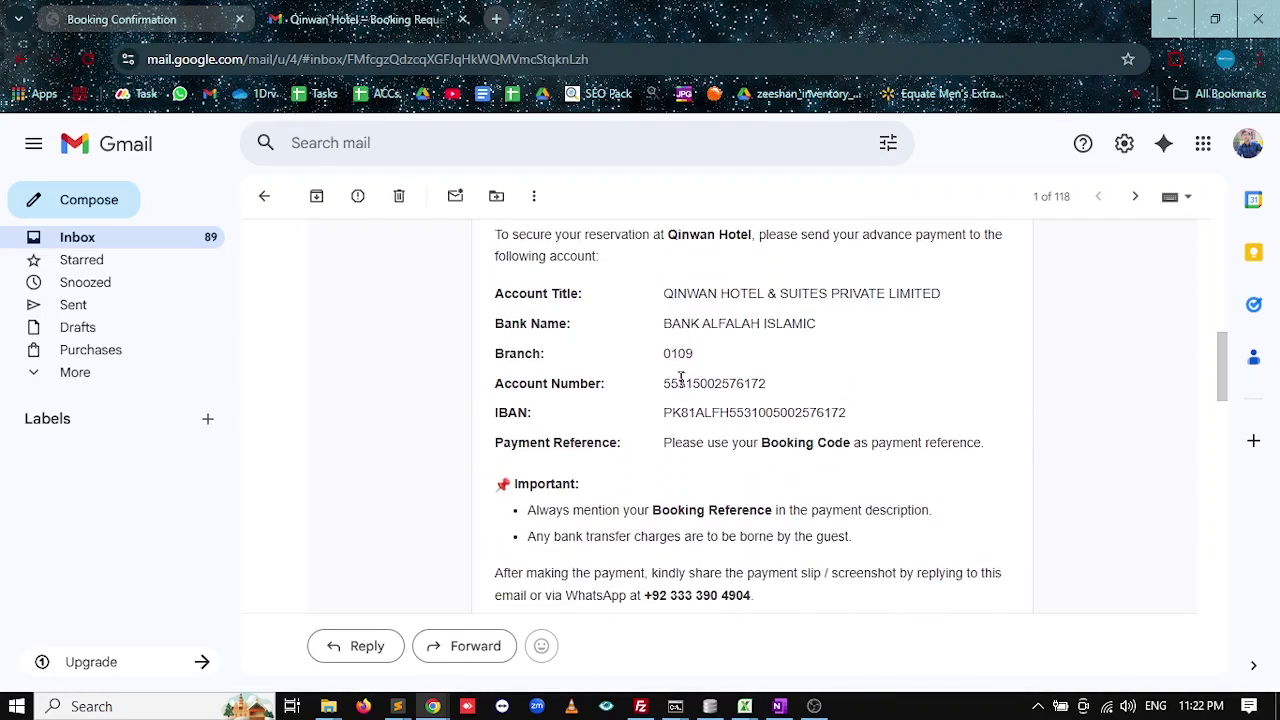
{"action": "scroll", "coordinate": [757, 429], "scroll_direction": "down", "scroll_amount": 1}
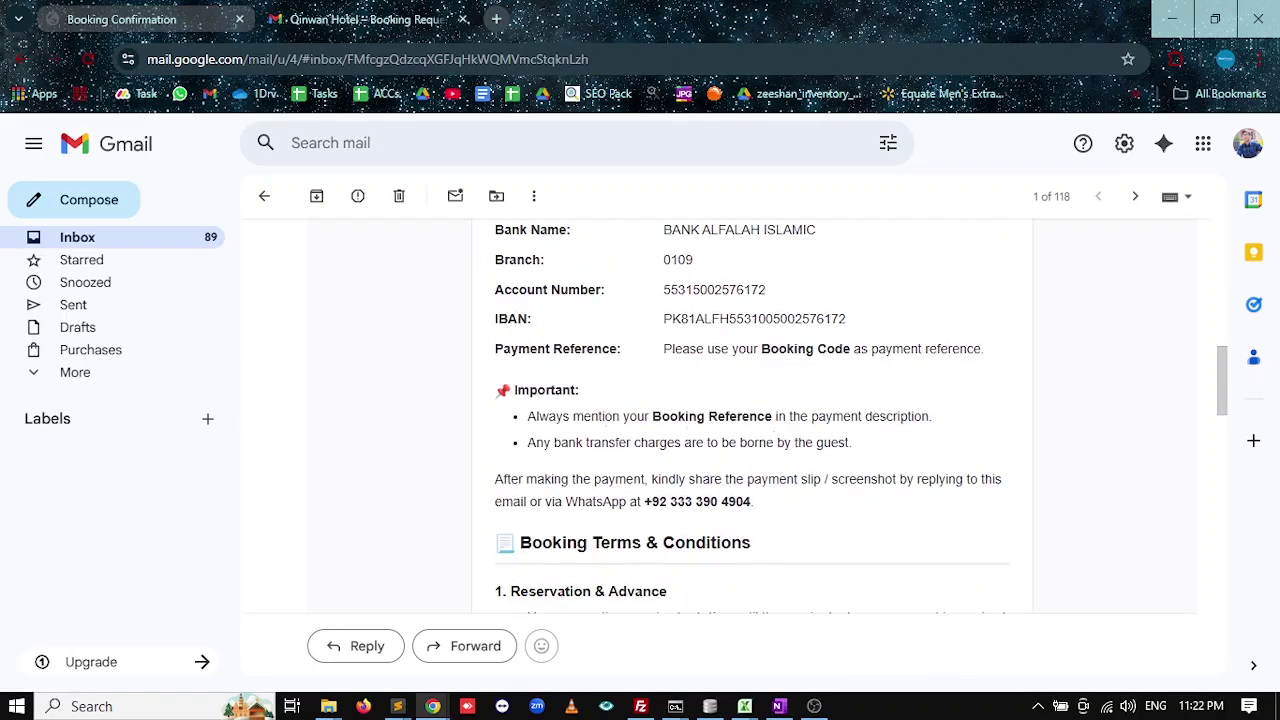
Highlight the Booking Reference instruction, WhatsApp contact line, balance terms and Cancellation & No-Show heading.
{"action": "left_click_drag", "start_coordinate": [684, 418], "coordinate": [767, 418]}
{"action": "scroll", "coordinate": [914, 423], "scroll_direction": "down", "scroll_amount": 1}
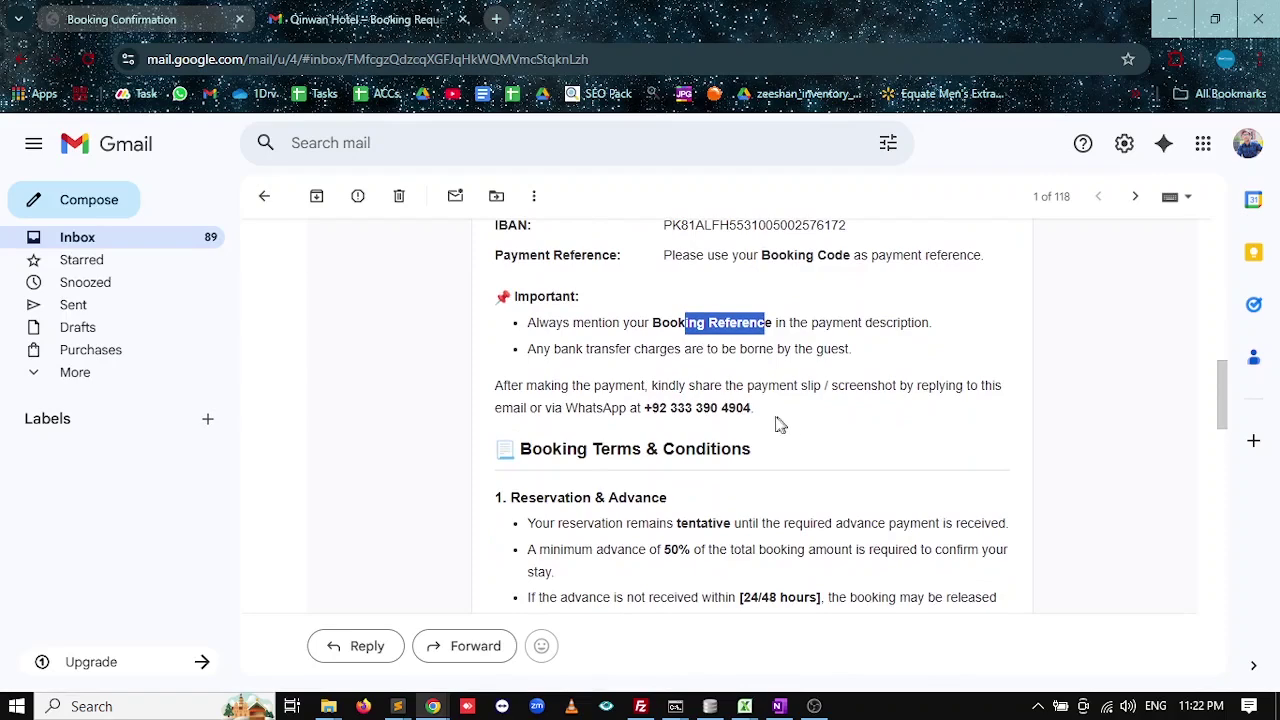
{"action": "left_click_drag", "start_coordinate": [560, 348], "coordinate": [656, 348]}
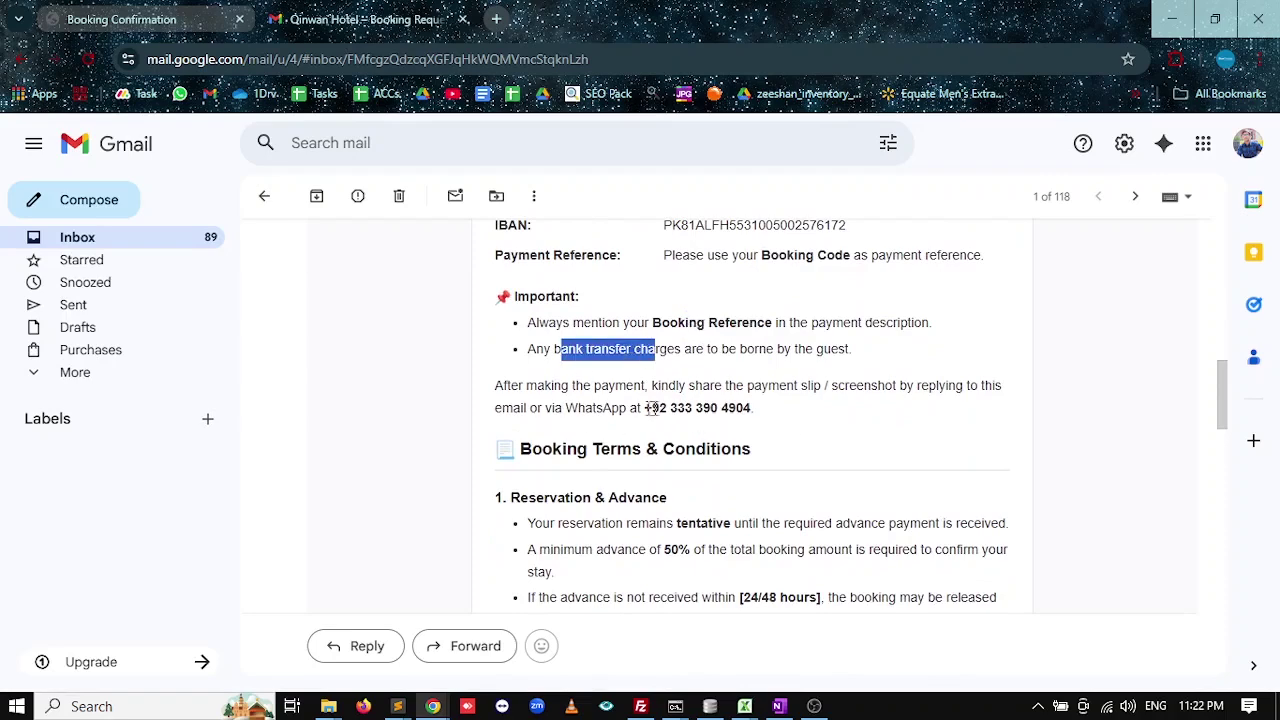
{"action": "scroll", "coordinate": [770, 360], "scroll_direction": "down", "scroll_amount": 1}
{"action": "left_click_drag", "start_coordinate": [756, 316], "coordinate": [822, 410]}
{"action": "left_click", "coordinate": [822, 403]}
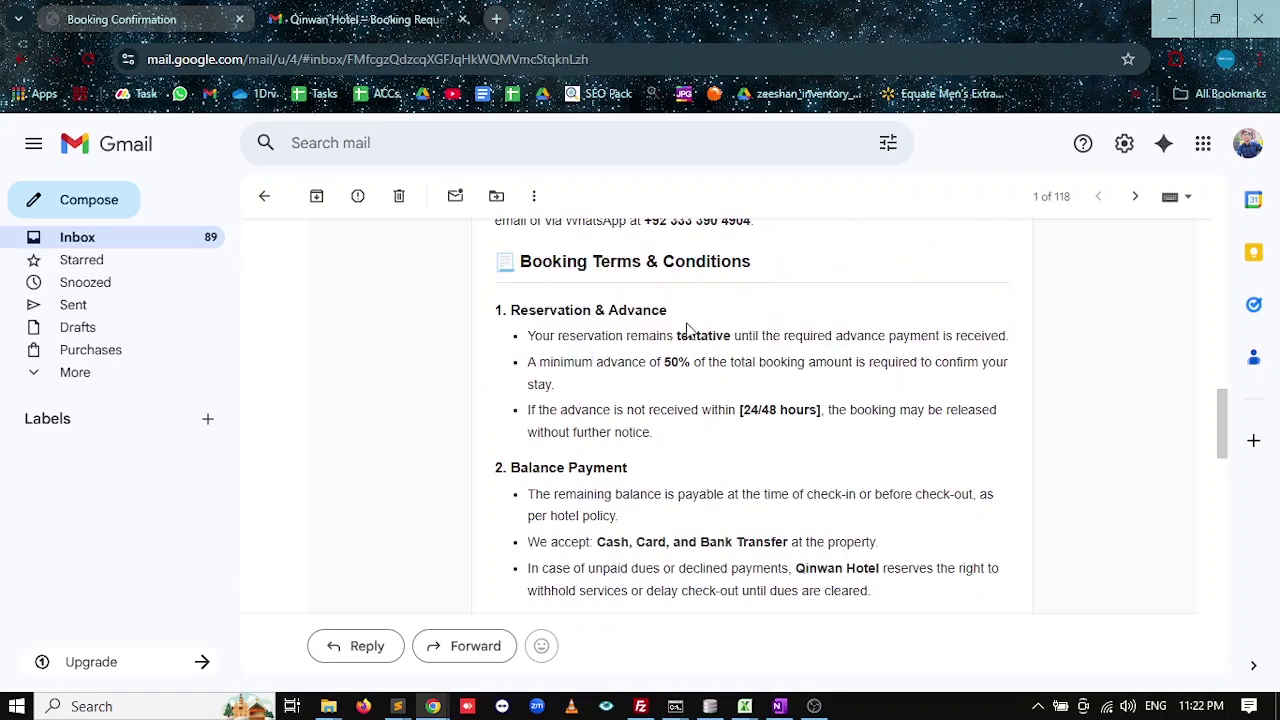
{"action": "left_click_drag", "start_coordinate": [670, 312], "coordinate": [564, 312]}
{"action": "scroll", "coordinate": [686, 385], "scroll_direction": "down", "scroll_amount": 1}
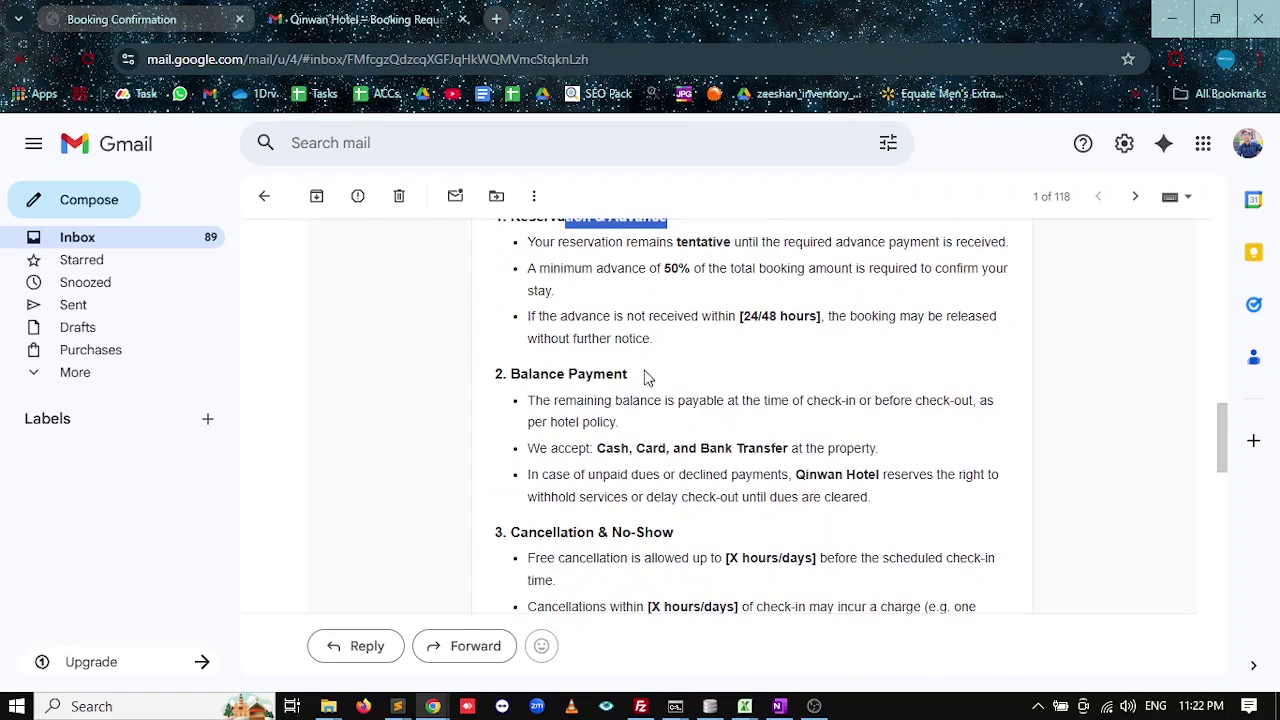
{"action": "left_click_drag", "start_coordinate": [644, 377], "coordinate": [571, 400]}
{"action": "scroll", "coordinate": [666, 406], "scroll_direction": "down", "scroll_amount": 2}
{"action": "left_click_drag", "start_coordinate": [684, 345], "coordinate": [572, 345]}
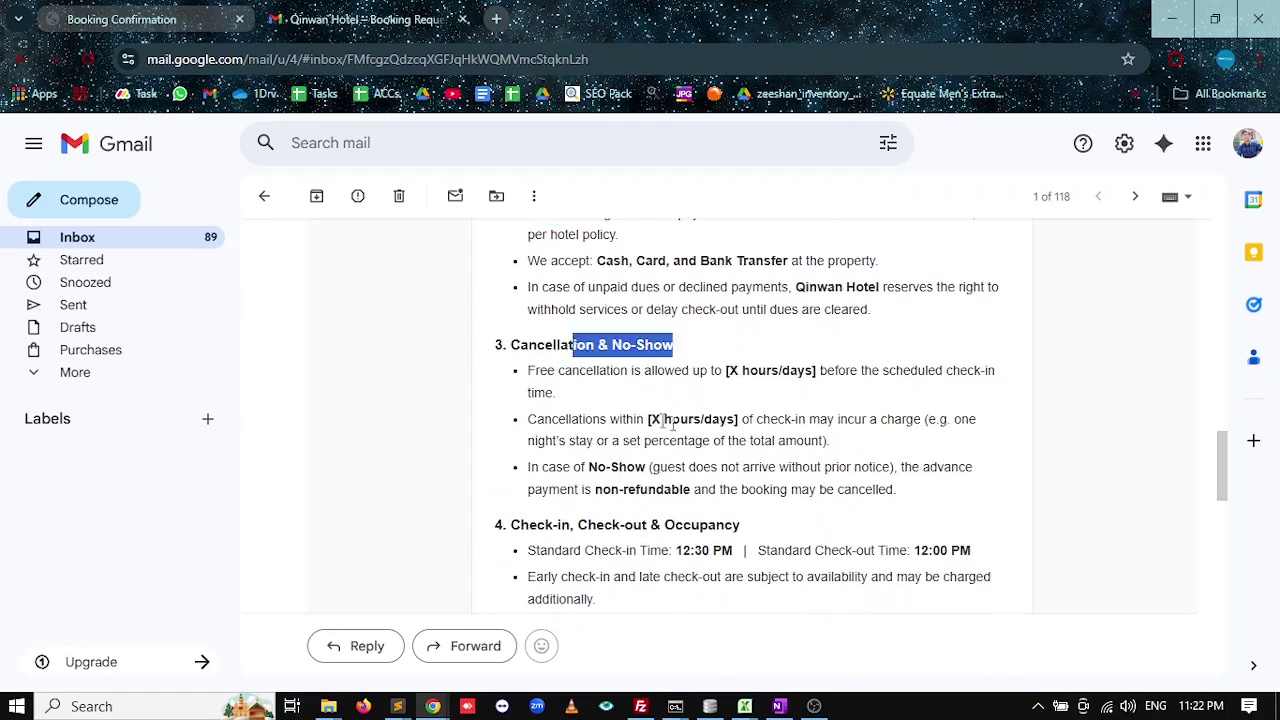
Highlight the Confirmation heading, its statement and bullets, and the booking terms phrase.
{"action": "scroll", "coordinate": [672, 423], "scroll_direction": "down", "scroll_amount": 2}
{"action": "scroll", "coordinate": [740, 418], "scroll_direction": "up", "scroll_amount": 1}
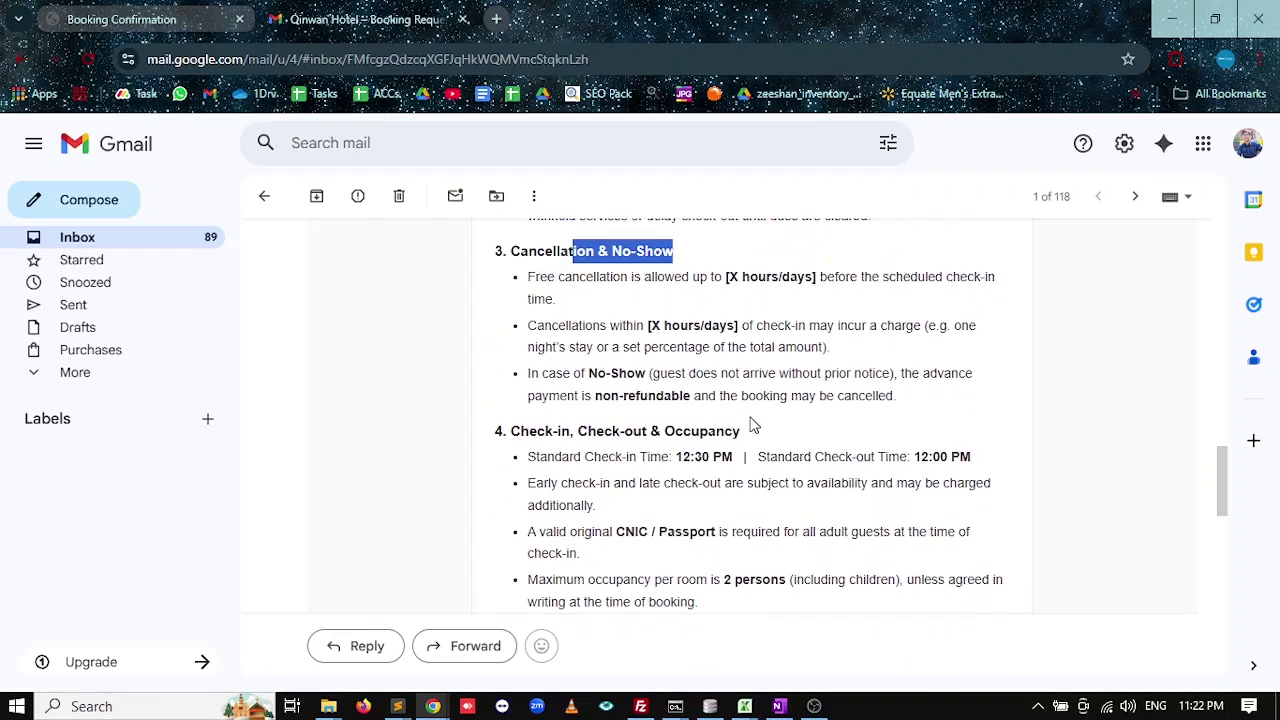
{"action": "left_click_drag", "start_coordinate": [740, 431], "coordinate": [596, 431]}
{"action": "scroll", "coordinate": [660, 440], "scroll_direction": "down", "scroll_amount": 4}
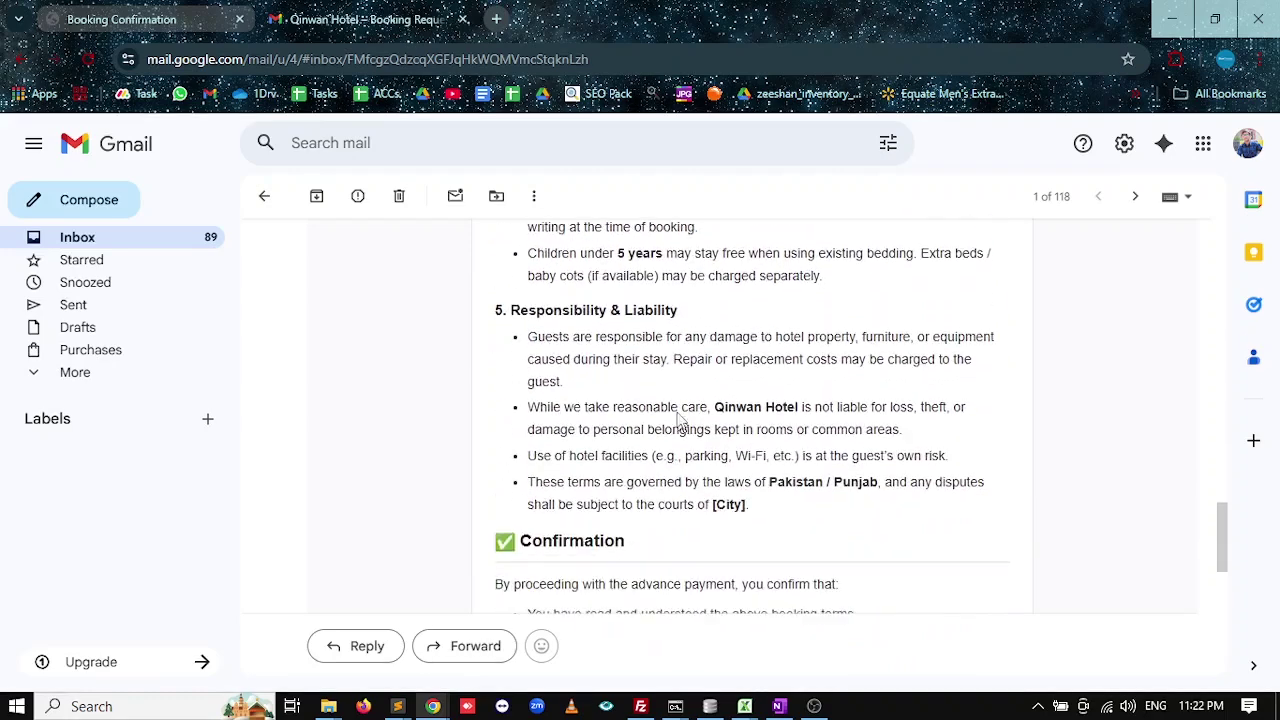
{"action": "scroll", "coordinate": [702, 325], "scroll_direction": "down", "scroll_amount": 2}
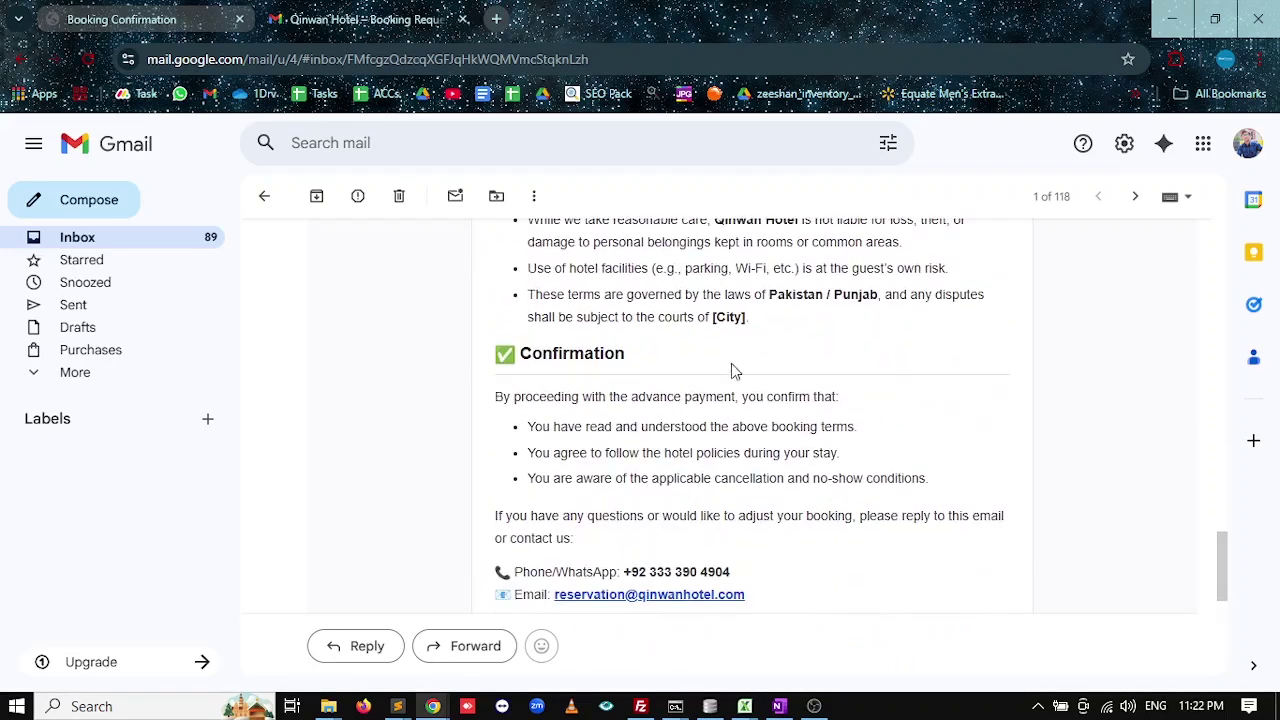
{"action": "double_click", "coordinate": [572, 353]}
{"action": "left_click_drag", "start_coordinate": [932, 482], "coordinate": [496, 396]}
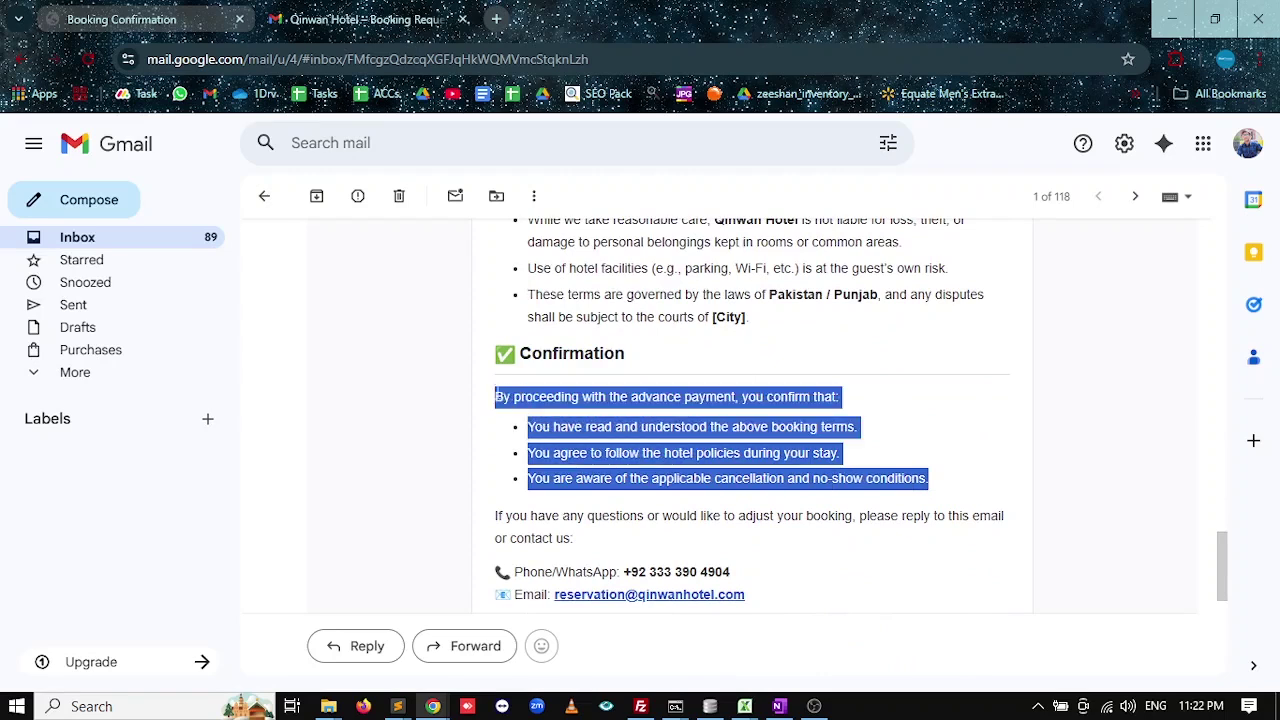
{"action": "left_click", "coordinate": [615, 452]}
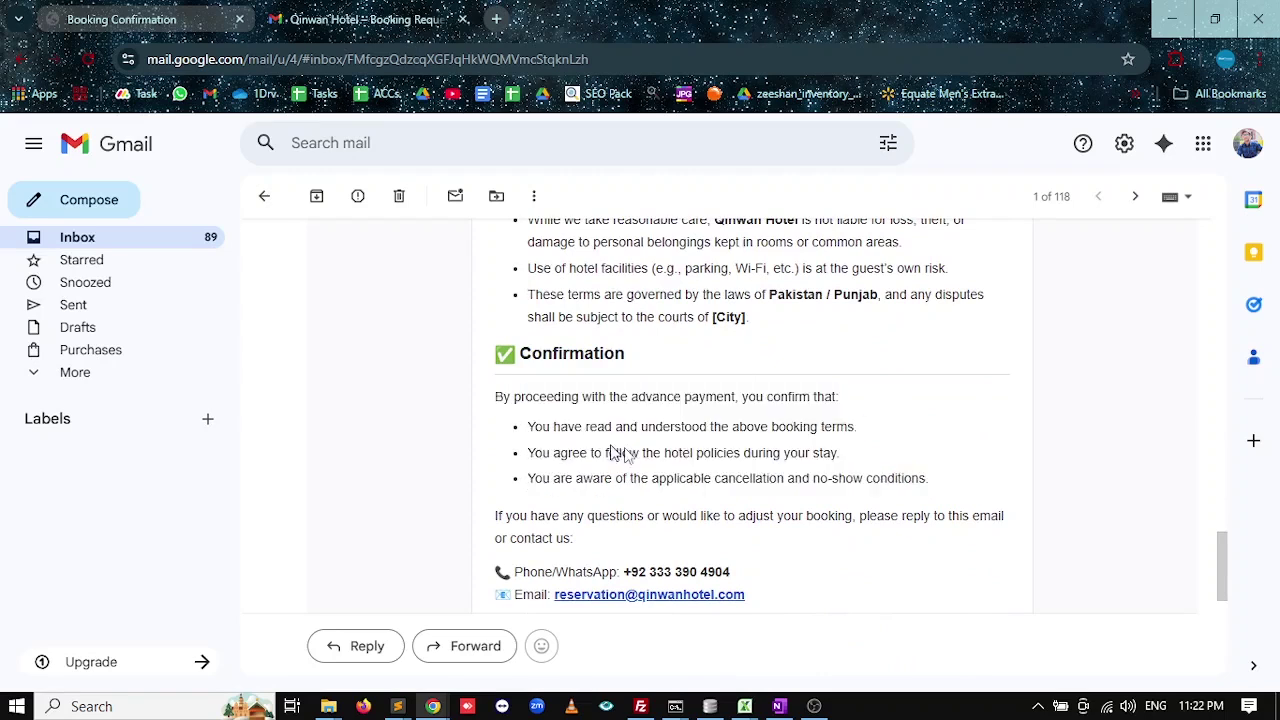
{"action": "left_click_drag", "start_coordinate": [858, 427], "coordinate": [672, 454]}
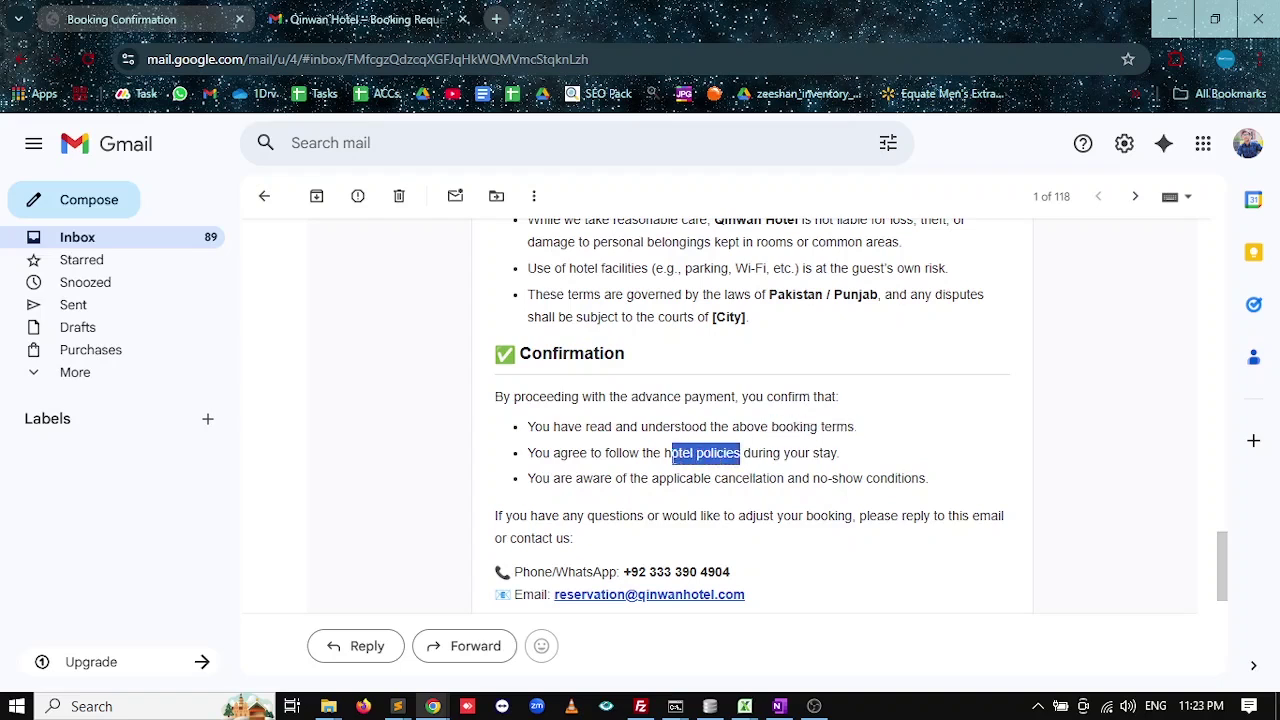
{"action": "left_click_drag", "start_coordinate": [926, 478], "coordinate": [714, 480]}
Highlight the hotel's phone number and email signature, then the PENDING status on the confirmation page.
{"action": "scroll", "coordinate": [714, 494], "scroll_direction": "down", "scroll_amount": 1}
{"action": "scroll", "coordinate": [757, 457], "scroll_direction": "down", "scroll_amount": 1}
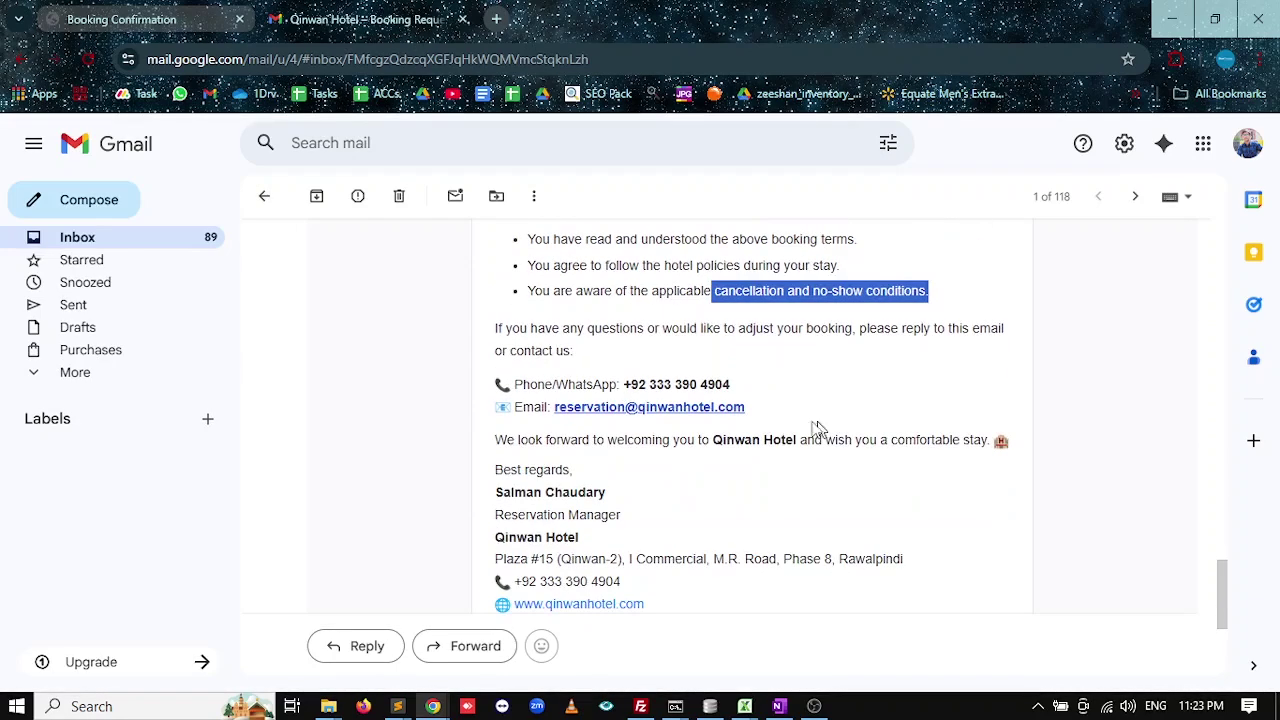
{"action": "left_click", "coordinate": [743, 390]}
{"action": "left_click_drag", "start_coordinate": [743, 390], "coordinate": [602, 386]}
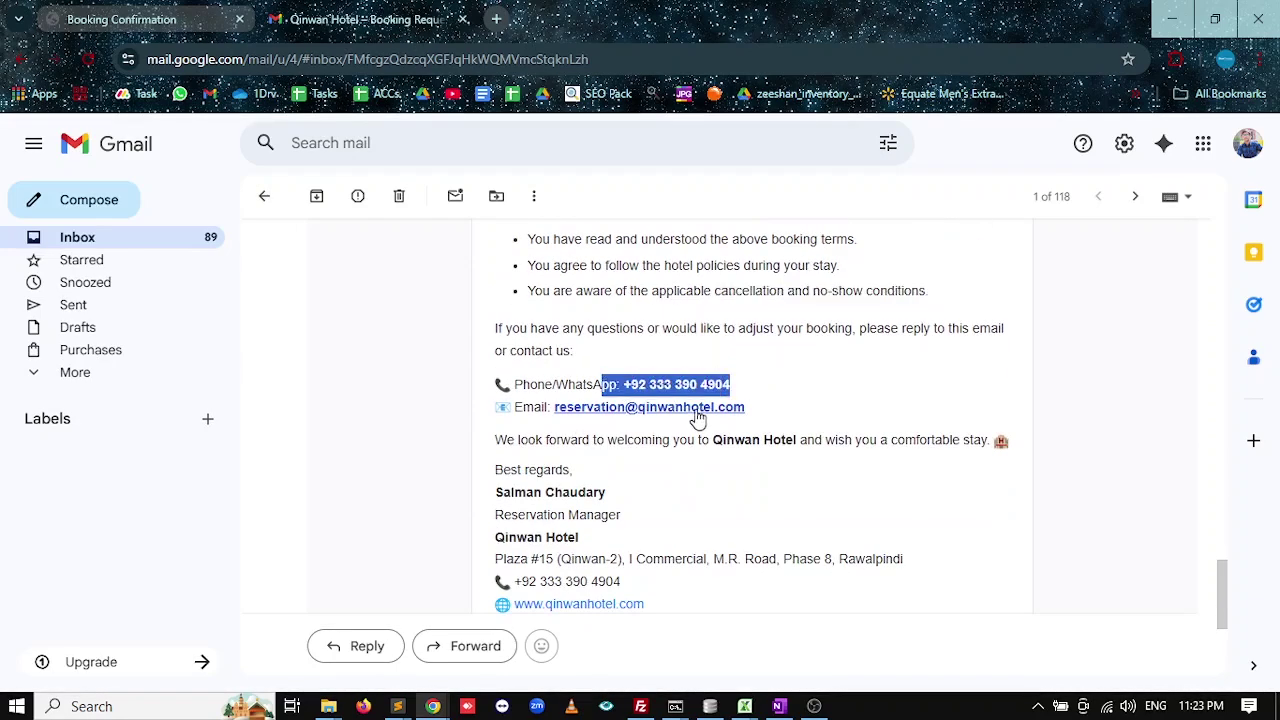
{"action": "left_click", "coordinate": [577, 383]}
{"action": "scroll", "coordinate": [762, 402], "scroll_direction": "down", "scroll_amount": 1}
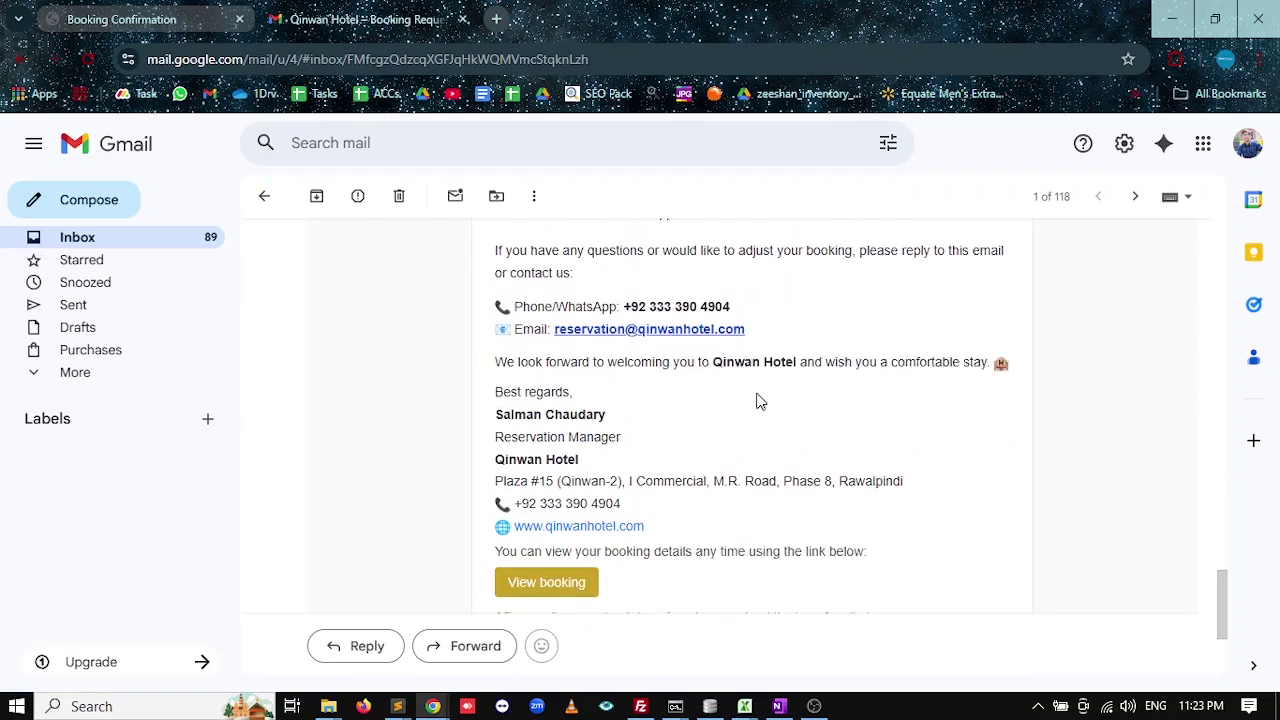
{"action": "left_click_drag", "start_coordinate": [536, 376], "coordinate": [620, 466]}
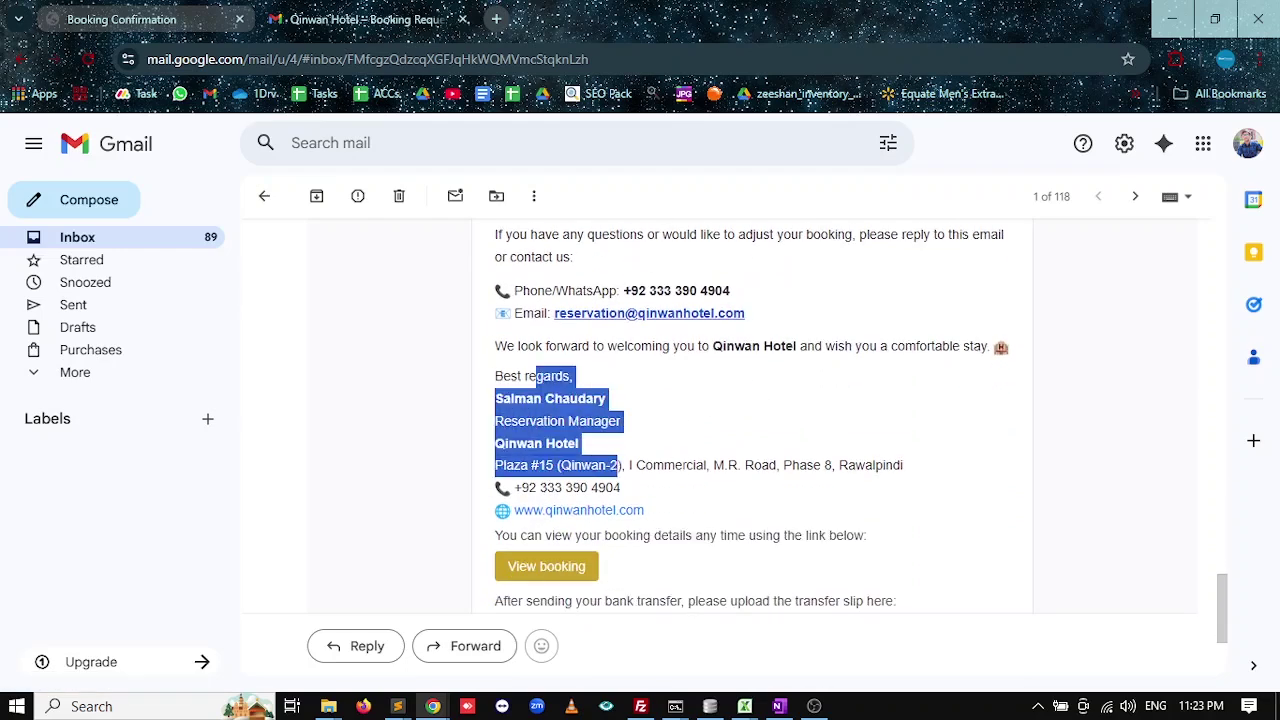
{"action": "left_click", "coordinate": [726, 443]}
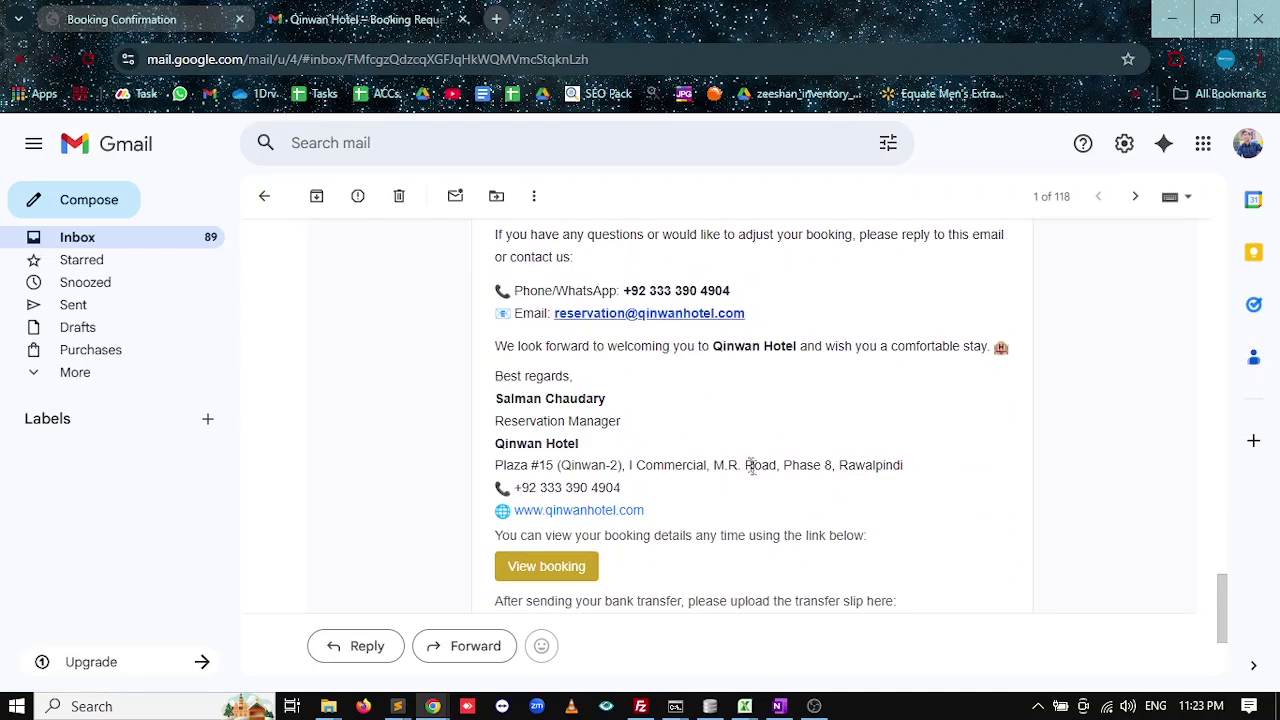
{"action": "scroll", "coordinate": [600, 460], "scroll_direction": "down", "scroll_amount": 1}
{"action": "scroll", "coordinate": [595, 473], "scroll_direction": "down", "scroll_amount": 1}
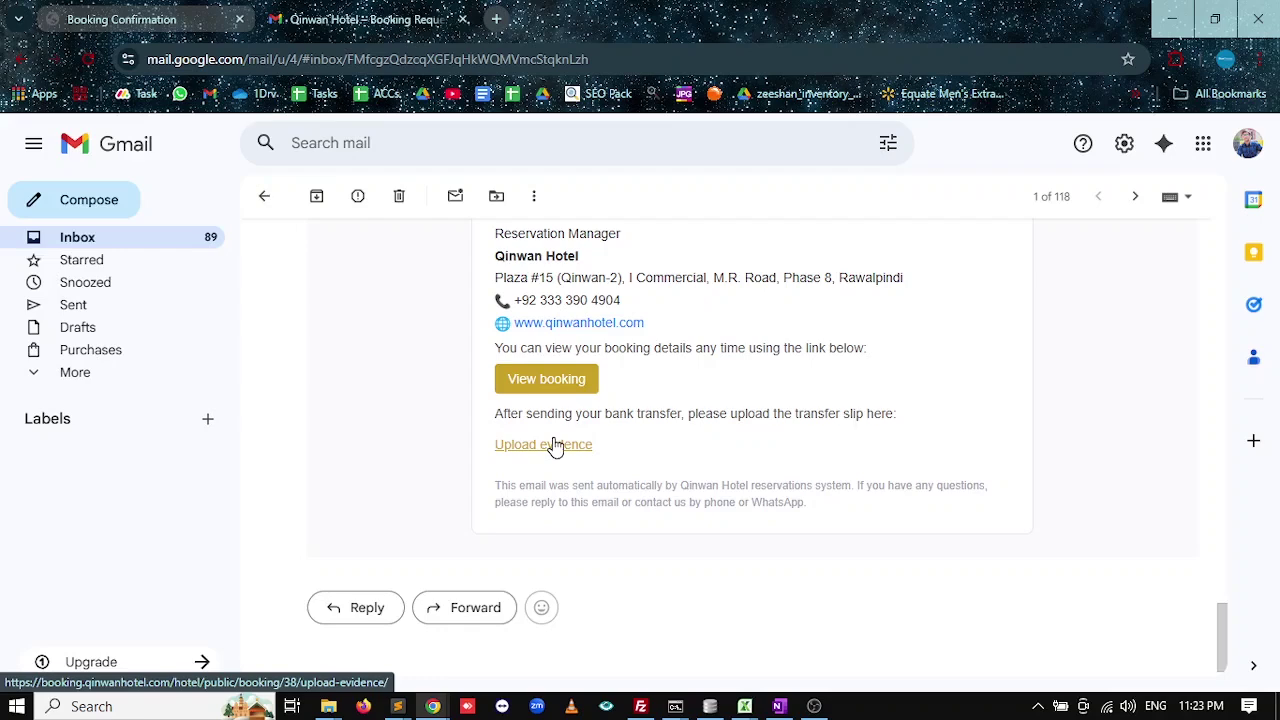
{"action": "left_click", "coordinate": [555, 445]}
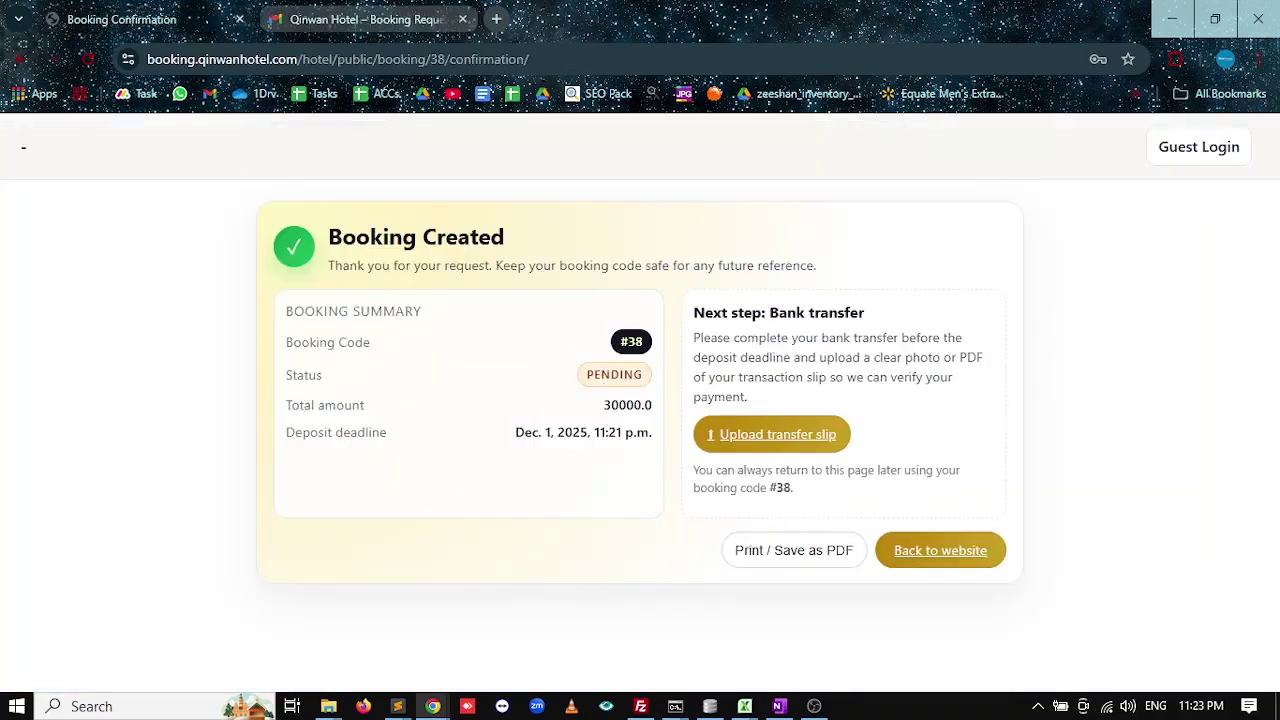
{"action": "double_click", "coordinate": [609, 374]}
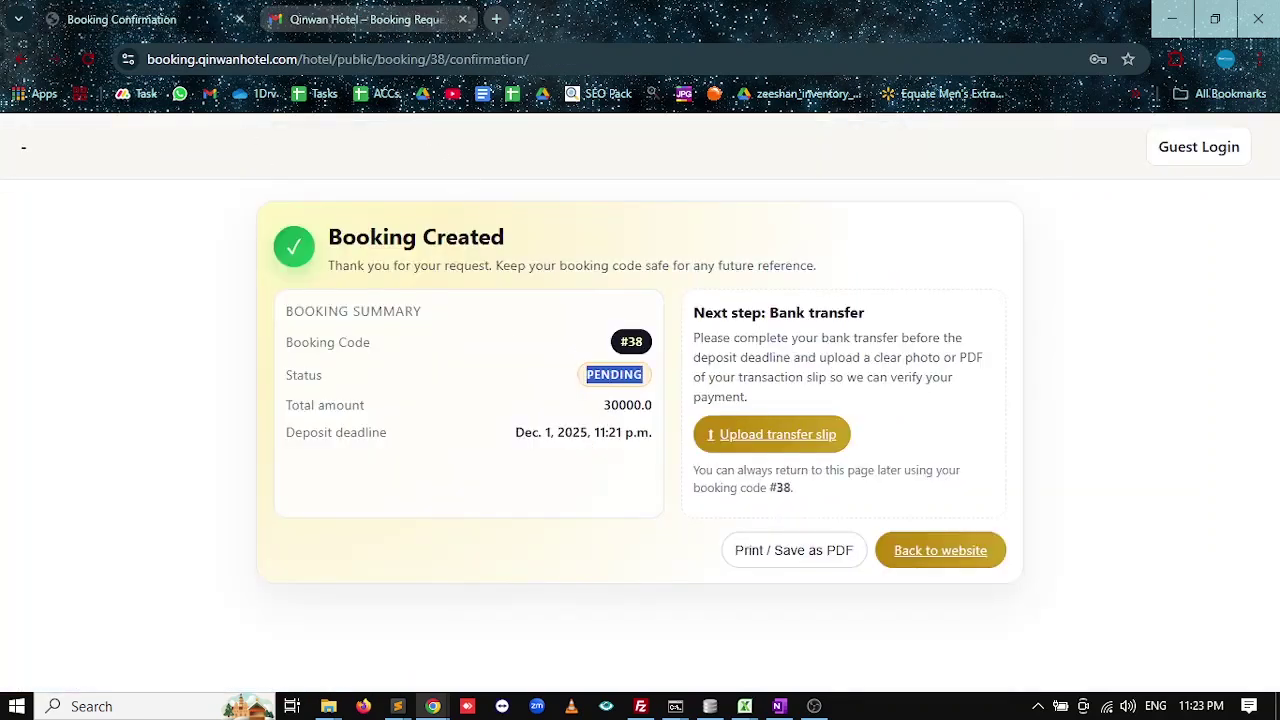
Load the Blue Primes Hotel Management System sign-in page in a new browser tab.
{"action": "left_click", "coordinate": [495, 20]}
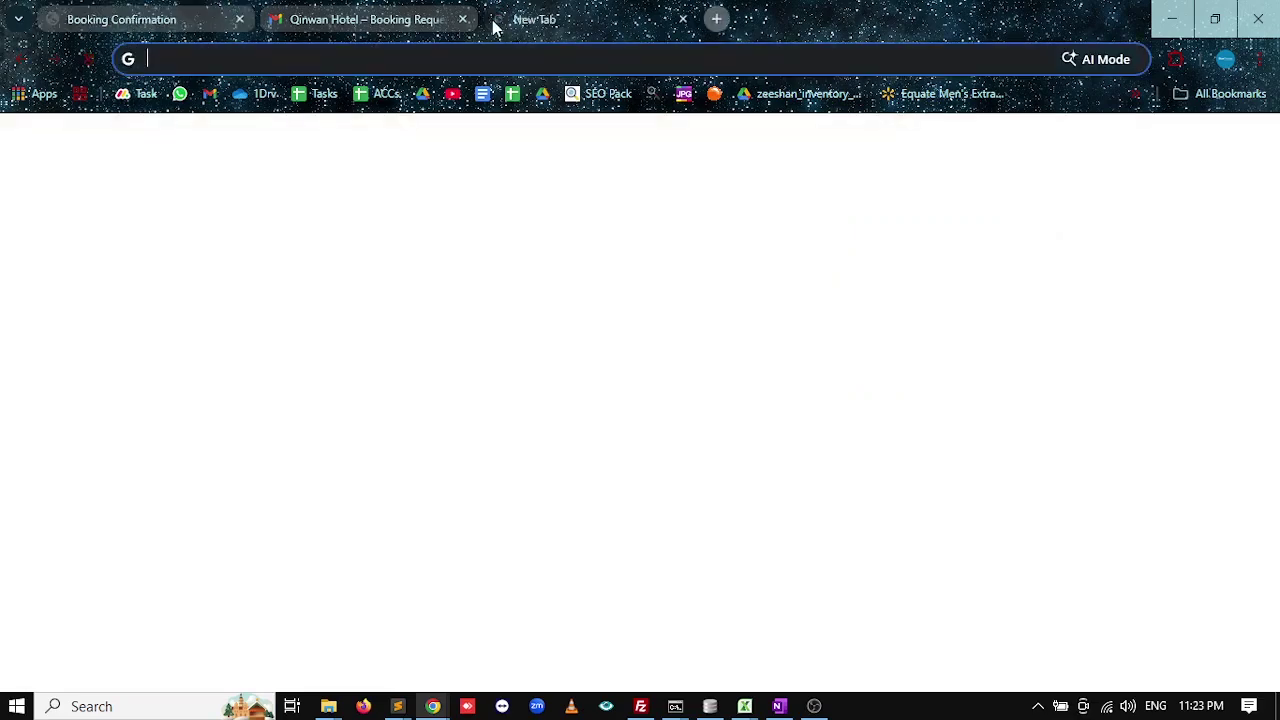
{"action": "type", "text": "SOF"}
{"action": "key", "text": "BackSpace"}
{"action": "key", "text": "BackSpace"}
{"action": "key", "text": "BackSpace"}
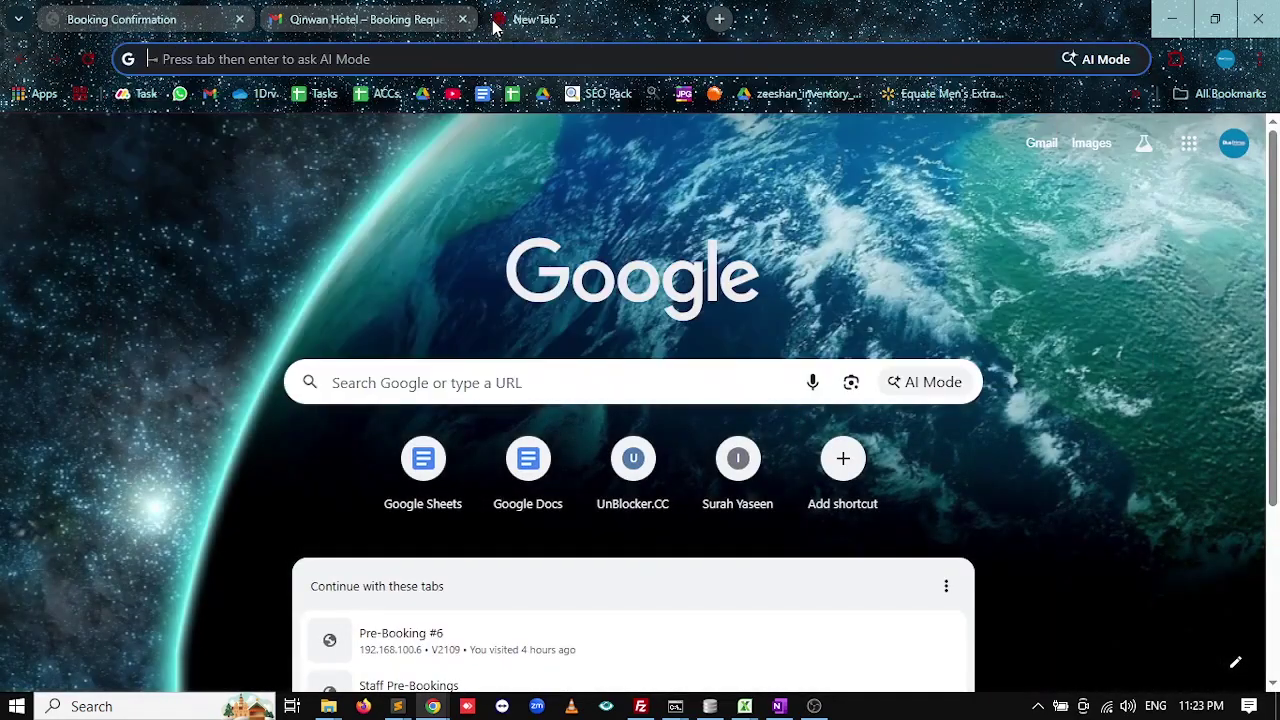
{"action": "type", "text": "bo"}
{"action": "key", "text": "Return"}
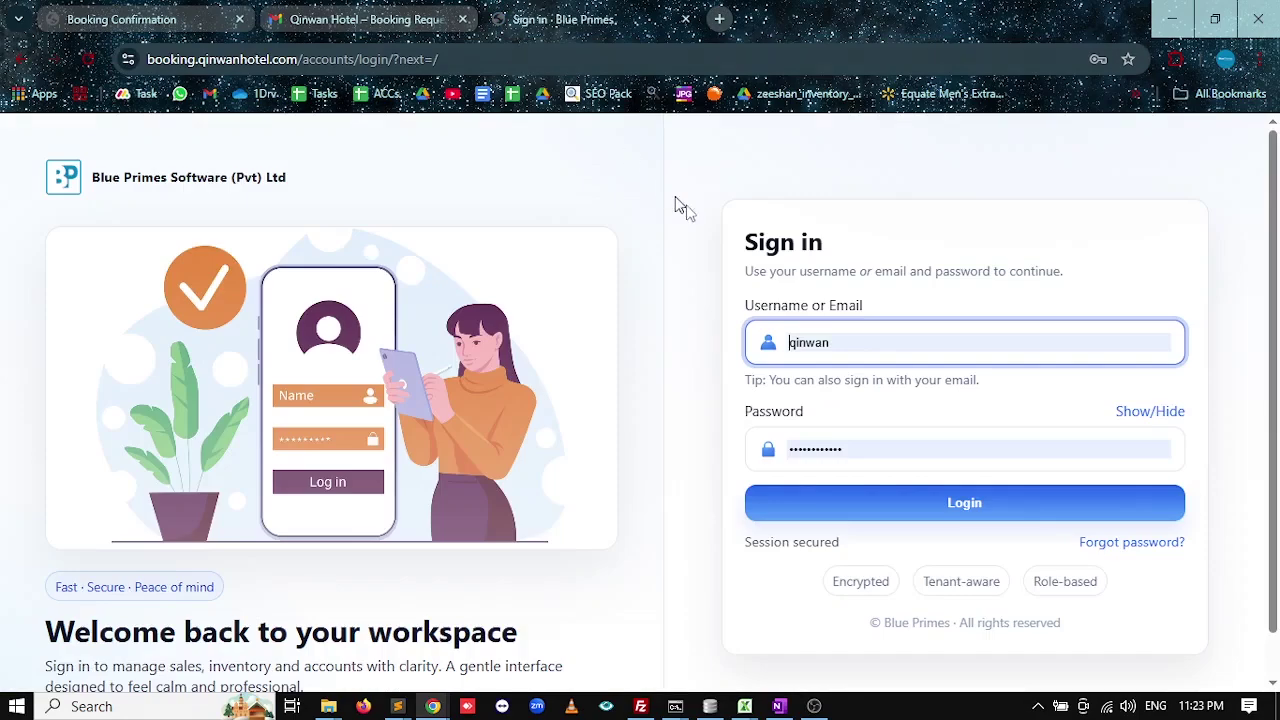
{"action": "left_click", "coordinate": [910, 500]}
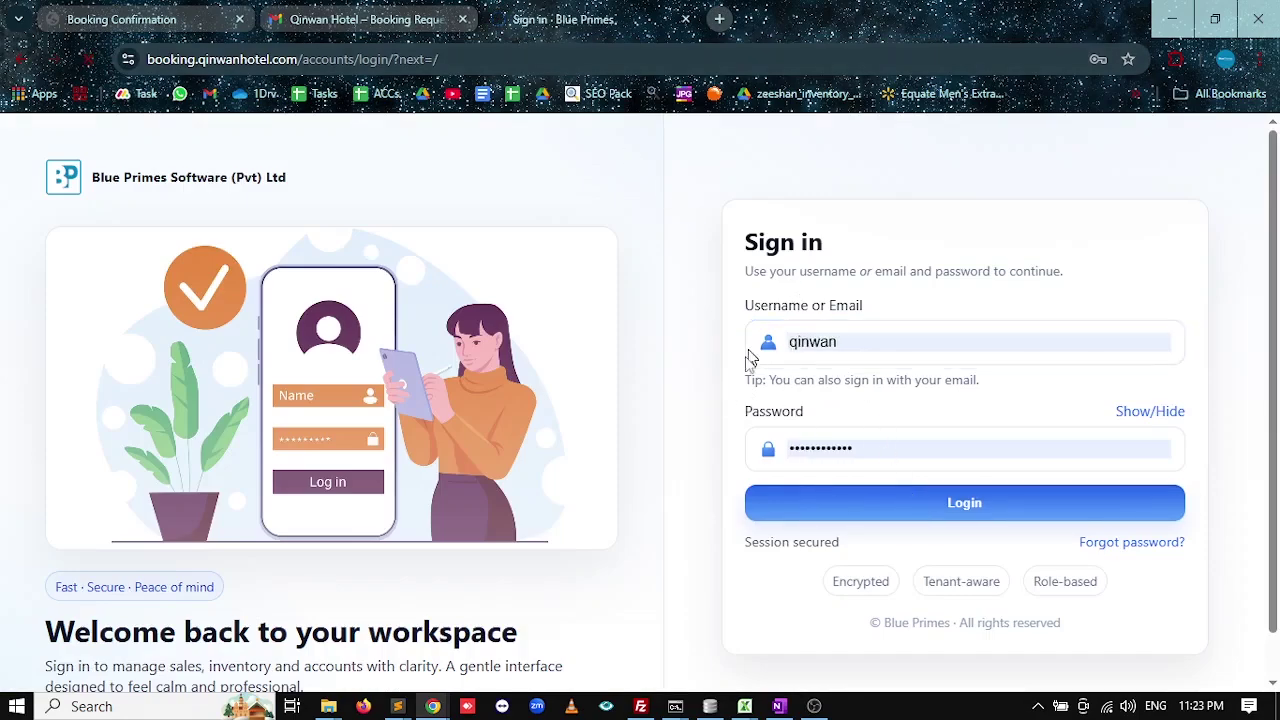
Open pending booking #38's review on the Front Desk Board and highlight its Evidence missing note.
{"action": "scroll", "coordinate": [720, 408], "scroll_direction": "down", "scroll_amount": 4}
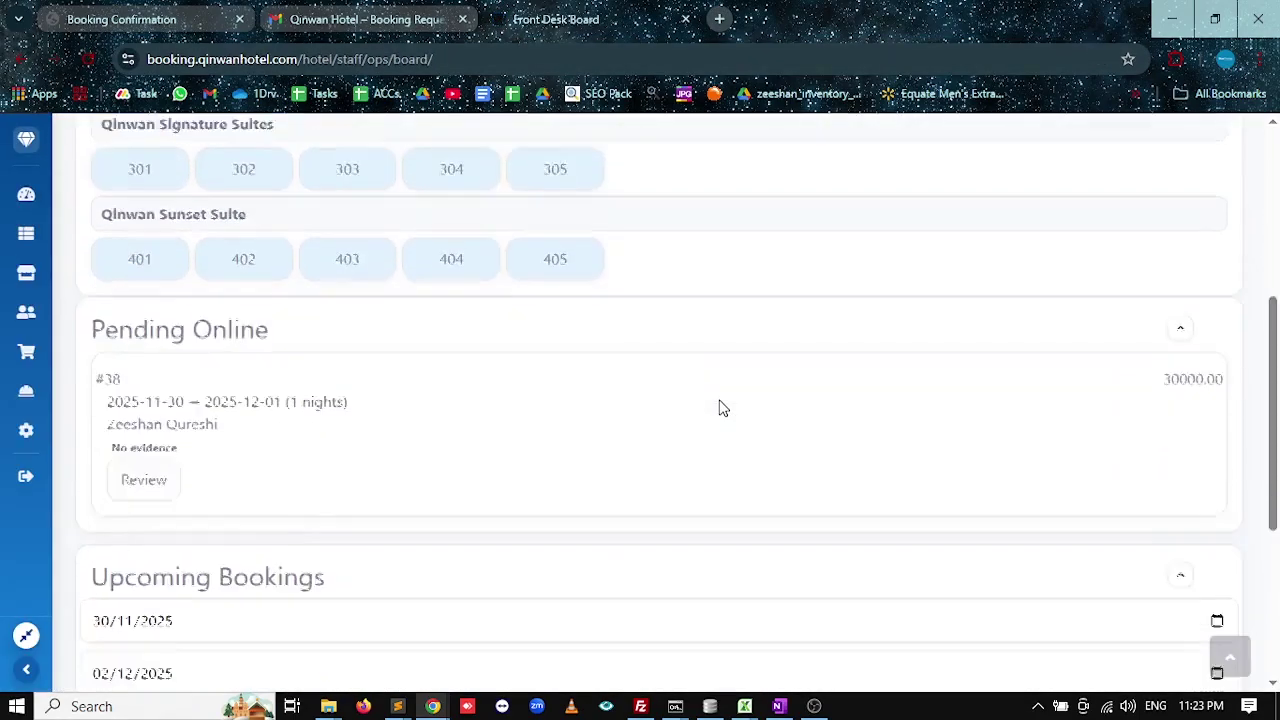
{"action": "scroll", "coordinate": [720, 406], "scroll_direction": "down", "scroll_amount": 2}
{"action": "scroll", "coordinate": [500, 430], "scroll_direction": "up", "scroll_amount": 3}
{"action": "left_click_drag", "start_coordinate": [240, 272], "coordinate": [107, 275]}
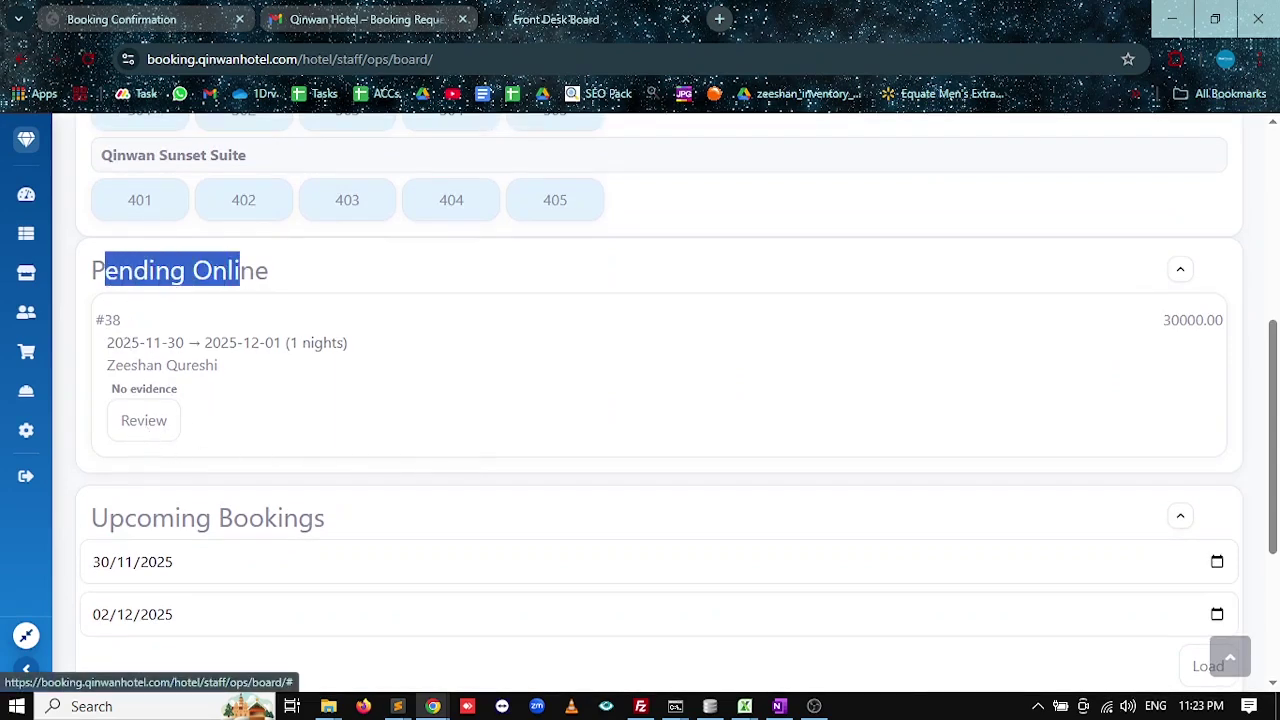
{"action": "left_click", "coordinate": [148, 421]}
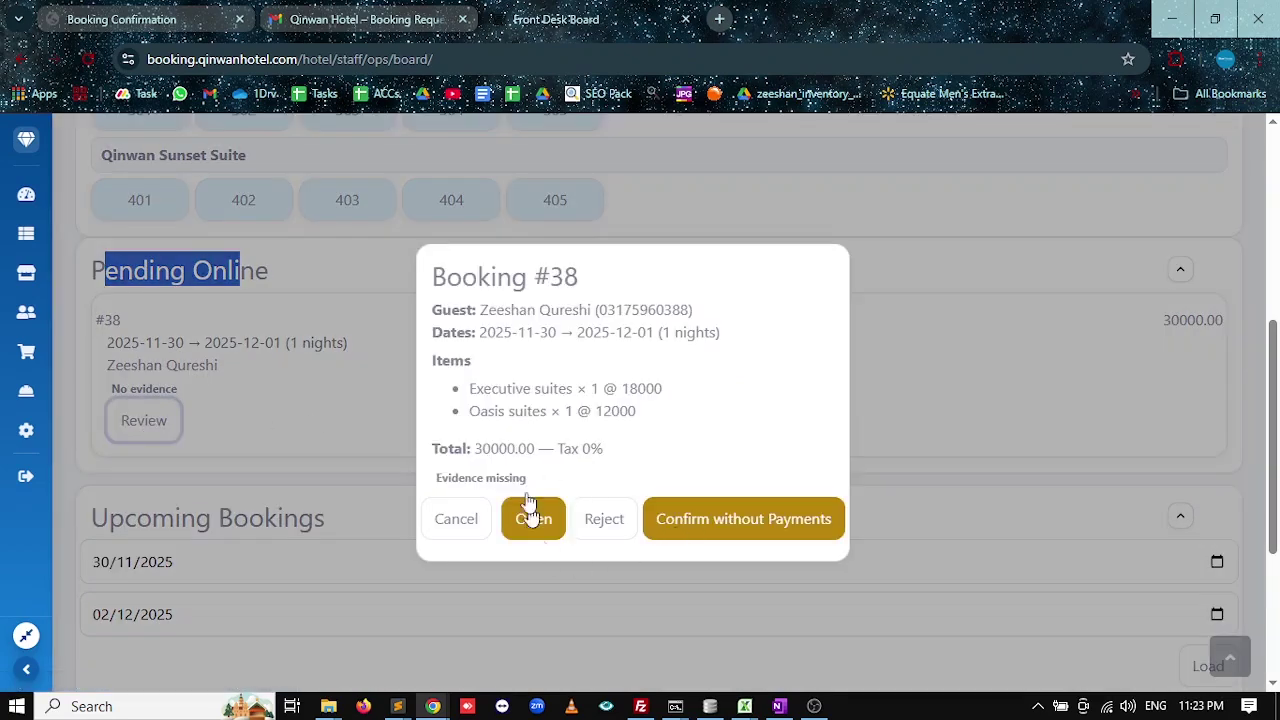
{"action": "left_click_drag", "start_coordinate": [542, 484], "coordinate": [430, 487]}
{"action": "left_click", "coordinate": [414, 486]}
{"action": "triple_click", "coordinate": [435, 488]}
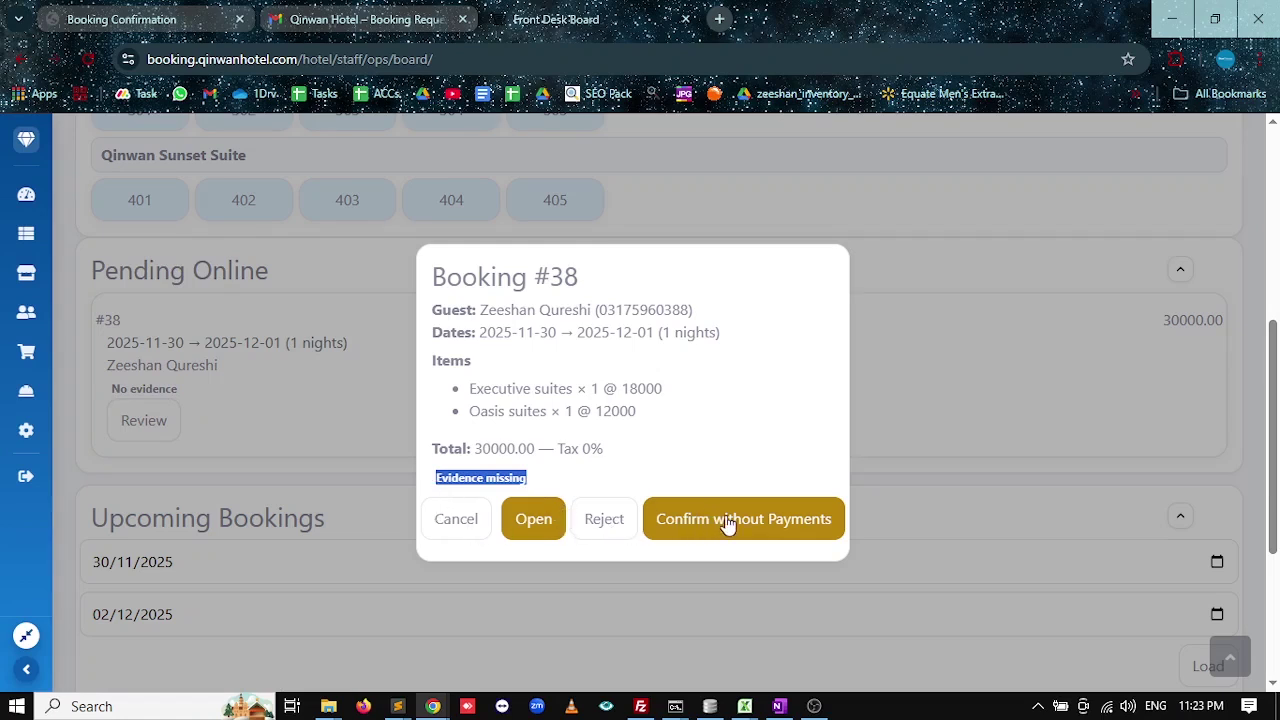
Cancel the review and return to the guest's booking #38 confirmation page.
{"action": "left_click", "coordinate": [462, 536]}
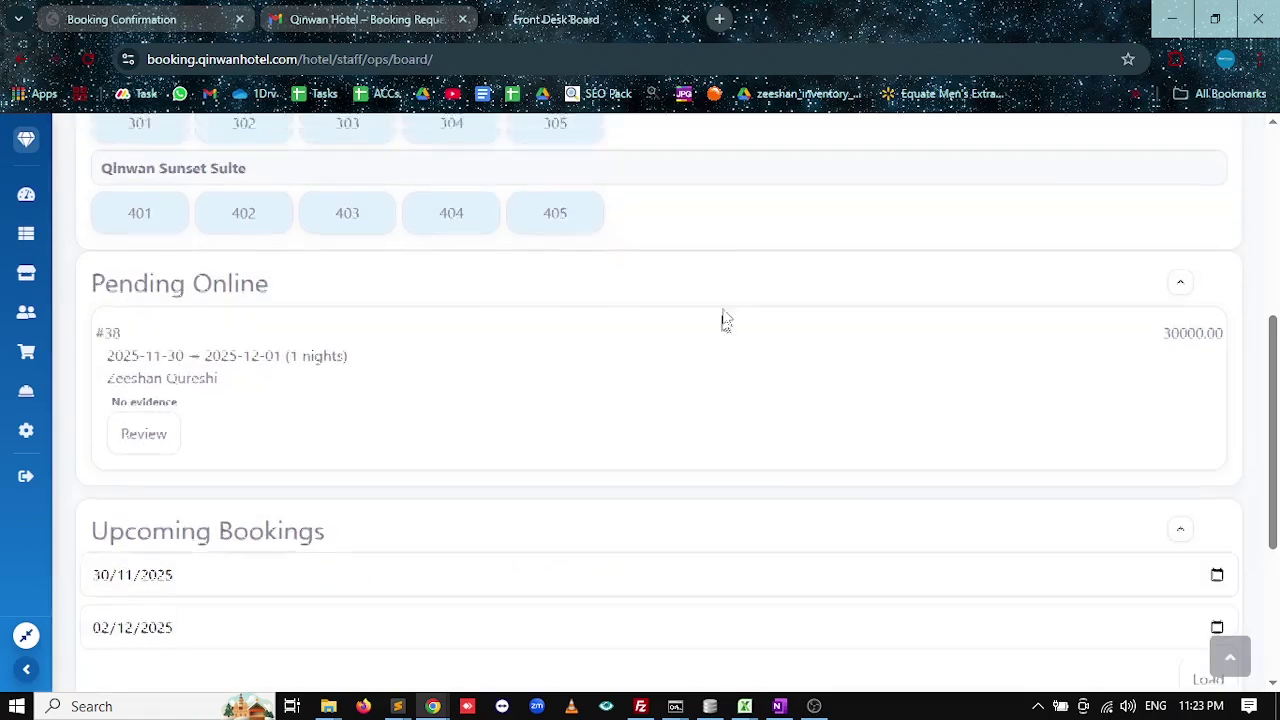
{"action": "left_click", "coordinate": [360, 19]}
{"action": "left_click", "coordinate": [140, 19]}
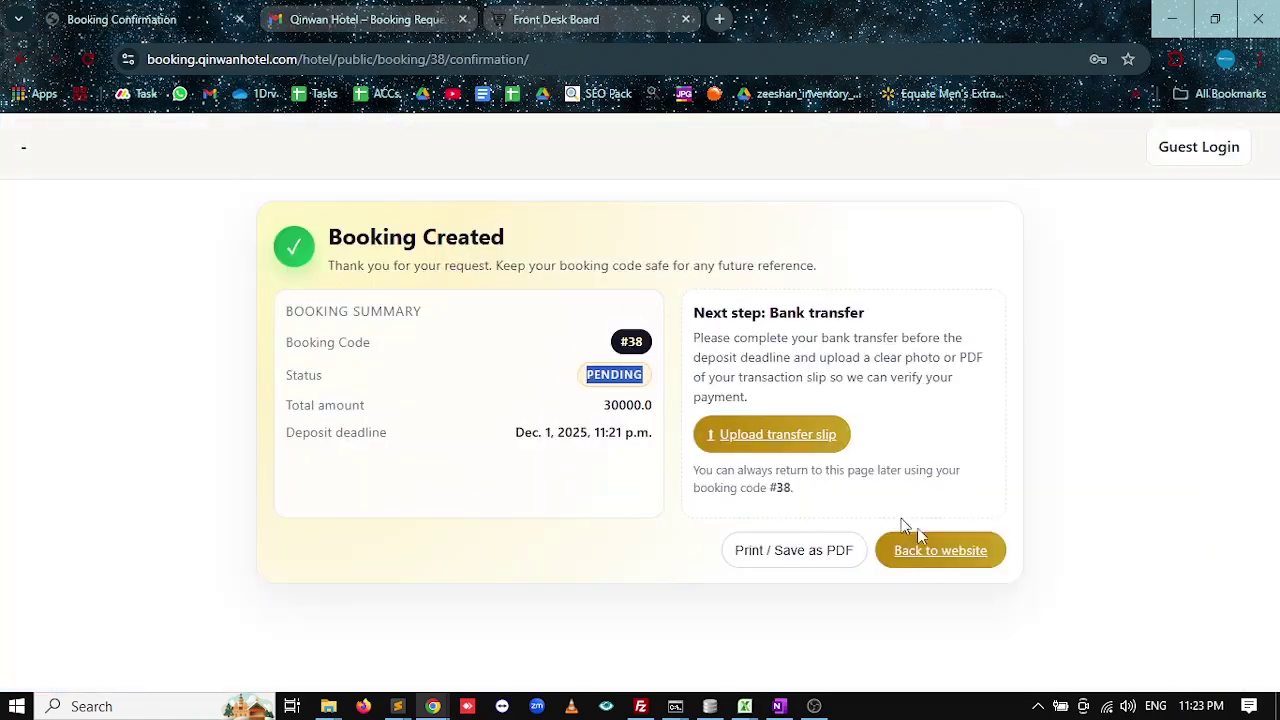
Open booking #38's confirmation page from the email's View booking link.
{"action": "left_click", "coordinate": [403, 19]}
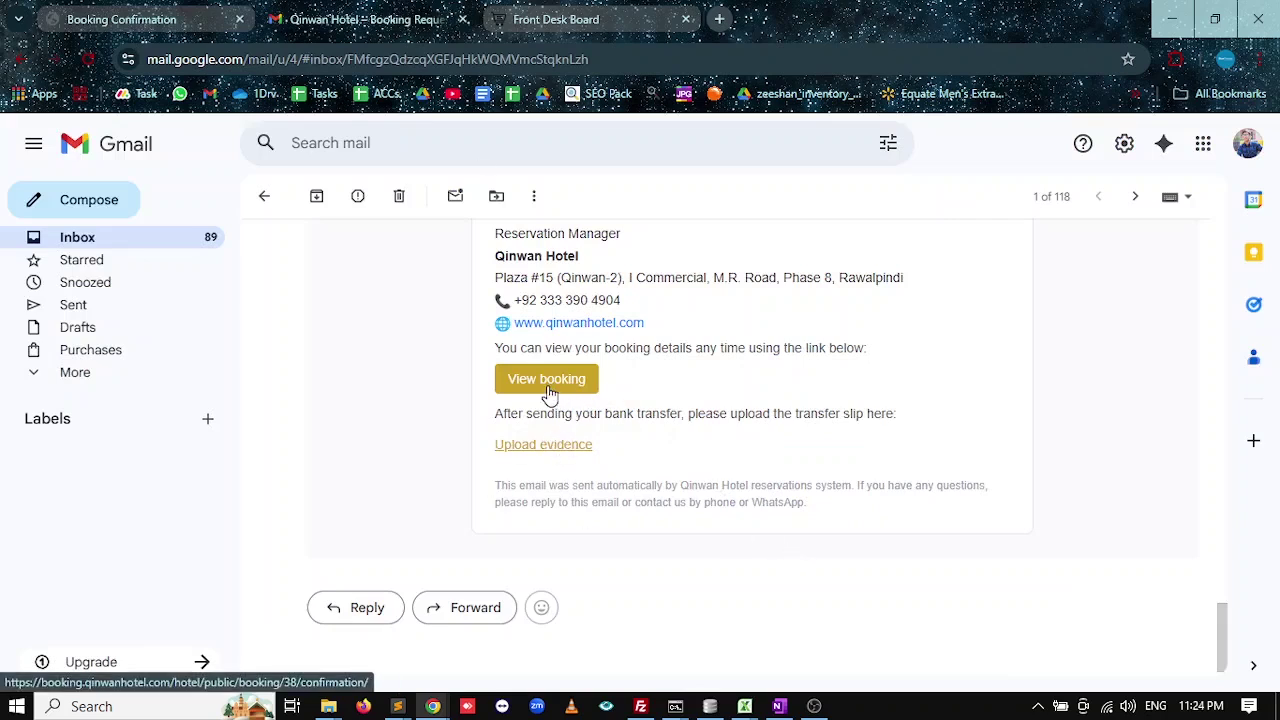
{"action": "left_click", "coordinate": [549, 393]}
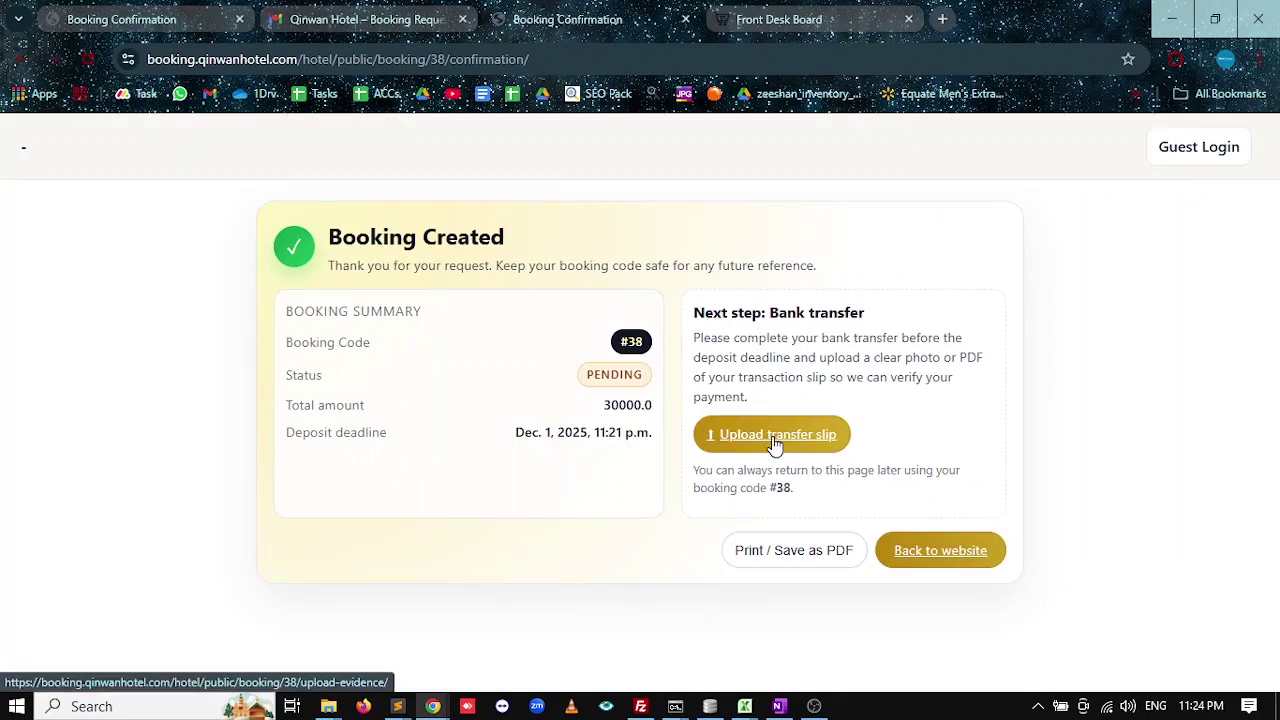
{"action": "key", "text": "ctrl+shift+Tab"}
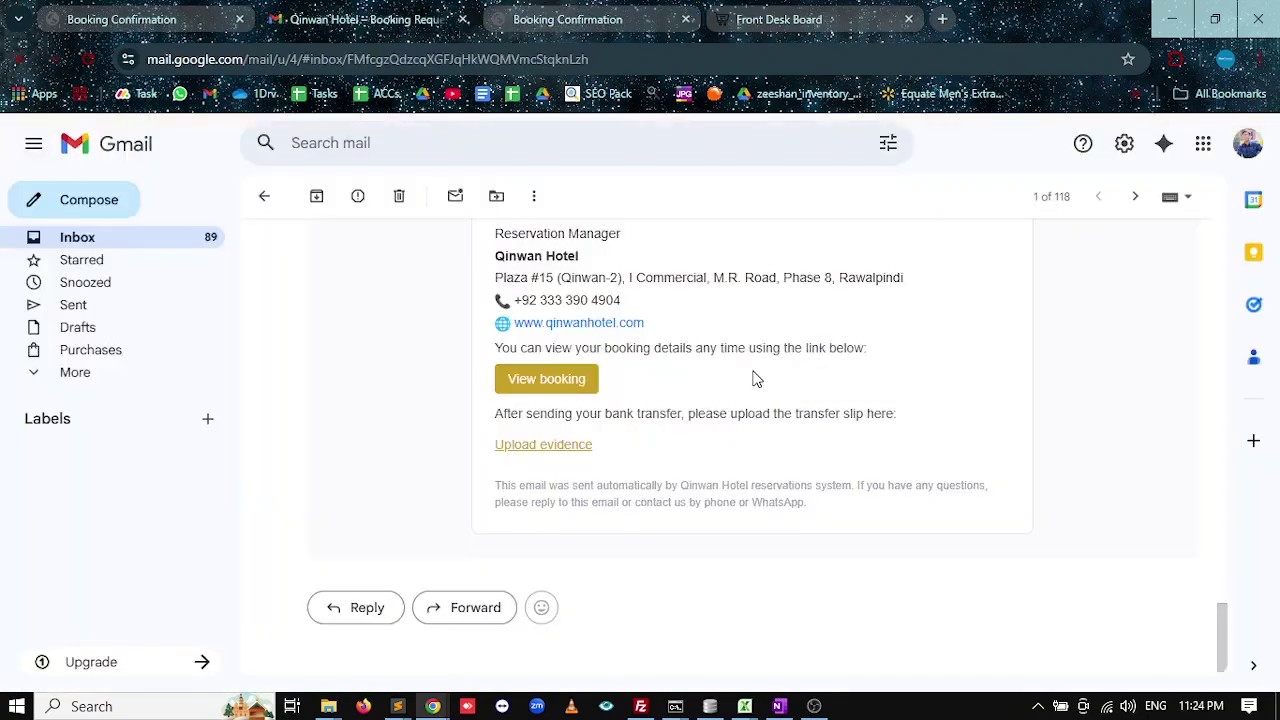
{"action": "scroll", "coordinate": [754, 374], "scroll_direction": "up", "scroll_amount": 15}
{"action": "scroll", "coordinate": [754, 378], "scroll_direction": "down", "scroll_amount": 5}
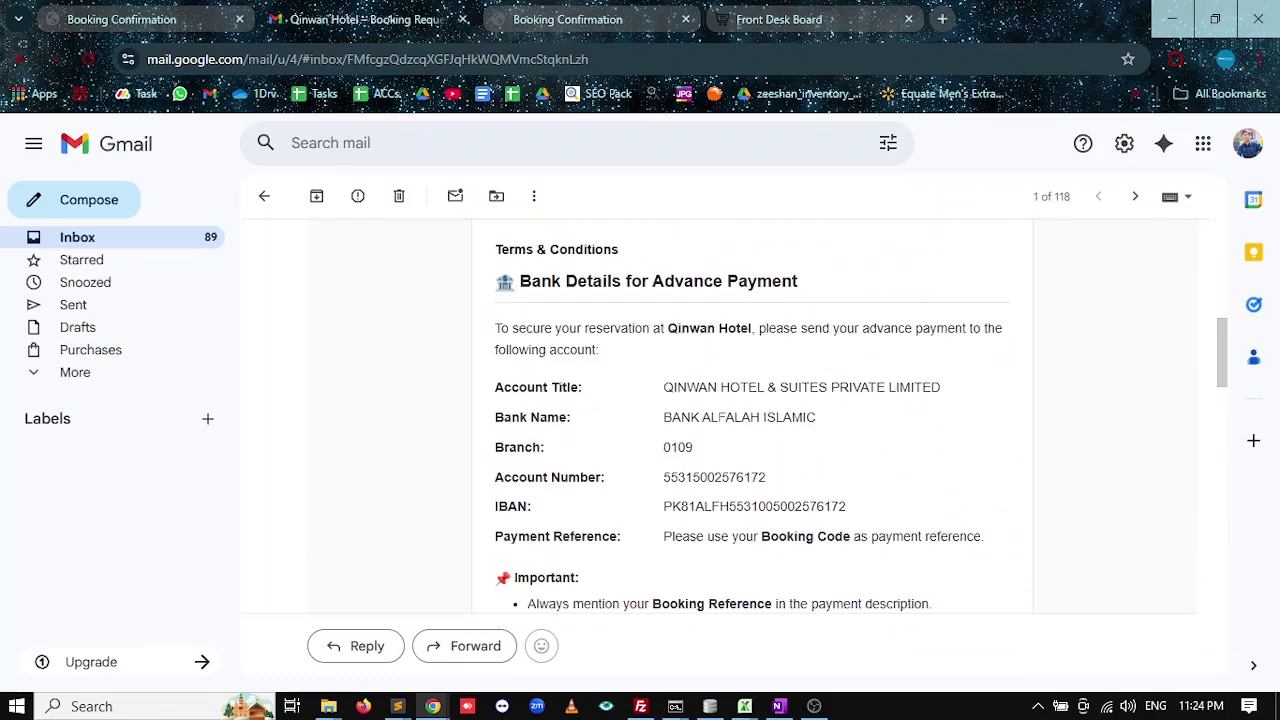
{"action": "left_click", "coordinate": [584, 25]}
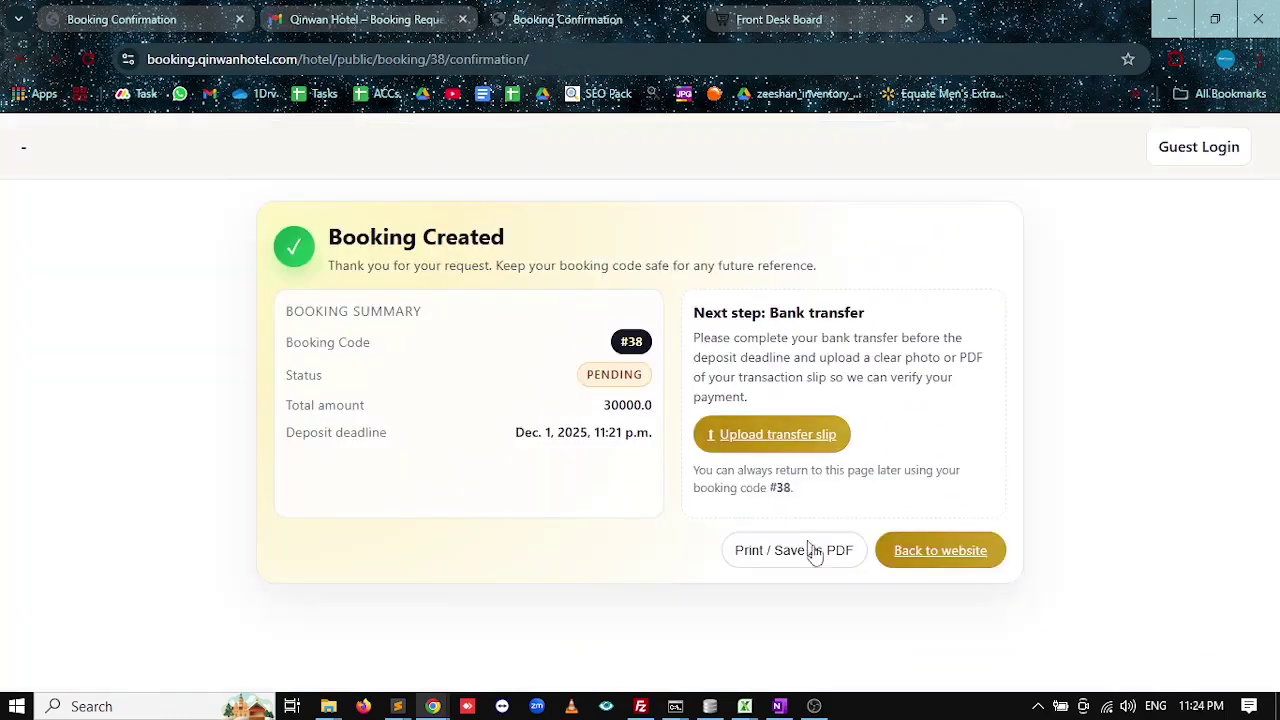
Upload Screenshot_3.jpg as the bank transfer slip for booking #38.
{"action": "left_click", "coordinate": [789, 450]}
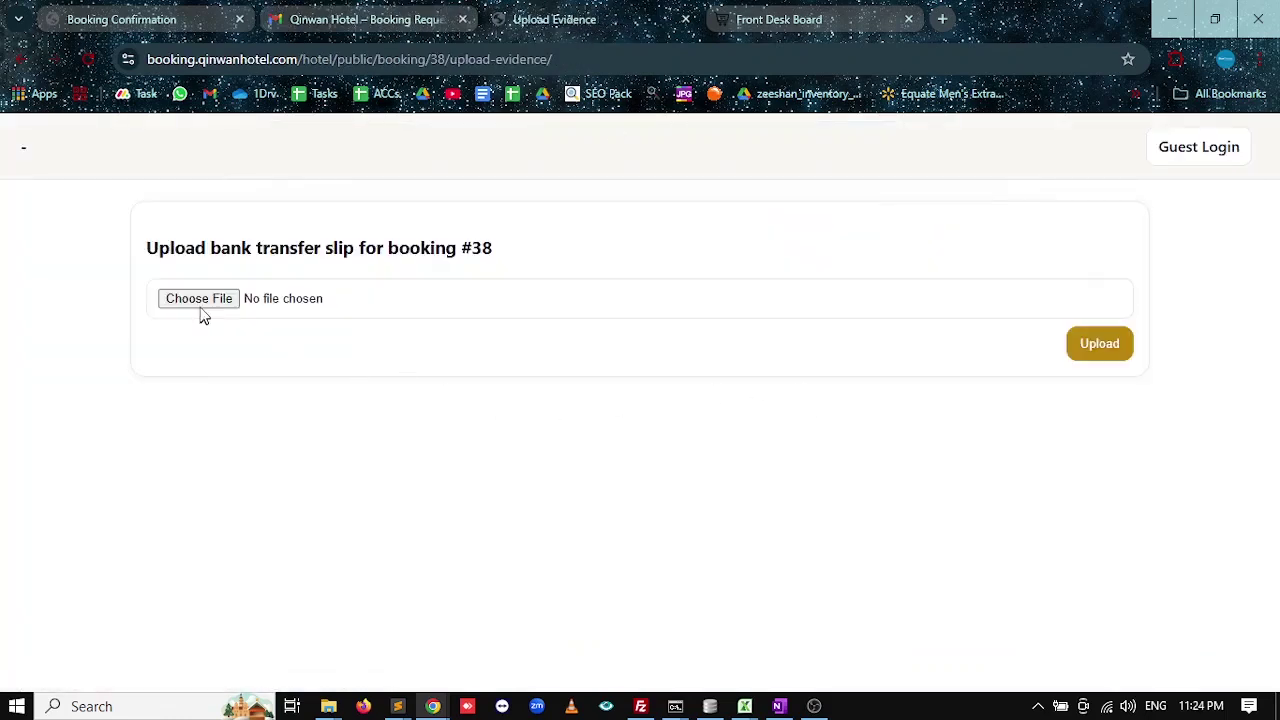
{"action": "left_click", "coordinate": [198, 301]}
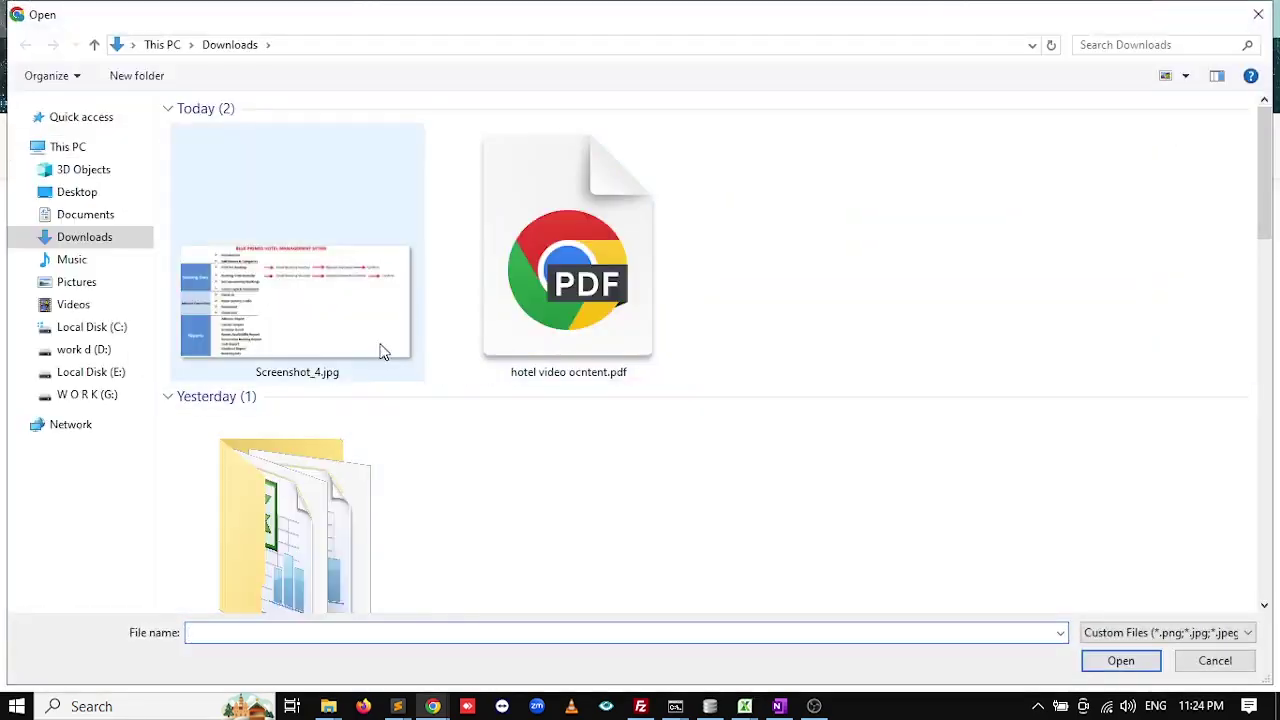
{"action": "scroll", "coordinate": [537, 450], "scroll_direction": "down", "scroll_amount": 3}
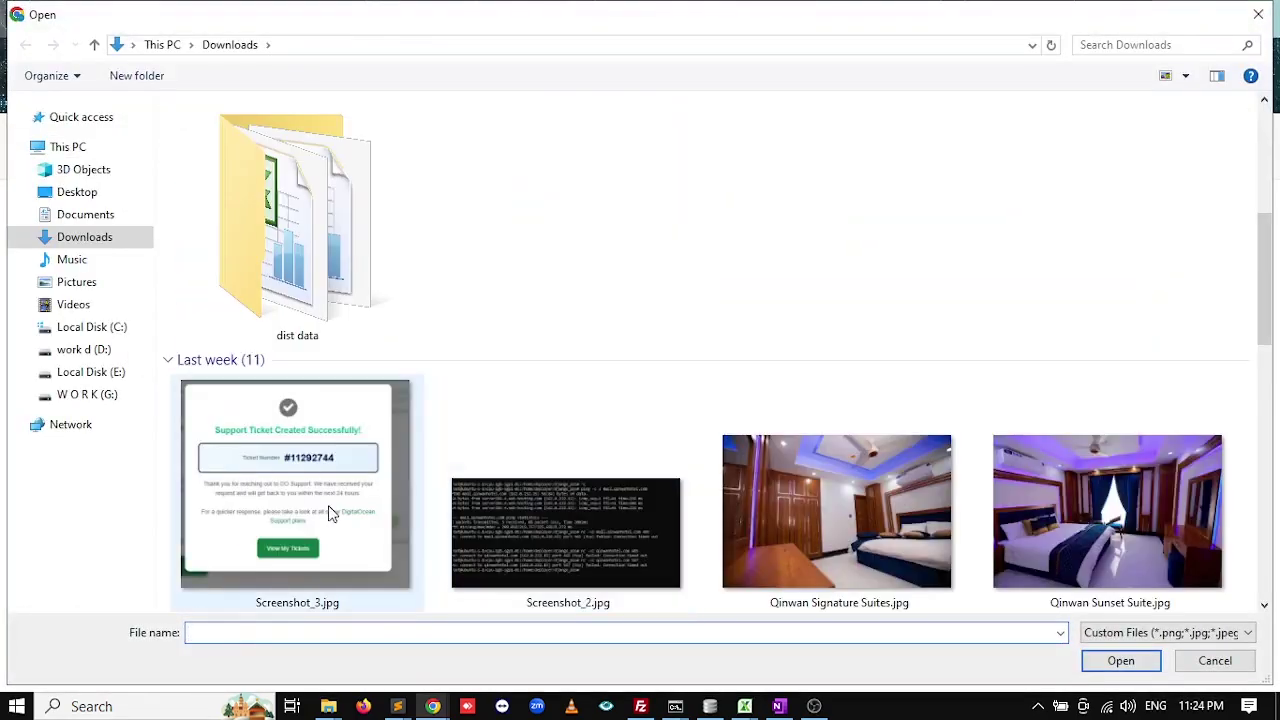
{"action": "double_click", "coordinate": [288, 494]}
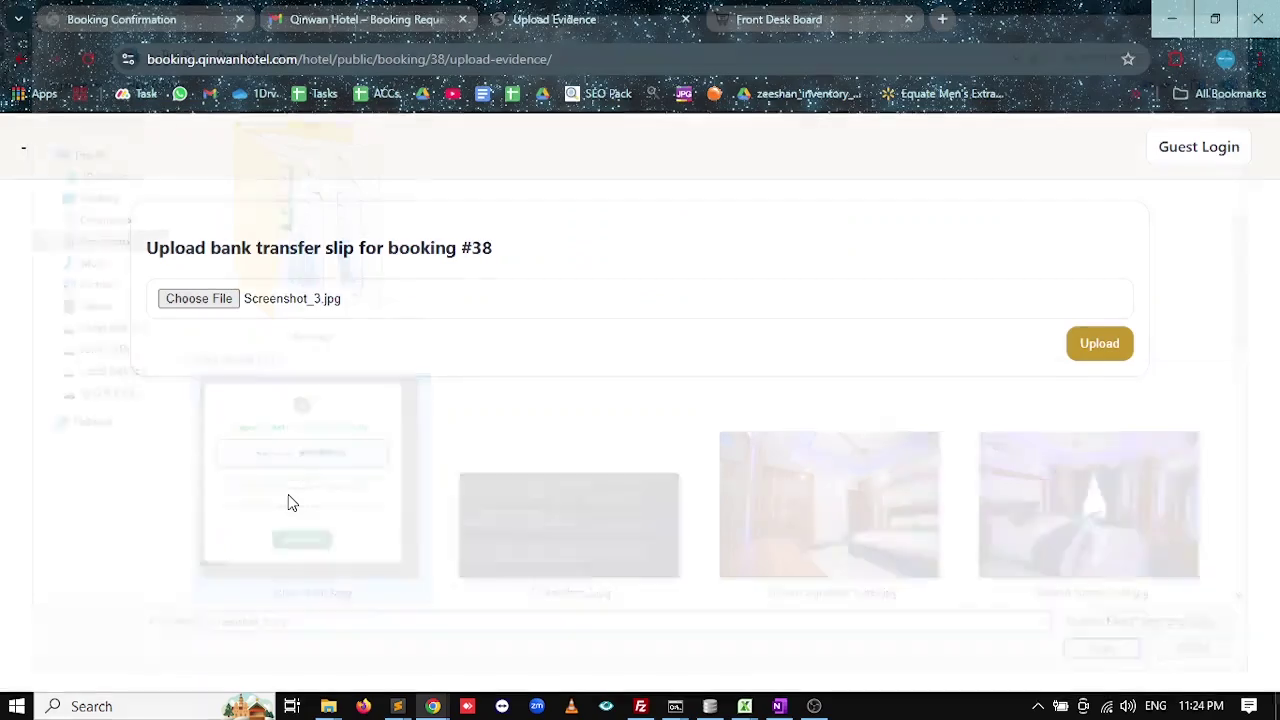
{"action": "left_click", "coordinate": [1100, 357]}
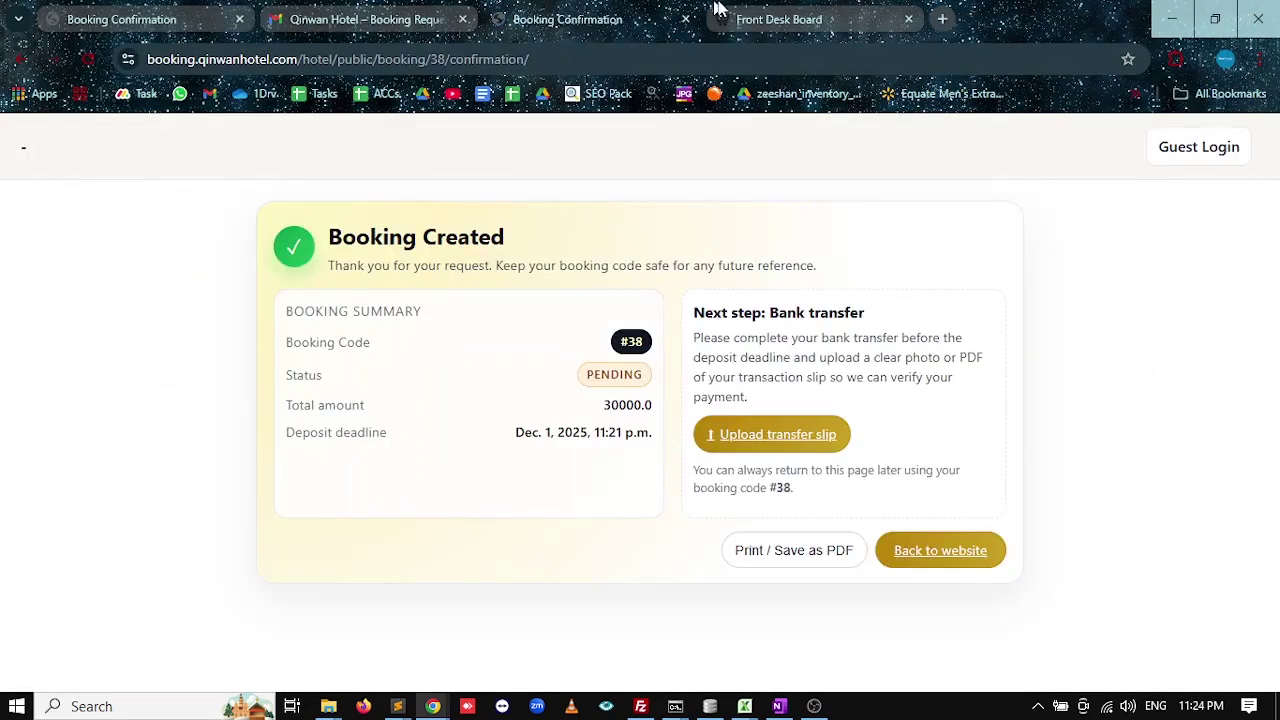
{"action": "key", "text": "ctrl+Tab"}
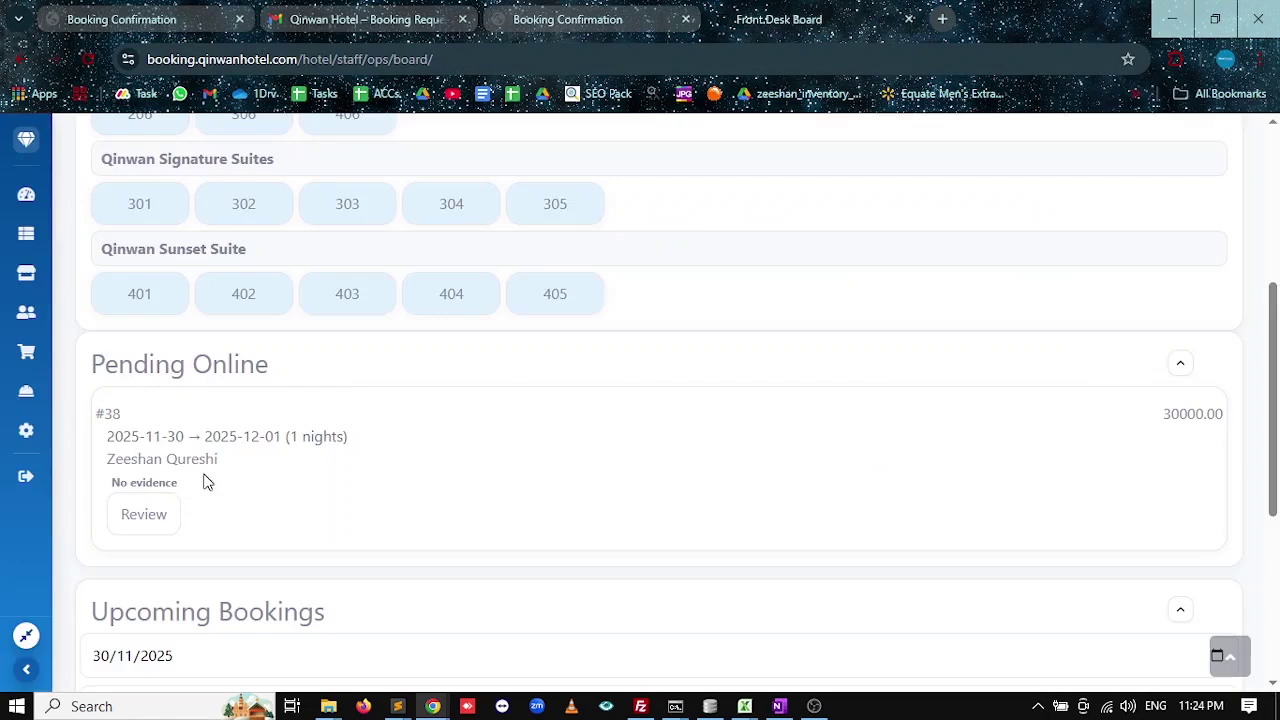
Reload the board, confirm booking #38 shows Evidence ✓, and view its uploaded slip.
{"action": "left_click", "coordinate": [90, 60]}
{"action": "scroll", "coordinate": [410, 500], "scroll_direction": "down", "scroll_amount": 4}
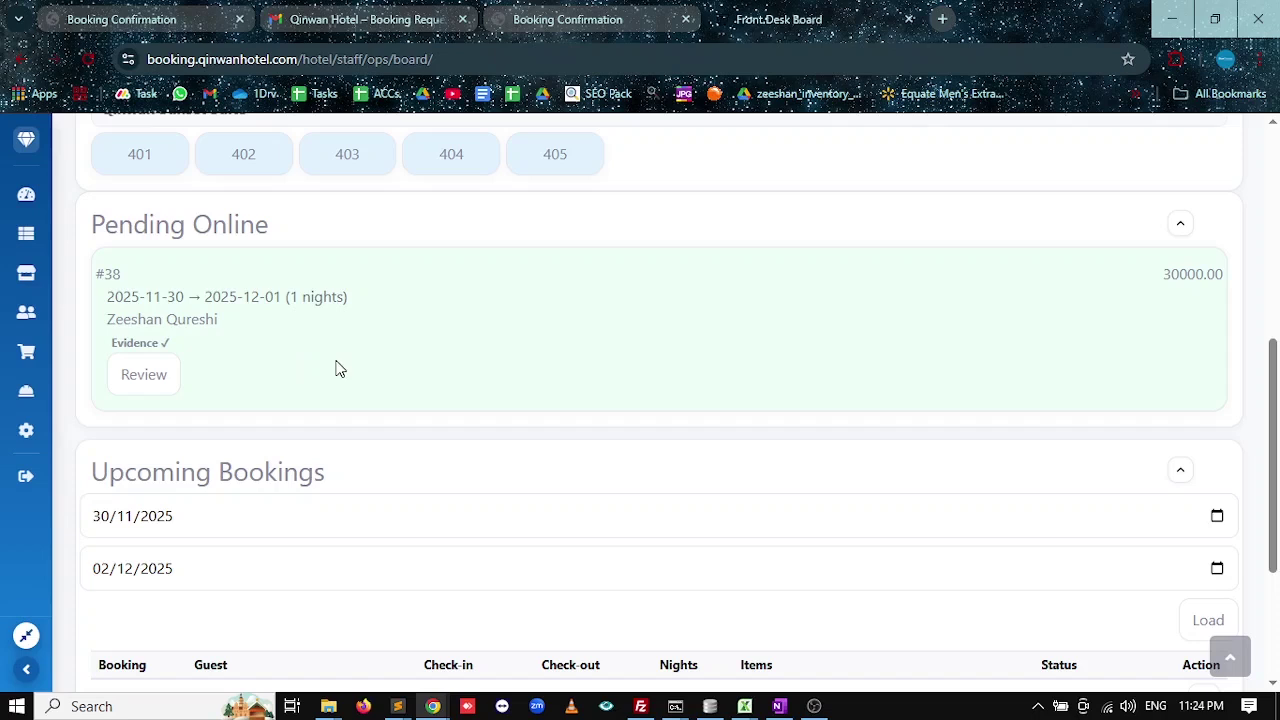
{"action": "left_click_drag", "start_coordinate": [171, 342], "coordinate": [117, 343]}
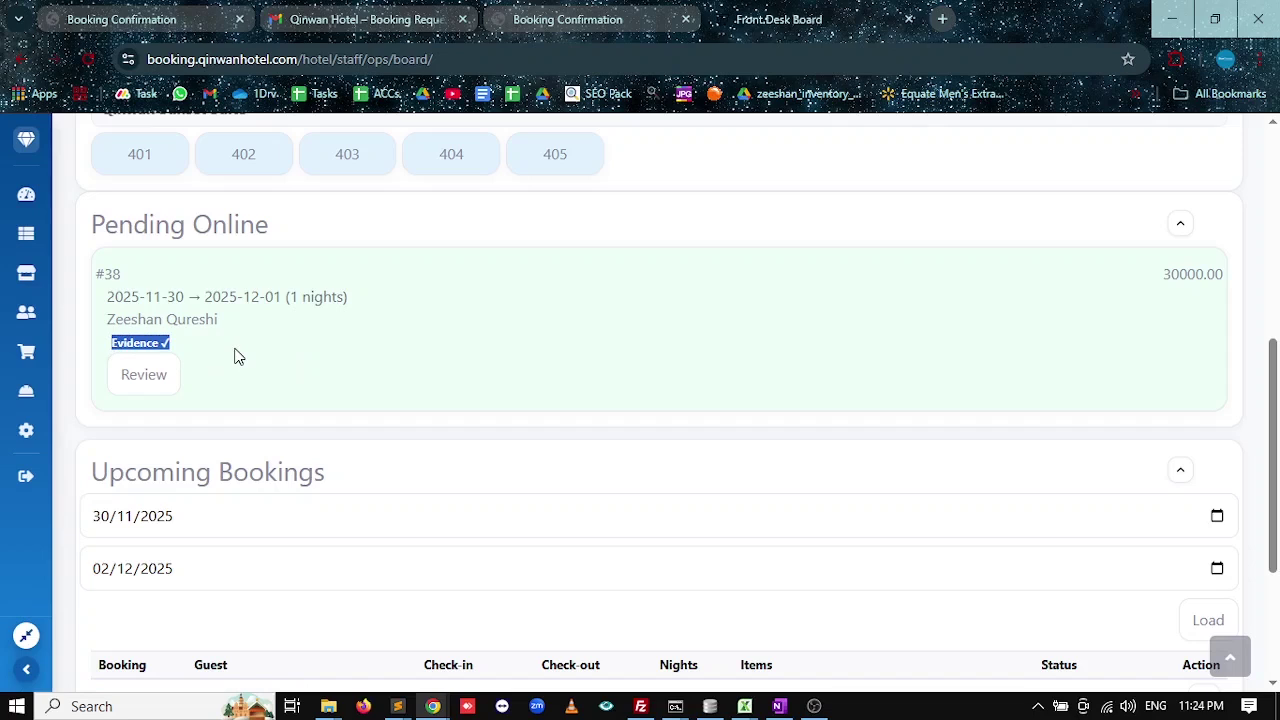
{"action": "left_click", "coordinate": [147, 374]}
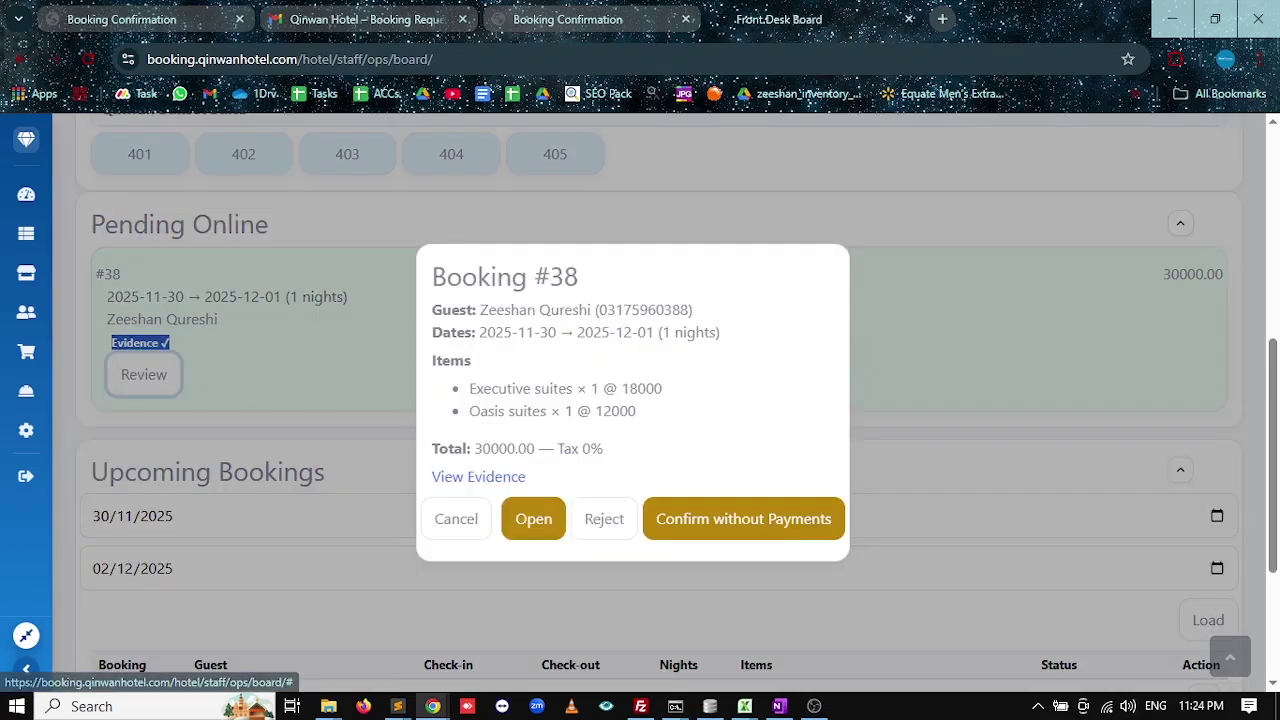
{"action": "left_click", "coordinate": [488, 481]}
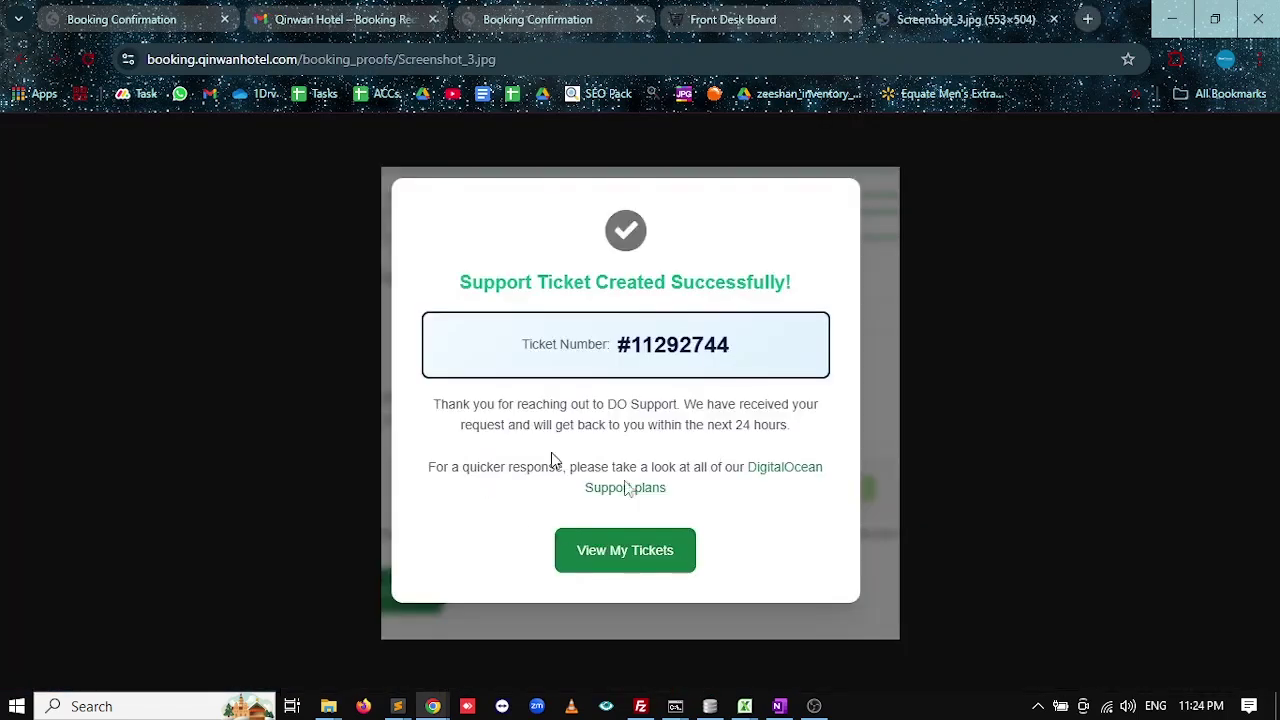
{"action": "left_click", "coordinate": [1053, 21]}
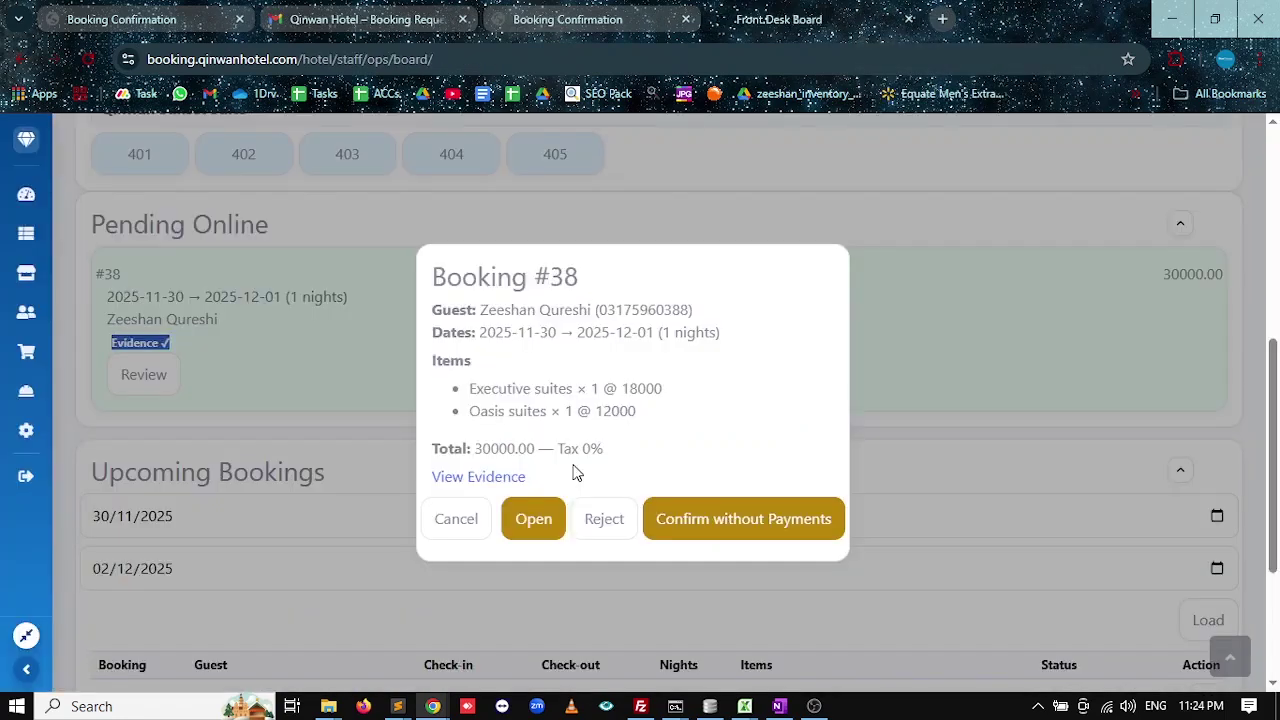
Record the 15000.00 advance payment for Pre-Booking #2 received through meezan bank.
{"action": "left_click", "coordinate": [519, 540]}
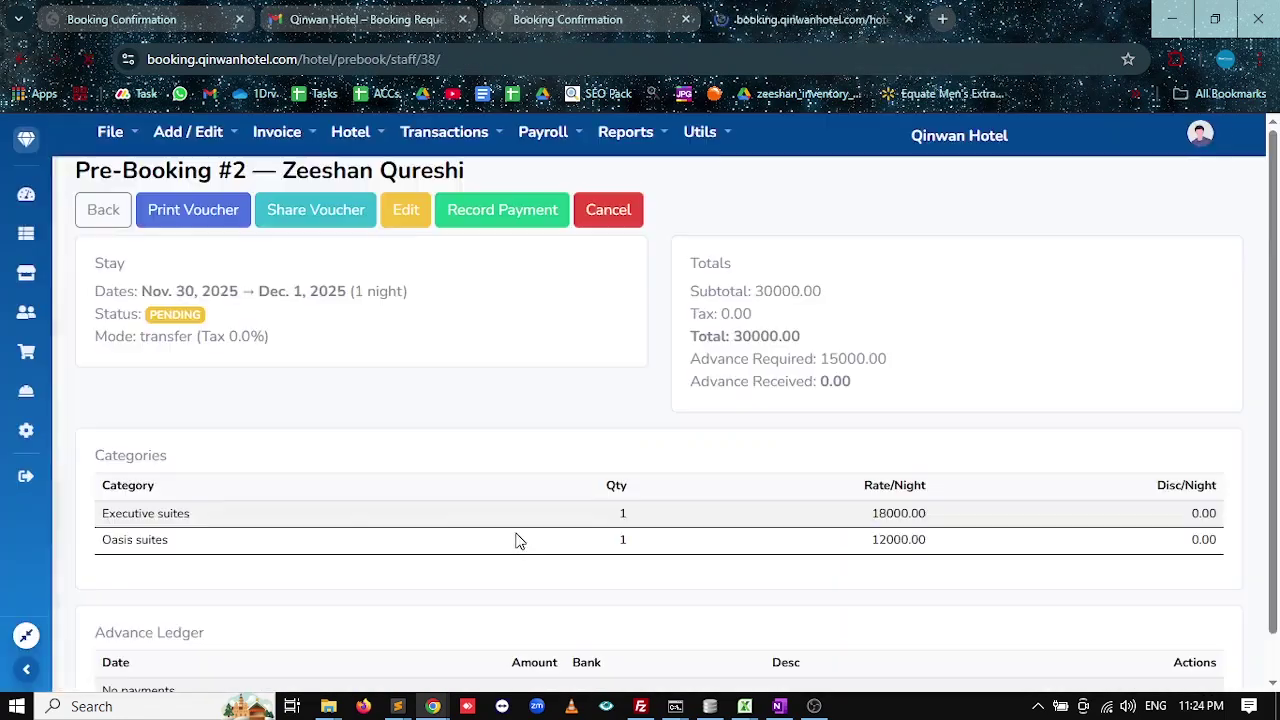
{"action": "scroll", "coordinate": [491, 443], "scroll_direction": "down", "scroll_amount": 1}
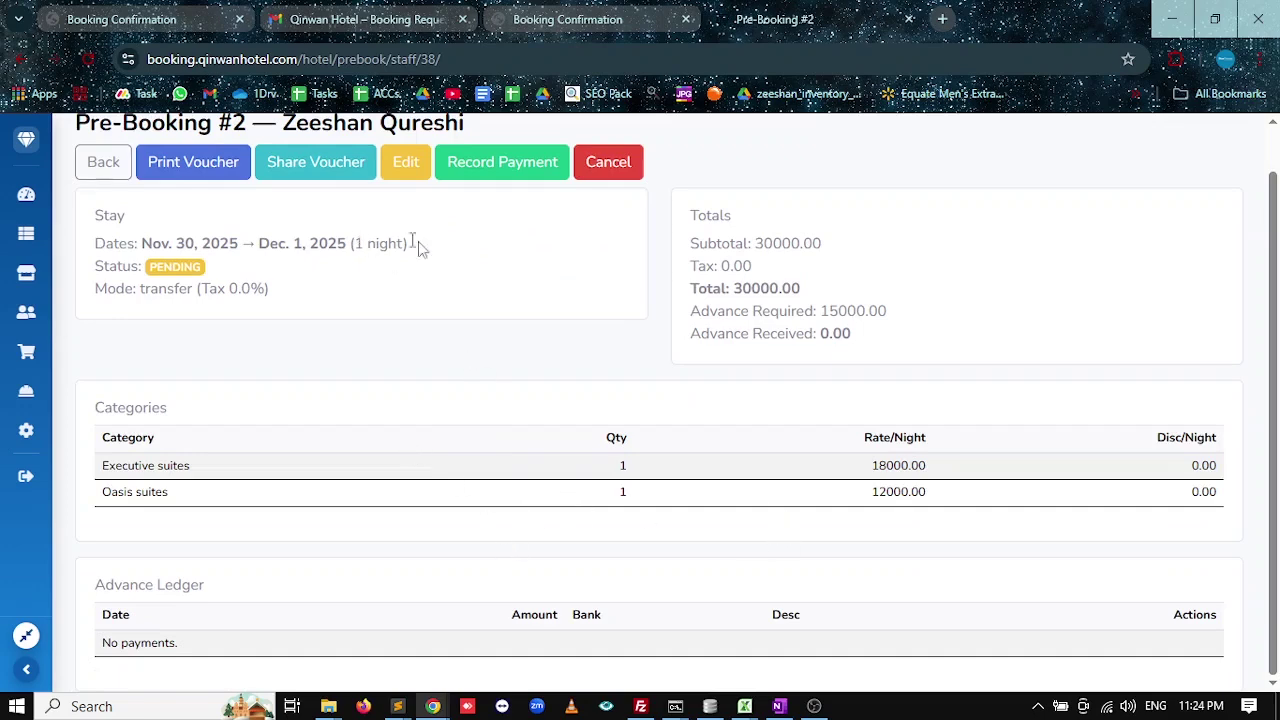
{"action": "scroll", "coordinate": [450, 240], "scroll_direction": "up", "scroll_amount": 1}
{"action": "left_click", "coordinate": [486, 211]}
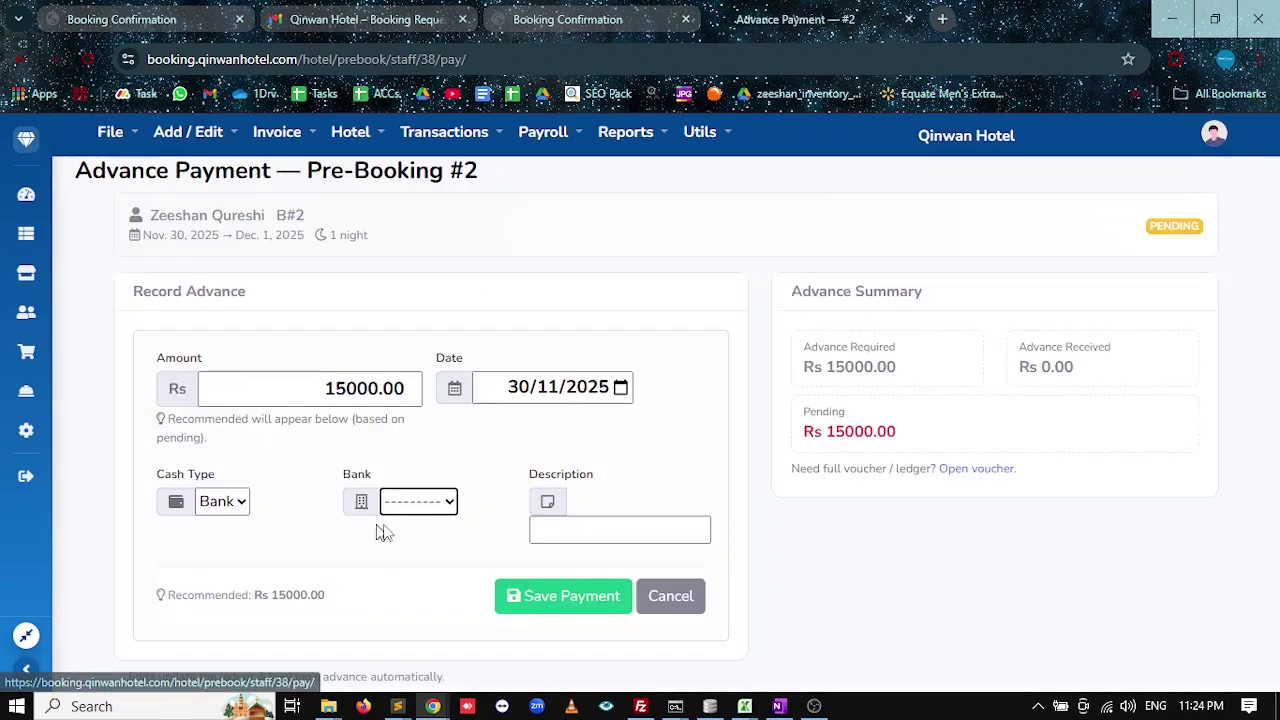
{"action": "left_click", "coordinate": [418, 501]}
{"action": "left_click", "coordinate": [400, 588]}
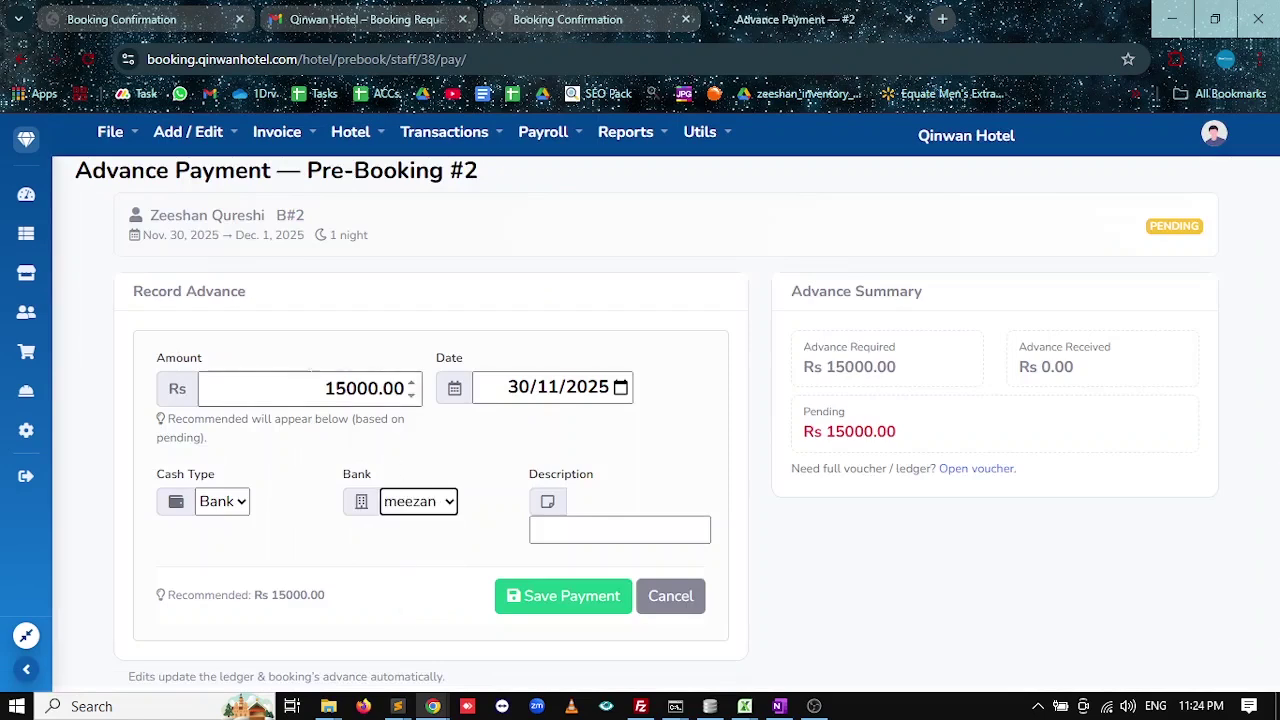
{"action": "left_click_drag", "start_coordinate": [396, 388], "coordinate": [322, 388]}
{"action": "left_click", "coordinate": [547, 594]}
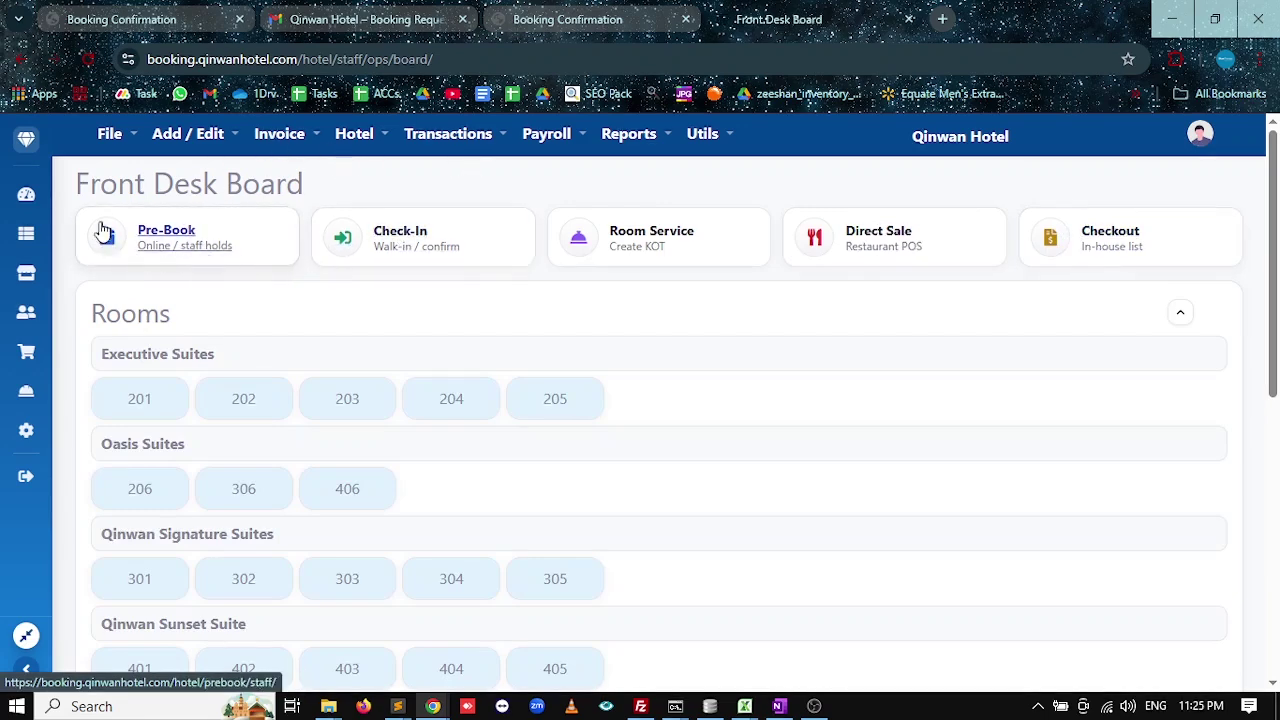
Open the Hotel Upcomming Bookings Report to see the web booking Confirmed.
{"action": "left_click", "coordinate": [138, 238]}
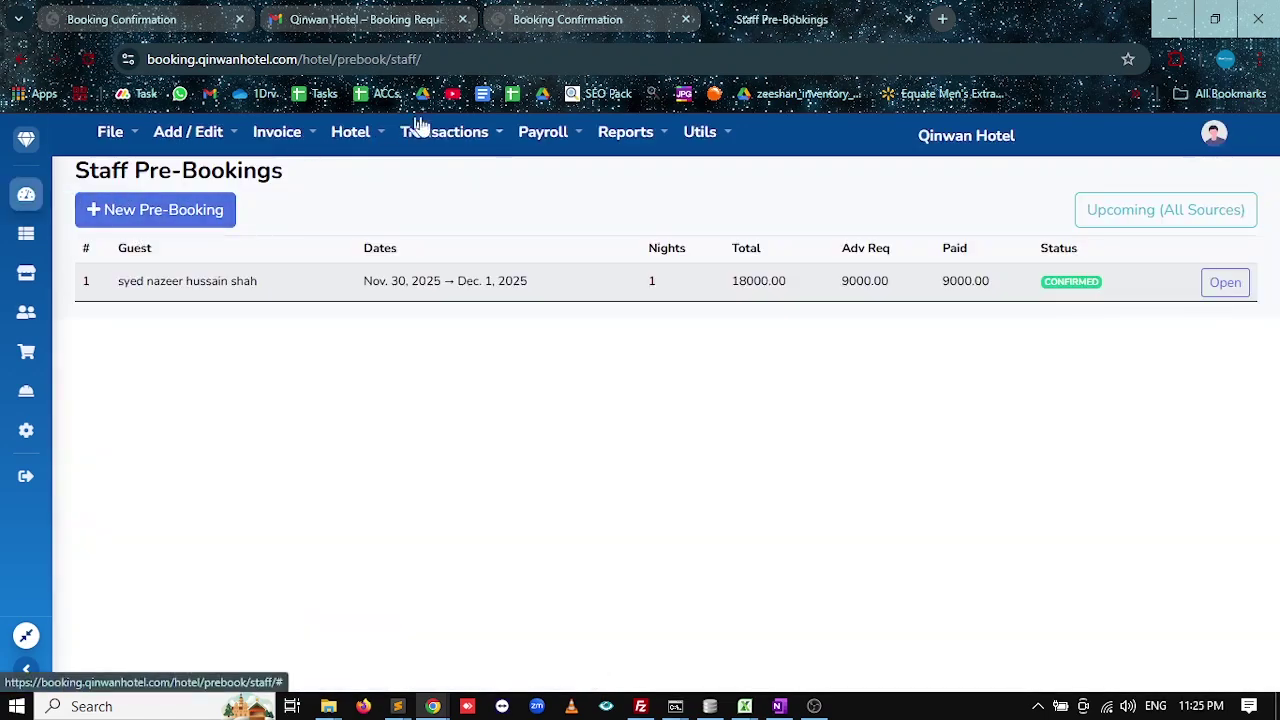
{"action": "left_click", "coordinate": [617, 136]}
{"action": "left_click", "coordinate": [672, 186]}
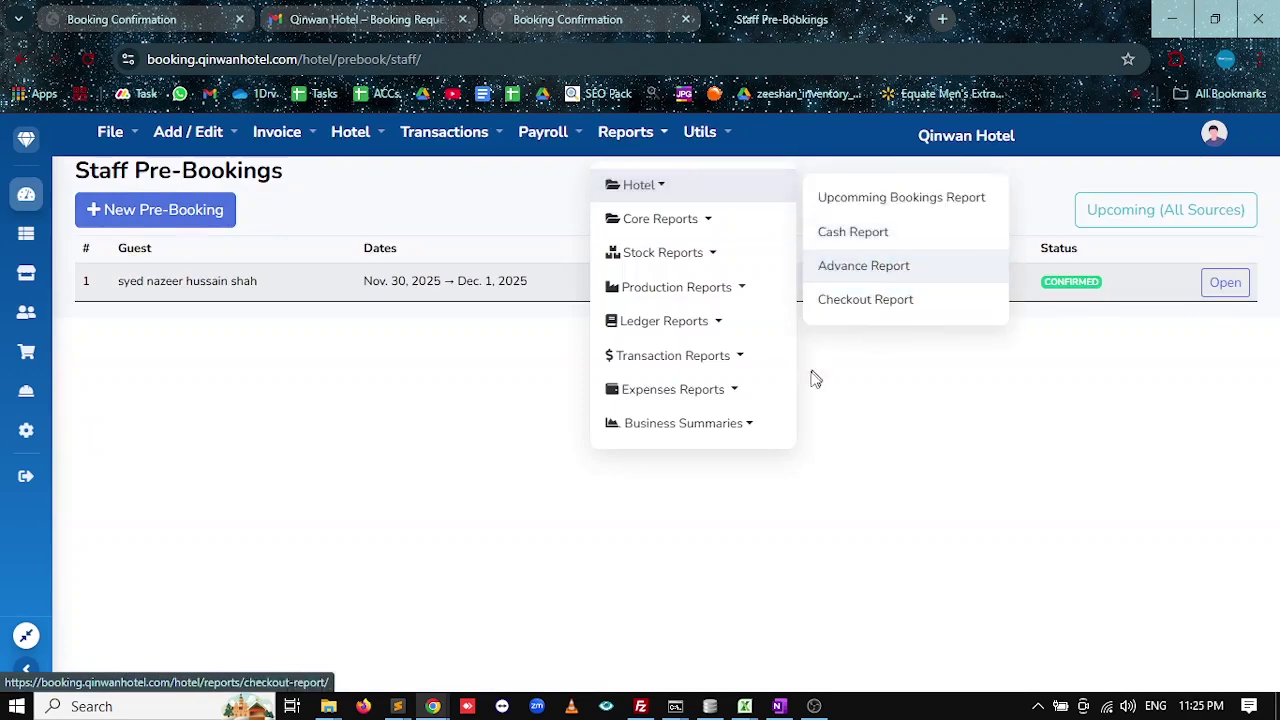
{"action": "left_click", "coordinate": [875, 198]}
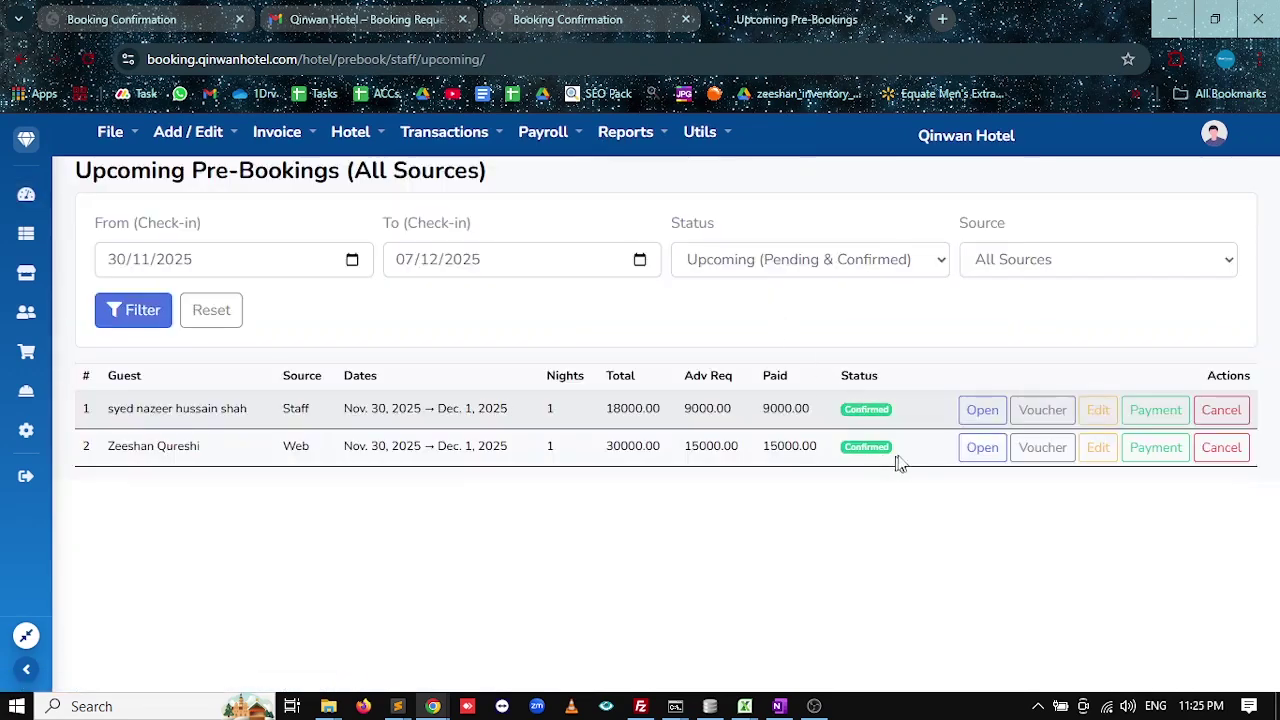
{"action": "left_click", "coordinate": [569, 12]}
Open the Advance Payment Received (Booking #38) email and highlight the Rs 15000.0 advance and total.
{"action": "left_click", "coordinate": [455, 10]}
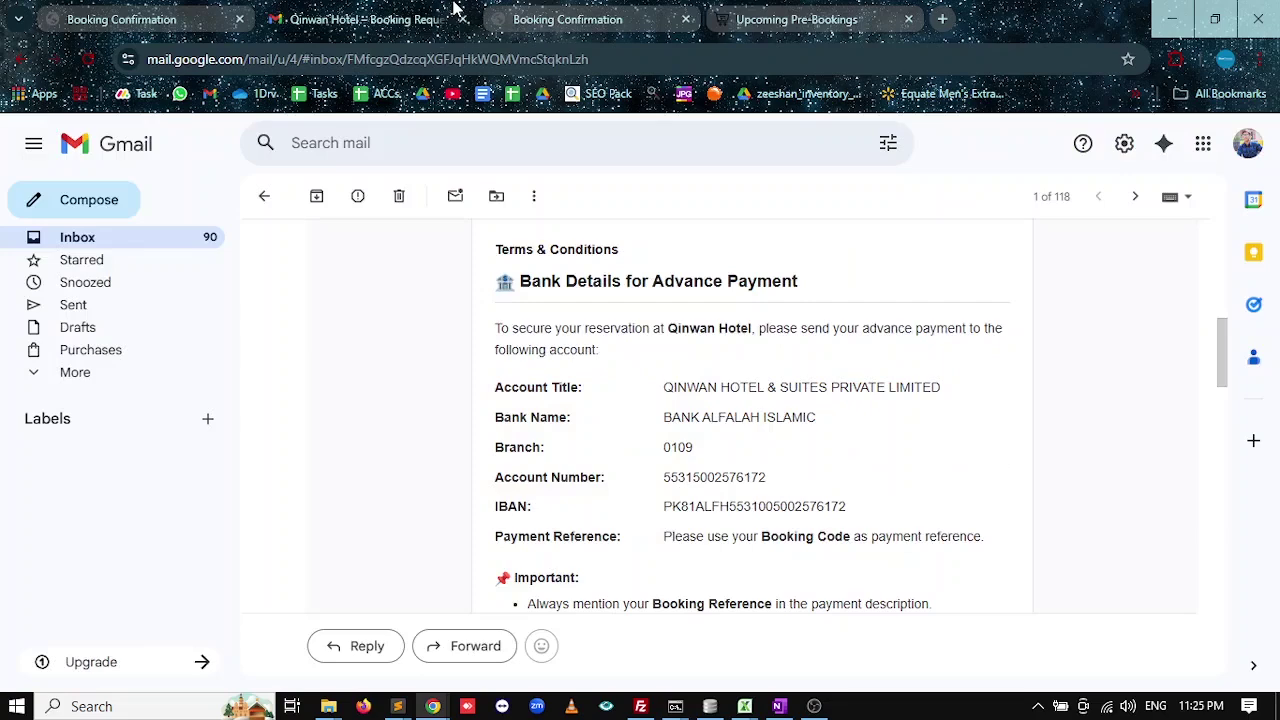
{"action": "left_click", "coordinate": [264, 200]}
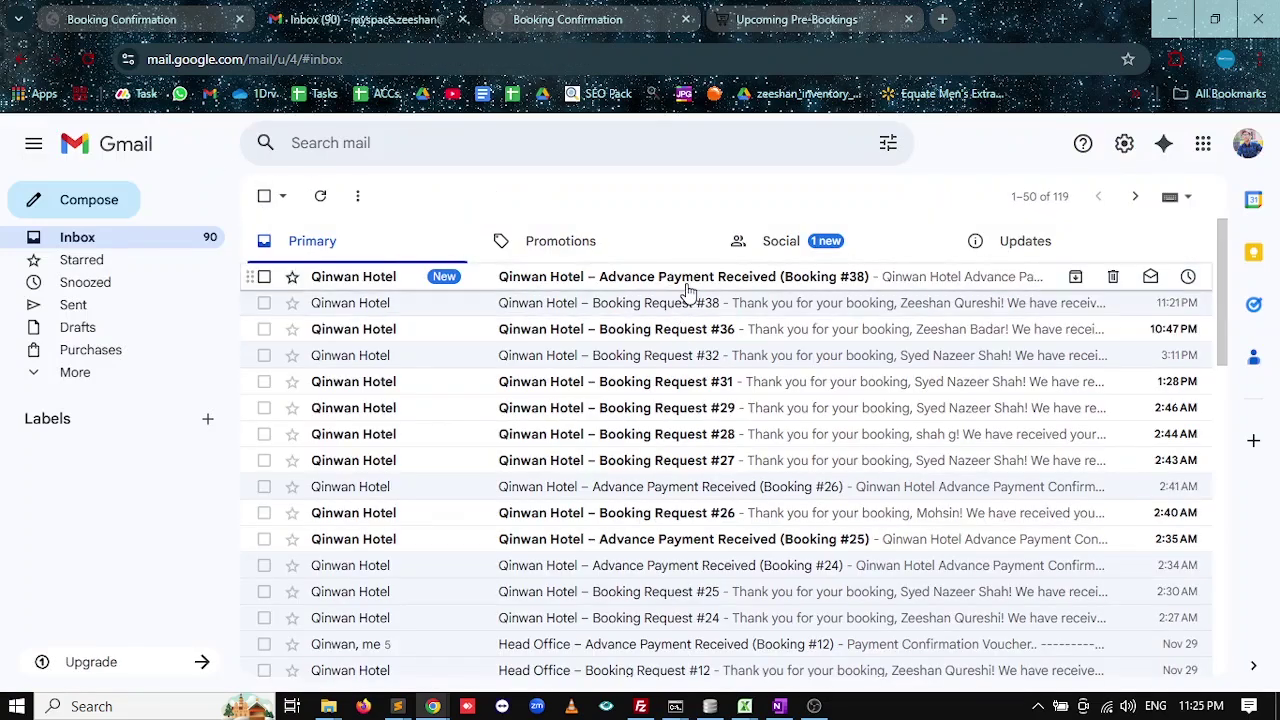
{"action": "left_click", "coordinate": [667, 277]}
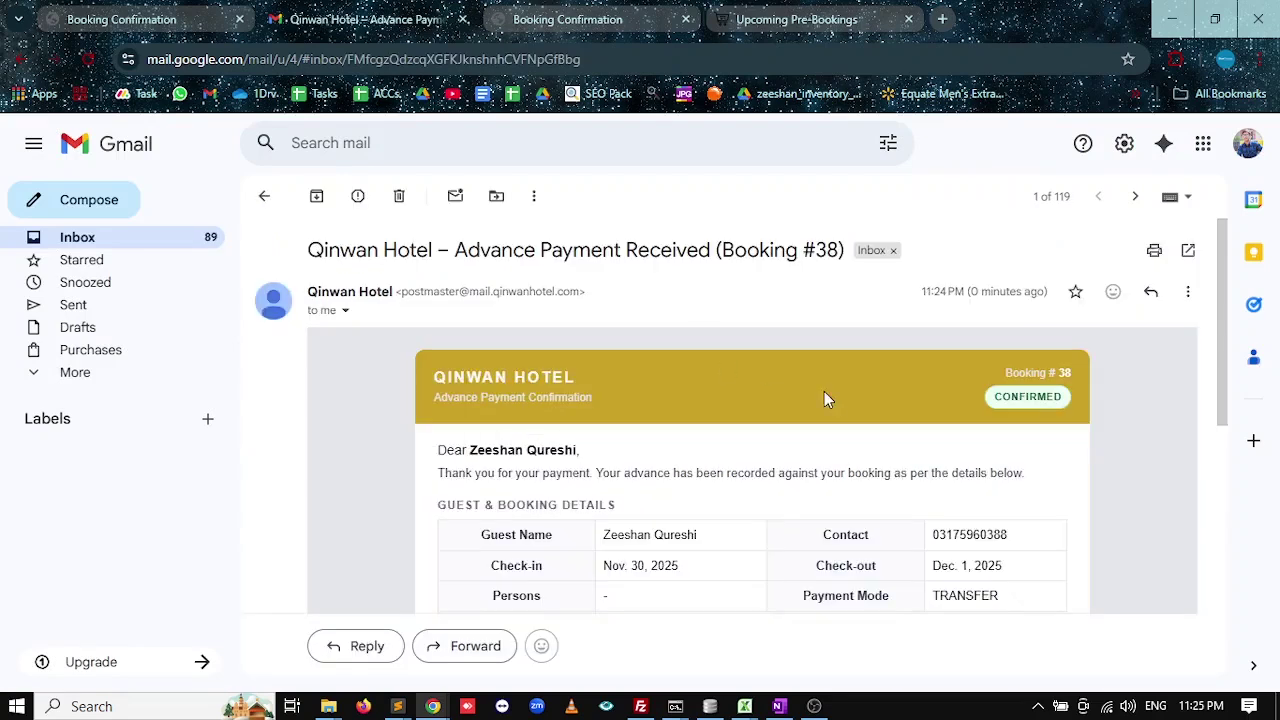
{"action": "scroll", "coordinate": [824, 397], "scroll_direction": "down", "scroll_amount": 1}
{"action": "left_click_drag", "start_coordinate": [436, 284], "coordinate": [571, 285]}
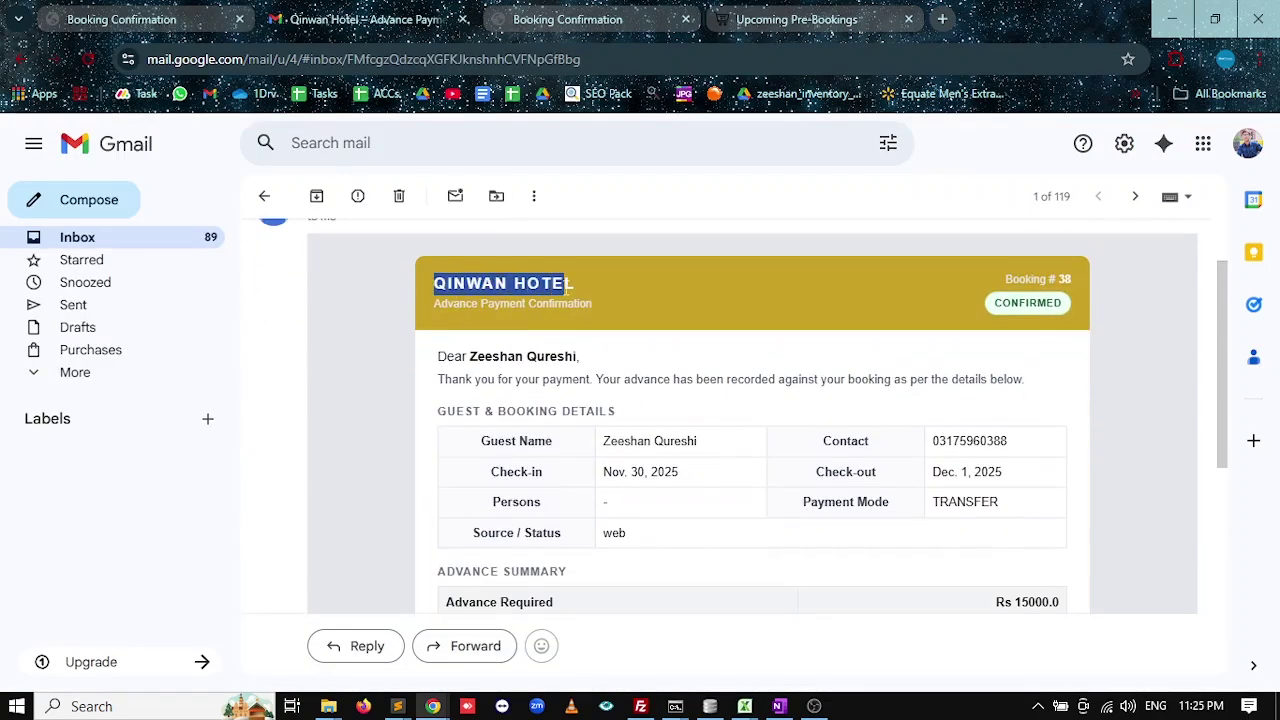
{"action": "scroll", "coordinate": [685, 356], "scroll_direction": "down", "scroll_amount": 1}
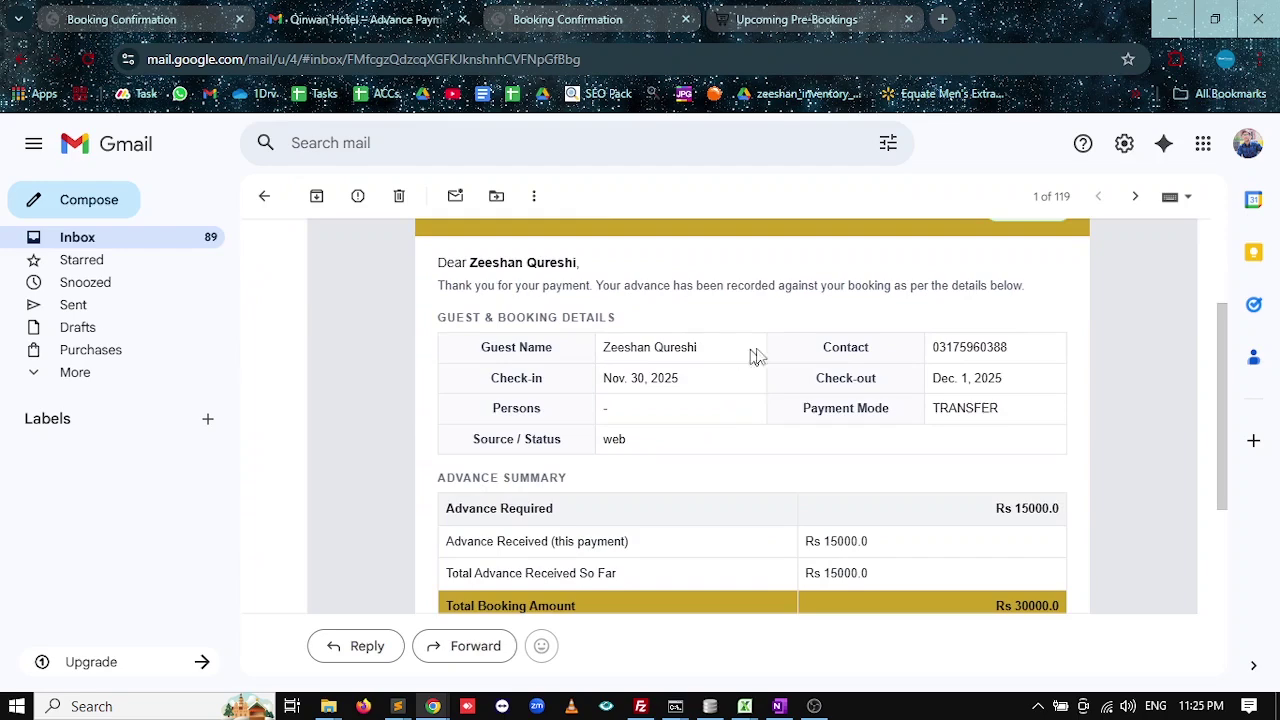
{"action": "scroll", "coordinate": [979, 425], "scroll_direction": "down", "scroll_amount": 1}
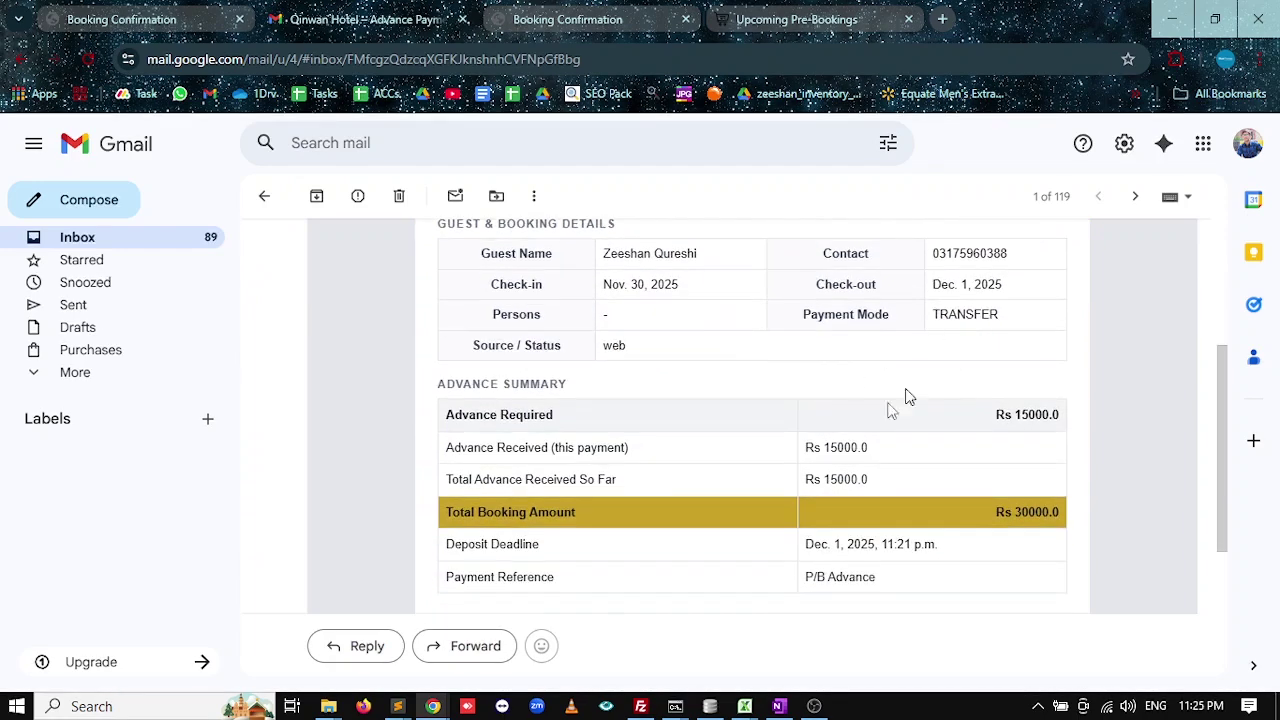
{"action": "scroll", "coordinate": [905, 396], "scroll_direction": "down", "scroll_amount": 1}
{"action": "left_click_drag", "start_coordinate": [494, 355], "coordinate": [614, 358]}
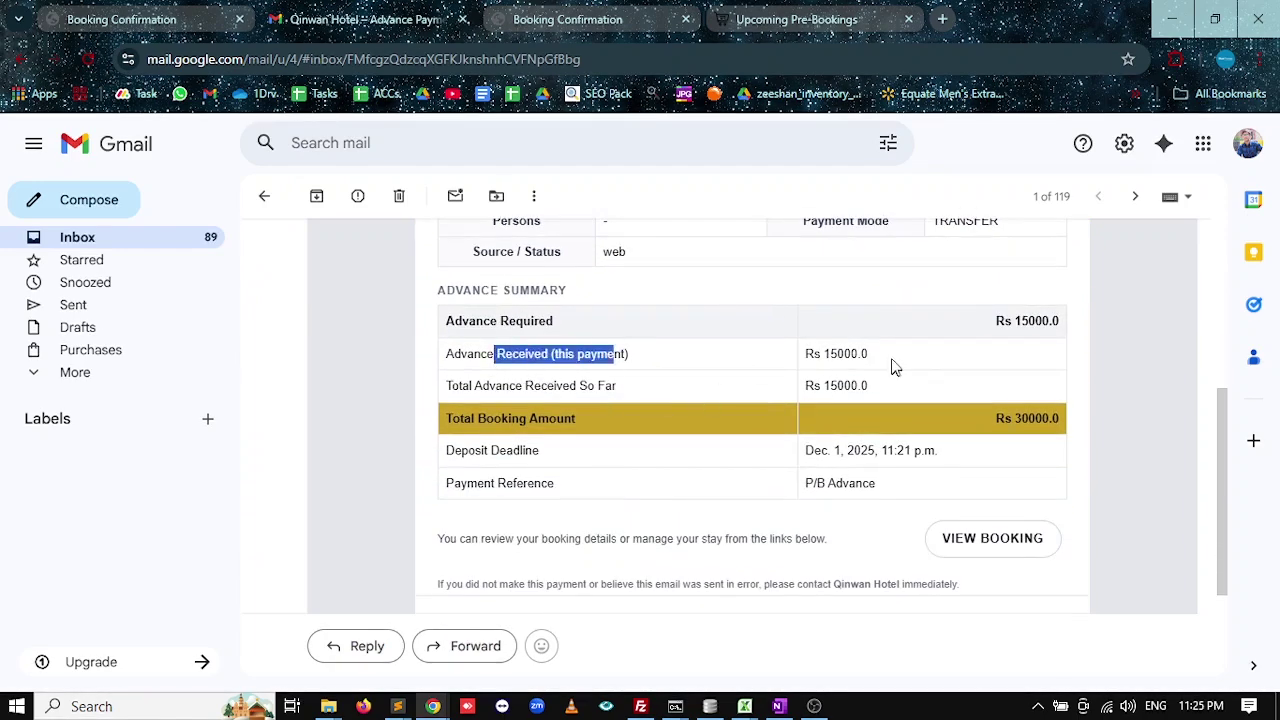
{"action": "left_click_drag", "start_coordinate": [891, 366], "coordinate": [806, 354]}
{"action": "left_click_drag", "start_coordinate": [1056, 420], "coordinate": [1015, 425]}
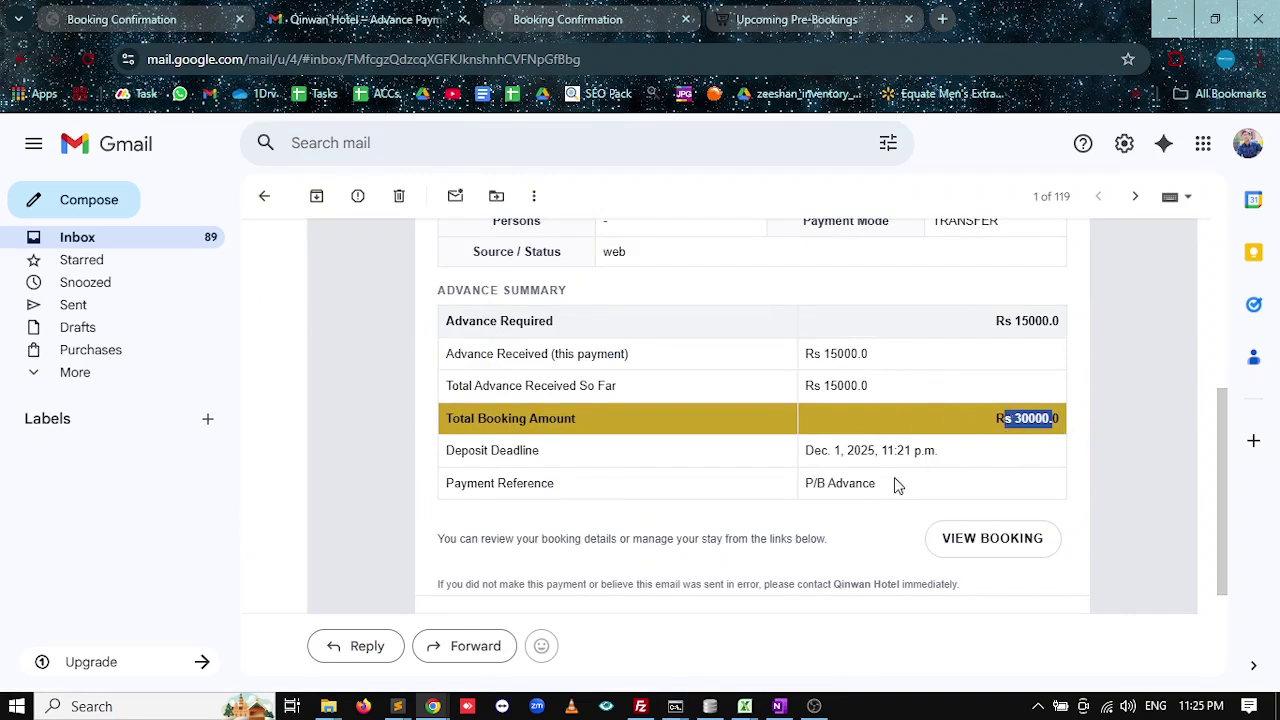
Verify the booking shows CONFIRMED via VIEW BOOKING and check the mail.qinwanhotel.com sender domain.
{"action": "left_click", "coordinate": [1006, 548]}
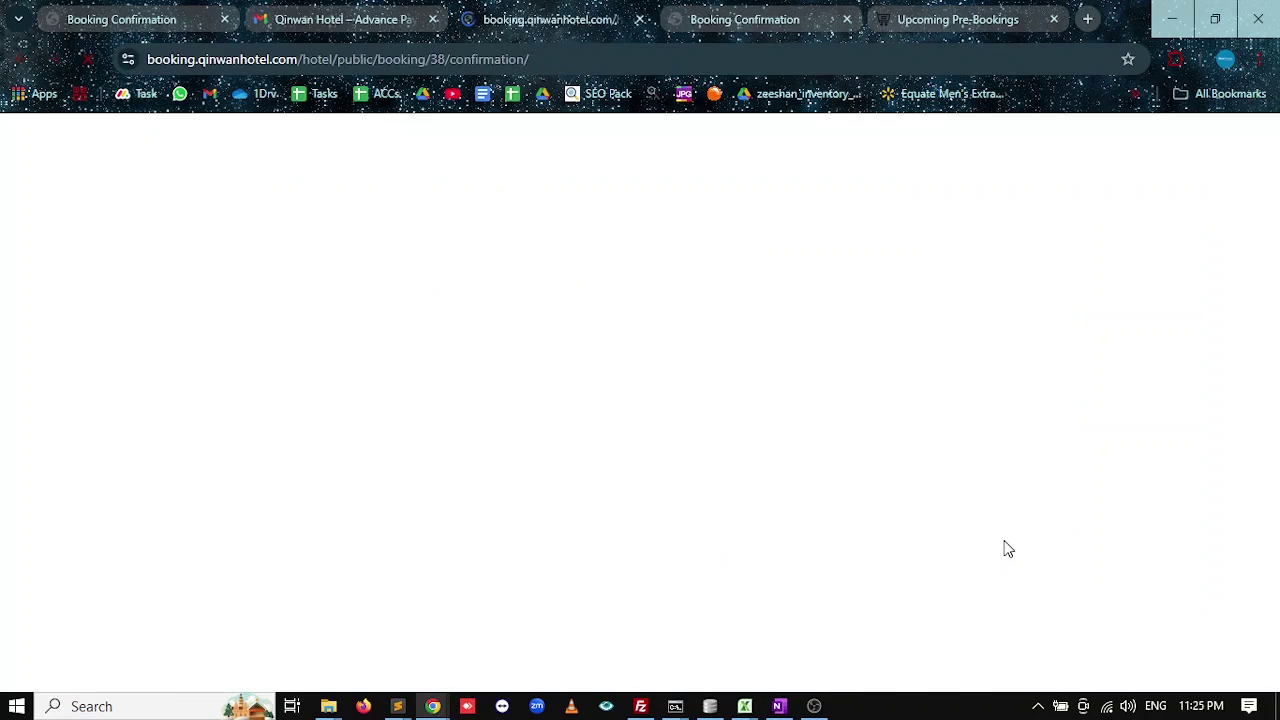
{"action": "double_click", "coordinate": [587, 375]}
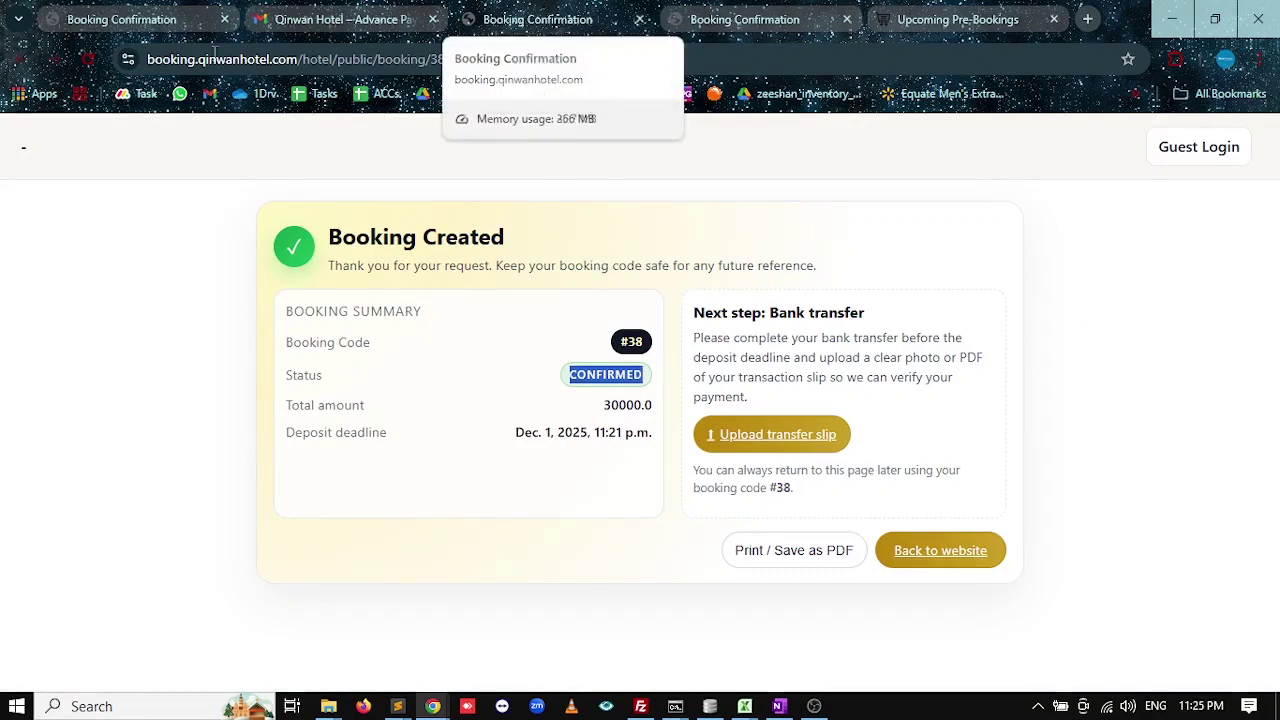
{"action": "left_click", "coordinate": [640, 19]}
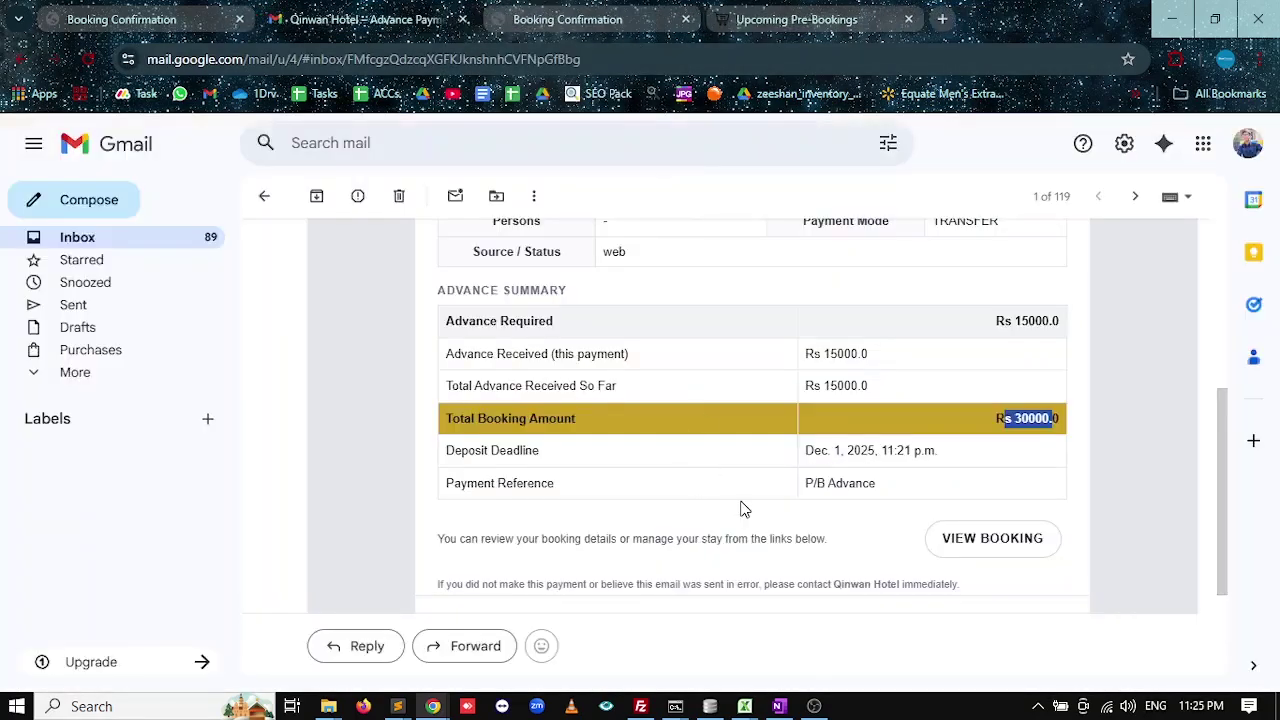
{"action": "scroll", "coordinate": [742, 509], "scroll_direction": "down", "scroll_amount": 2}
{"action": "scroll", "coordinate": [529, 377], "scroll_direction": "up", "scroll_amount": 10}
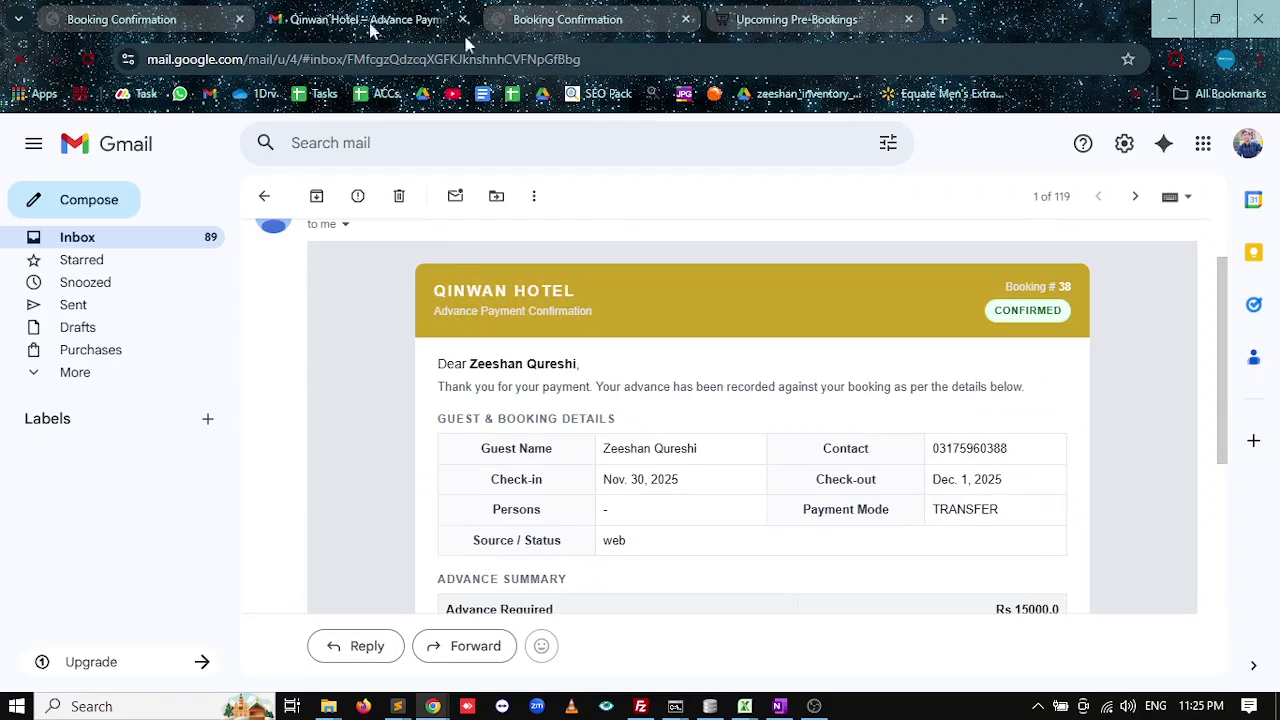
{"action": "scroll", "coordinate": [612, 300], "scroll_direction": "up", "scroll_amount": 2}
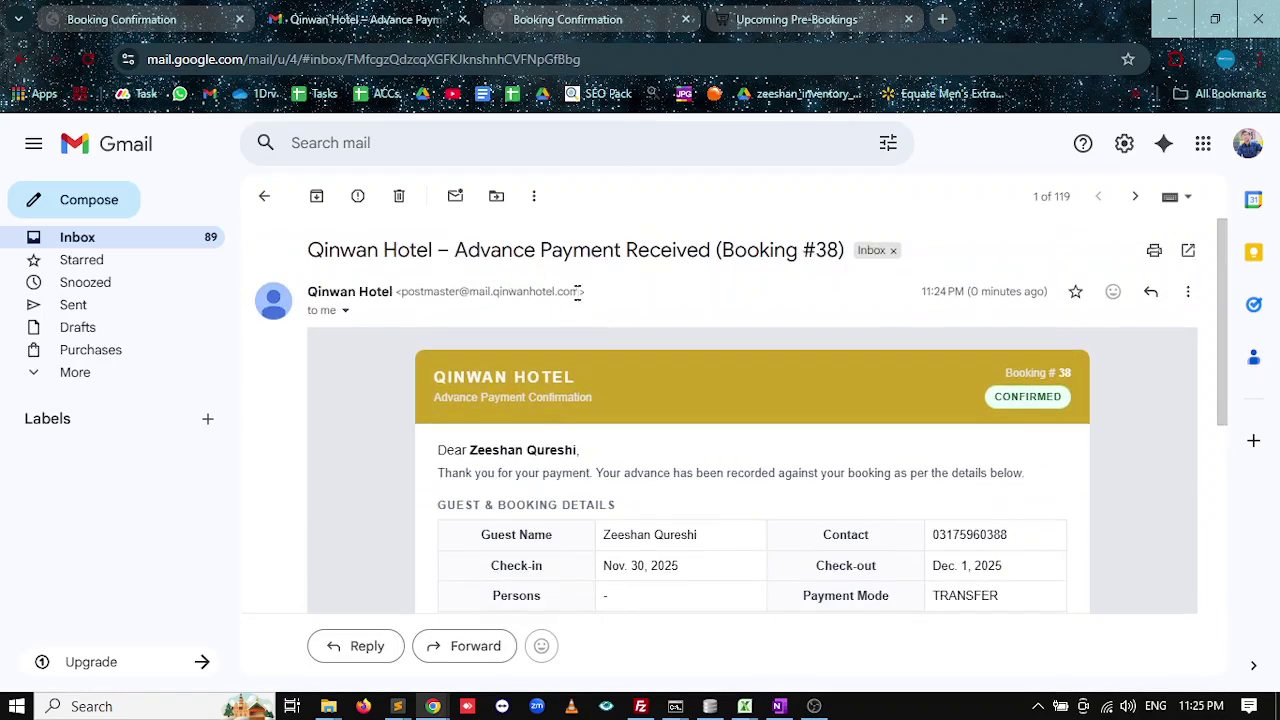
{"action": "left_click_drag", "start_coordinate": [578, 291], "coordinate": [470, 291]}
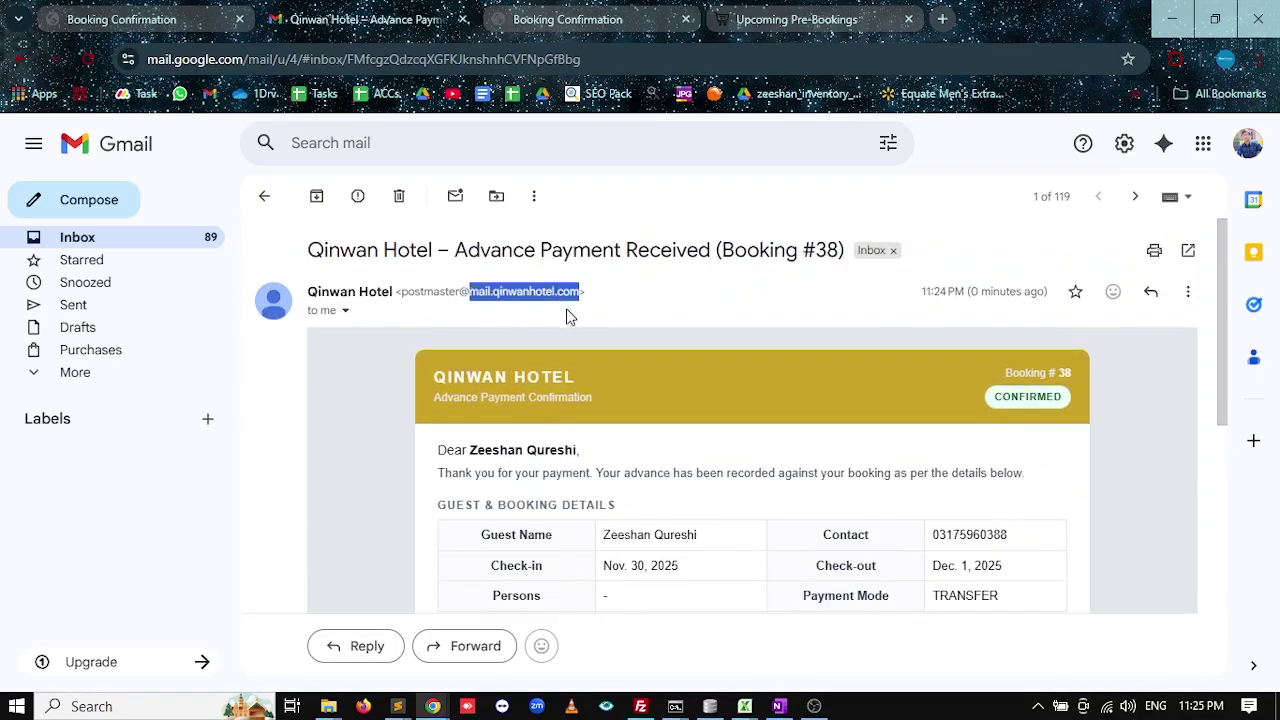
Cycle through the open pages and settle on the Upcoming Pre-Bookings list.
{"action": "left_click", "coordinate": [567, 20]}
{"action": "left_click", "coordinate": [398, 20]}
{"action": "left_click", "coordinate": [140, 19]}
{"action": "left_click", "coordinate": [400, 20]}
{"action": "left_click", "coordinate": [820, 30]}
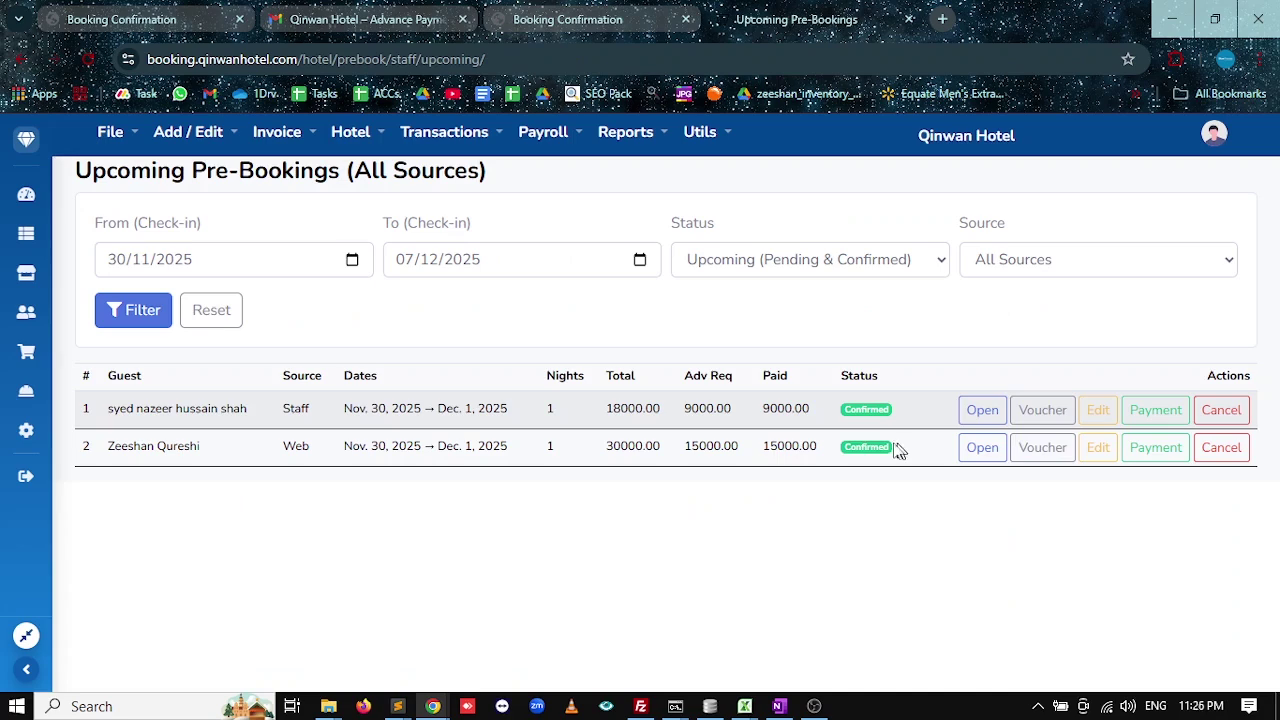
Check room availability for Nov. 30 – Dec. 1, 2025 from a new pre-booking, then return to the Front Desk Board.
{"action": "left_click", "coordinate": [26, 194]}
{"action": "left_click", "coordinate": [210, 258]}
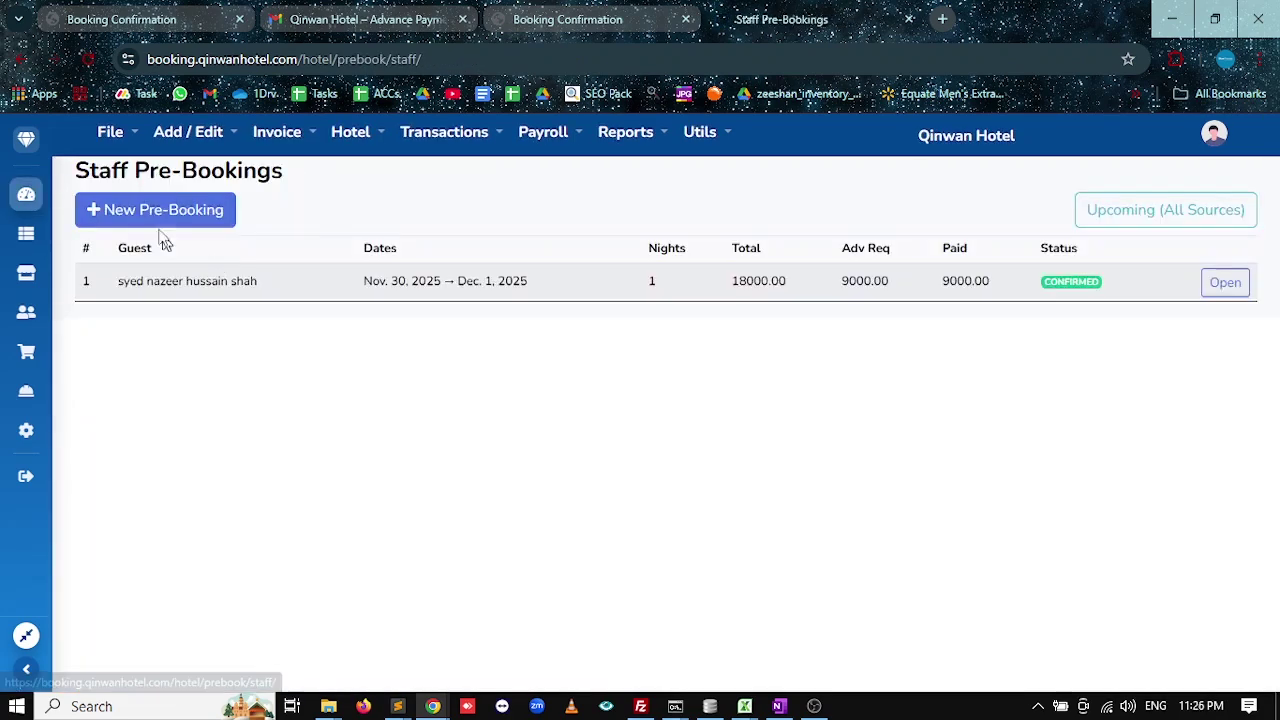
{"action": "left_click", "coordinate": [155, 218]}
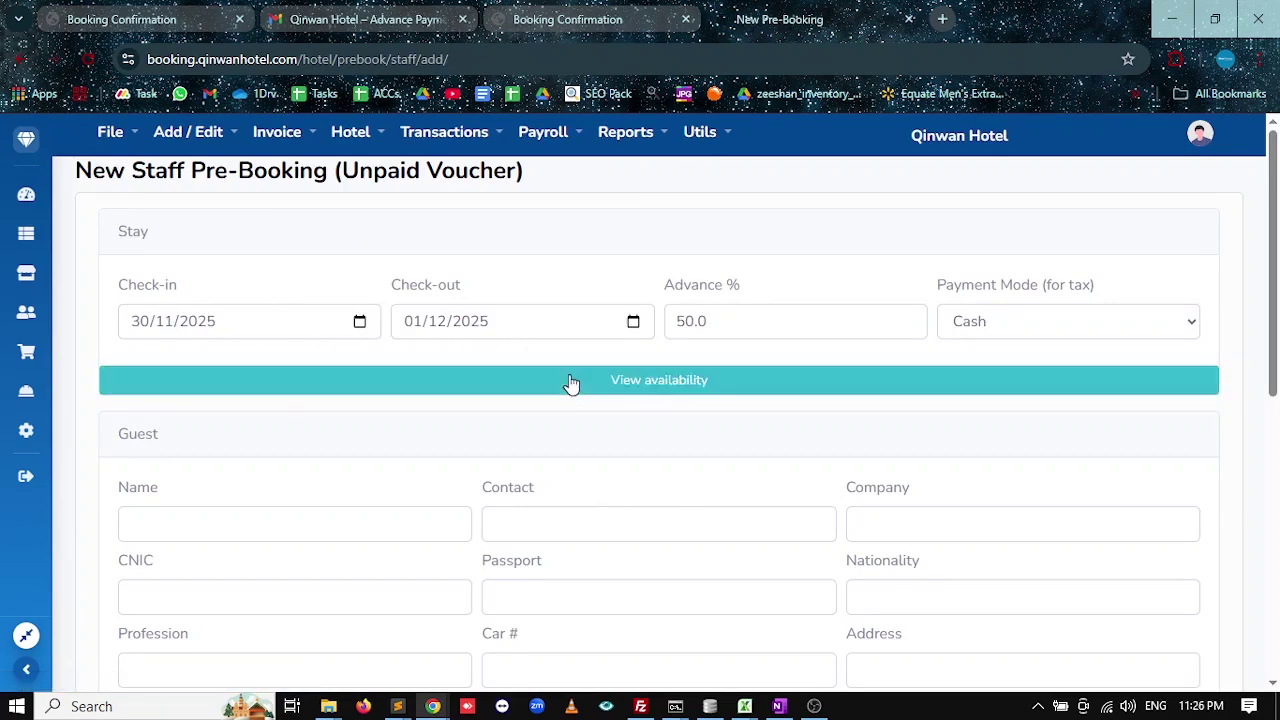
{"action": "left_click", "coordinate": [570, 383]}
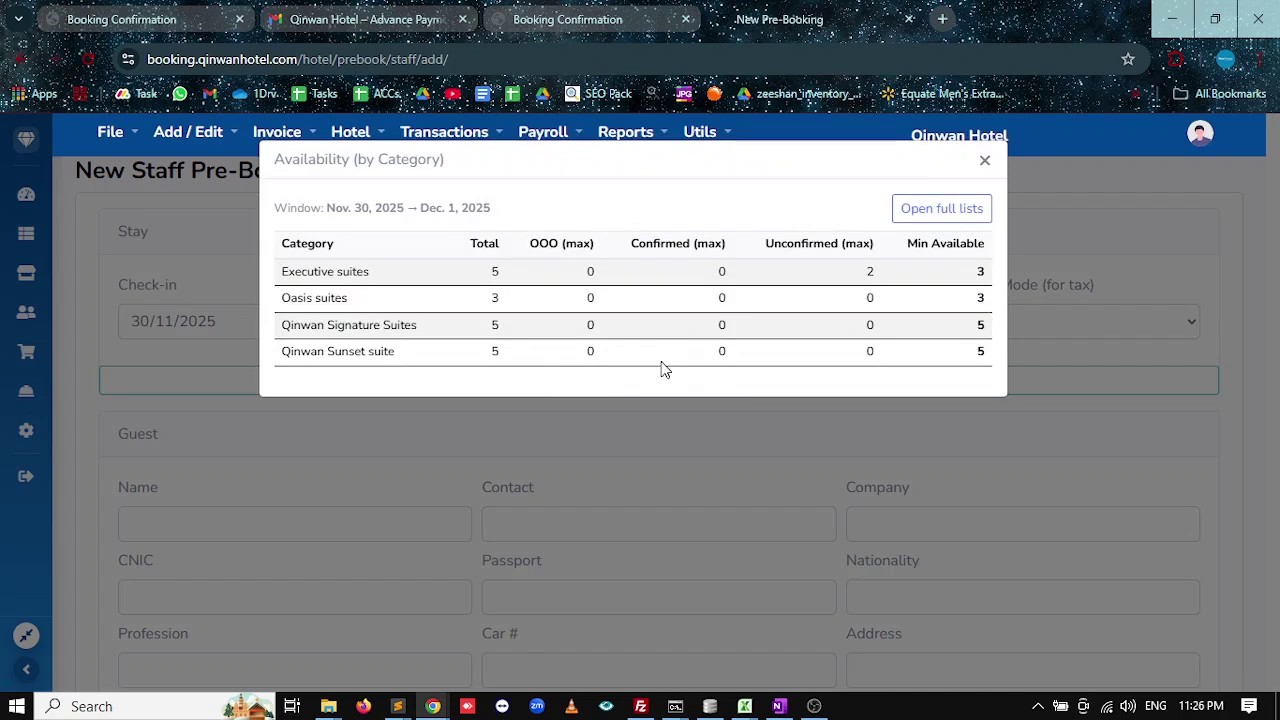
{"action": "left_click", "coordinate": [987, 163]}
{"action": "left_click", "coordinate": [26, 194]}
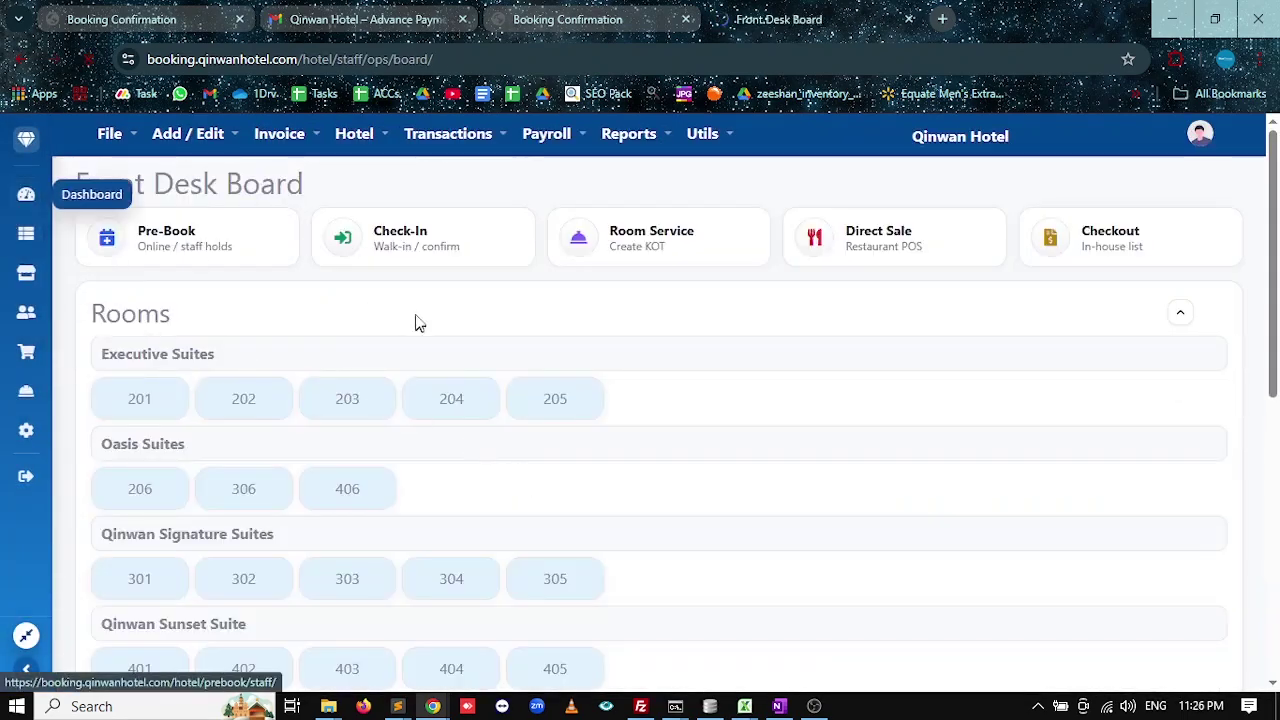
Print Pre-Booking #1's voucher from the Upcomming Bookings Report and copy the guest's contact number.
{"action": "left_click", "coordinate": [628, 133]}
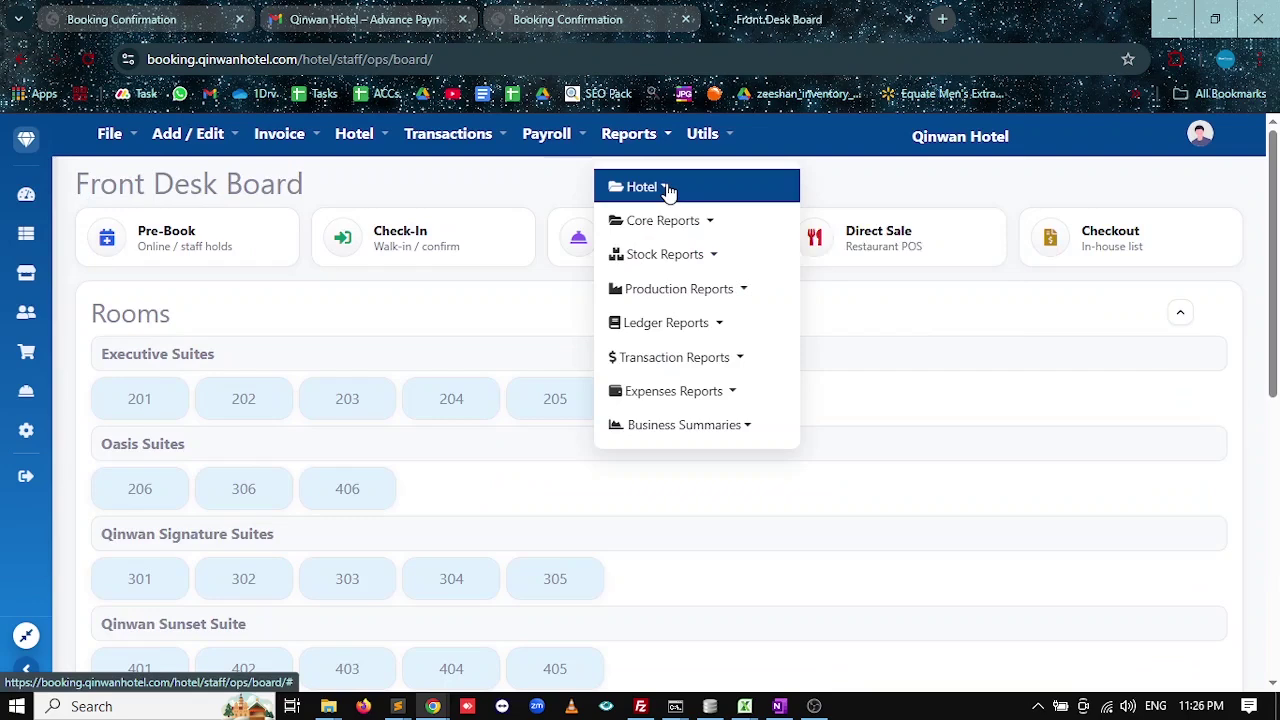
{"action": "left_click", "coordinate": [650, 187]}
{"action": "left_click", "coordinate": [873, 203]}
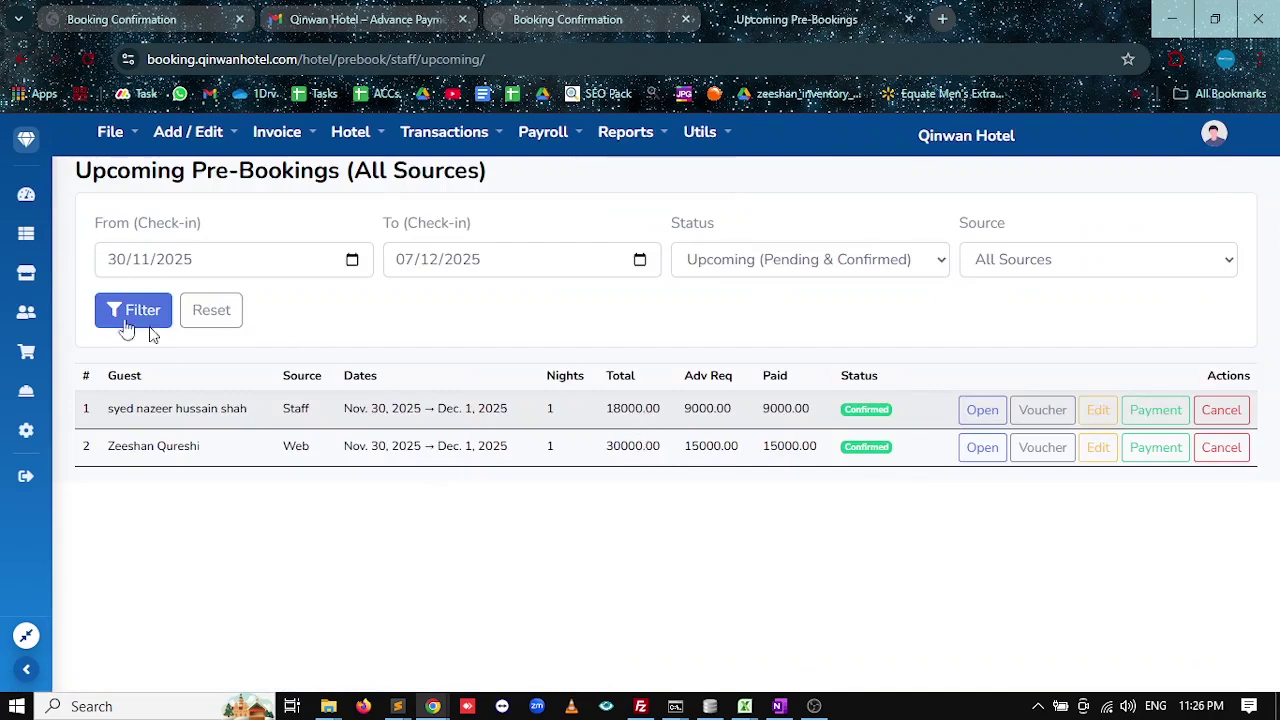
{"action": "left_click", "coordinate": [982, 410]}
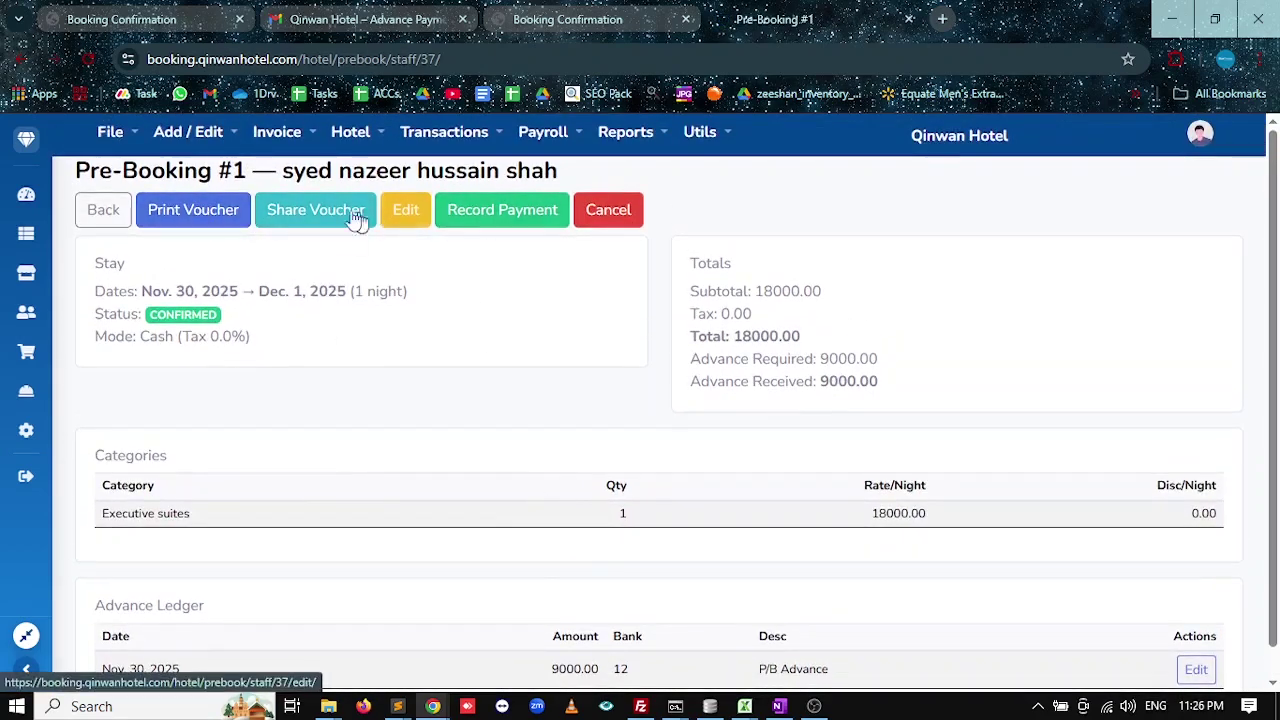
{"action": "left_click", "coordinate": [212, 210]}
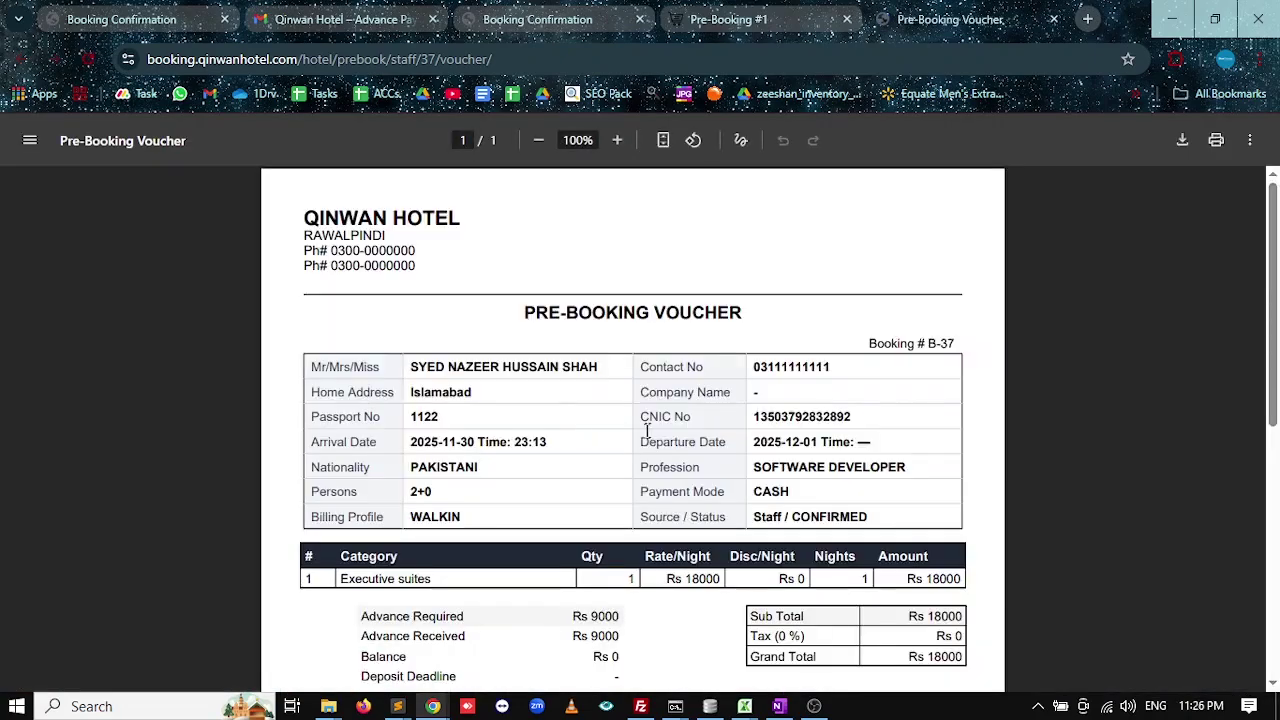
{"action": "double_click", "coordinate": [791, 367]}
{"action": "key", "text": "ctrl+c"}
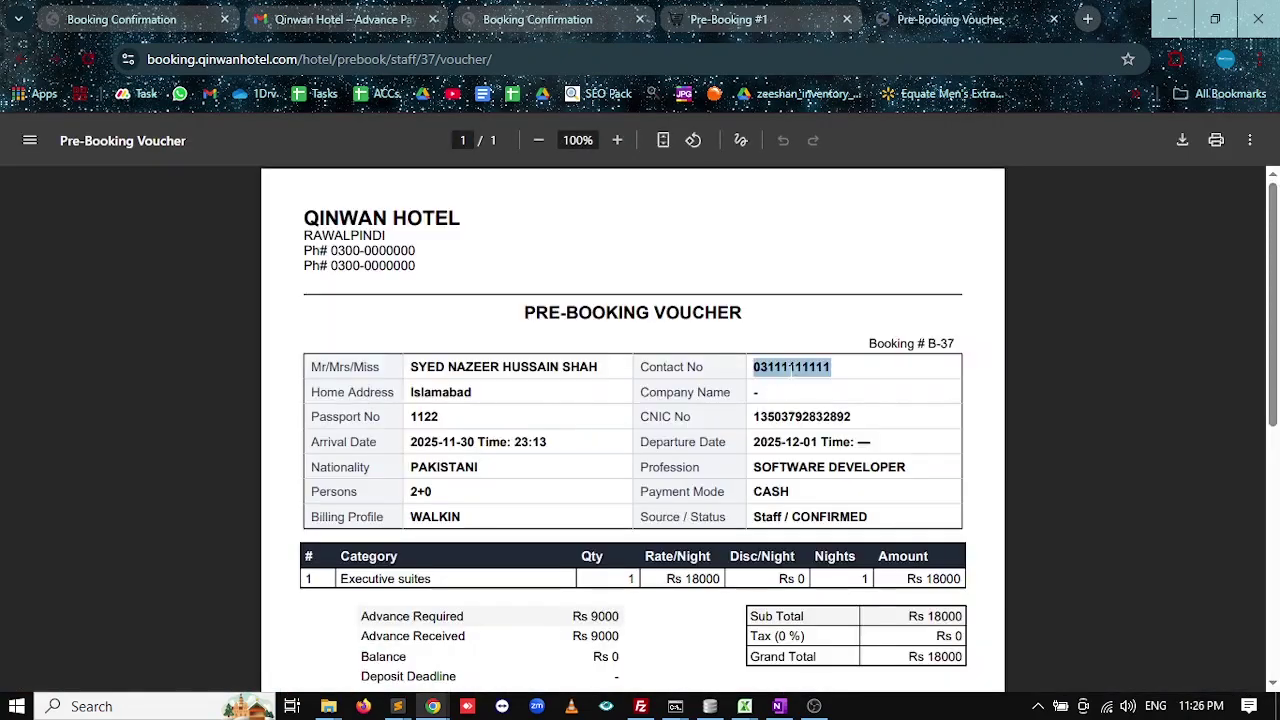
{"action": "left_click", "coordinate": [368, 22]}
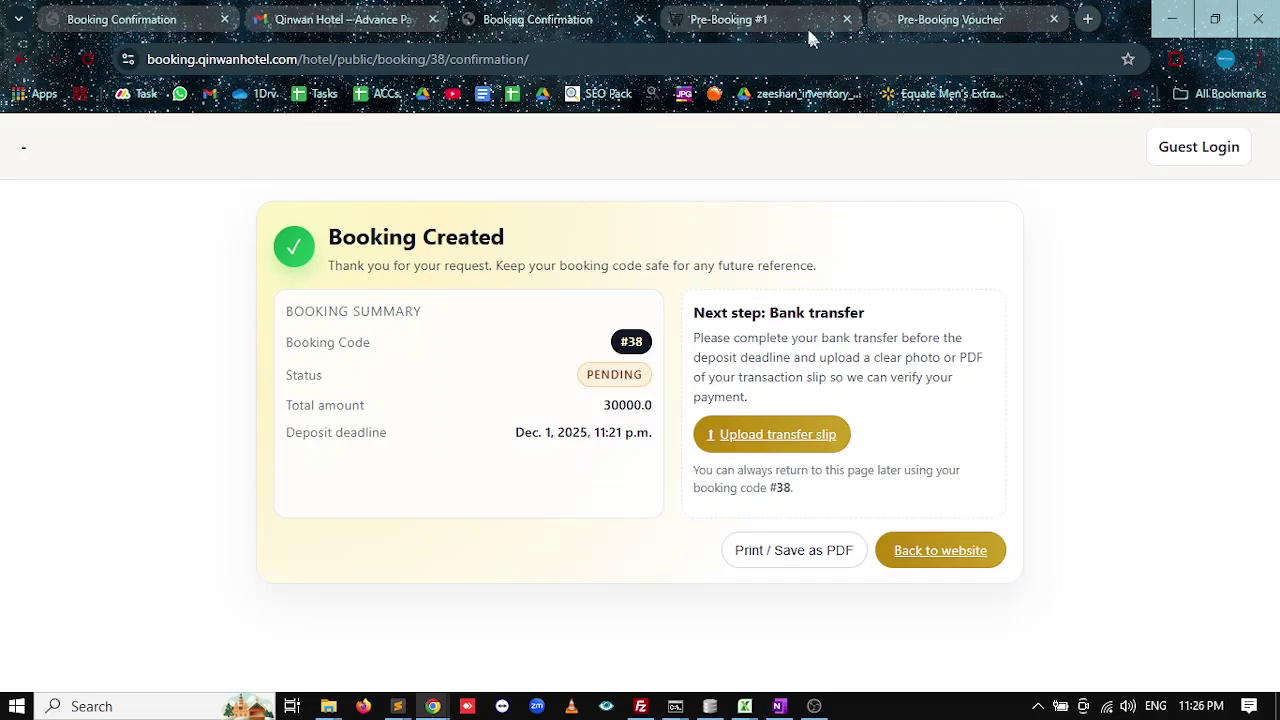
Look up the guest's booking on the Frontdesk Check-in page by pasting the contact number.
{"action": "left_click", "coordinate": [807, 26]}
{"action": "left_click", "coordinate": [14, 197]}
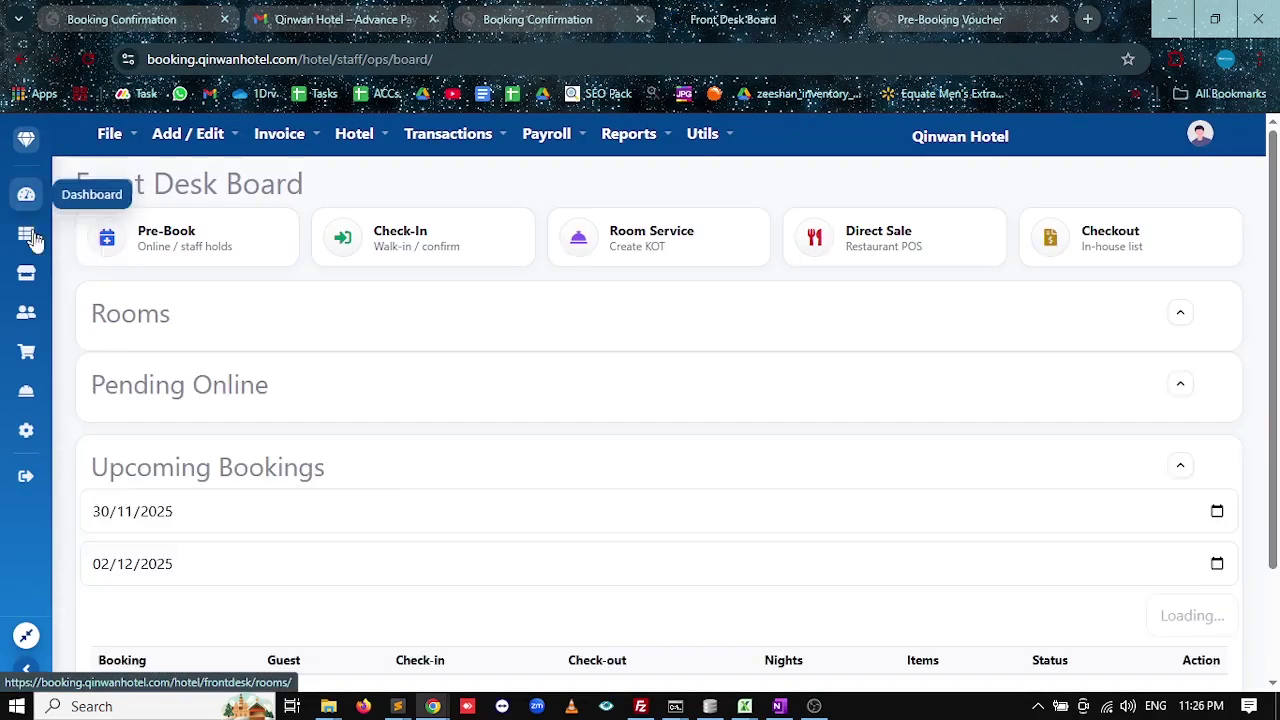
{"action": "left_click", "coordinate": [419, 258]}
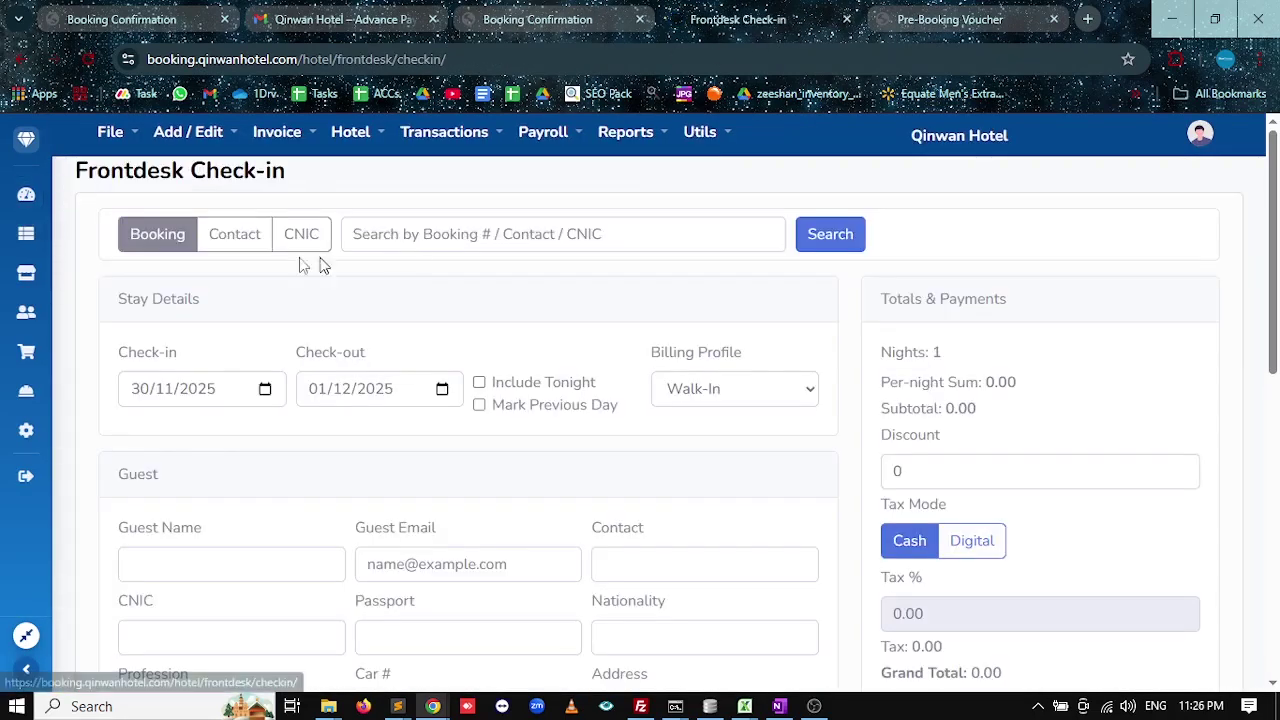
{"action": "left_click", "coordinate": [243, 233]}
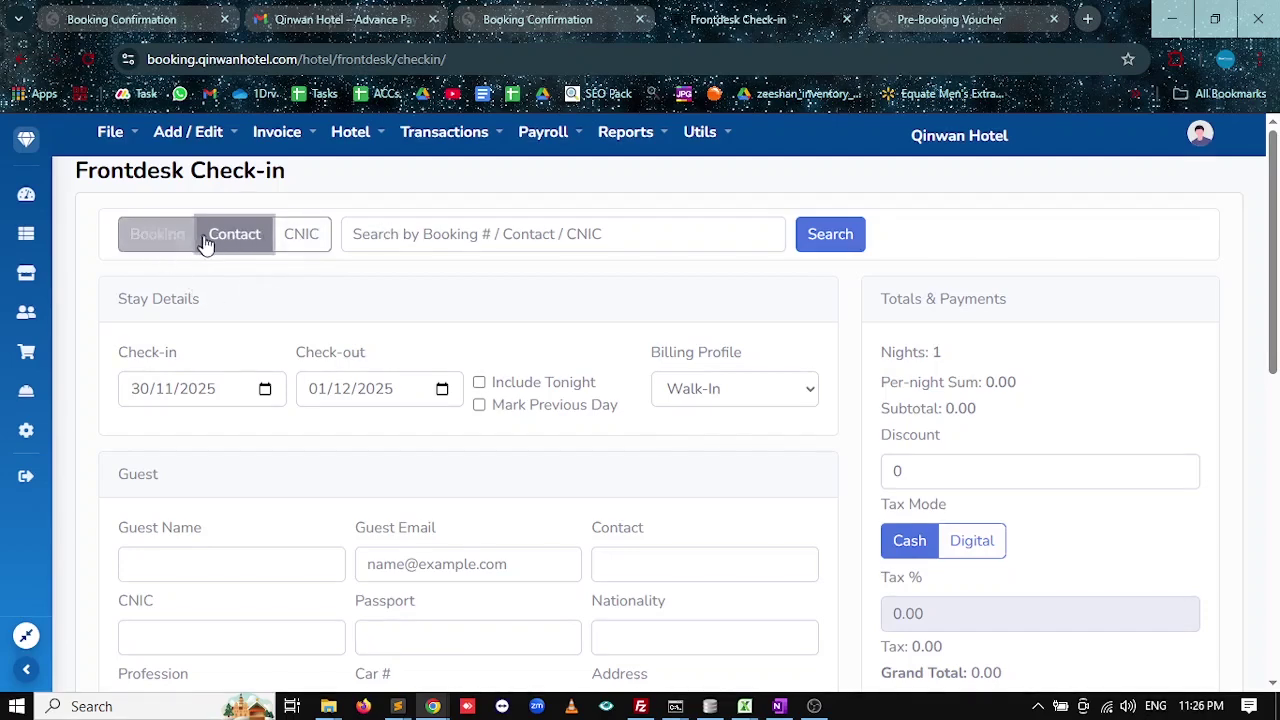
{"action": "left_click", "coordinate": [353, 234]}
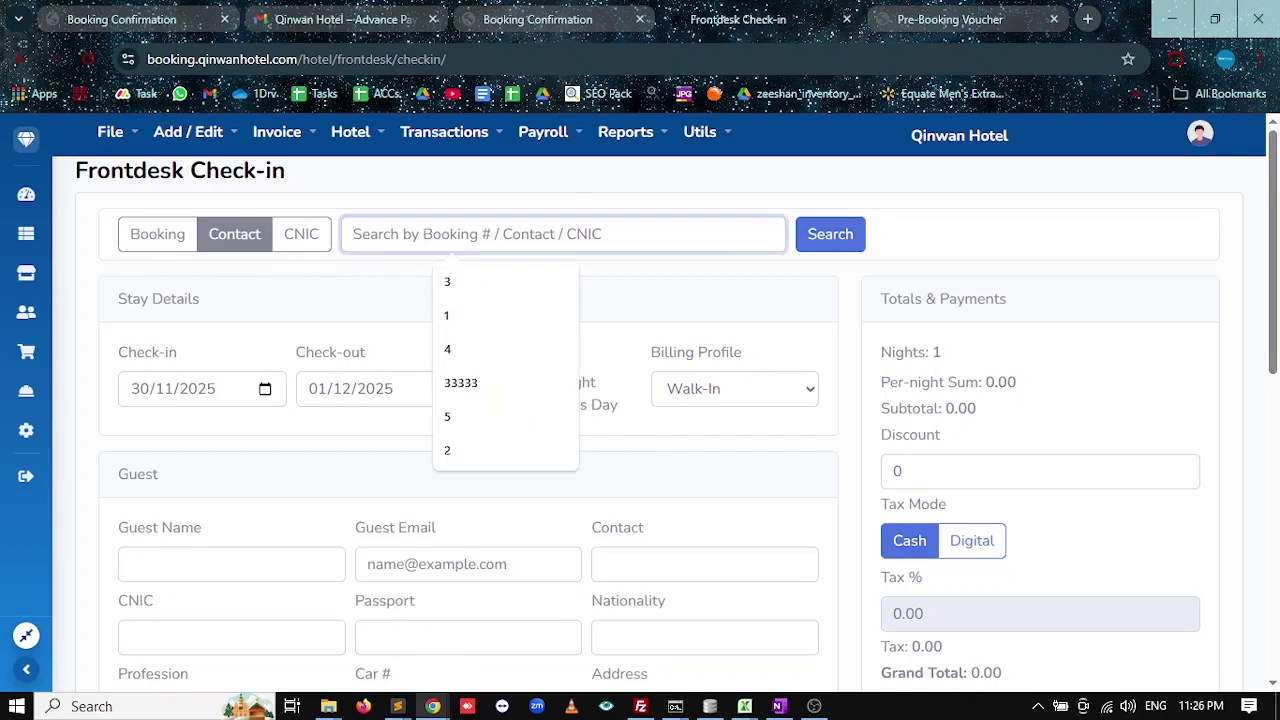
{"action": "key", "text": "ctrl+v"}
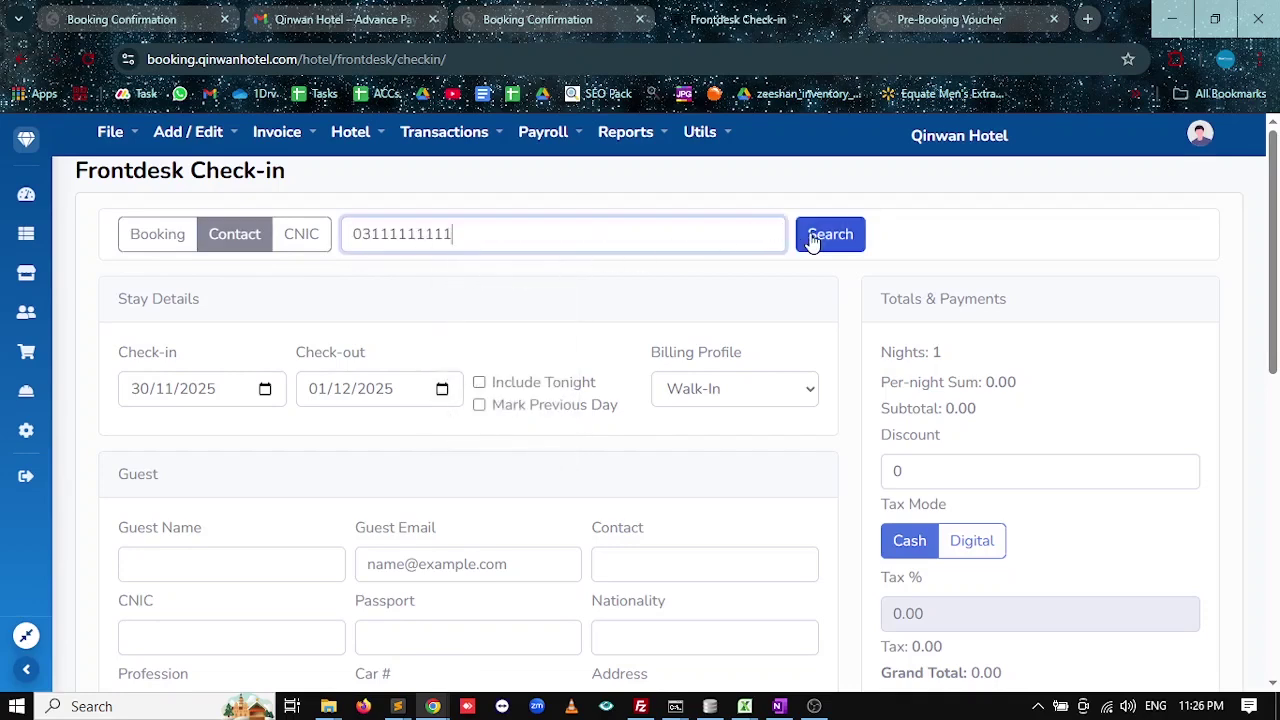
{"action": "left_click", "coordinate": [814, 240]}
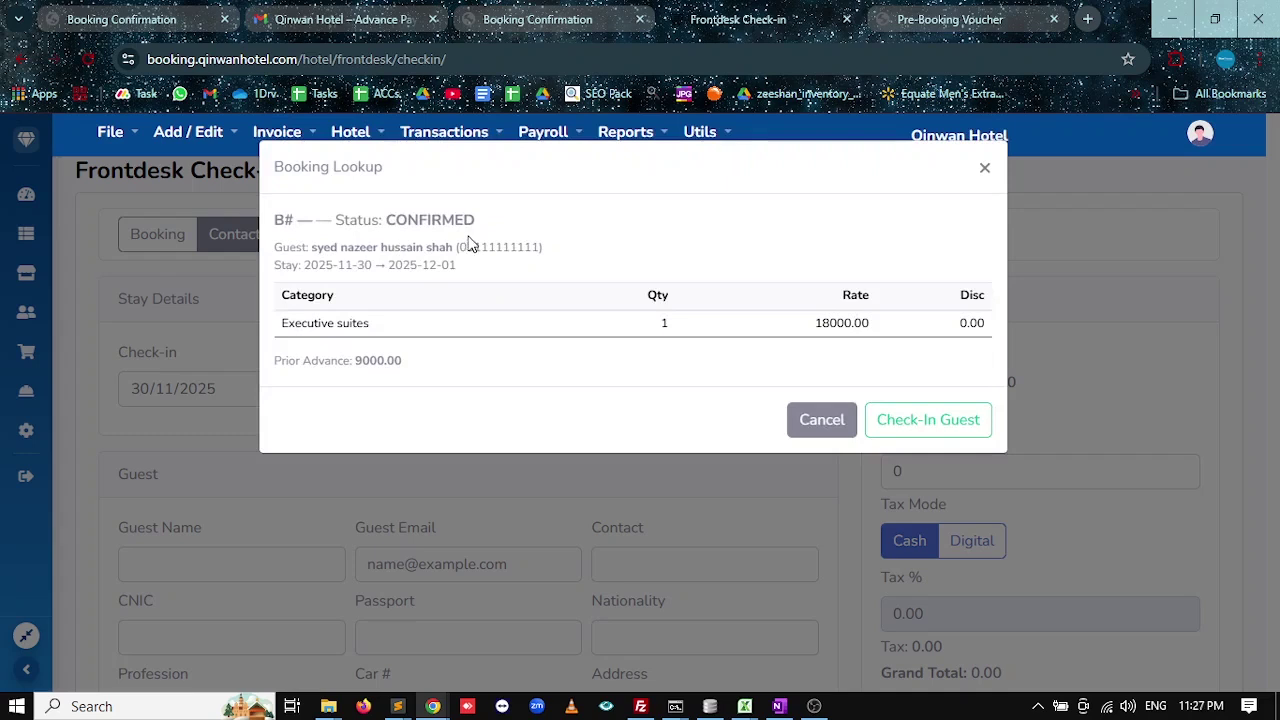
Review the CONFIRMED status, guest details and 9000.00 prior advance, then check in the guest.
{"action": "left_click_drag", "start_coordinate": [477, 221], "coordinate": [352, 228]}
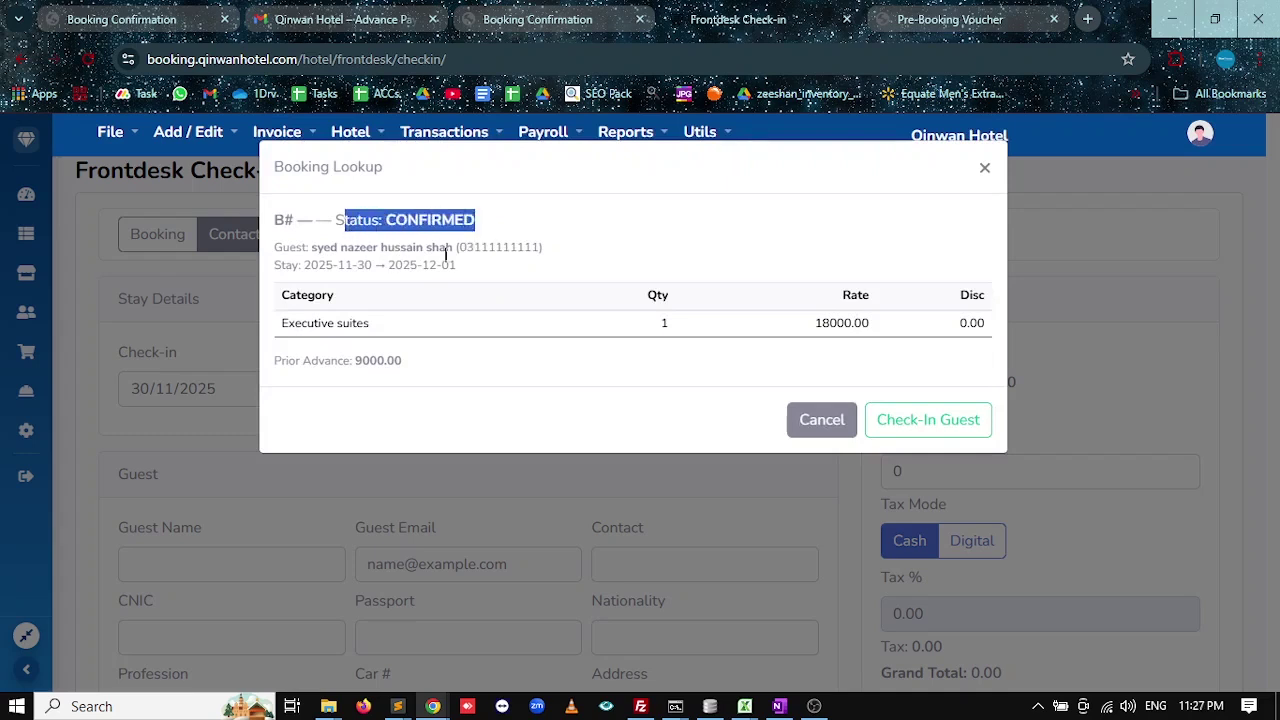
{"action": "left_click_drag", "start_coordinate": [452, 248], "coordinate": [323, 248]}
{"action": "left_click_drag", "start_coordinate": [540, 248], "coordinate": [266, 278]}
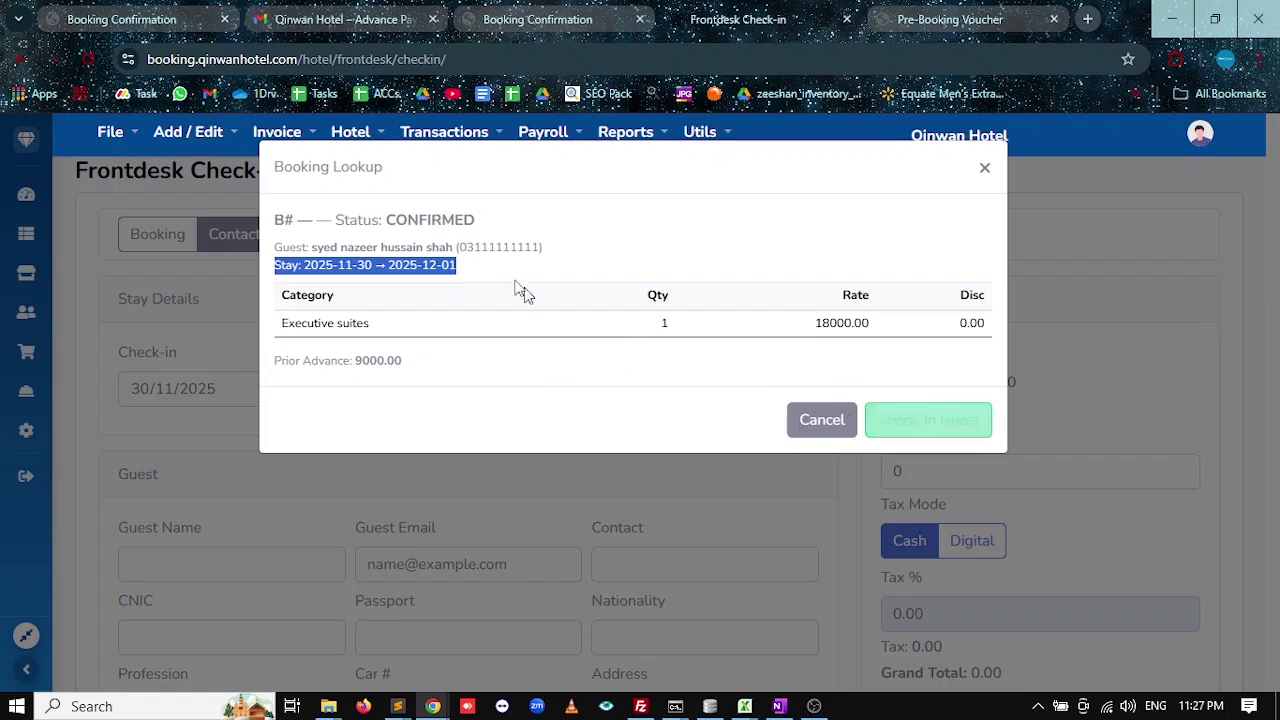
{"action": "left_click_drag", "start_coordinate": [420, 375], "coordinate": [269, 377]}
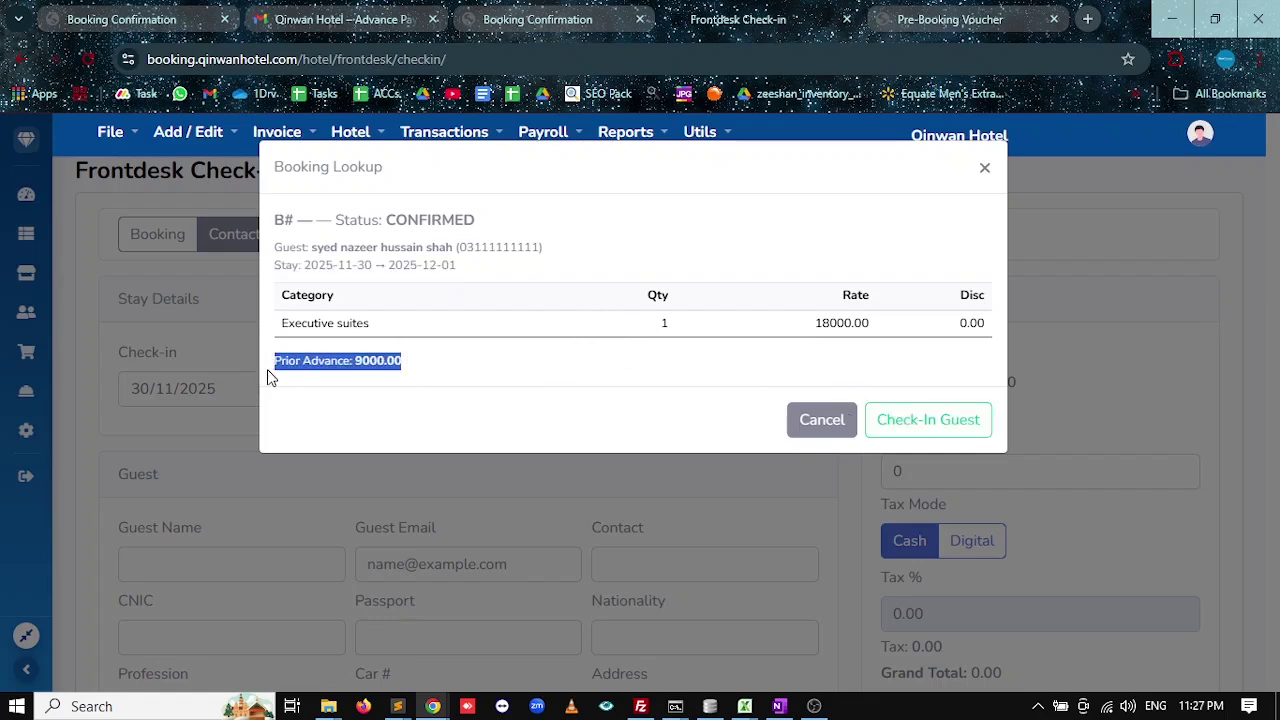
{"action": "left_click", "coordinate": [930, 425]}
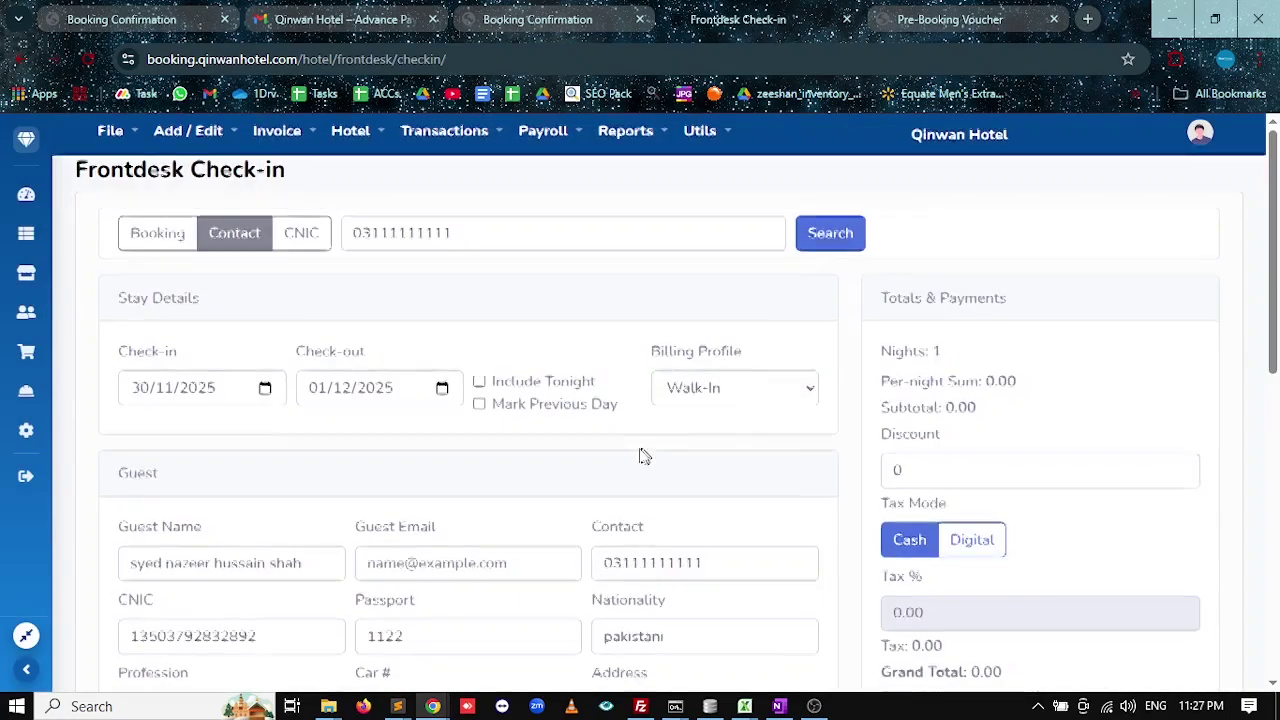
Assign room 201 and check Executive suites availability, noting the two pending holds.
{"action": "scroll", "coordinate": [449, 457], "scroll_direction": "down", "scroll_amount": 7}
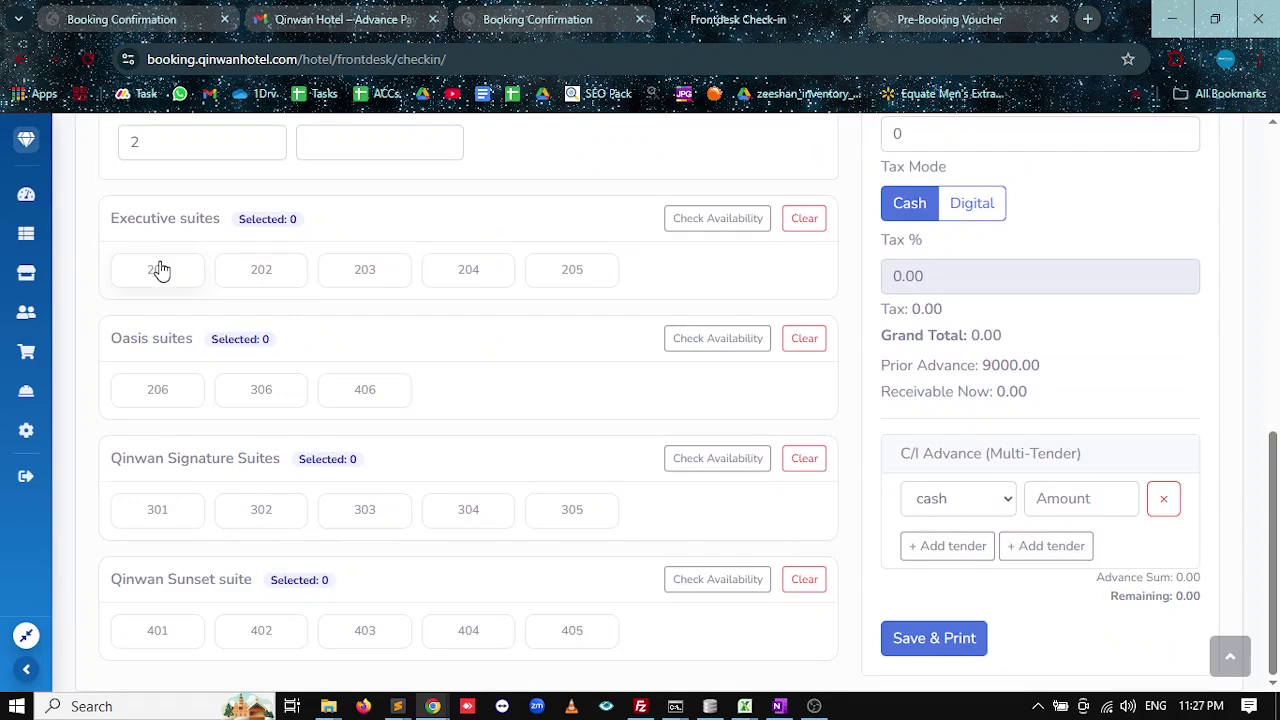
{"action": "scroll", "coordinate": [500, 330], "scroll_direction": "up", "scroll_amount": 1}
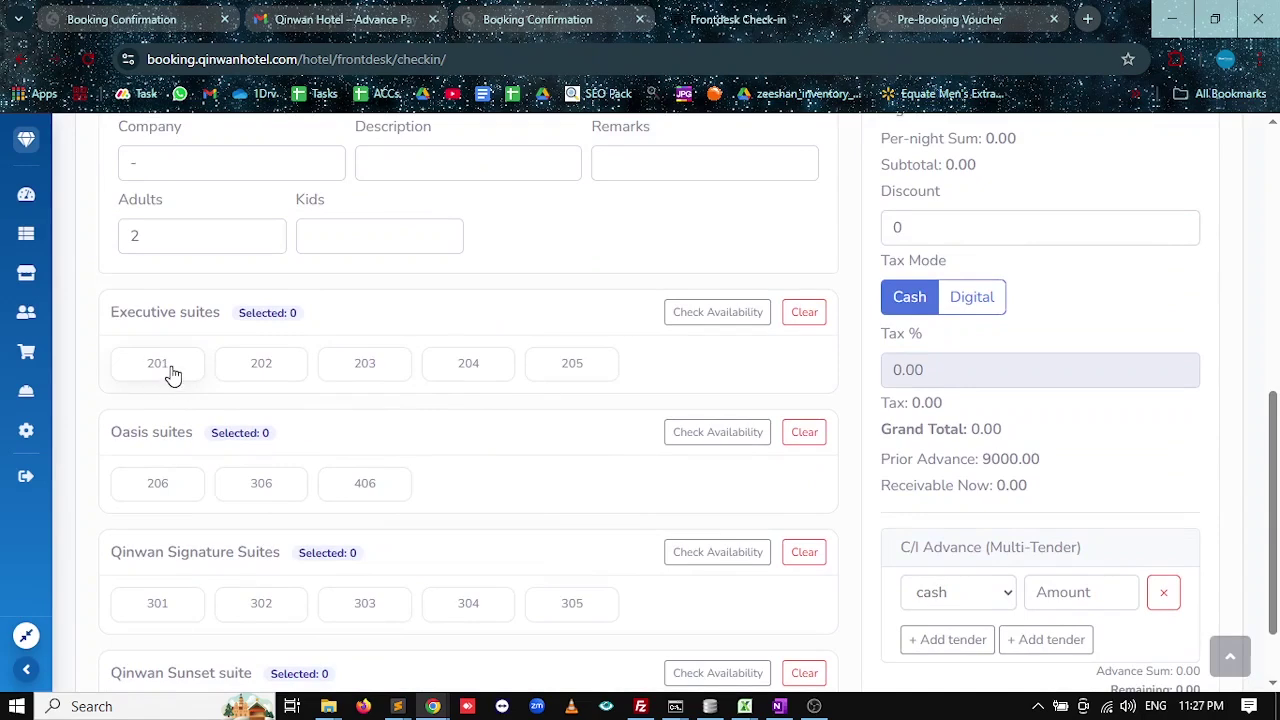
{"action": "left_click", "coordinate": [174, 375]}
{"action": "left_click", "coordinate": [671, 431]}
{"action": "scroll", "coordinate": [846, 443], "scroll_direction": "down", "scroll_amount": 1}
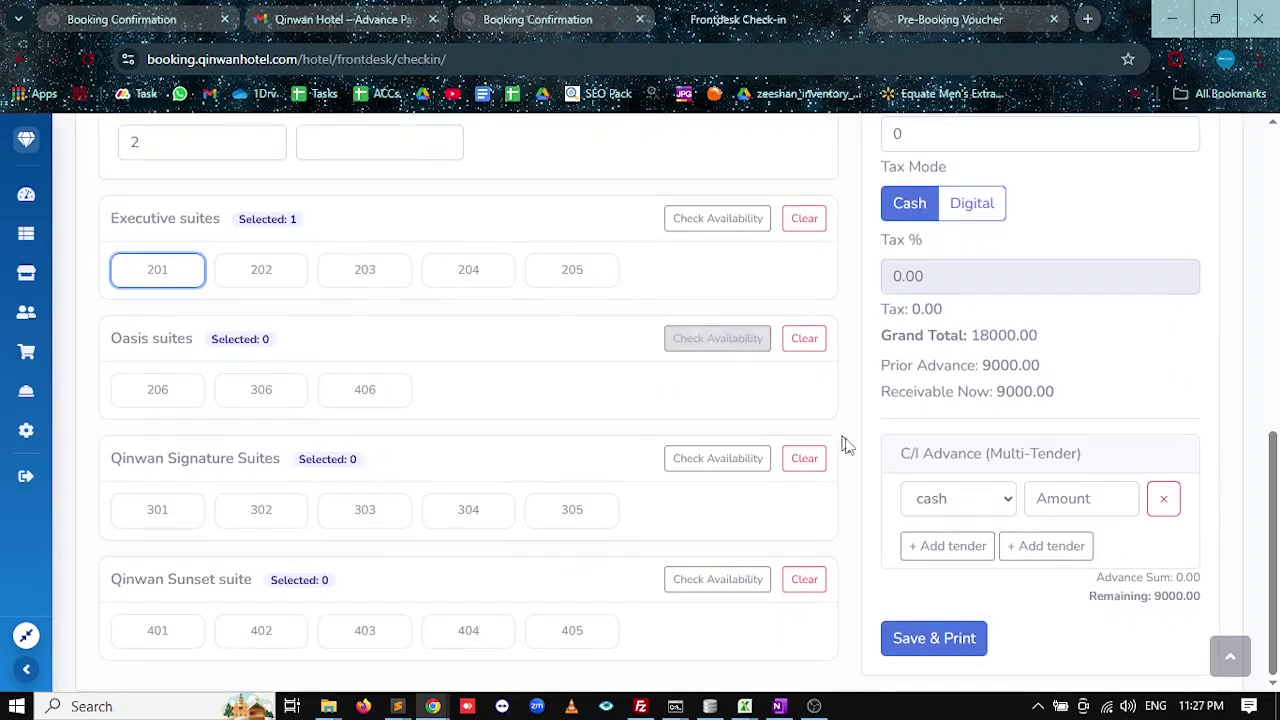
{"action": "scroll", "coordinate": [826, 431], "scroll_direction": "up", "scroll_amount": 2}
{"action": "left_click", "coordinate": [709, 408]}
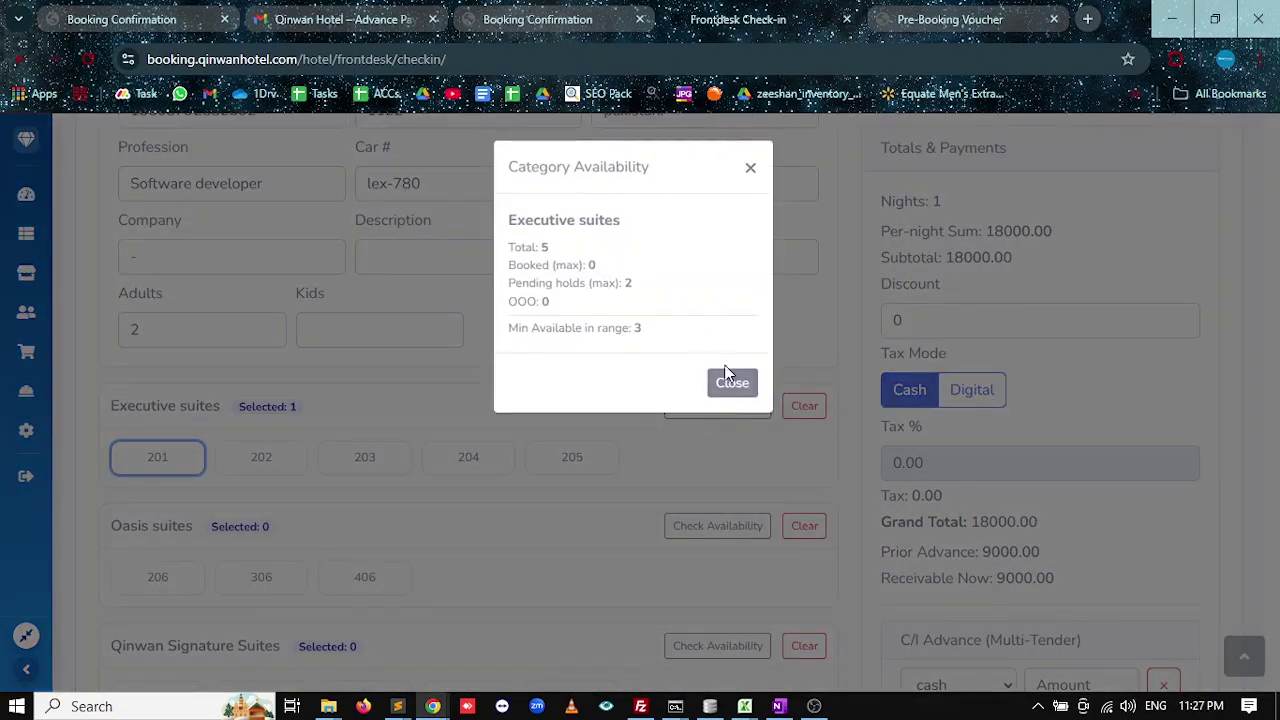
{"action": "left_click_drag", "start_coordinate": [632, 290], "coordinate": [512, 299]}
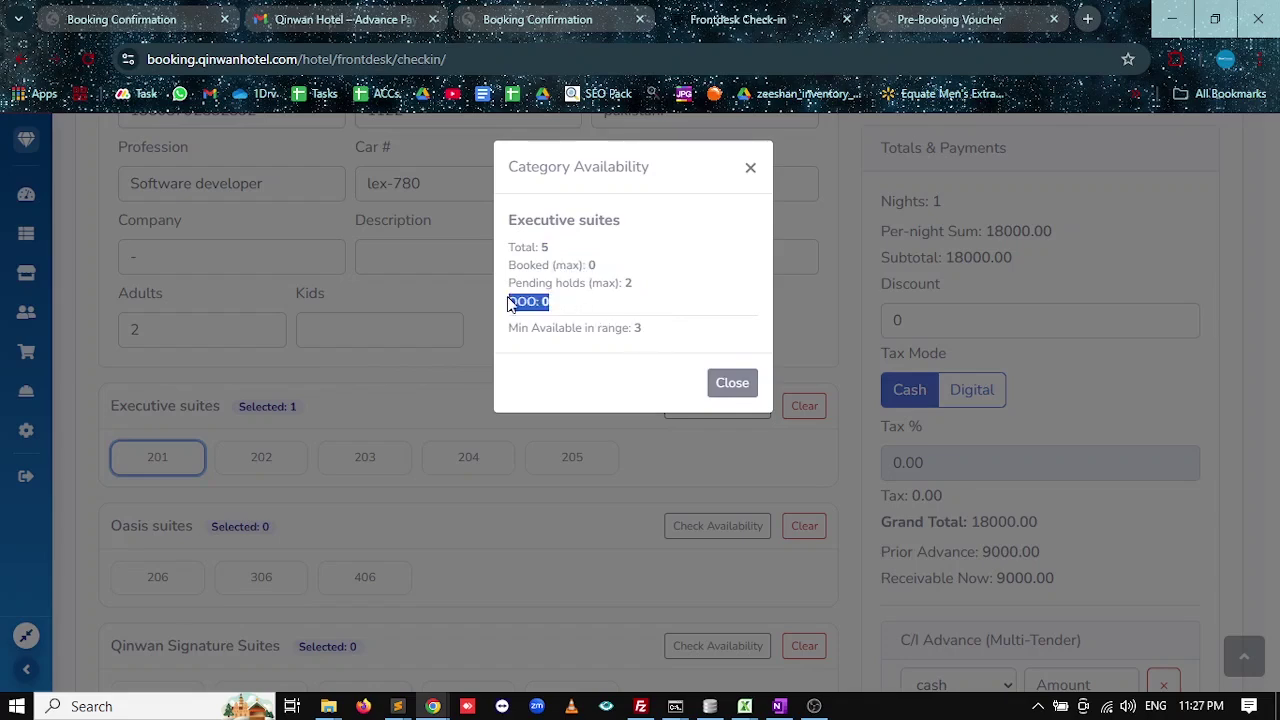
{"action": "left_click", "coordinate": [731, 383]}
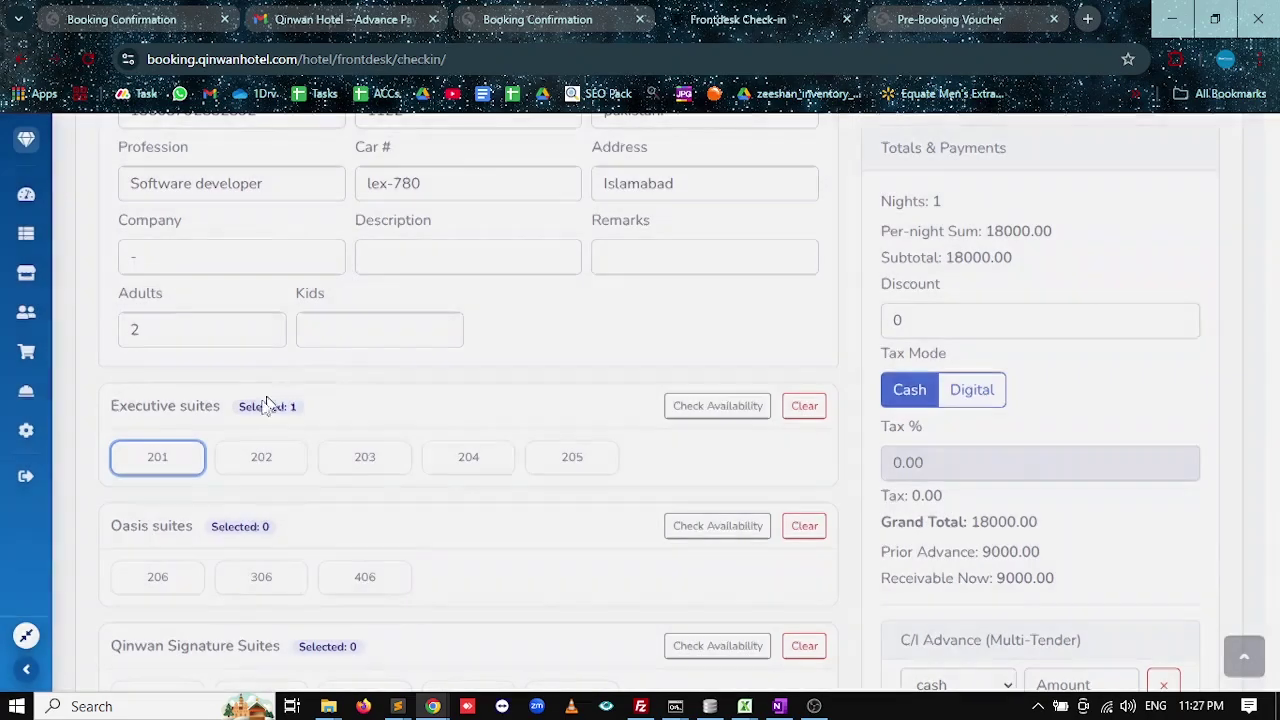
Switch Tax Mode to Digital and back to Cash, then confirm the 18000.00 total and 9000.00 advance.
{"action": "scroll", "coordinate": [850, 400], "scroll_direction": "up", "scroll_amount": 5}
{"action": "scroll", "coordinate": [847, 387], "scroll_direction": "down", "scroll_amount": 1}
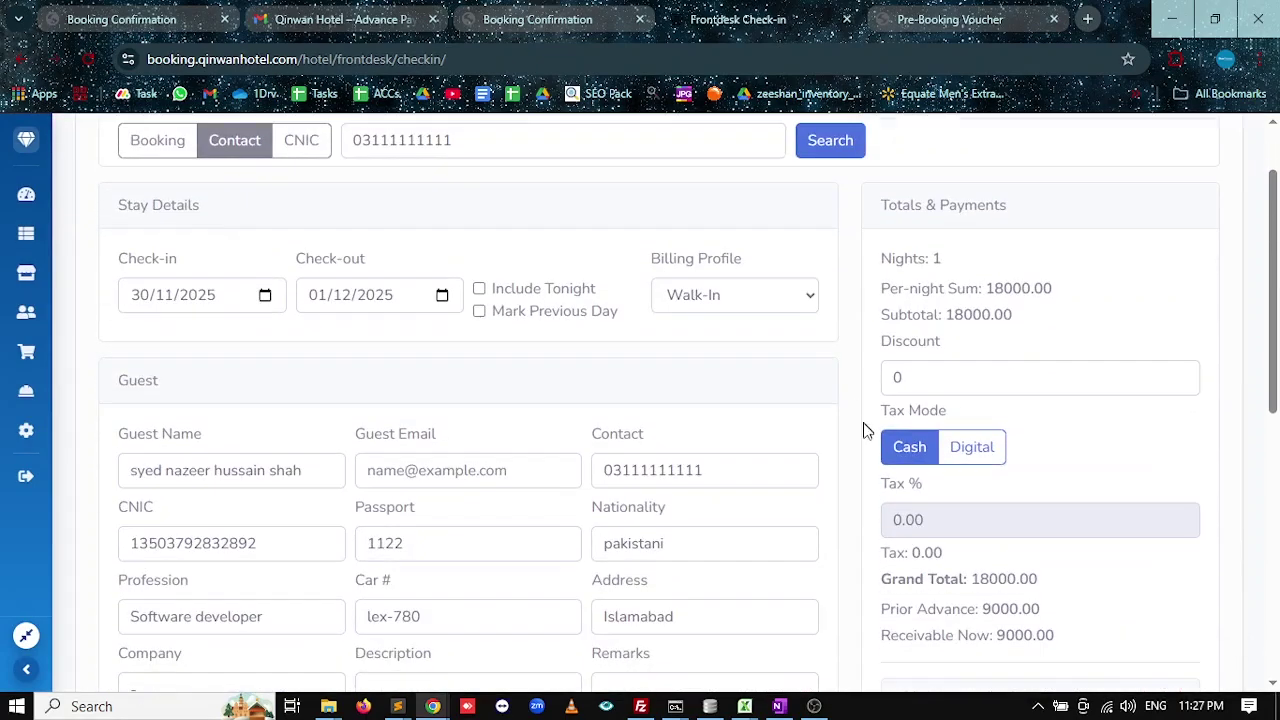
{"action": "scroll", "coordinate": [834, 498], "scroll_direction": "down", "scroll_amount": 1}
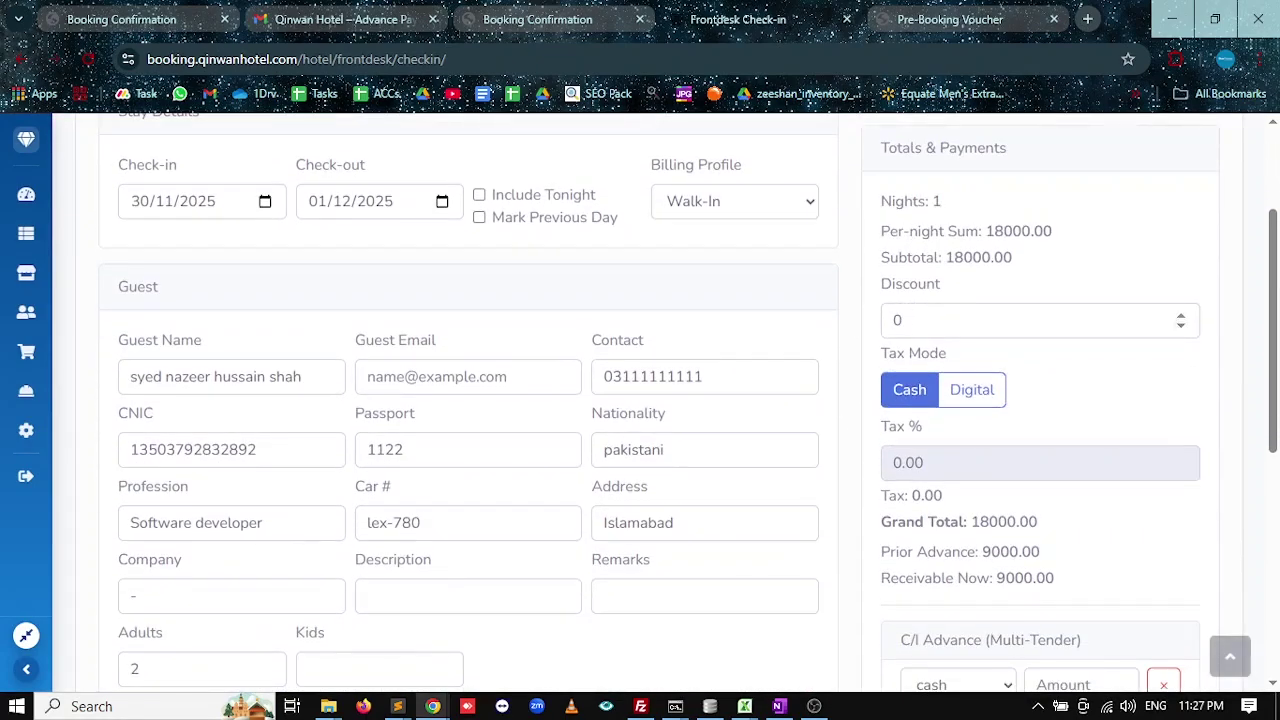
{"action": "left_click", "coordinate": [952, 392]}
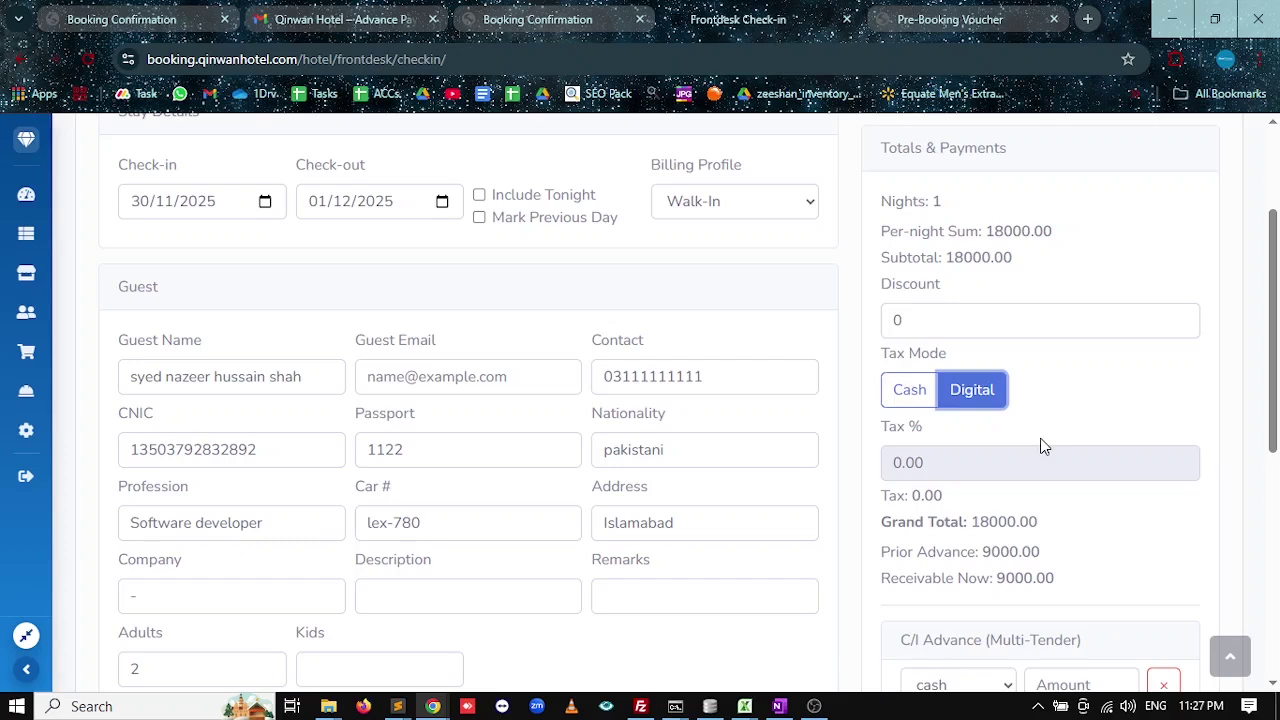
{"action": "left_click", "coordinate": [900, 394]}
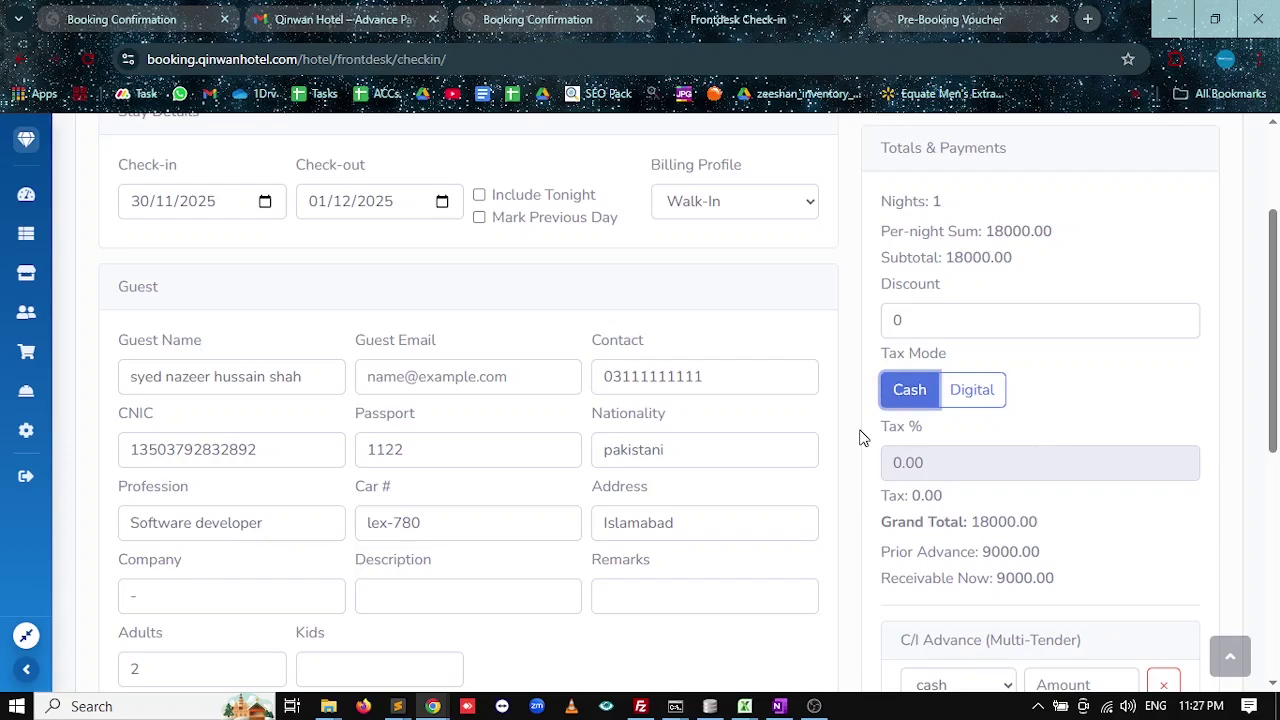
{"action": "scroll", "coordinate": [860, 437], "scroll_direction": "down", "scroll_amount": 4}
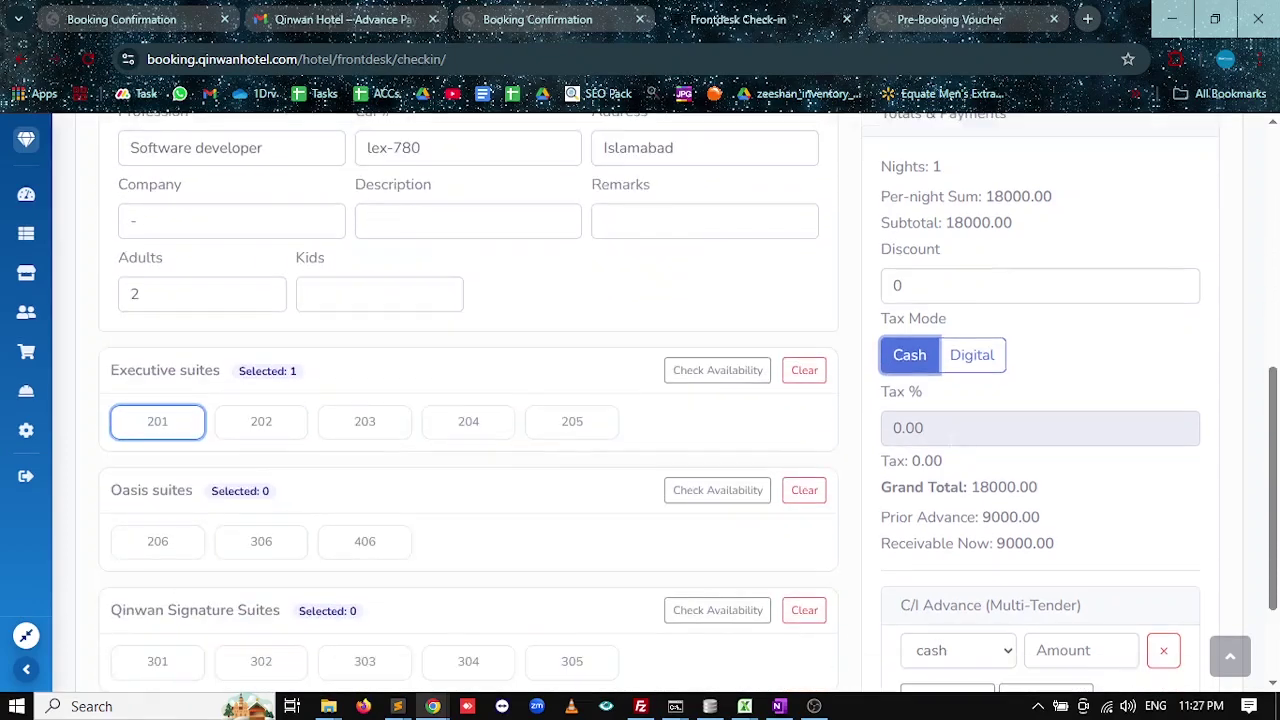
{"action": "scroll", "coordinate": [927, 443], "scroll_direction": "down", "scroll_amount": 2}
{"action": "left_click_drag", "start_coordinate": [1031, 337], "coordinate": [970, 337]}
{"action": "left_click_drag", "start_coordinate": [1040, 366], "coordinate": [866, 369]}
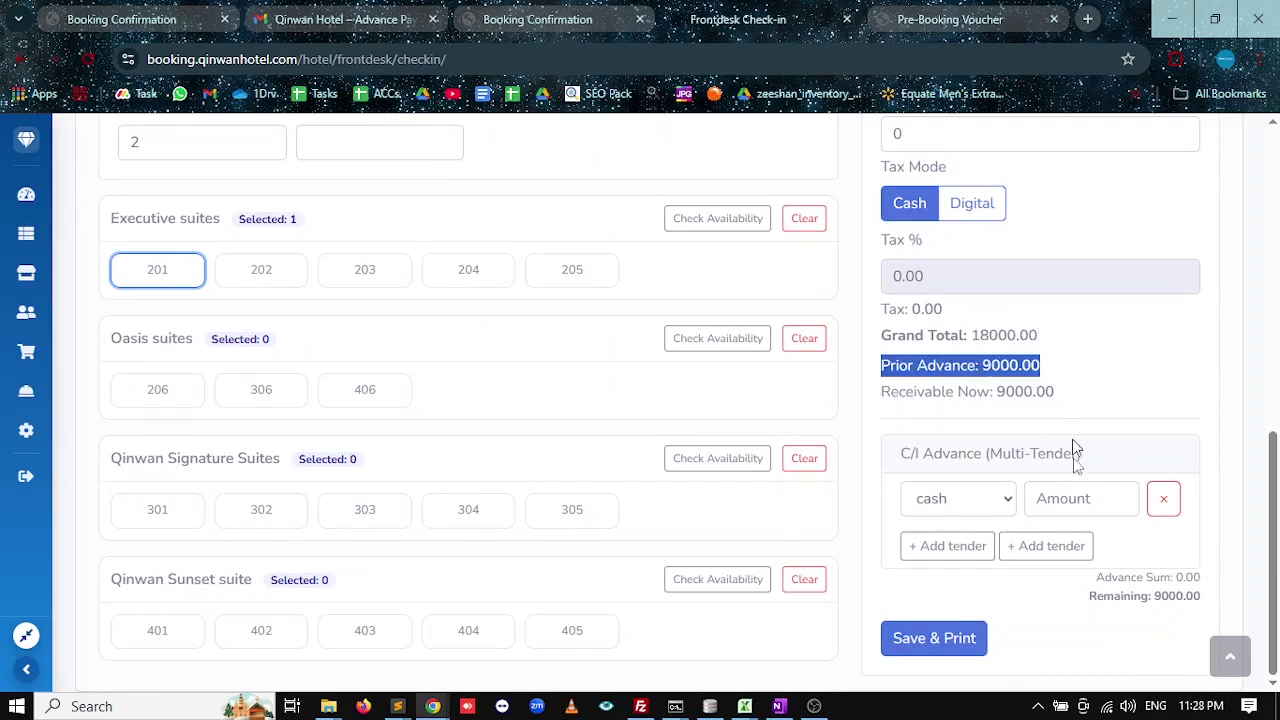
Add a second tender row set to meezan, then remove it again.
{"action": "left_click", "coordinate": [1062, 500]}
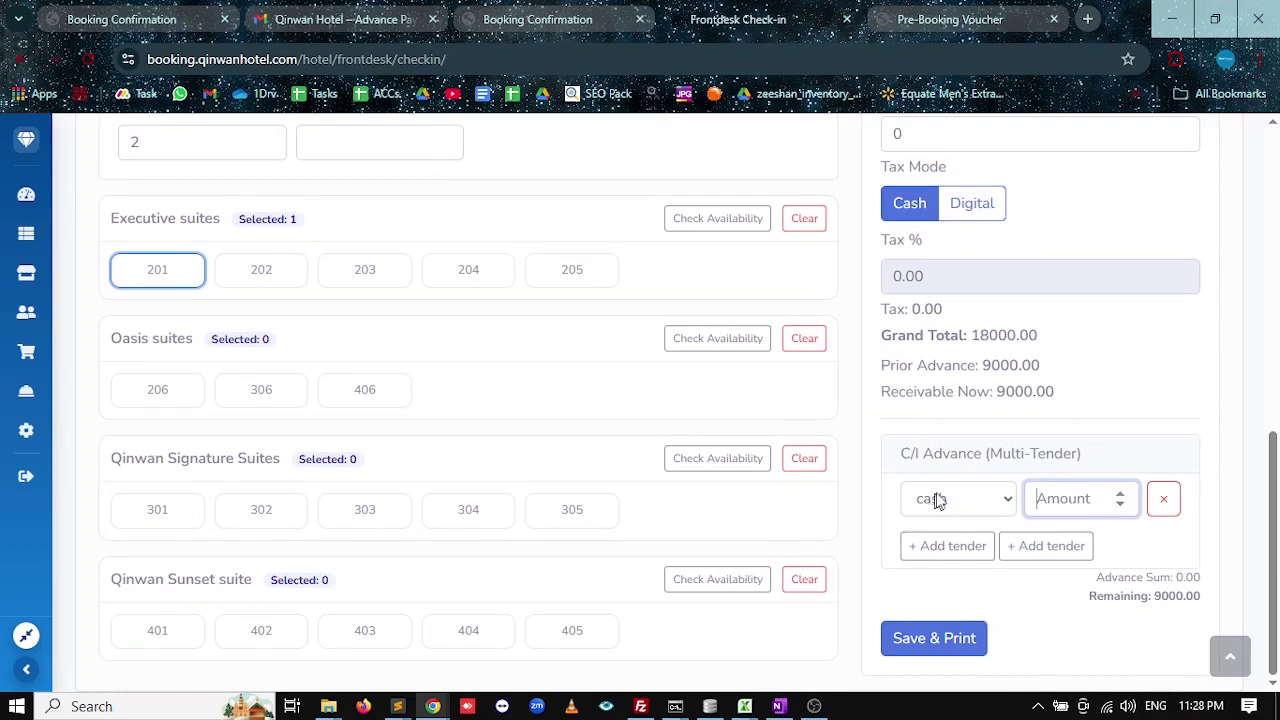
{"action": "left_click", "coordinate": [945, 546]}
{"action": "left_click", "coordinate": [960, 505]}
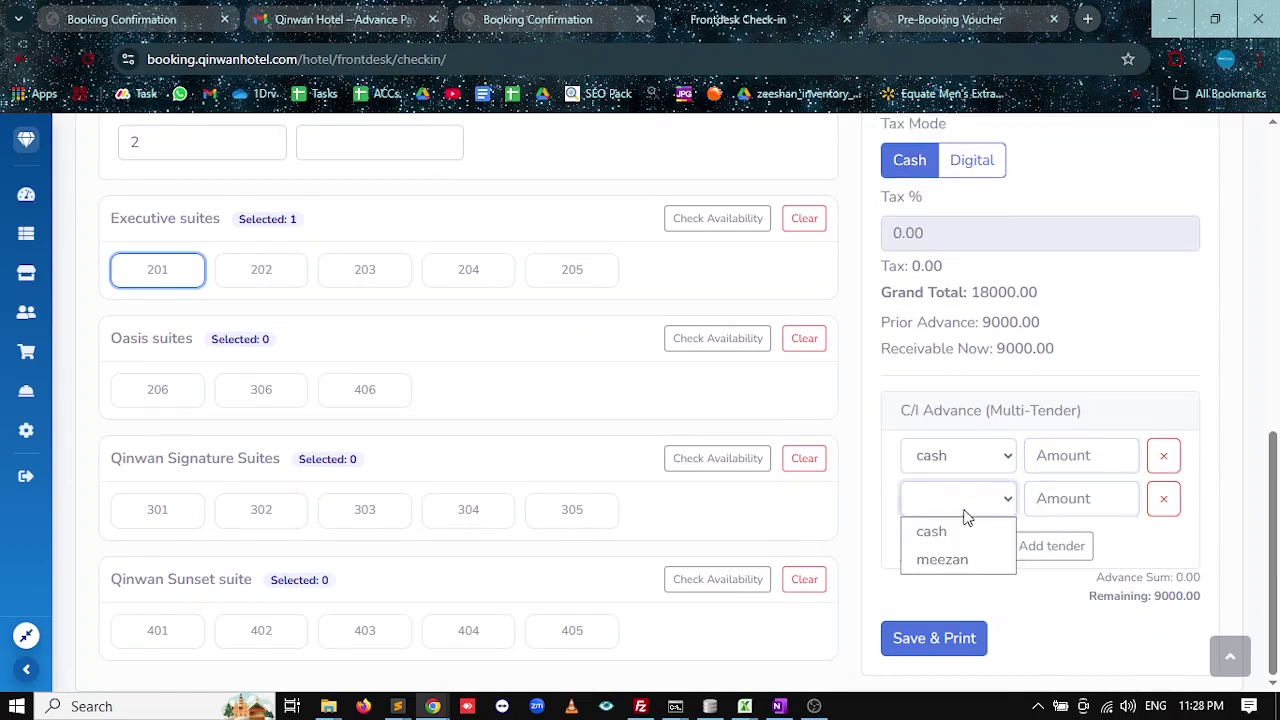
{"action": "left_click", "coordinate": [939, 556]}
{"action": "left_click", "coordinate": [1163, 498]}
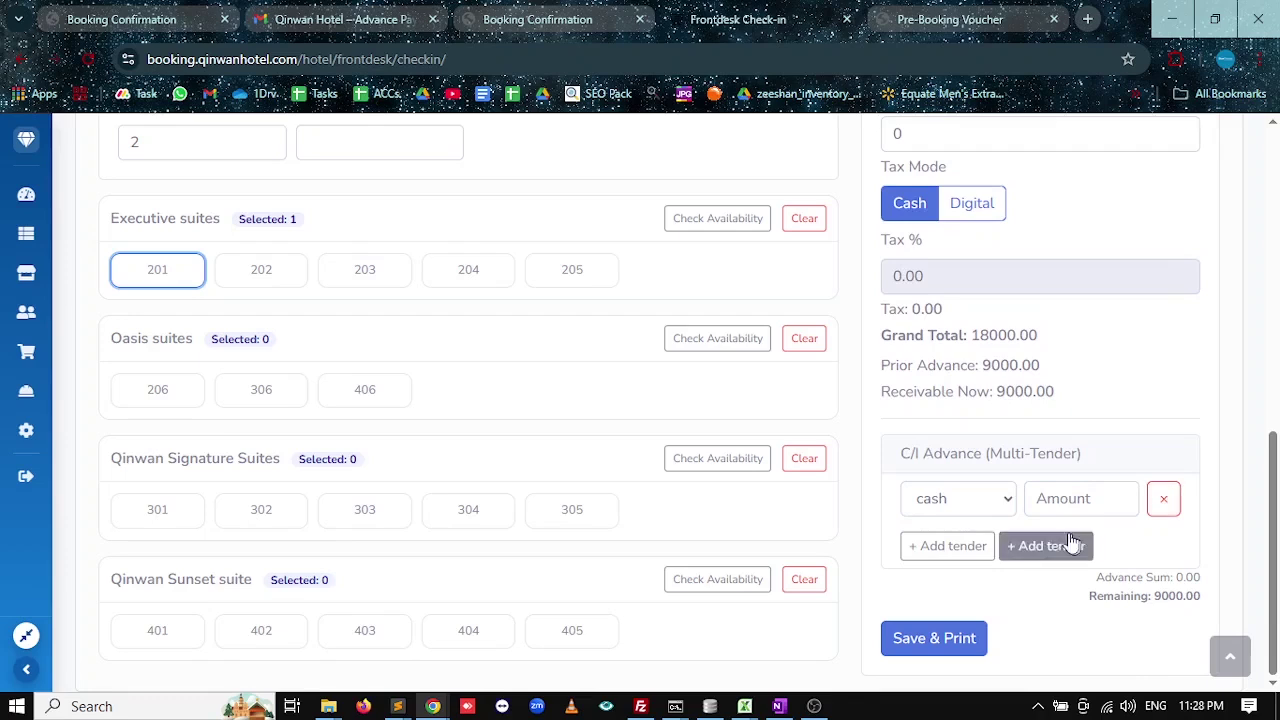
Enter a 9000 cash advance and save and print the check-in.
{"action": "left_click", "coordinate": [1070, 498]}
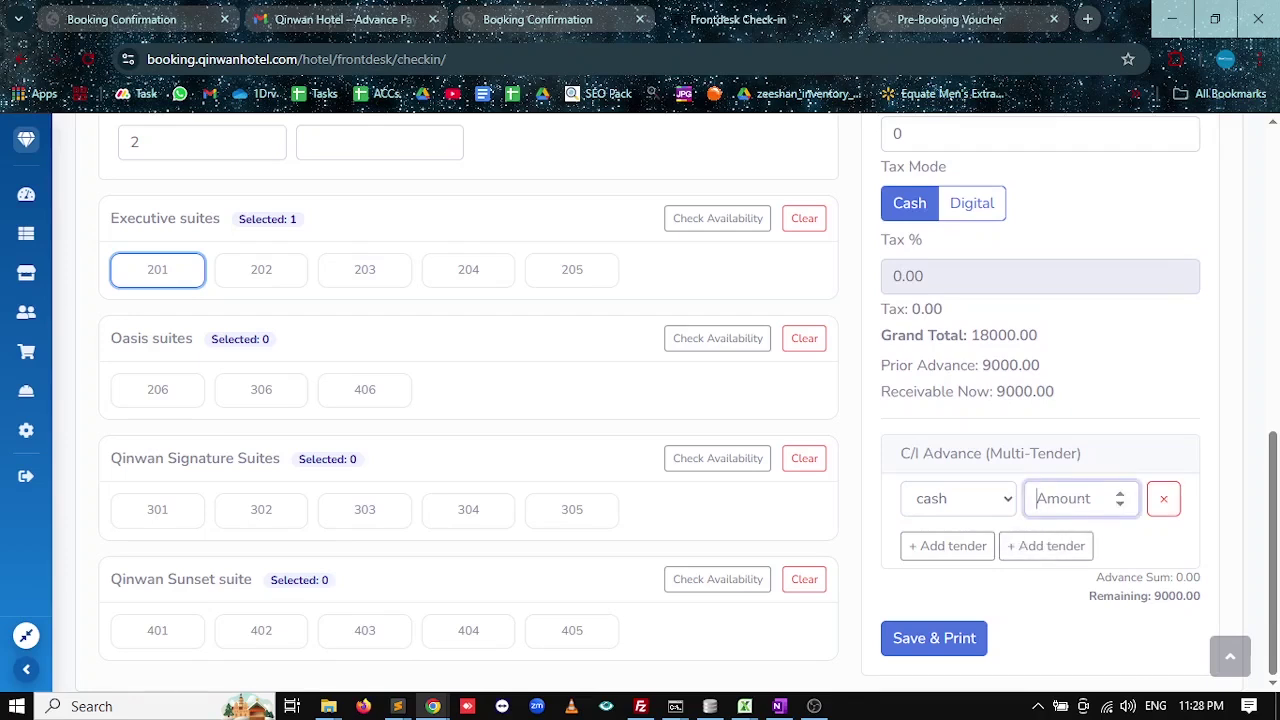
{"action": "type", "text": "9000"}
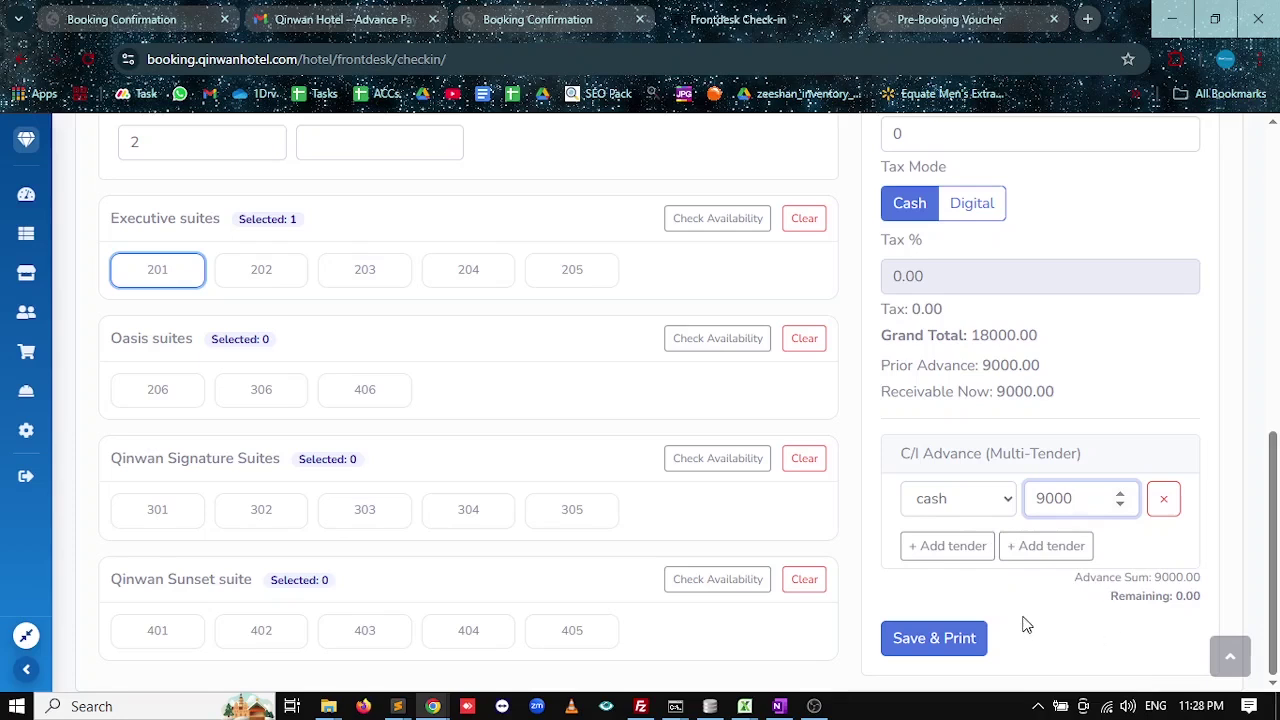
{"action": "left_click", "coordinate": [928, 642]}
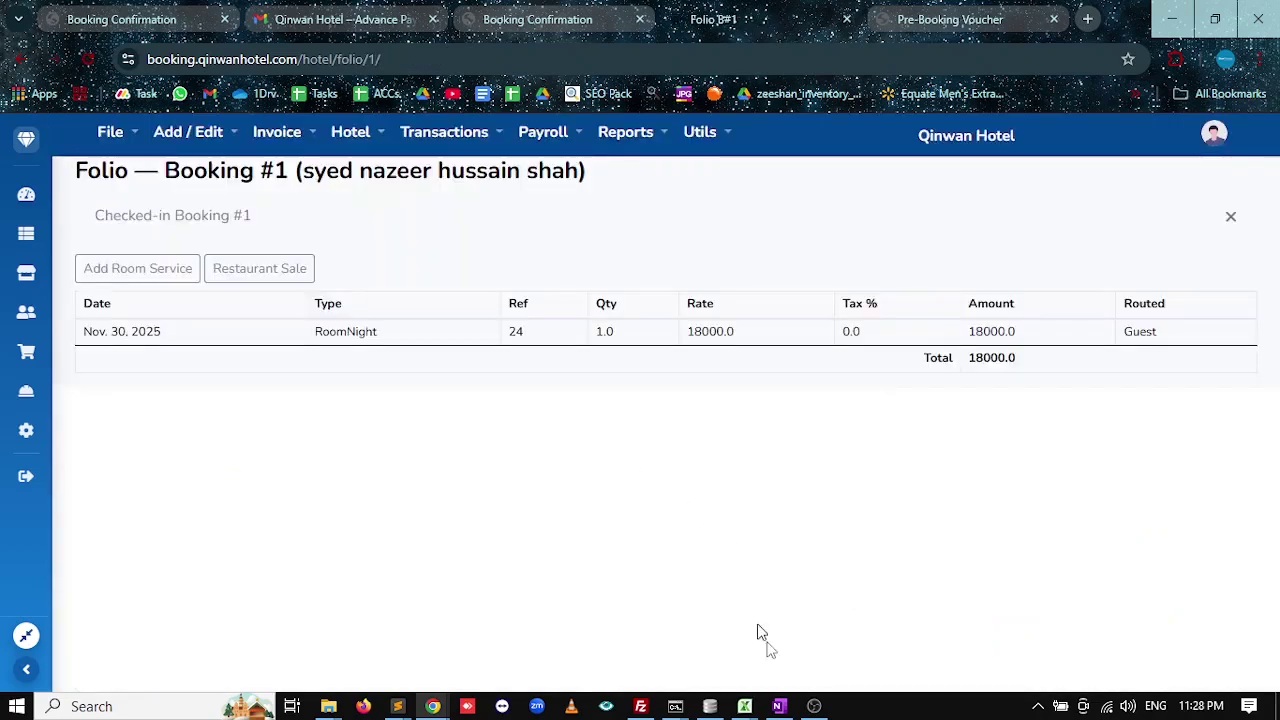
Highlight the Booking From Website and See Upcomming Bookings rows in OneNote, then return to Chrome.
{"action": "left_click", "coordinate": [779, 706]}
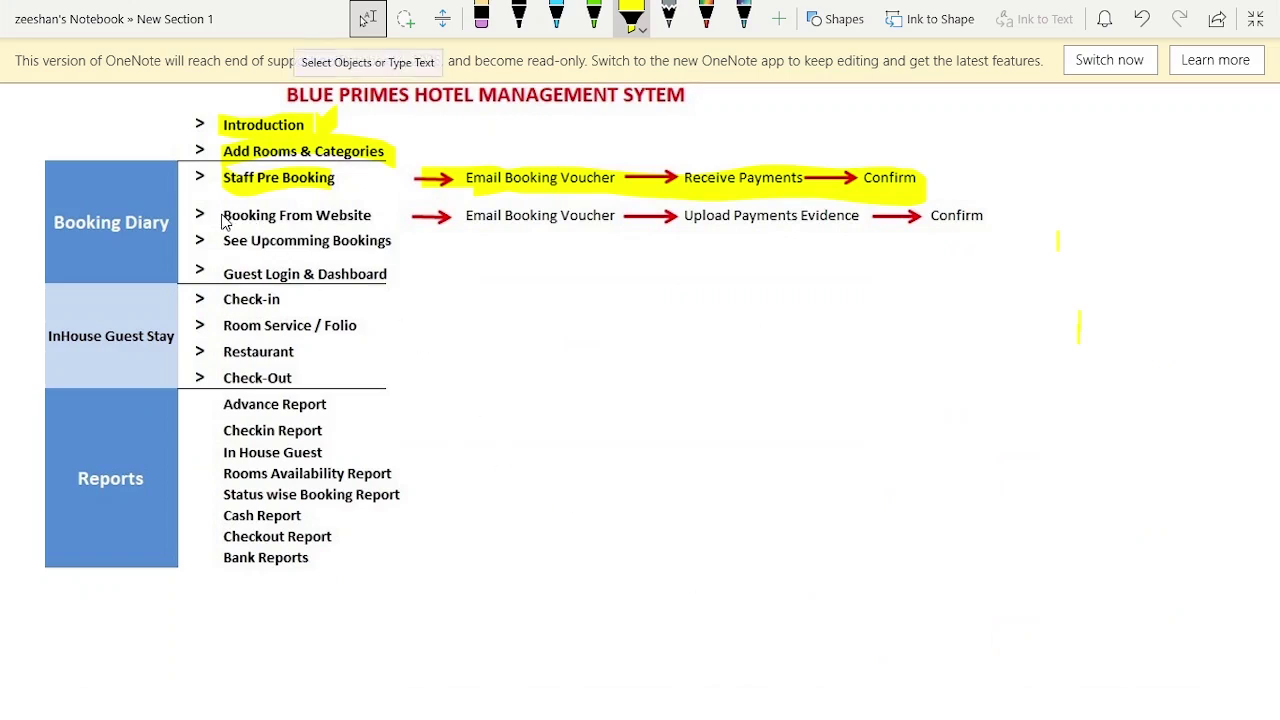
{"action": "left_click_drag", "start_coordinate": [225, 222], "coordinate": [945, 225]}
{"action": "left_click_drag", "start_coordinate": [222, 248], "coordinate": [381, 246]}
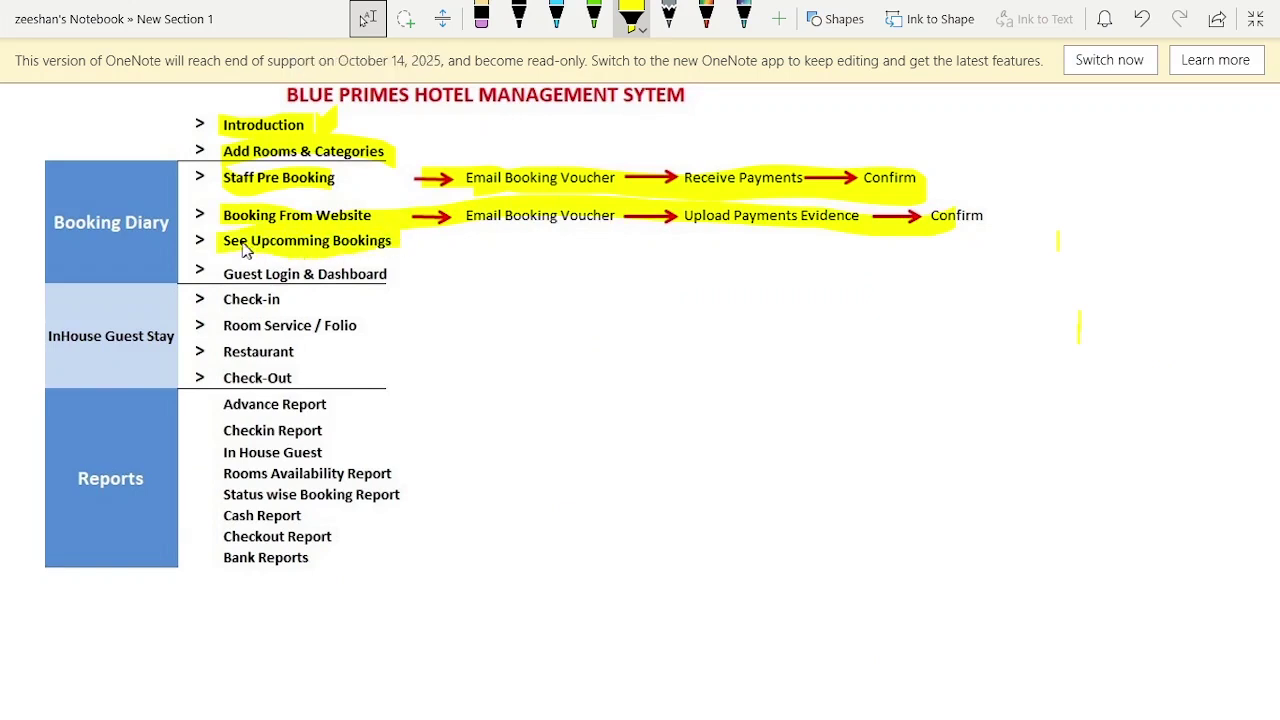
{"action": "key", "text": "alt+Tab"}
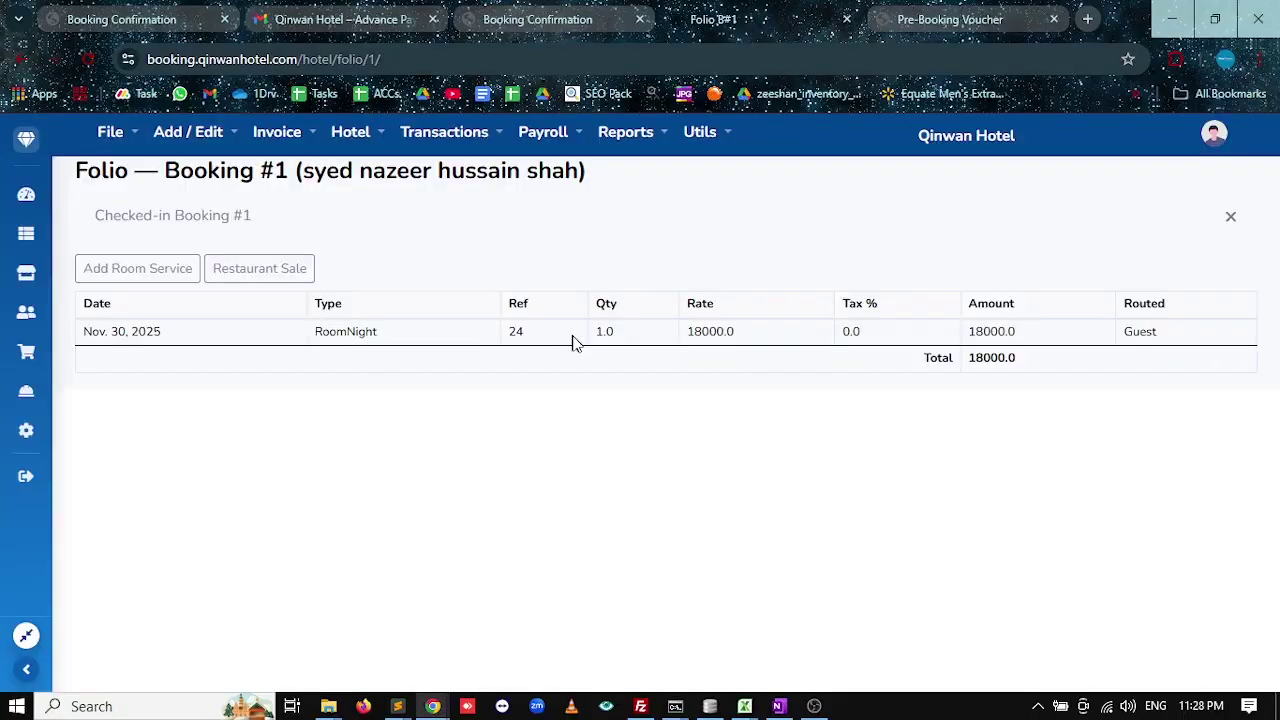
Check on the Front Desk Board that room 201 is occupied, then switch to OneNote.
{"action": "left_click", "coordinate": [26, 195]}
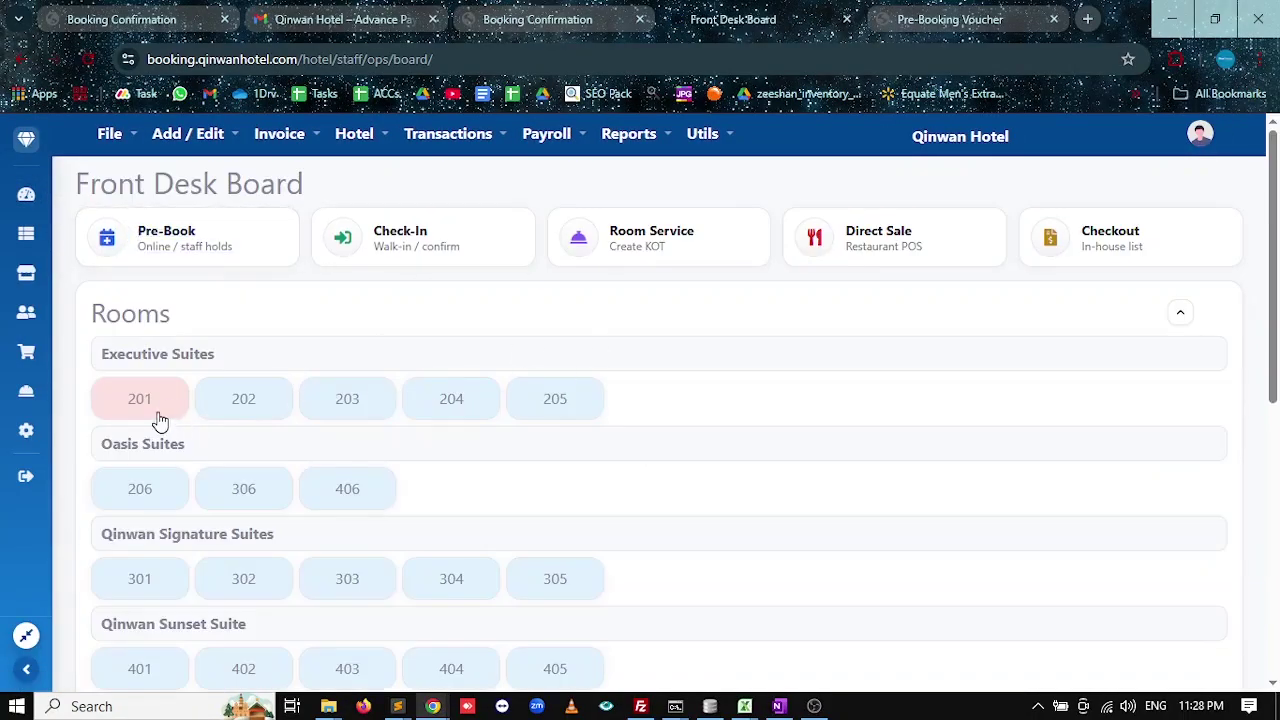
{"action": "mouse_move", "coordinate": [150, 413]}
{"action": "key", "text": "alt+Tab"}
{"action": "key", "text": "alt+Tab"}
{"action": "key", "text": "alt+Tab"}
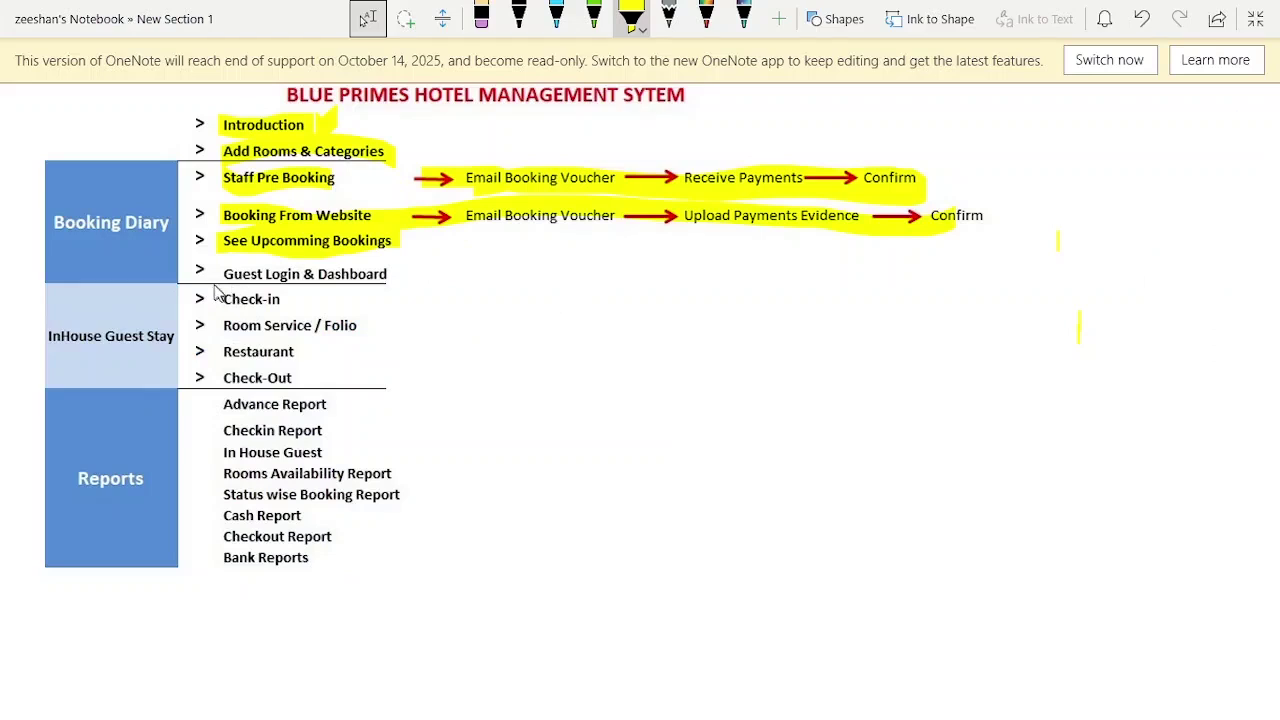
Mark Guest Login & Dashboard yellow in the outline and switch toward the Chrome window.
{"action": "left_click_drag", "start_coordinate": [224, 272], "coordinate": [388, 284]}
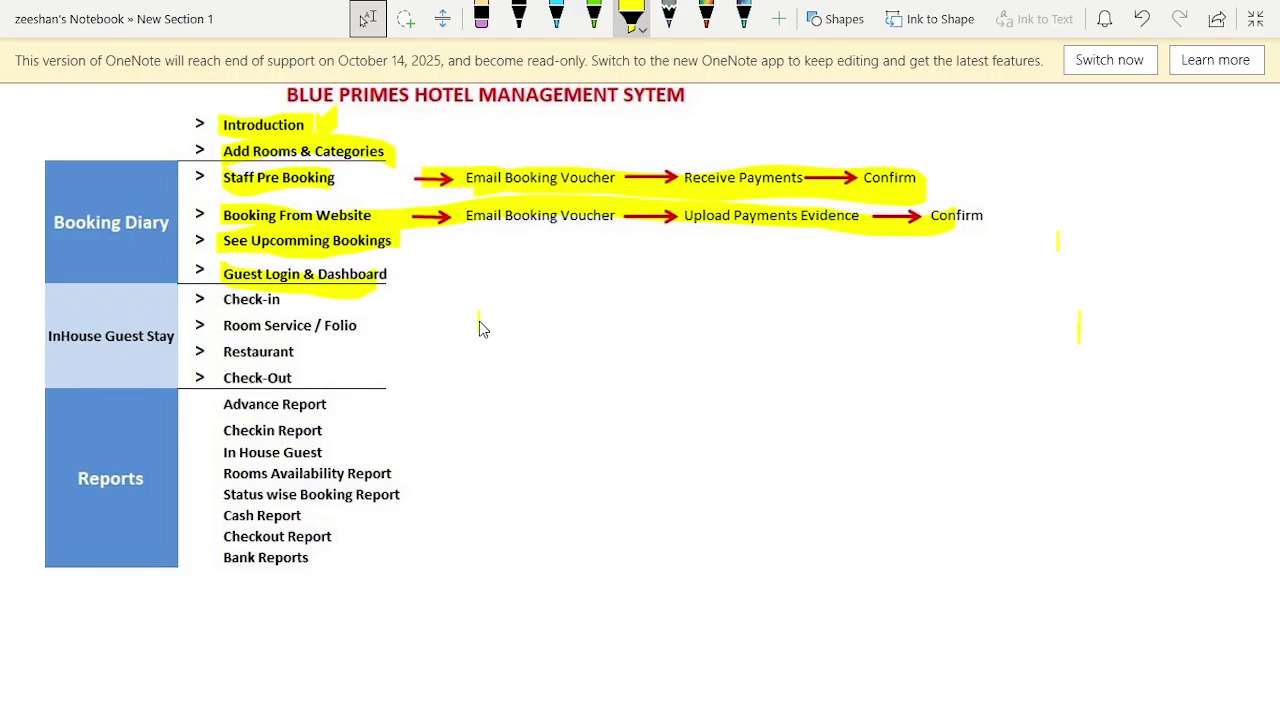
{"action": "key", "text": "alt+Tab"}
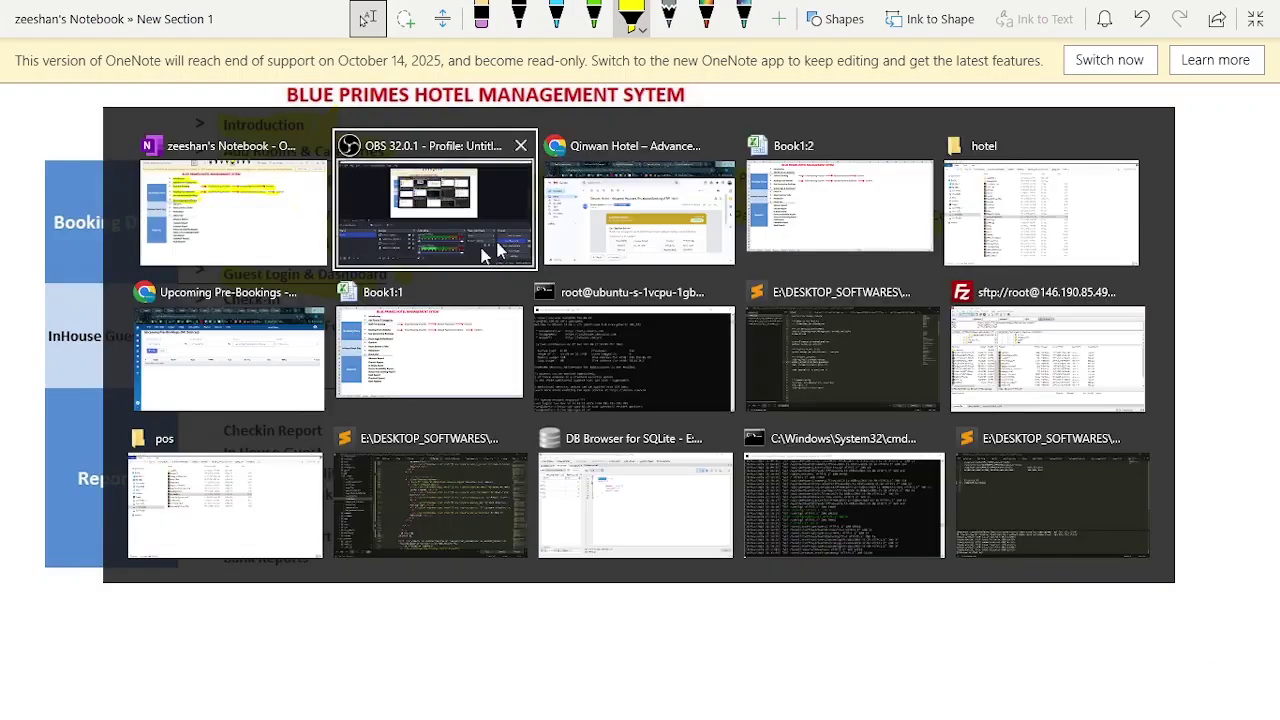
Look over the Booking Confirmation pages and the Pre-Booking Voucher tab.
{"action": "left_click", "coordinate": [636, 236]}
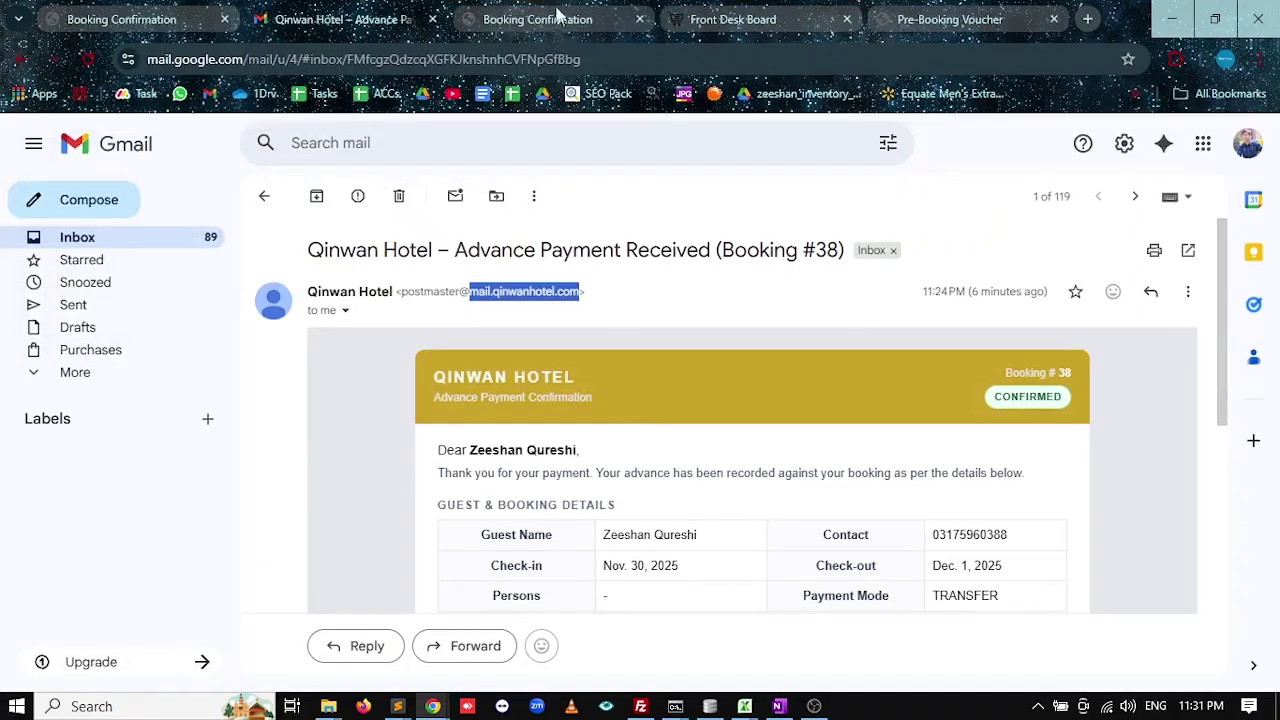
{"action": "left_click", "coordinate": [555, 18]}
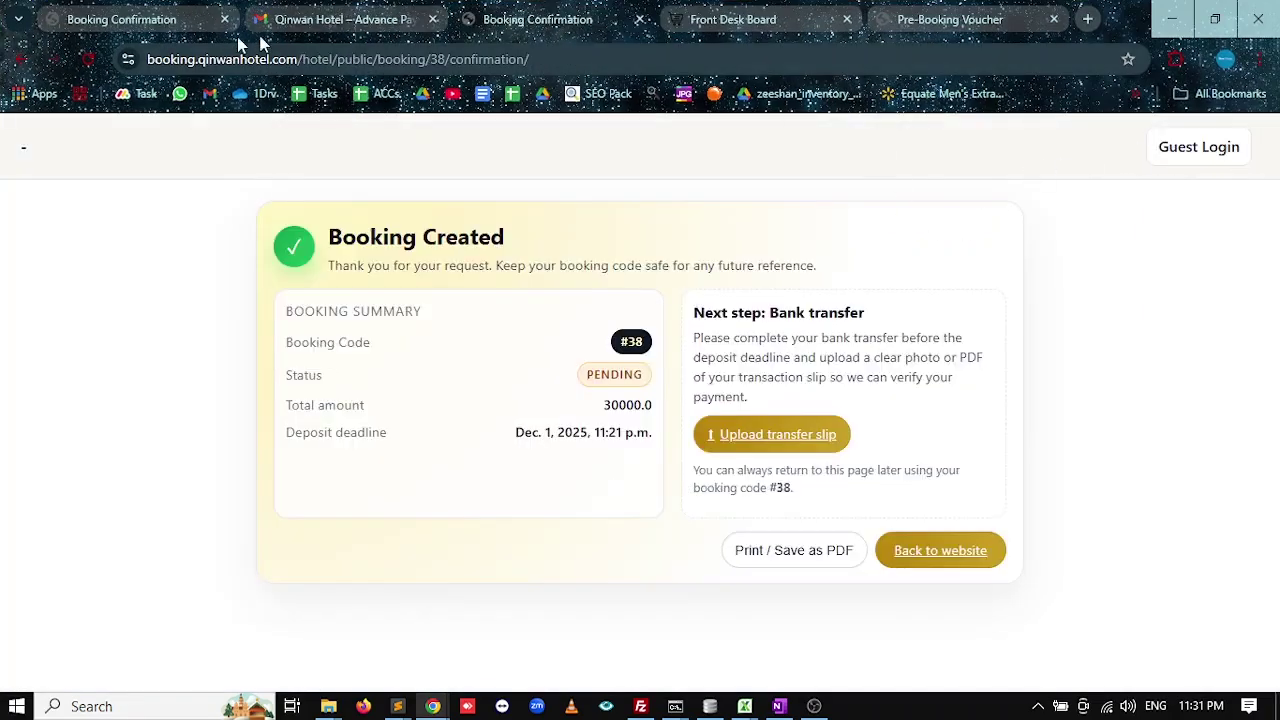
{"action": "left_click", "coordinate": [180, 22]}
{"action": "left_click", "coordinate": [968, 14]}
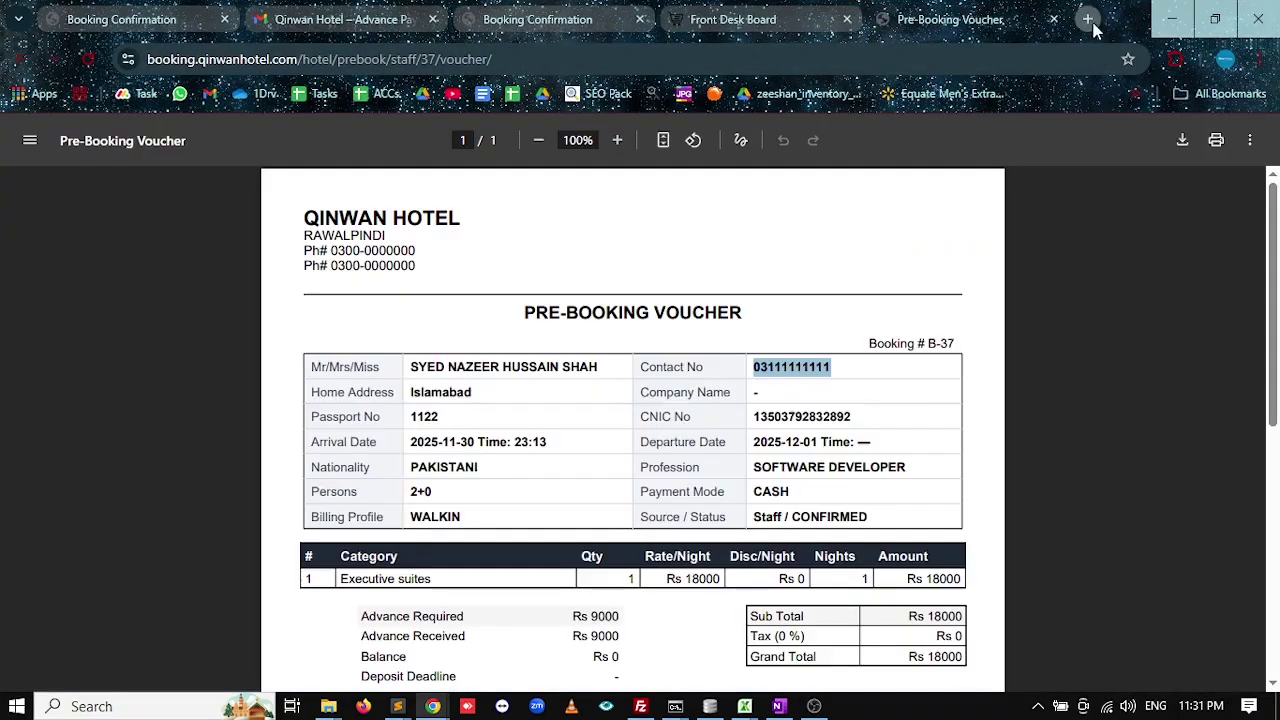
Load qinwanhotel.com in a new tab by typing 'qin' in the address bar.
{"action": "left_click", "coordinate": [1088, 19]}
{"action": "type", "text": "qin"}
{"action": "key", "text": "Return"}
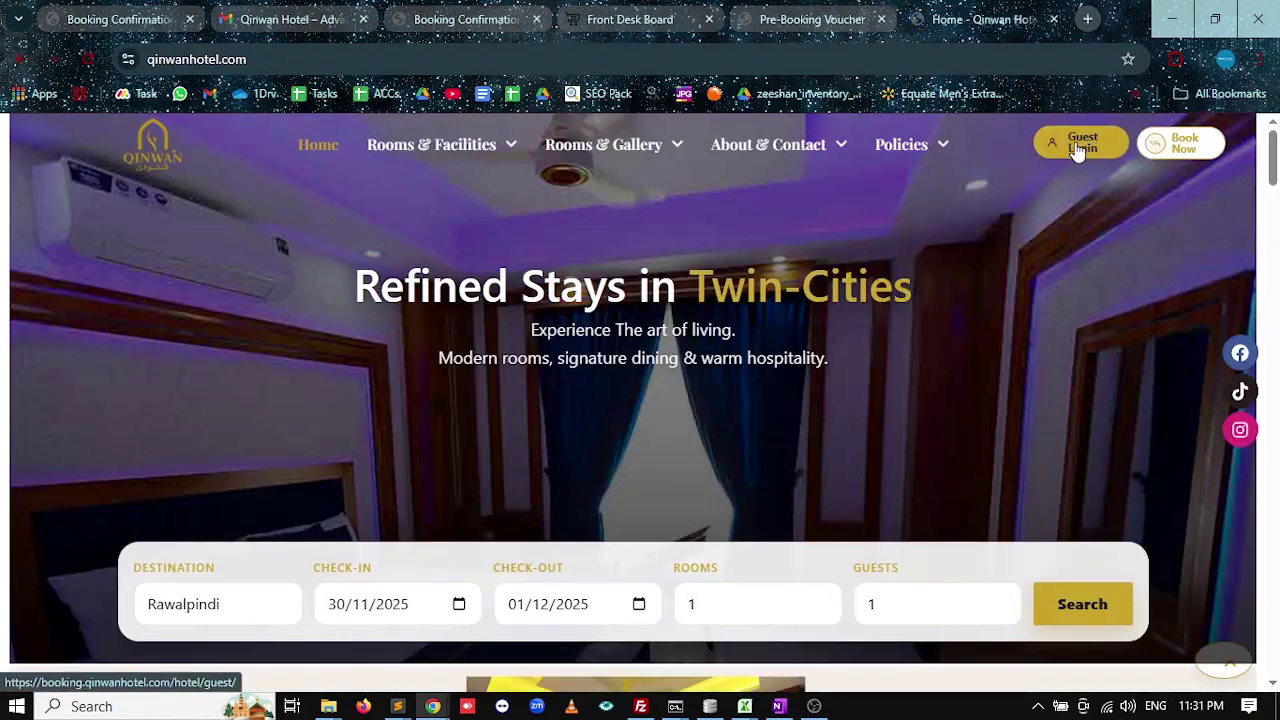
Log in on the Guest Login page with the guest's autofilled email address and password.
{"action": "left_click", "coordinate": [1079, 145]}
{"action": "left_click", "coordinate": [567, 320]}
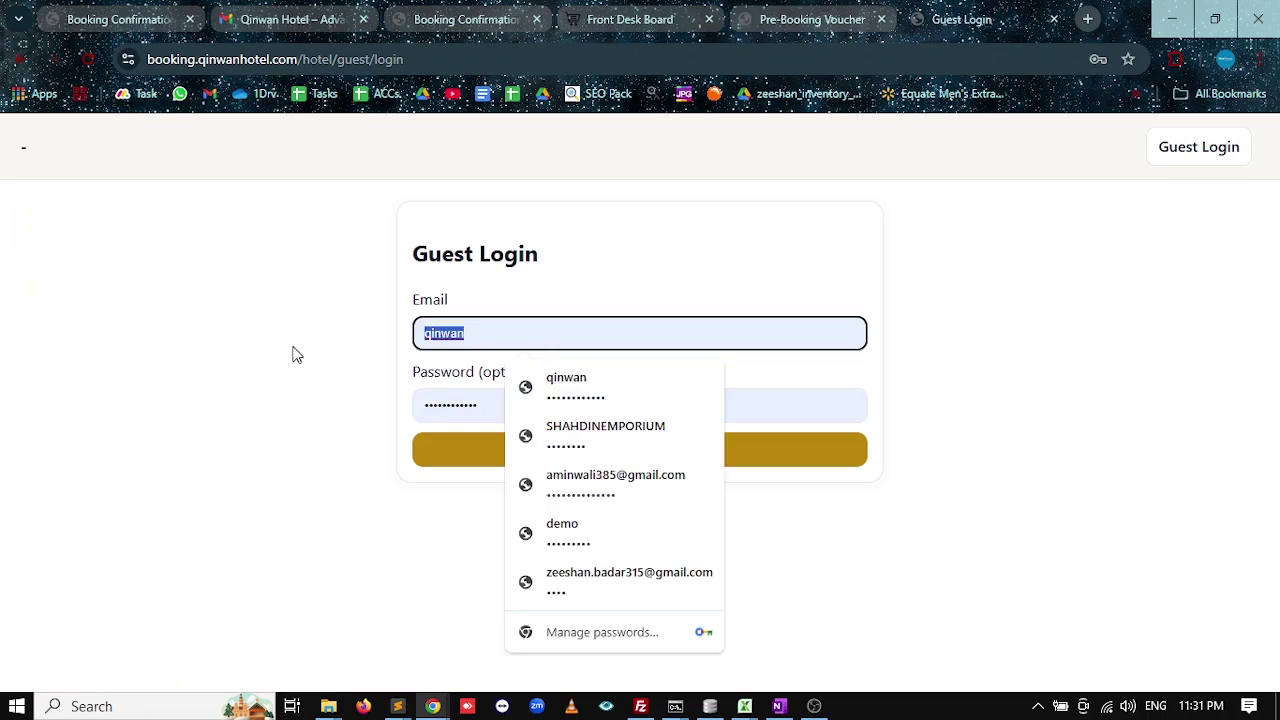
{"action": "type", "text": "mys"}
{"action": "key", "text": "Down"}
{"action": "key", "text": "Return"}
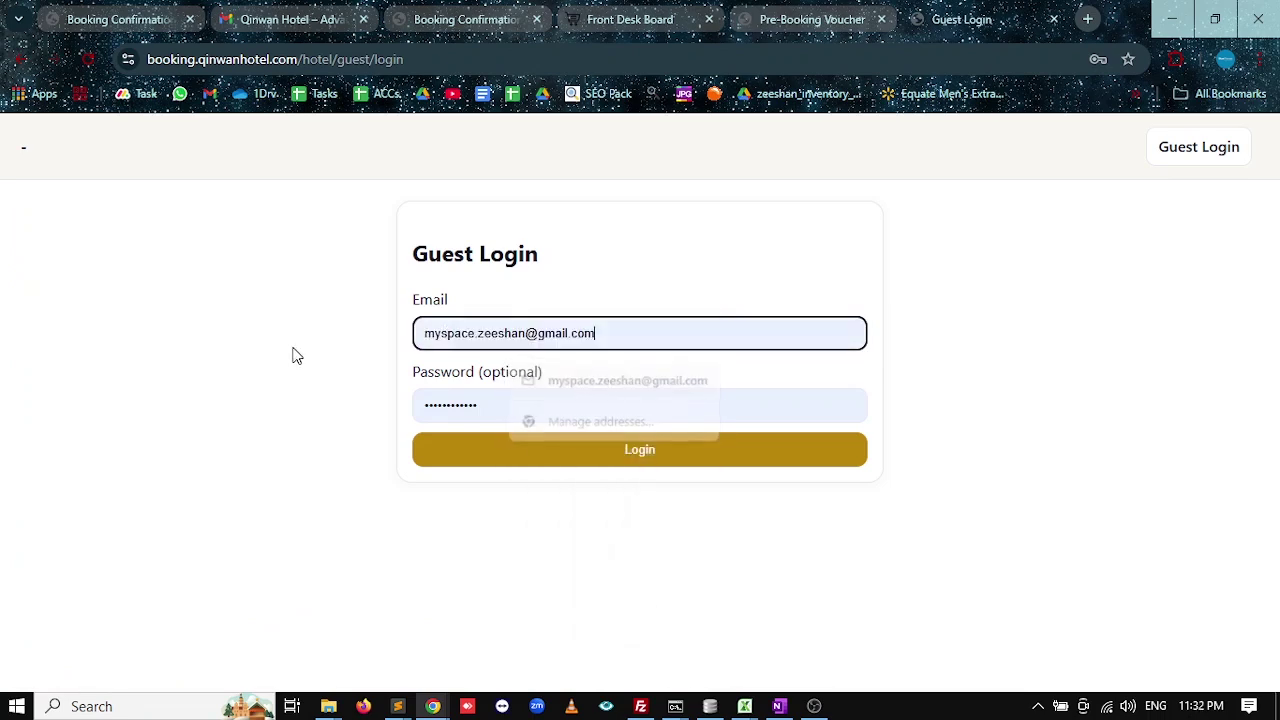
{"action": "key", "text": "Tab"}
{"action": "key", "text": "BackSpace"}
{"action": "type", "text": "••"}
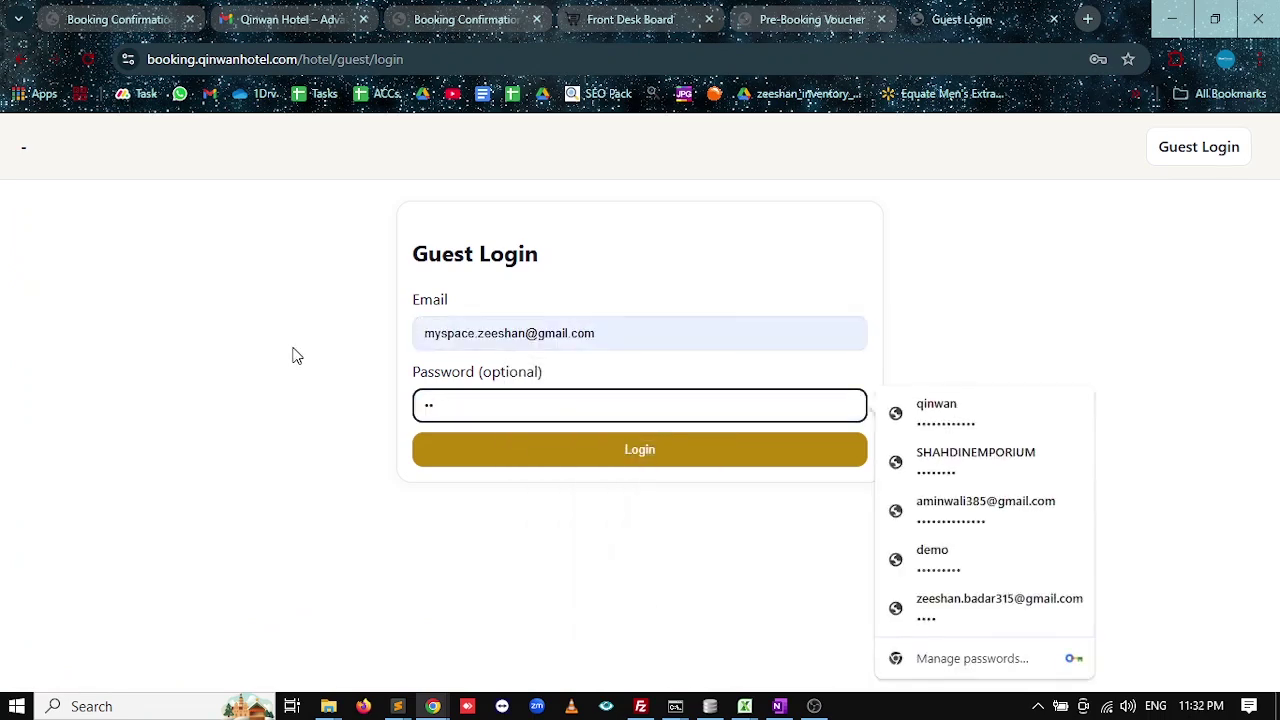
{"action": "type", "text": "••"}
{"action": "left_click", "coordinate": [628, 450]}
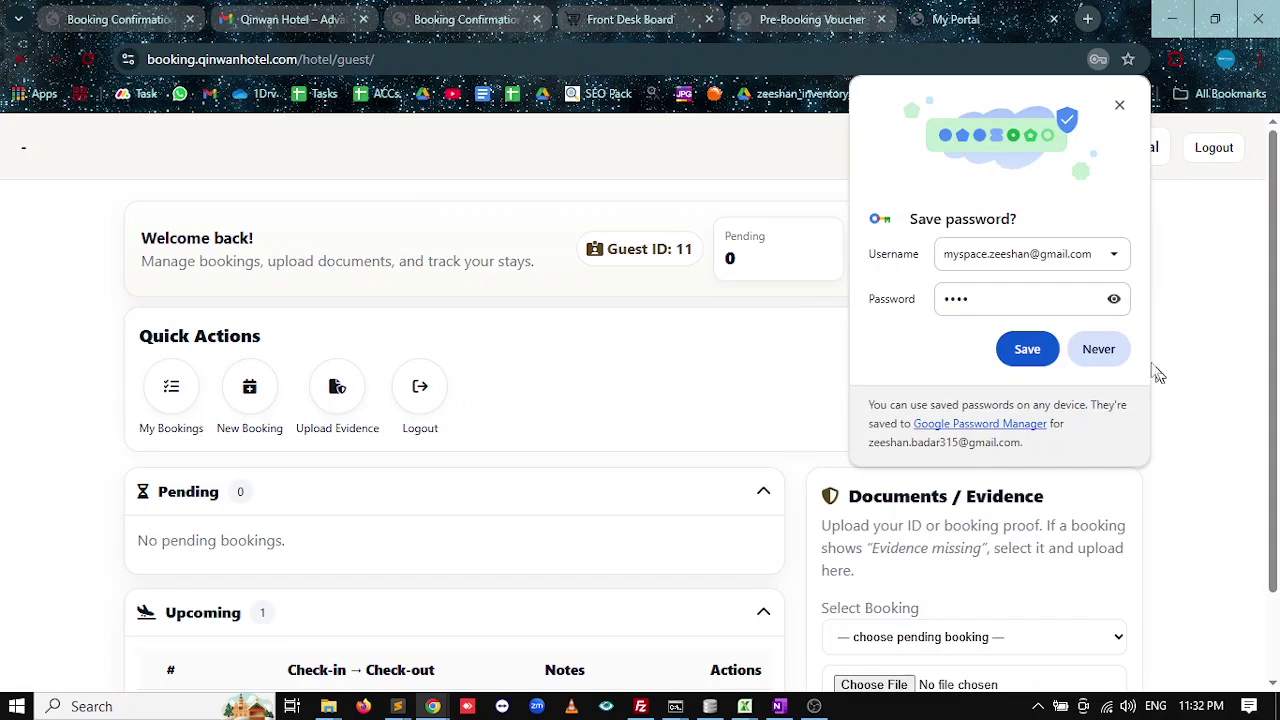
Dismiss the save-password prompt and review booking #38 under Upcoming and the Confirmed filter.
{"action": "left_click", "coordinate": [1116, 103]}
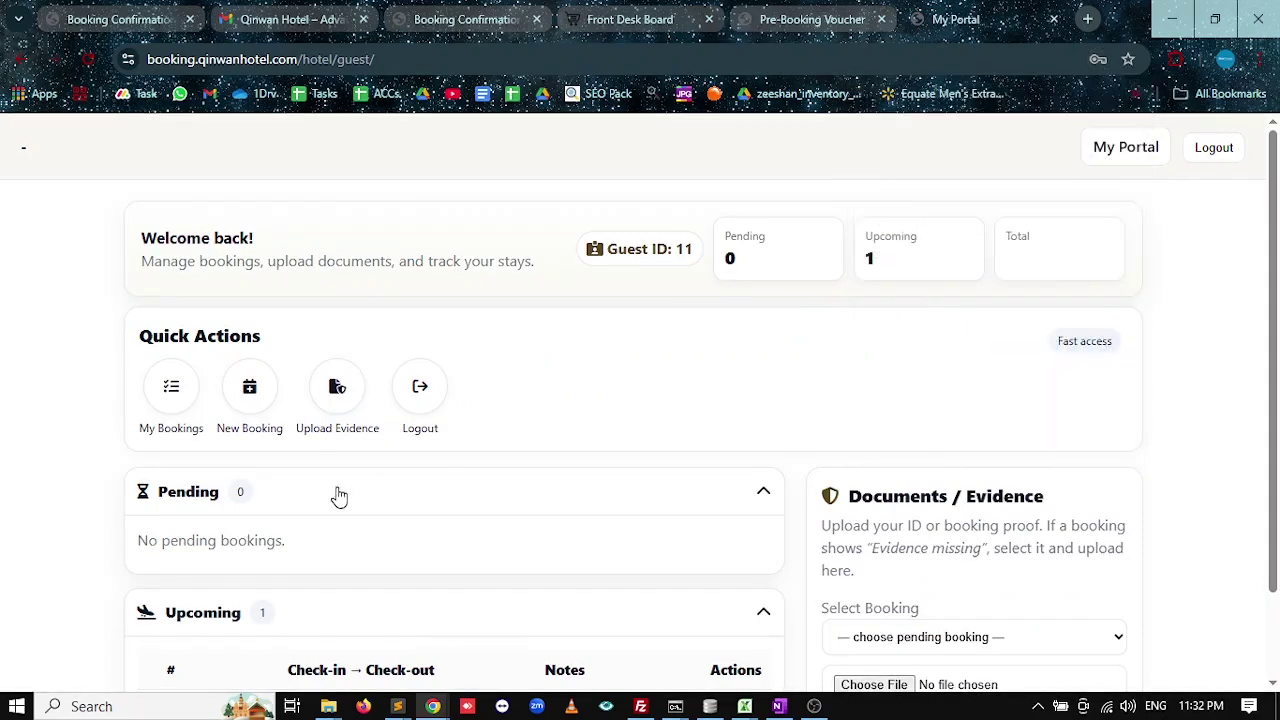
{"action": "scroll", "coordinate": [339, 496], "scroll_direction": "down", "scroll_amount": 2}
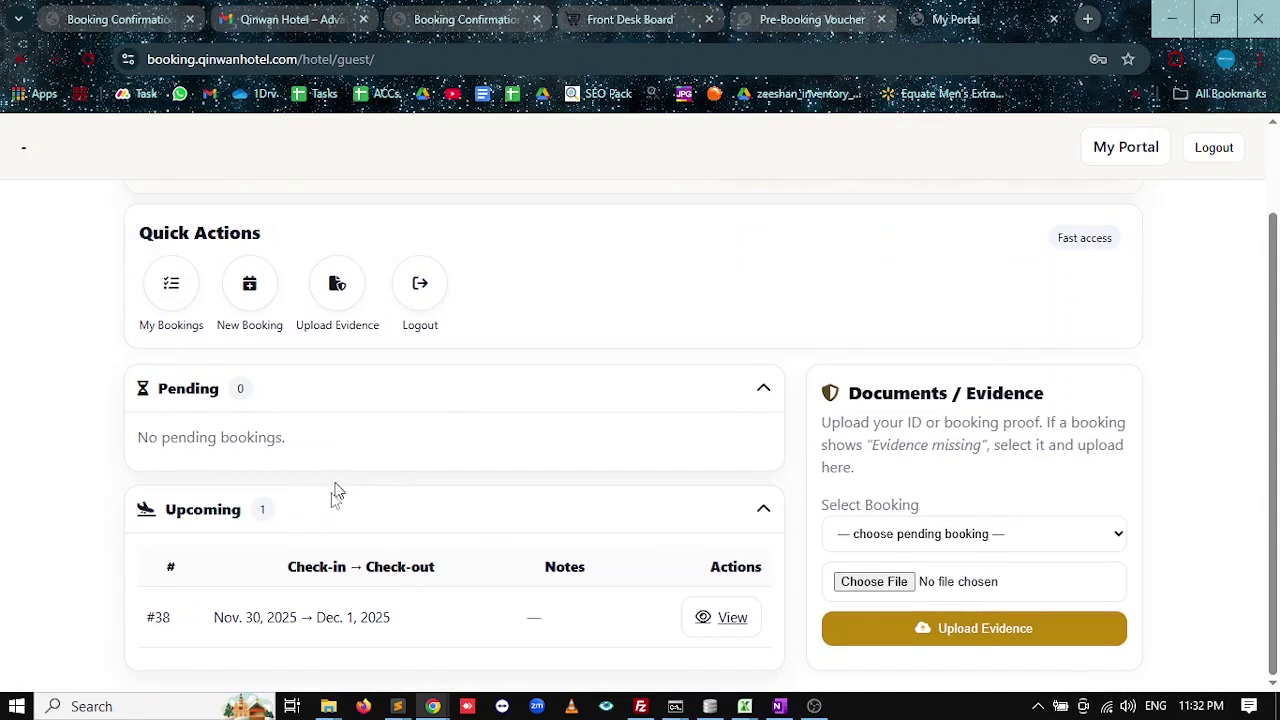
{"action": "left_click_drag", "start_coordinate": [224, 617], "coordinate": [391, 646]}
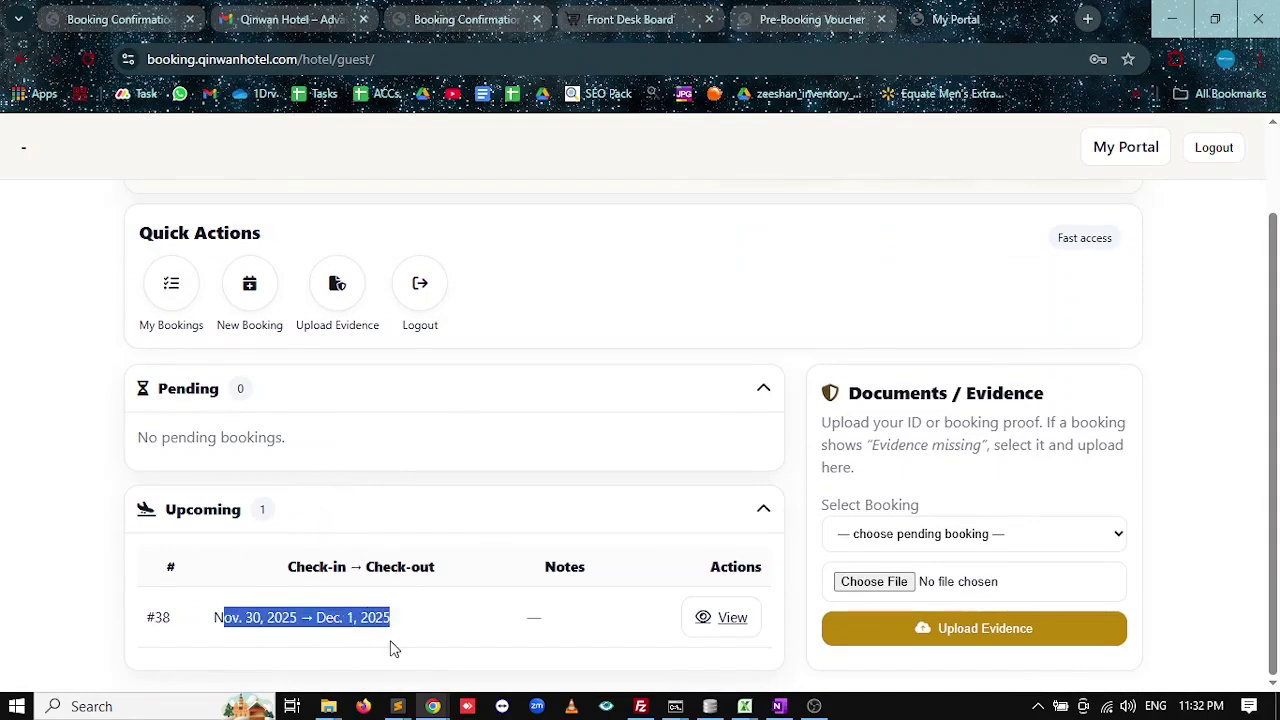
{"action": "left_click", "coordinate": [735, 617]}
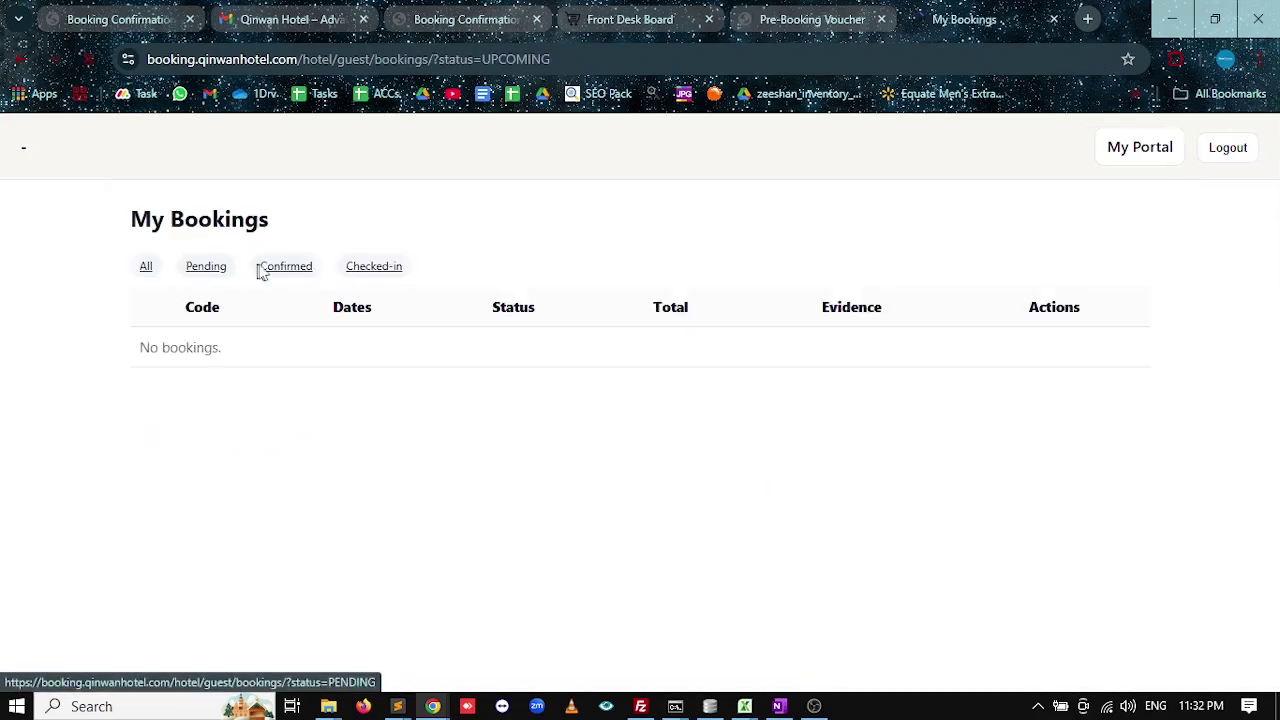
{"action": "left_click", "coordinate": [277, 273]}
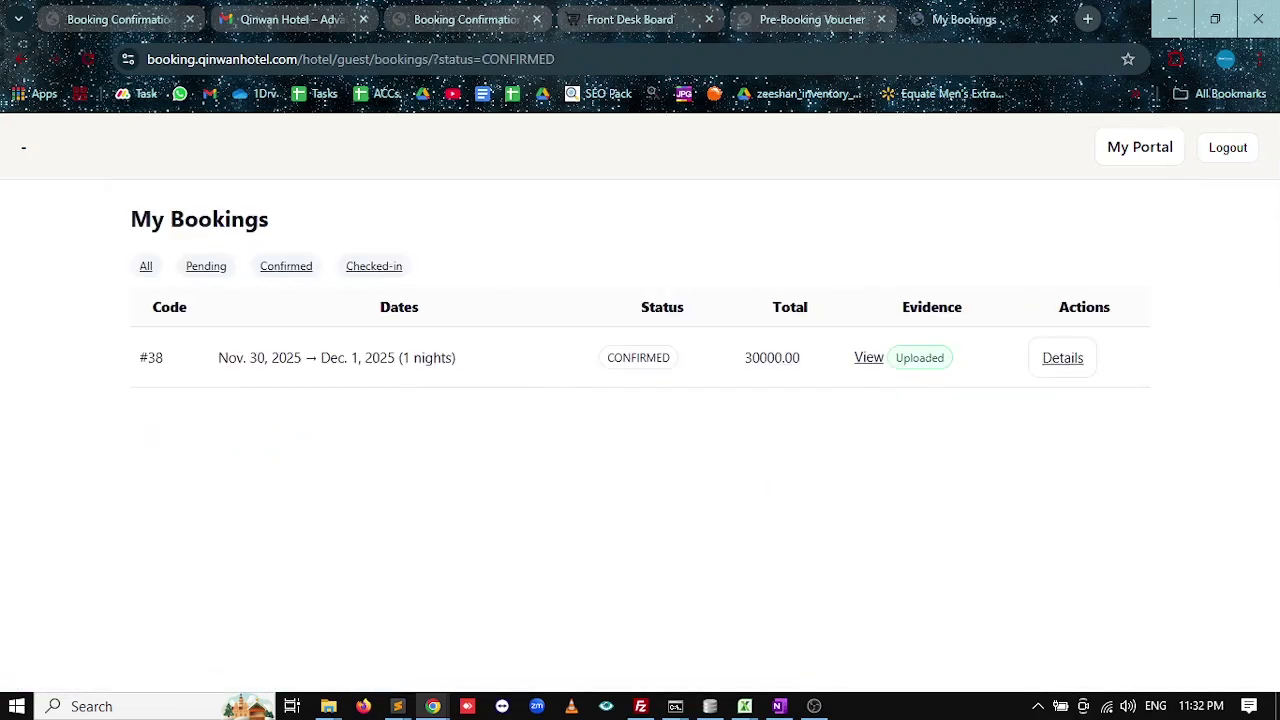
{"action": "left_click_drag", "start_coordinate": [663, 362], "coordinate": [603, 375]}
{"action": "left_click", "coordinate": [18, 64]}
{"action": "left_click", "coordinate": [18, 66]}
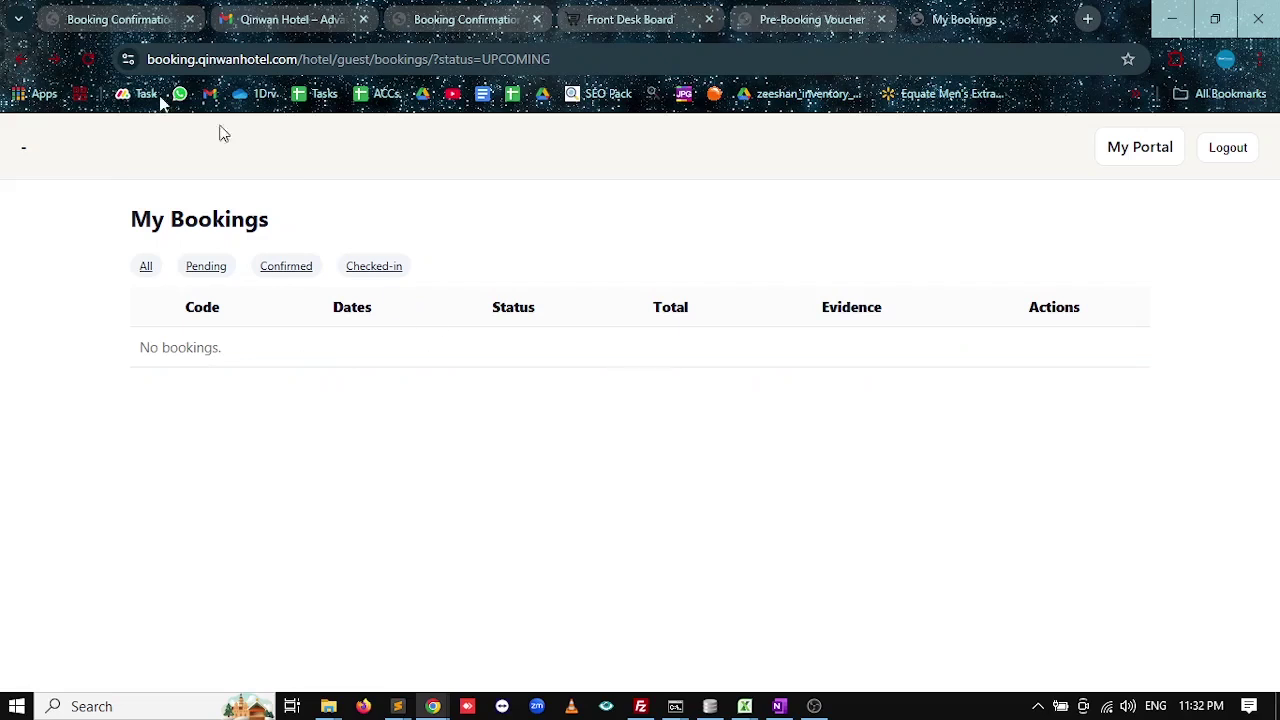
{"action": "left_click", "coordinate": [20, 66]}
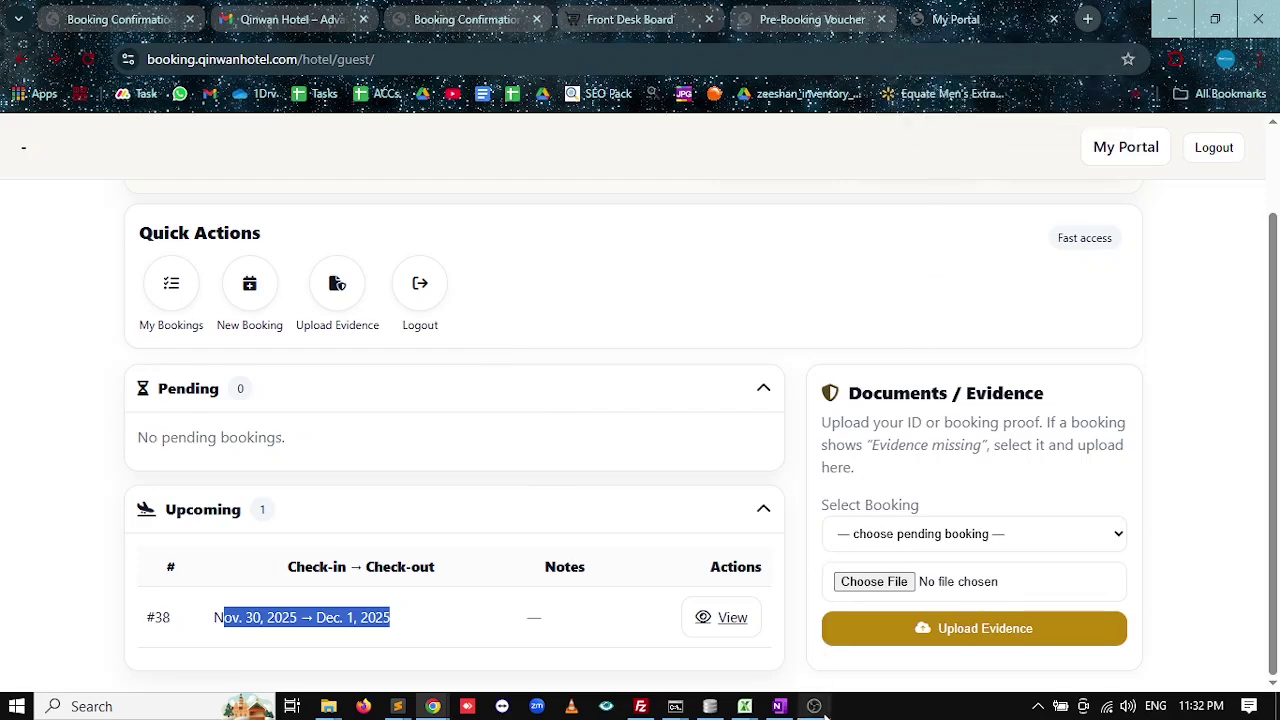
Mark the Check-in step in the OneNote notes, then return to the guest portal.
{"action": "left_click", "coordinate": [779, 708]}
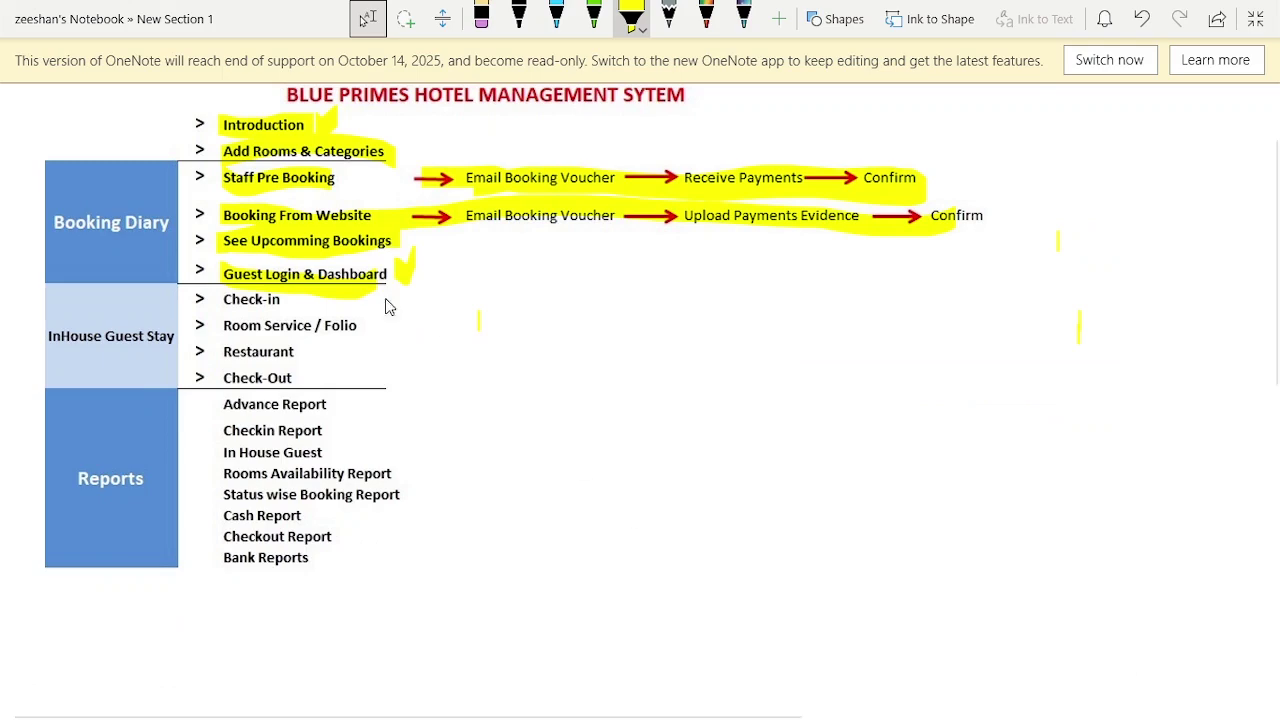
{"action": "left_click_drag", "start_coordinate": [405, 275], "coordinate": [431, 255]}
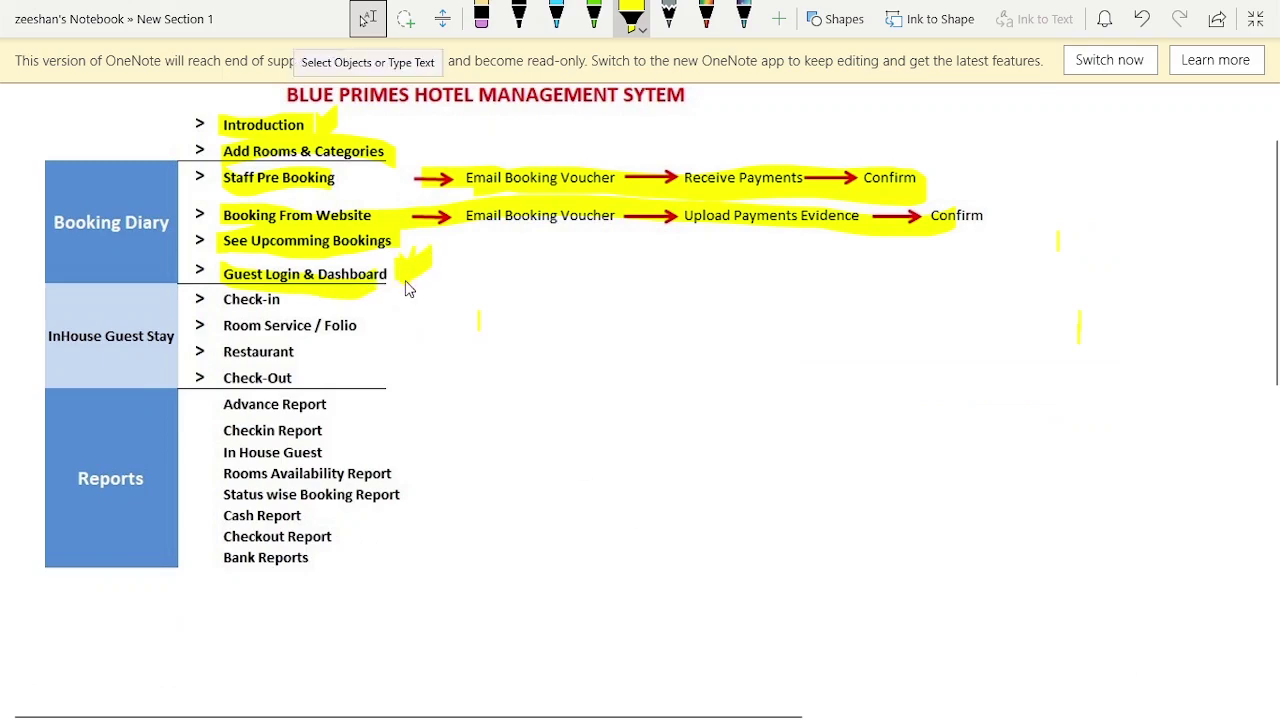
{"action": "left_click_drag", "start_coordinate": [224, 306], "coordinate": [281, 308]}
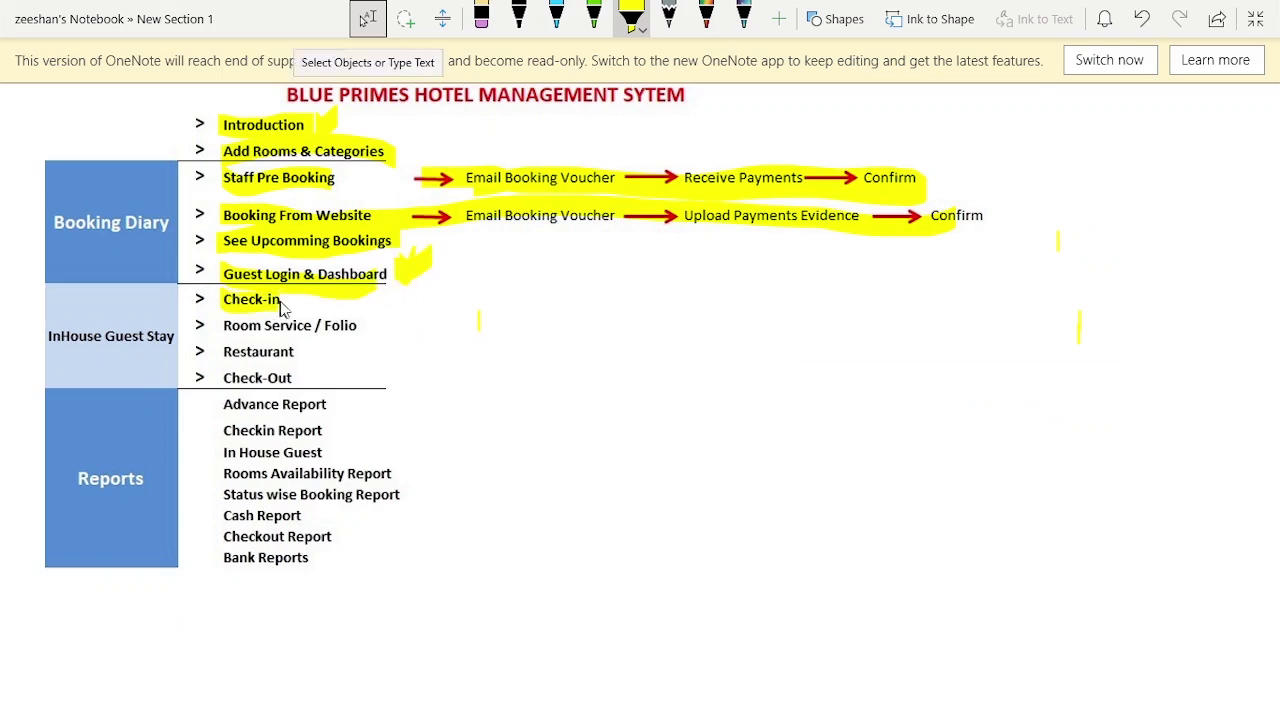
{"action": "key", "text": "alt+Tab"}
{"action": "left_click", "coordinate": [645, 262]}
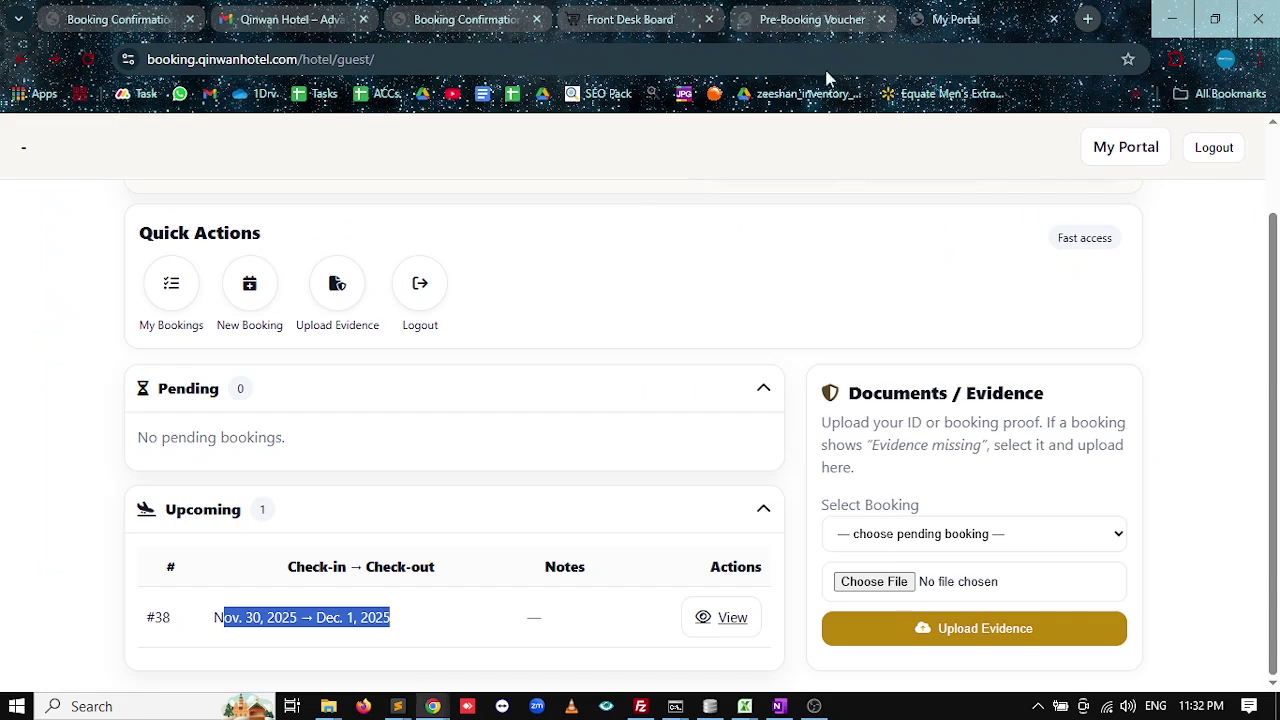
Close the guest portal tab and open the Frontdesk Check-in page from the Front Desk Board.
{"action": "left_click", "coordinate": [1055, 21]}
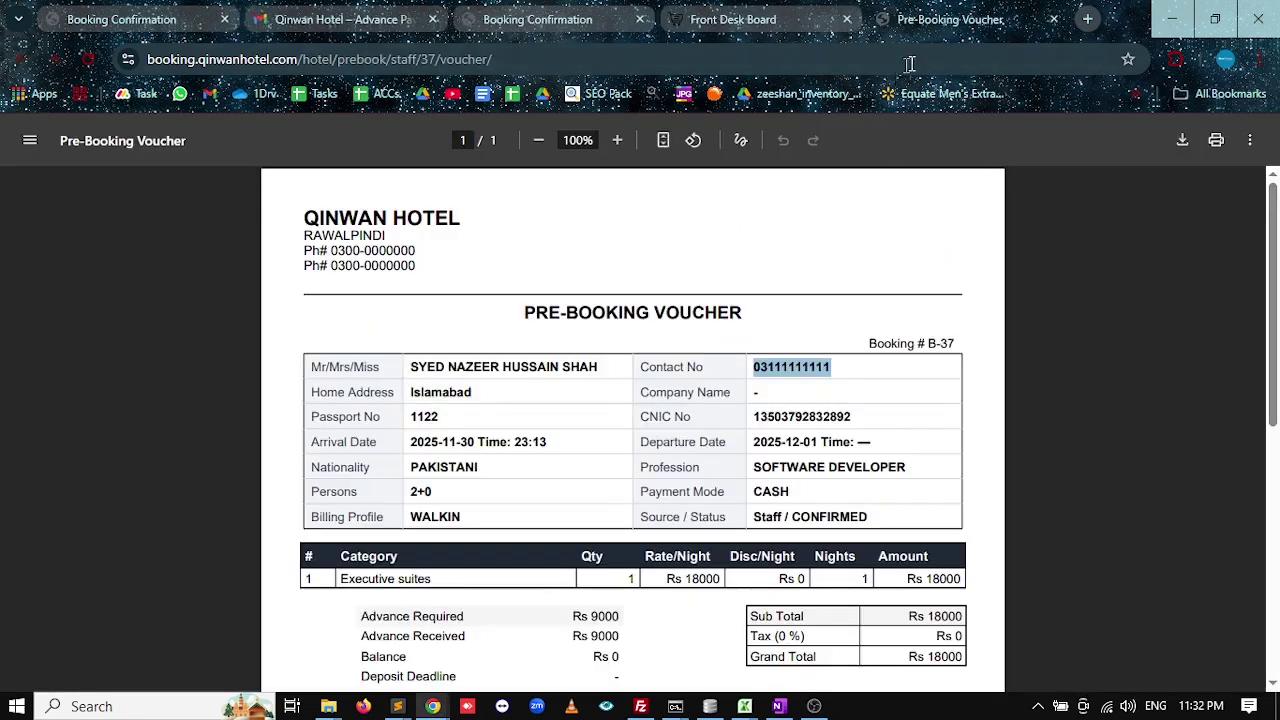
{"action": "key", "text": "ctrl+shift+Tab"}
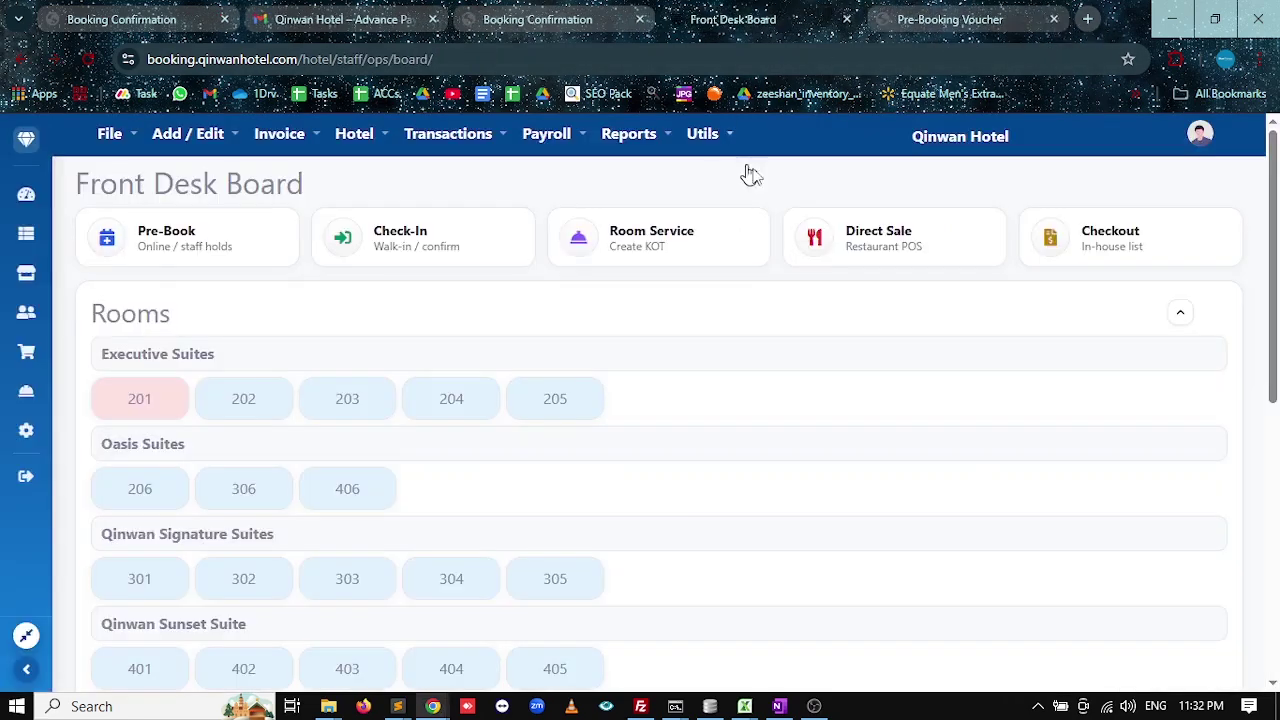
{"action": "left_click", "coordinate": [26, 140]}
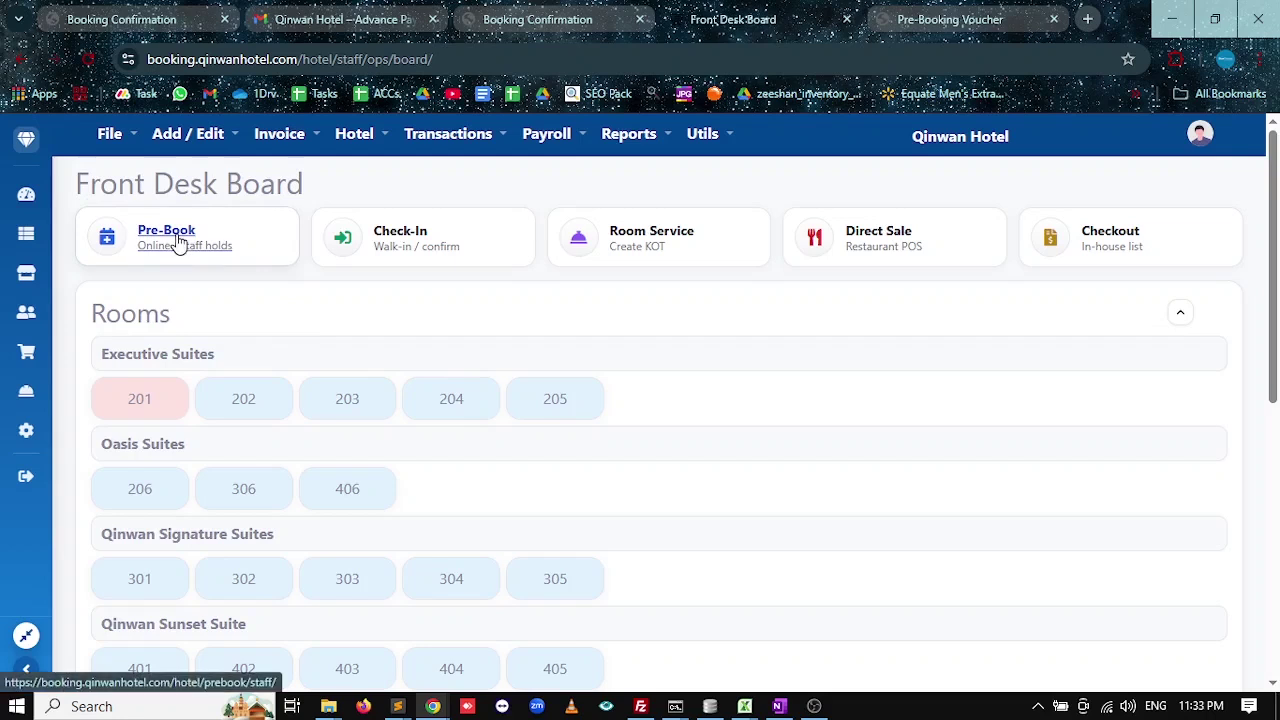
{"action": "left_click", "coordinate": [421, 254]}
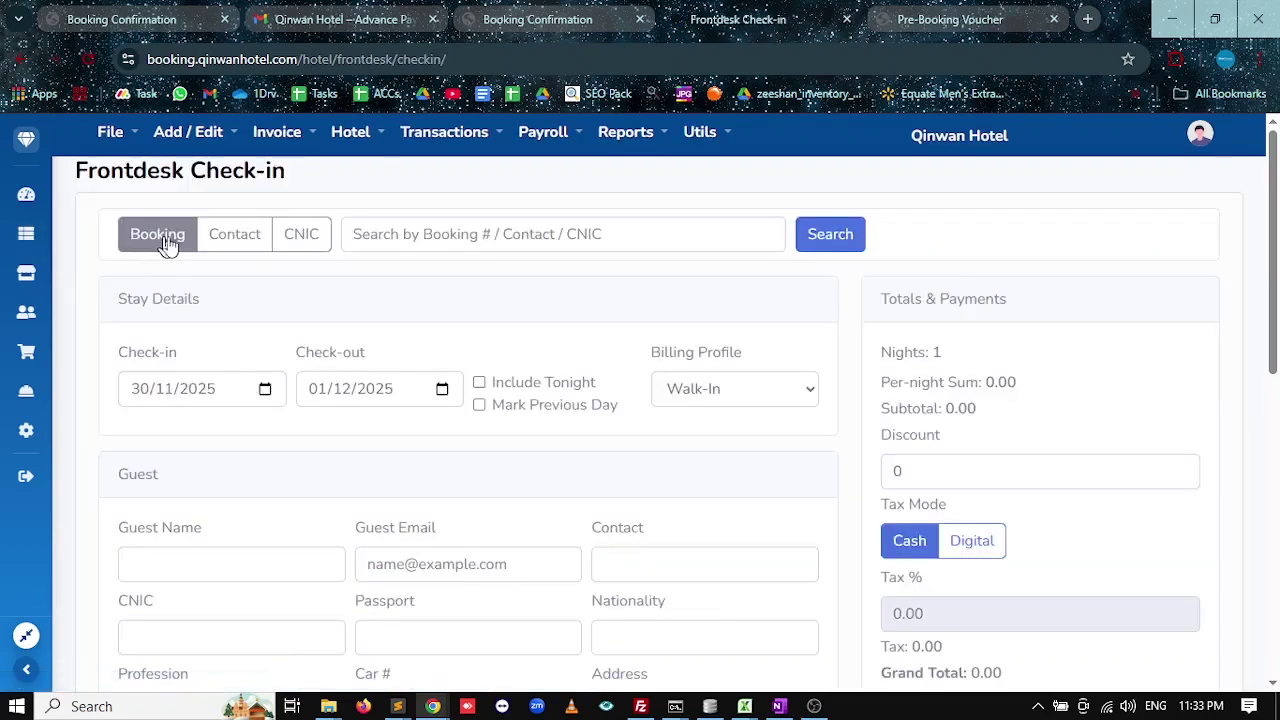
Try the contact number and CNIC search modes, return to Booking search, and browse the guest fields.
{"action": "left_click", "coordinate": [263, 243]}
{"action": "left_click", "coordinate": [310, 238]}
{"action": "left_click", "coordinate": [171, 238]}
{"action": "left_click", "coordinate": [395, 234]}
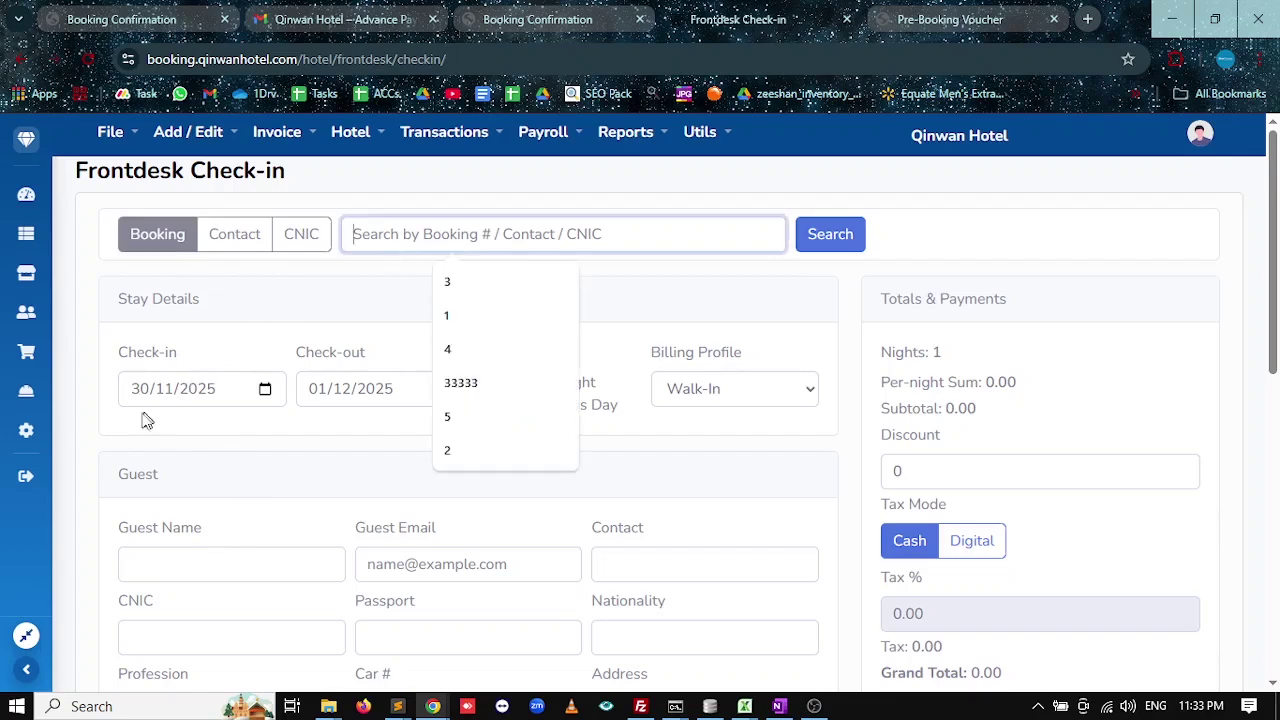
{"action": "left_click", "coordinate": [105, 421]}
{"action": "scroll", "coordinate": [105, 421], "scroll_direction": "down", "scroll_amount": 3}
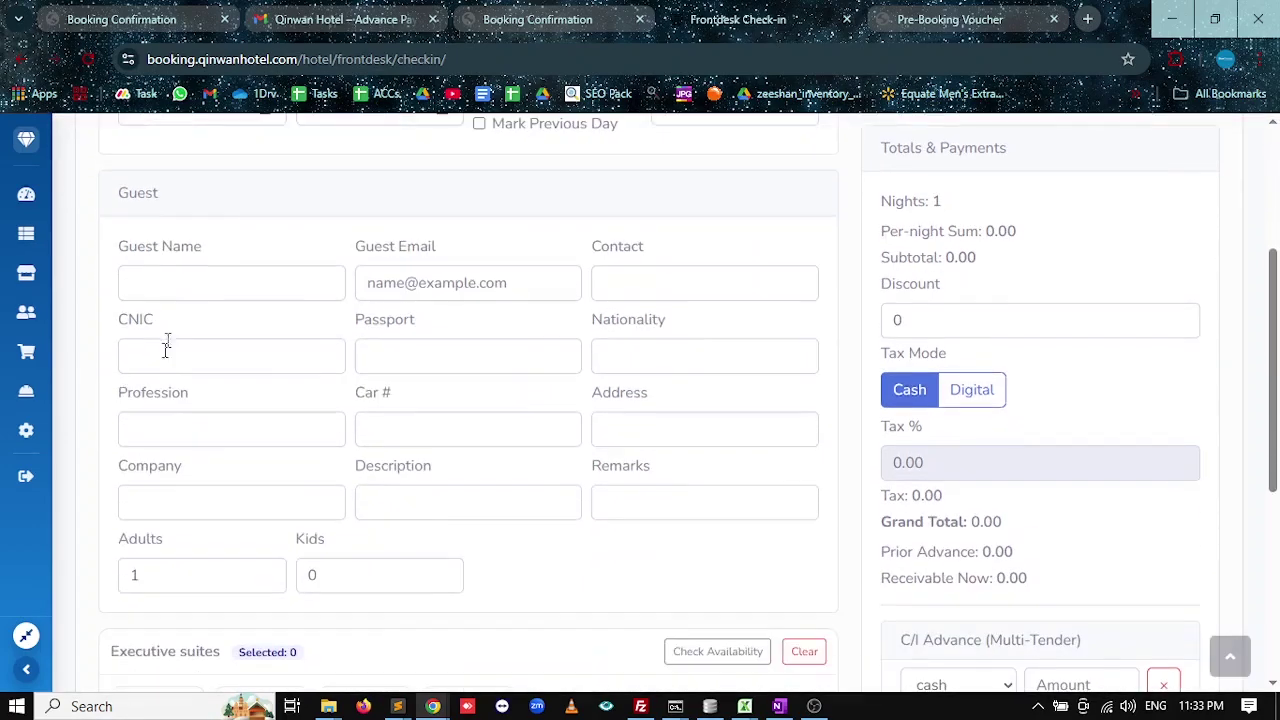
{"action": "left_click", "coordinate": [170, 283]}
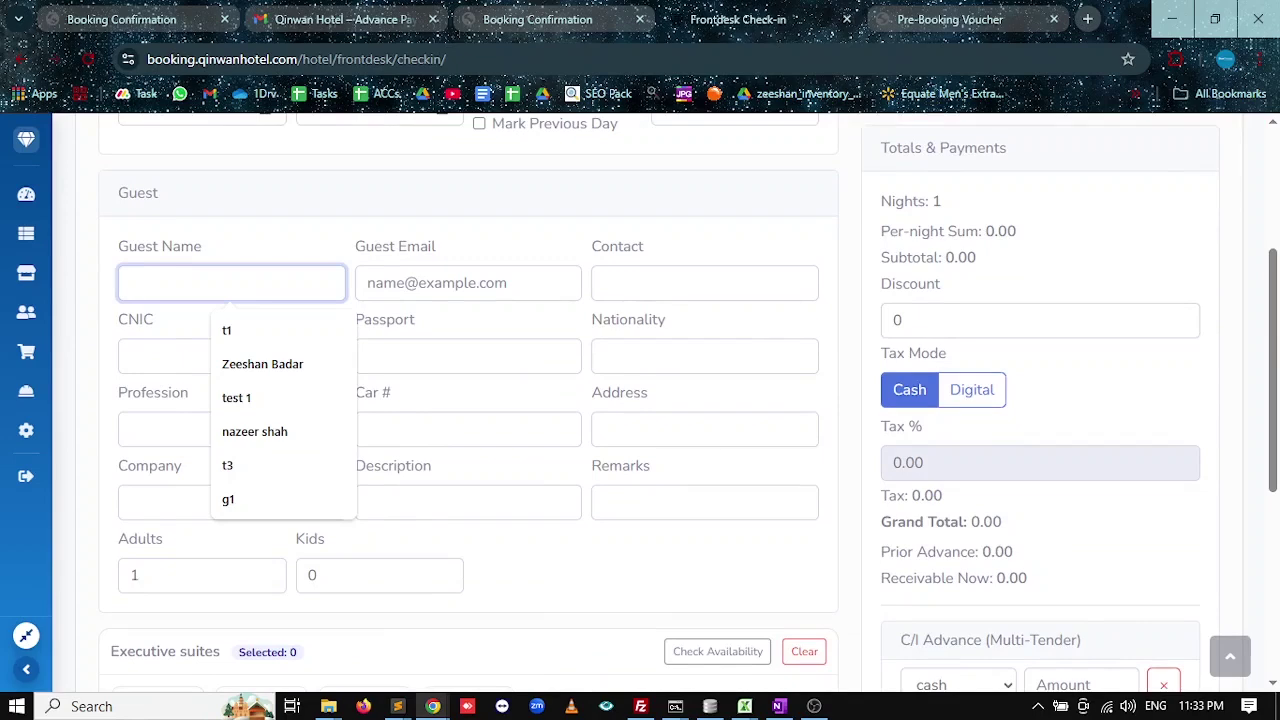
{"action": "key", "text": "Tab"}
{"action": "key", "text": "Tab"}
{"action": "key", "text": "Tab"}
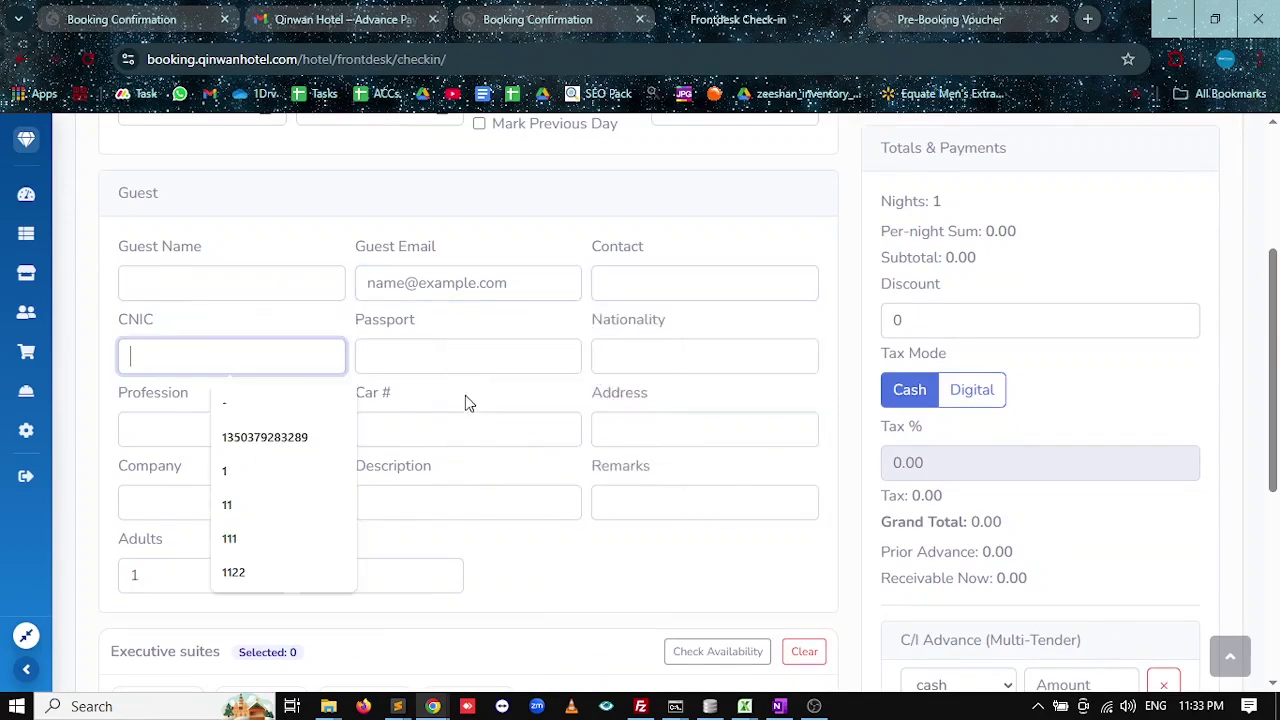
{"action": "scroll", "coordinate": [465, 395], "scroll_direction": "down", "scroll_amount": 1}
{"action": "scroll", "coordinate": [486, 463], "scroll_direction": "up", "scroll_amount": 4}
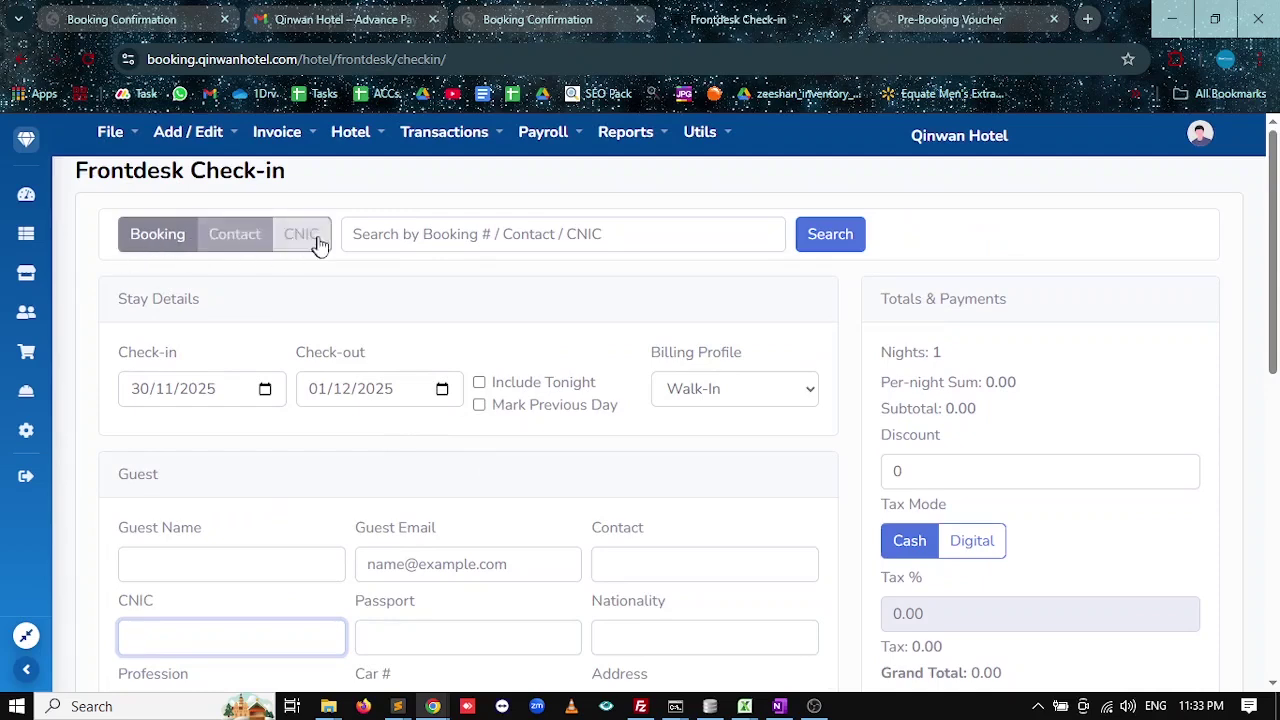
Search for booking number 2, chosen from previous entries.
{"action": "left_click", "coordinate": [355, 236]}
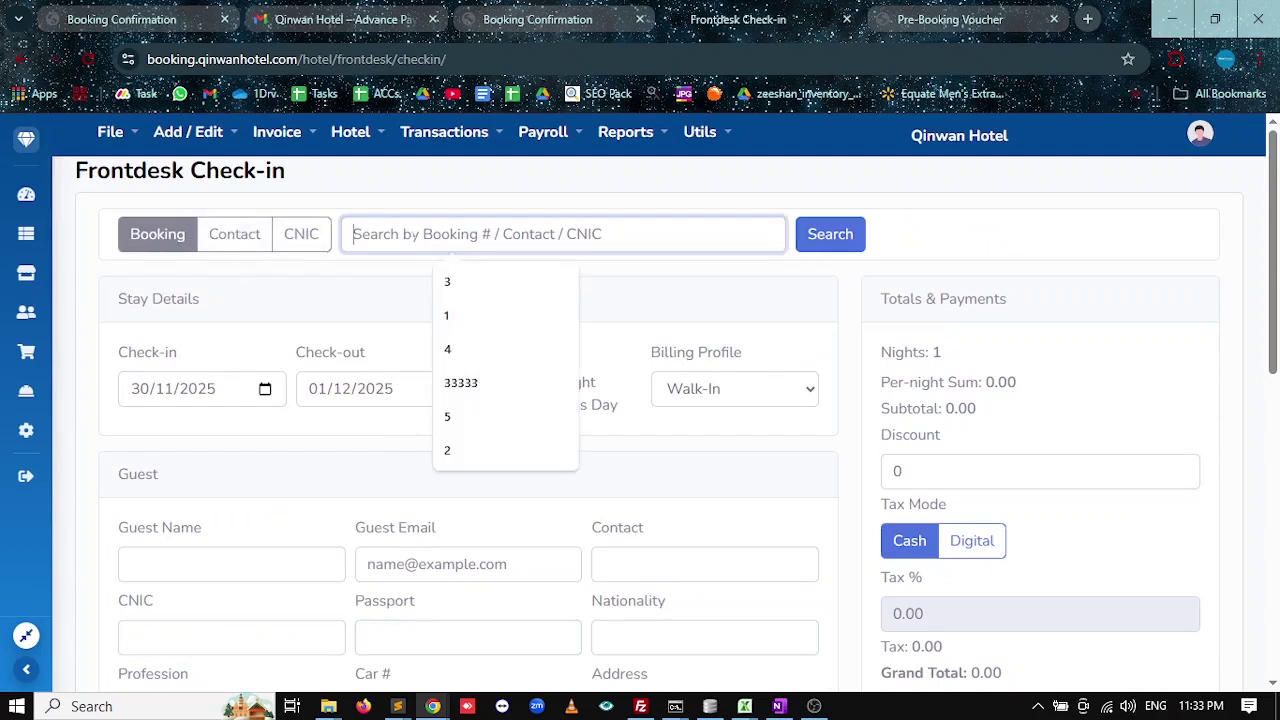
{"action": "left_click", "coordinate": [447, 450]}
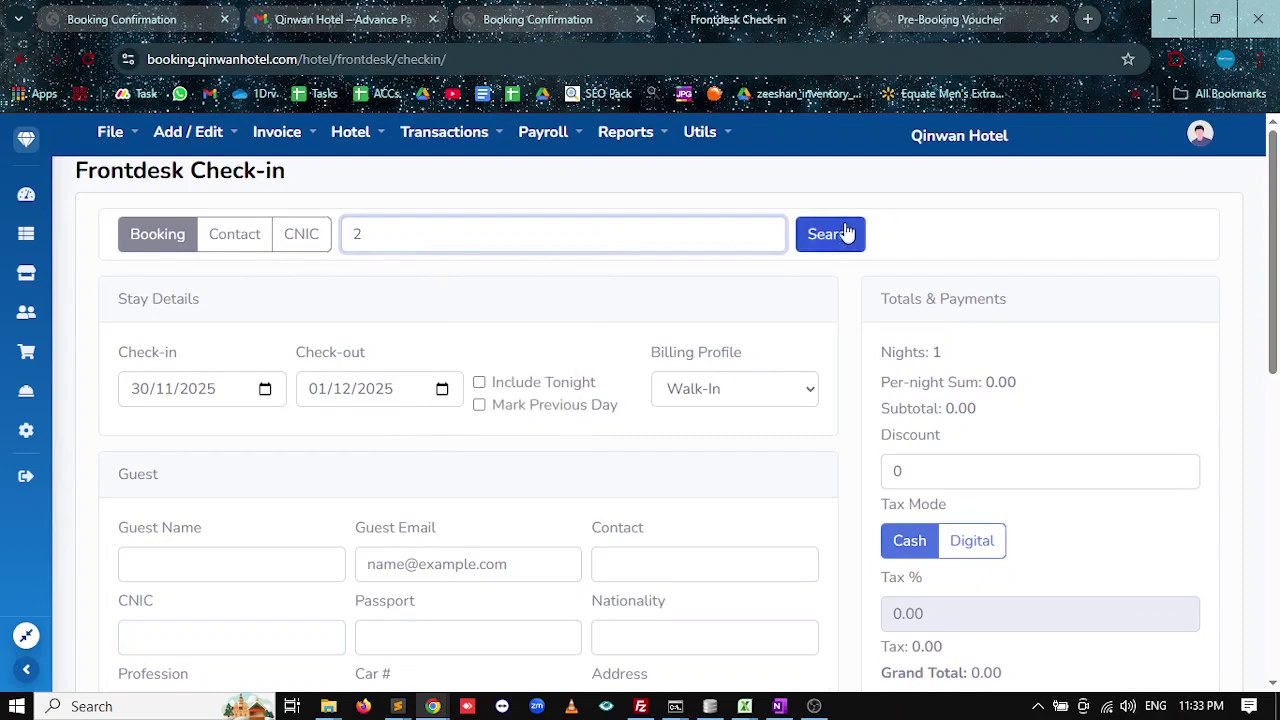
{"action": "left_click", "coordinate": [849, 234]}
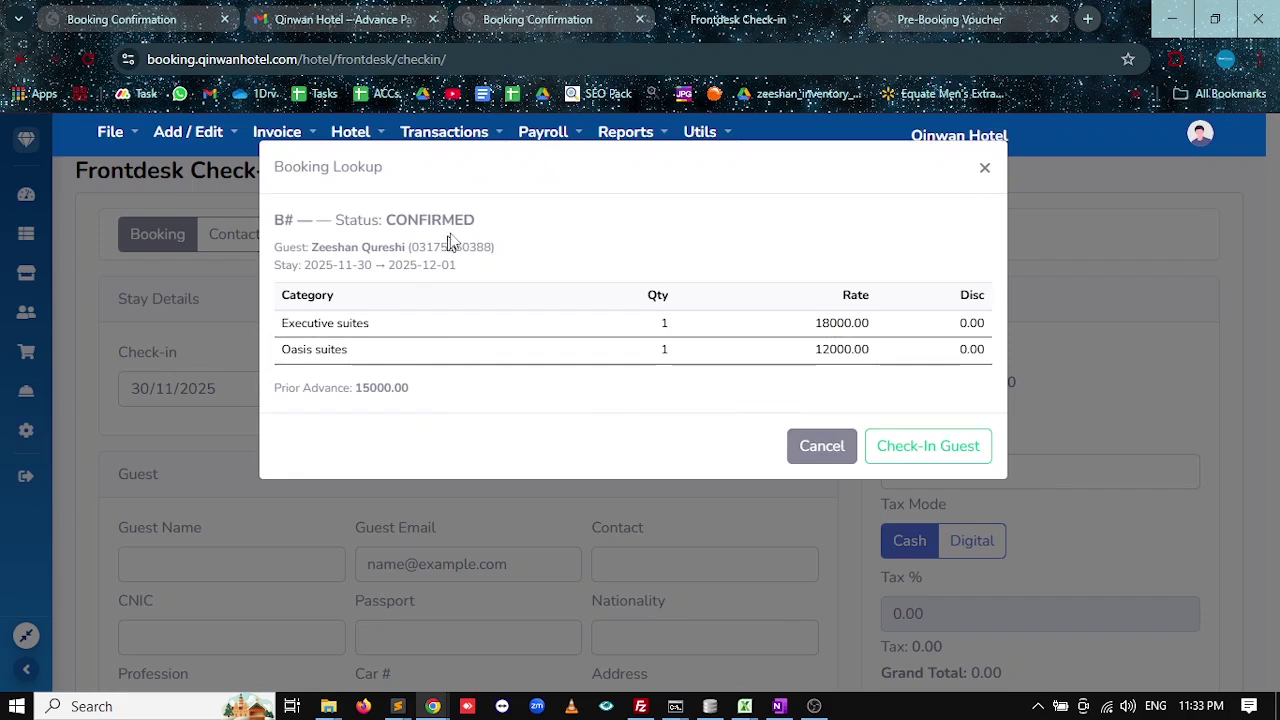
Note booking 2's confirmed status and 15000.00 prior advance, then check in the guest from it.
{"action": "left_click_drag", "start_coordinate": [468, 220], "coordinate": [336, 221]}
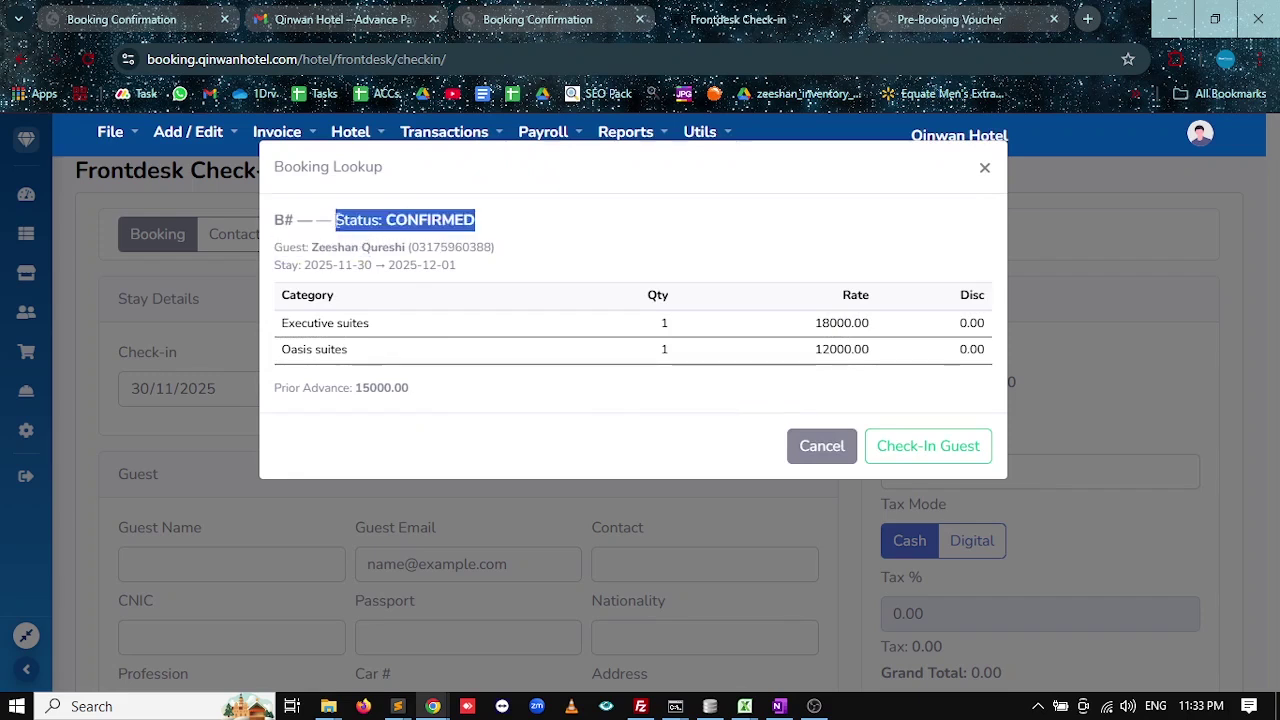
{"action": "left_click_drag", "start_coordinate": [410, 393], "coordinate": [355, 389]}
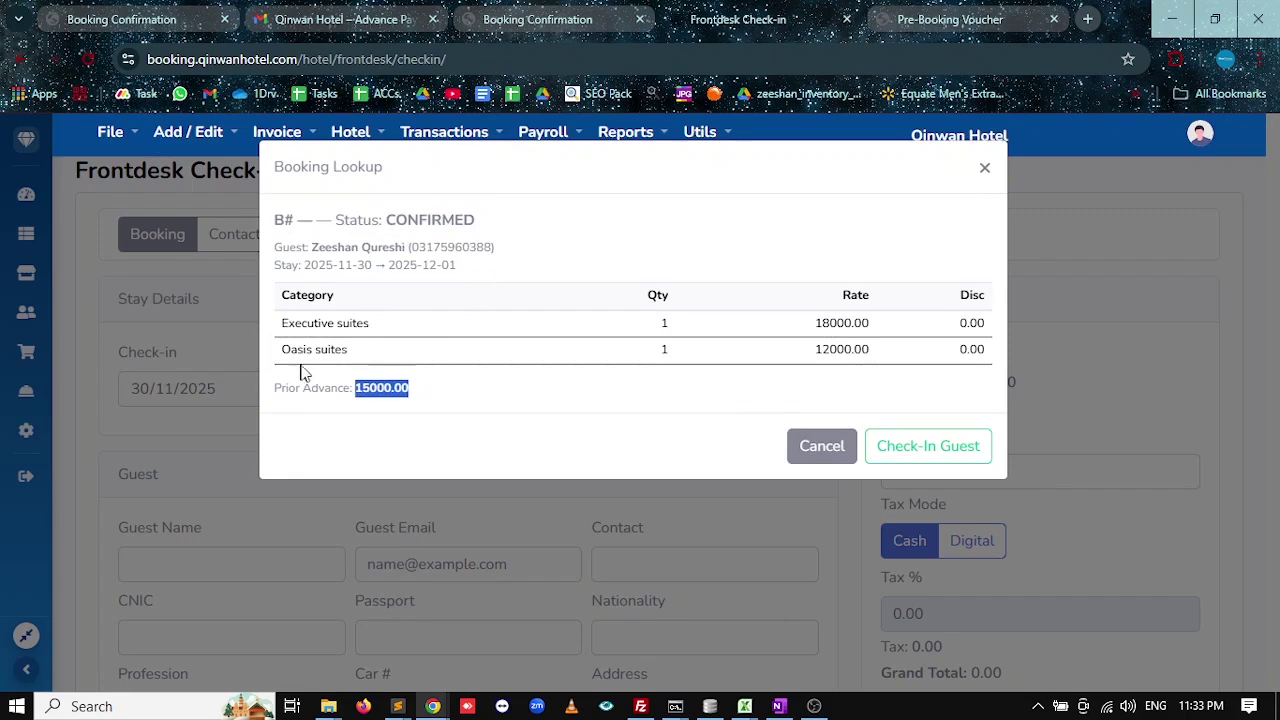
{"action": "left_click", "coordinate": [937, 446]}
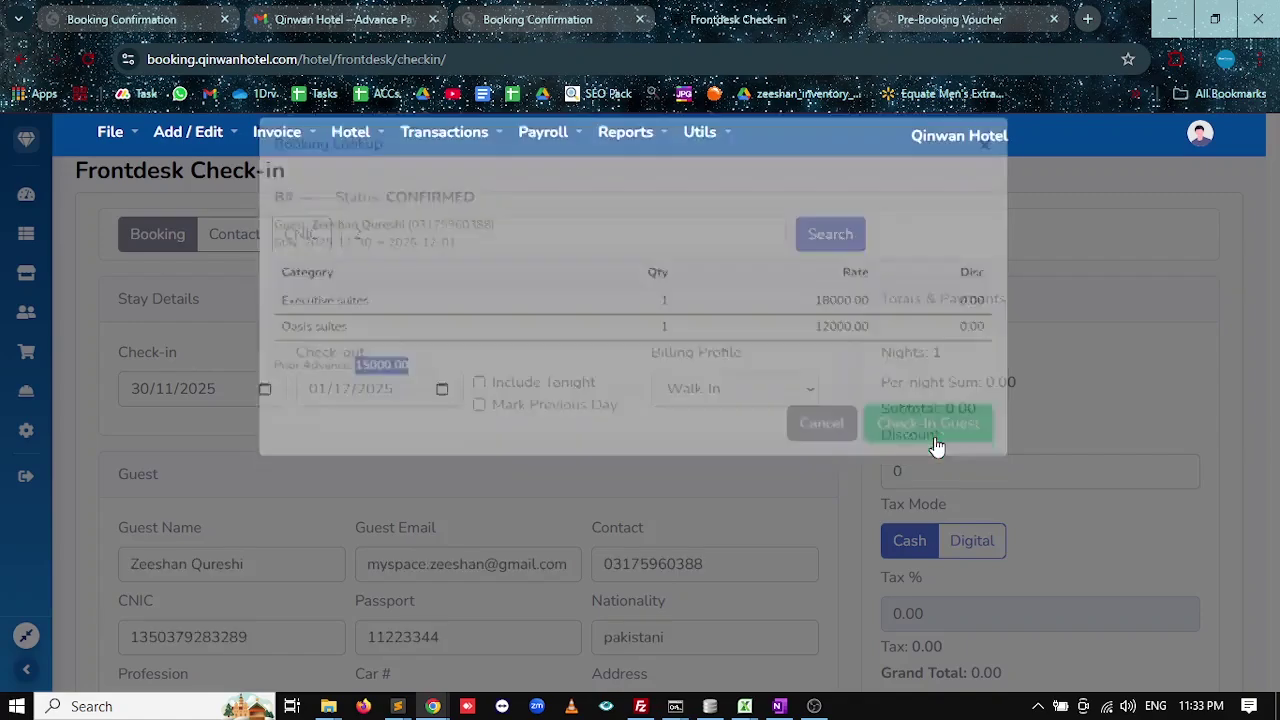
{"action": "scroll", "coordinate": [571, 451], "scroll_direction": "down", "scroll_amount": 4}
{"action": "scroll", "coordinate": [497, 316], "scroll_direction": "up", "scroll_amount": 3}
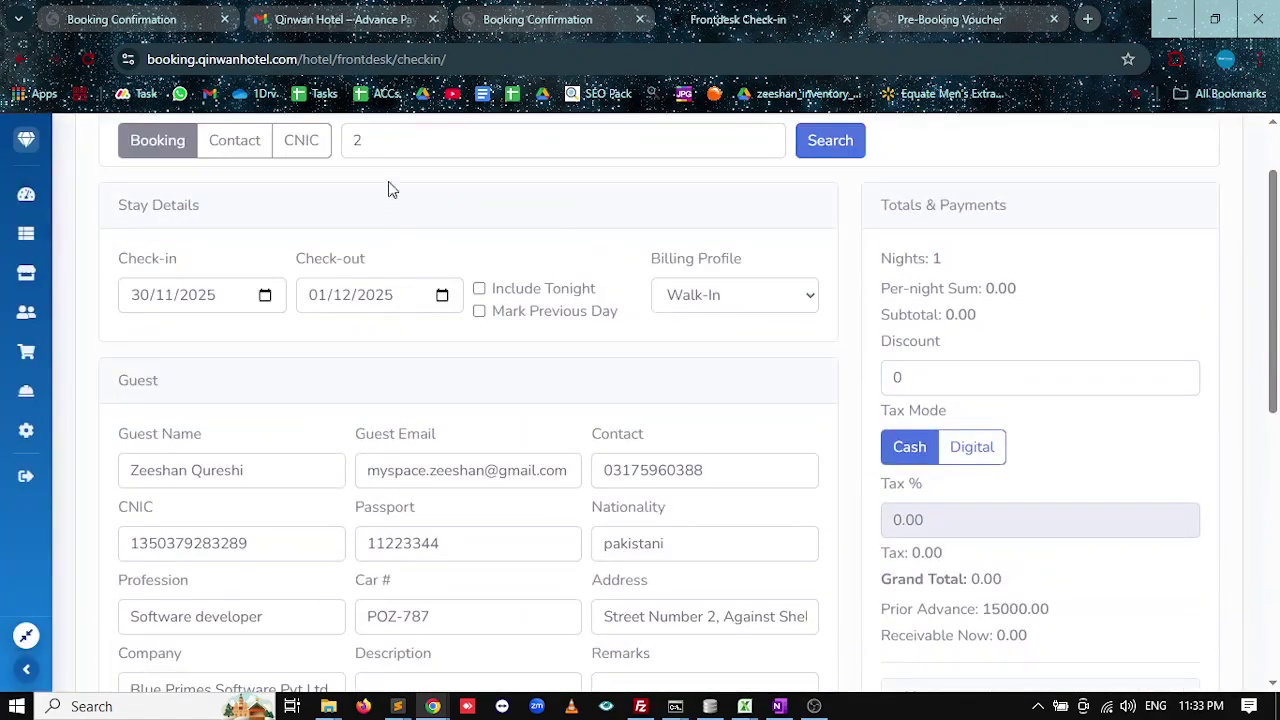
{"action": "double_click", "coordinate": [357, 141]}
{"action": "scroll", "coordinate": [286, 249], "scroll_direction": "up", "scroll_amount": 1}
{"action": "scroll", "coordinate": [376, 366], "scroll_direction": "down", "scroll_amount": 1}
{"action": "scroll", "coordinate": [376, 366], "scroll_direction": "down", "scroll_amount": 1}
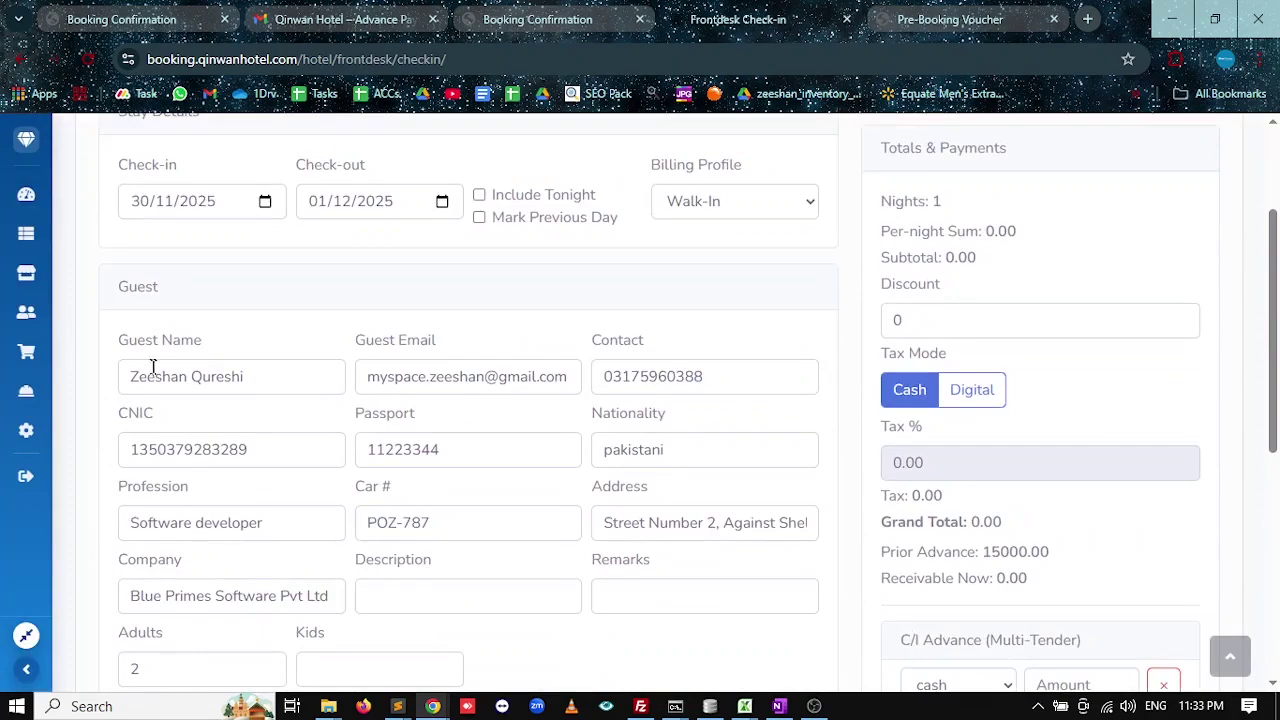
{"action": "scroll", "coordinate": [170, 380], "scroll_direction": "up", "scroll_amount": 2}
{"action": "scroll", "coordinate": [200, 334], "scroll_direction": "down", "scroll_amount": 3}
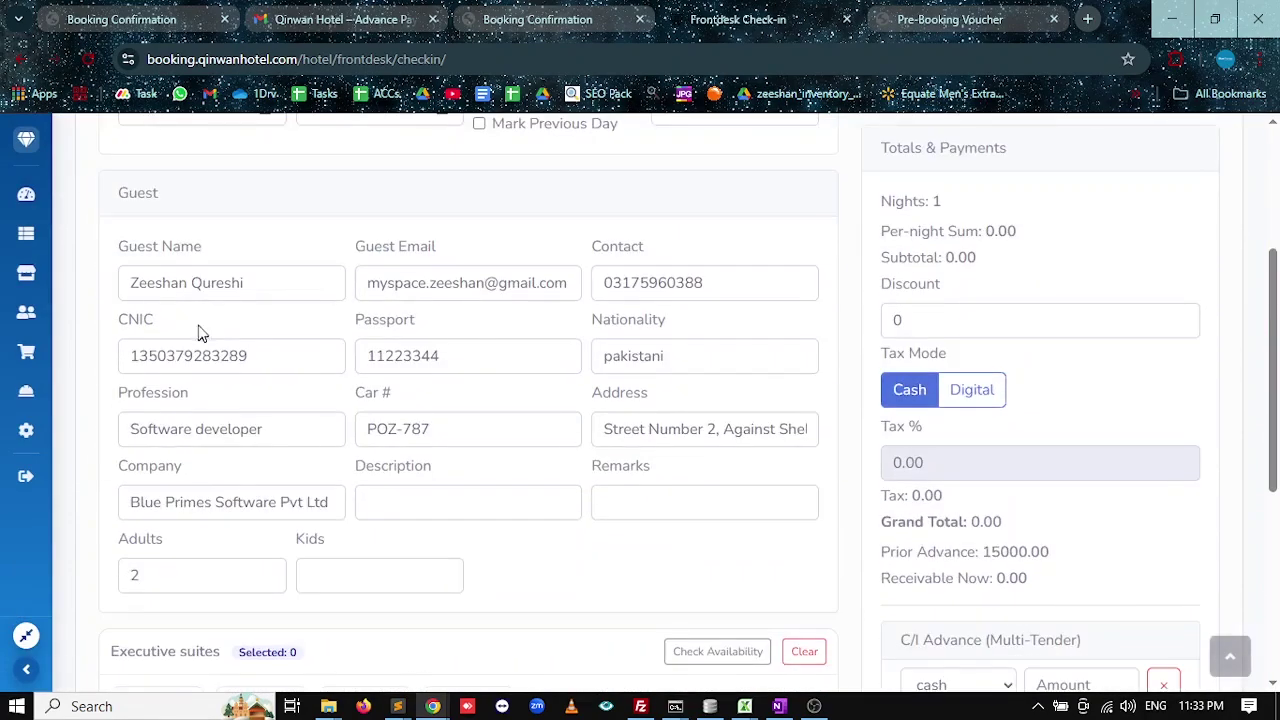
{"action": "scroll", "coordinate": [200, 334], "scroll_direction": "up", "scroll_amount": 2}
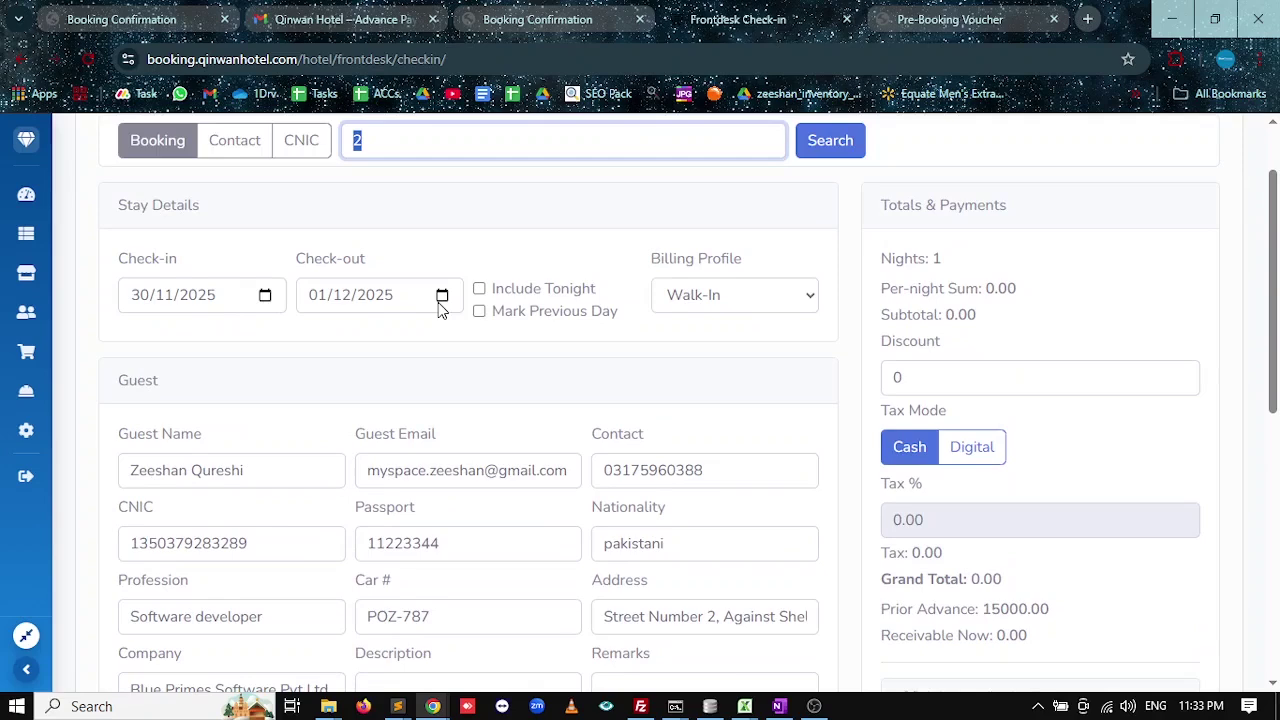
{"action": "scroll", "coordinate": [794, 266], "scroll_direction": "down", "scroll_amount": 1}
Keep the Billing Profile on Walk-In and review the filled check-in form.
{"action": "left_click", "coordinate": [785, 210]}
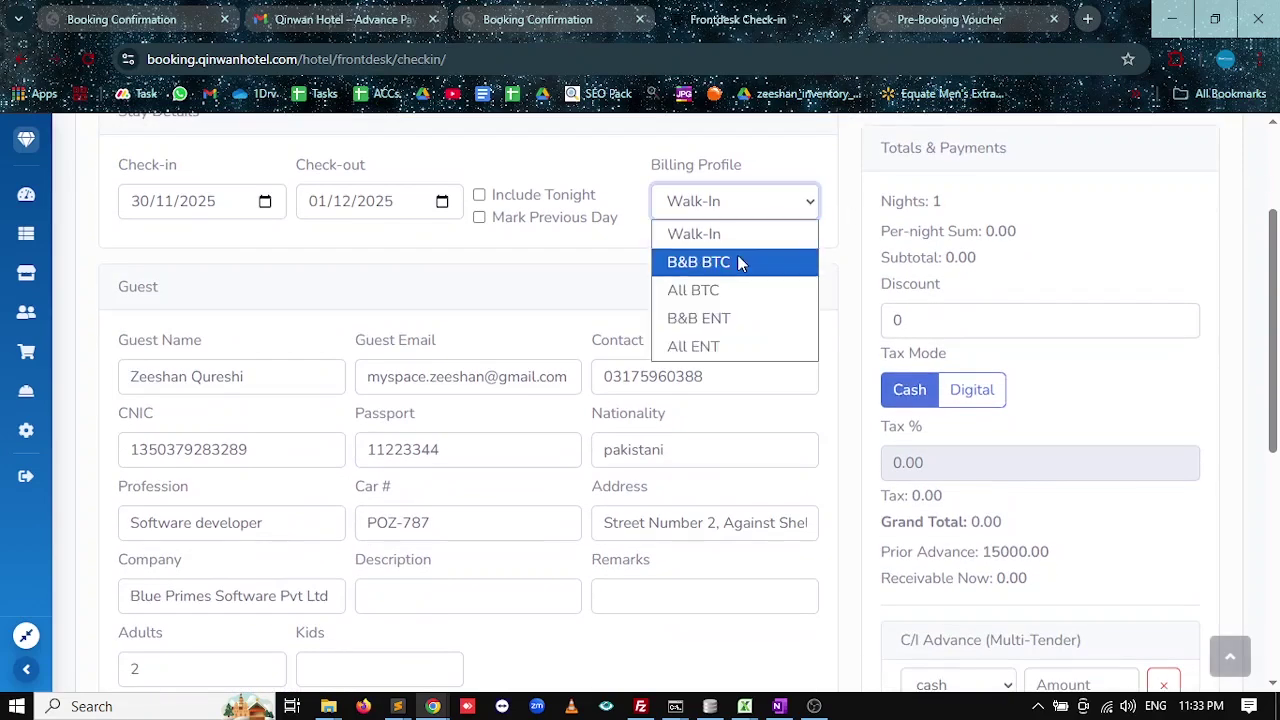
{"action": "left_click", "coordinate": [705, 186]}
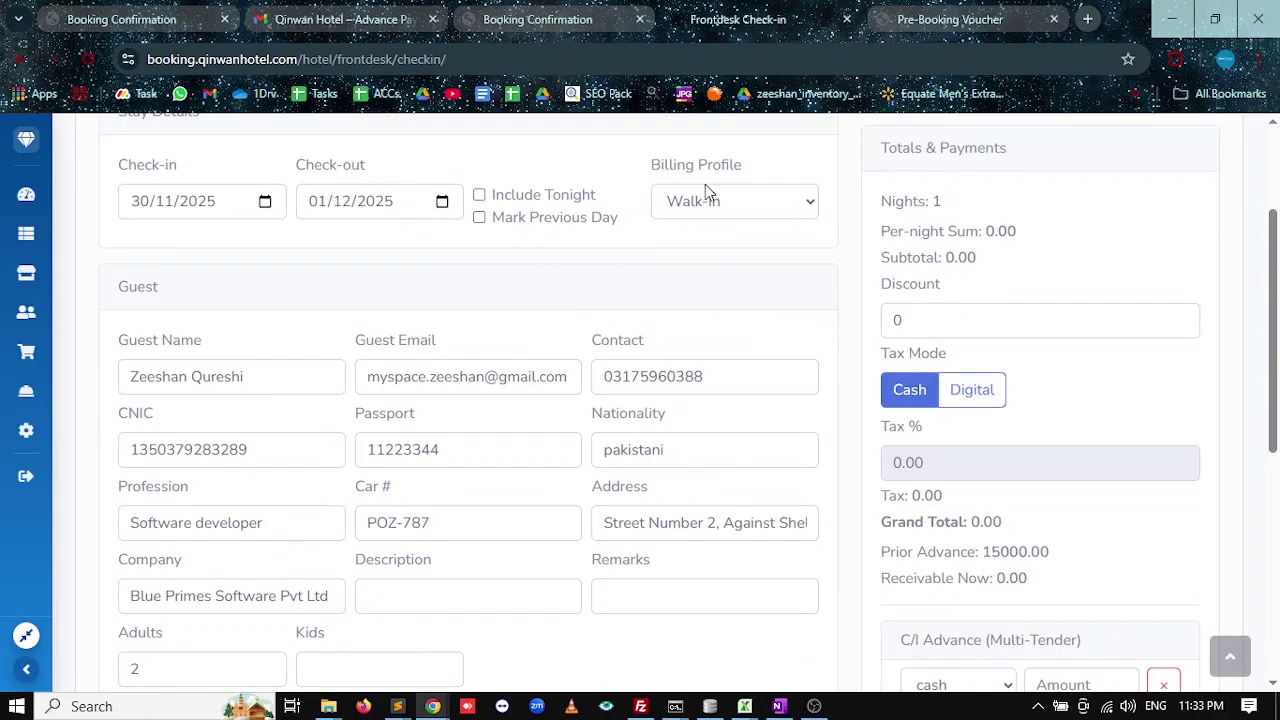
{"action": "scroll", "coordinate": [265, 340], "scroll_direction": "down", "scroll_amount": 2}
{"action": "scroll", "coordinate": [660, 237], "scroll_direction": "up", "scroll_amount": 4}
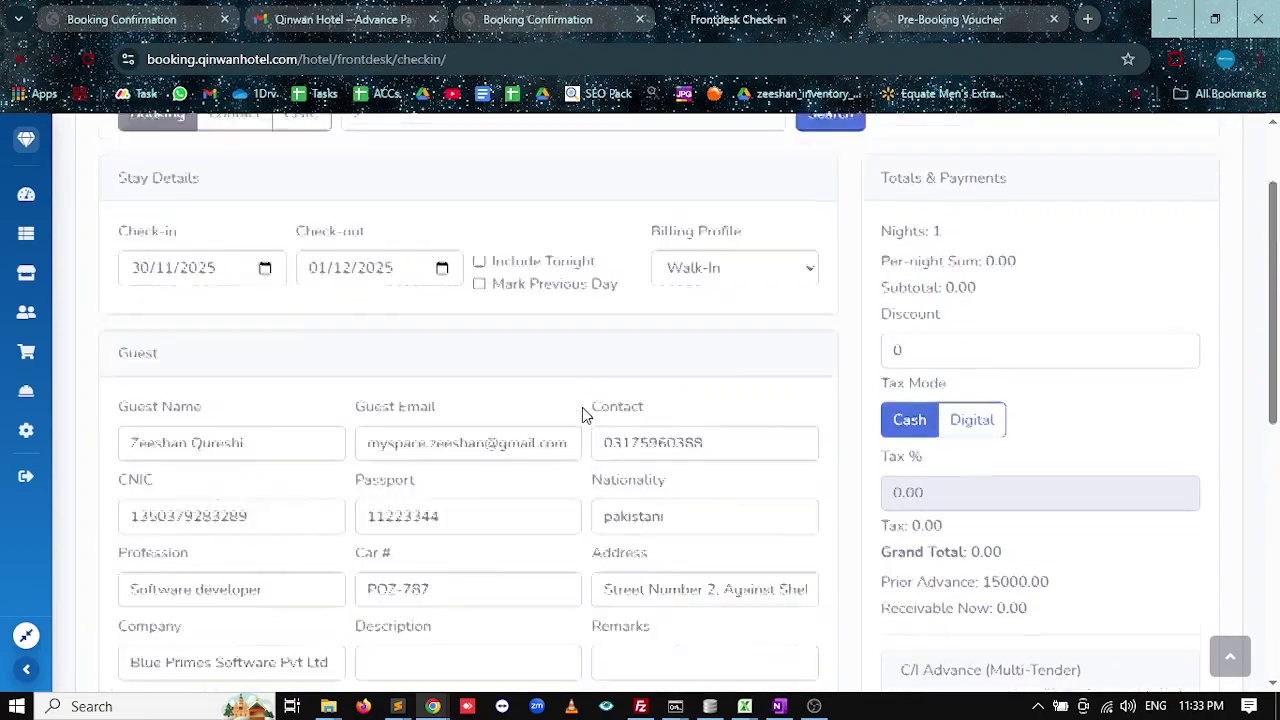
{"action": "scroll", "coordinate": [330, 378], "scroll_direction": "down", "scroll_amount": 4}
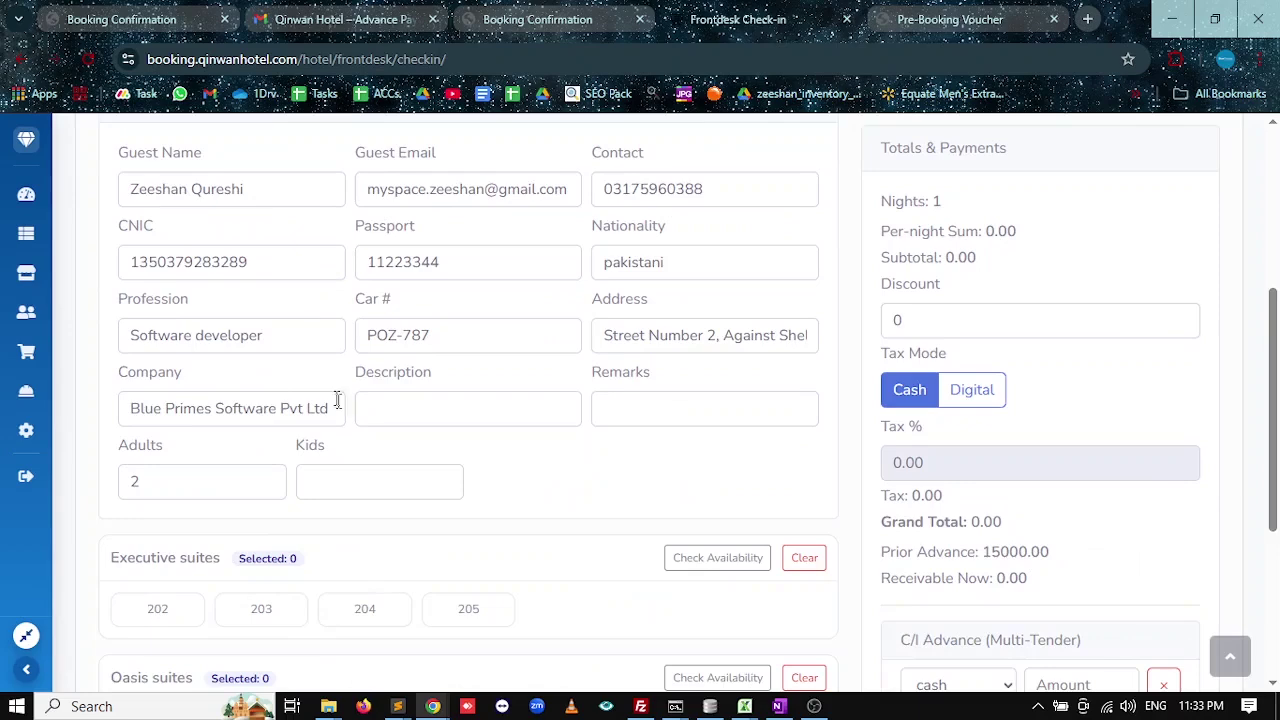
{"action": "scroll", "coordinate": [345, 420], "scroll_direction": "down", "scroll_amount": 3}
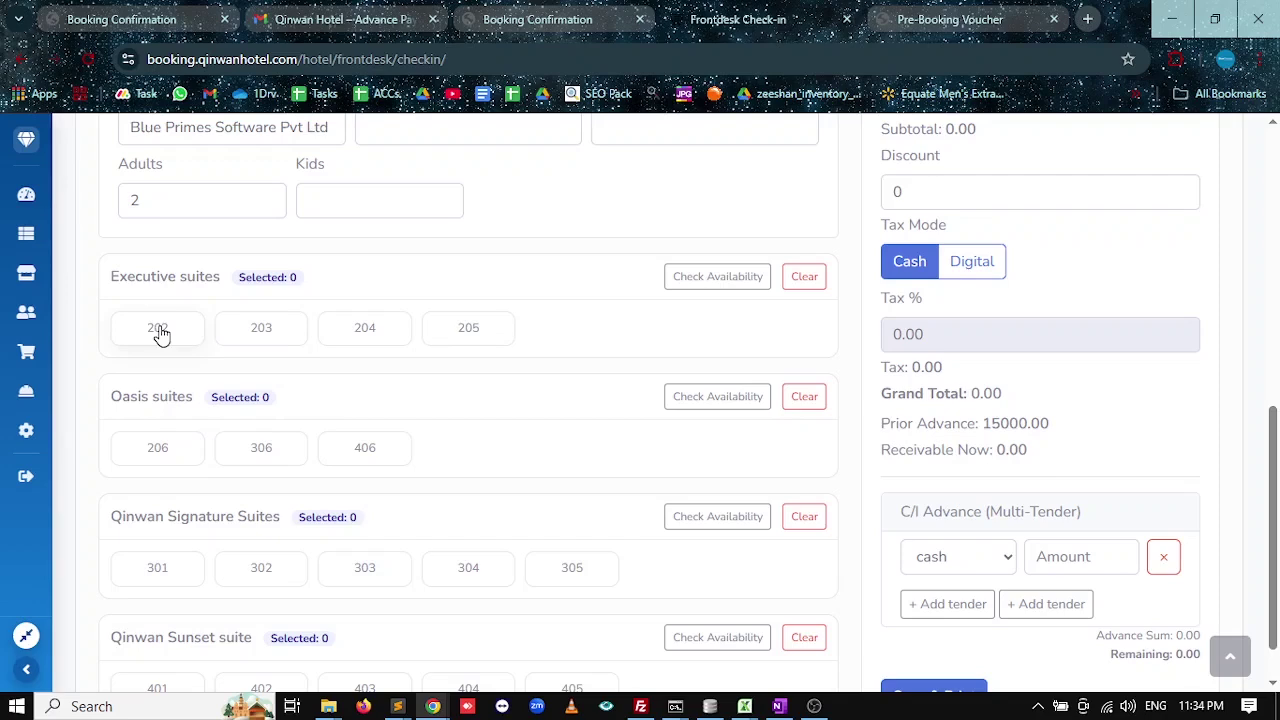
Assign rooms 202 and 206 to booking #2 and enter a 5000 cash advance.
{"action": "left_click", "coordinate": [160, 333]}
{"action": "left_click", "coordinate": [167, 450]}
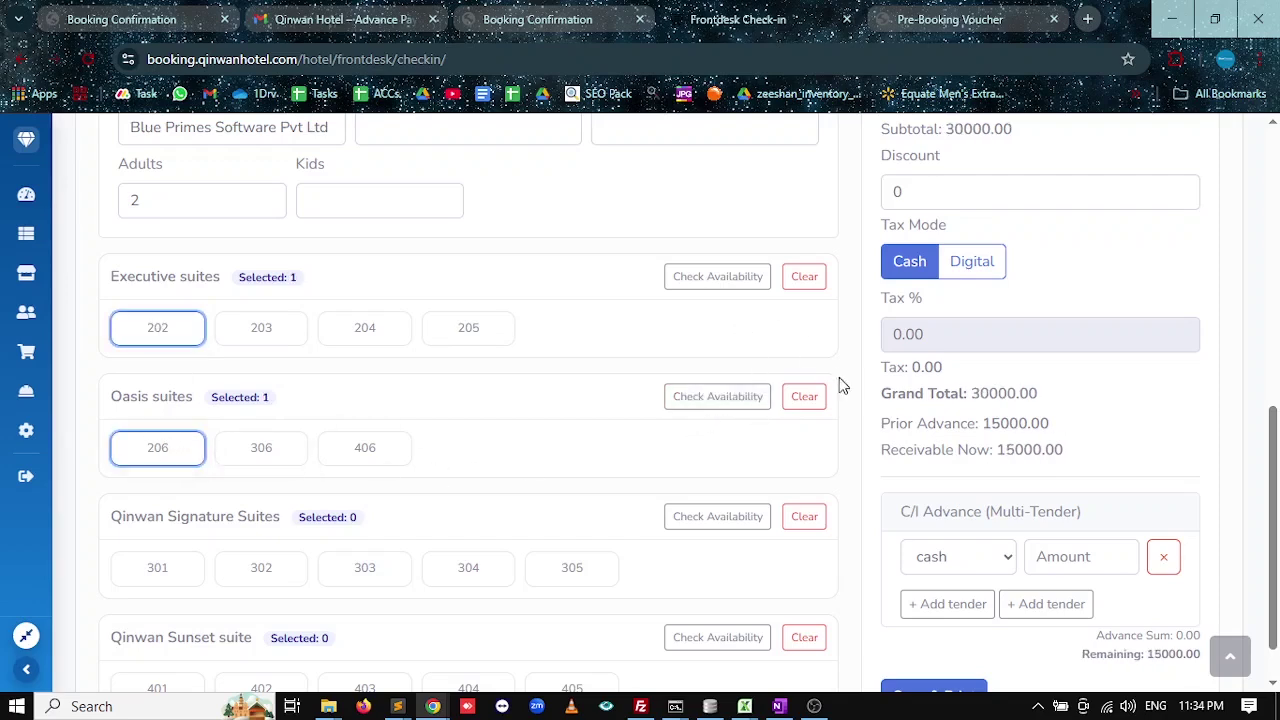
{"action": "scroll", "coordinate": [869, 477], "scroll_direction": "up", "scroll_amount": 3}
{"action": "scroll", "coordinate": [943, 331], "scroll_direction": "down", "scroll_amount": 4}
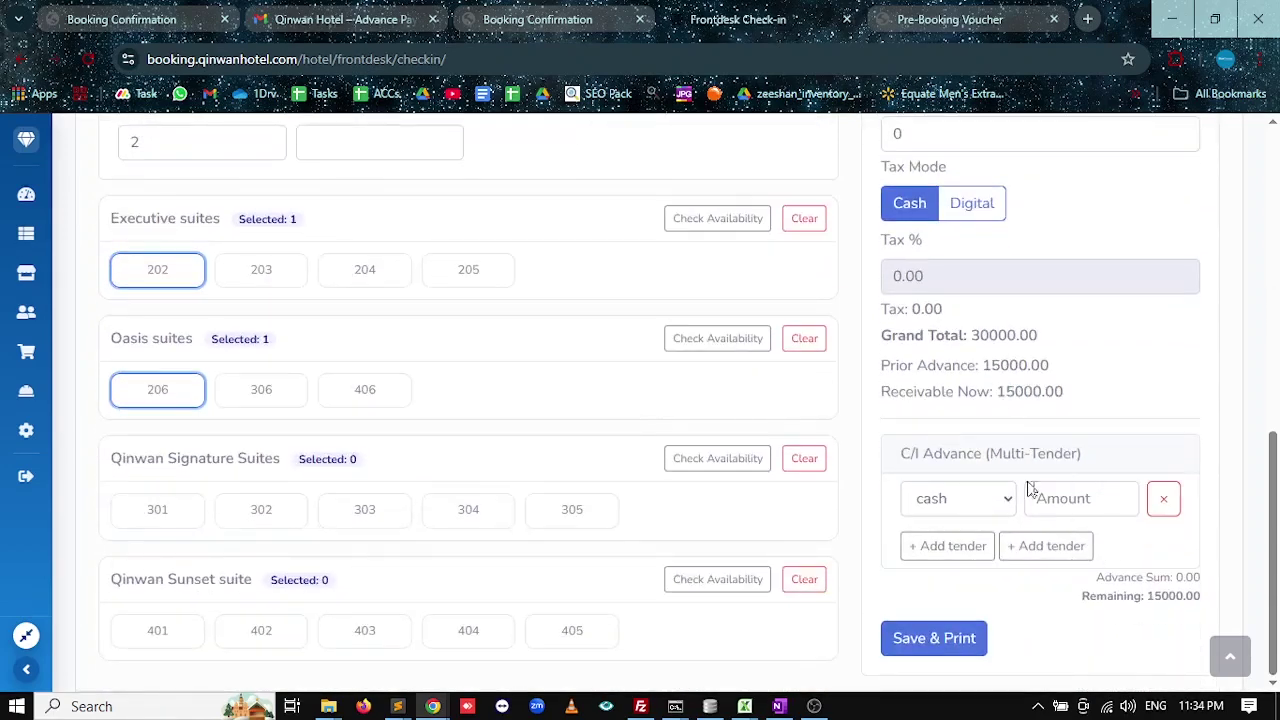
{"action": "left_click", "coordinate": [1070, 498]}
{"action": "type", "text": "15000"}
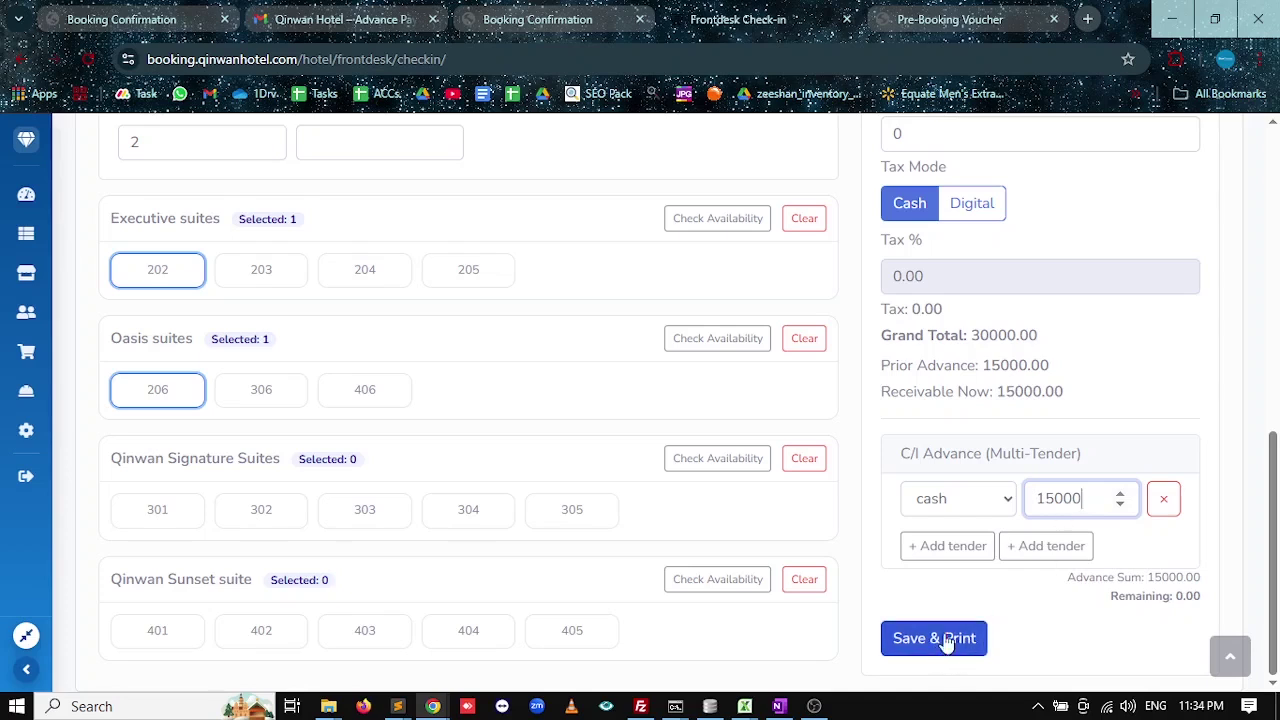
{"action": "left_click_drag", "start_coordinate": [1084, 498], "coordinate": [1038, 497]}
{"action": "type", "text": "5000"}
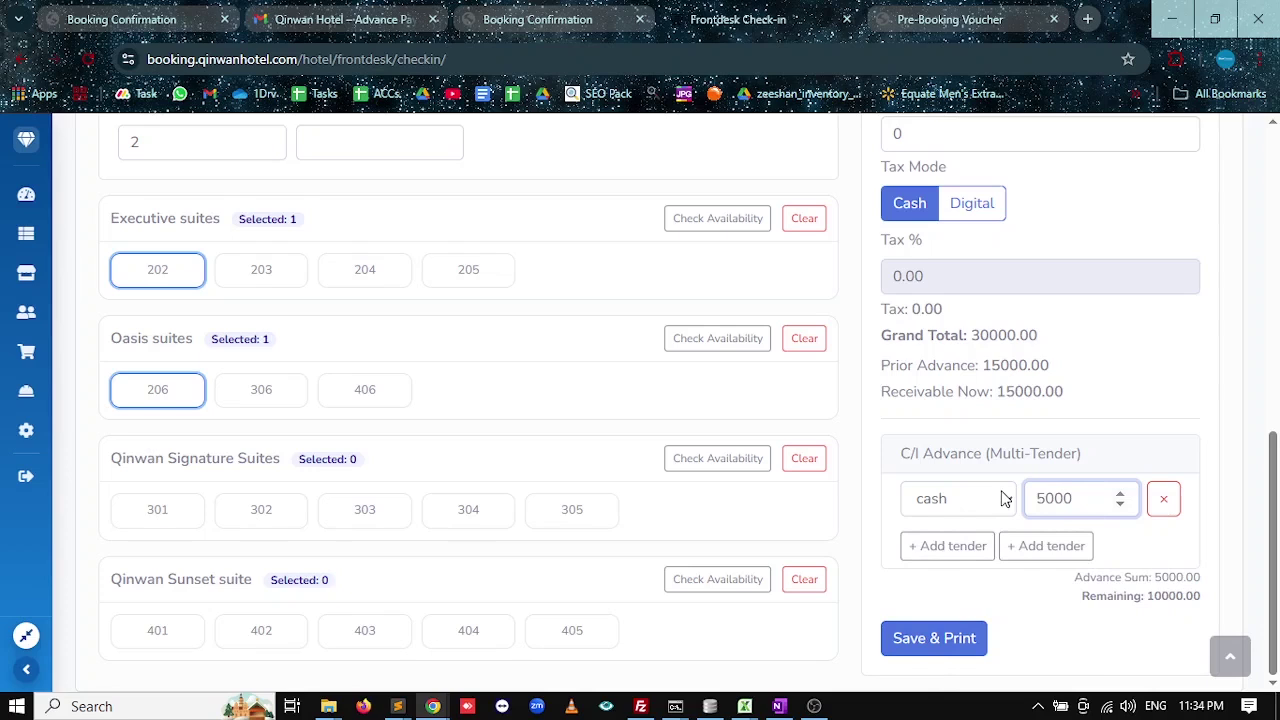
Add a 10000 meezan tender, save and print the check-in, and return to the board.
{"action": "left_click", "coordinate": [946, 546]}
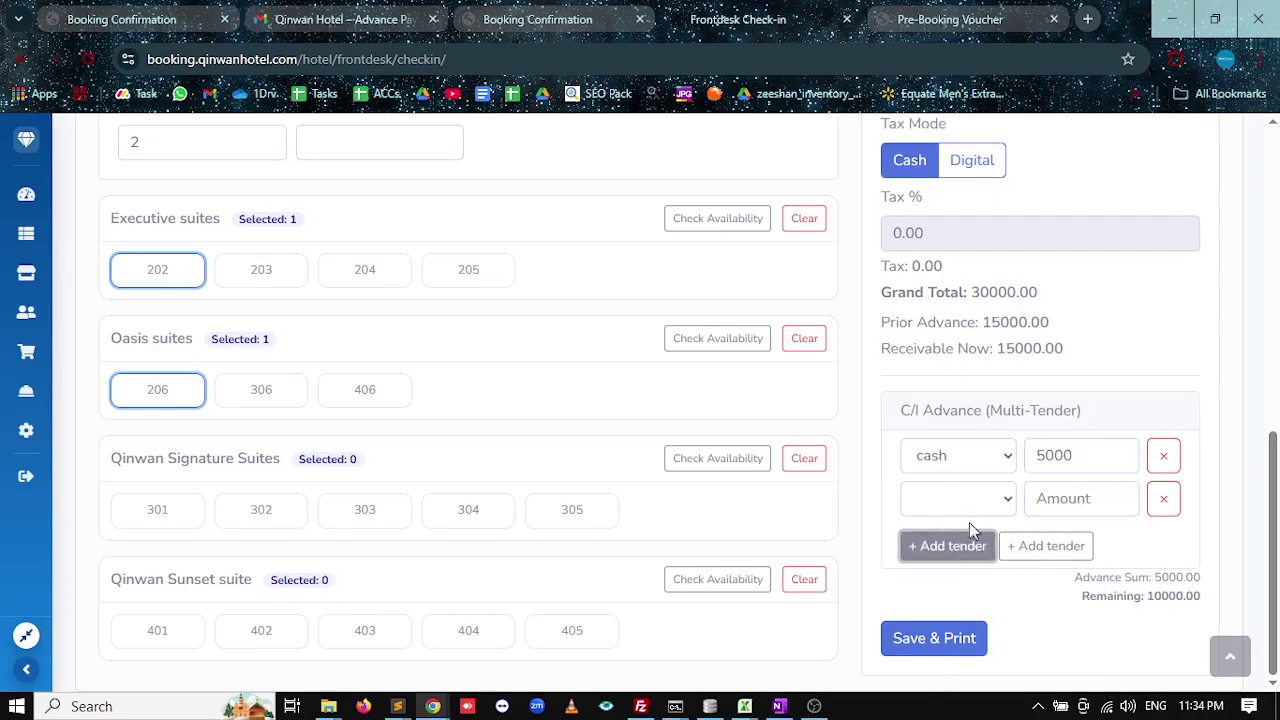
{"action": "left_click", "coordinate": [957, 498]}
{"action": "left_click", "coordinate": [950, 556]}
{"action": "left_click", "coordinate": [1050, 505]}
{"action": "type", "text": "1"}
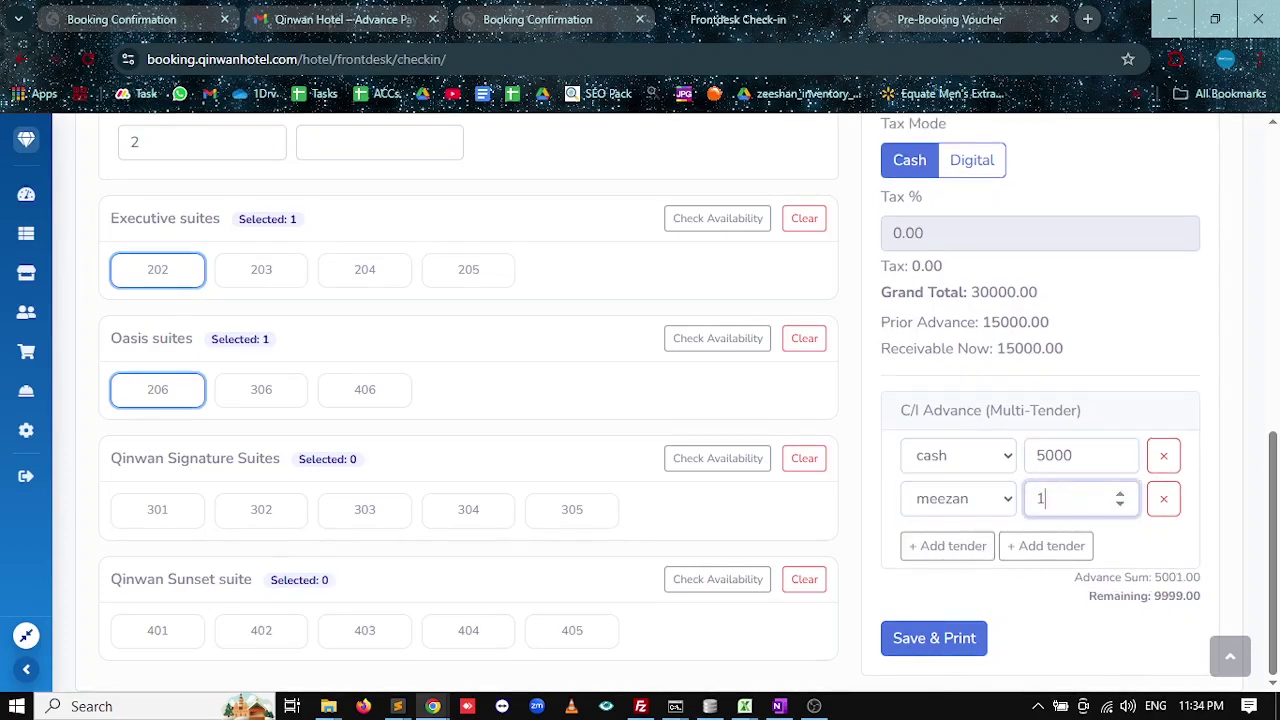
{"action": "type", "text": "0000"}
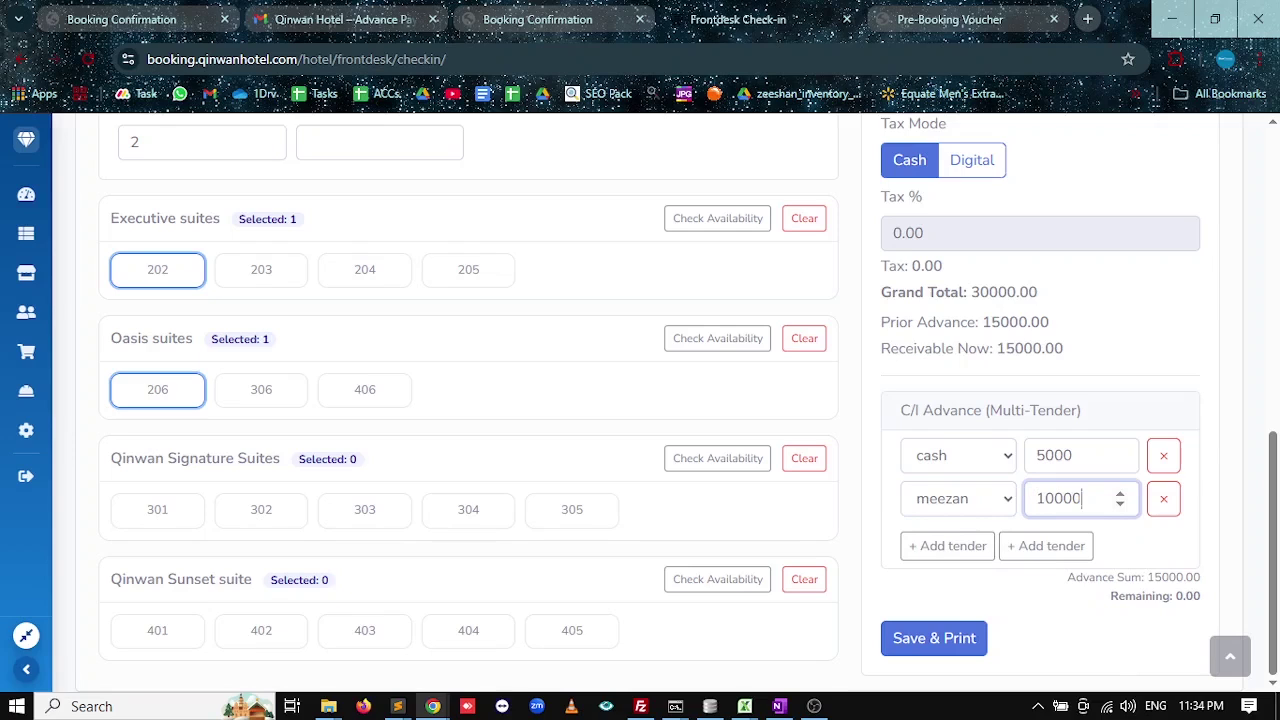
{"action": "left_click", "coordinate": [918, 630]}
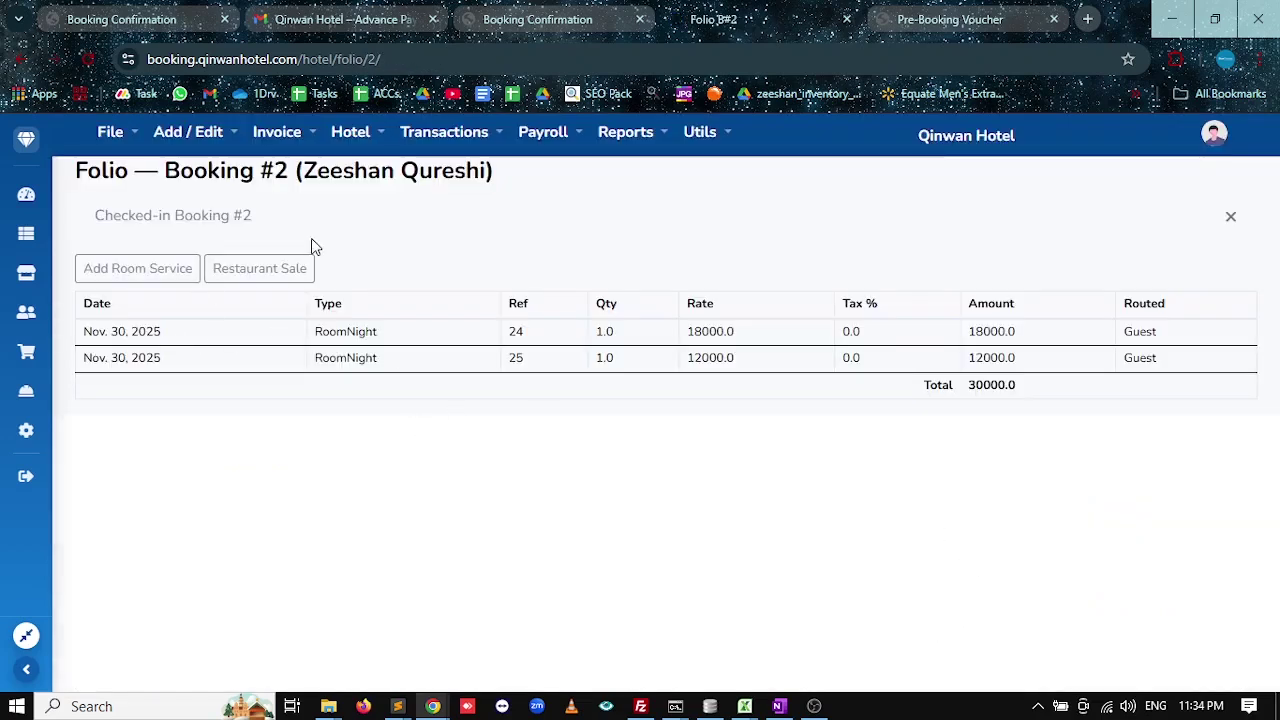
{"action": "left_click", "coordinate": [26, 194]}
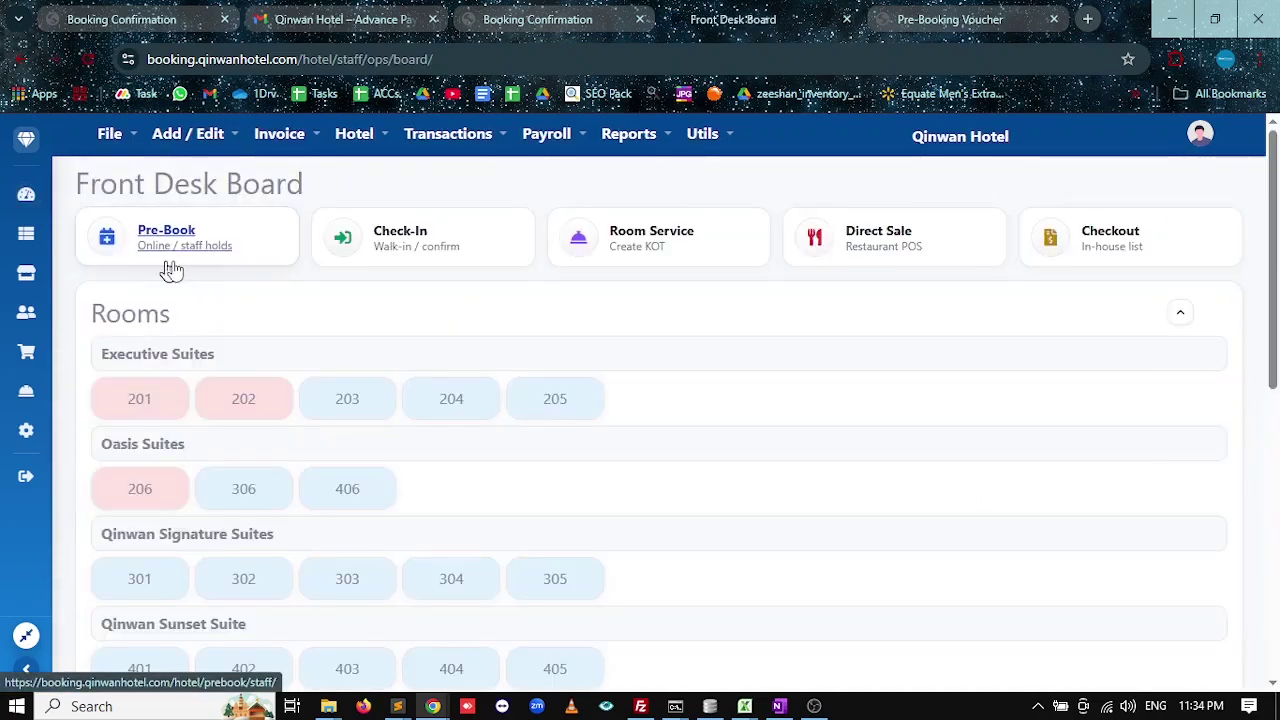
Print room 202's check-in registration PDF for booking #2 and review it.
{"action": "left_click", "coordinate": [224, 398]}
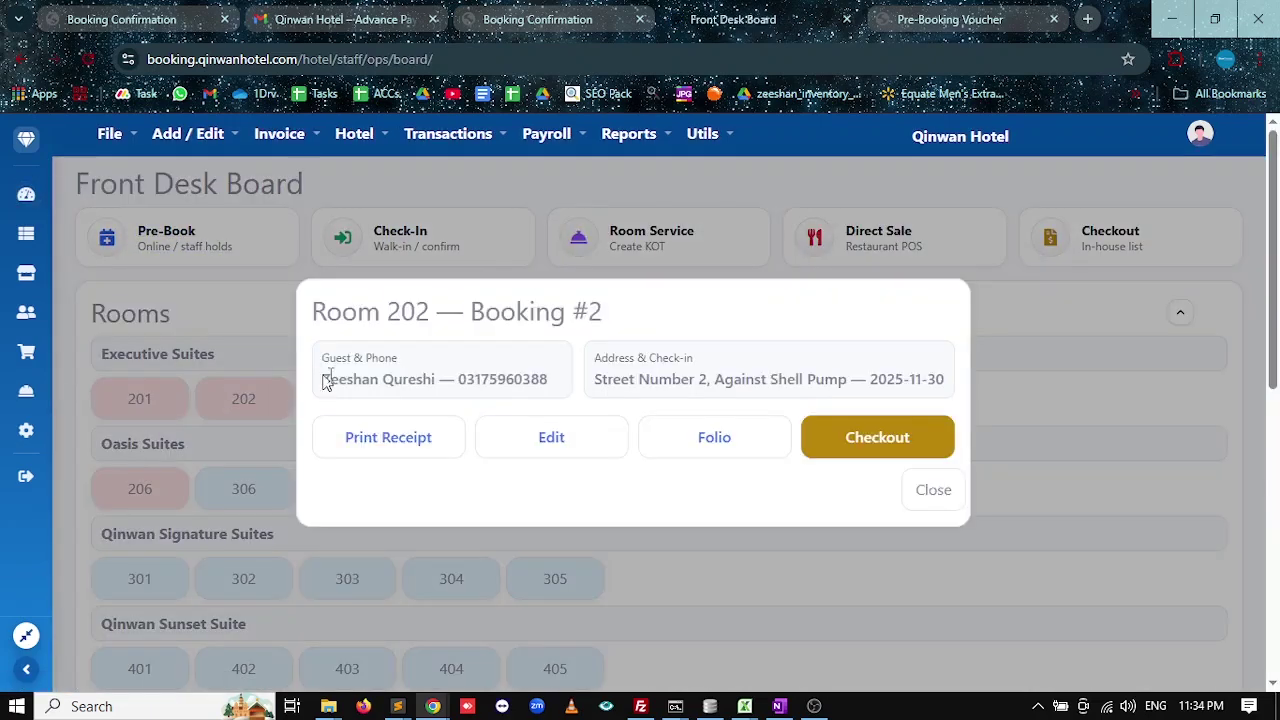
{"action": "left_click", "coordinate": [388, 437]}
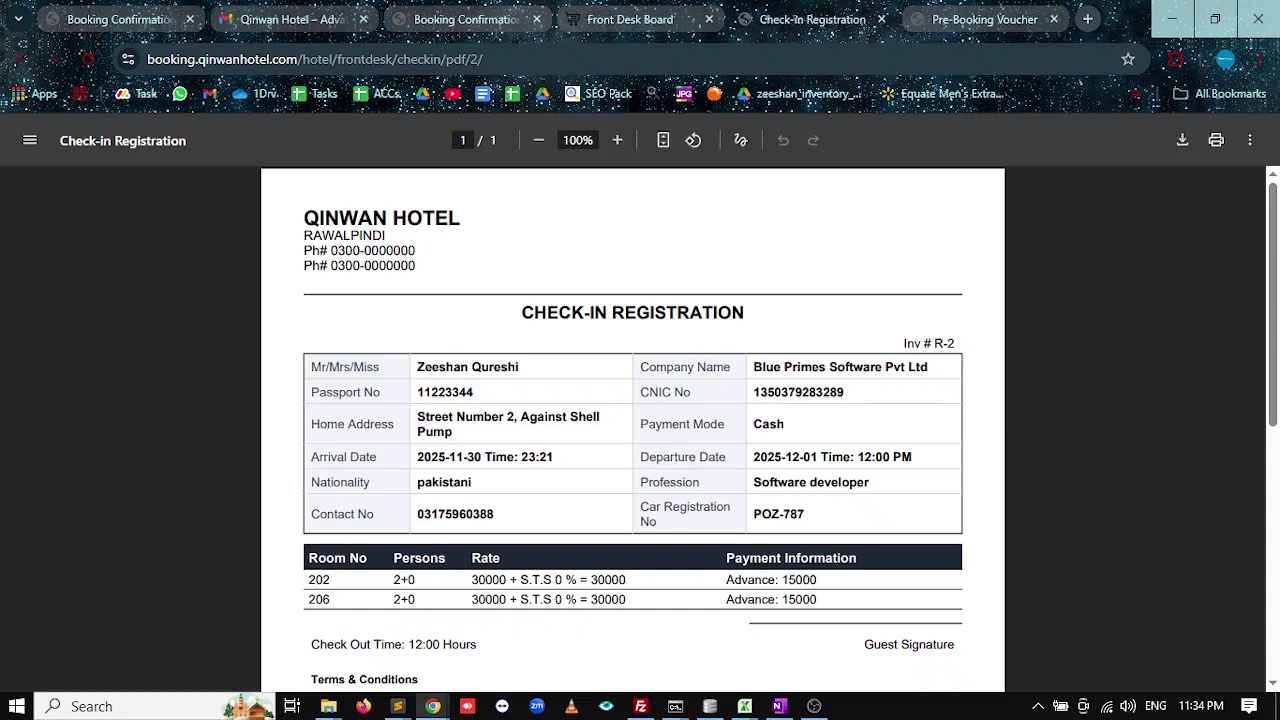
{"action": "scroll", "coordinate": [691, 420], "scroll_direction": "down", "scroll_amount": 3}
{"action": "scroll", "coordinate": [561, 436], "scroll_direction": "up", "scroll_amount": 3}
Return to the Front Desk Board, close room 202's booking details, and open Utils.
{"action": "left_click", "coordinate": [626, 19]}
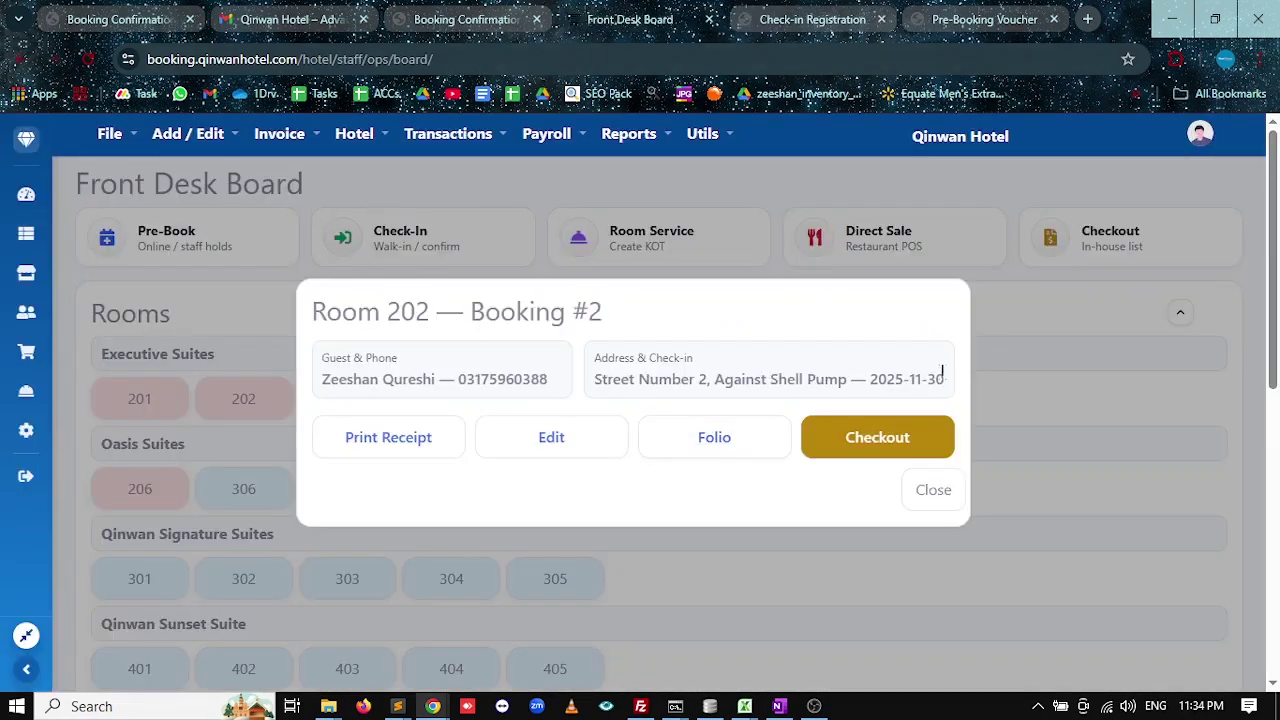
{"action": "left_click", "coordinate": [933, 505]}
{"action": "left_click", "coordinate": [703, 133]}
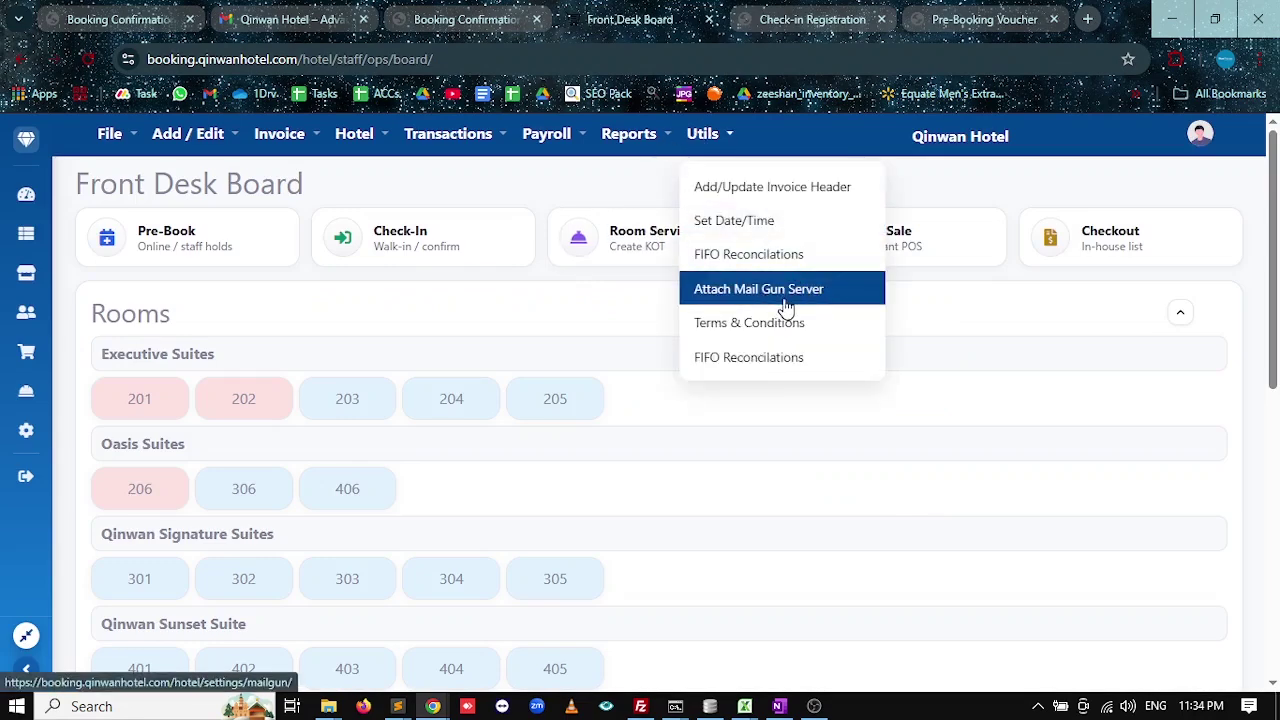
Review the Hotel Check-in terms on the Terms & Conditions page, then open a new browser tab.
{"action": "left_click", "coordinate": [748, 323]}
{"action": "scroll", "coordinate": [103, 515], "scroll_direction": "down", "scroll_amount": 5}
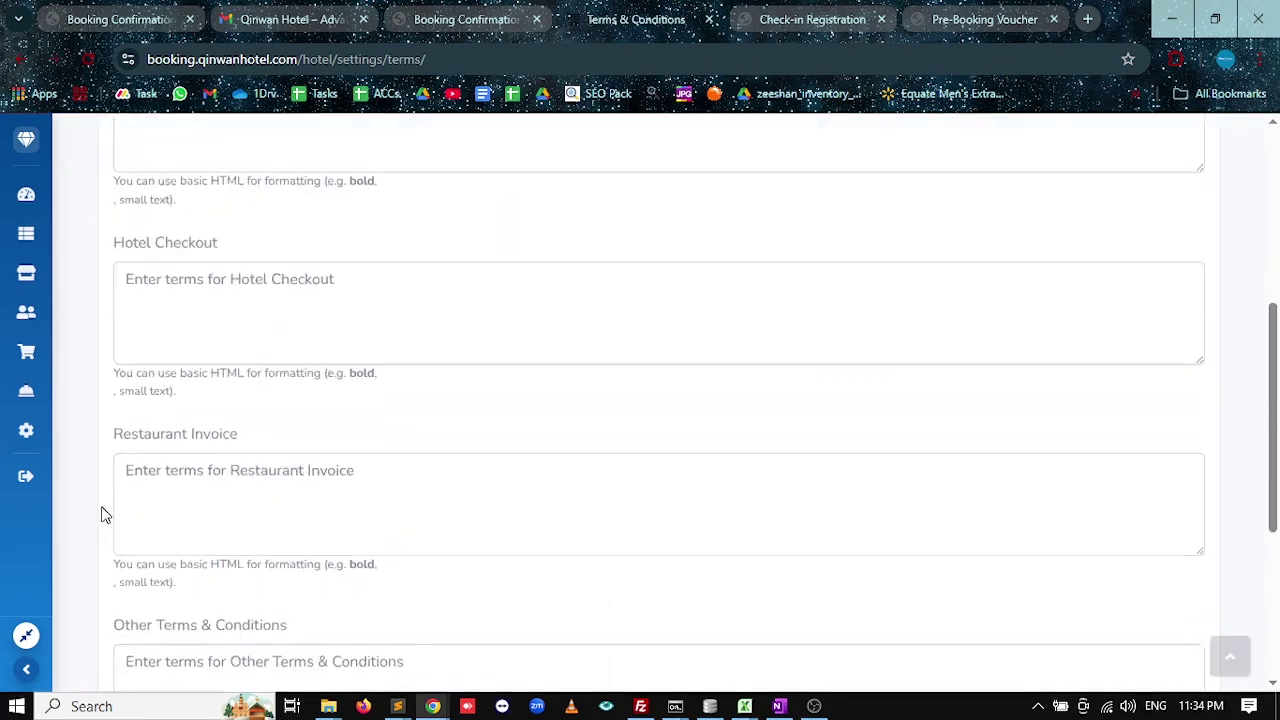
{"action": "scroll", "coordinate": [103, 515], "scroll_direction": "down", "scroll_amount": 4}
{"action": "scroll", "coordinate": [114, 443], "scroll_direction": "up", "scroll_amount": 4}
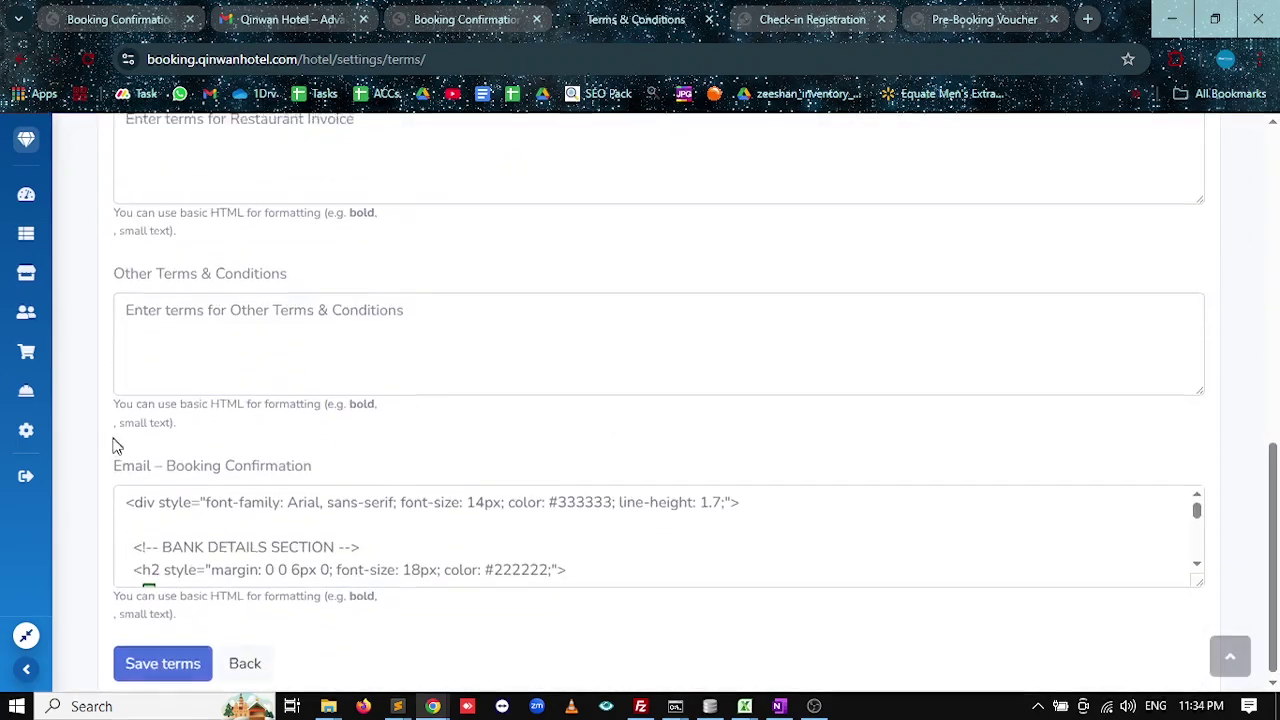
{"action": "scroll", "coordinate": [209, 443], "scroll_direction": "up", "scroll_amount": 3}
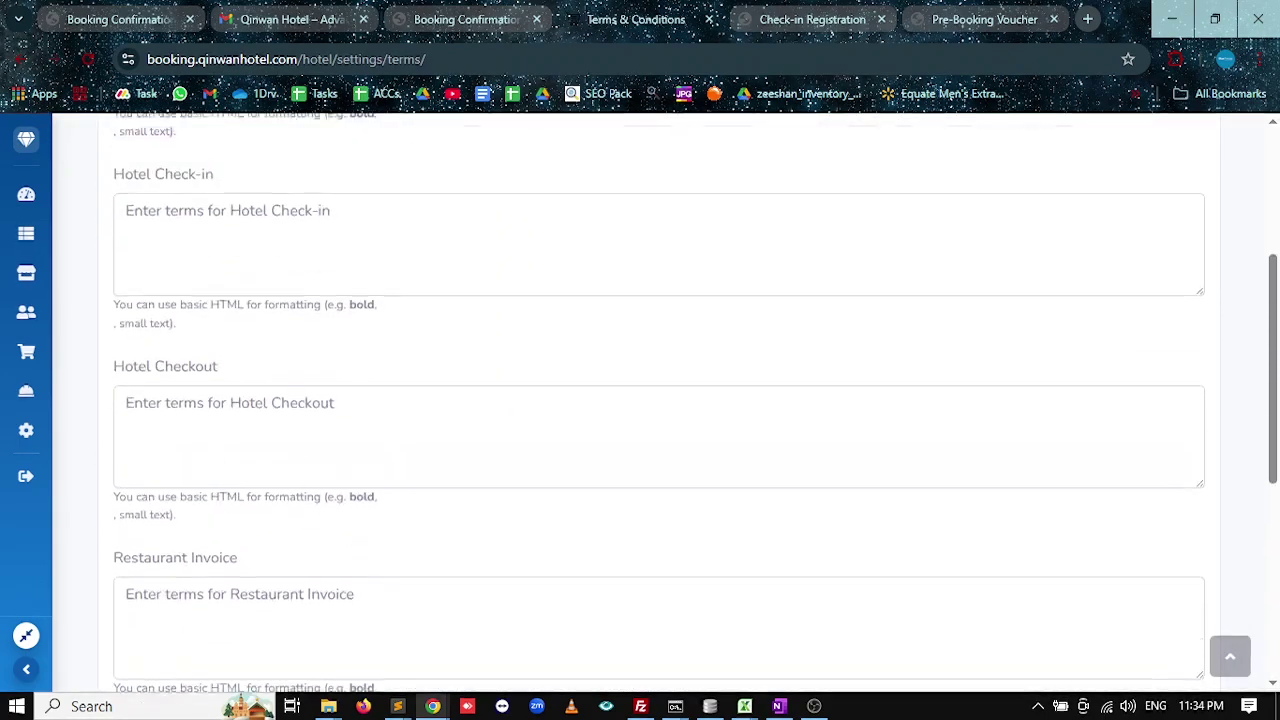
{"action": "left_click", "coordinate": [266, 411]}
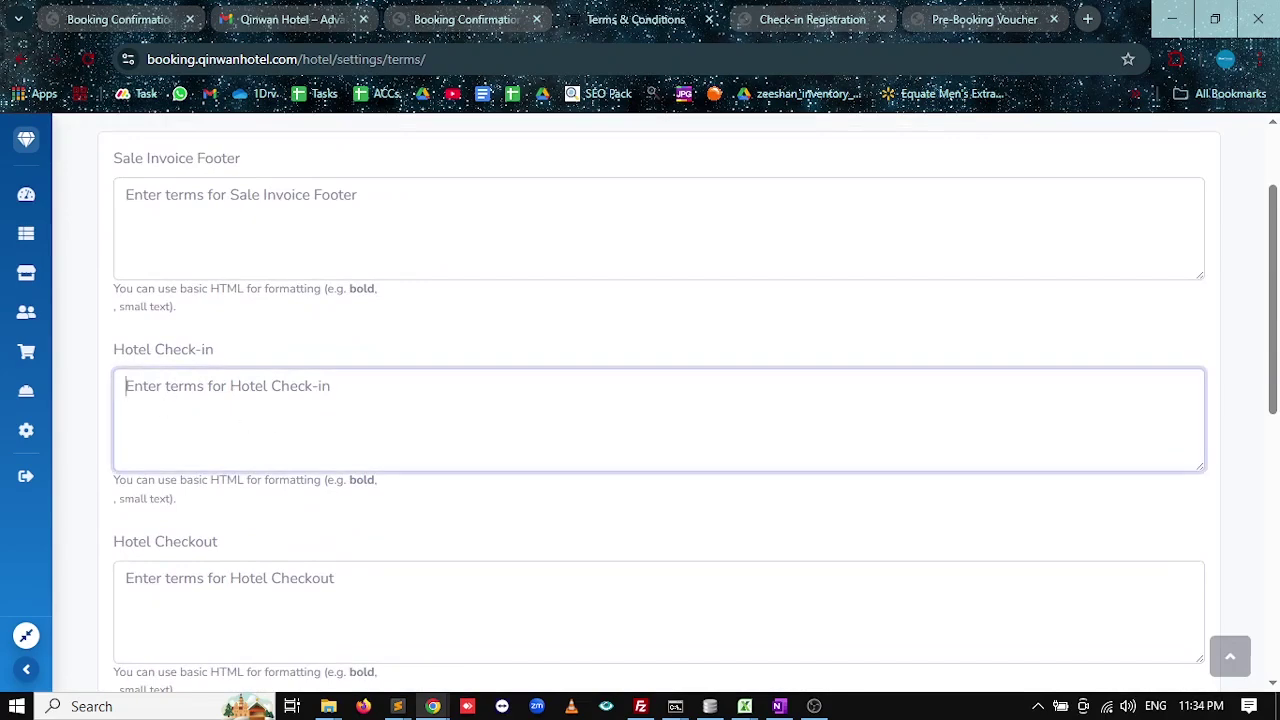
{"action": "scroll", "coordinate": [143, 486], "scroll_direction": "down", "scroll_amount": 6}
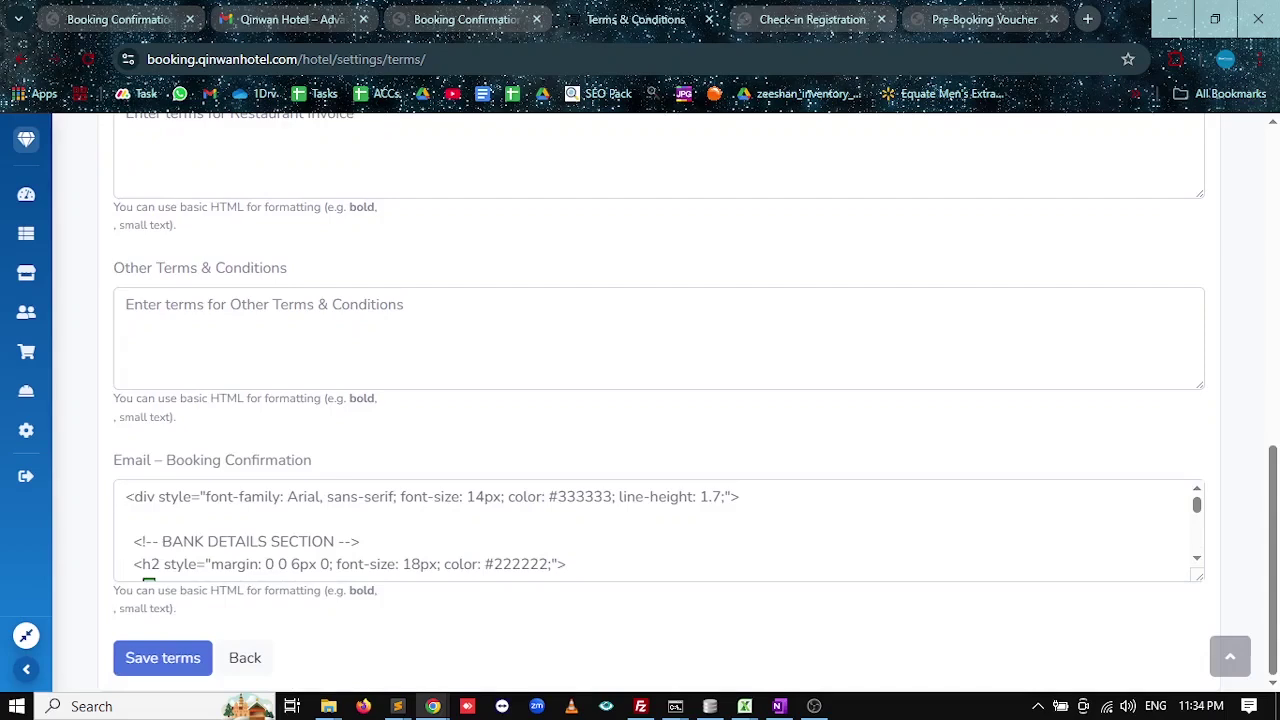
{"action": "scroll", "coordinate": [117, 504], "scroll_direction": "up", "scroll_amount": 4}
{"action": "scroll", "coordinate": [244, 319], "scroll_direction": "up", "scroll_amount": 1}
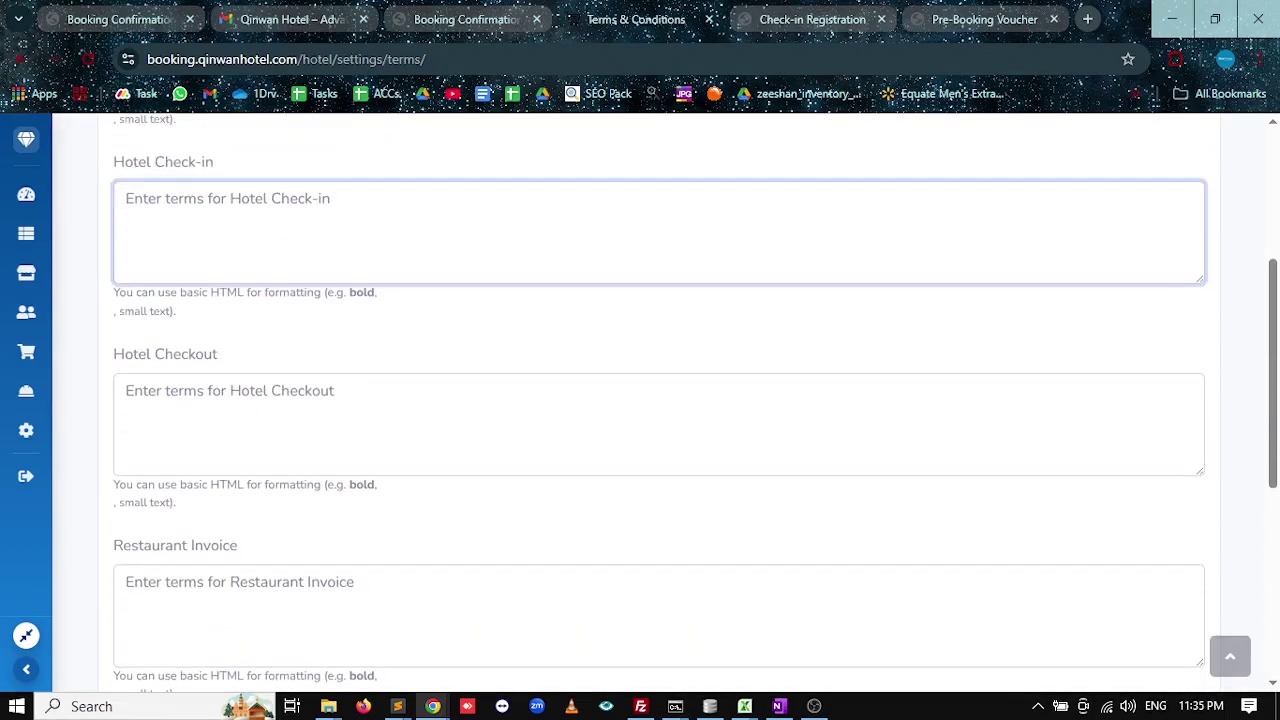
{"action": "left_click", "coordinate": [1087, 19]}
Load 127.0.0.1:8000 and sign in to the Head Office branch.
{"action": "type", "text": "127.0.0.1:8000"}
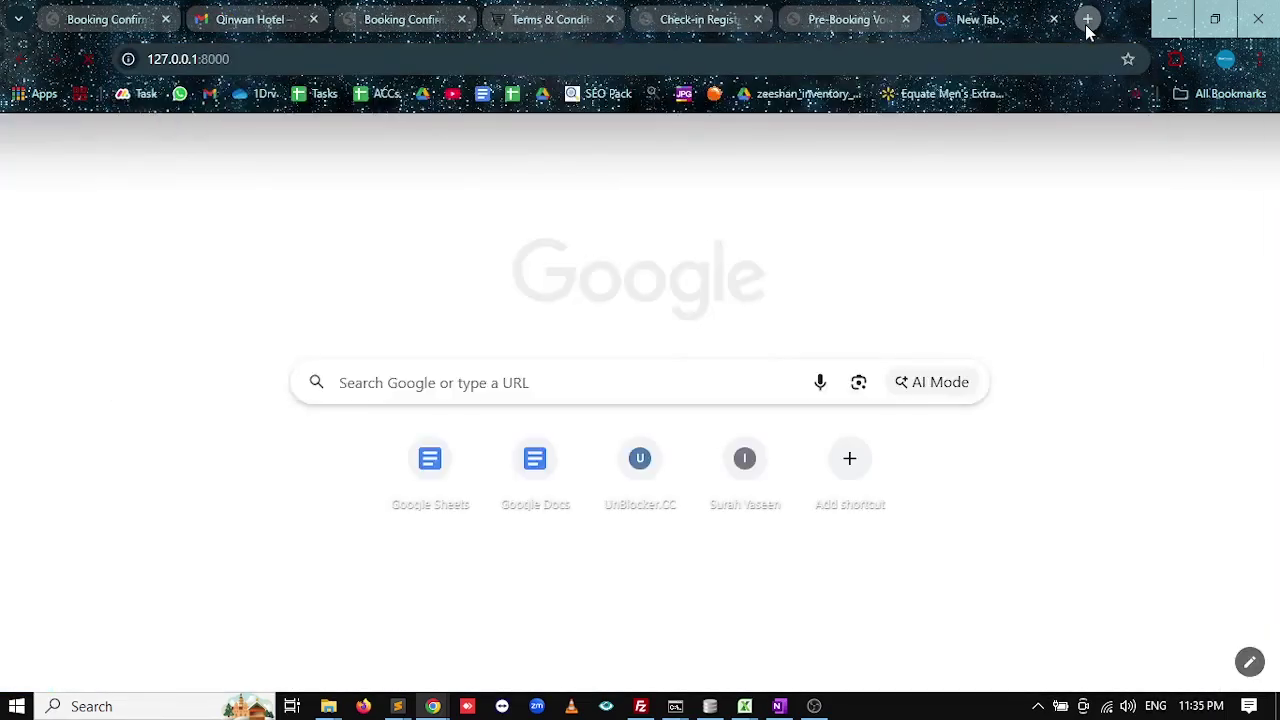
{"action": "key", "text": "Return"}
{"action": "left_click", "coordinate": [903, 479]}
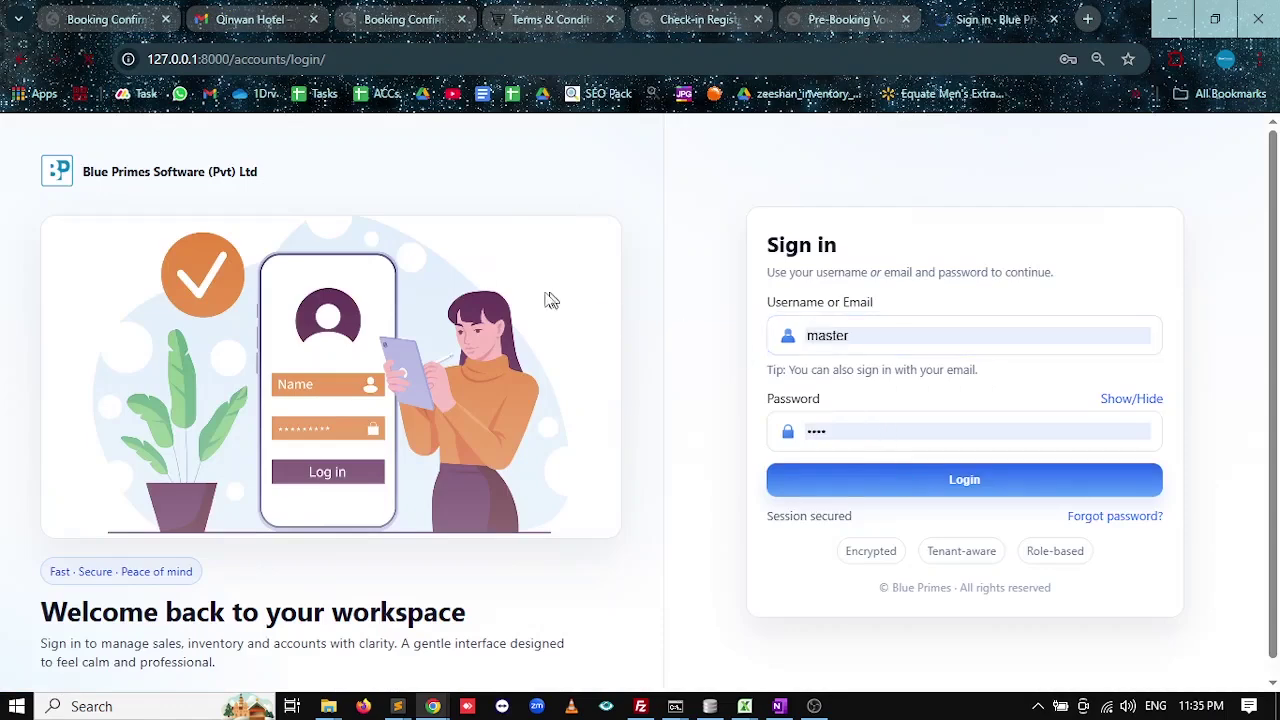
{"action": "left_click", "coordinate": [400, 334]}
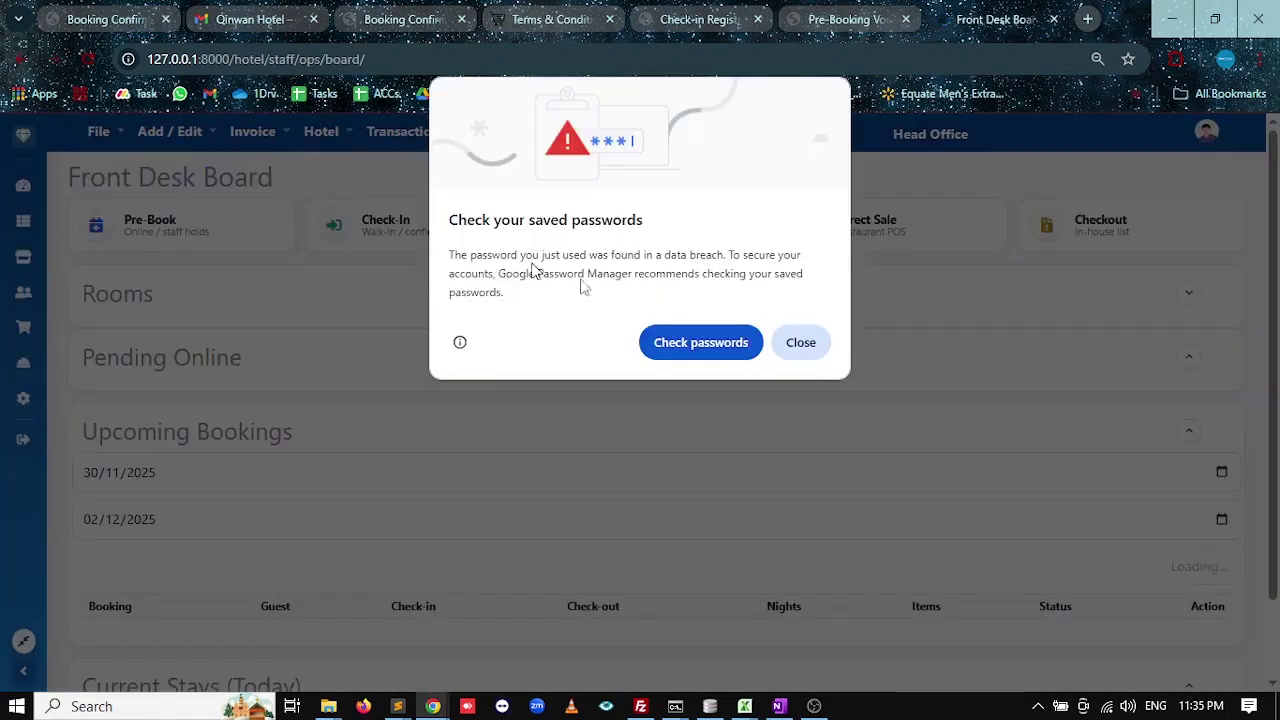
{"action": "left_click", "coordinate": [819, 358]}
Open Utils > Terms & Conditions and select all the Hotel Check-in terms.
{"action": "left_click", "coordinate": [164, 150]}
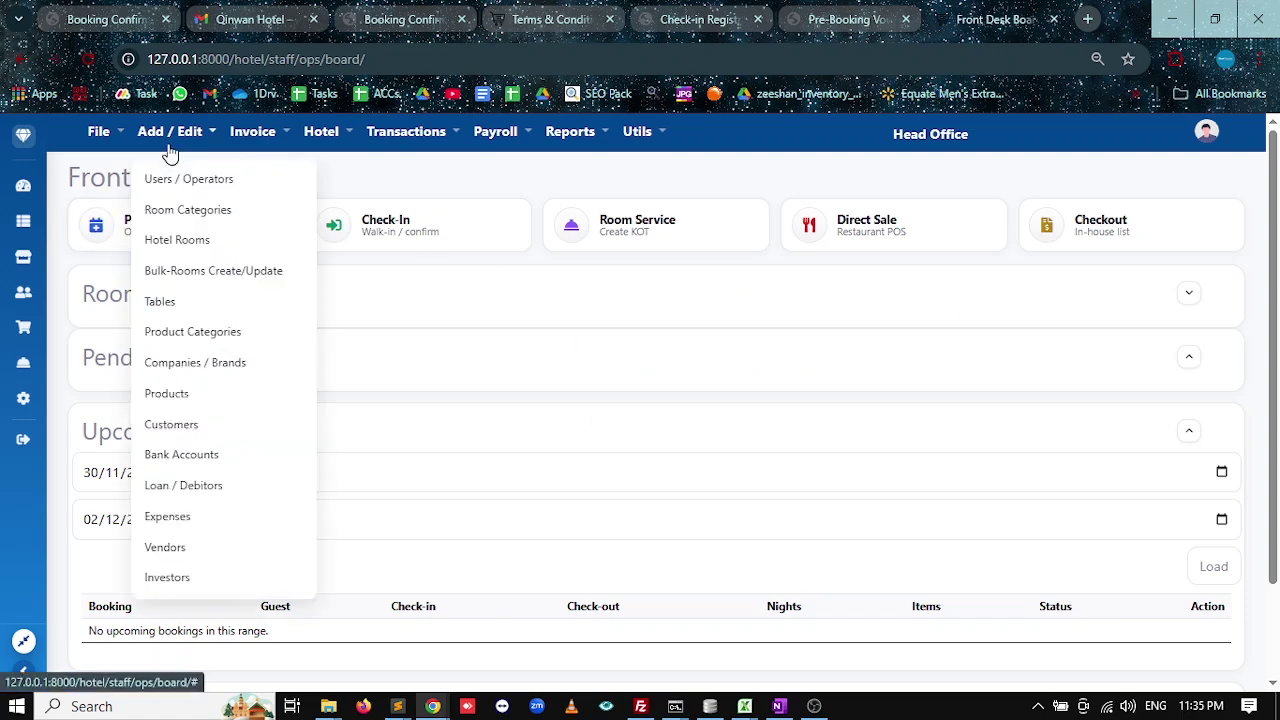
{"action": "left_click", "coordinate": [643, 135]}
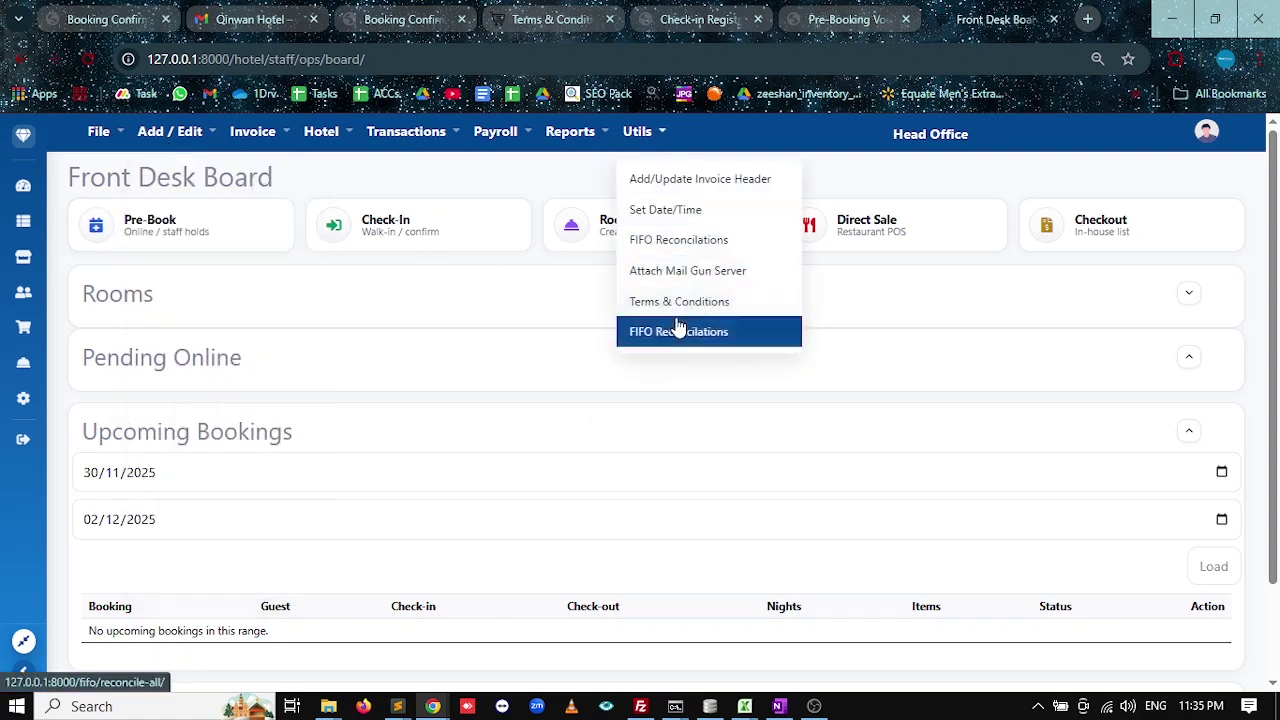
{"action": "left_click", "coordinate": [665, 300]}
{"action": "scroll", "coordinate": [183, 441], "scroll_direction": "down", "scroll_amount": 1}
{"action": "left_click", "coordinate": [478, 385]}
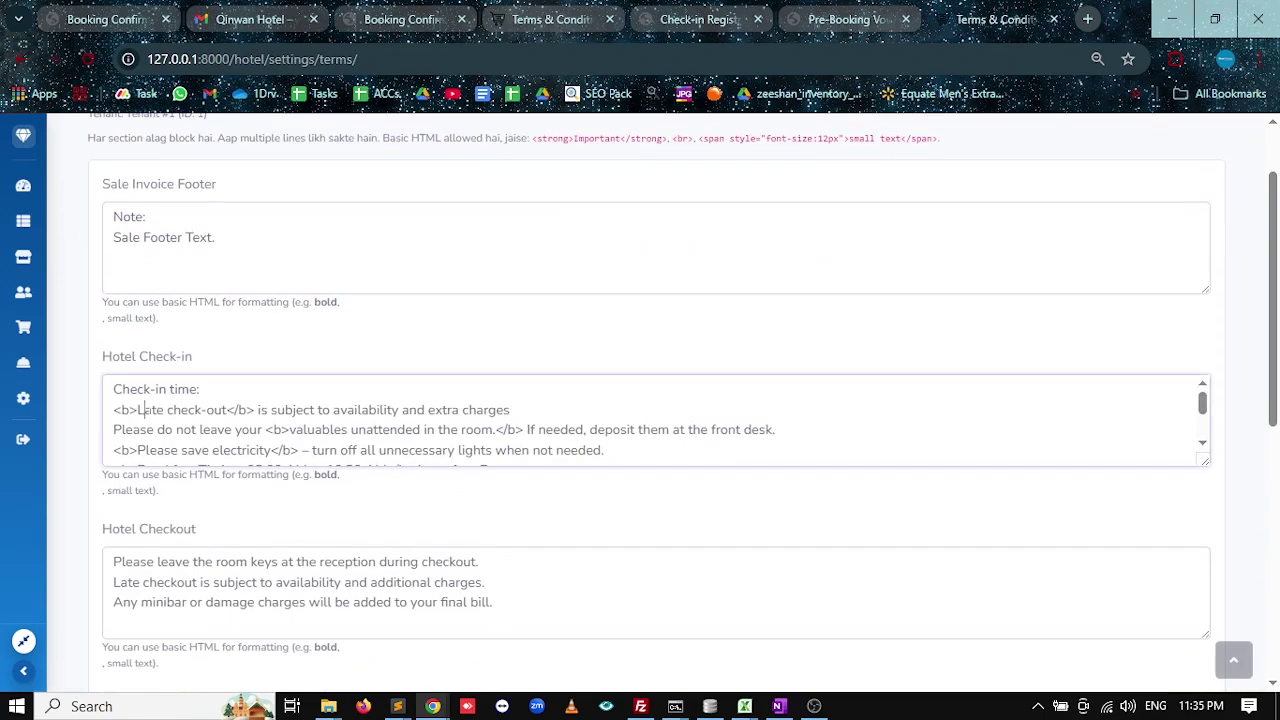
{"action": "key", "text": "ctrl+a"}
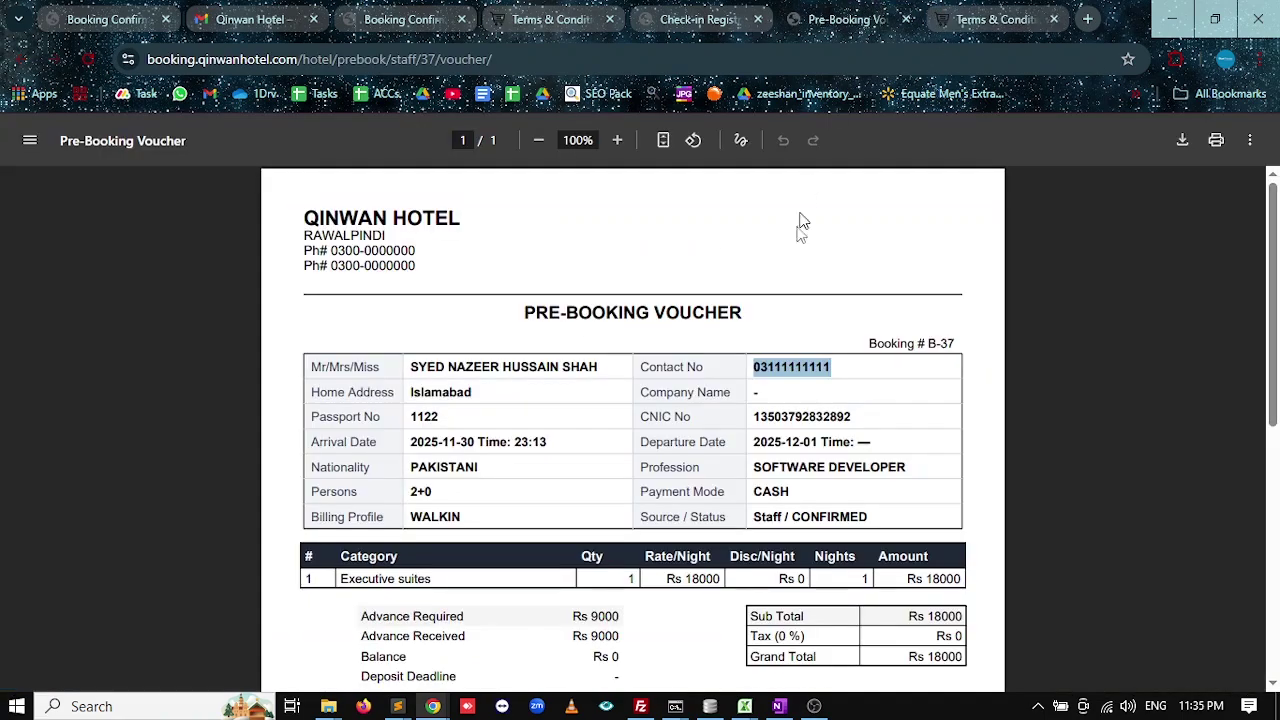
Open booking.qinwanhotel.com's Terms & Conditions page and paste in the Hotel Check-in terms.
{"action": "left_click", "coordinate": [865, 19]}
{"action": "left_click", "coordinate": [760, 27]}
{"action": "left_click", "coordinate": [1087, 20]}
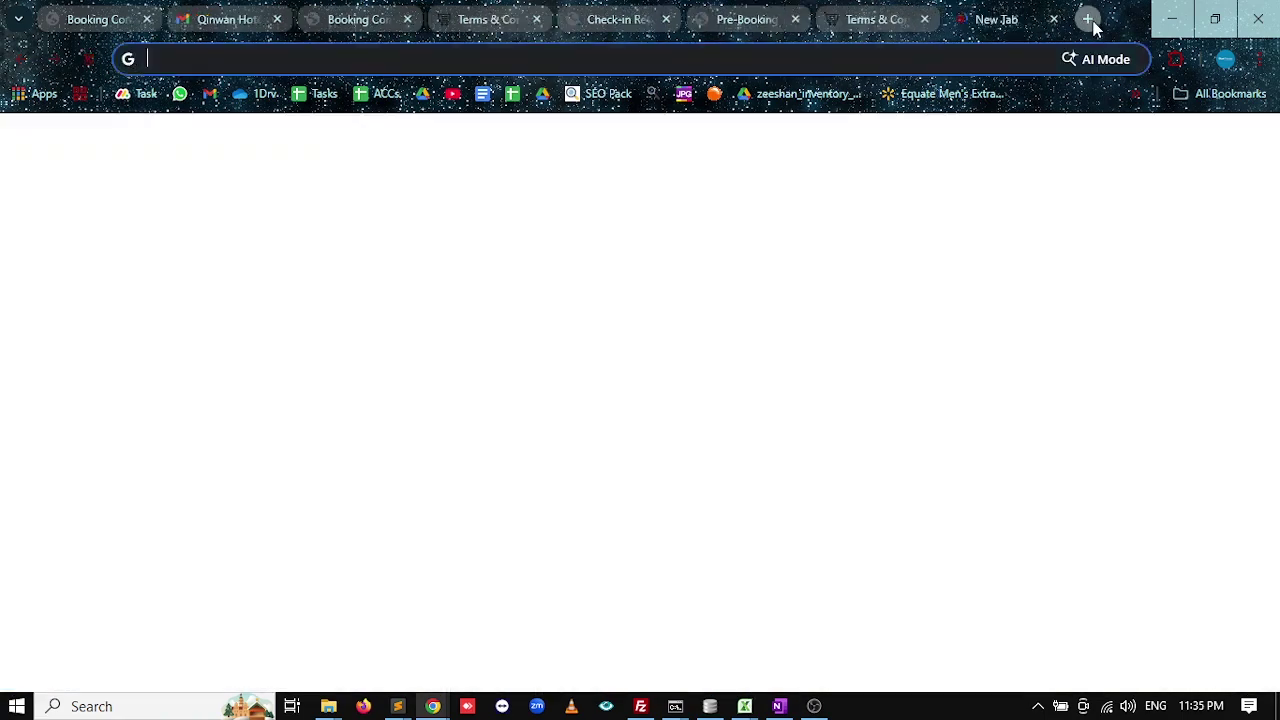
{"action": "type", "text": "b"}
{"action": "key", "text": "Return"}
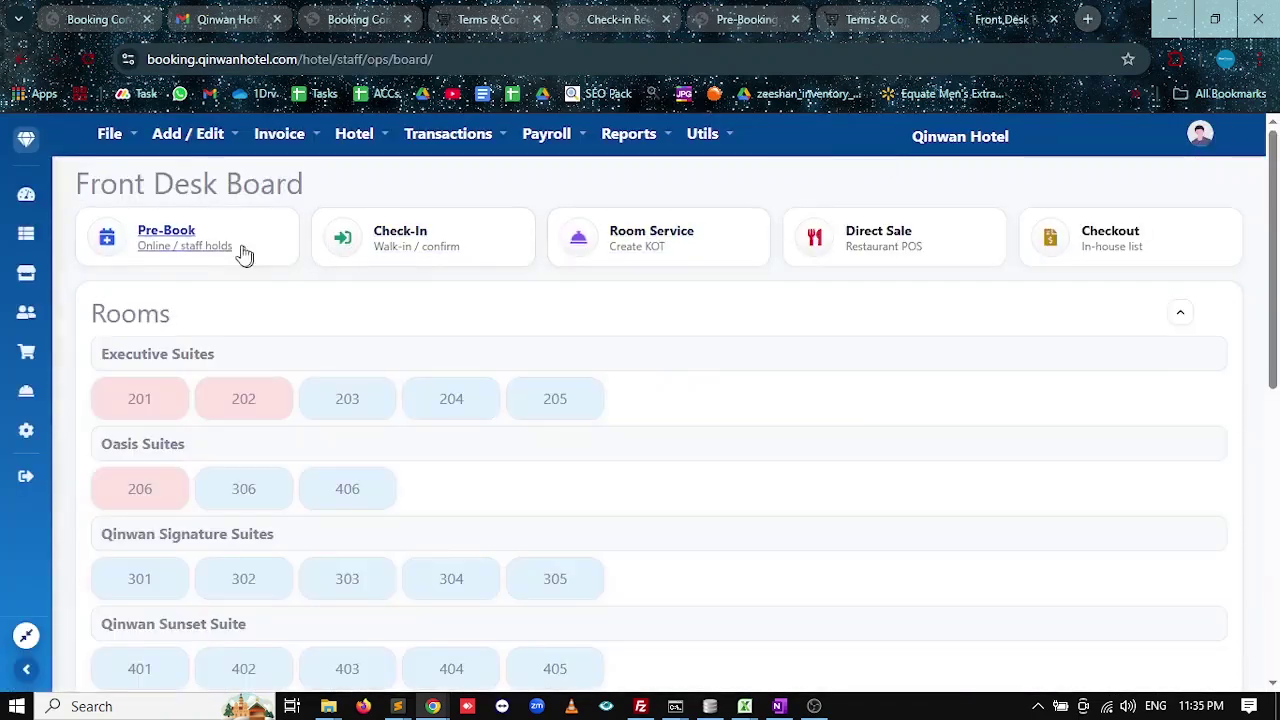
{"action": "left_click", "coordinate": [697, 135]}
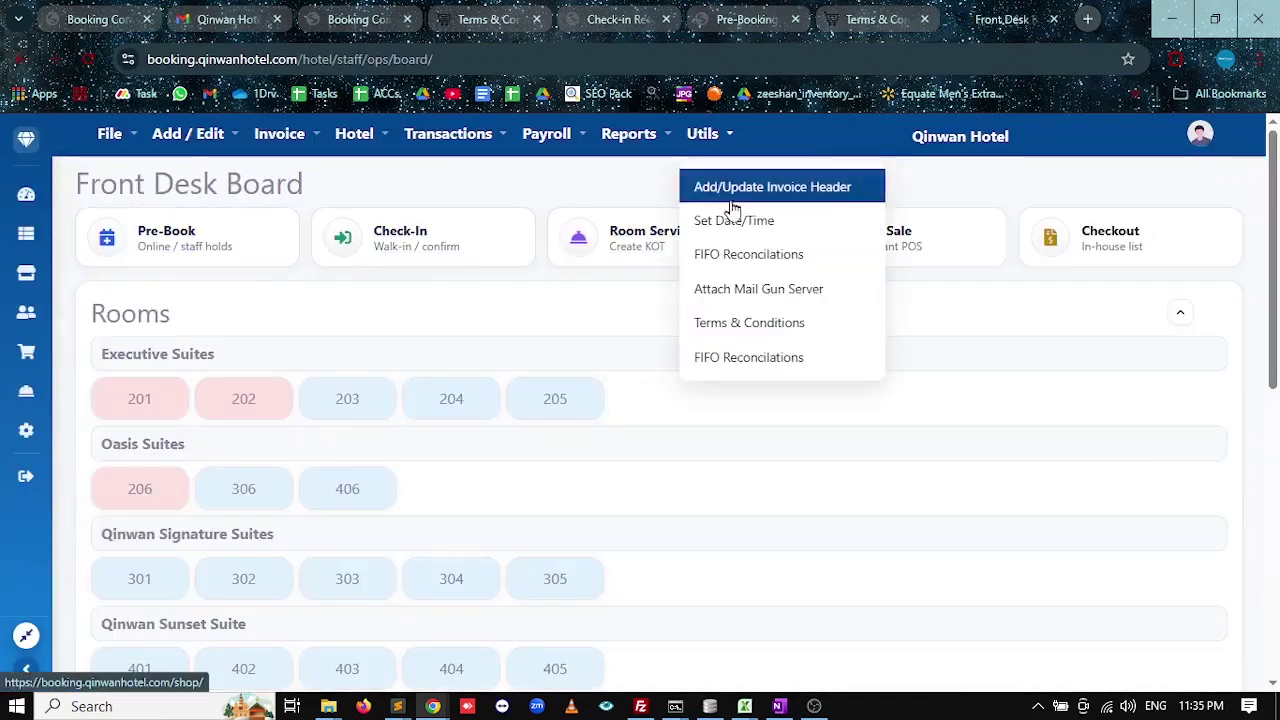
{"action": "left_click", "coordinate": [758, 328]}
{"action": "scroll", "coordinate": [257, 469], "scroll_direction": "down", "scroll_amount": 1}
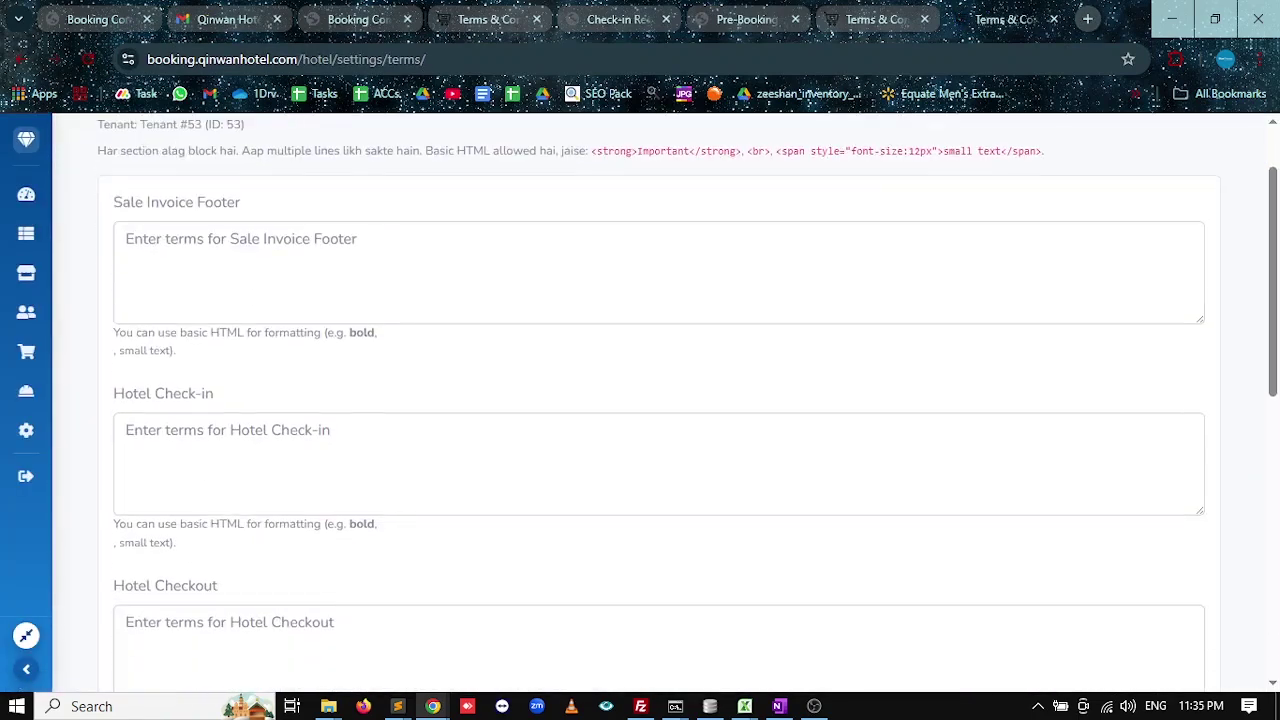
{"action": "left_click", "coordinate": [258, 470]}
{"action": "key", "text": "ctrl+v"}
Copy the local instance's Hotel Checkout terms into the live site's Hotel Checkout box.
{"action": "scroll", "coordinate": [157, 525], "scroll_direction": "down", "scroll_amount": 2}
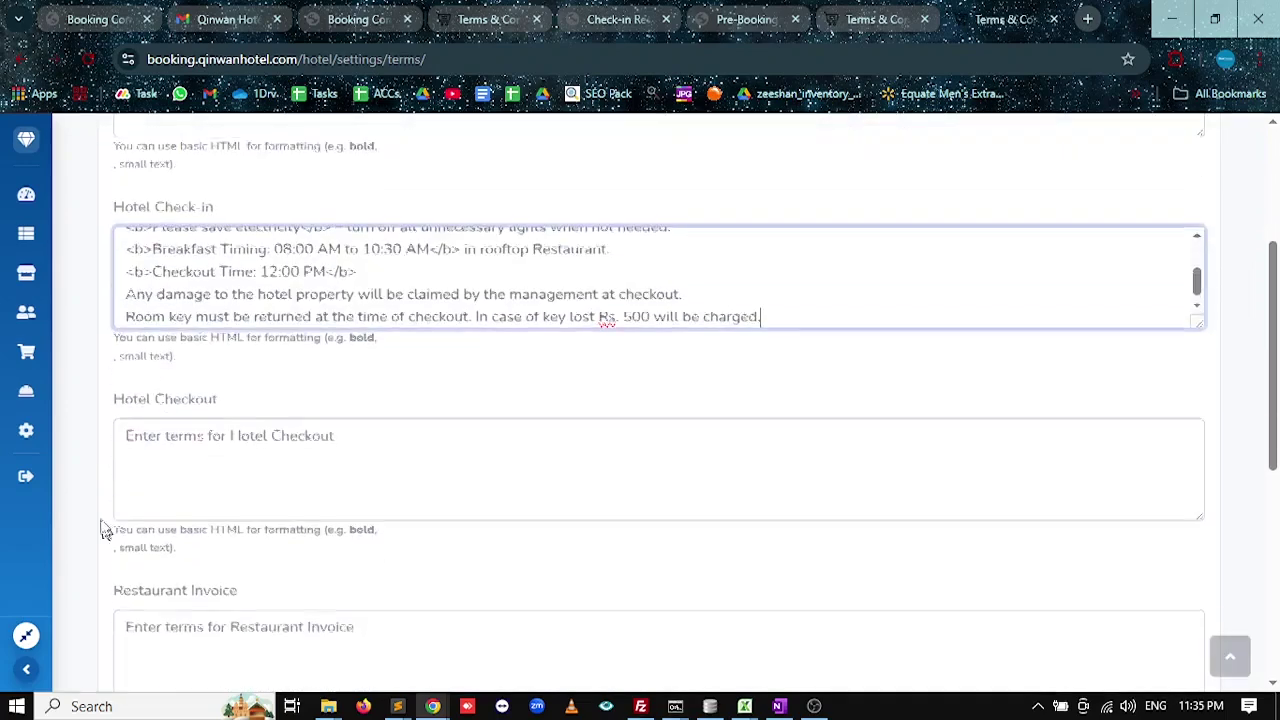
{"action": "key", "text": "Tab"}
{"action": "key", "text": "ctrl+shift+Tab"}
{"action": "left_click", "coordinate": [185, 566]}
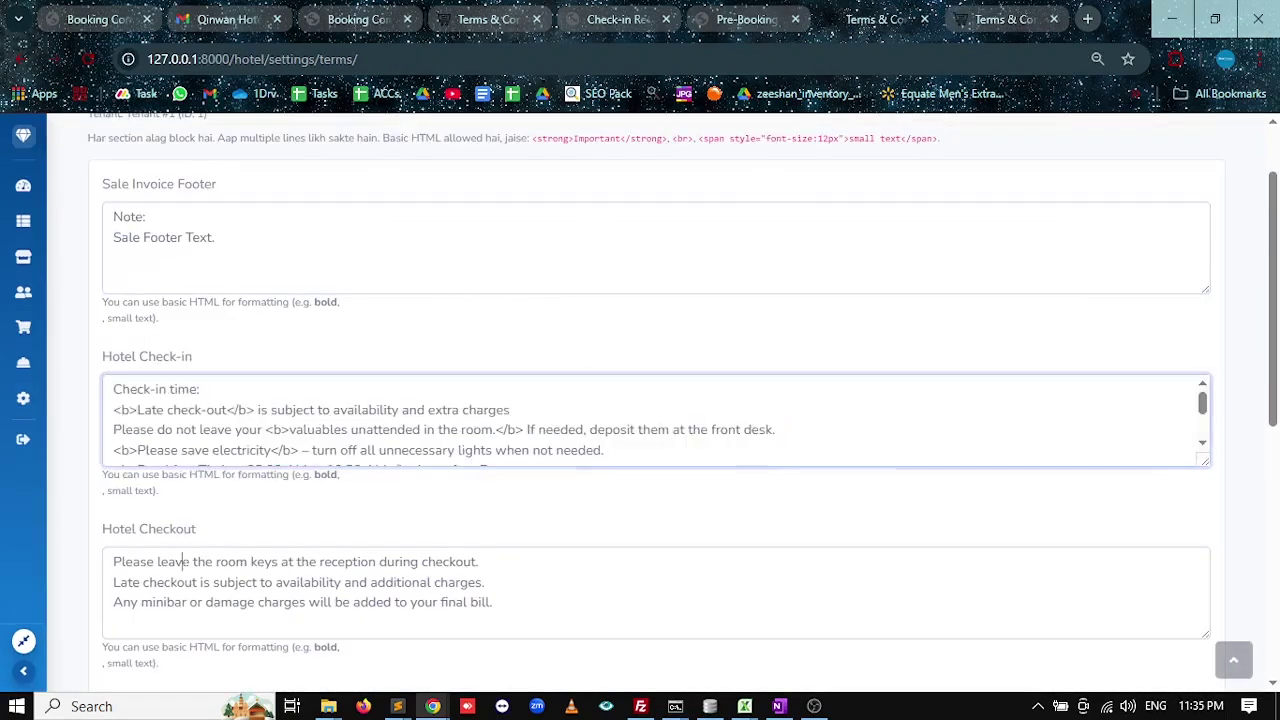
{"action": "key", "text": "ctrl+a"}
{"action": "key", "text": "ctrl+c"}
{"action": "key", "text": "ctrl+Tab"}
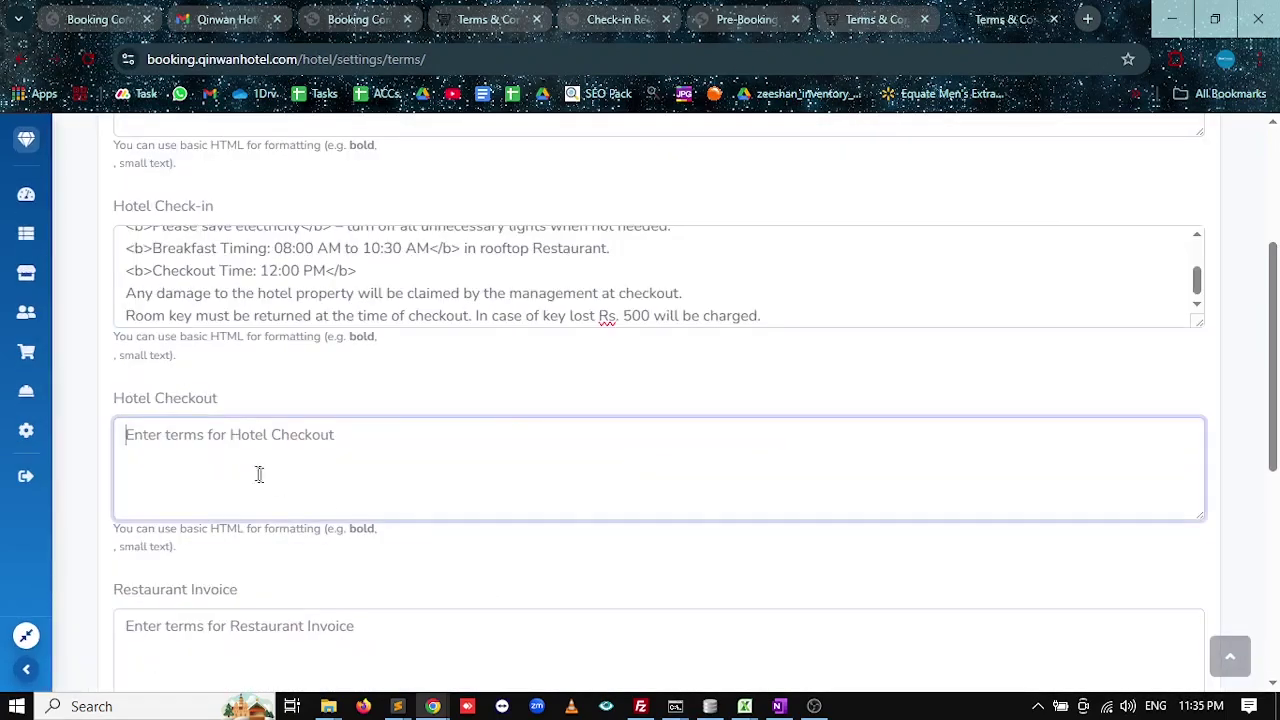
{"action": "key", "text": "ctrl+v"}
Save the live site's updated terms and switch back to the local instance's tab.
{"action": "scroll", "coordinate": [90, 556], "scroll_direction": "down", "scroll_amount": 5}
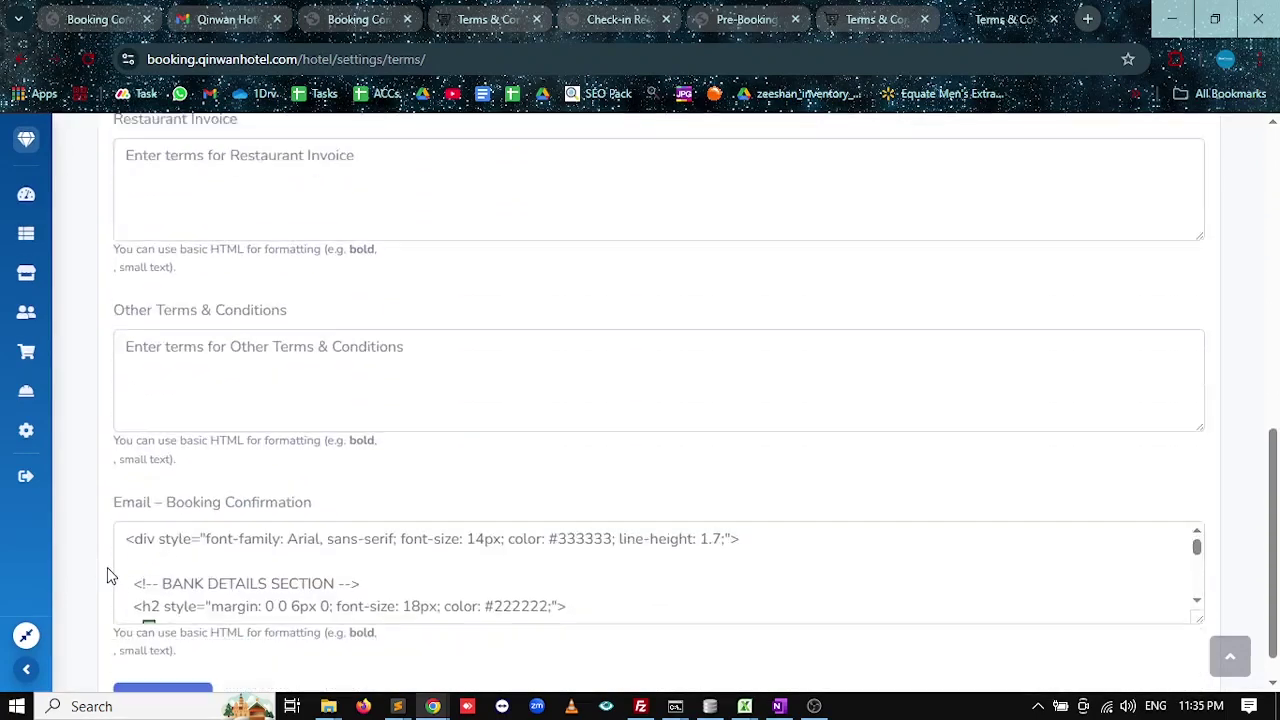
{"action": "left_click_drag", "start_coordinate": [334, 541], "coordinate": [186, 546]}
{"action": "scroll", "coordinate": [194, 488], "scroll_direction": "down", "scroll_amount": 10}
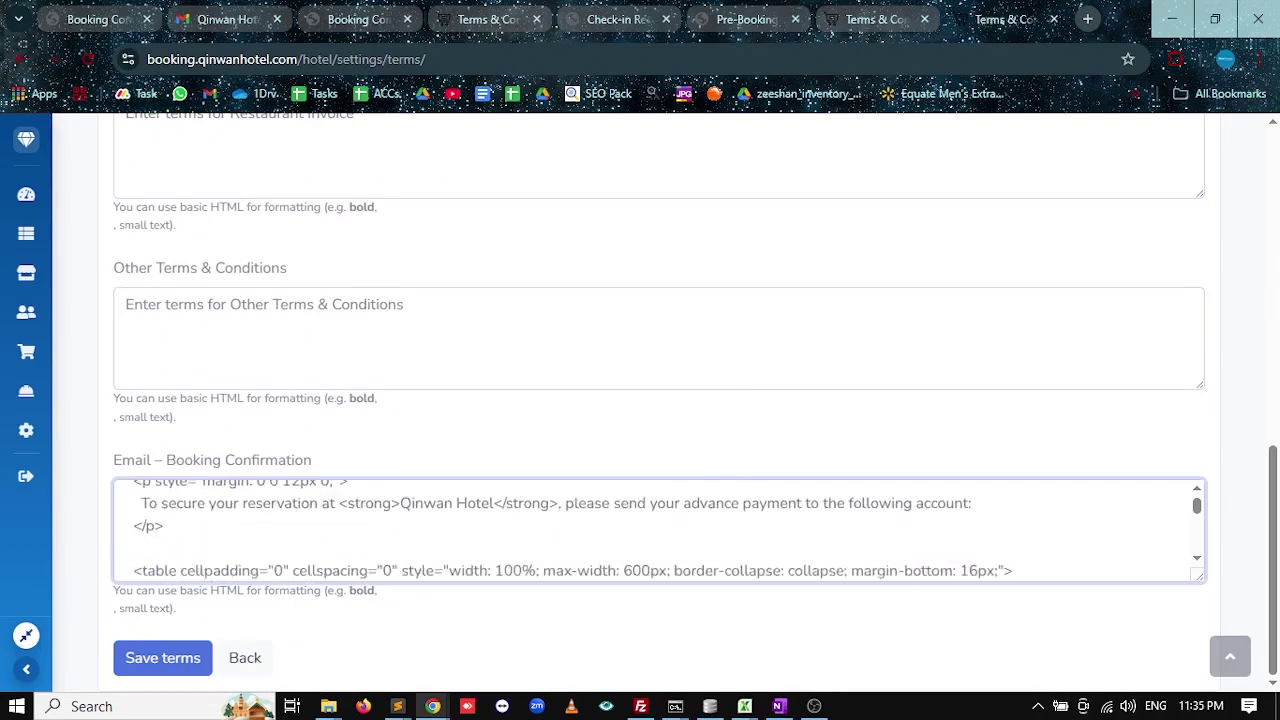
{"action": "scroll", "coordinate": [194, 488], "scroll_direction": "down", "scroll_amount": 10}
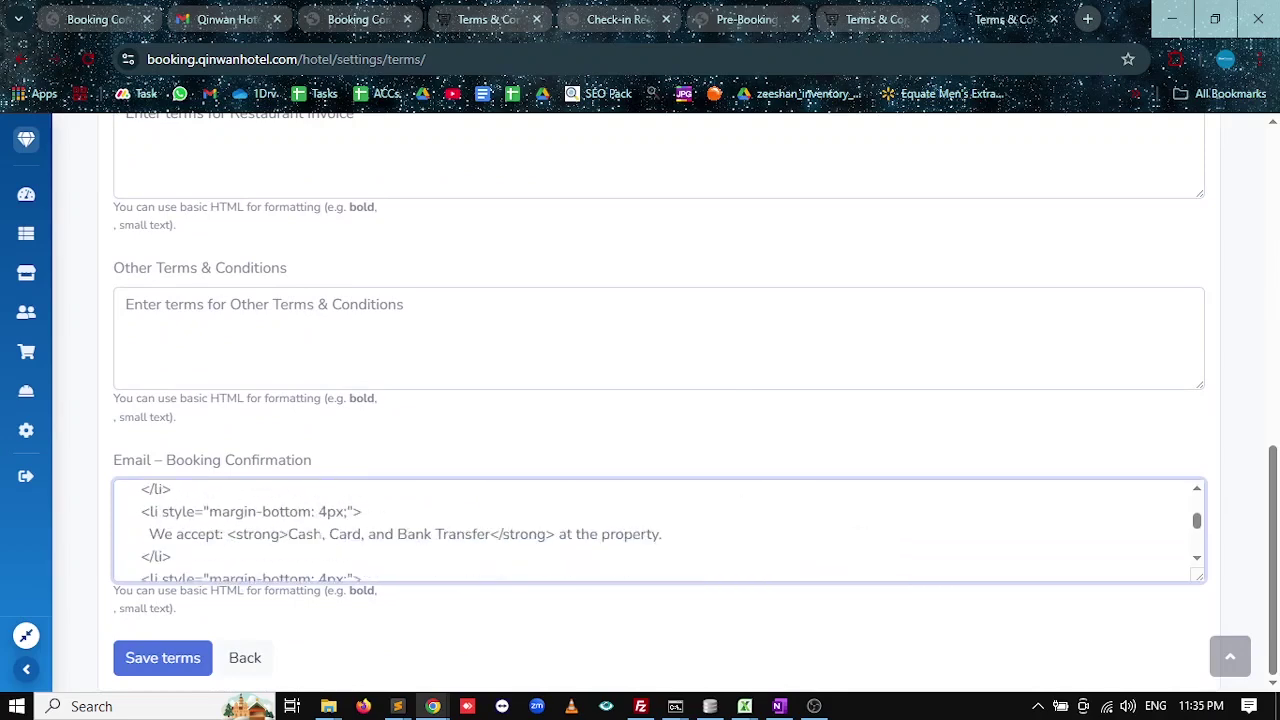
{"action": "scroll", "coordinate": [194, 530], "scroll_direction": "down", "scroll_amount": 10}
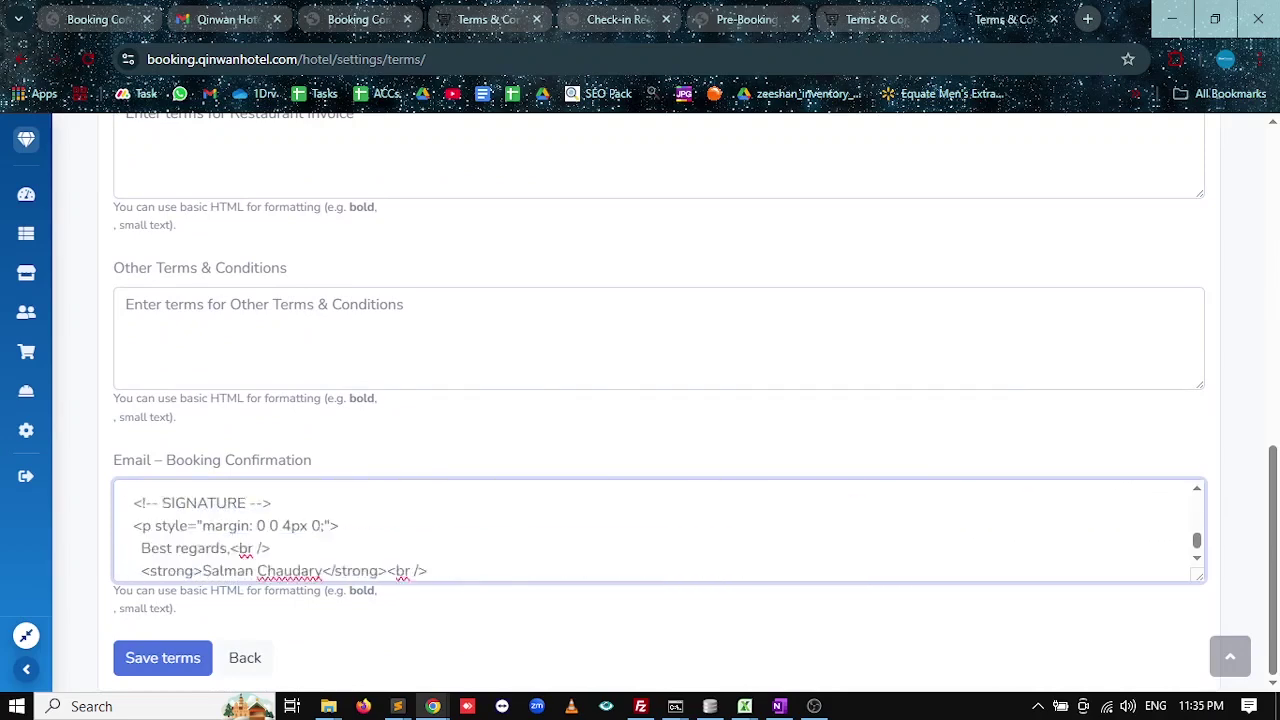
{"action": "left_click", "coordinate": [180, 665]}
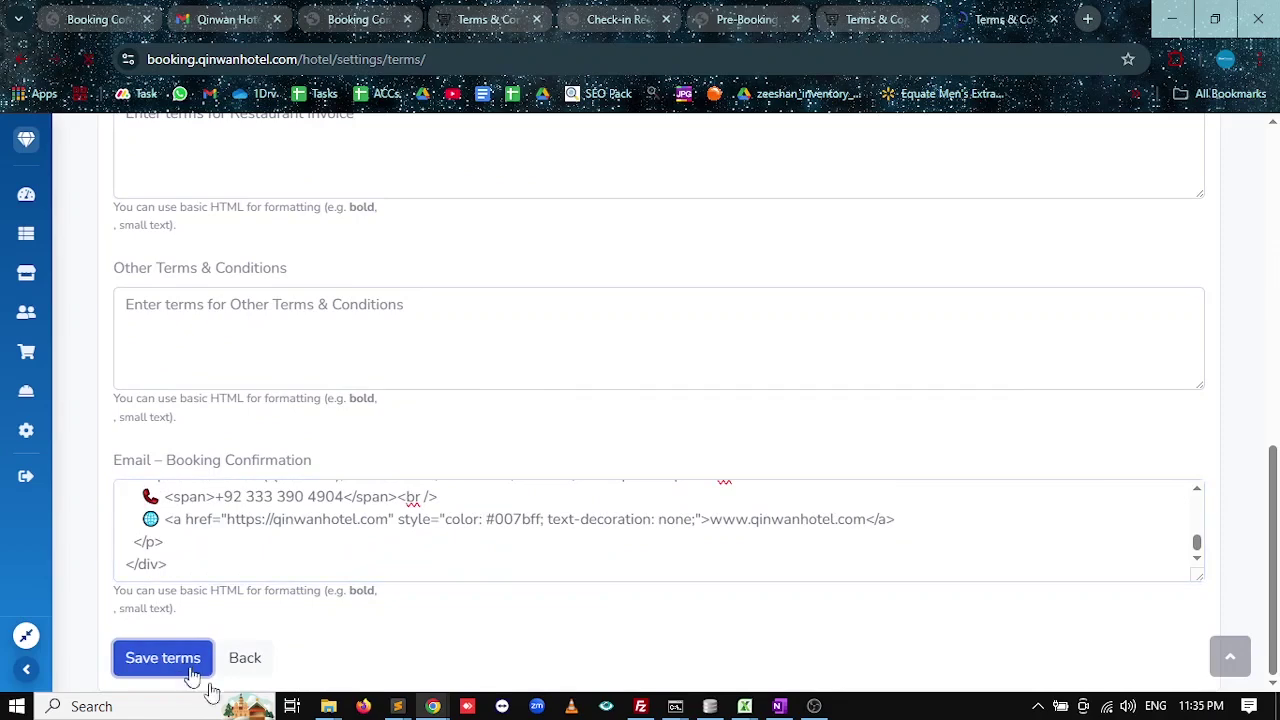
{"action": "left_click", "coordinate": [823, 14]}
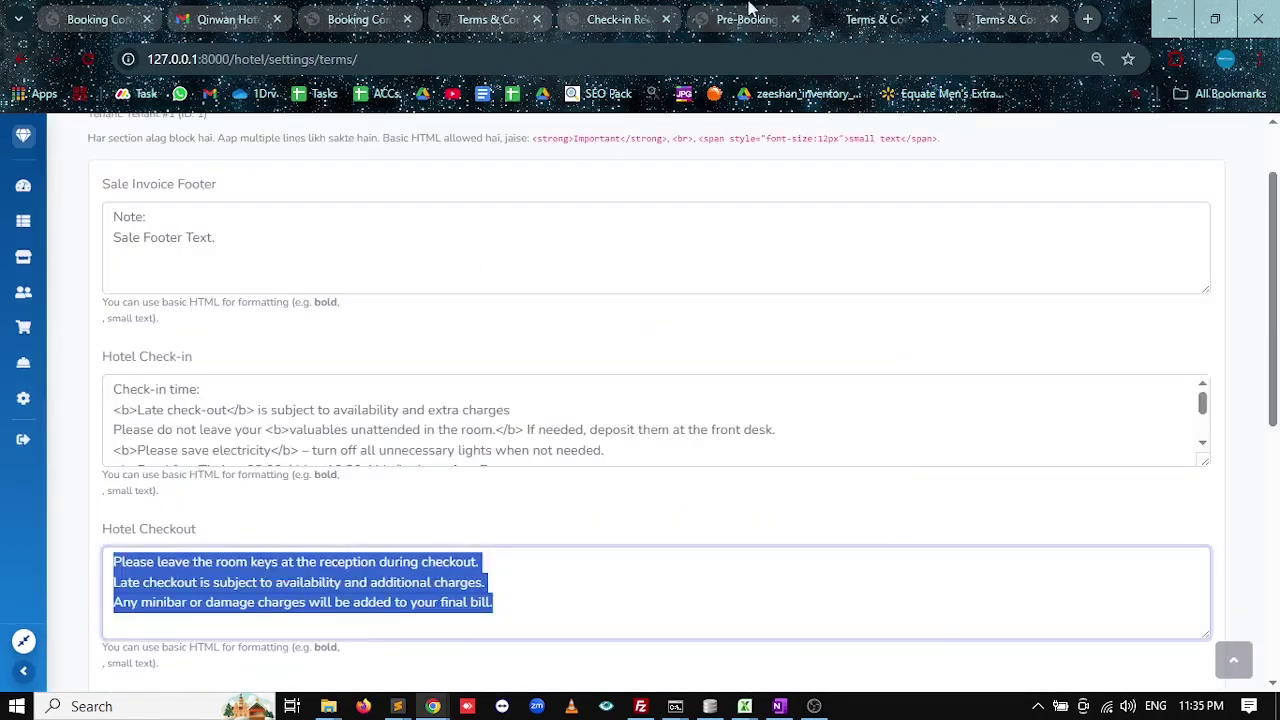
Reload the Pre-Booking Voucher to check the latest terms, then close it.
{"action": "left_click", "coordinate": [750, 12]}
{"action": "left_click", "coordinate": [88, 59]}
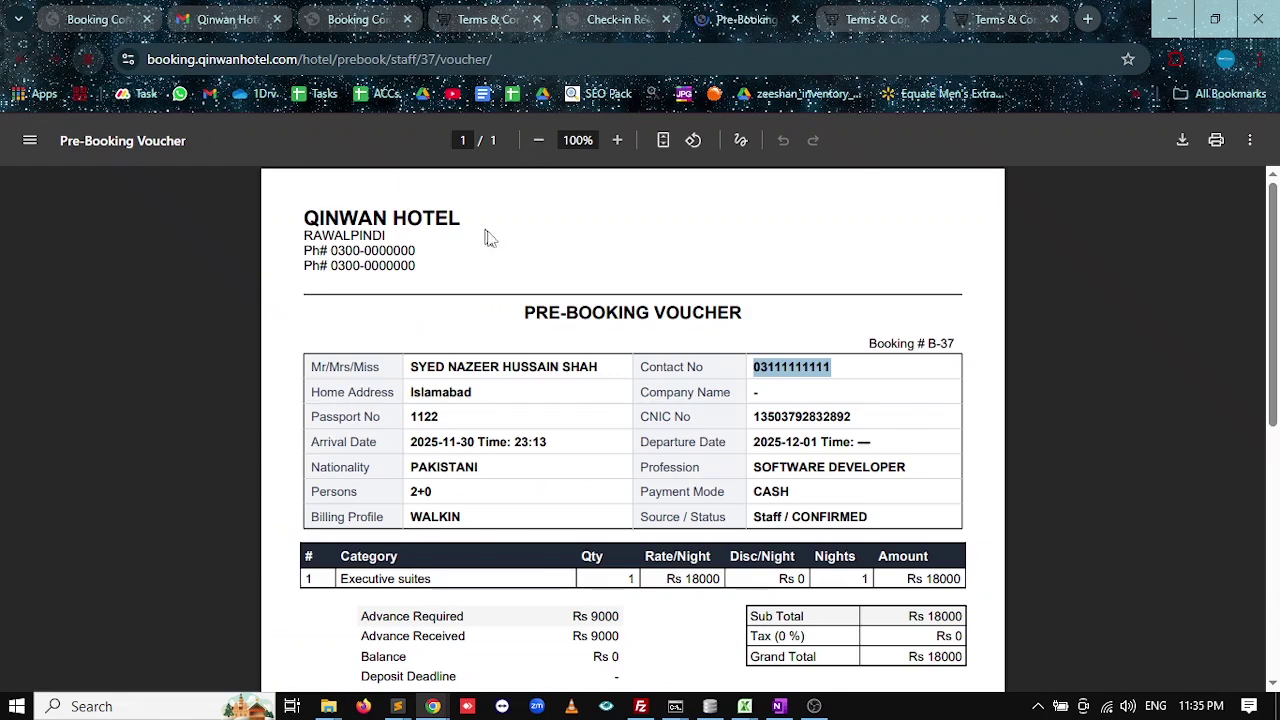
{"action": "left_click", "coordinate": [795, 19]}
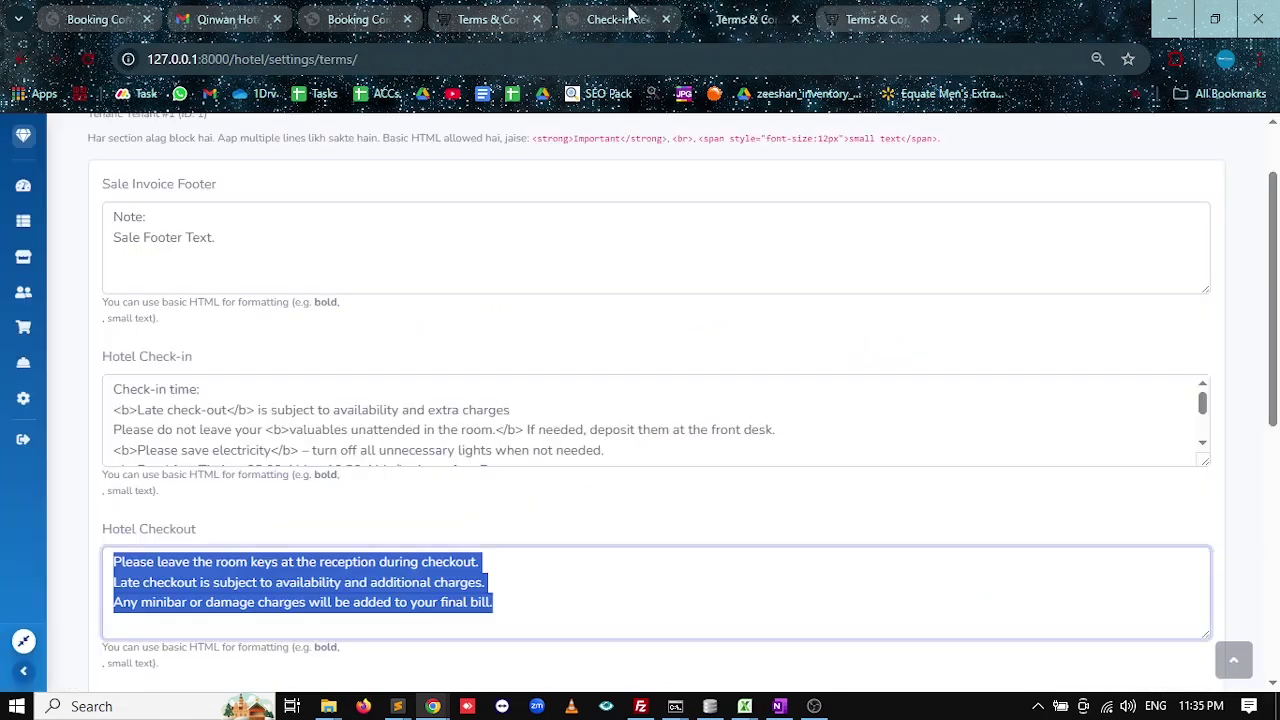
{"action": "left_click", "coordinate": [855, 10]}
Reprint room 202's check-in registration and confirm it now shows the saved terms.
{"action": "left_click", "coordinate": [26, 194]}
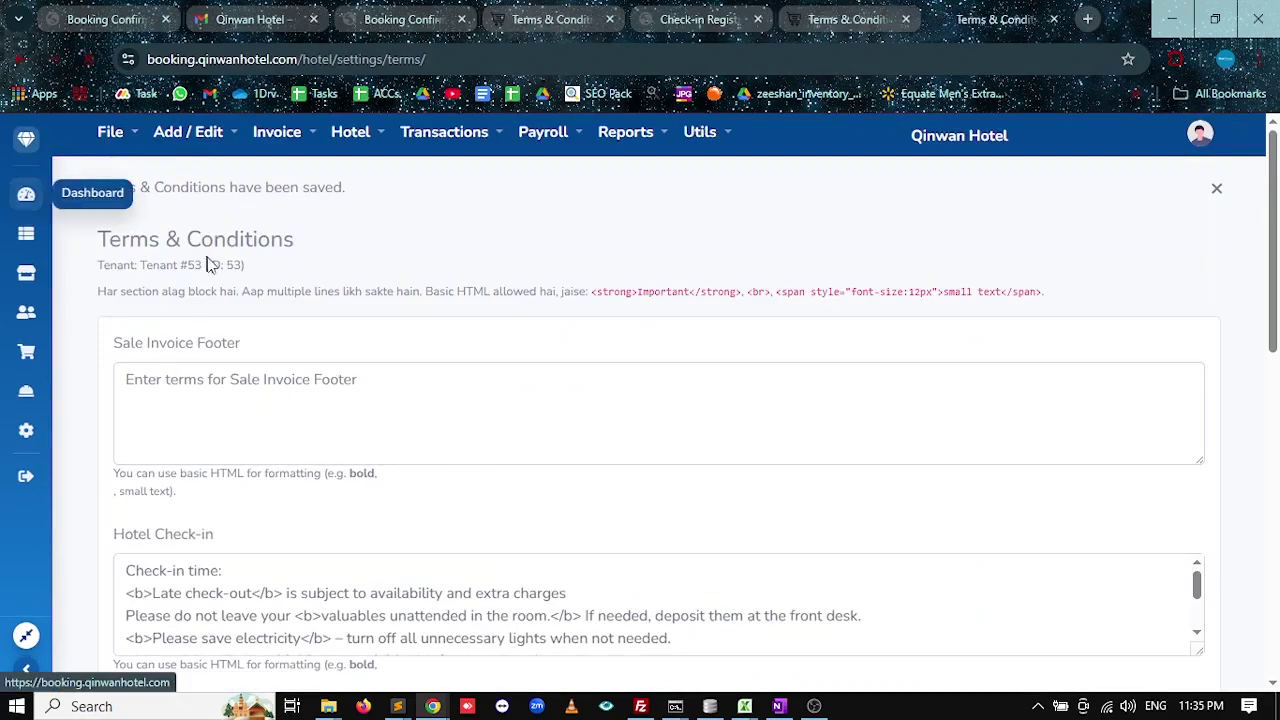
{"action": "left_click", "coordinate": [243, 405]}
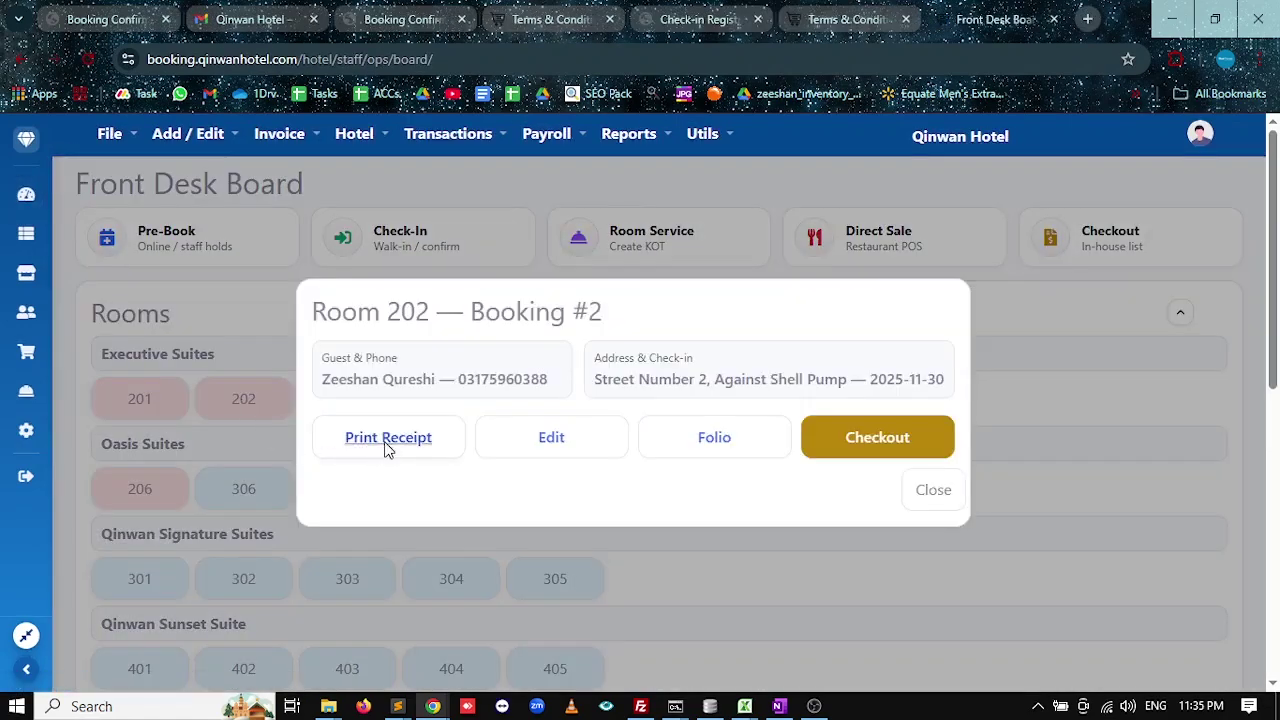
{"action": "left_click", "coordinate": [386, 444]}
{"action": "scroll", "coordinate": [497, 410], "scroll_direction": "down", "scroll_amount": 4}
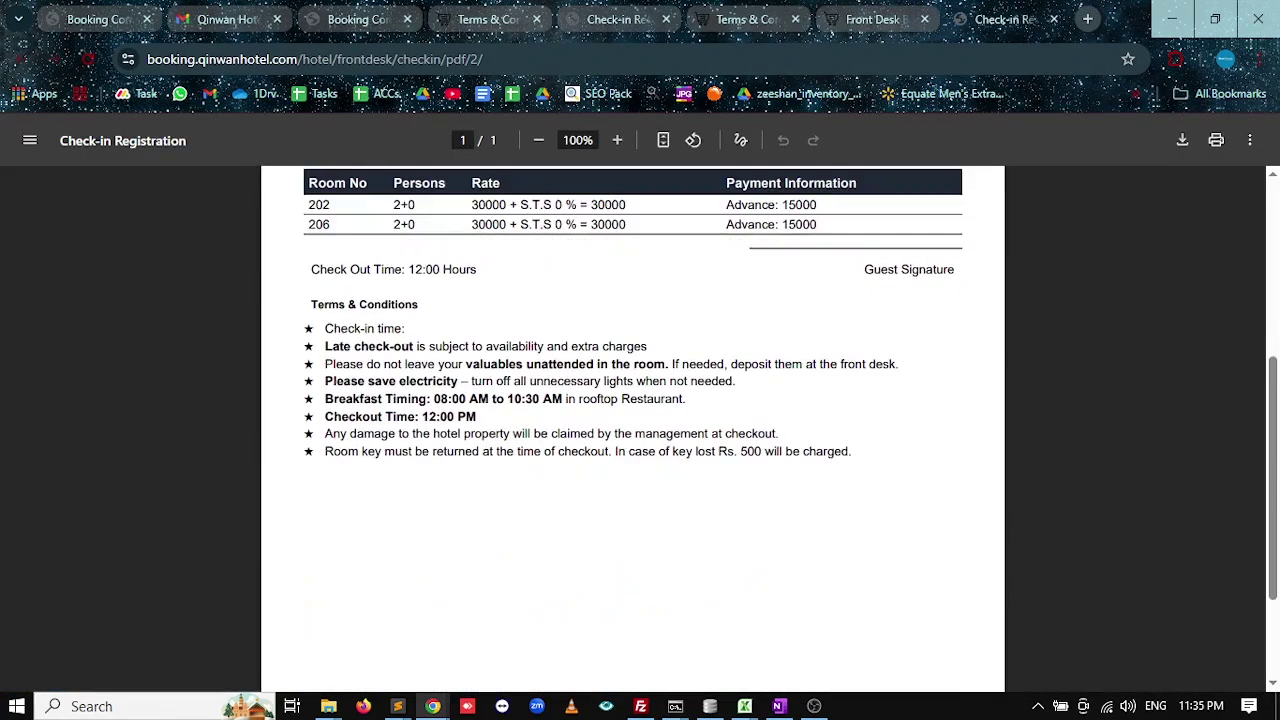
{"action": "scroll", "coordinate": [517, 374], "scroll_direction": "up", "scroll_amount": 1}
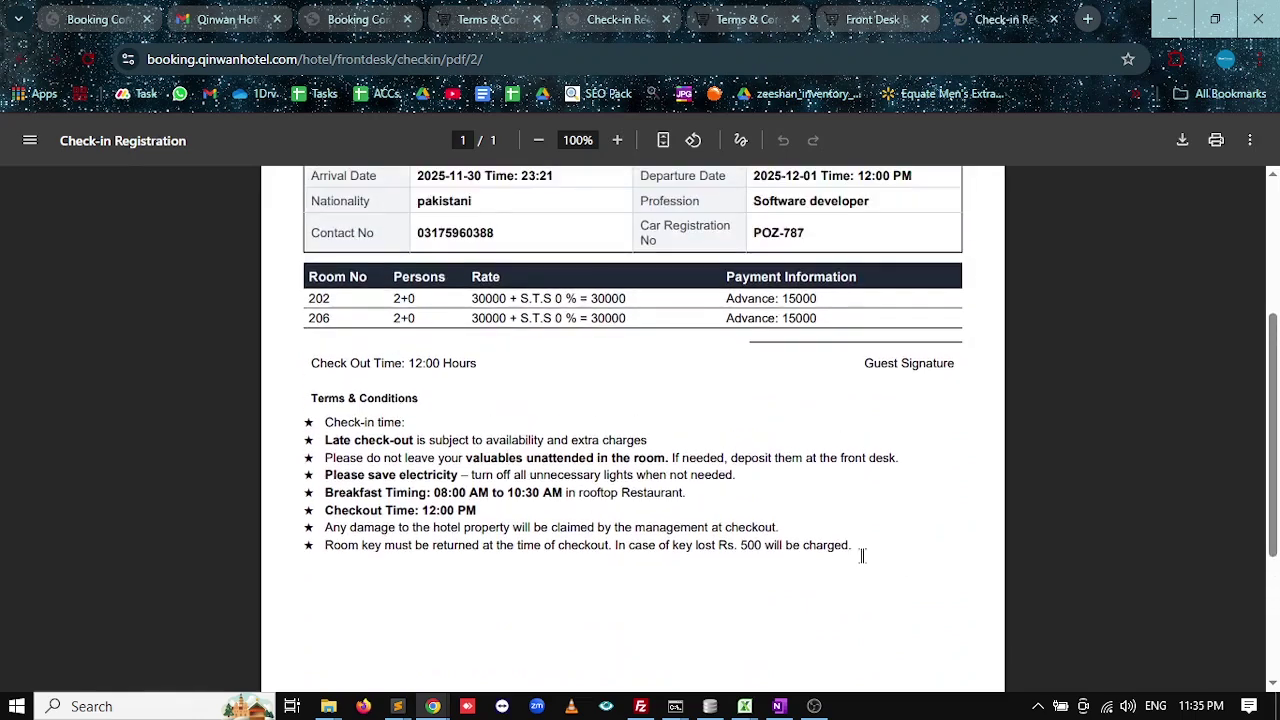
{"action": "left_click_drag", "start_coordinate": [325, 422], "coordinate": [542, 458]}
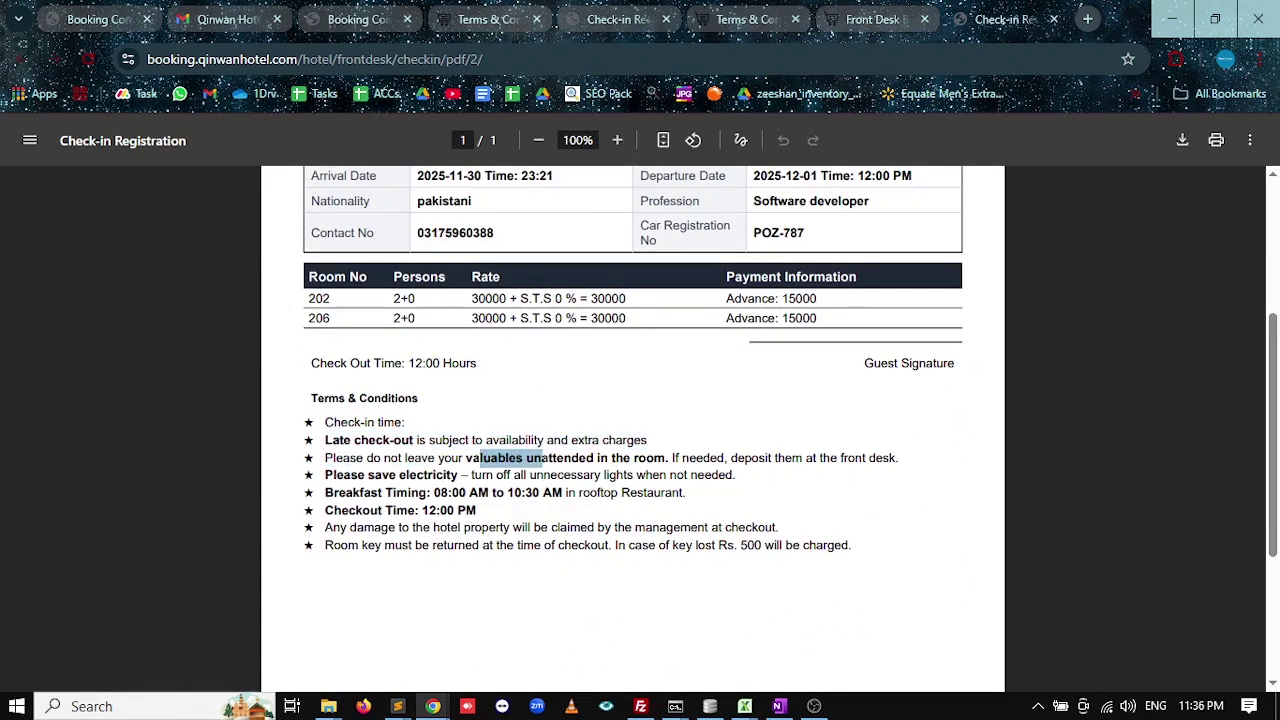
{"action": "left_click_drag", "start_coordinate": [434, 476], "coordinate": [382, 477]}
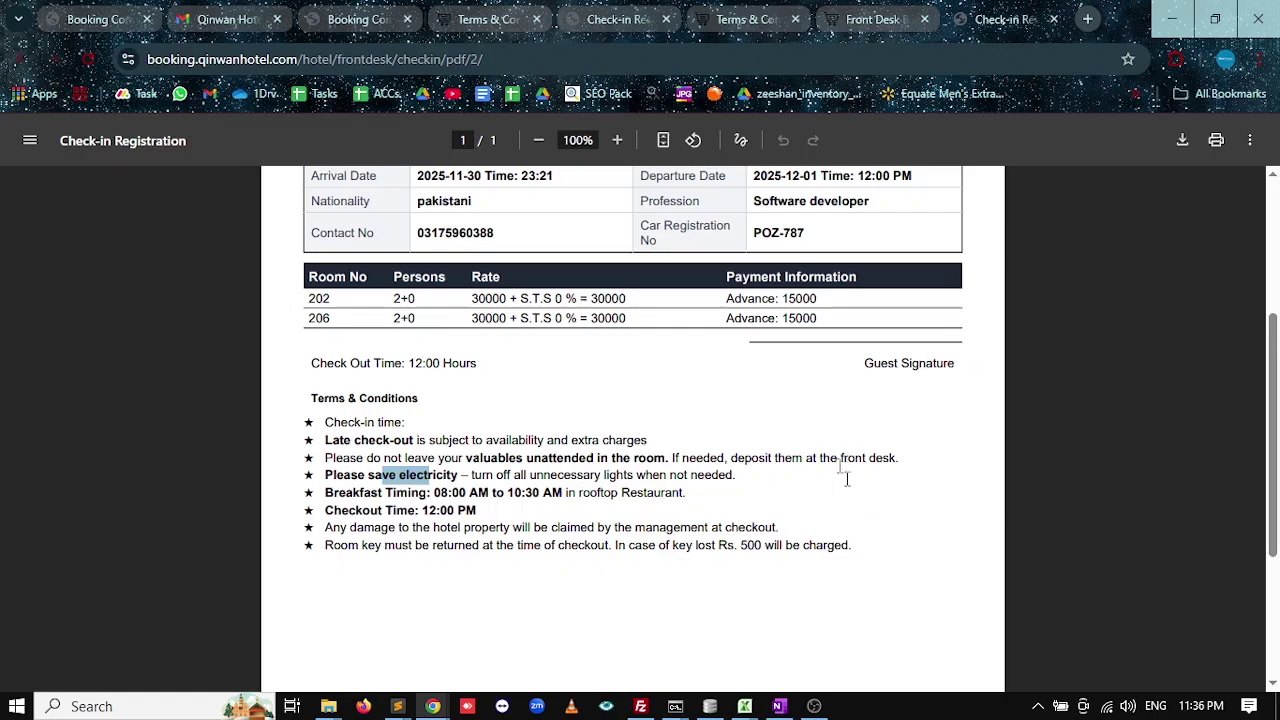
{"action": "scroll", "coordinate": [845, 479], "scroll_direction": "up", "scroll_amount": 2}
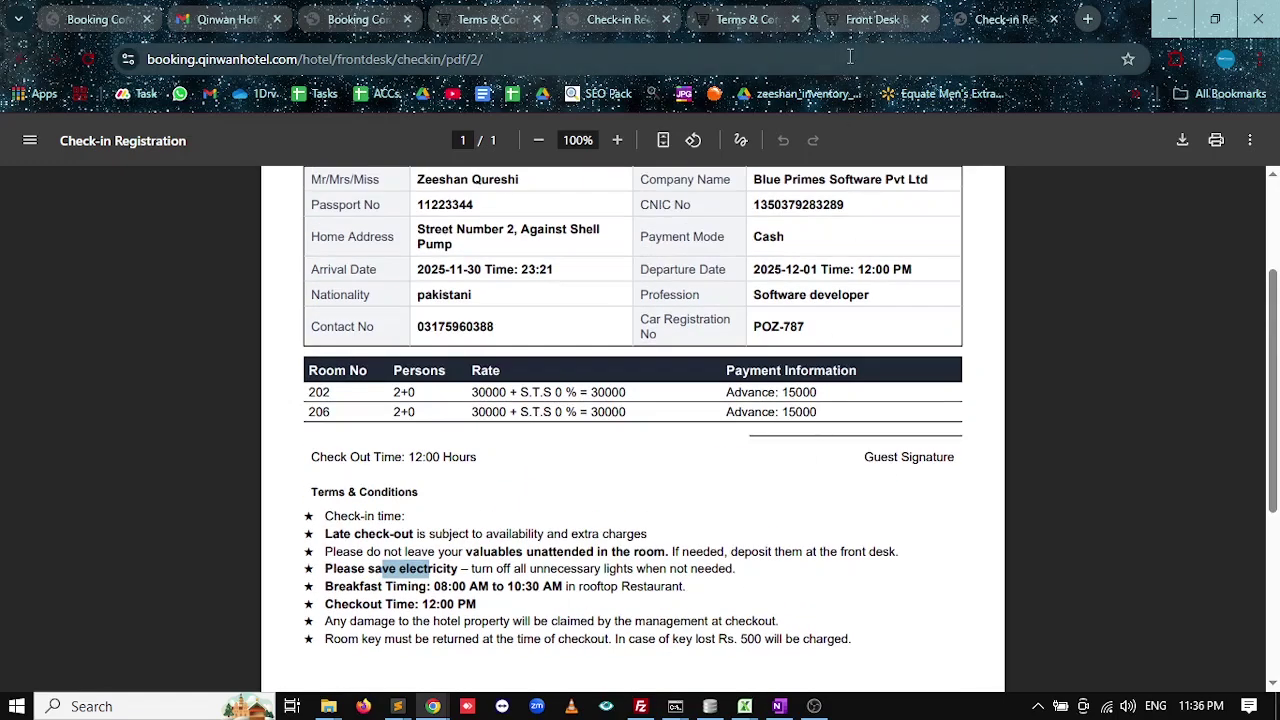
{"action": "scroll", "coordinate": [514, 251], "scroll_direction": "up", "scroll_amount": 4}
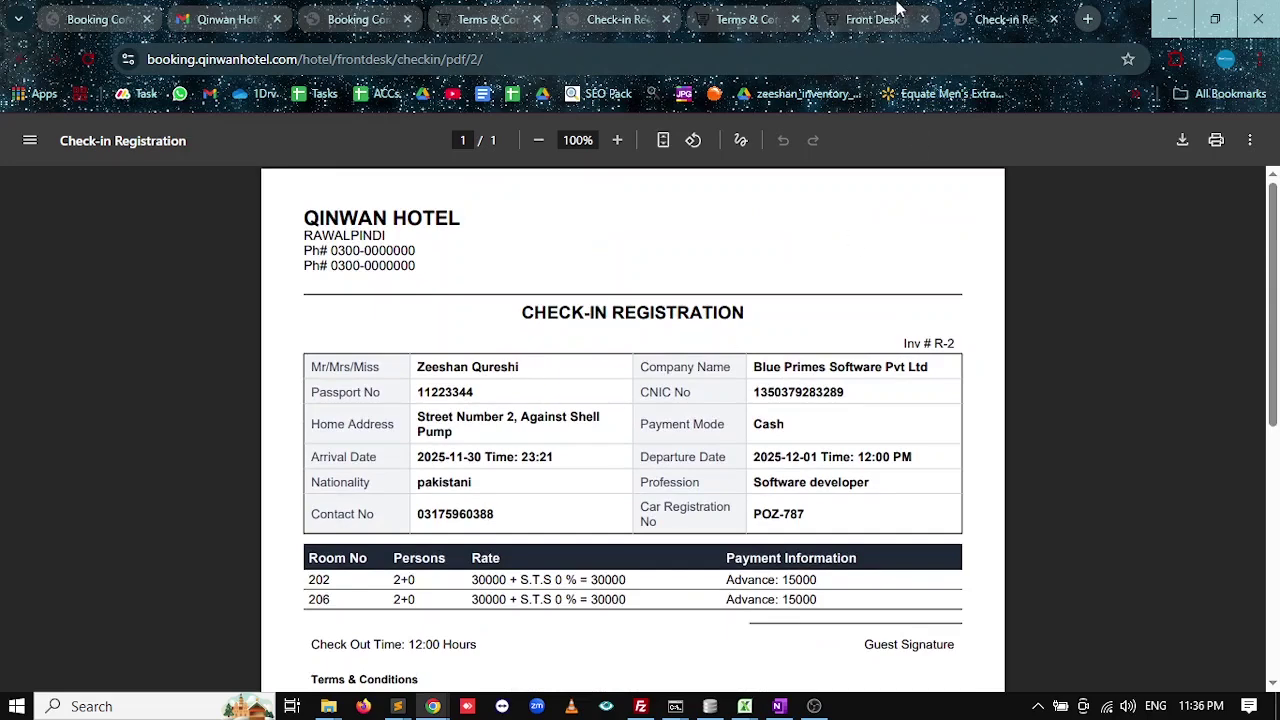
{"action": "left_click", "coordinate": [898, 15]}
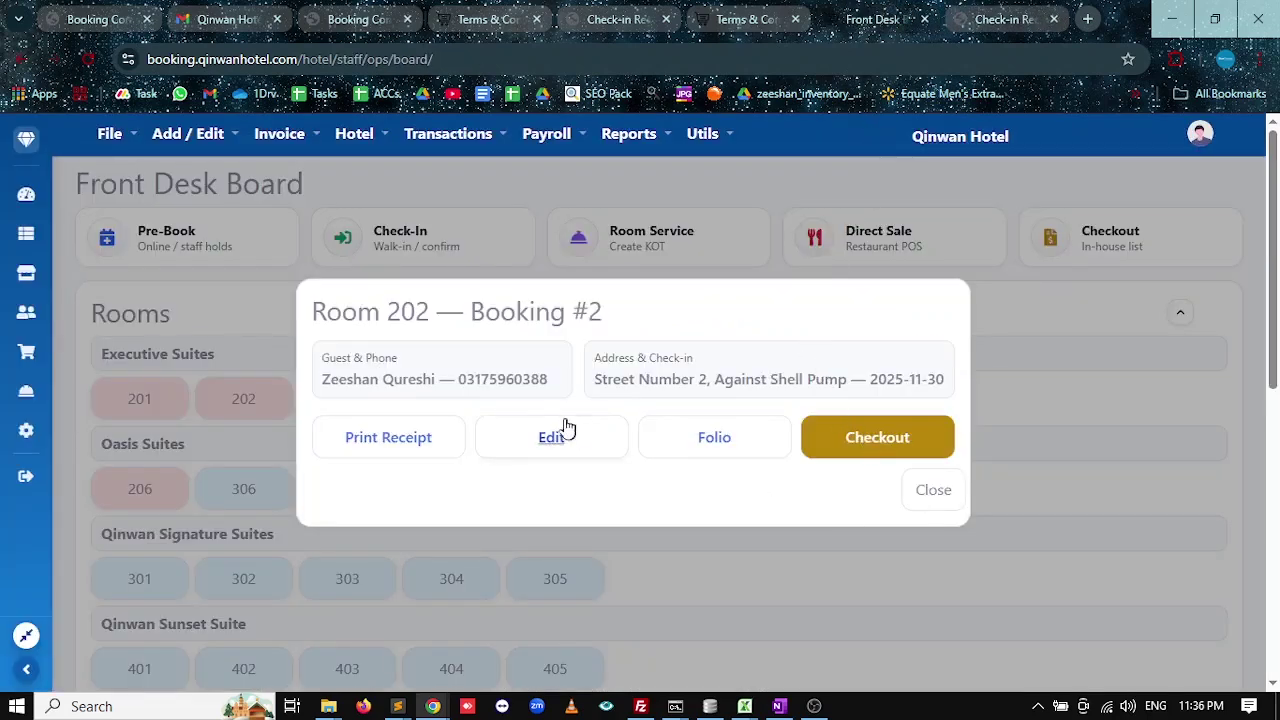
From booking #2's folio, start a new room service order for Room 201.
{"action": "left_click", "coordinate": [709, 437]}
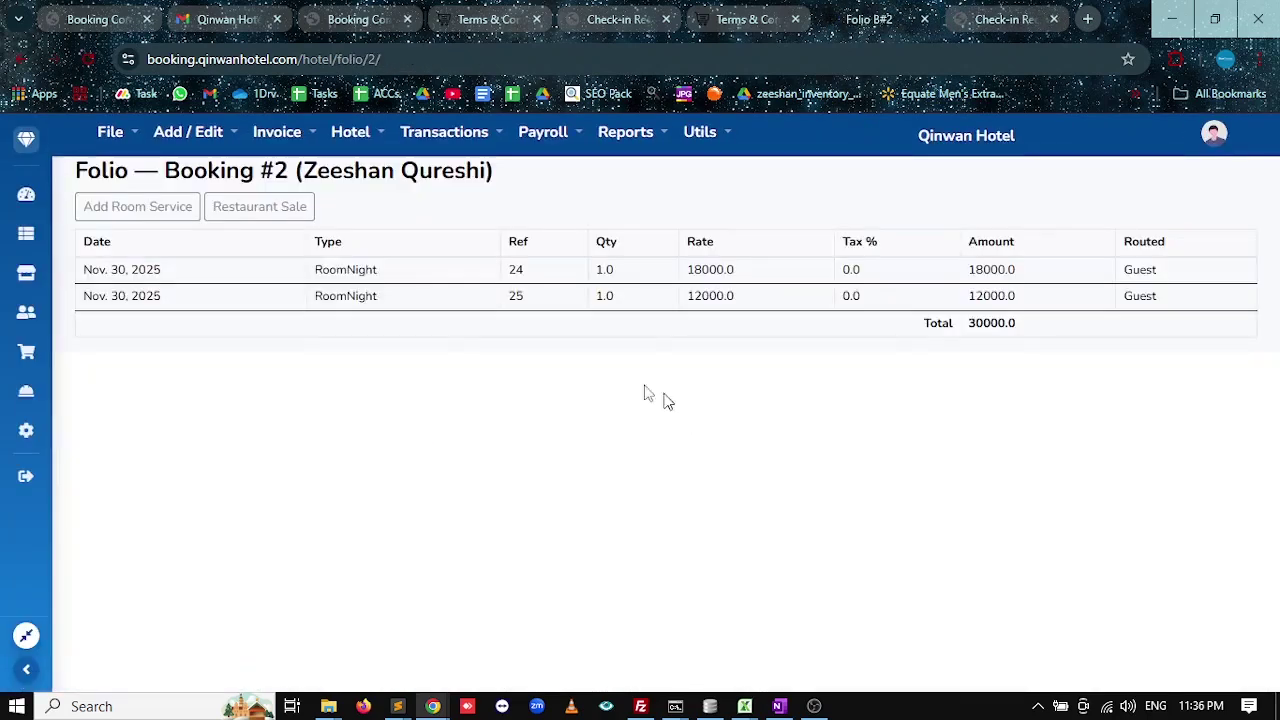
{"action": "left_click", "coordinate": [170, 211]}
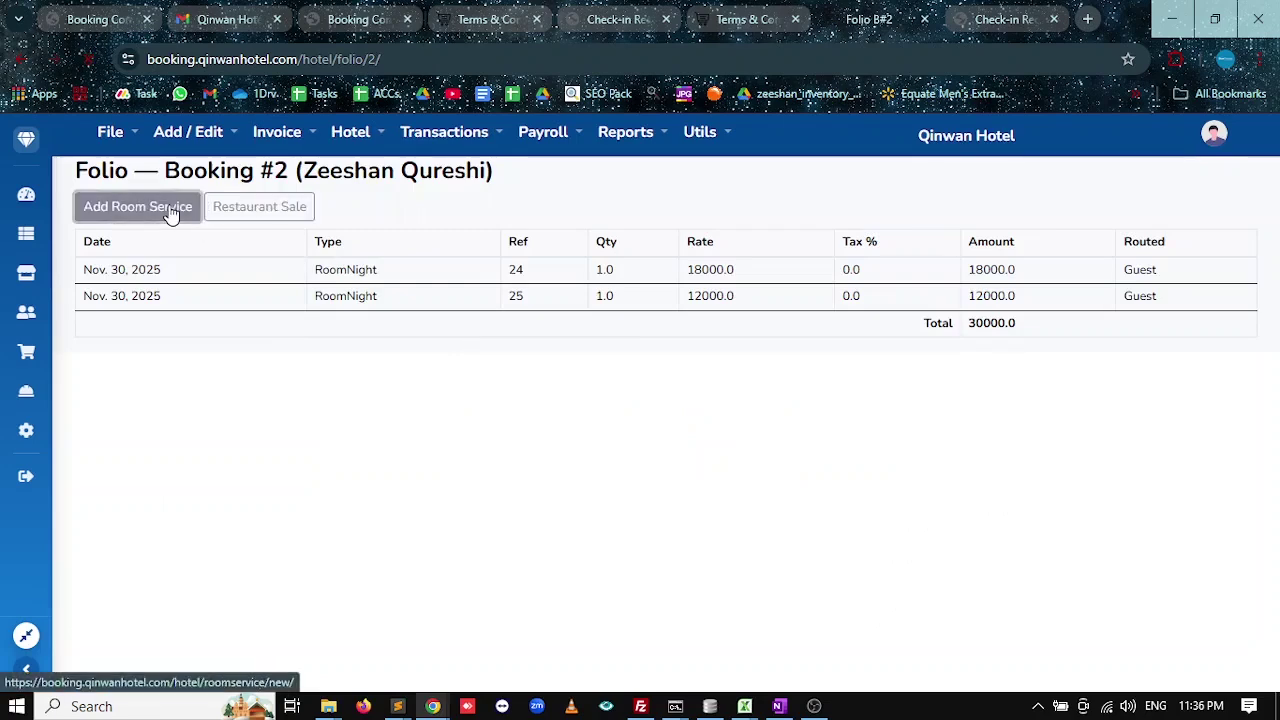
{"action": "left_click", "coordinate": [172, 300]}
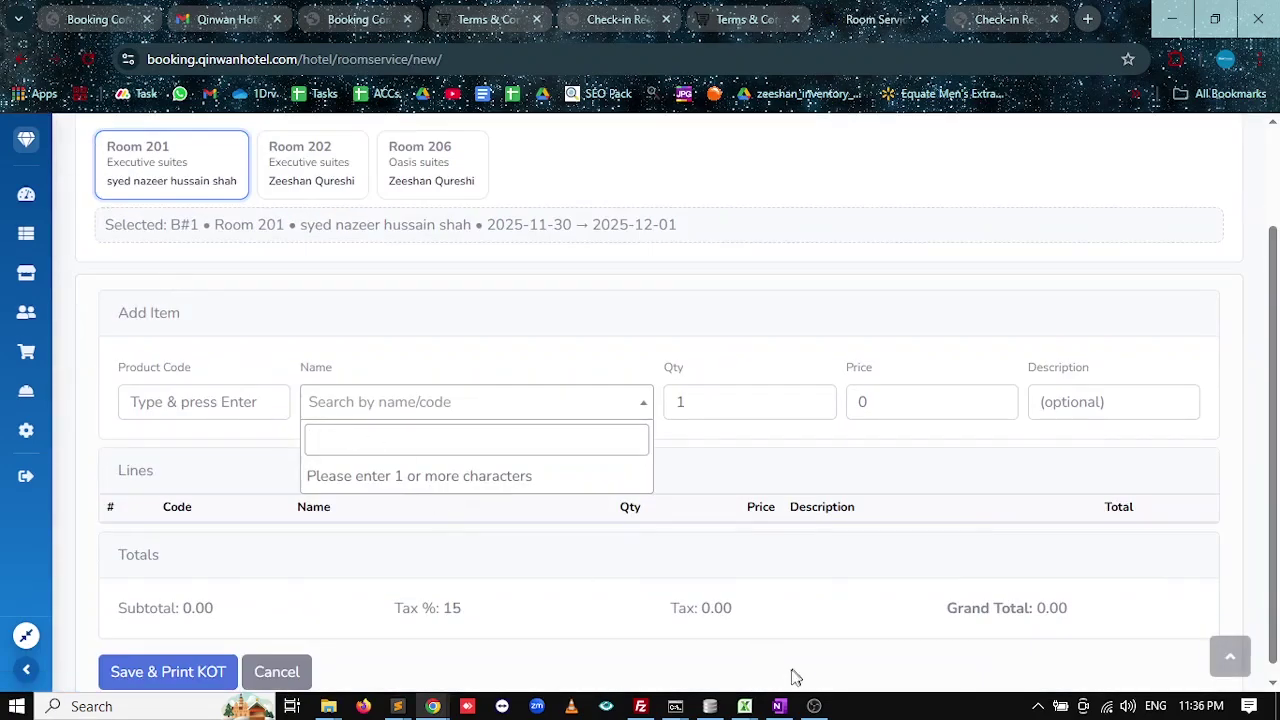
Check the OneNote system overview, then return and open the Add / Edit menu.
{"action": "left_click", "coordinate": [779, 706]}
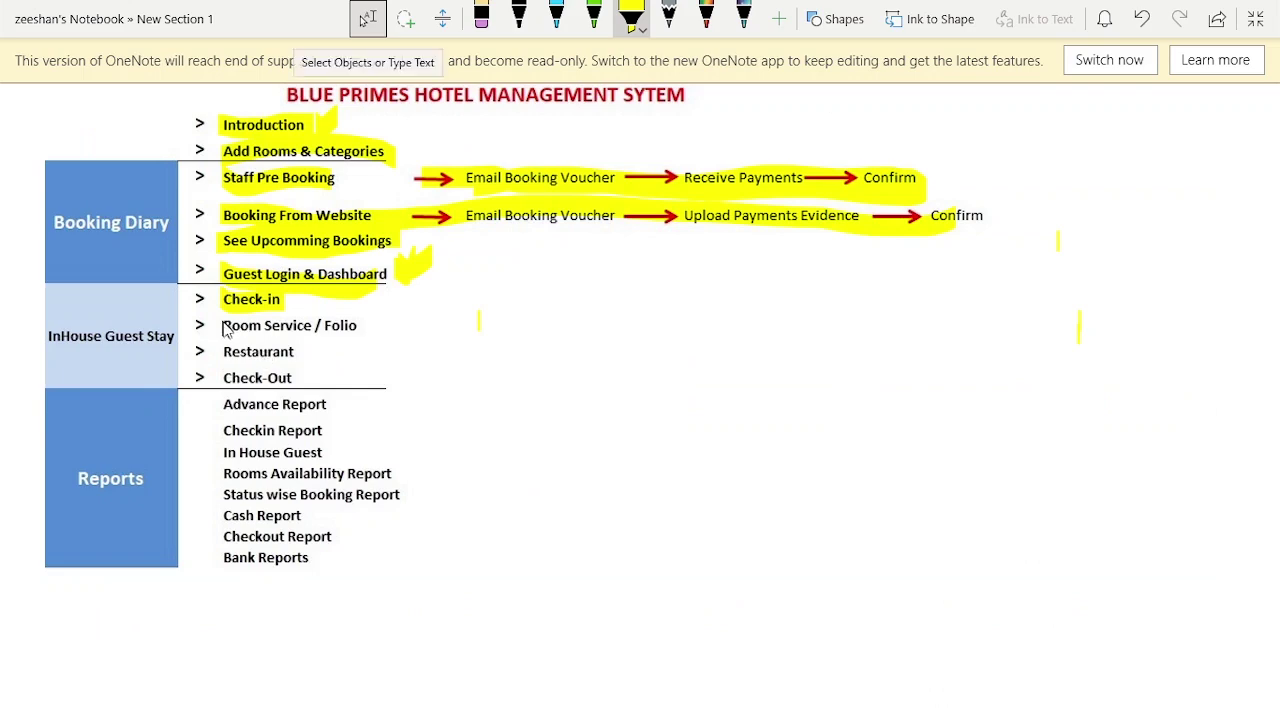
{"action": "key", "text": "alt+Tab"}
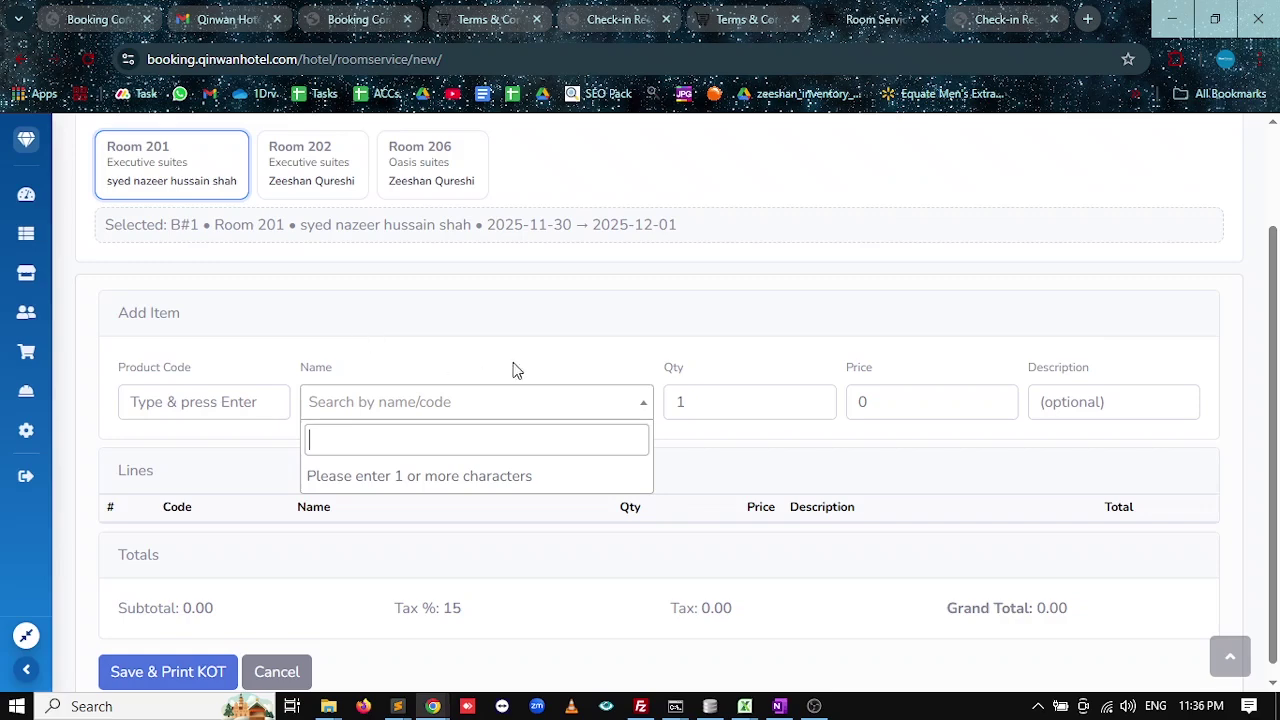
{"action": "scroll", "coordinate": [360, 340], "scroll_direction": "up", "scroll_amount": 2}
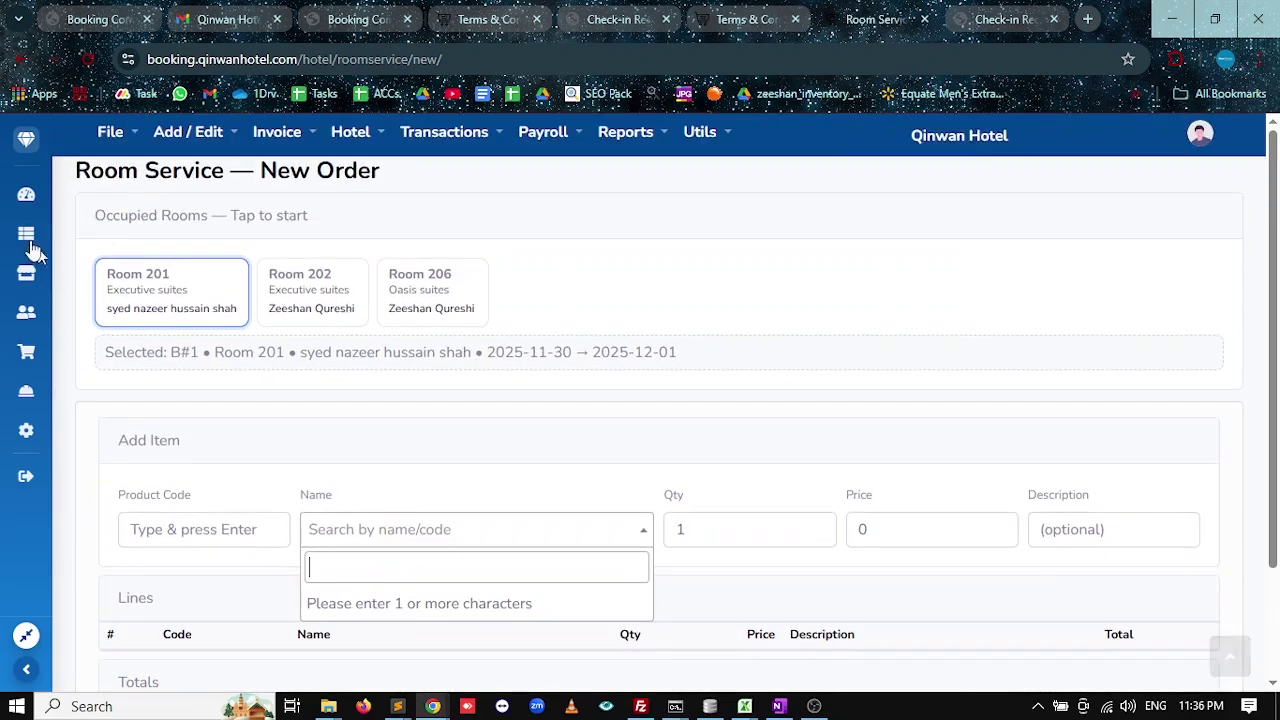
{"action": "left_click", "coordinate": [206, 134]}
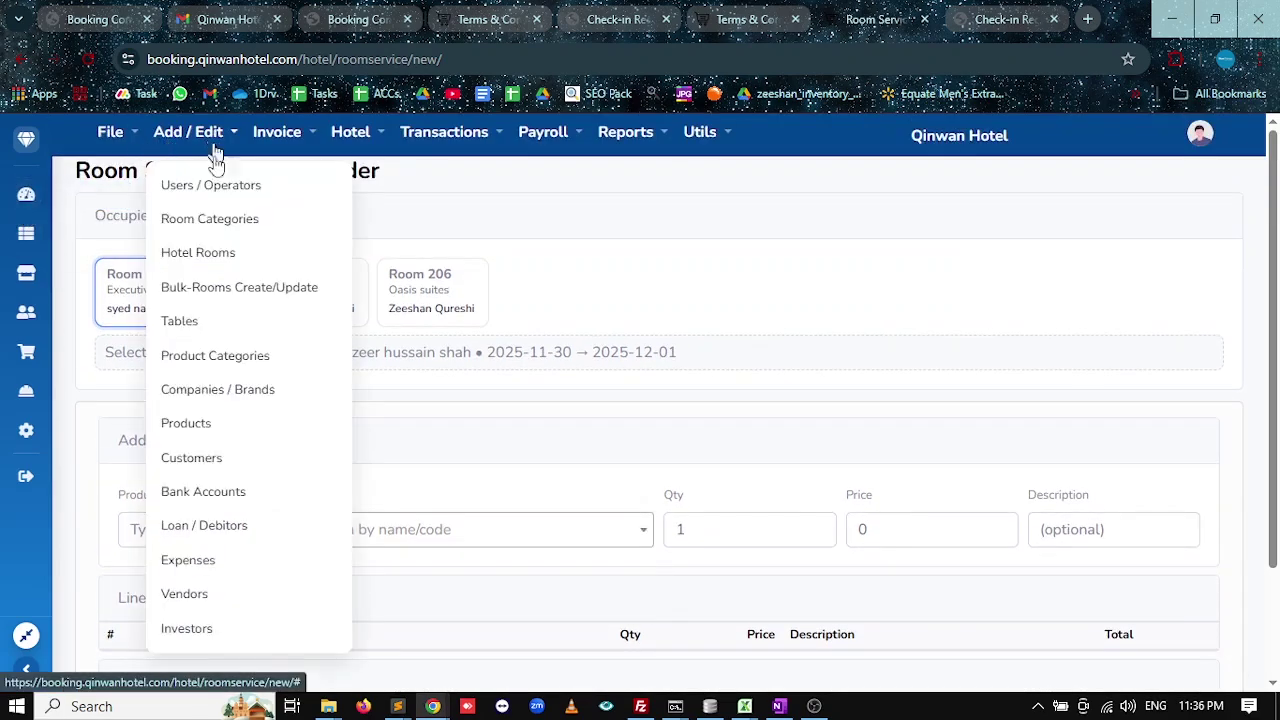
Create non-stock product 'chicken karahi' priced 1000, with 1 piece per pack and stock 0.
{"action": "left_click", "coordinate": [250, 424]}
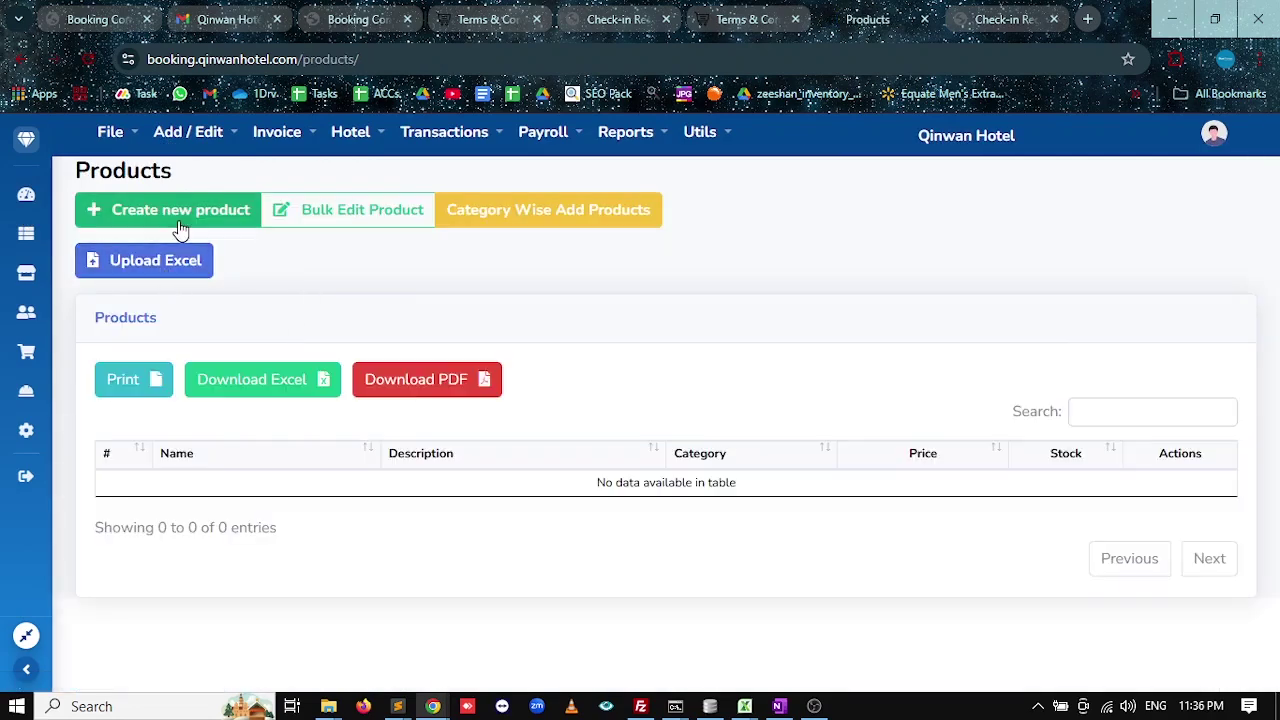
{"action": "left_click", "coordinate": [157, 266]}
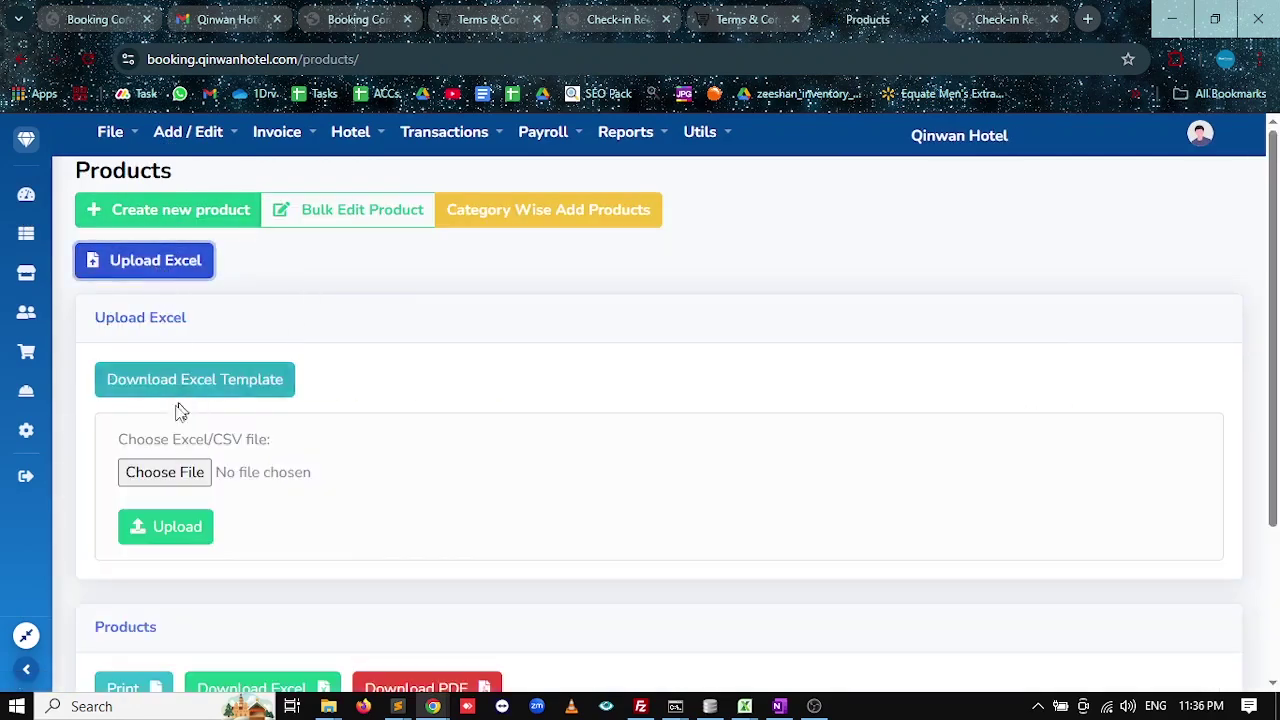
{"action": "left_click", "coordinate": [165, 212]}
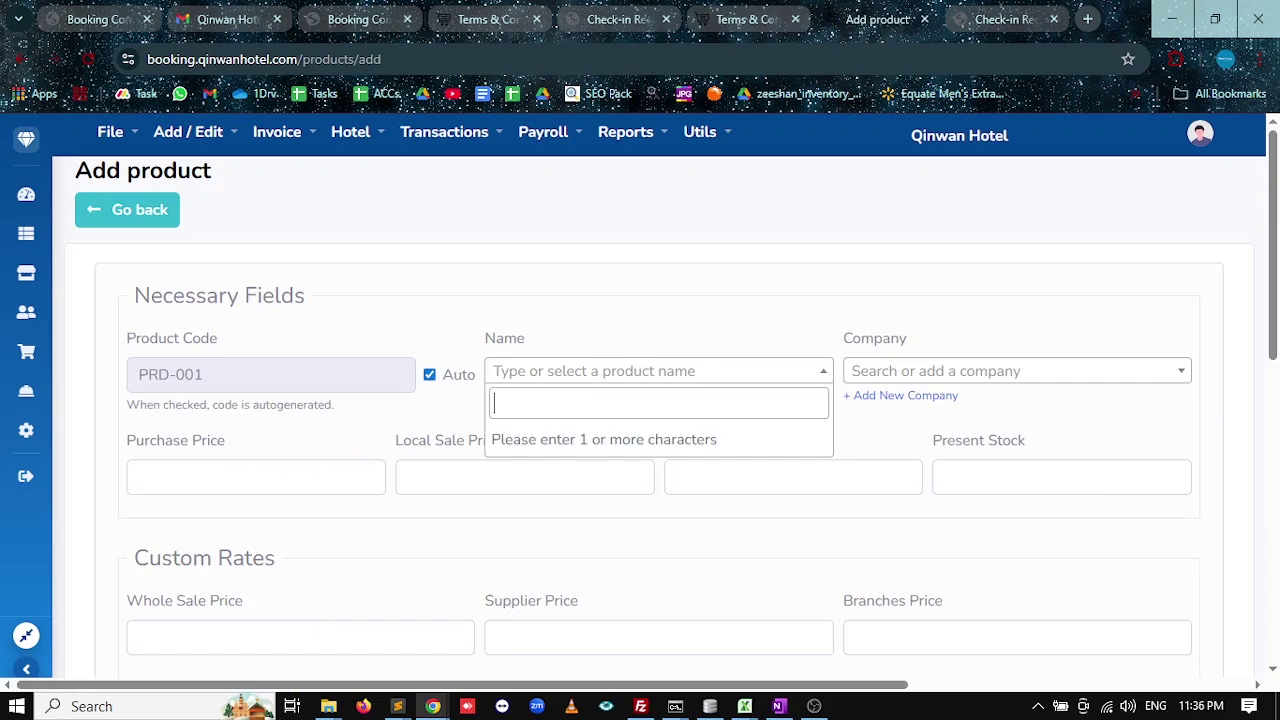
{"action": "type", "text": "chicken karahi"}
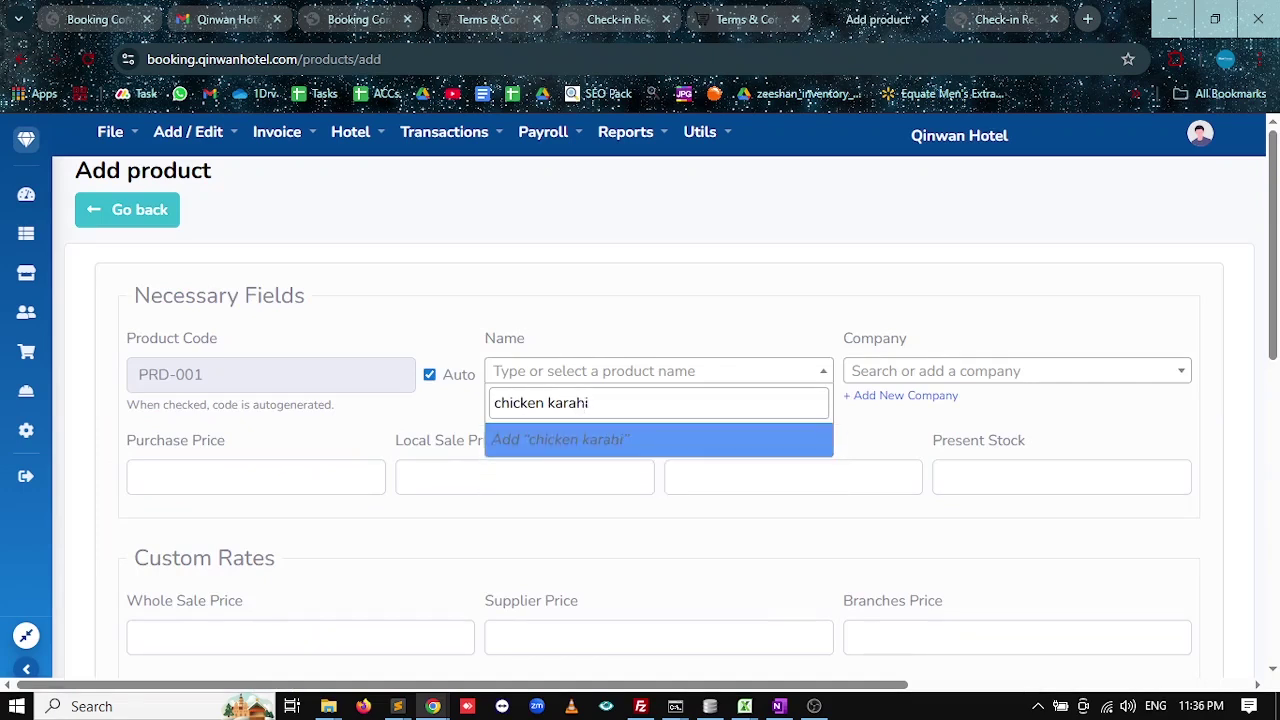
{"action": "key", "text": "Return"}
{"action": "key", "text": "Return"}
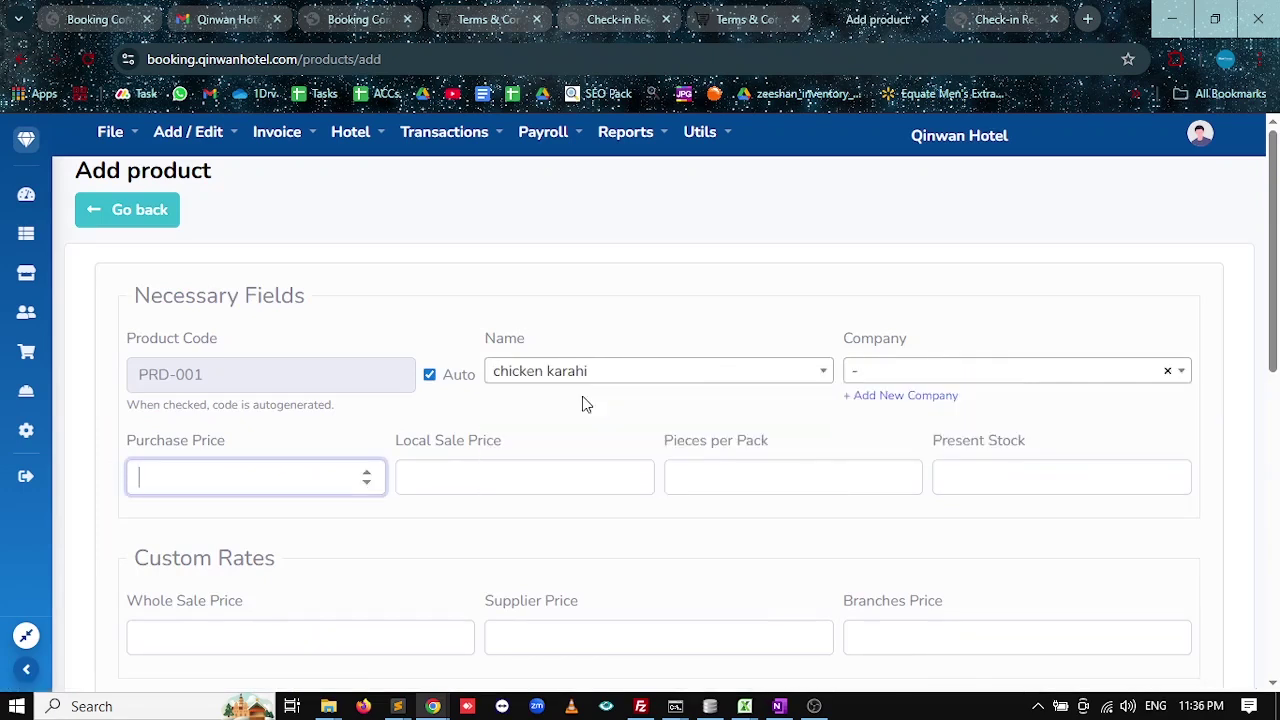
{"action": "key", "text": "Tab"}
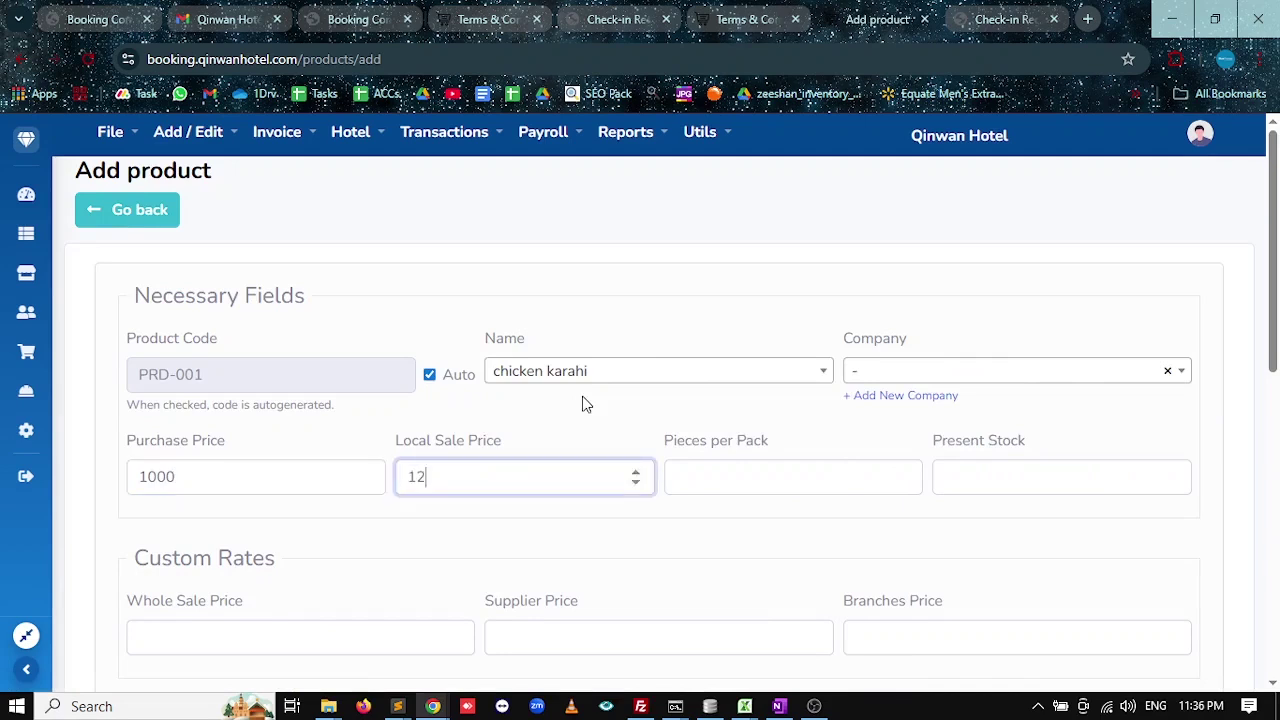
{"action": "key", "text": "Tab"}
{"action": "type", "text": "1"}
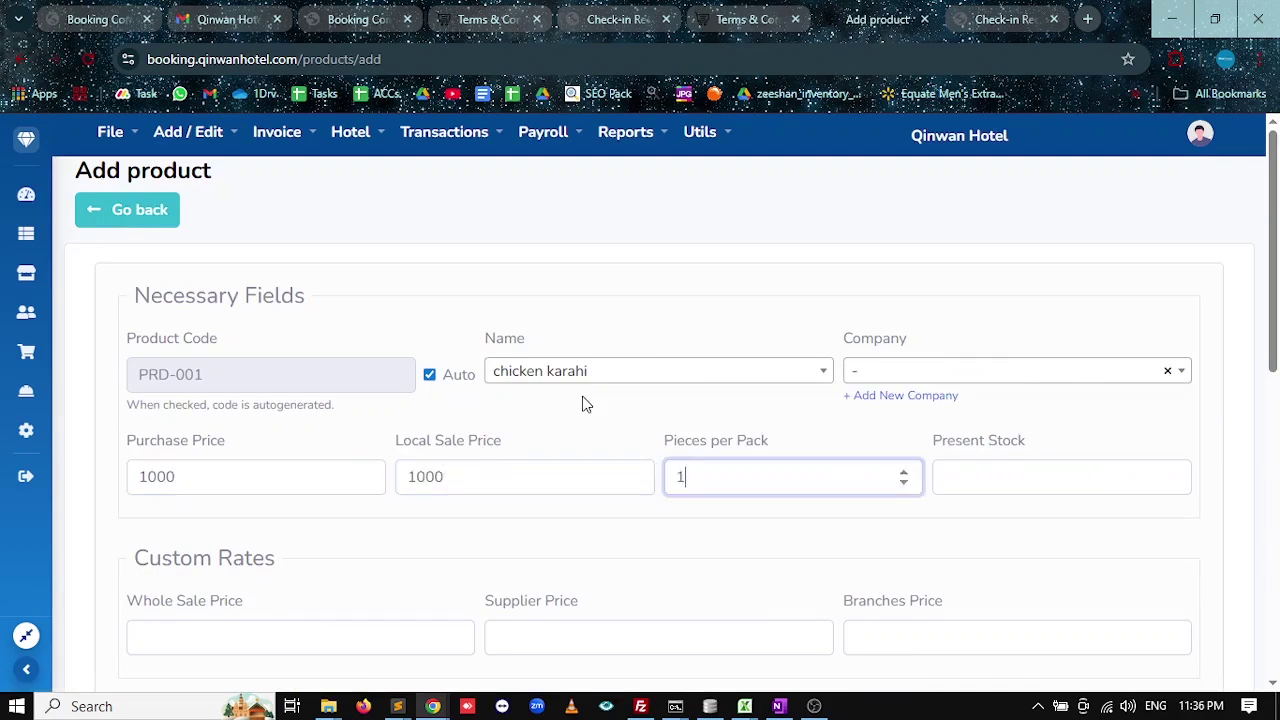
{"action": "key", "text": "Tab"}
{"action": "type", "text": "0"}
{"action": "scroll", "coordinate": [423, 520], "scroll_direction": "down", "scroll_amount": 6}
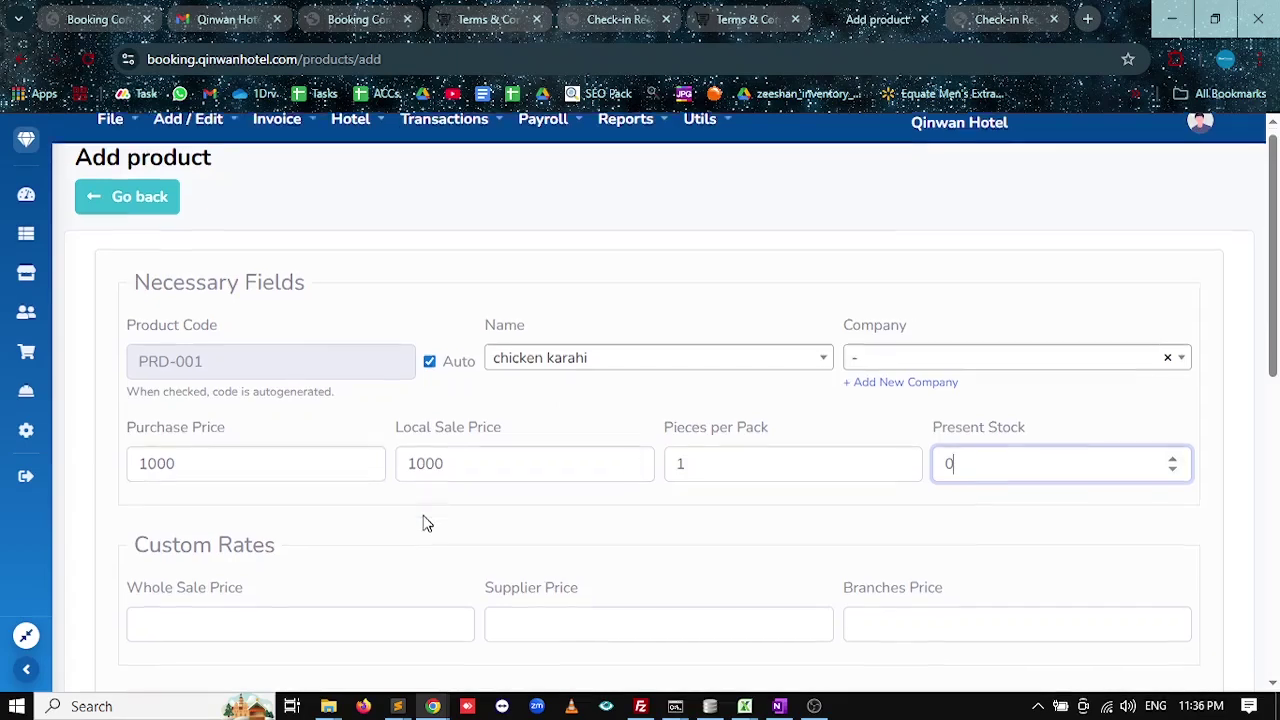
{"action": "left_click", "coordinate": [560, 438]}
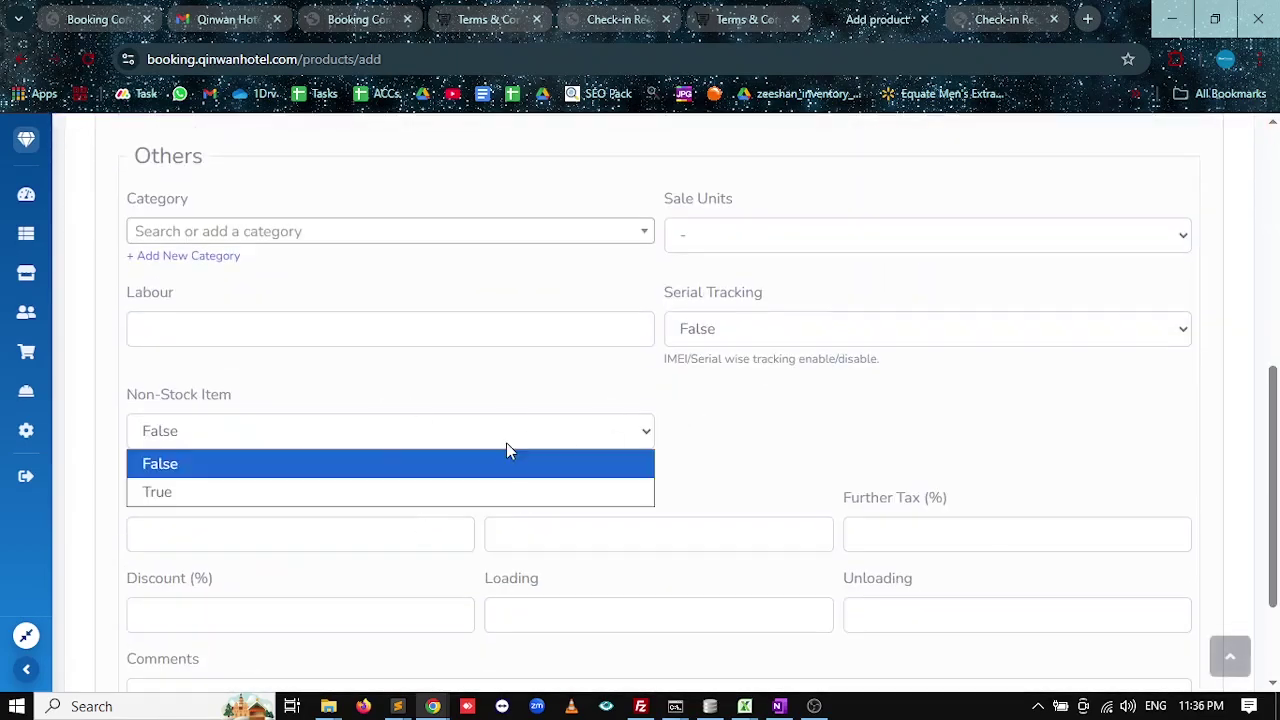
{"action": "left_click", "coordinate": [214, 487]}
{"action": "scroll", "coordinate": [241, 577], "scroll_direction": "down", "scroll_amount": 2}
{"action": "left_click", "coordinate": [191, 640]}
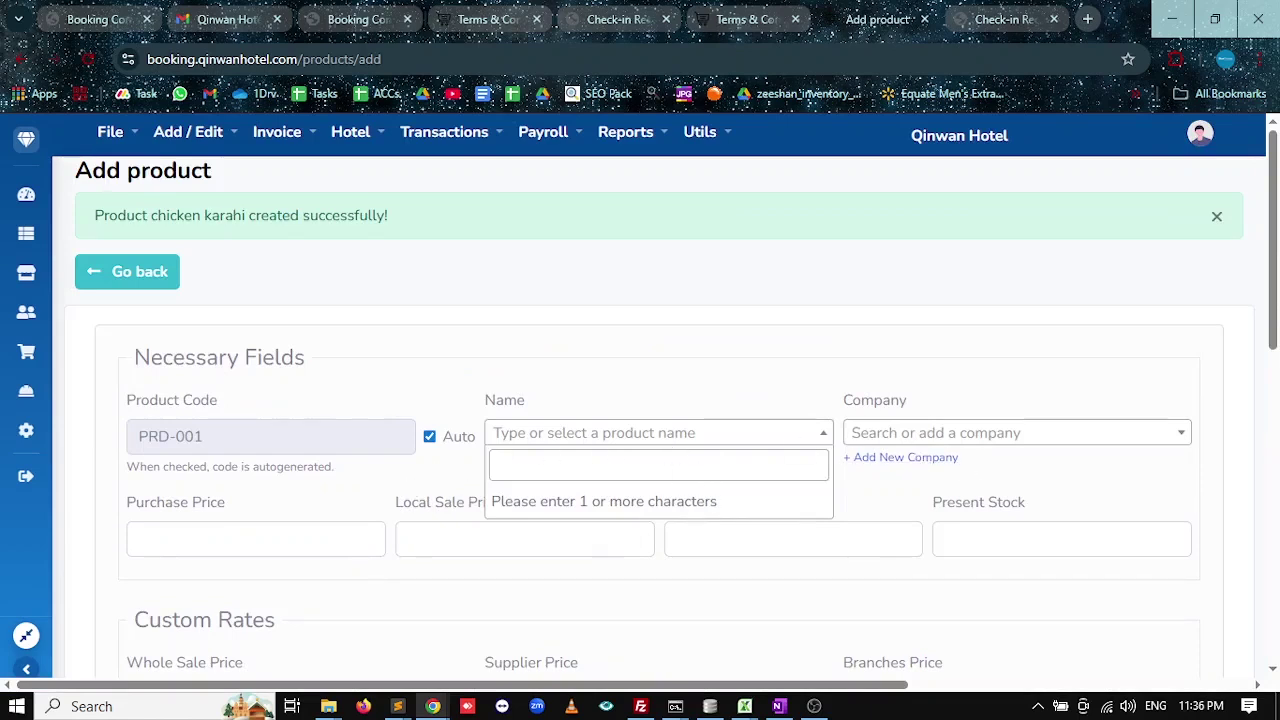
Create non-stock product 'naan' at price 50 with 1 piece per pack, then return to the board.
{"action": "type", "text": "naan"}
{"action": "key", "text": "Return"}
{"action": "type", "text": "-"}
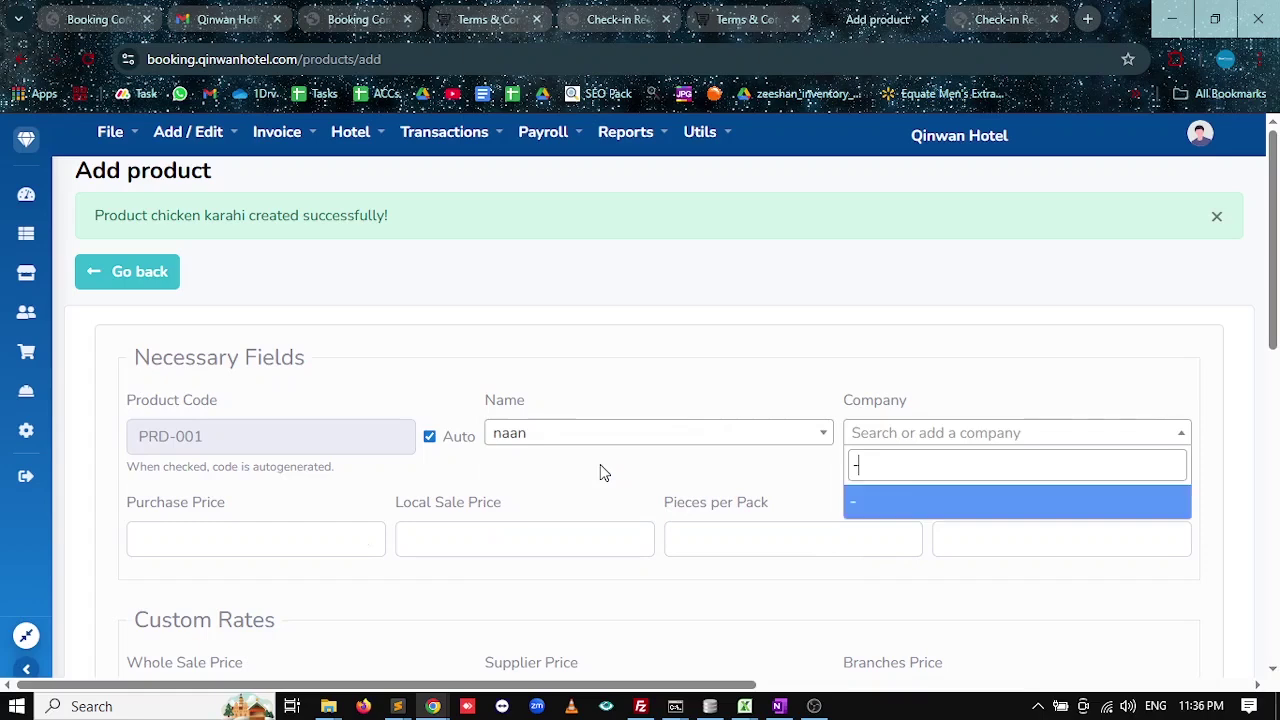
{"action": "key", "text": "Return"}
{"action": "type", "text": "50"}
{"action": "key", "text": "Tab"}
{"action": "type", "text": "50"}
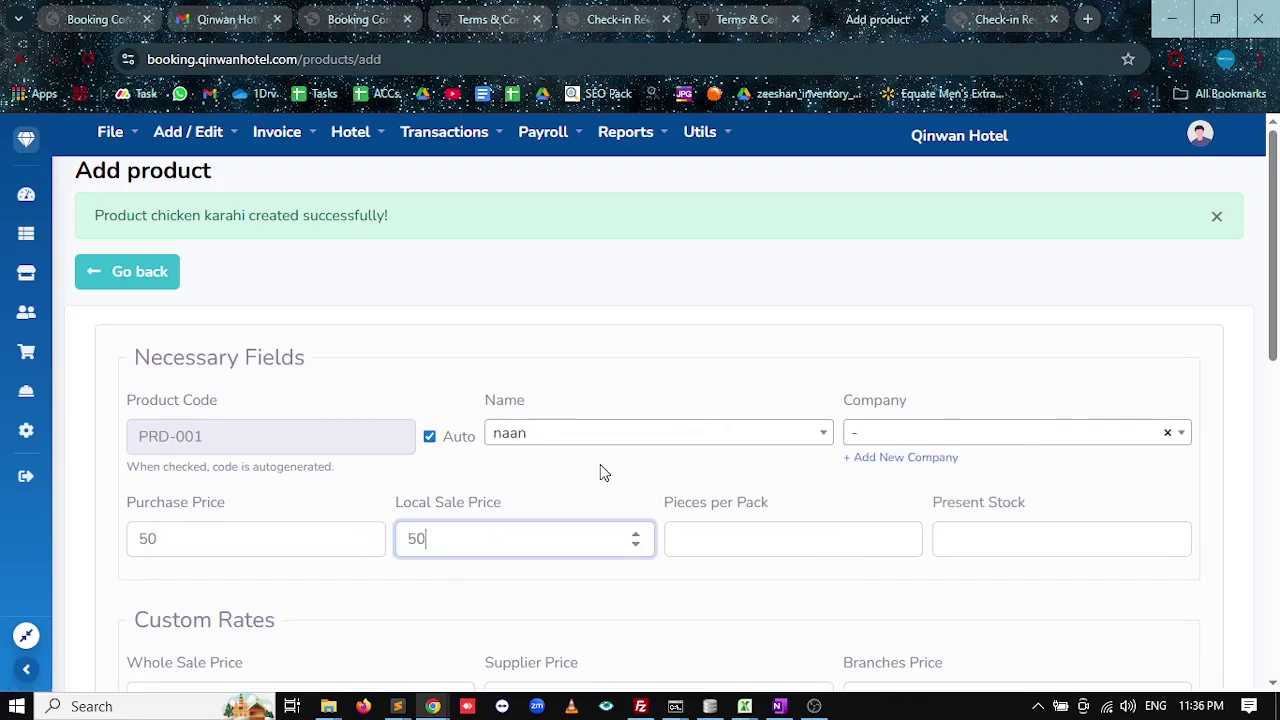
{"action": "key", "text": "Tab"}
{"action": "type", "text": "1"}
{"action": "key", "text": "Tab"}
{"action": "scroll", "coordinate": [567, 495], "scroll_direction": "down", "scroll_amount": 2}
{"action": "scroll", "coordinate": [567, 495], "scroll_direction": "down", "scroll_amount": 3}
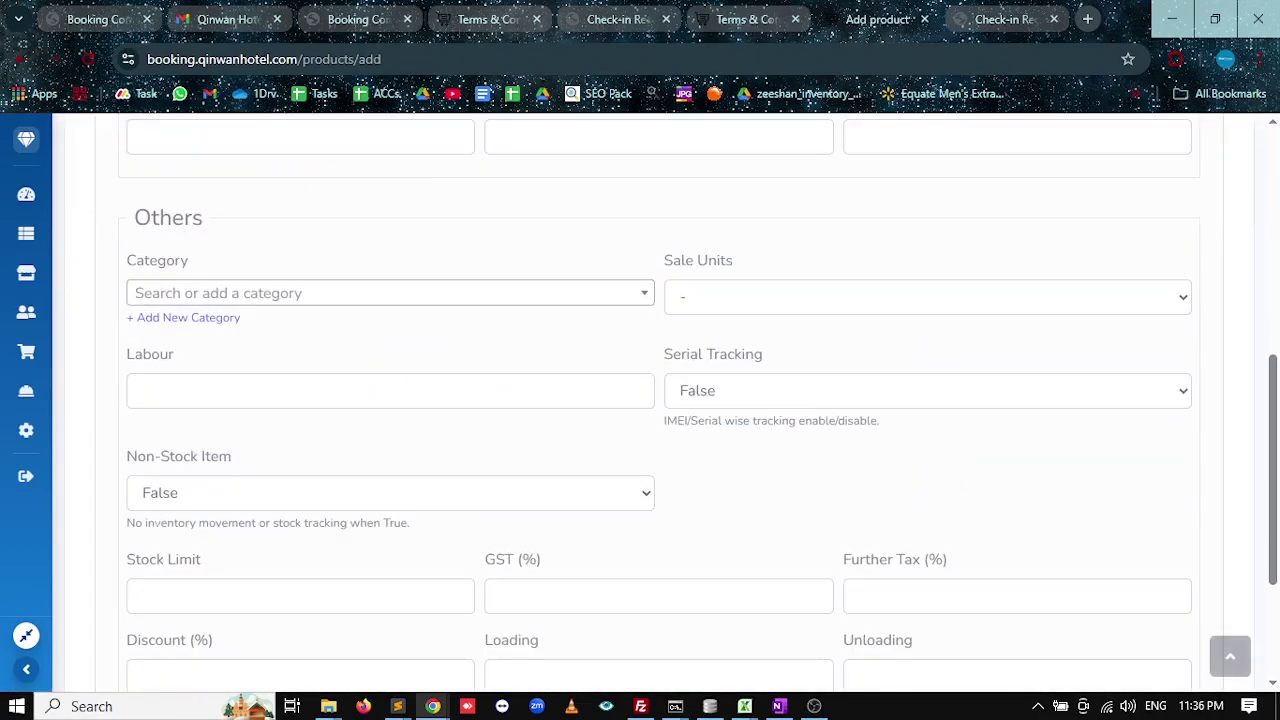
{"action": "left_click", "coordinate": [193, 497]}
{"action": "left_click", "coordinate": [191, 551]}
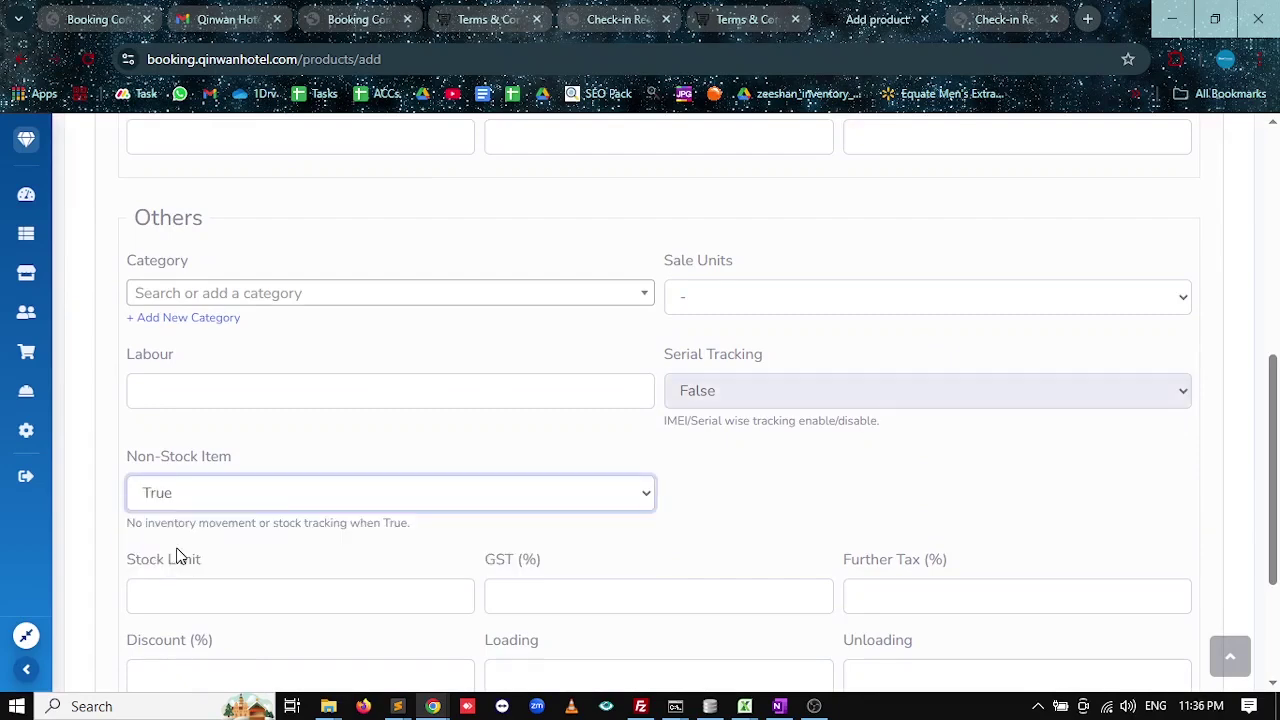
{"action": "scroll", "coordinate": [175, 610], "scroll_direction": "down", "scroll_amount": 2}
{"action": "left_click", "coordinate": [176, 643]}
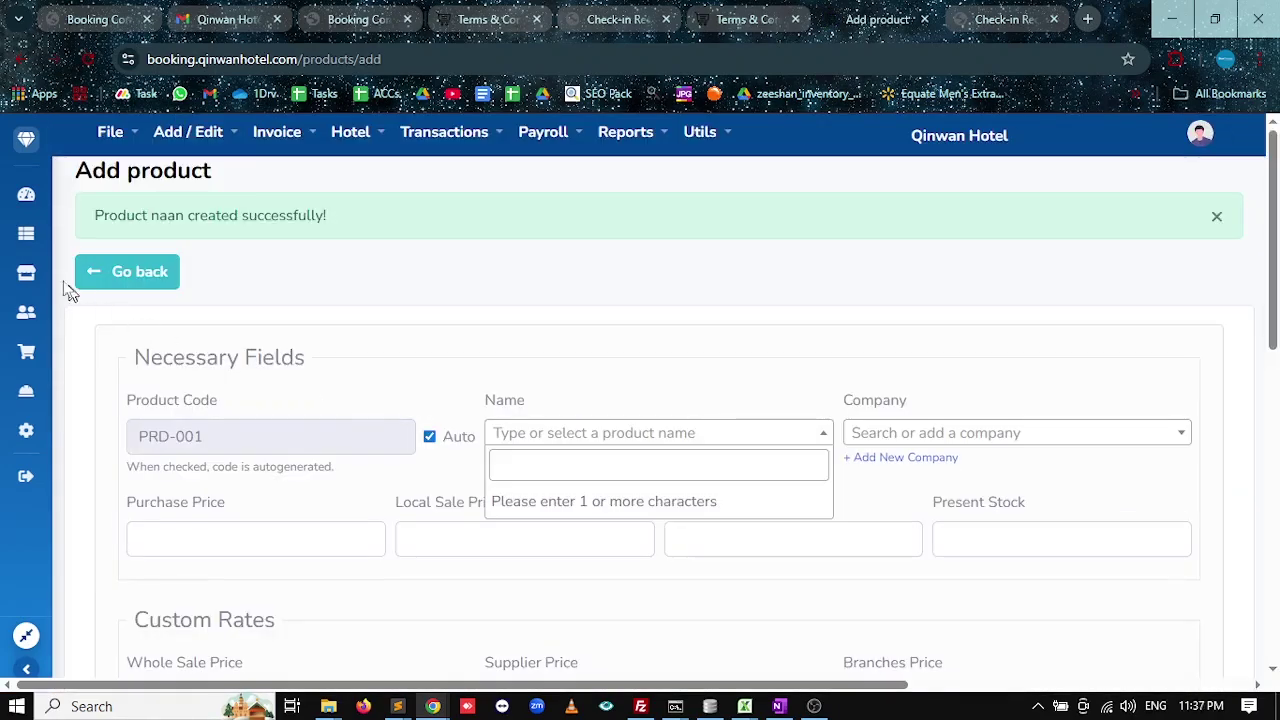
{"action": "left_click", "coordinate": [26, 194]}
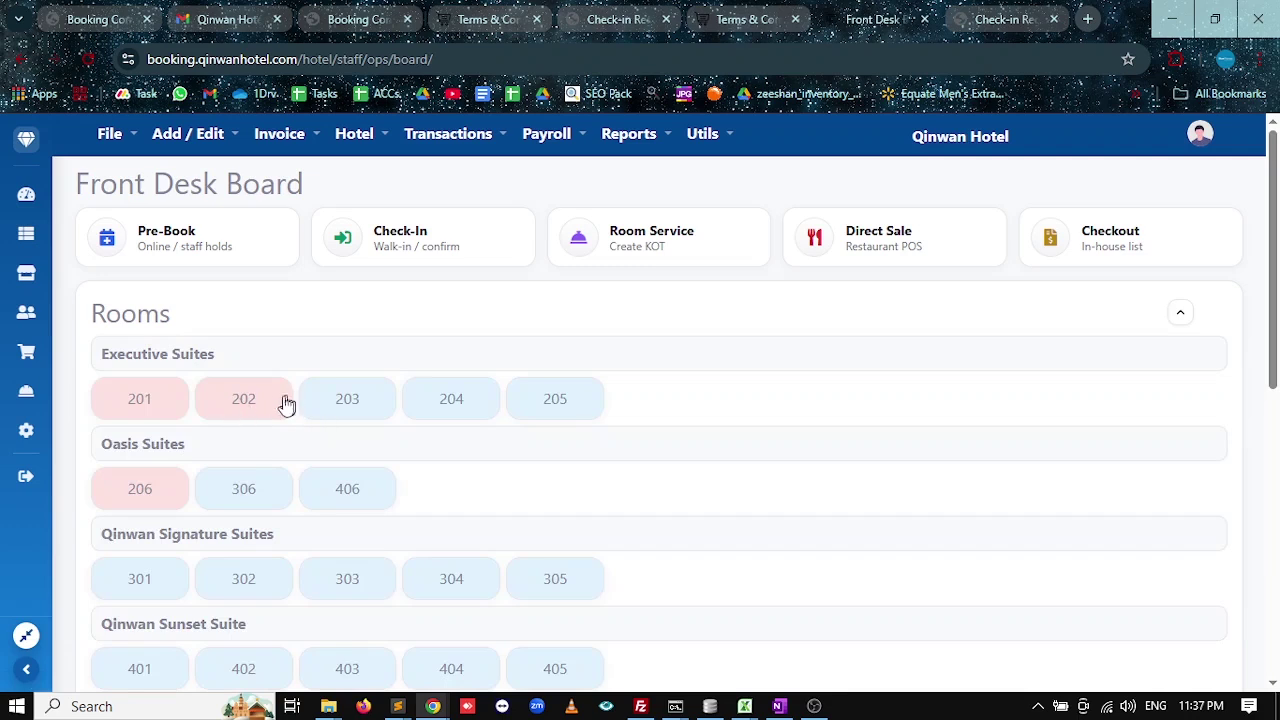
Start a room service order for Room 201 with chicken karahi described 'extra plates'.
{"action": "left_click", "coordinate": [28, 356]}
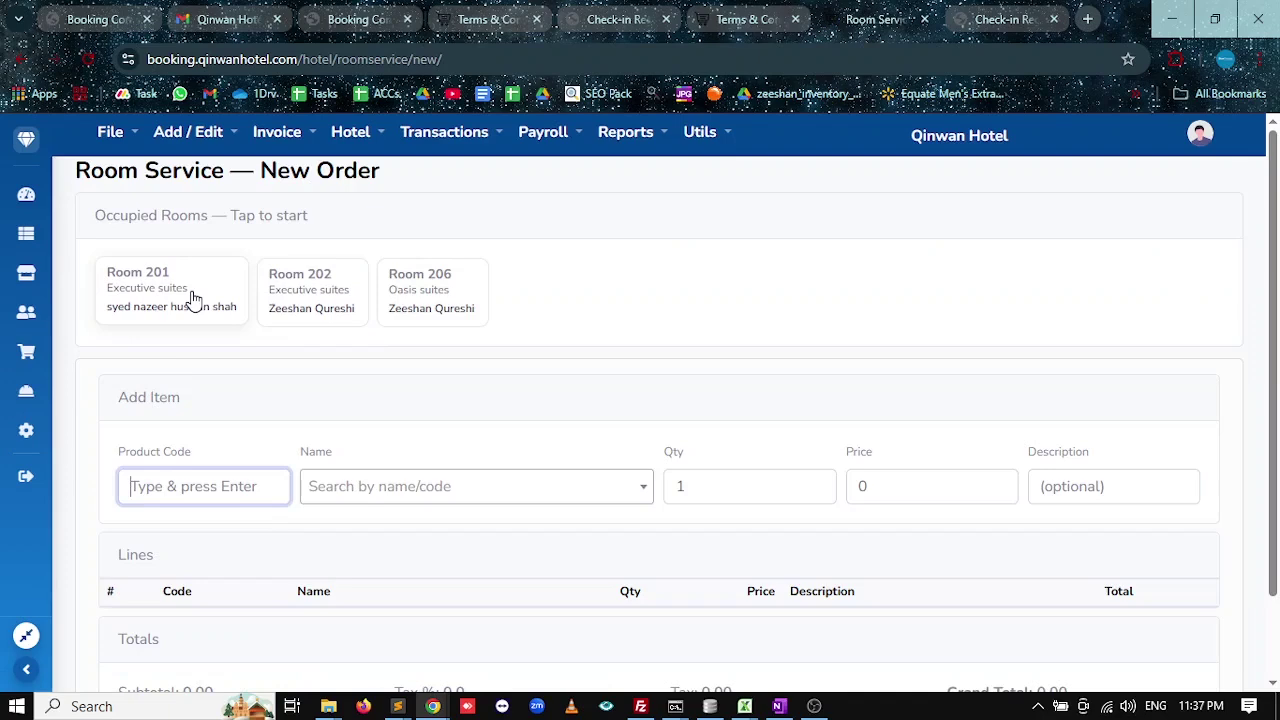
{"action": "left_click", "coordinate": [192, 299]}
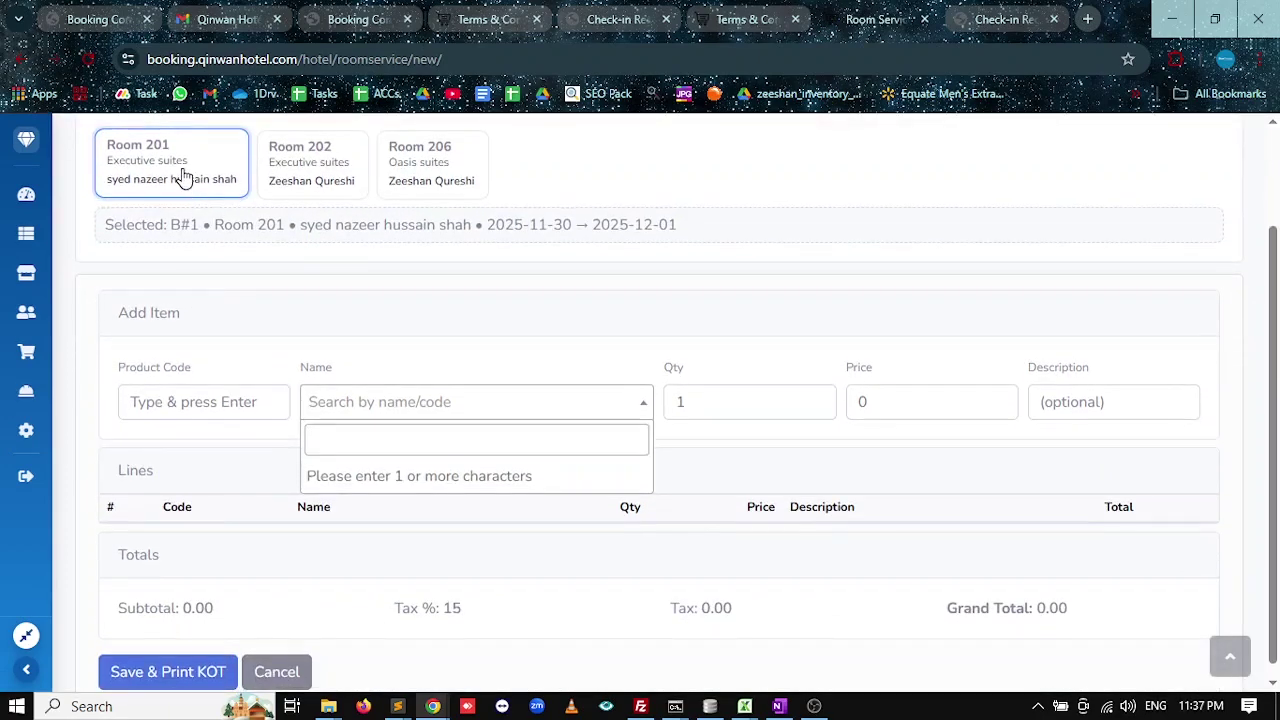
{"action": "type", "text": "chi"}
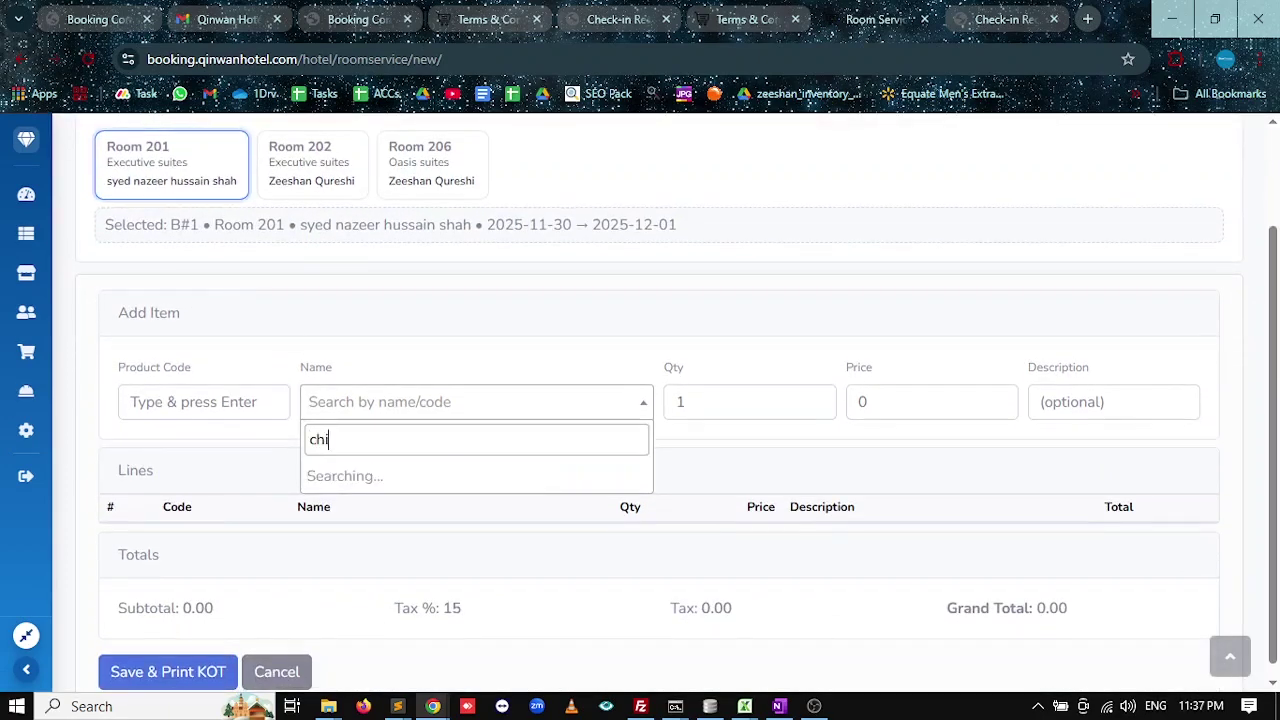
{"action": "key", "text": "Return"}
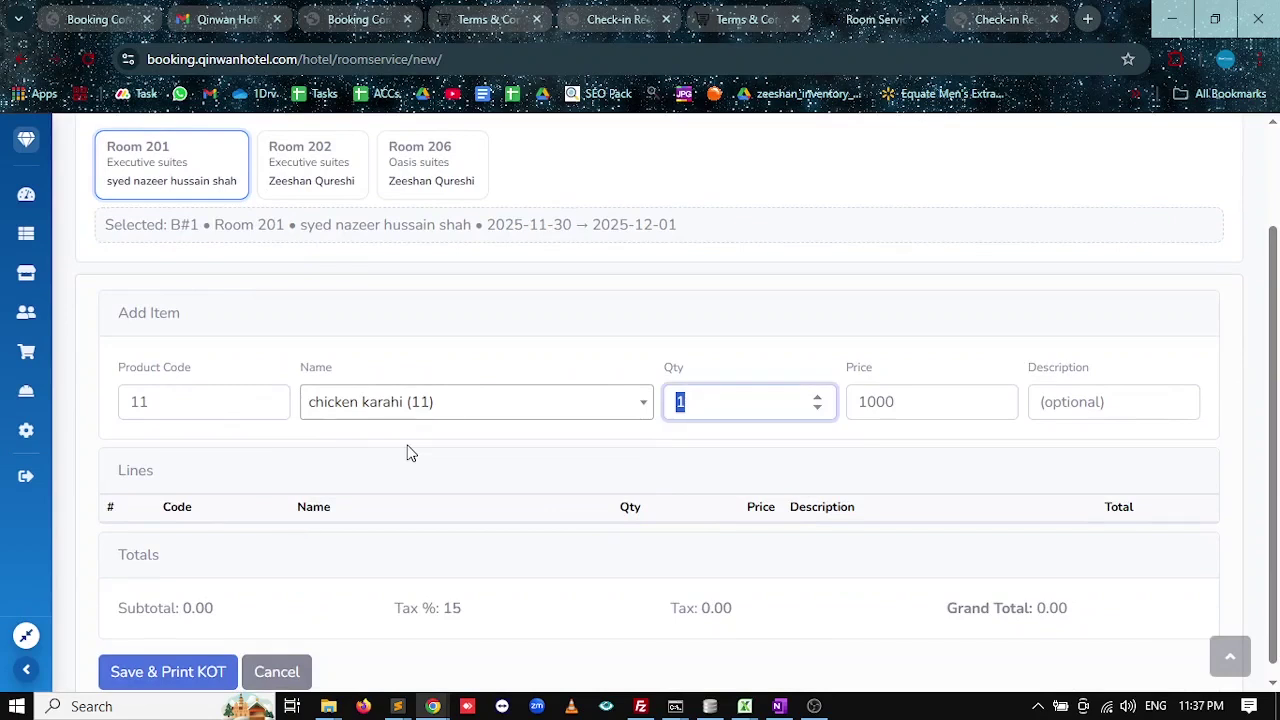
{"action": "key", "text": "Tab"}
{"action": "key", "text": "Tab"}
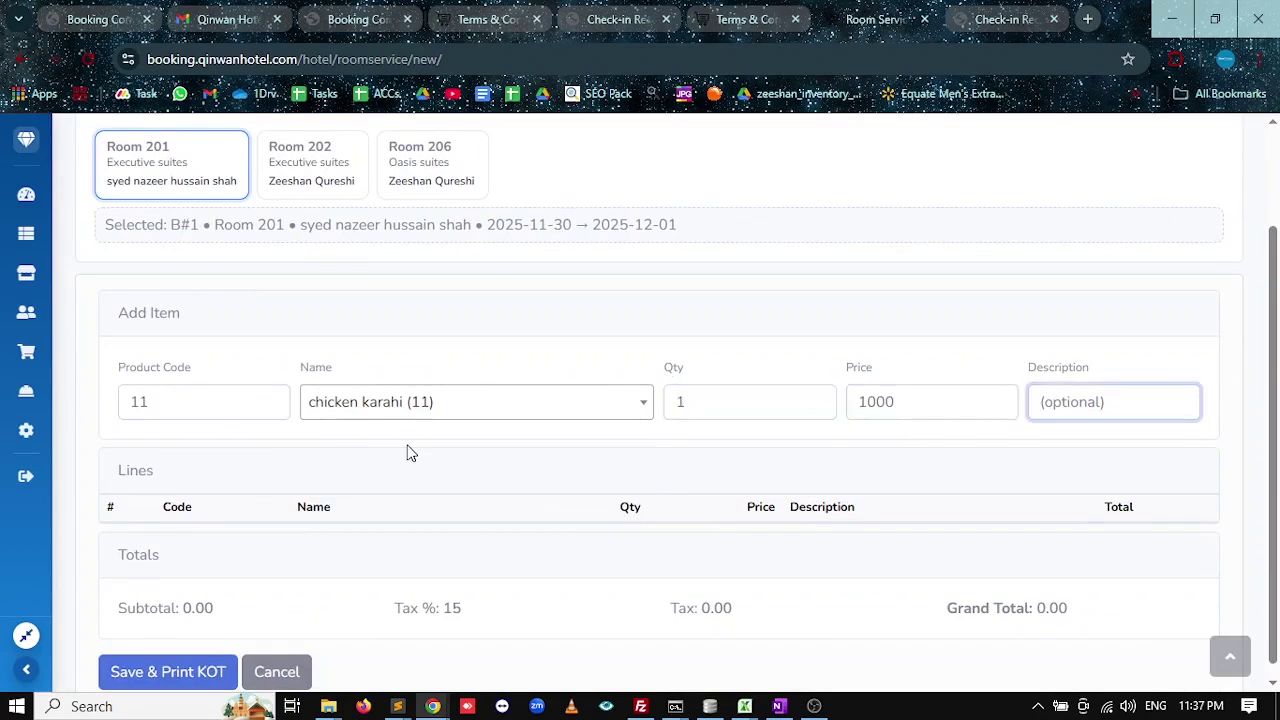
{"action": "type", "text": "extra plates"}
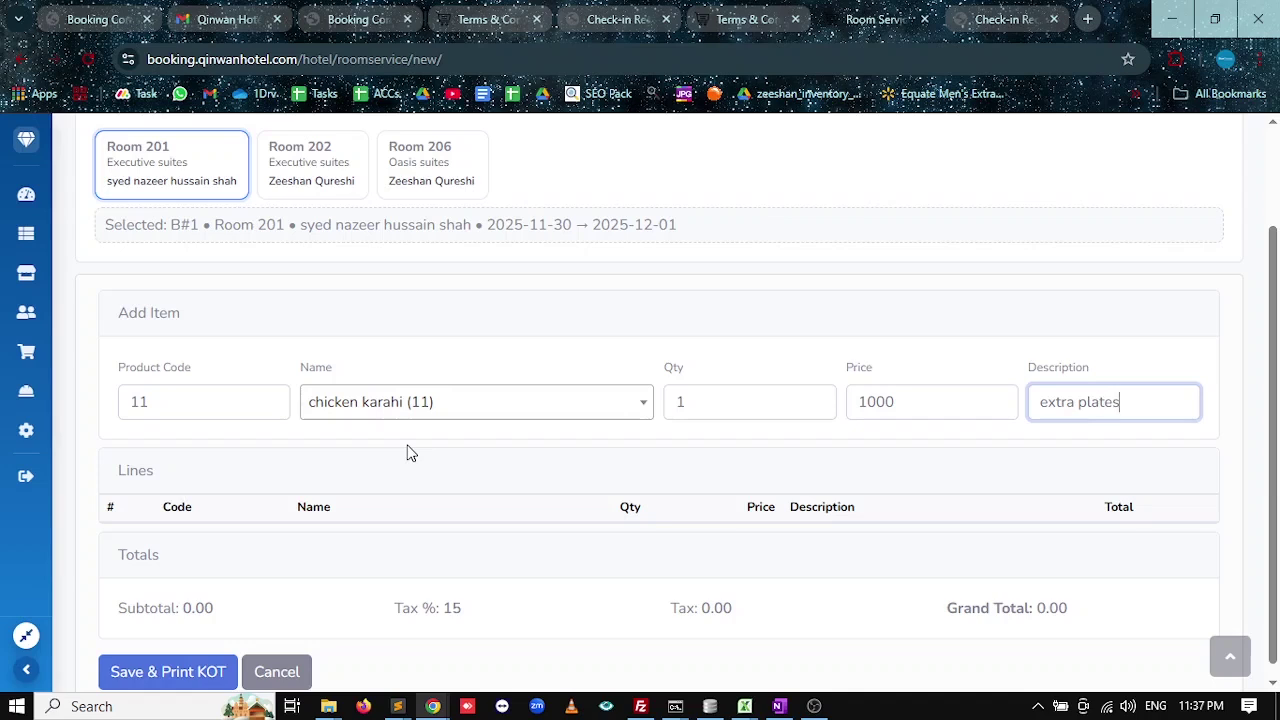
{"action": "key", "text": "Return"}
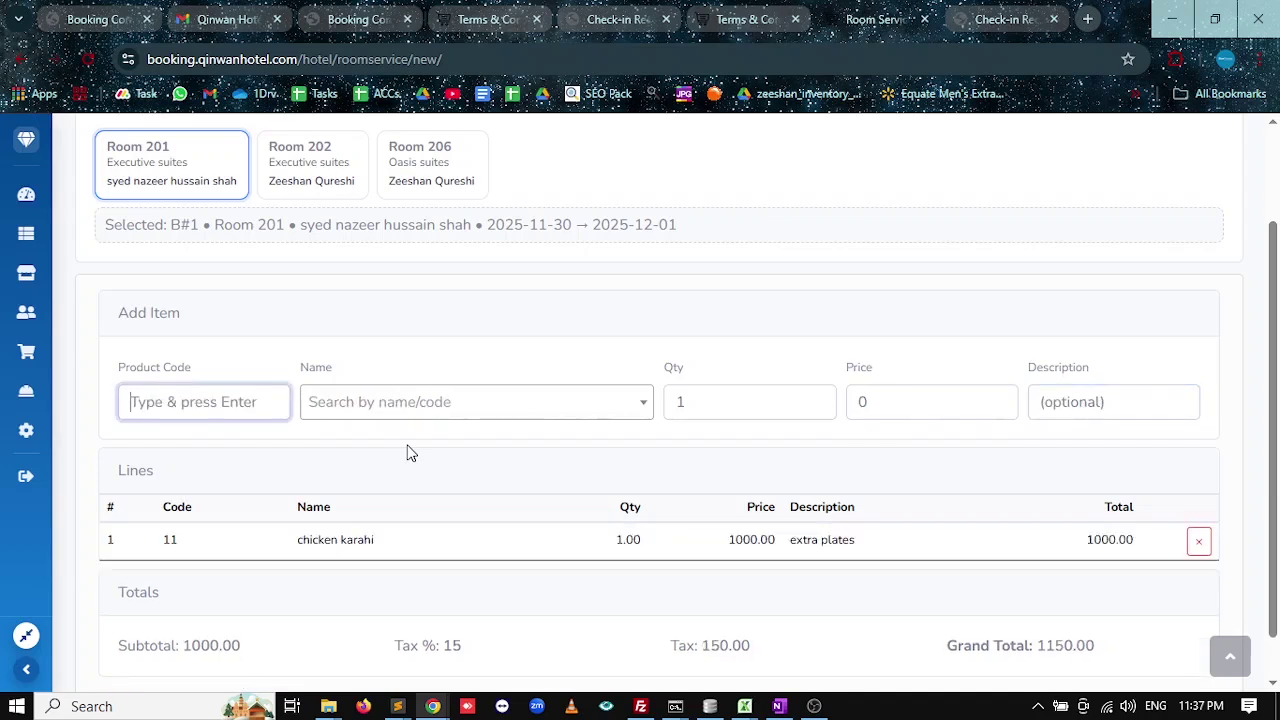
Add 4 naan, save the order and print its KOT, cancelling the print dialog.
{"action": "left_click", "coordinate": [420, 402]}
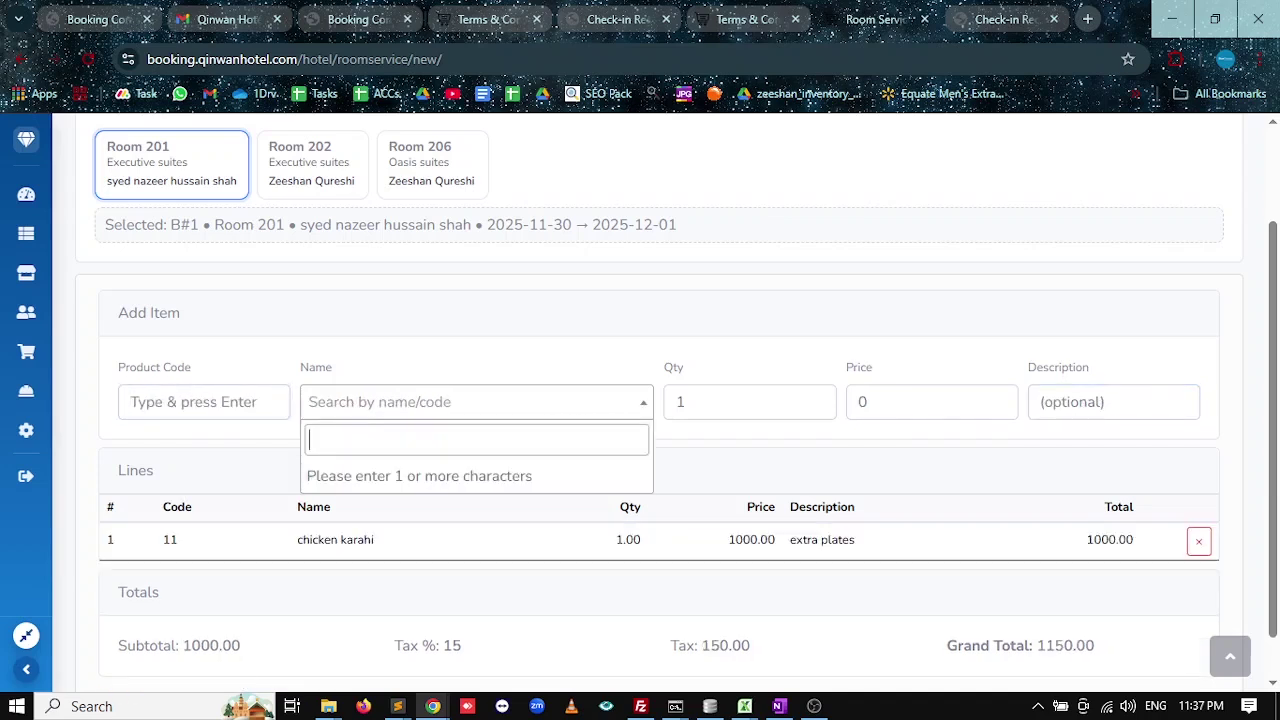
{"action": "type", "text": "na"}
{"action": "key", "text": "Return"}
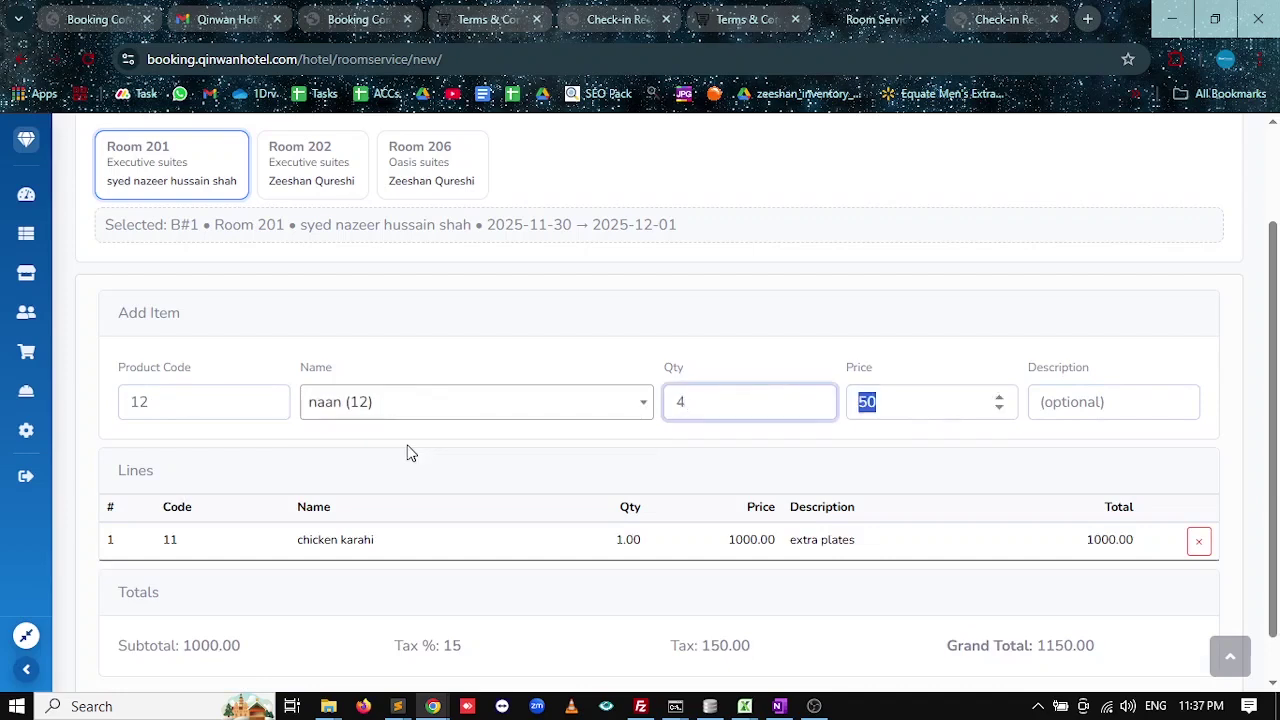
{"action": "type", "text": "4"}
{"action": "key", "text": "Tab"}
{"action": "key", "text": "Tab"}
{"action": "key", "text": "Return"}
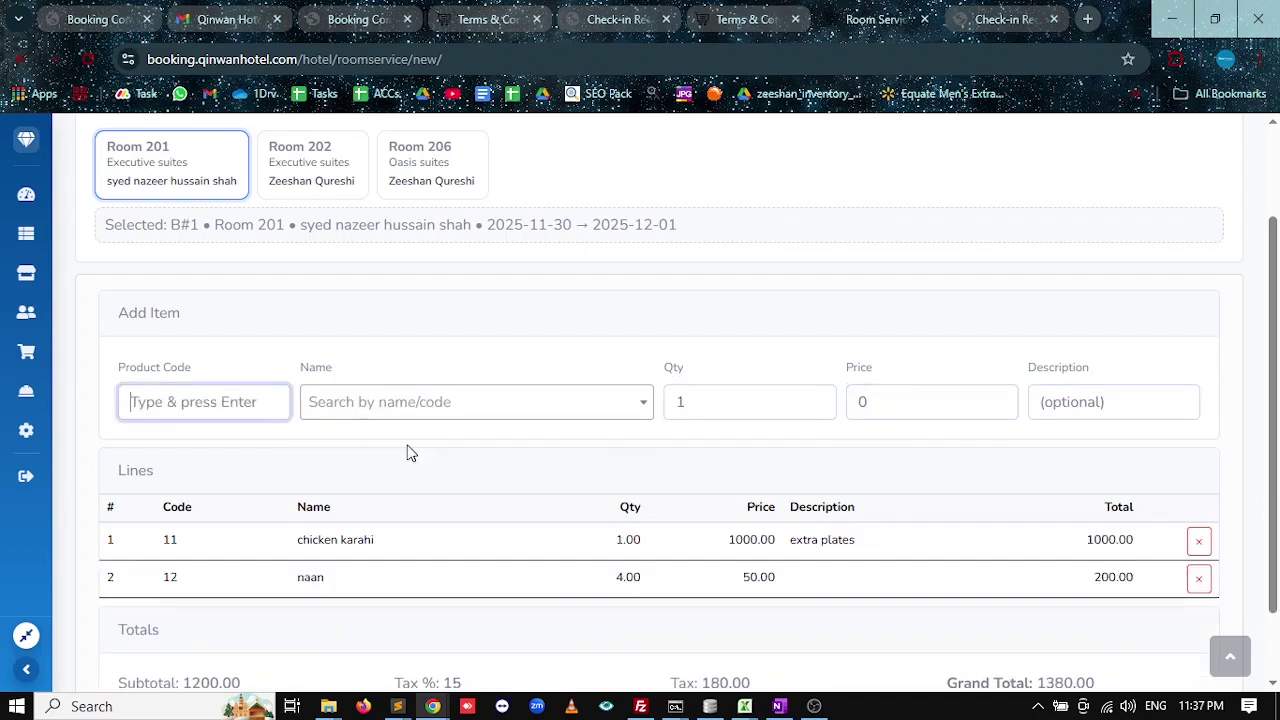
{"action": "scroll", "coordinate": [390, 500], "scroll_direction": "down", "scroll_amount": 1}
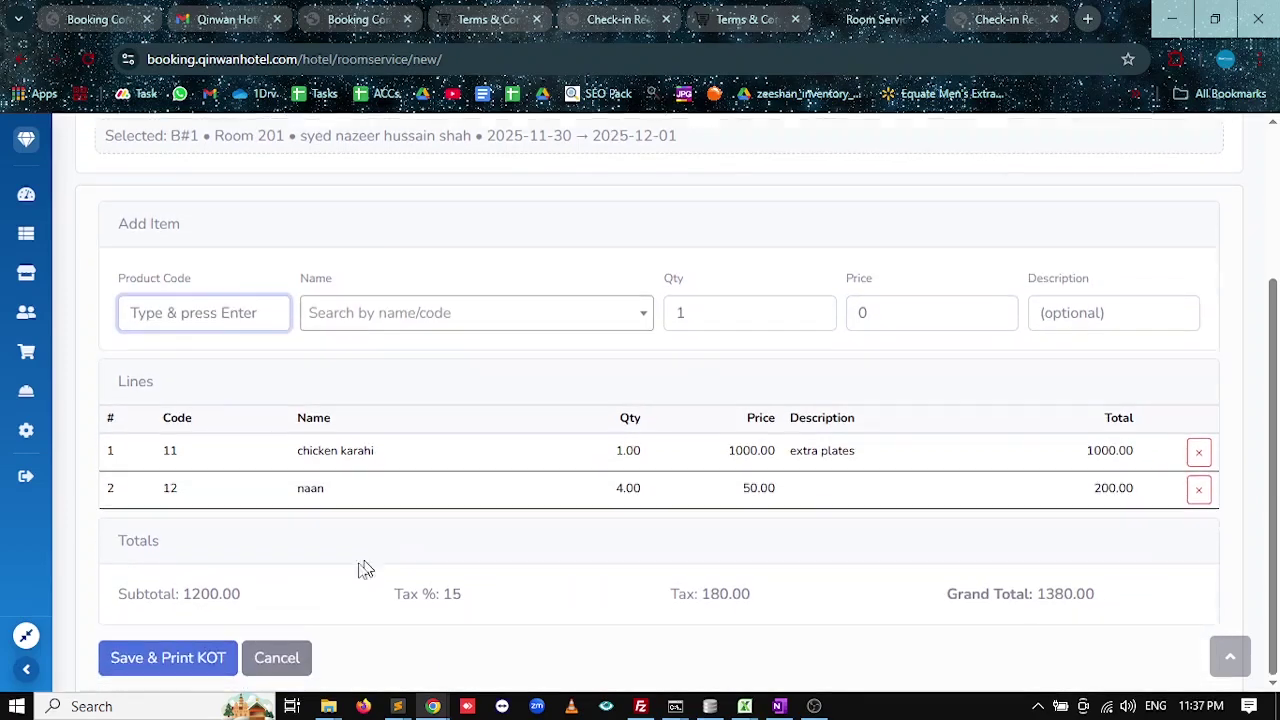
{"action": "left_click", "coordinate": [169, 662]}
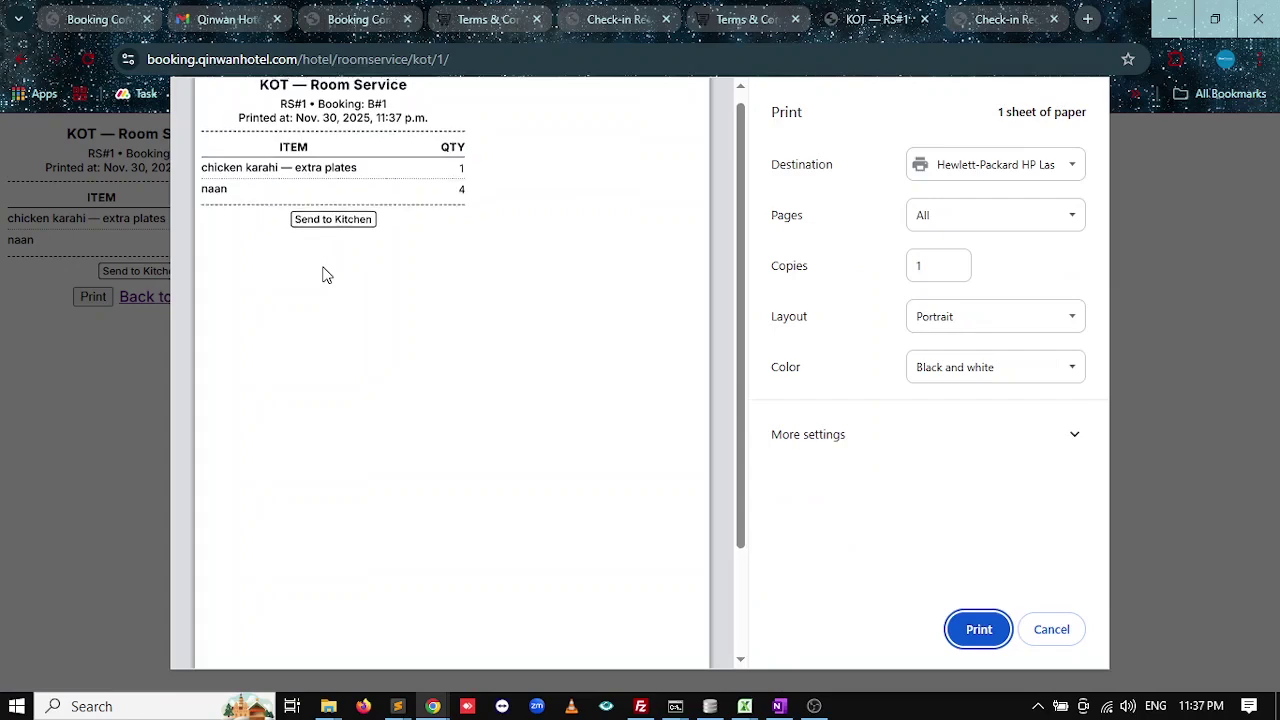
{"action": "left_click", "coordinate": [1033, 645]}
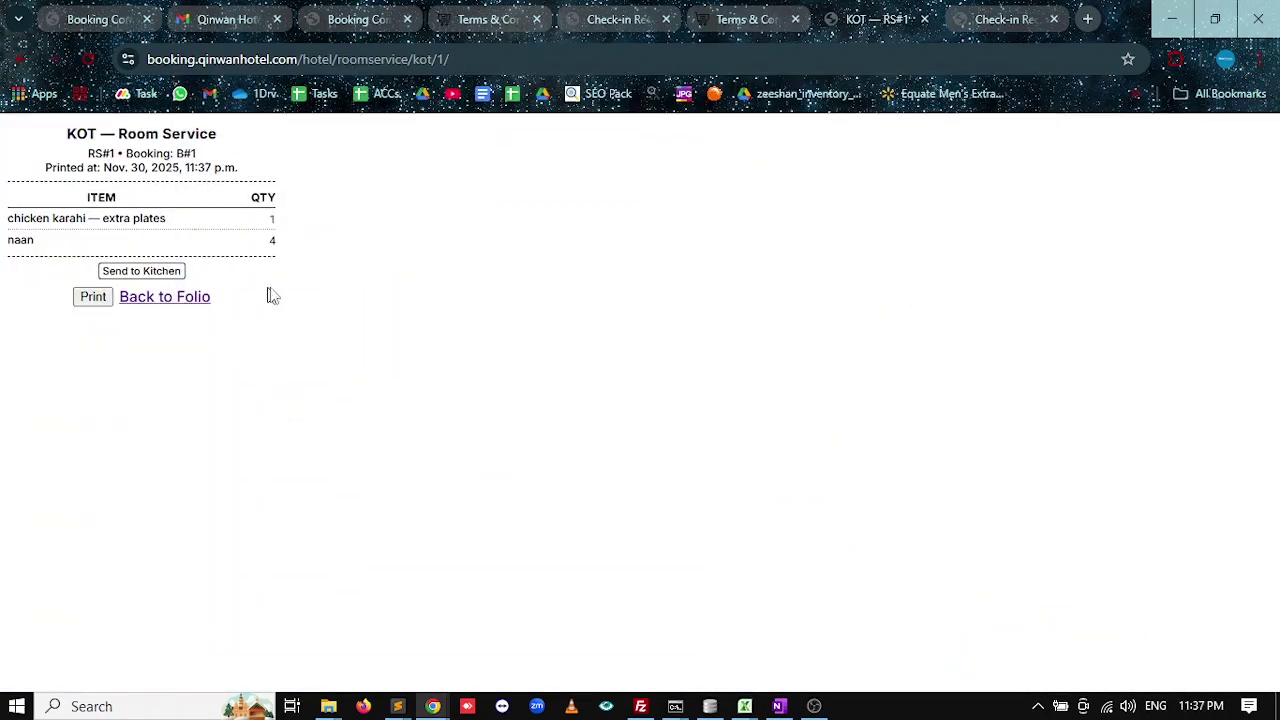
{"action": "left_click", "coordinate": [200, 302]}
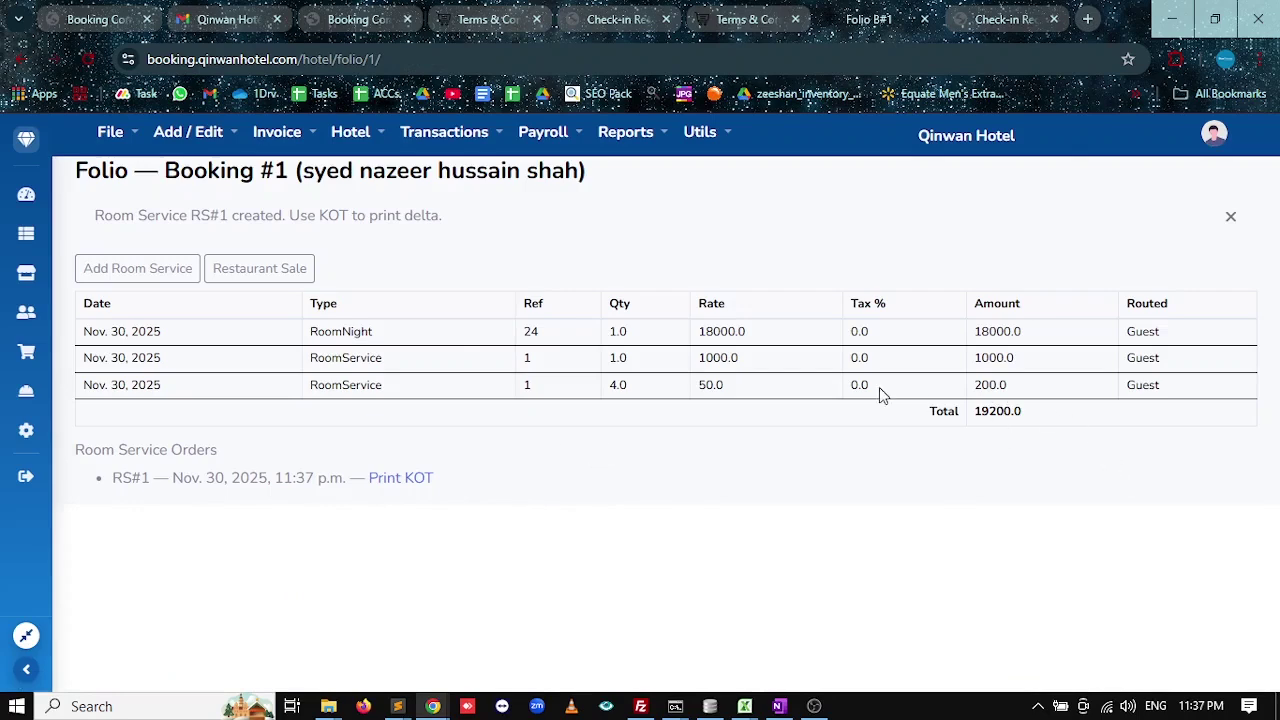
Go back to the Front Desk Board after a brief look at the OneNote system outline.
{"action": "left_click", "coordinate": [26, 194]}
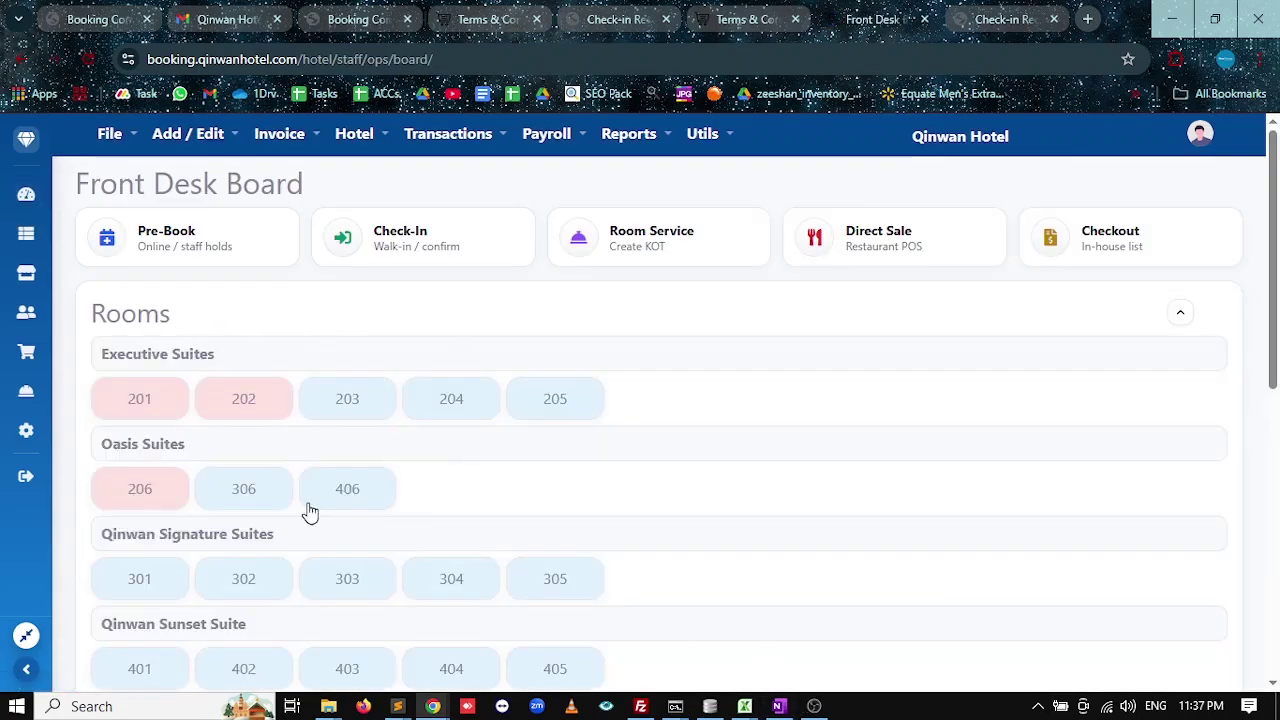
{"action": "left_click", "coordinate": [779, 706]}
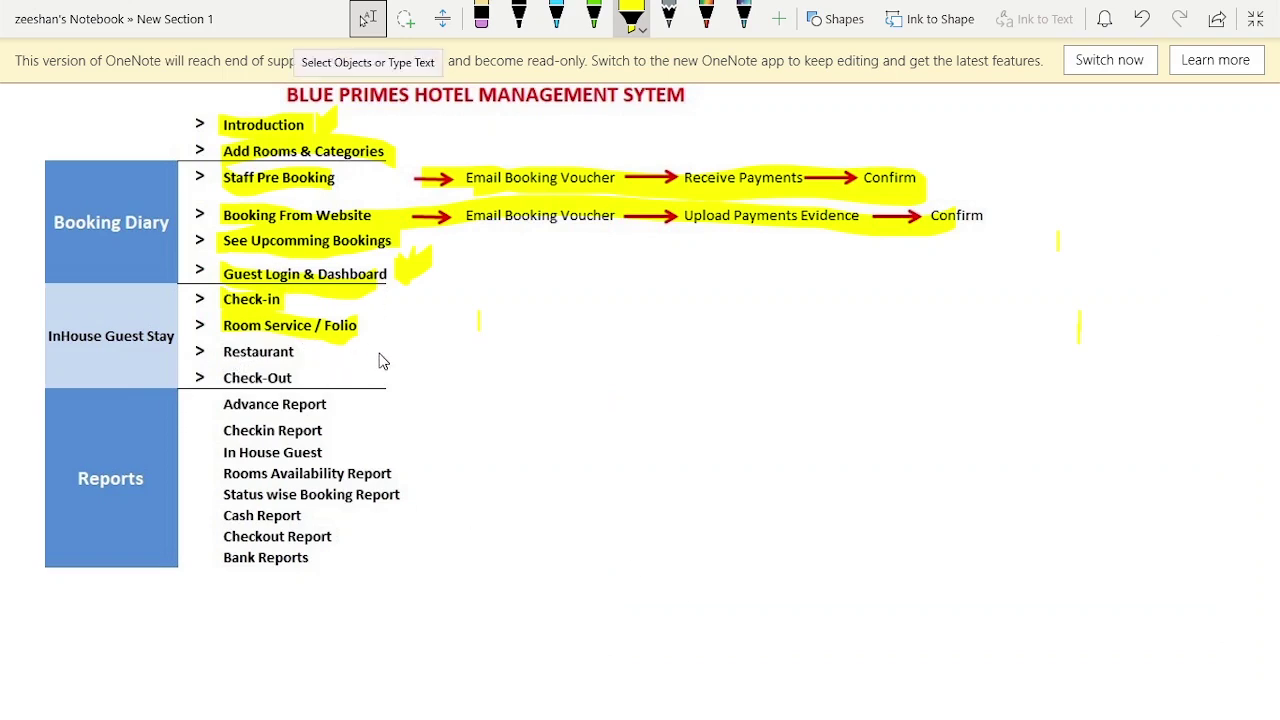
{"action": "key", "text": "alt+Tab"}
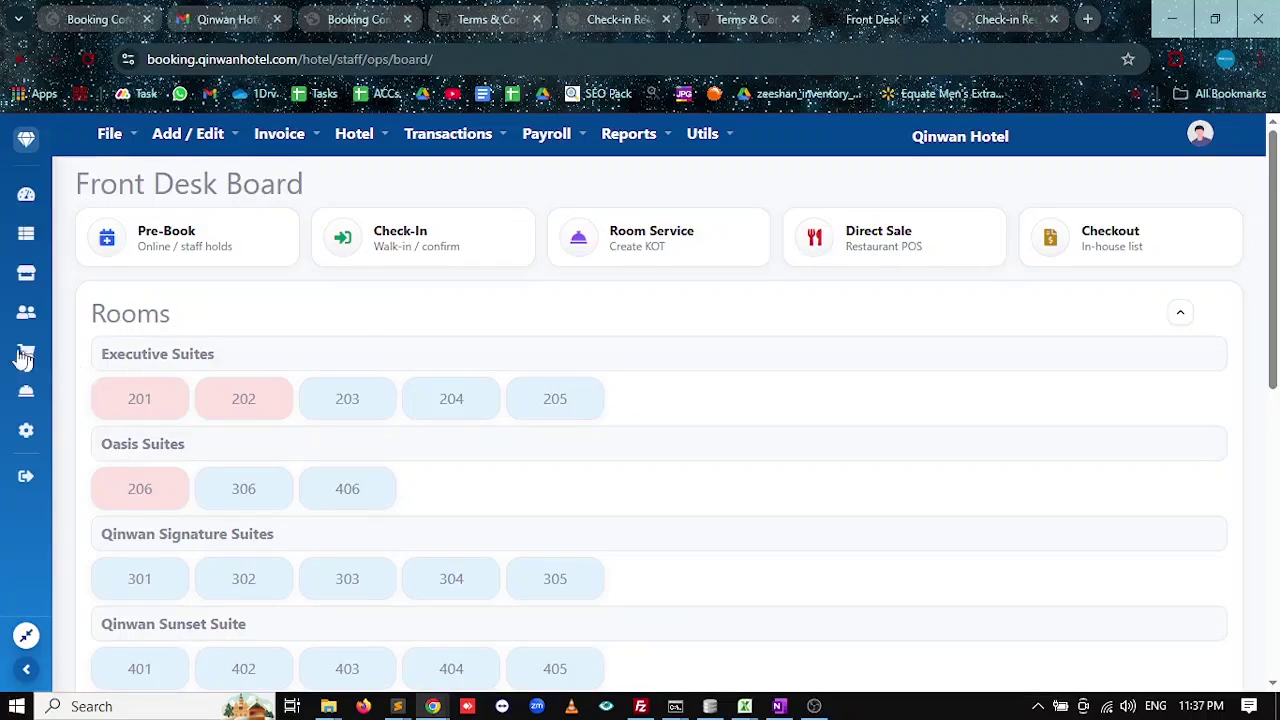
Open the restaurant tables list under Add / Edit and create table t1.
{"action": "left_click", "coordinate": [24, 398]}
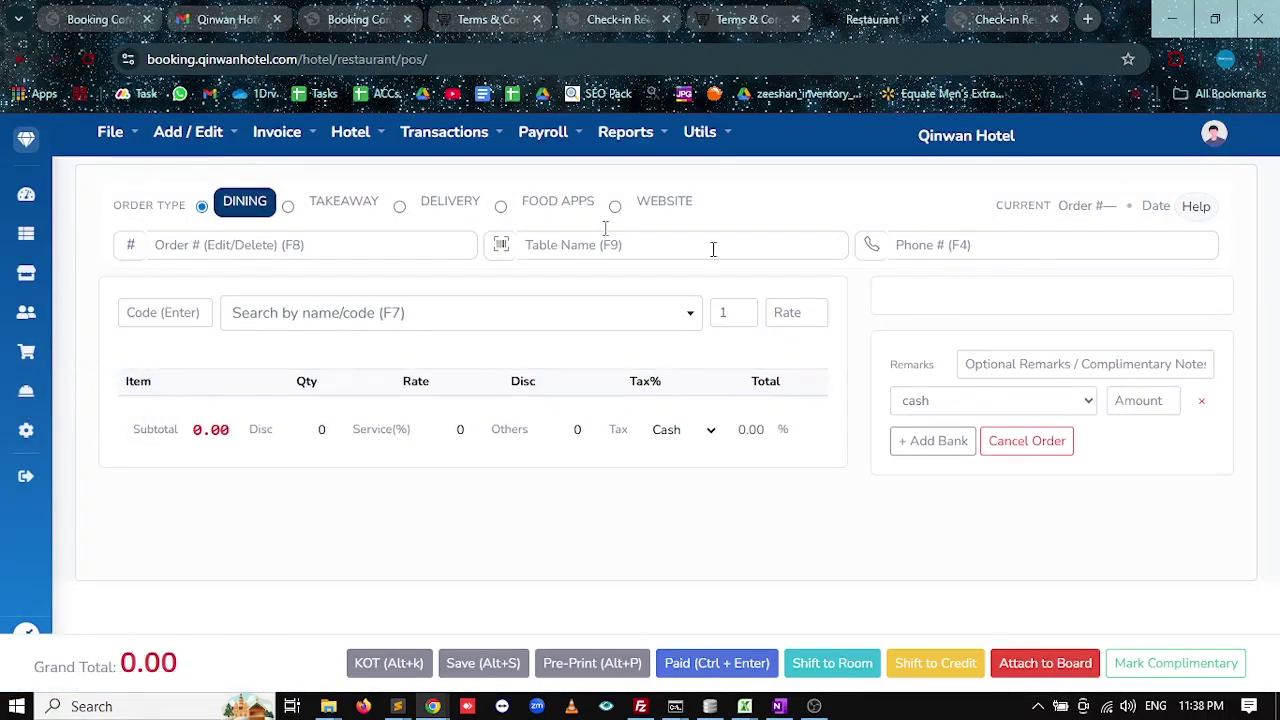
{"action": "left_click", "coordinate": [160, 138]}
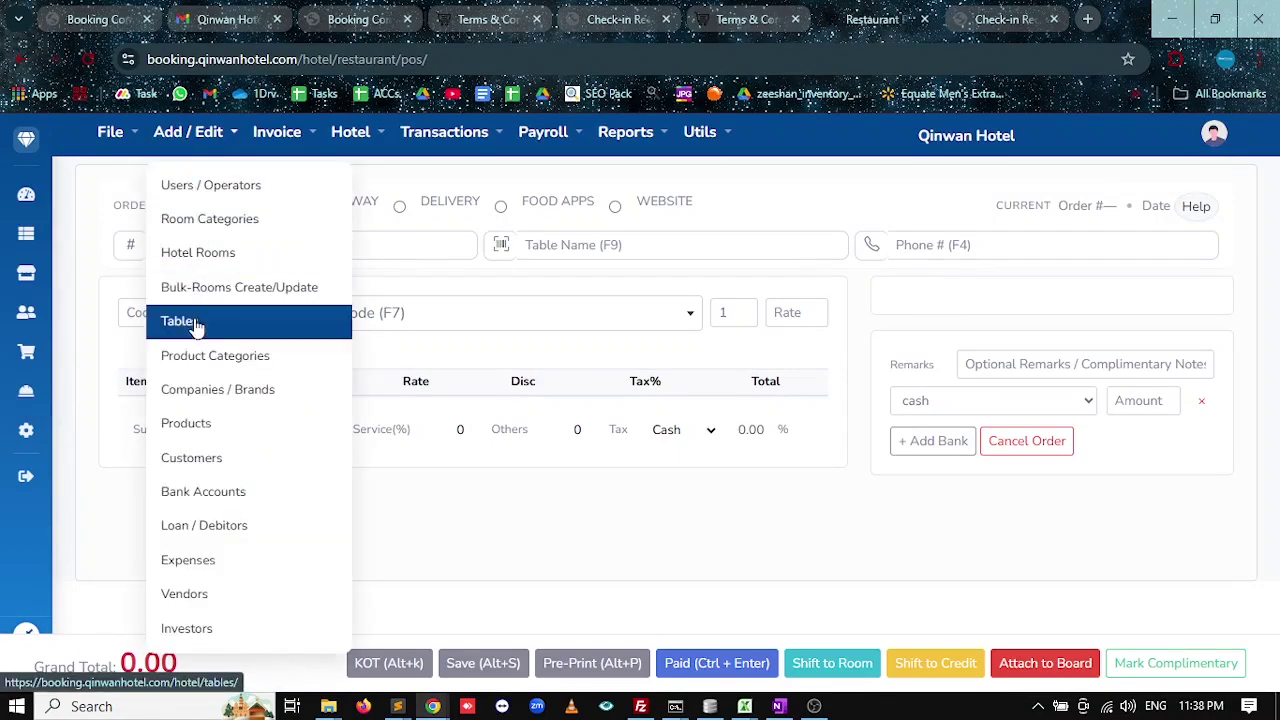
{"action": "left_click", "coordinate": [196, 323]}
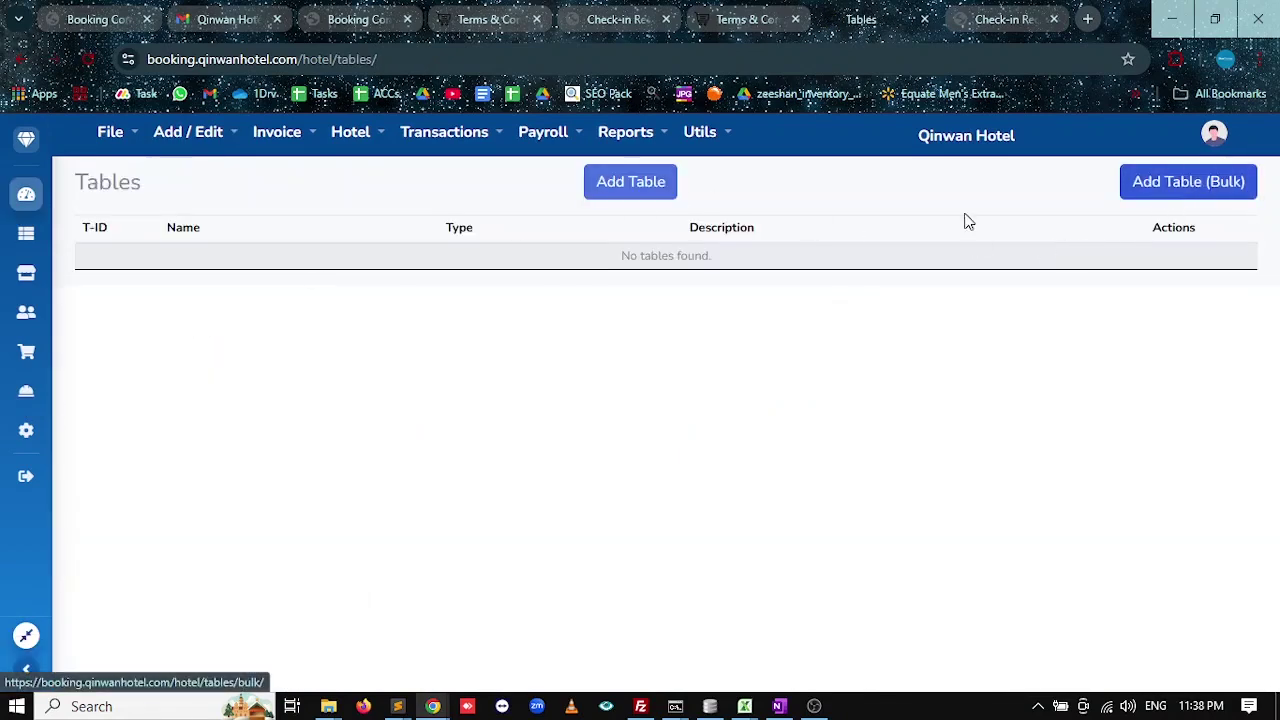
{"action": "left_click", "coordinate": [628, 190]}
{"action": "left_click", "coordinate": [200, 272]}
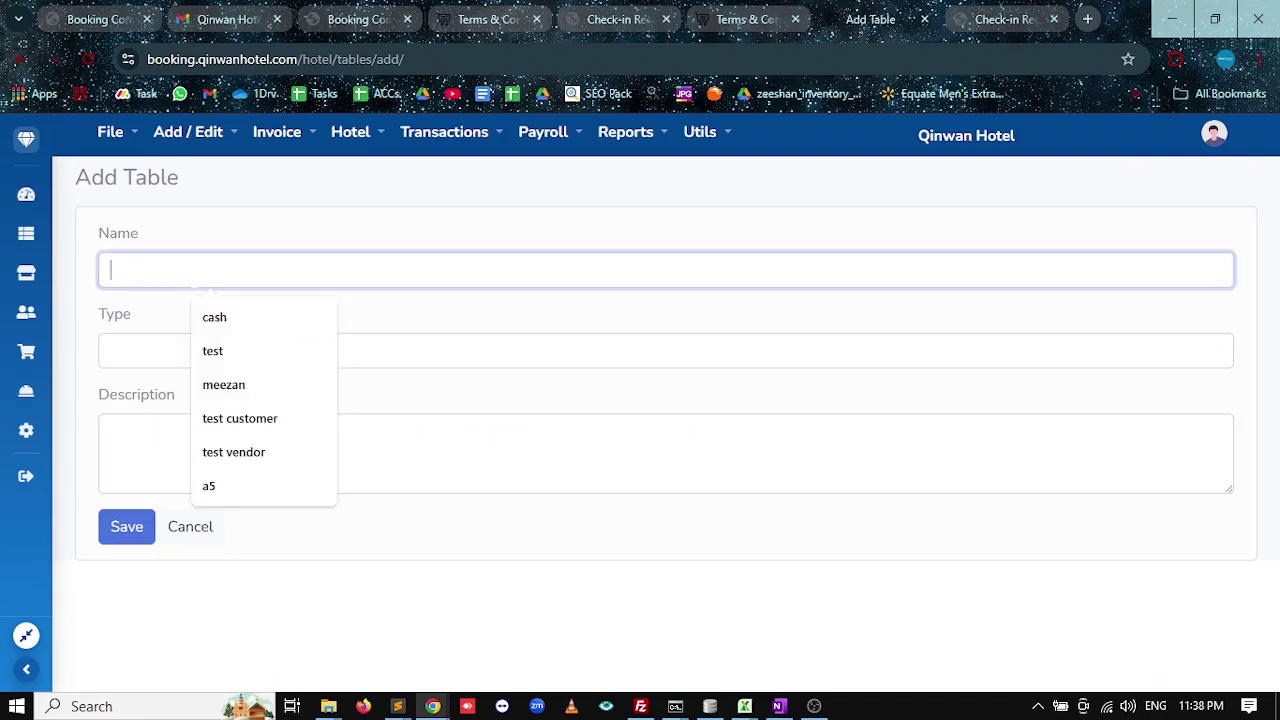
{"action": "type", "text": "f1"}
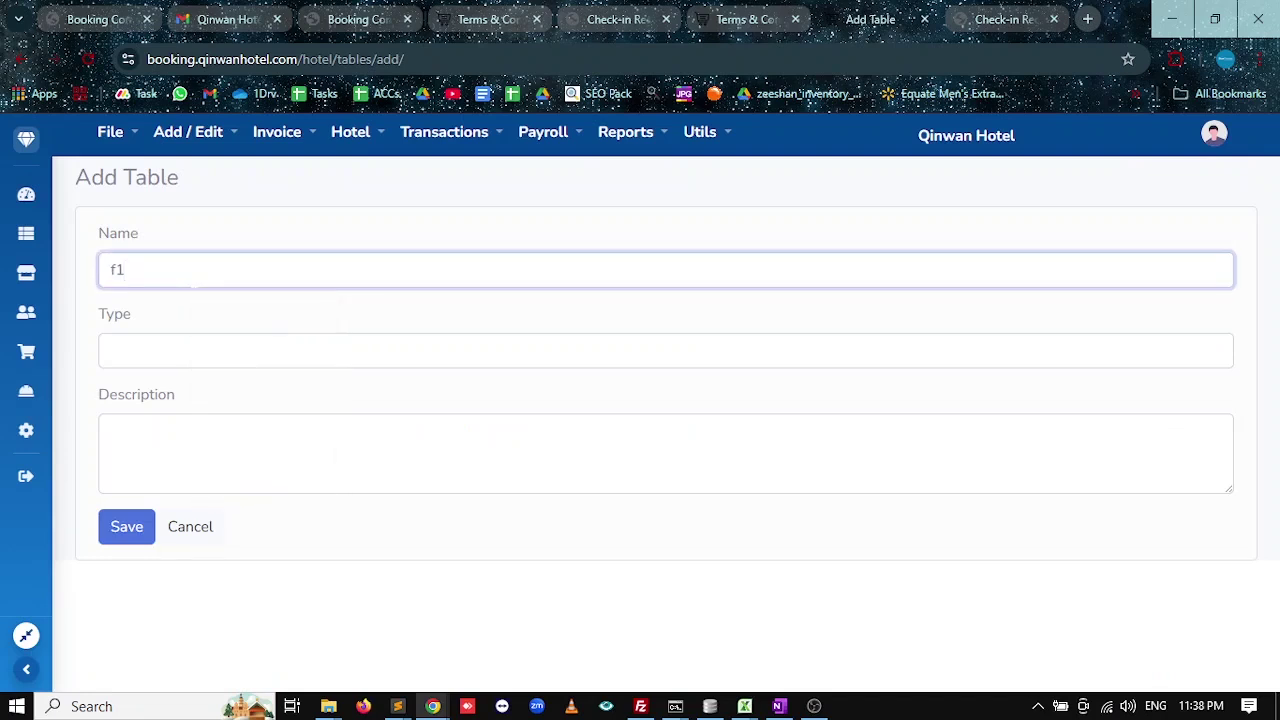
{"action": "key", "text": "BackSpace"}
{"action": "key", "text": "BackSpace"}
{"action": "type", "text": "t1"}
{"action": "key", "text": "Tab"}
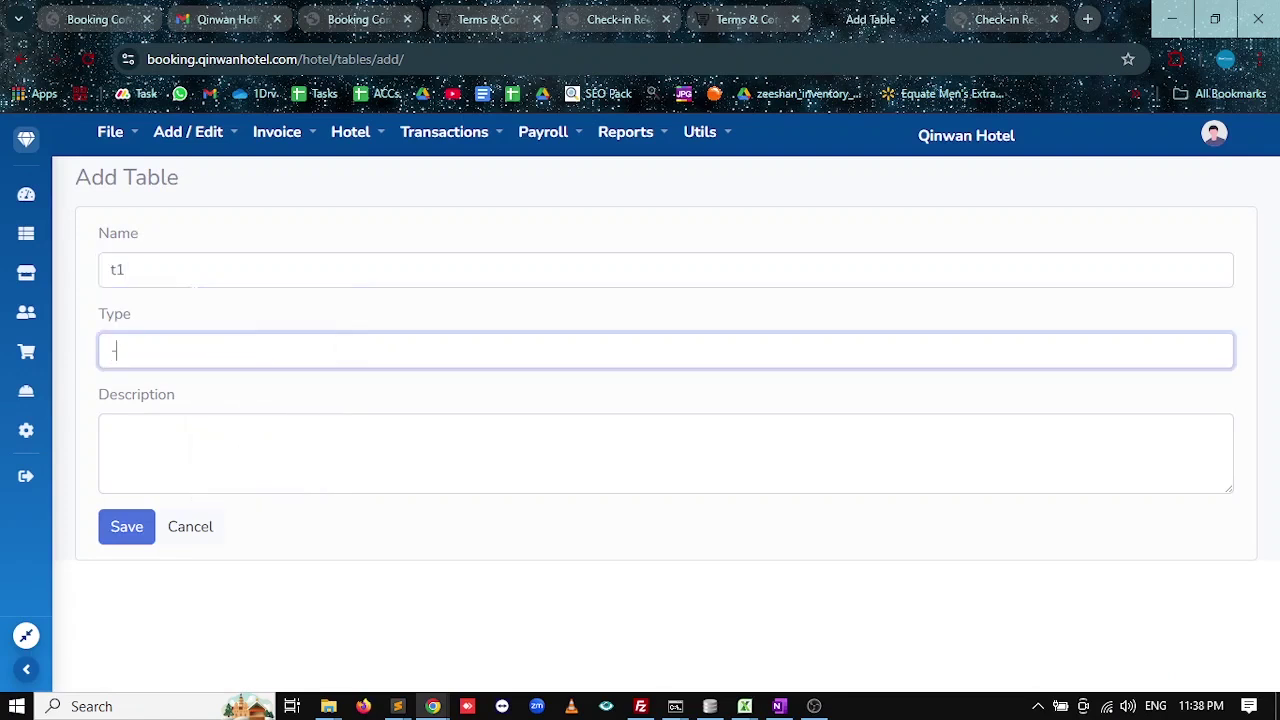
{"action": "key", "text": "Tab"}
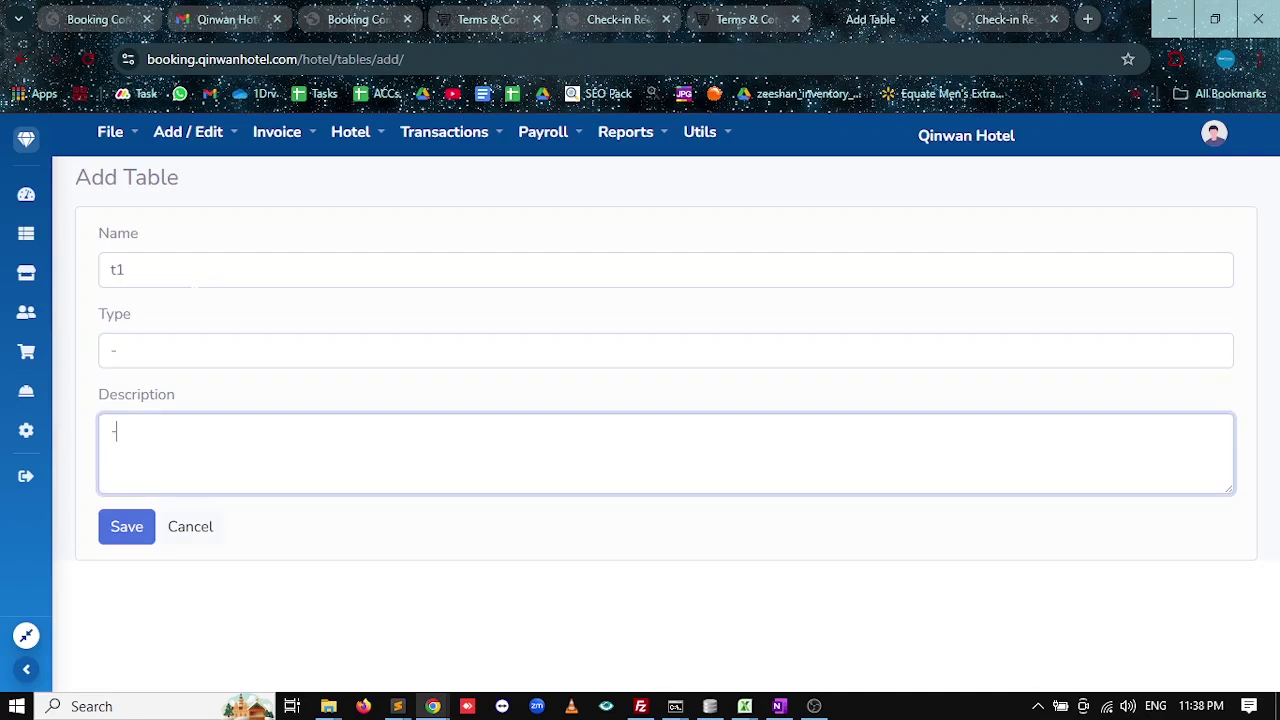
{"action": "left_click", "coordinate": [145, 528]}
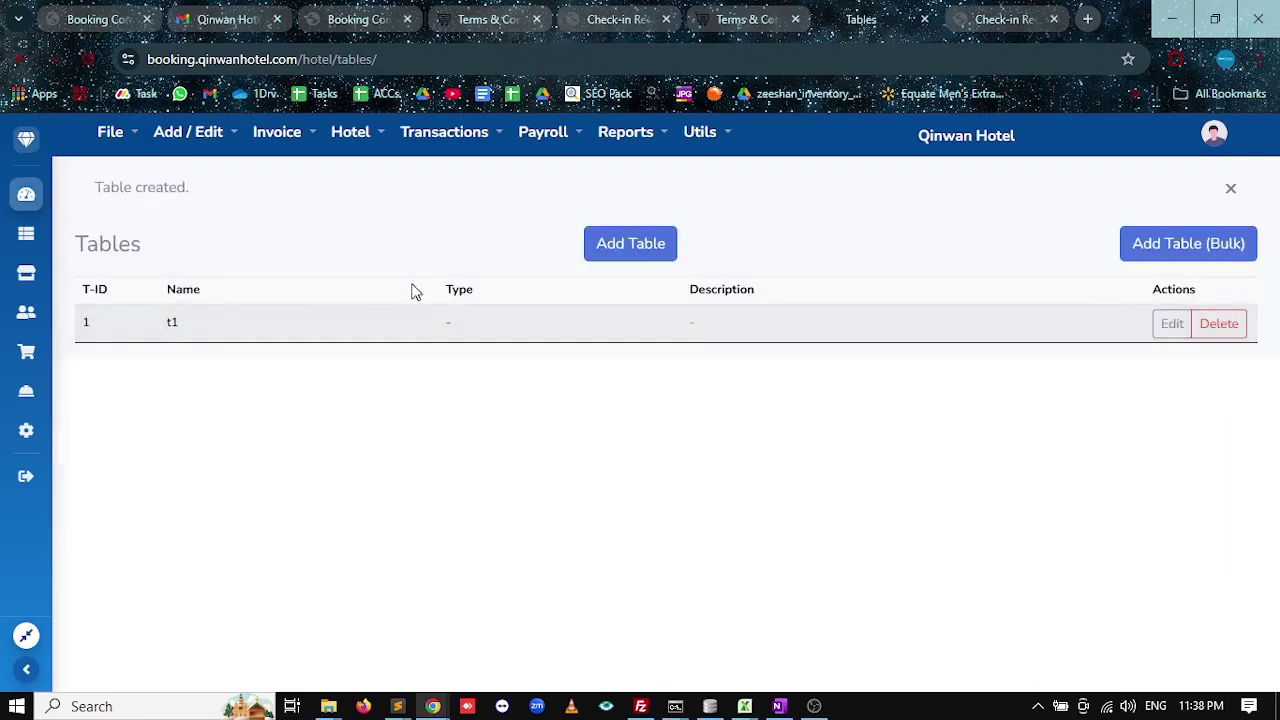
Add table t2 with description '-', then return to the Front Desk Board.
{"action": "left_click", "coordinate": [655, 255]}
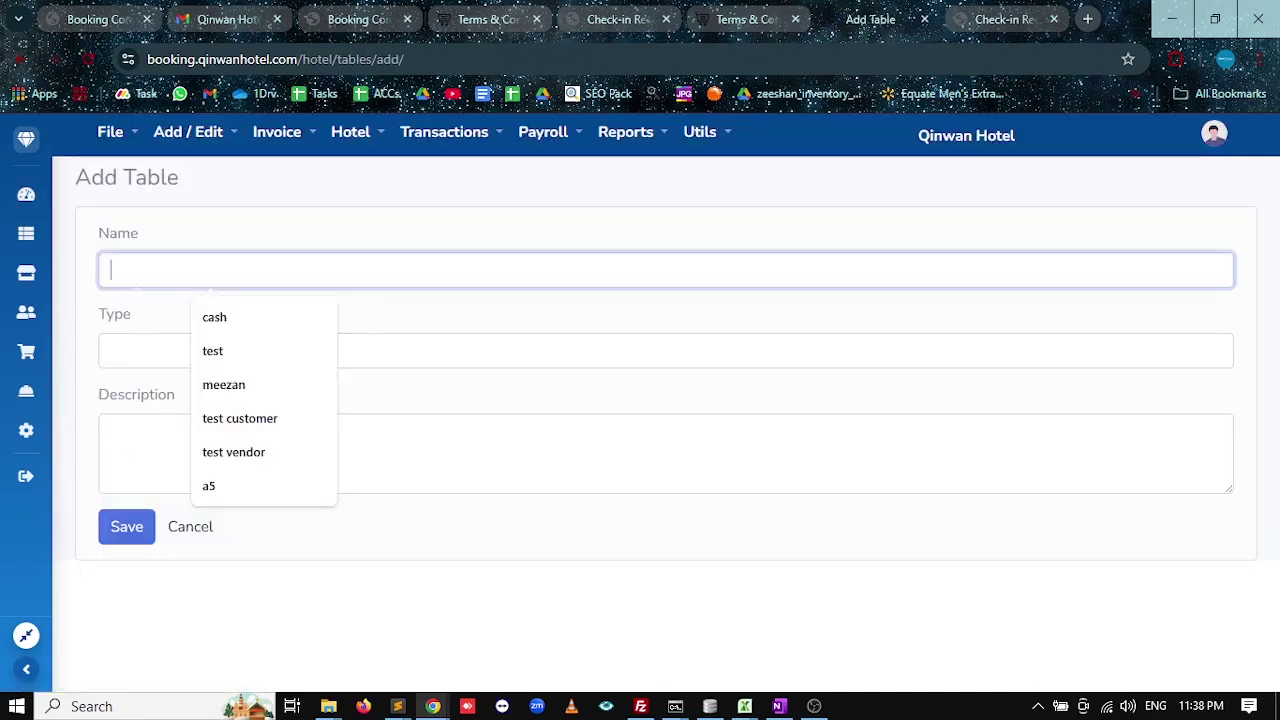
{"action": "type", "text": "t2"}
{"action": "key", "text": "Tab"}
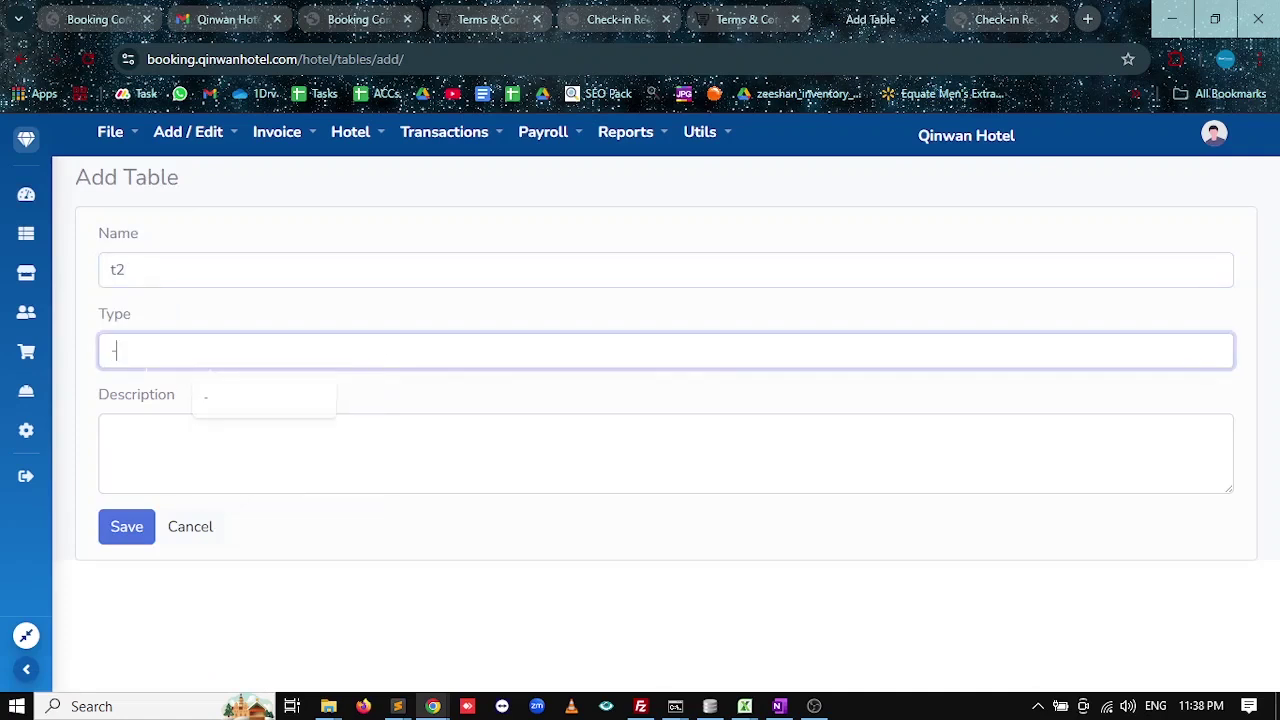
{"action": "left_click", "coordinate": [140, 522]}
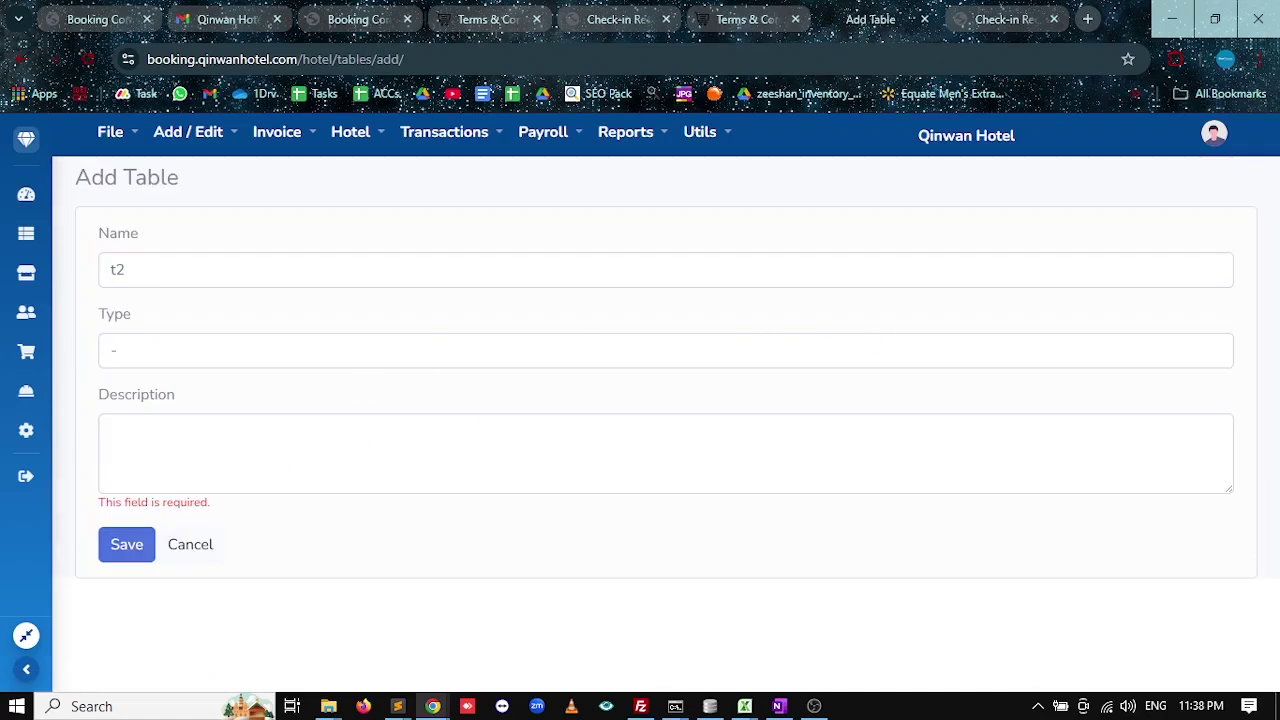
{"action": "left_click", "coordinate": [112, 432]}
{"action": "type", "text": "-"}
{"action": "left_click", "coordinate": [108, 554]}
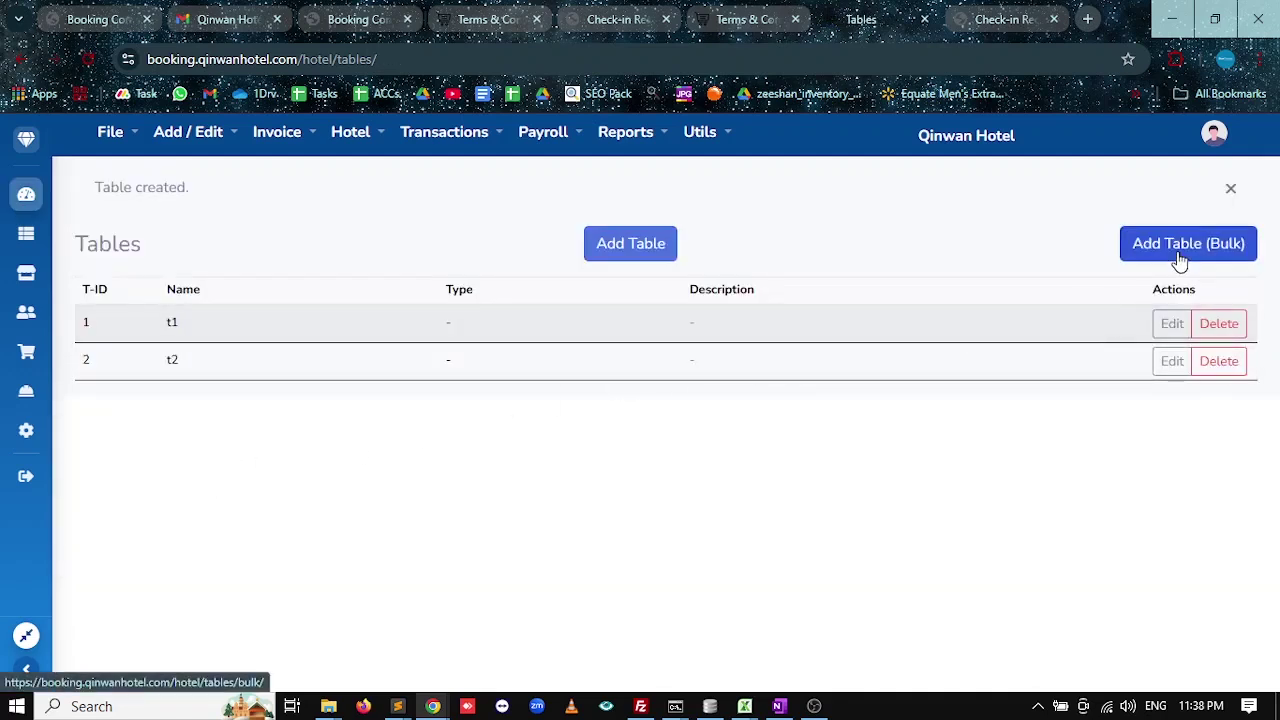
{"action": "left_click", "coordinate": [13, 205]}
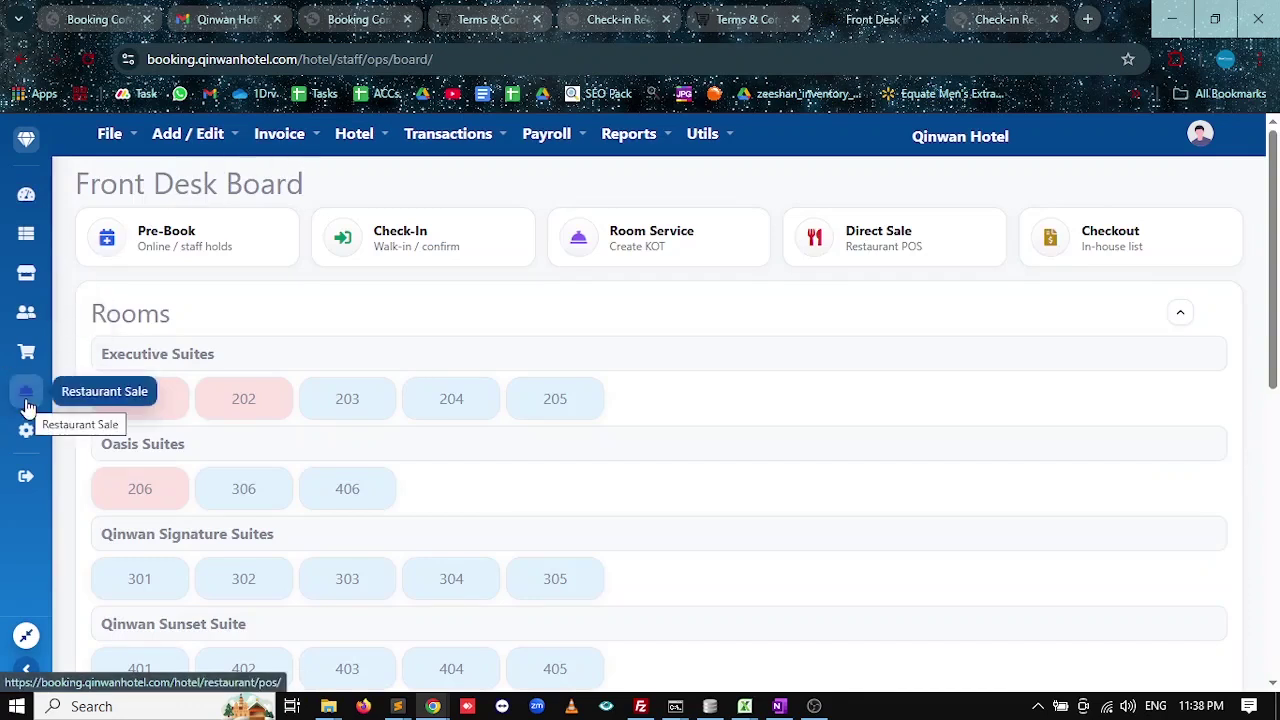
Start a new restaurant direct sale assigned to table t1.
{"action": "left_click", "coordinate": [354, 133]}
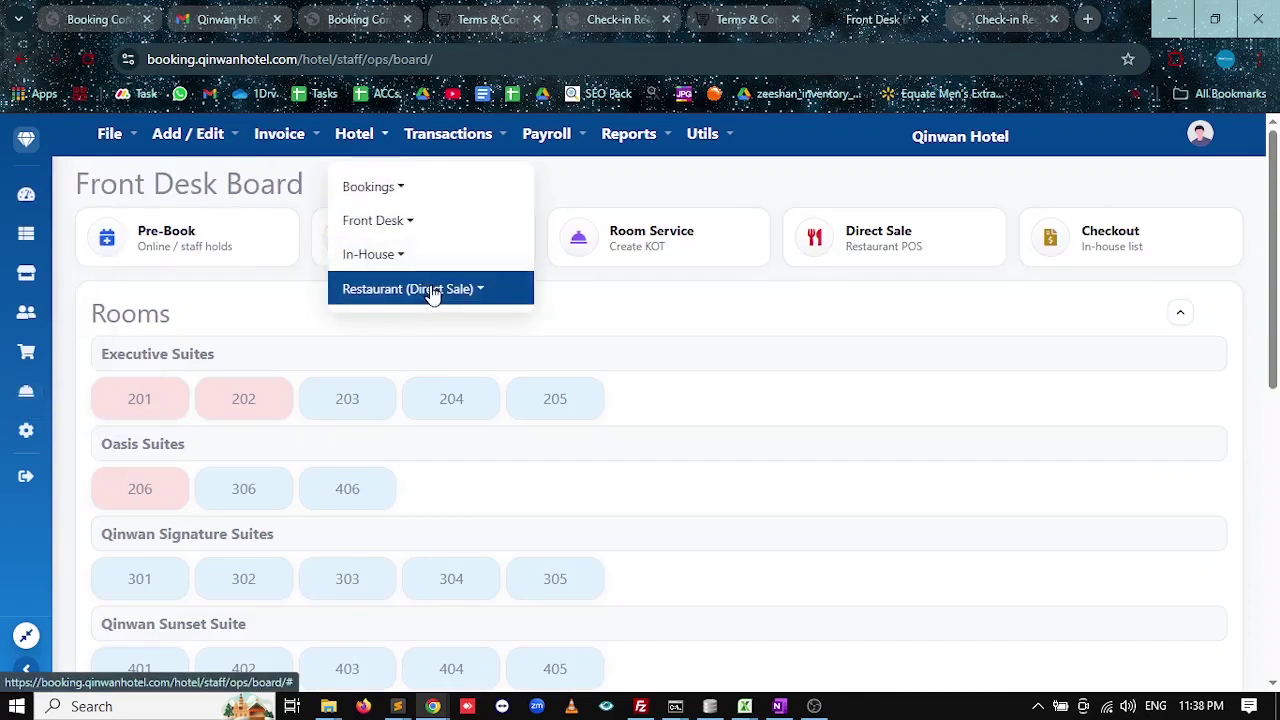
{"action": "left_click", "coordinate": [434, 289]}
{"action": "left_click", "coordinate": [626, 335]}
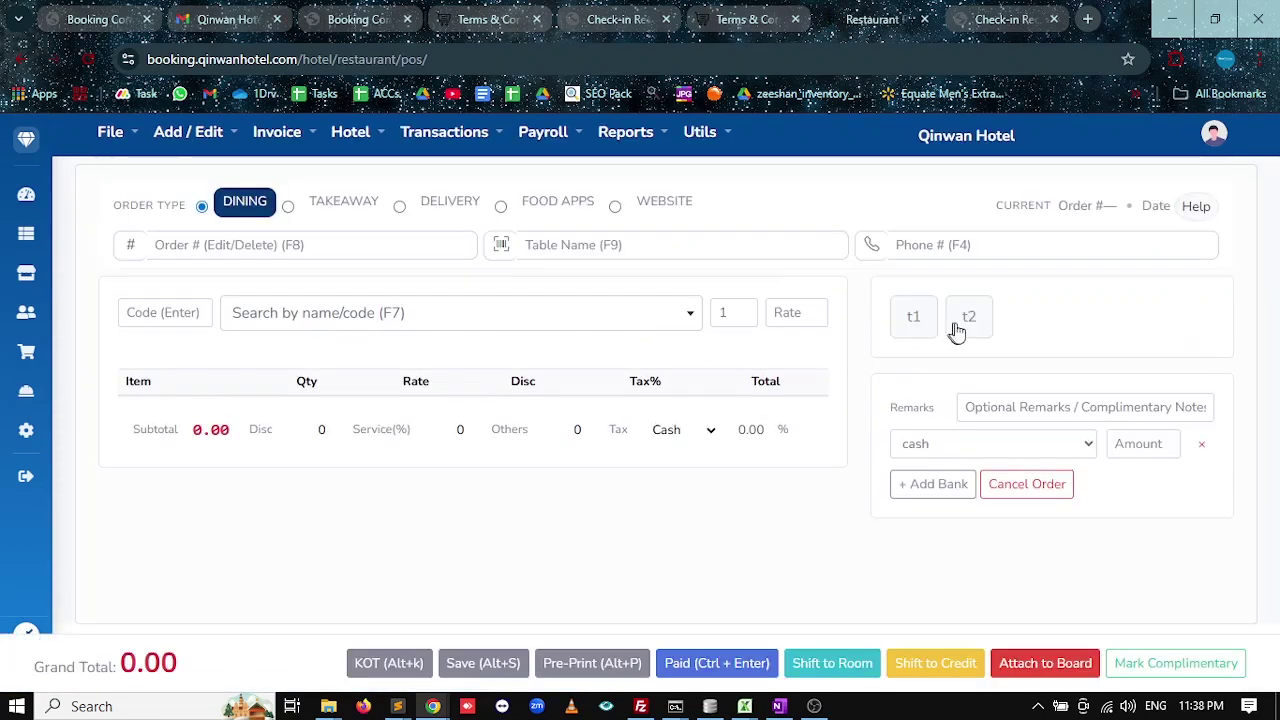
{"action": "left_click", "coordinate": [916, 320]}
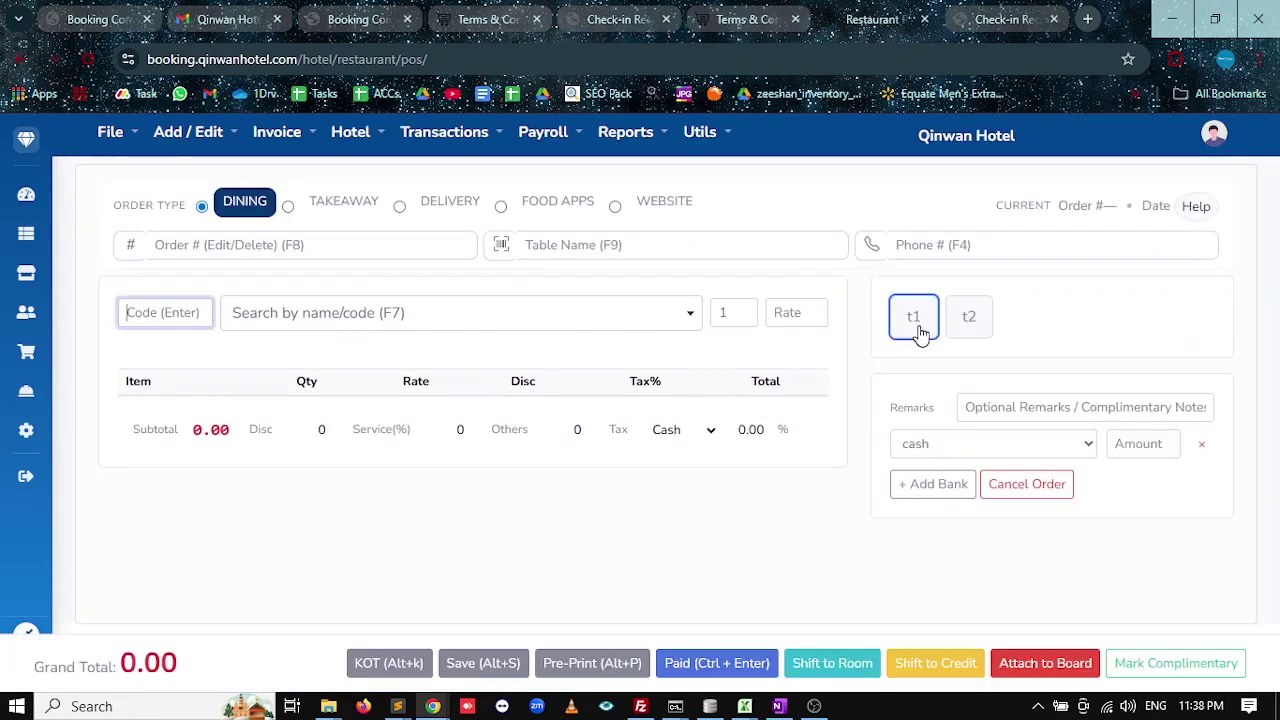
Add chicken karahi ×1 and naan ×5 to the order and generate the kitchen order ticket.
{"action": "left_click", "coordinate": [302, 315]}
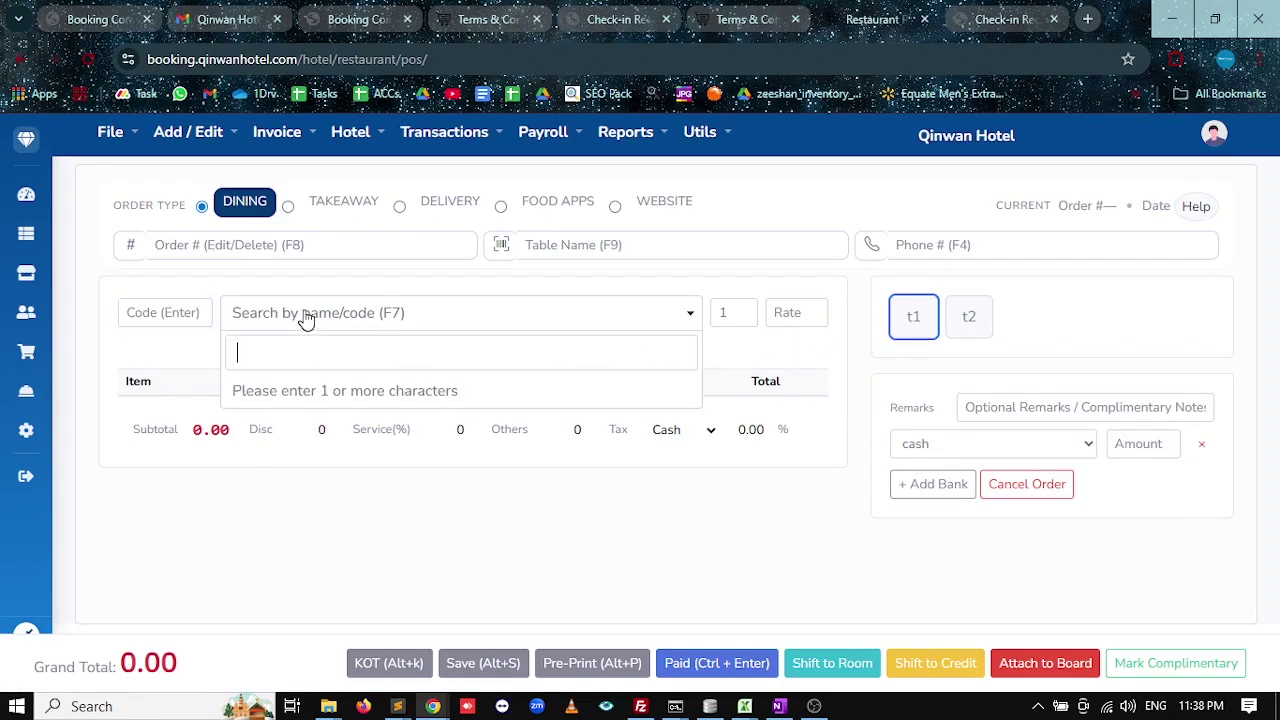
{"action": "type", "text": "ch"}
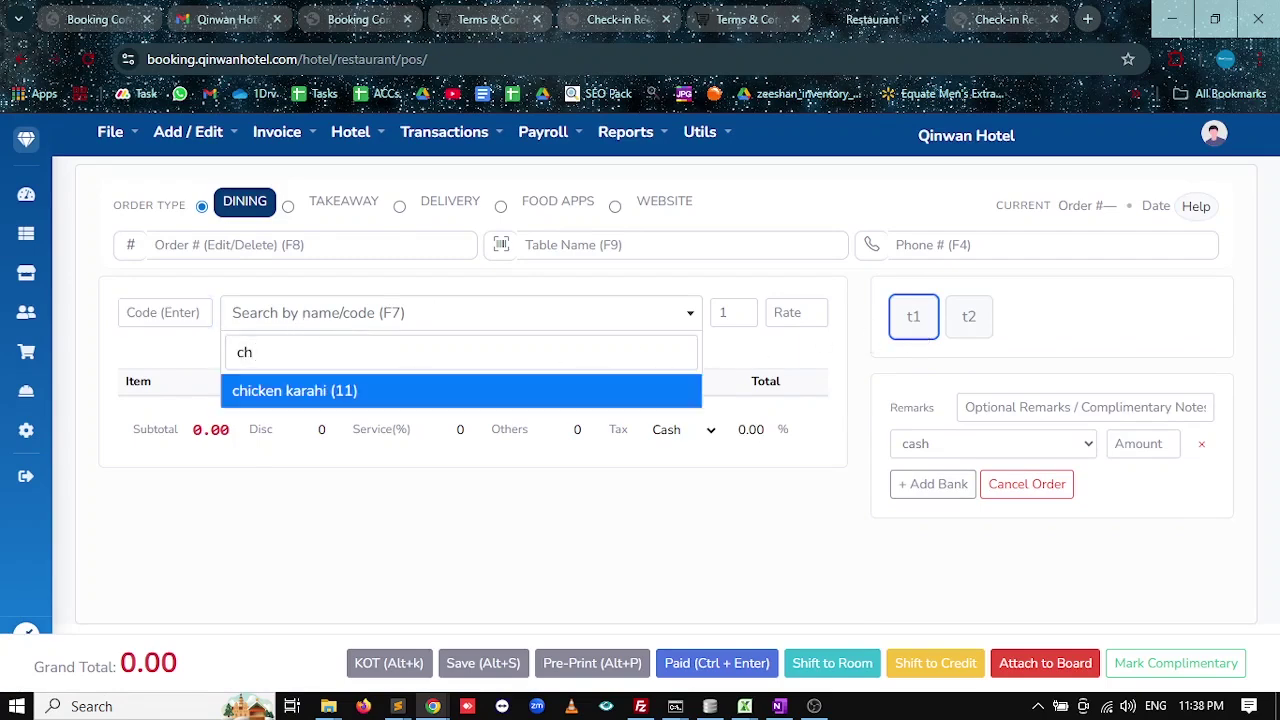
{"action": "key", "text": "Return"}
{"action": "key", "text": "Return"}
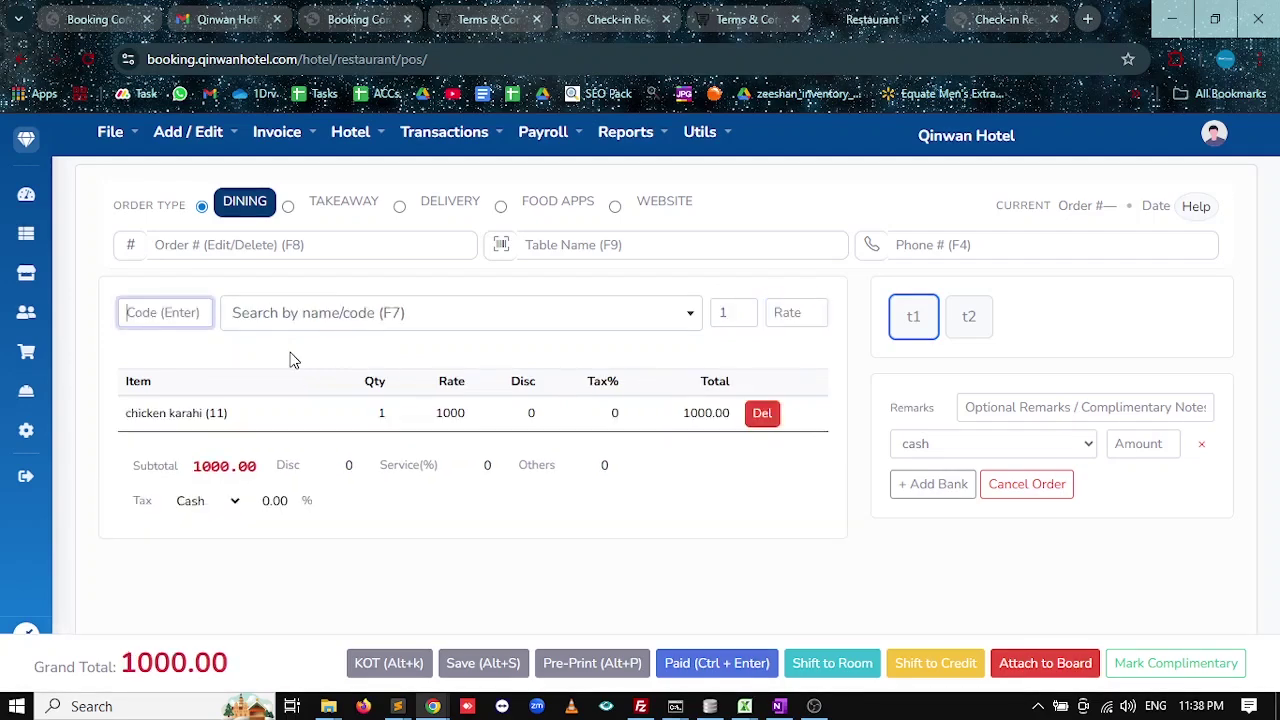
{"action": "key", "text": "F7"}
{"action": "type", "text": "na"}
{"action": "key", "text": "Return"}
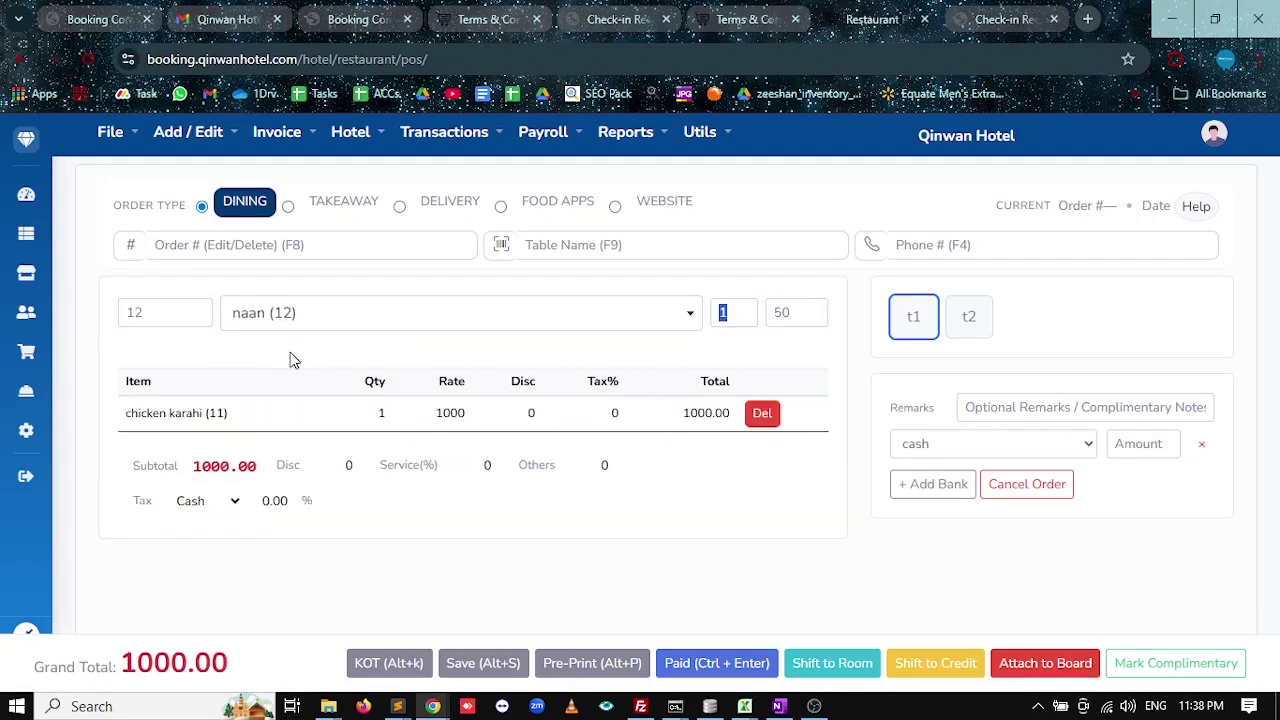
{"action": "type", "text": "5"}
{"action": "key", "text": "Return"}
{"action": "key", "text": "Return"}
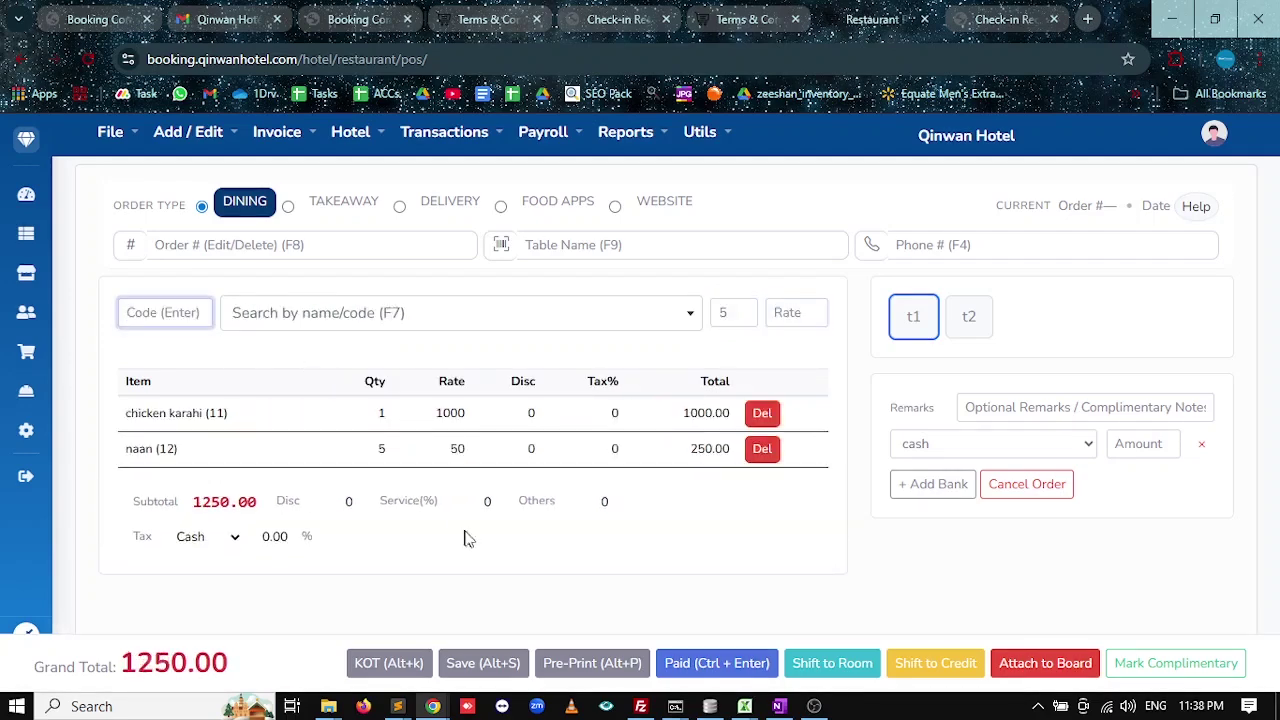
{"action": "left_click", "coordinate": [395, 665]}
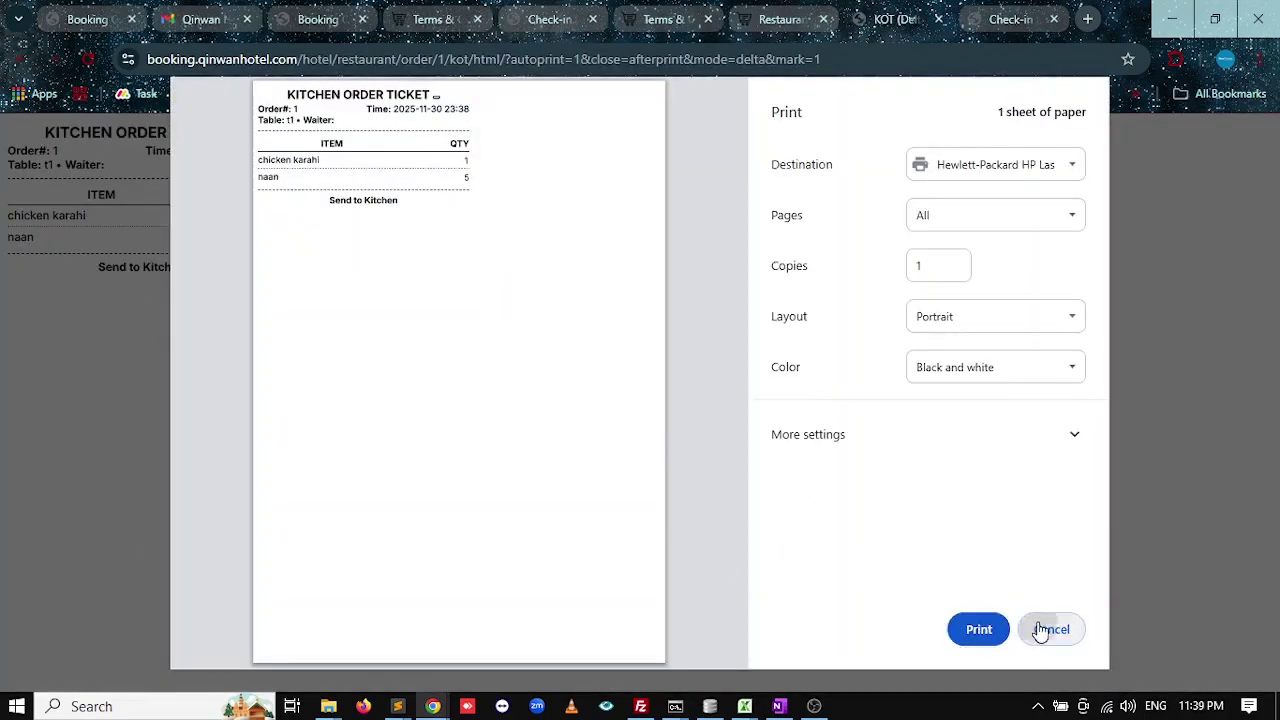
Skip printing the KOT, save the order, and reload table t1's 1250.00 order.
{"action": "left_click", "coordinate": [1042, 627]}
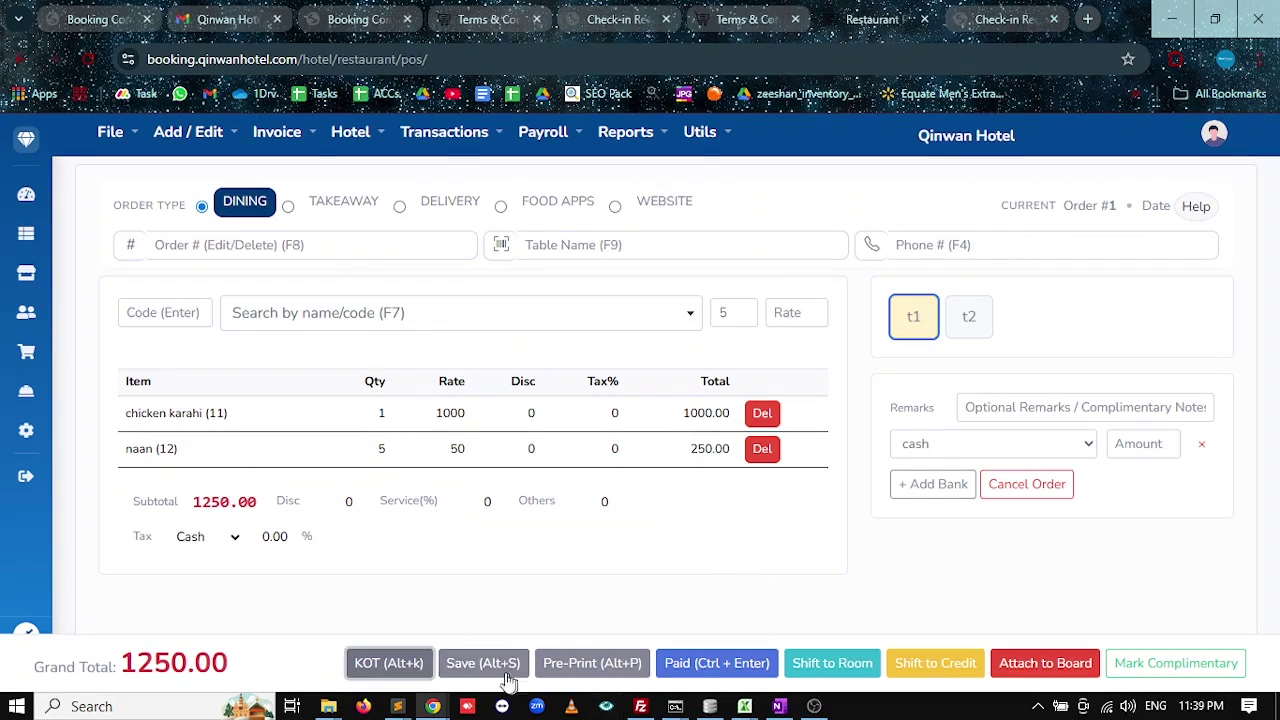
{"action": "left_click", "coordinate": [470, 665]}
{"action": "left_click", "coordinate": [913, 318]}
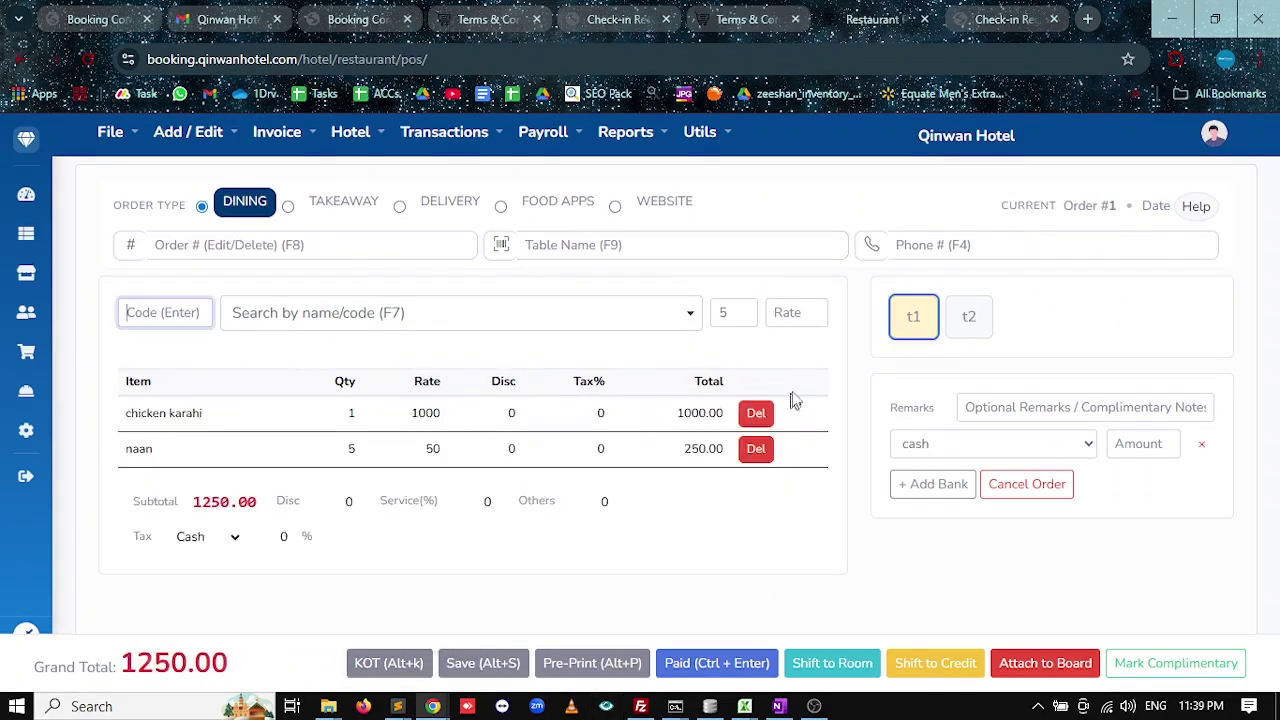
{"action": "left_click", "coordinate": [969, 324]}
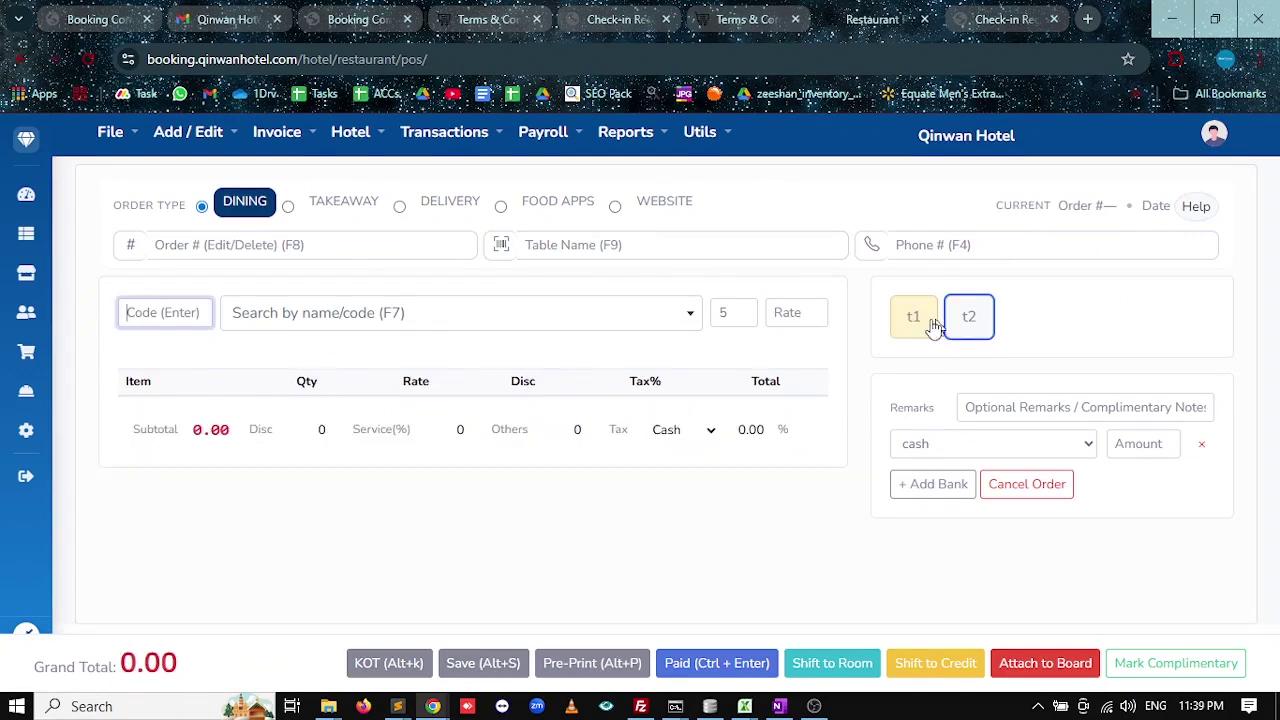
{"action": "left_click", "coordinate": [918, 334]}
{"action": "left_click", "coordinate": [968, 322]}
{"action": "left_click", "coordinate": [920, 332]}
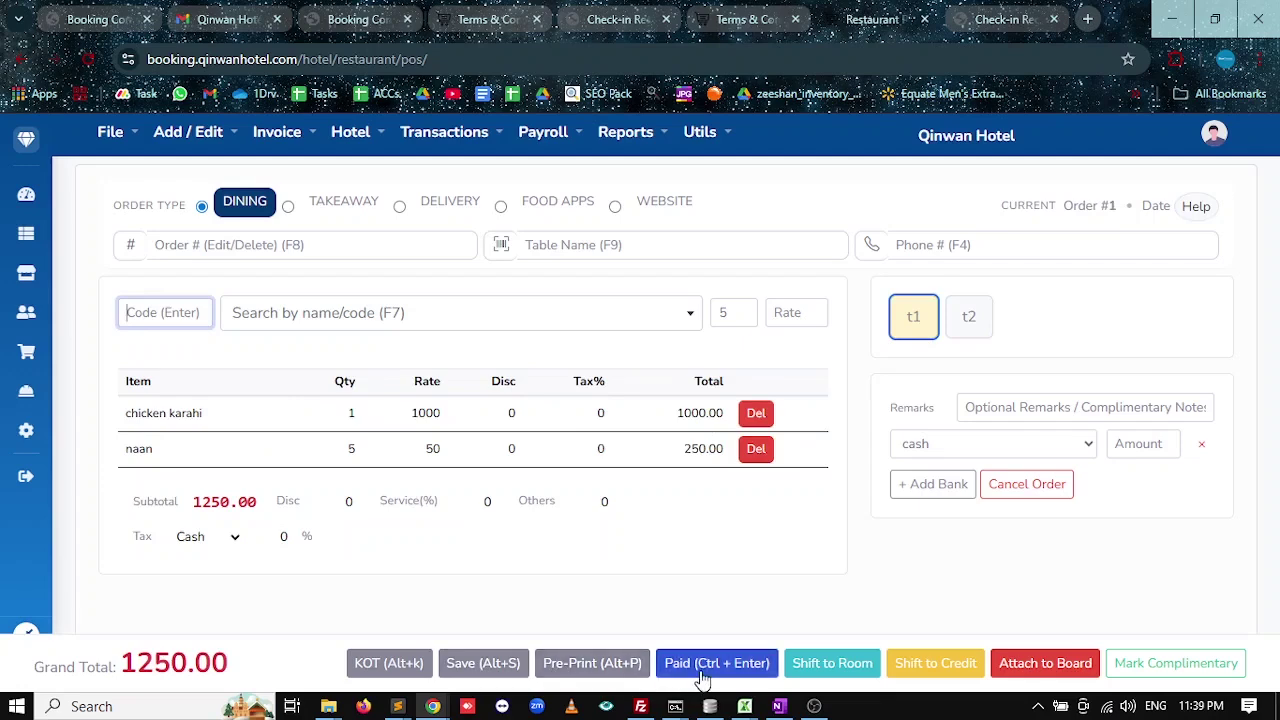
{"action": "left_click", "coordinate": [579, 663]}
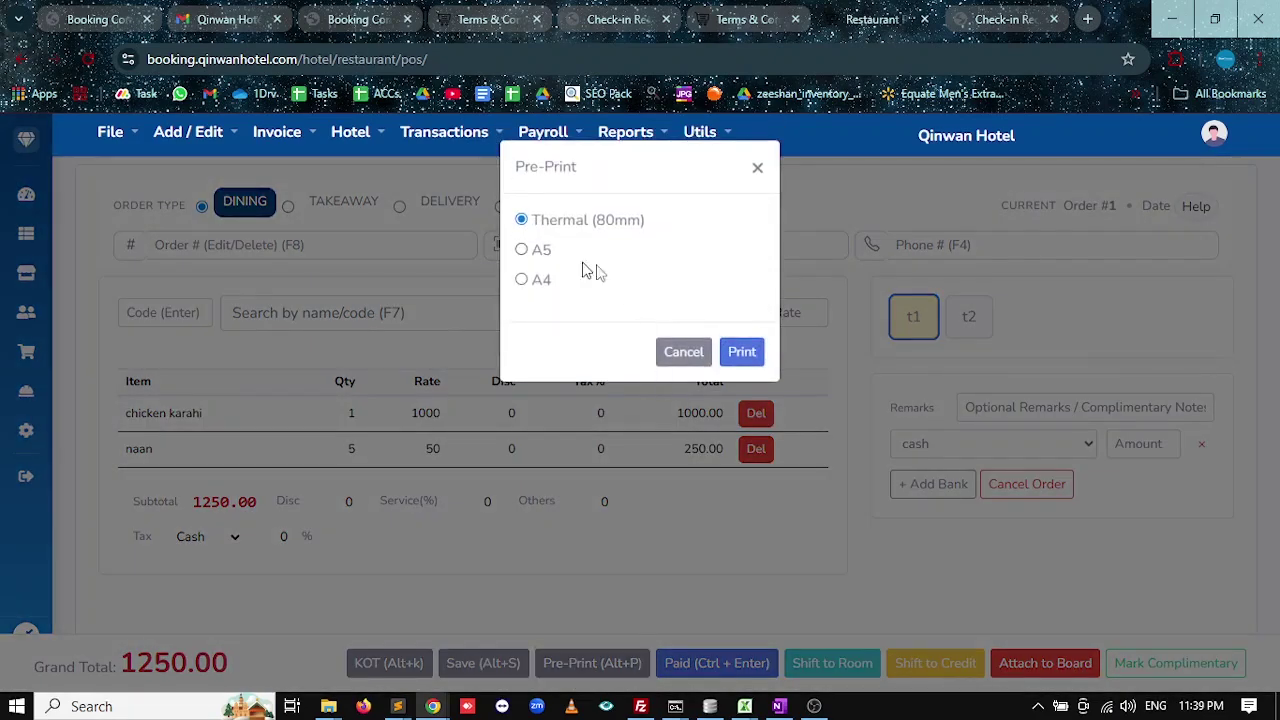
{"action": "left_click", "coordinate": [745, 356]}
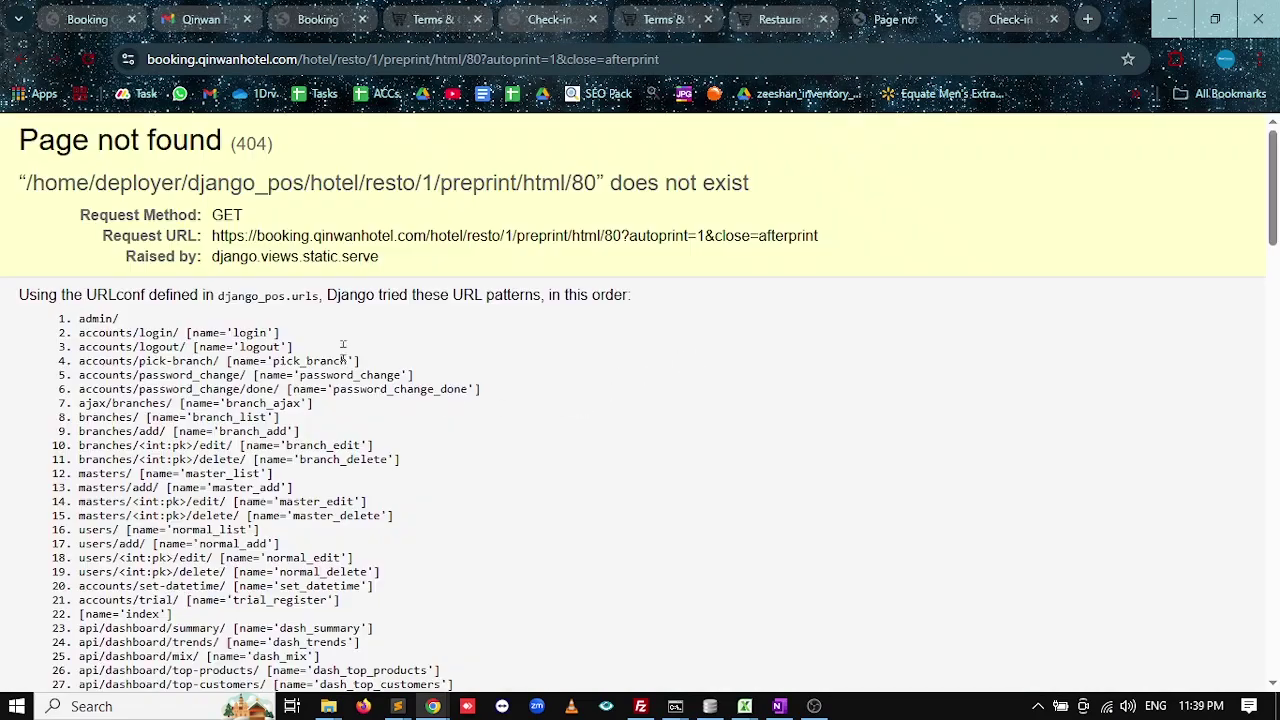
{"action": "key", "text": "ctrl+w"}
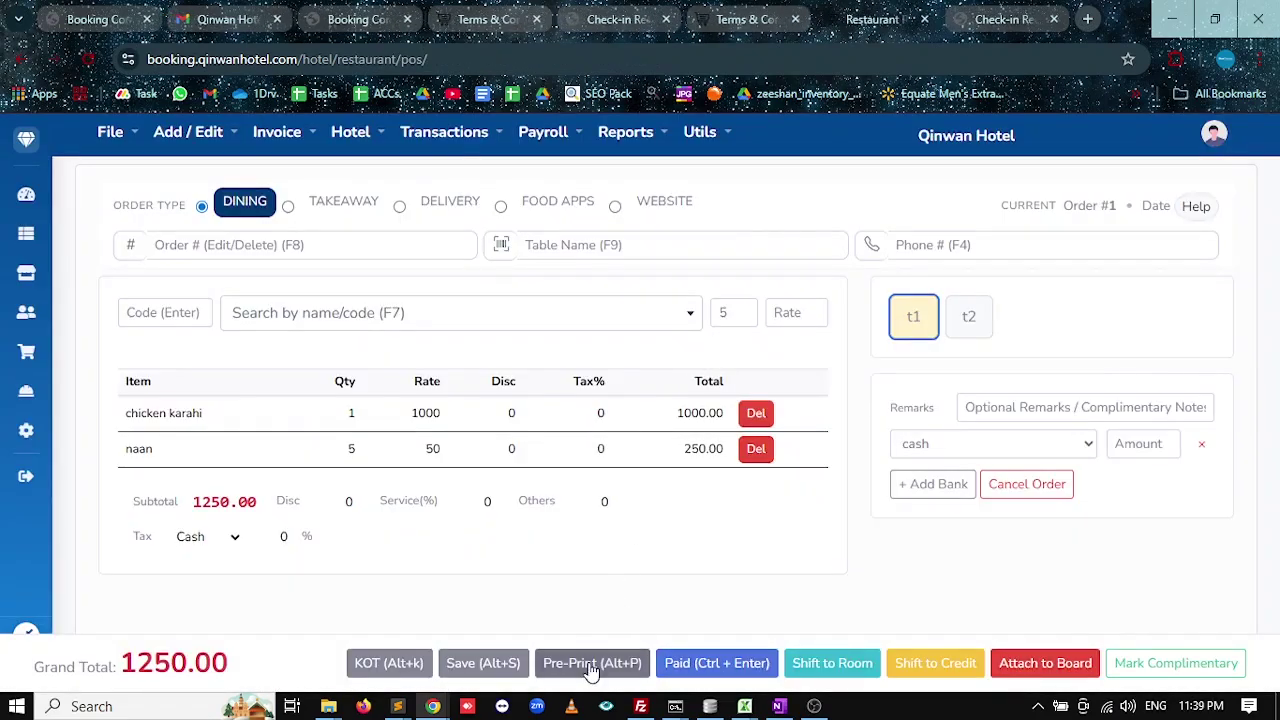
{"action": "left_click", "coordinate": [628, 663]}
{"action": "key", "text": "Down"}
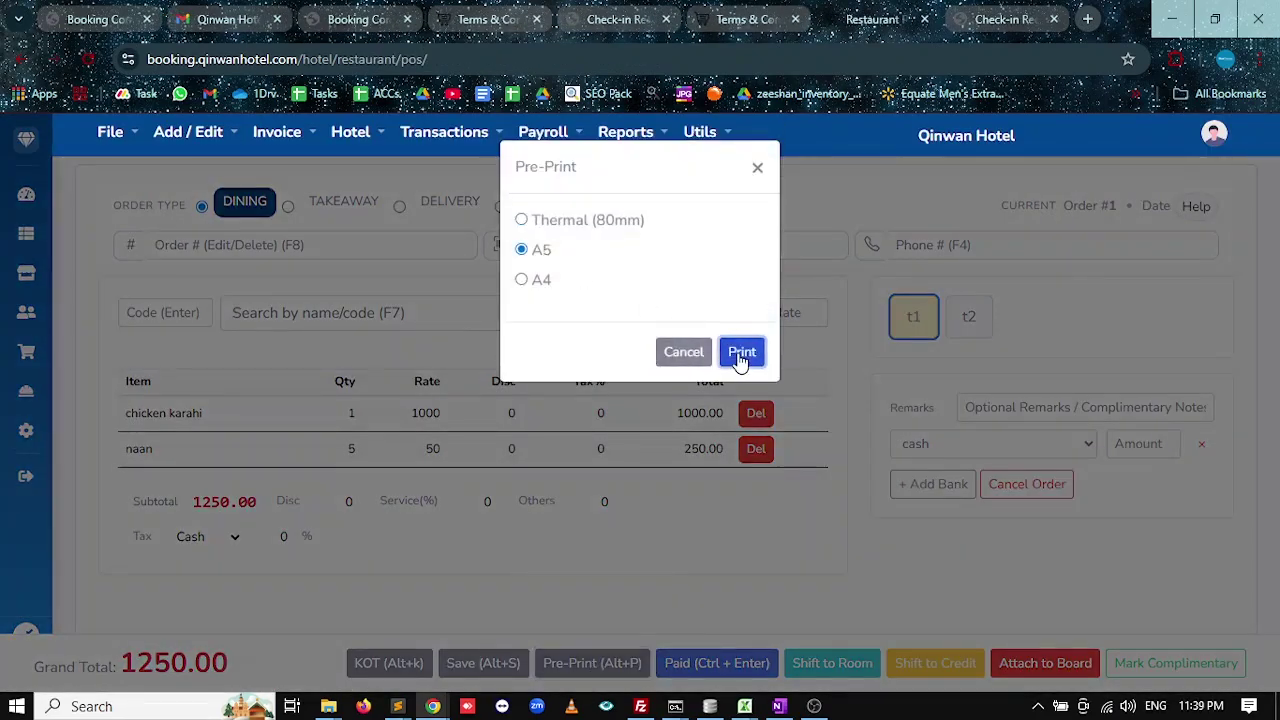
{"action": "left_click", "coordinate": [740, 351]}
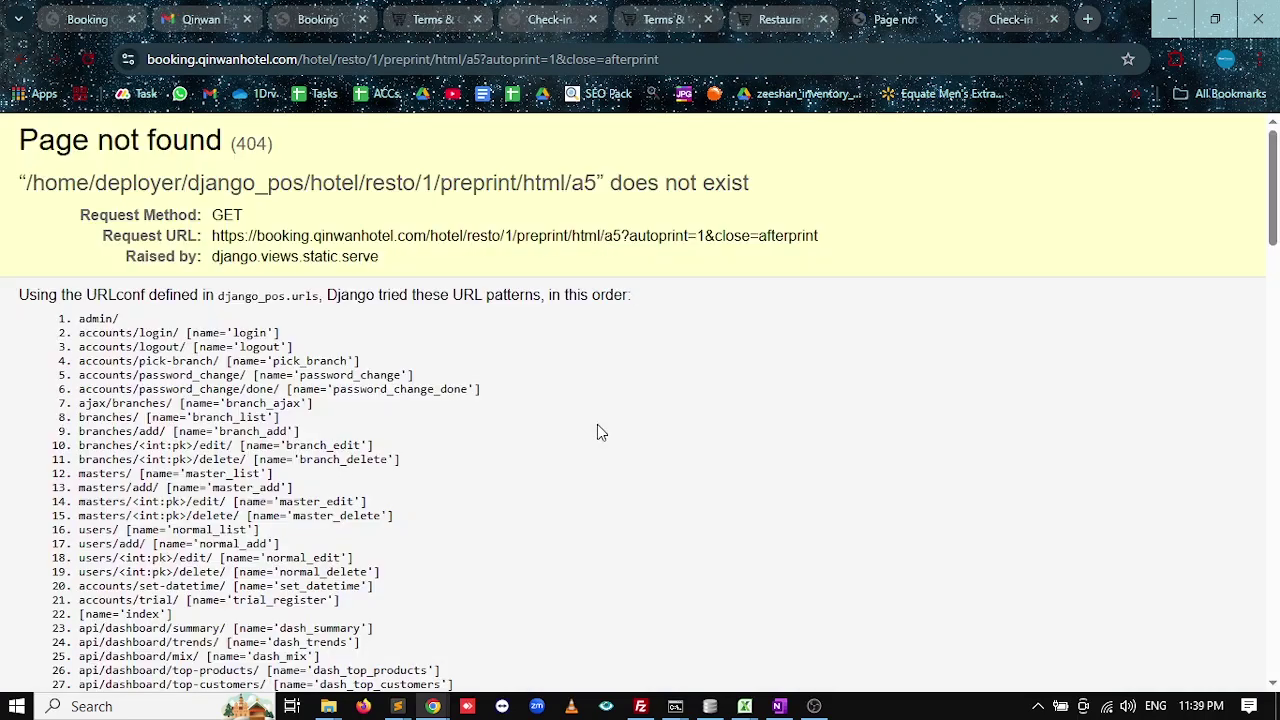
{"action": "key", "text": "ctrl+w"}
{"action": "left_click", "coordinate": [716, 663]}
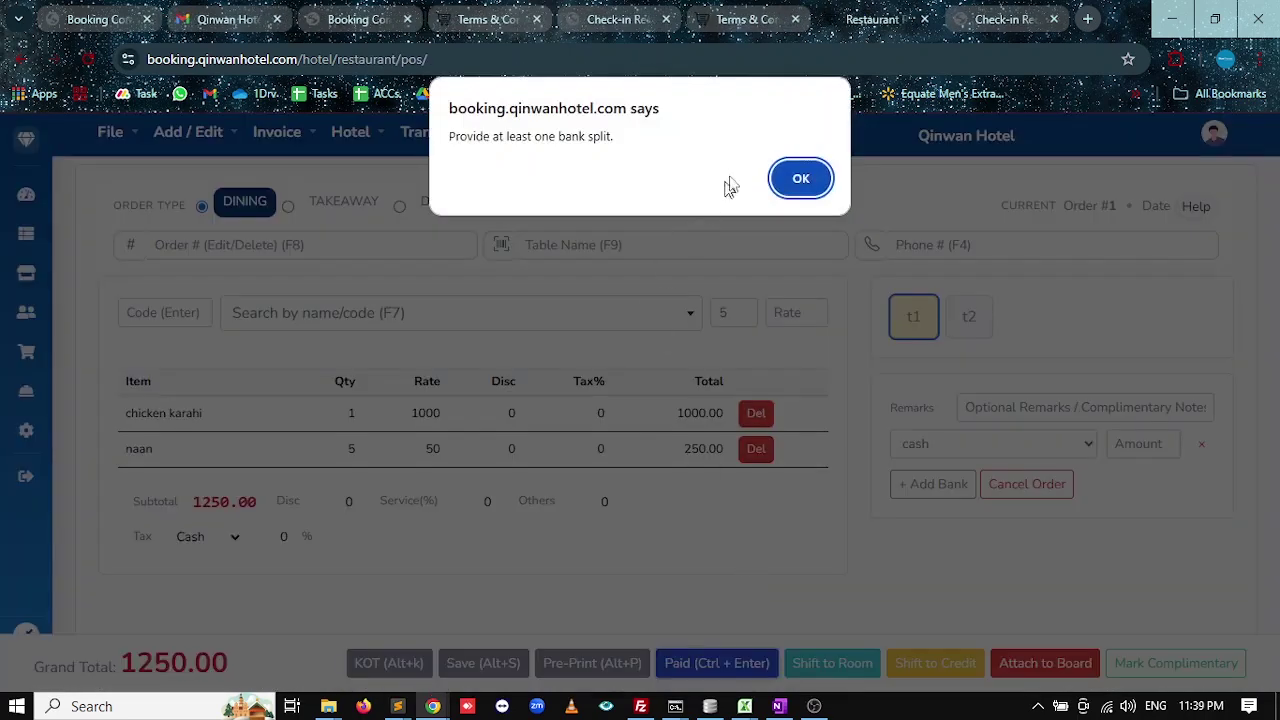
{"action": "left_click", "coordinate": [802, 169]}
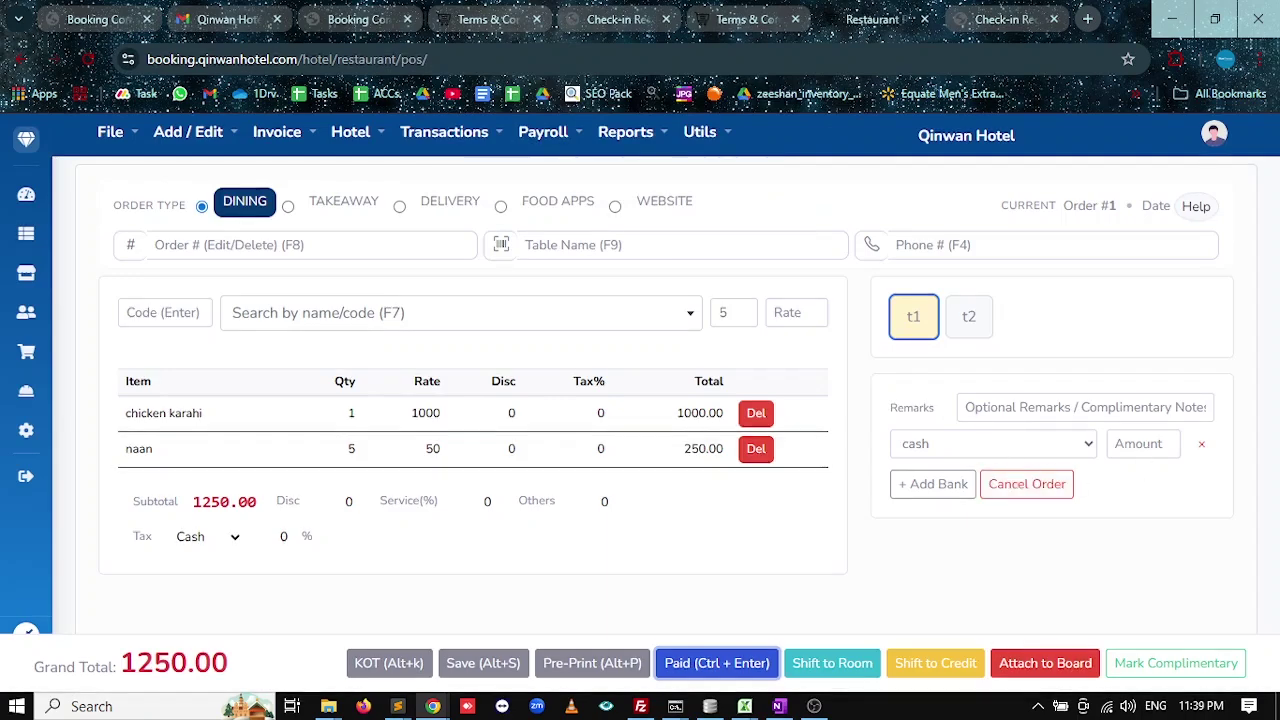
{"action": "left_click", "coordinate": [1140, 444]}
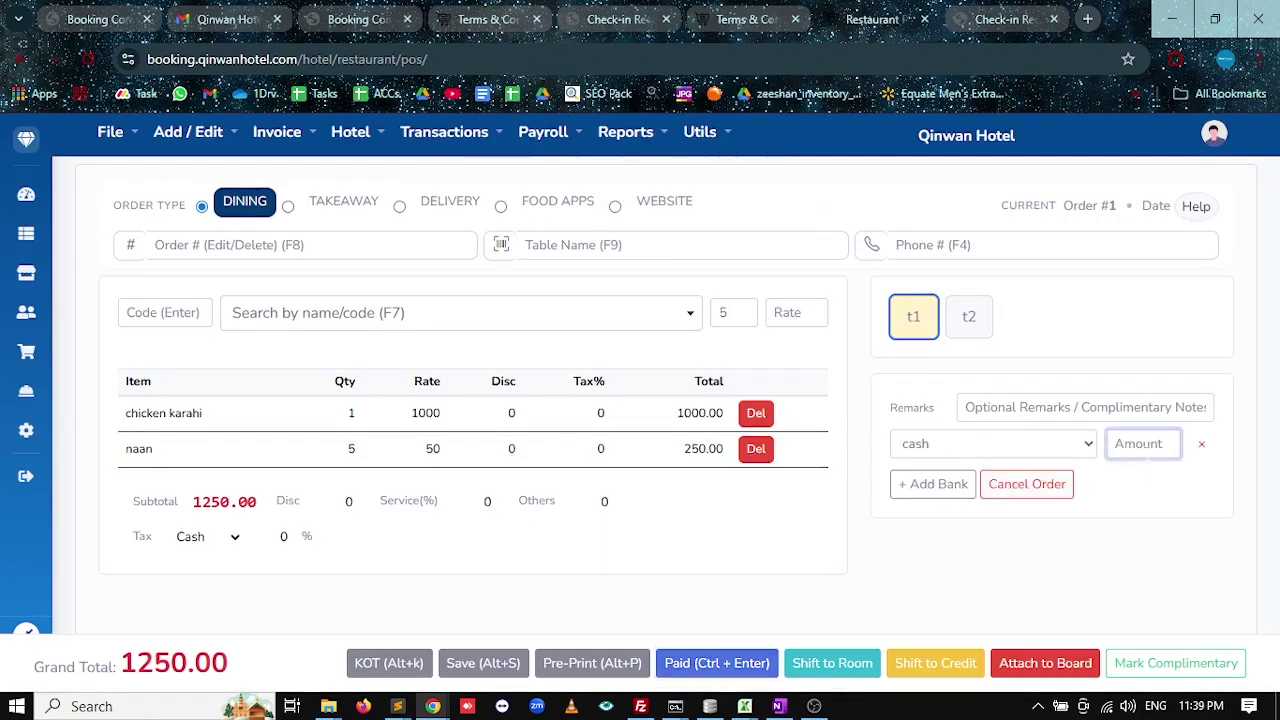
Enter a 1250 cash amount, then close the Shift to Room form without charging a room.
{"action": "type", "text": "1250"}
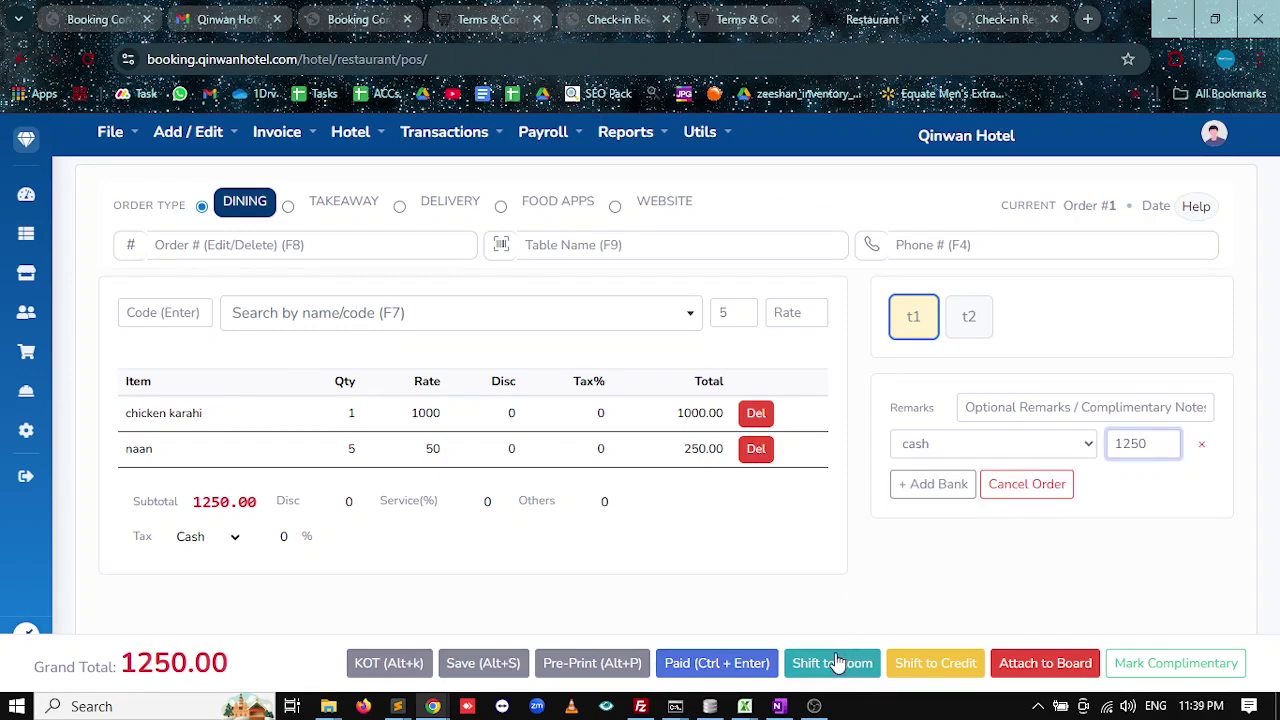
{"action": "left_click", "coordinate": [838, 664]}
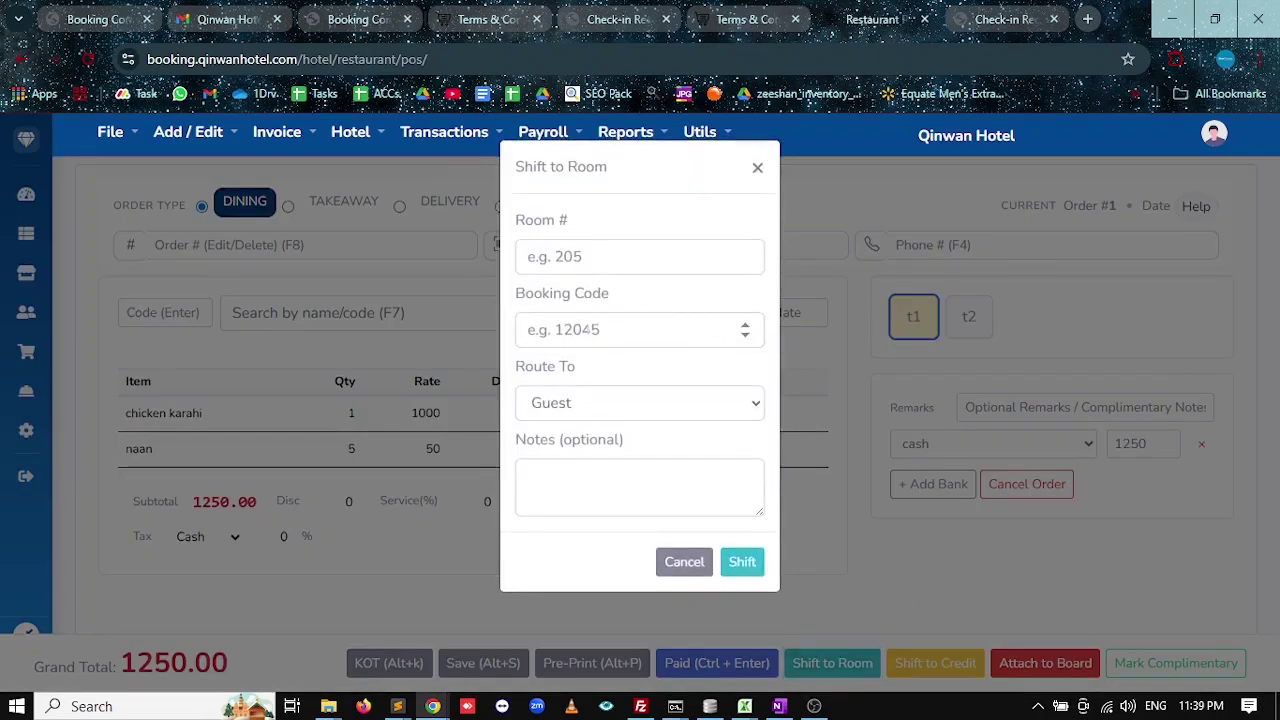
{"action": "left_click", "coordinate": [684, 574]}
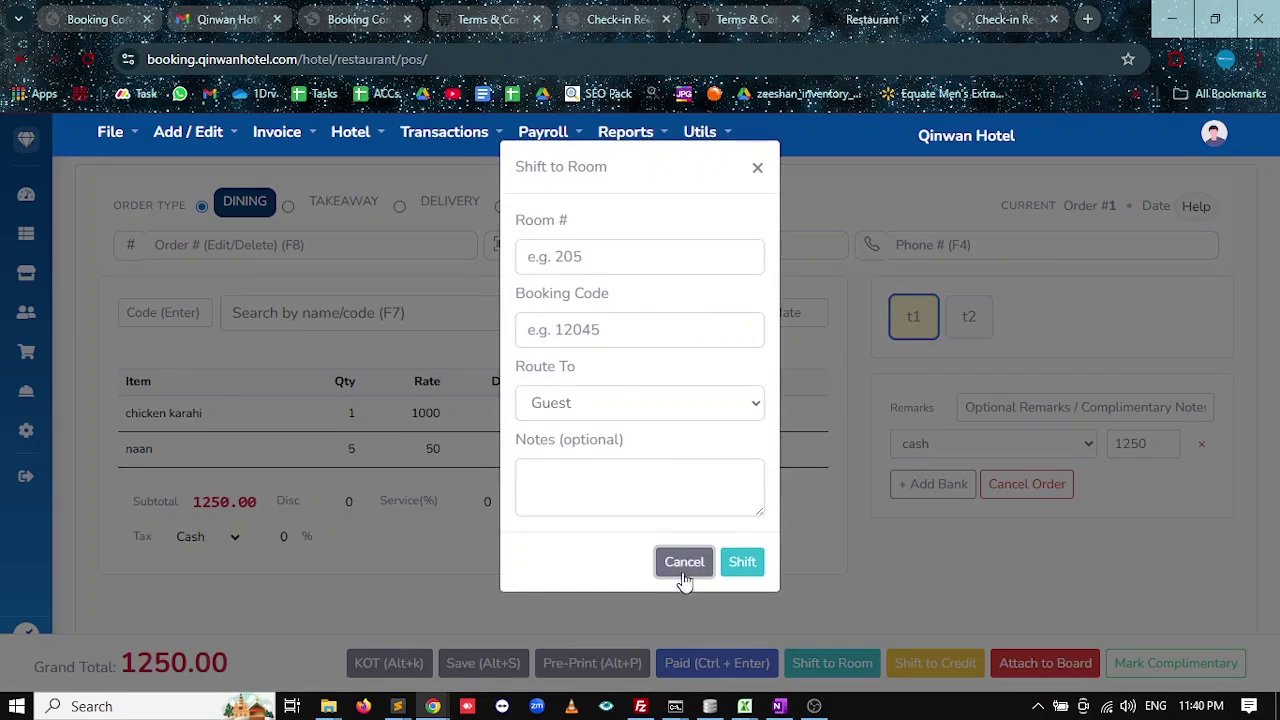
{"action": "left_click", "coordinate": [760, 168]}
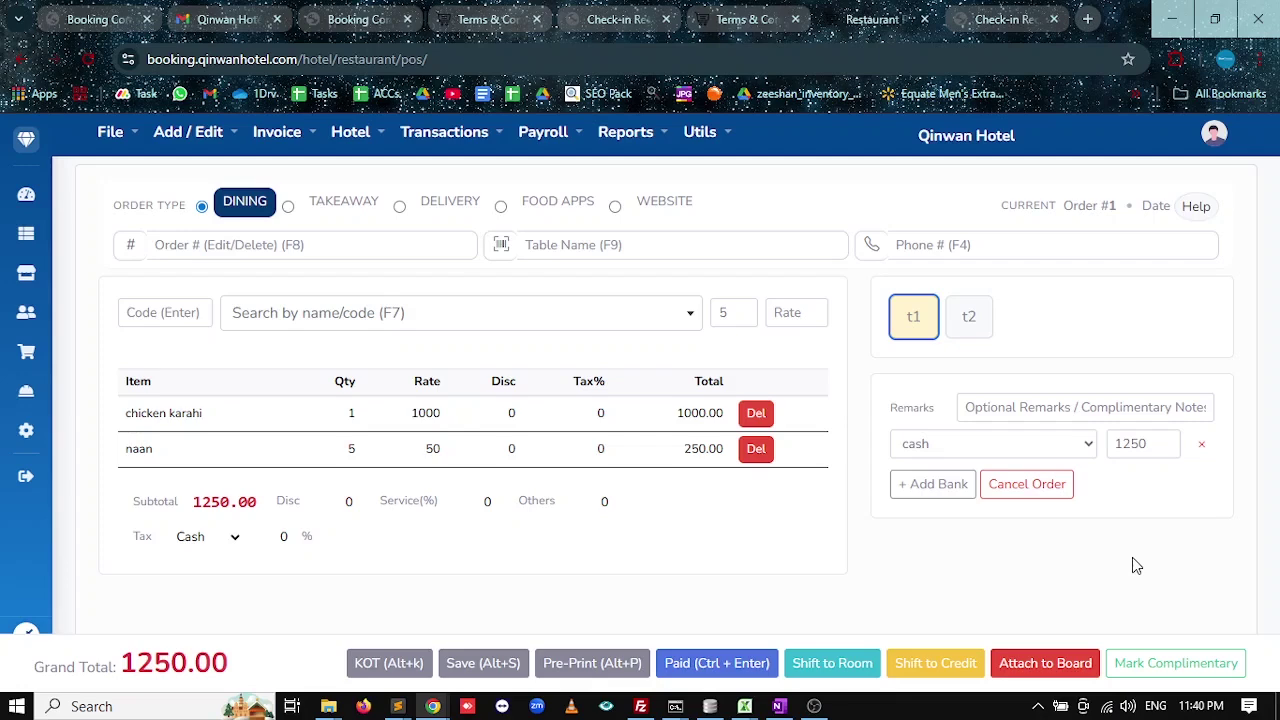
Settle dining order #1 (1250.00 cash) as paid and start a blank Takeaway order.
{"action": "left_click", "coordinate": [1172, 663]}
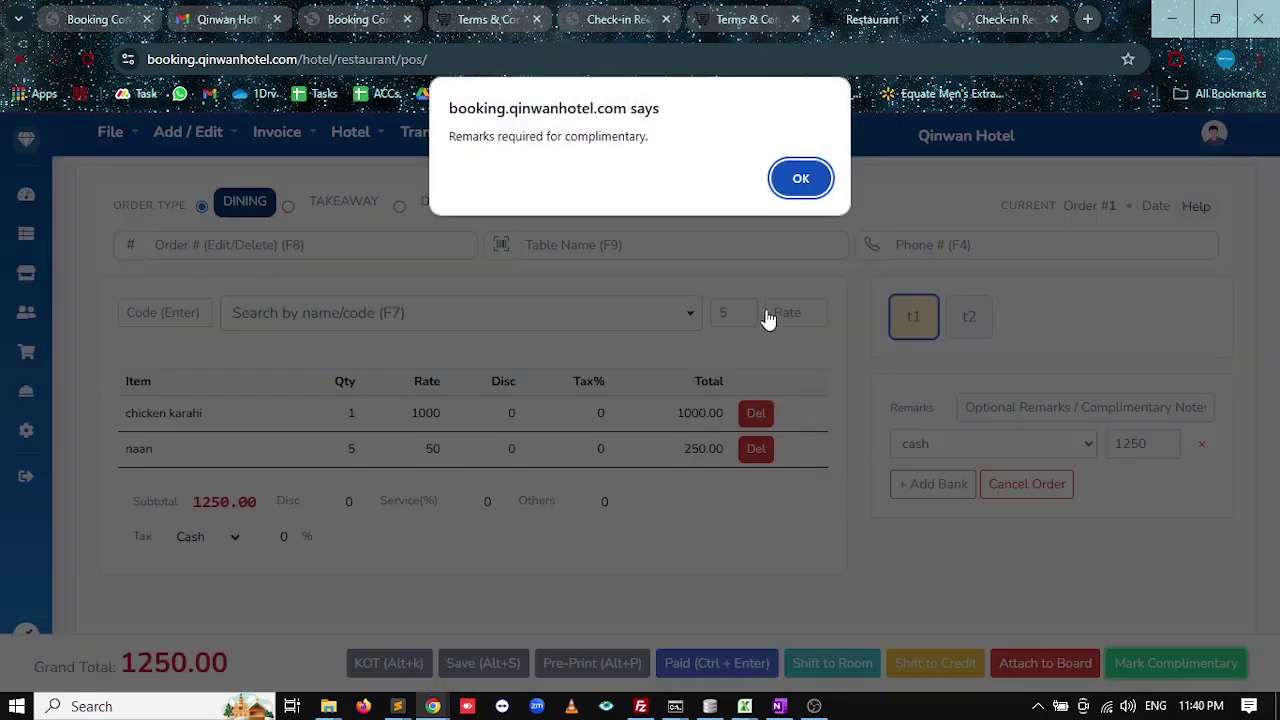
{"action": "left_click", "coordinate": [800, 178]}
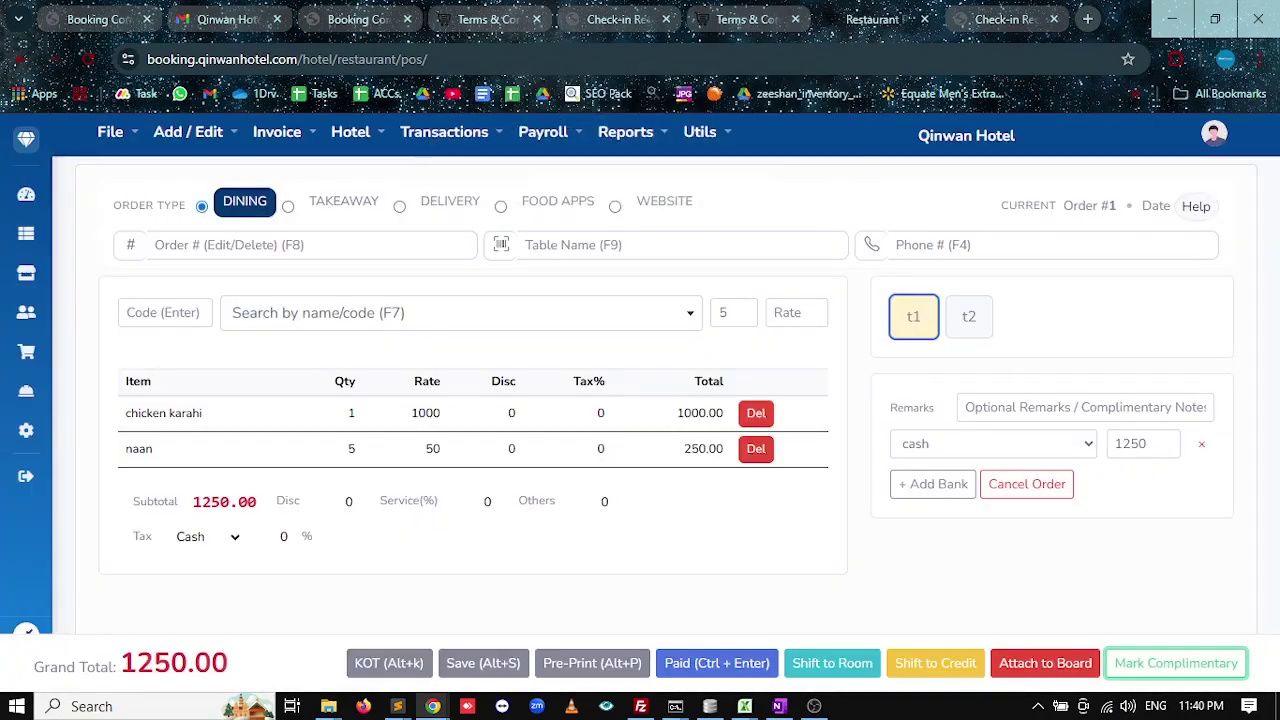
{"action": "left_click", "coordinate": [1085, 407]}
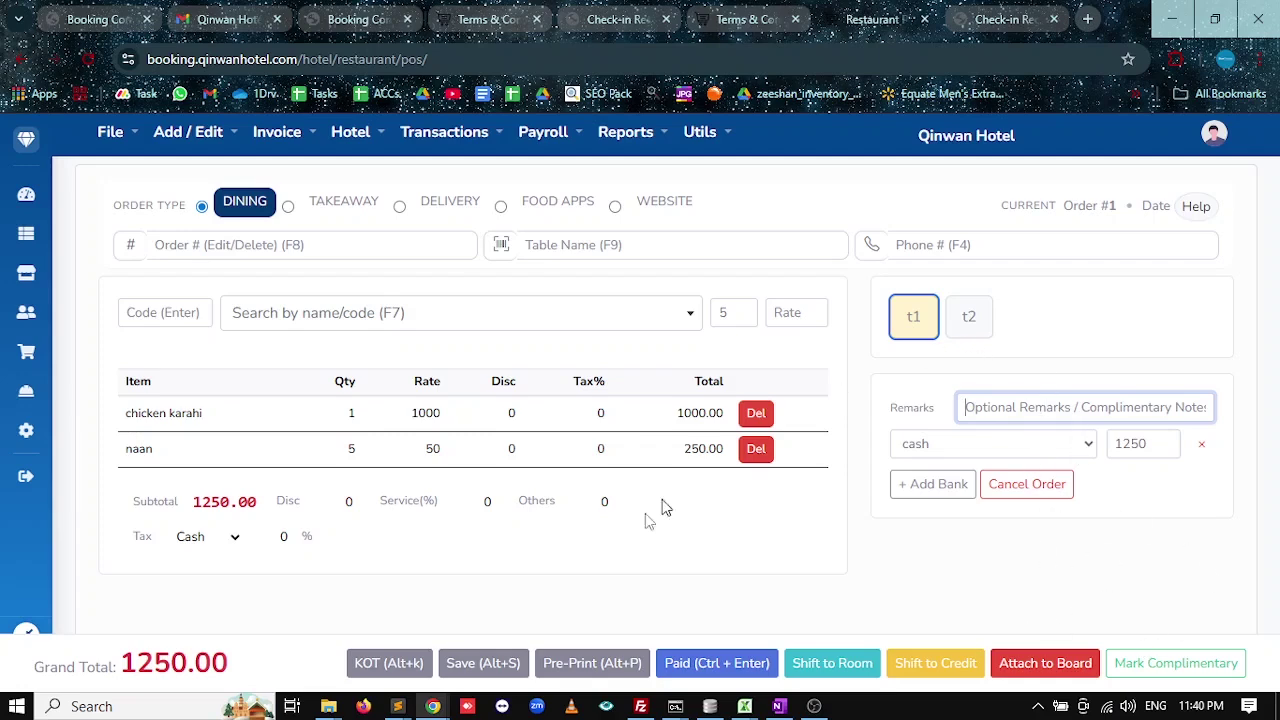
{"action": "left_click", "coordinate": [715, 665]}
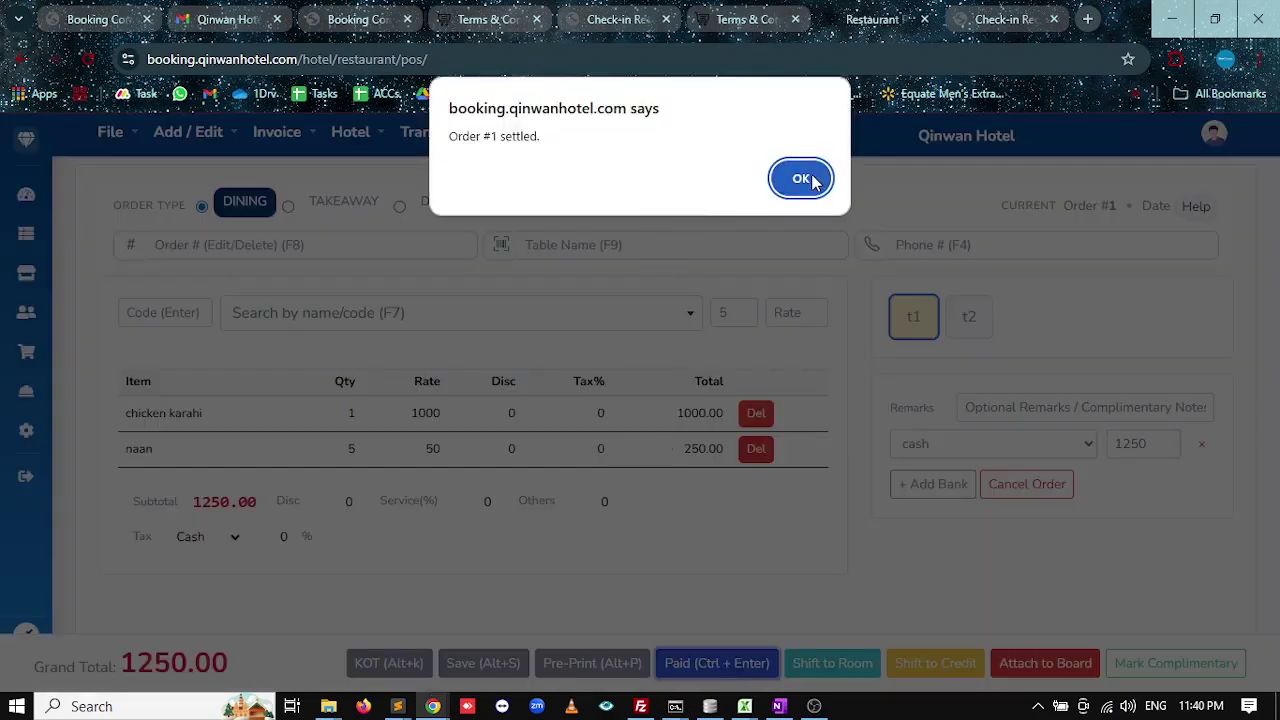
{"action": "left_click", "coordinate": [805, 179]}
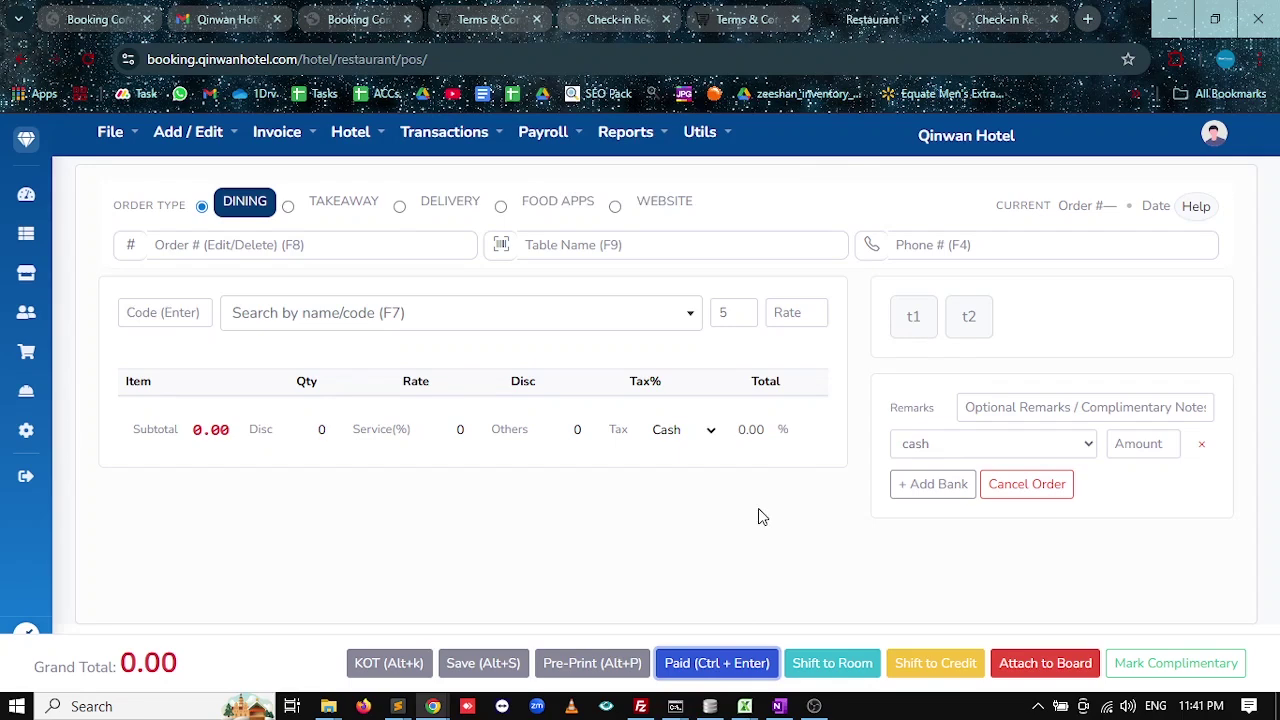
{"action": "left_click", "coordinate": [290, 208]}
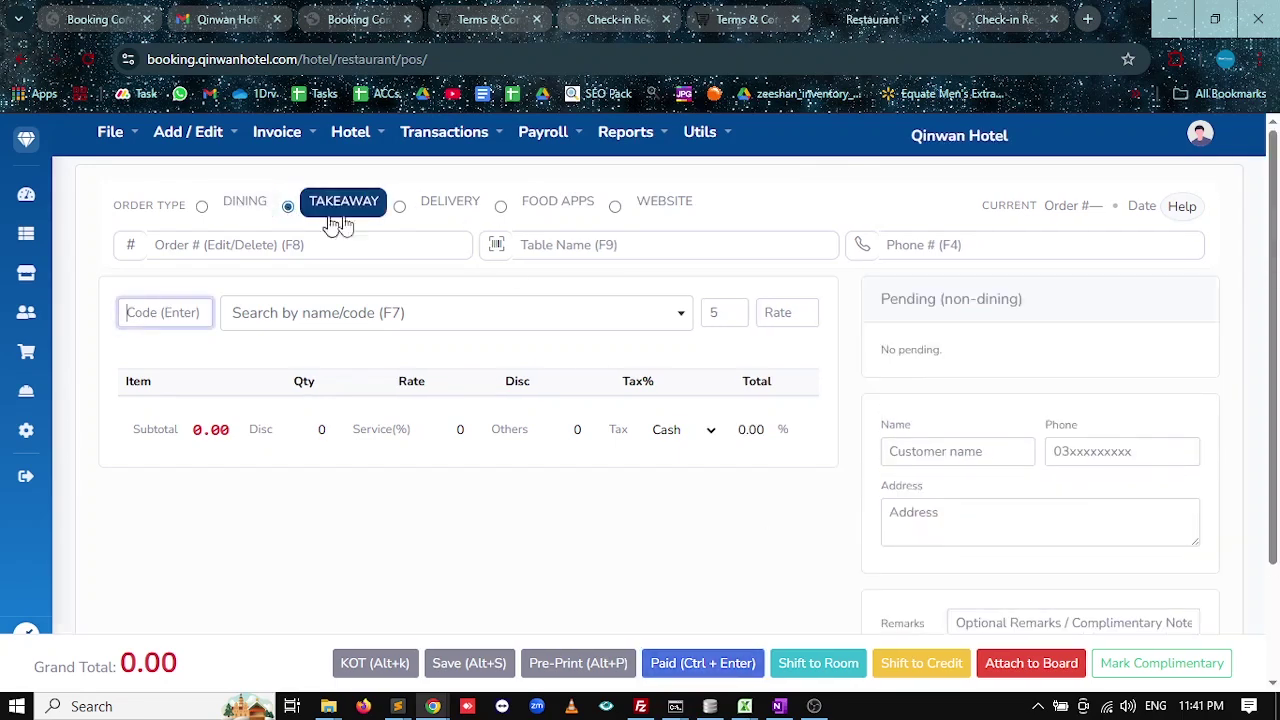
Cycle through the Delivery, Food Apps, Website and Takeaway order types, ending on Dining.
{"action": "left_click", "coordinate": [402, 210]}
{"action": "left_click", "coordinate": [558, 207]}
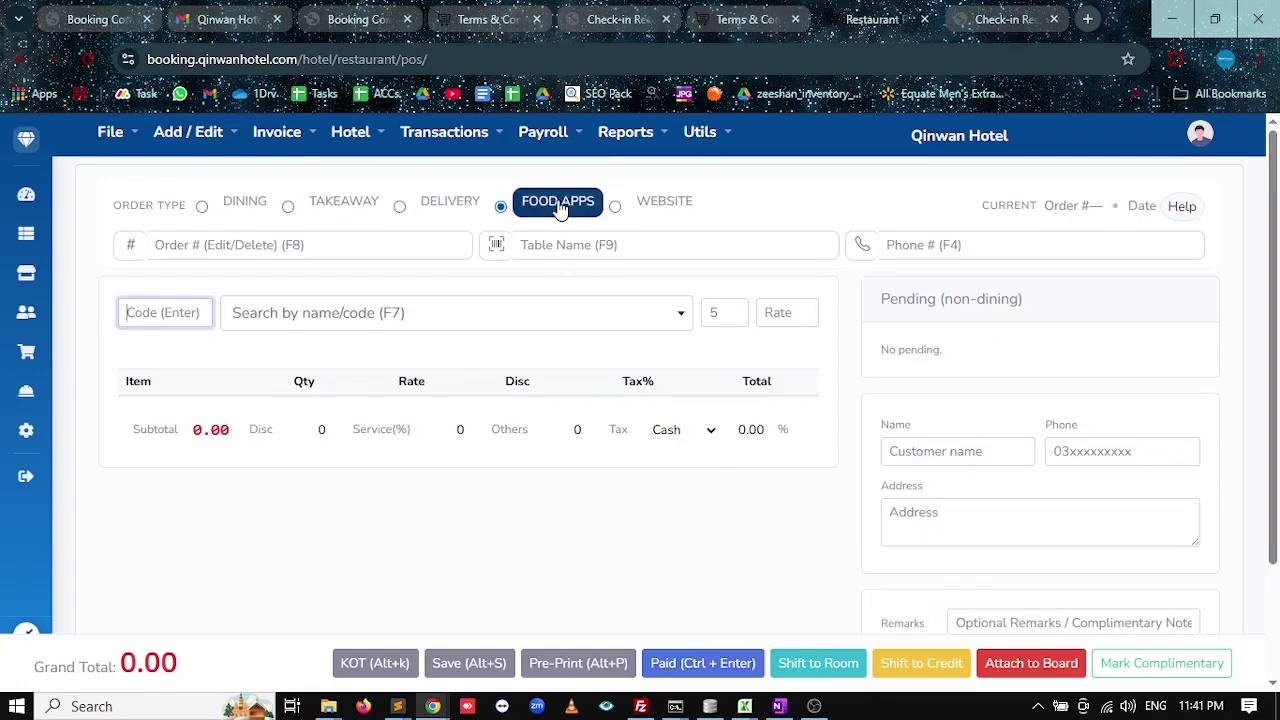
{"action": "left_click", "coordinate": [633, 208]}
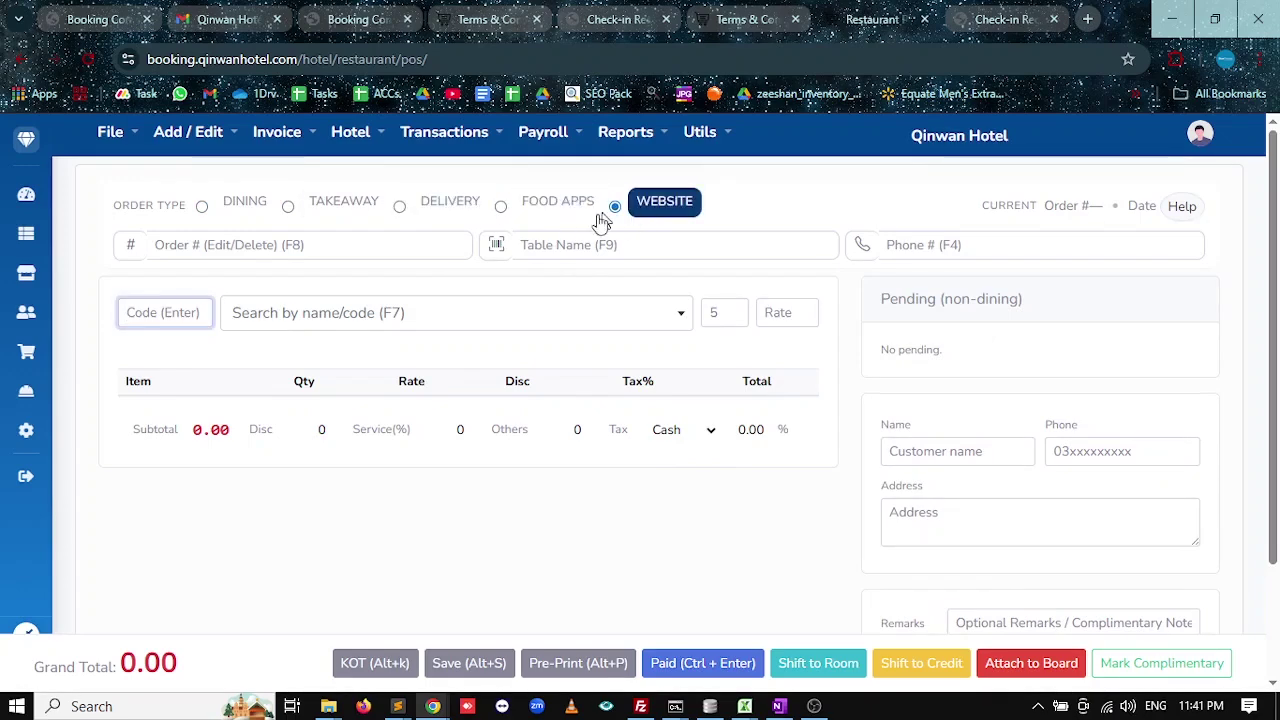
{"action": "left_click", "coordinate": [560, 208]}
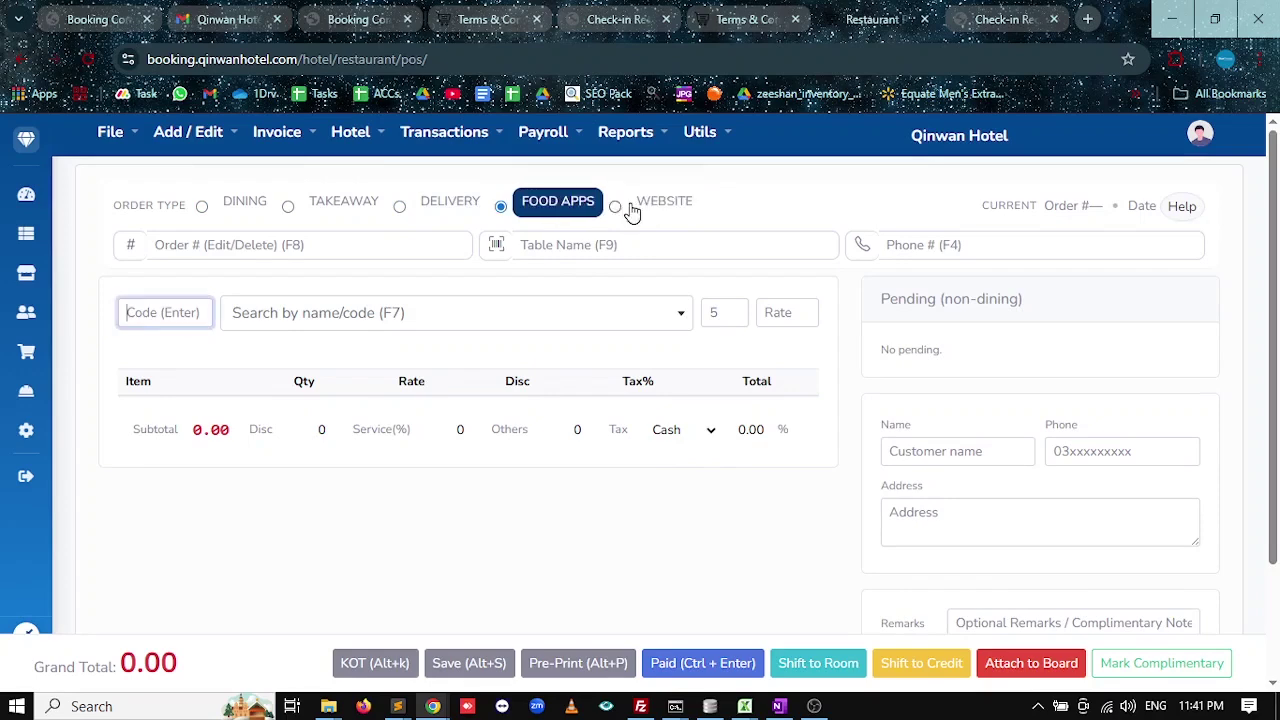
{"action": "left_click", "coordinate": [440, 212]}
{"action": "left_click", "coordinate": [345, 210]}
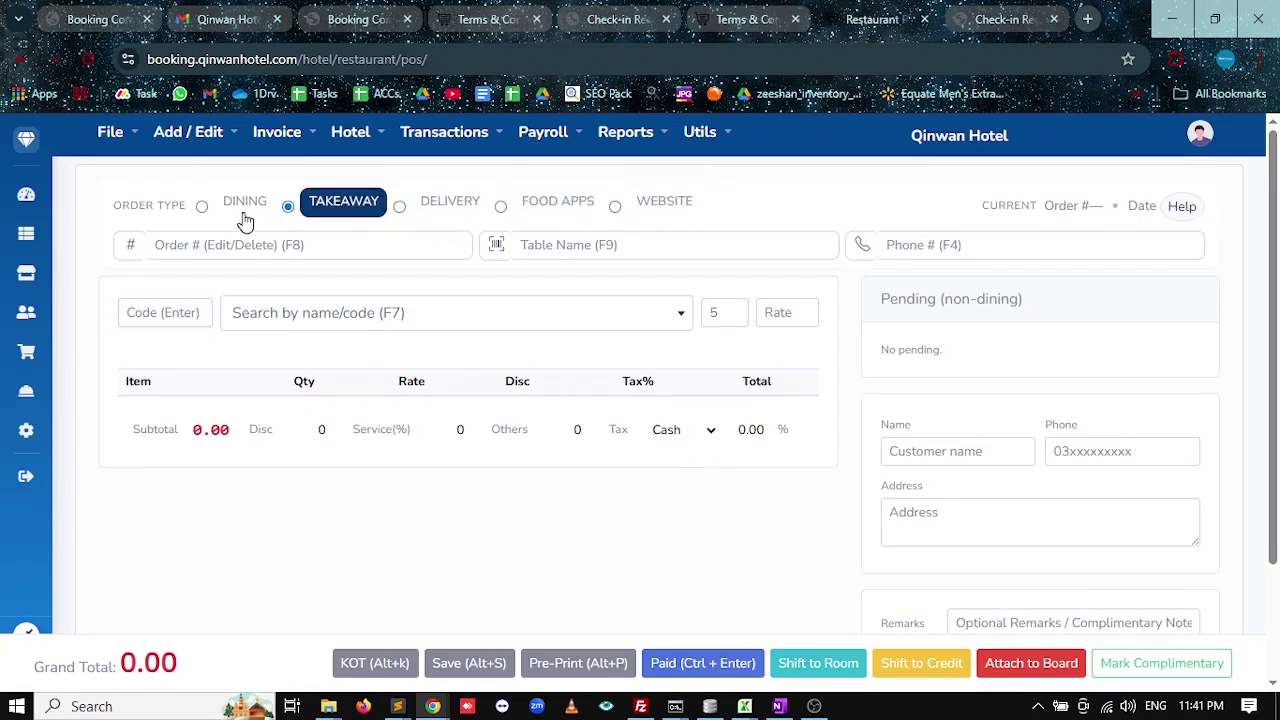
{"action": "left_click", "coordinate": [258, 212]}
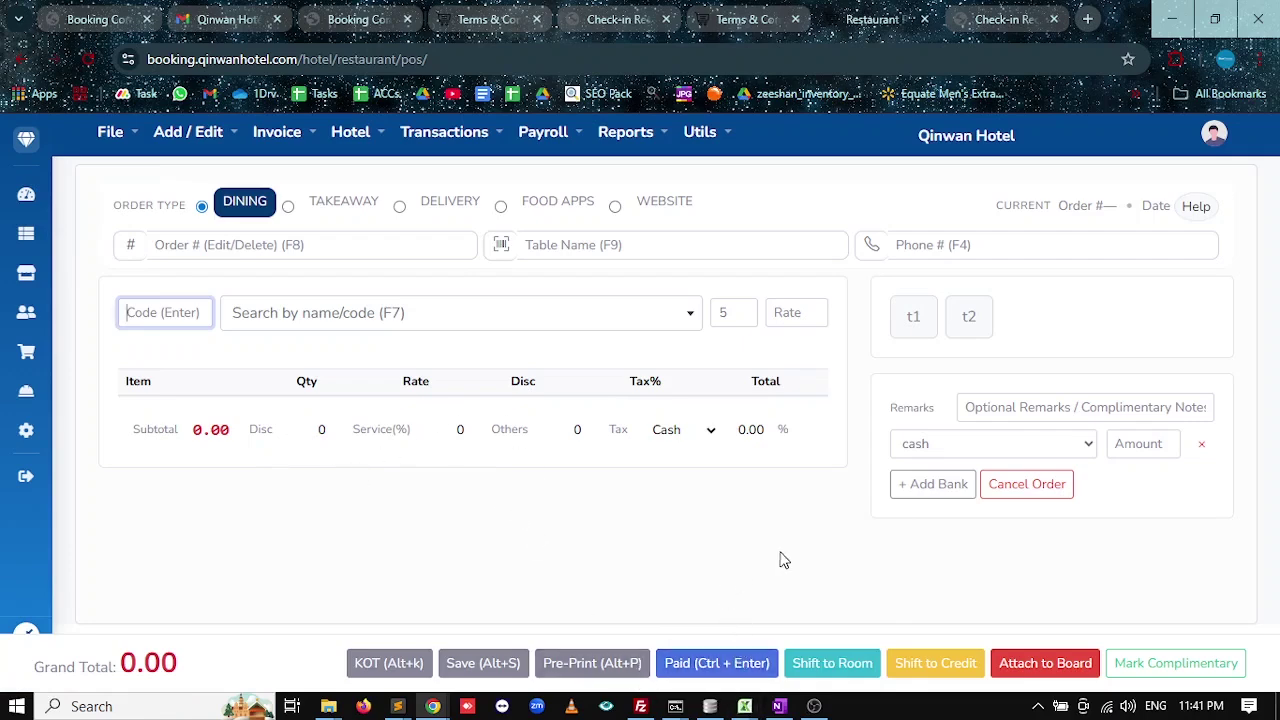
Highlight Restaurant as covered in the OneNote hotel system outline.
{"action": "left_click", "coordinate": [779, 706]}
{"action": "left_click_drag", "start_coordinate": [224, 357], "coordinate": [292, 352]}
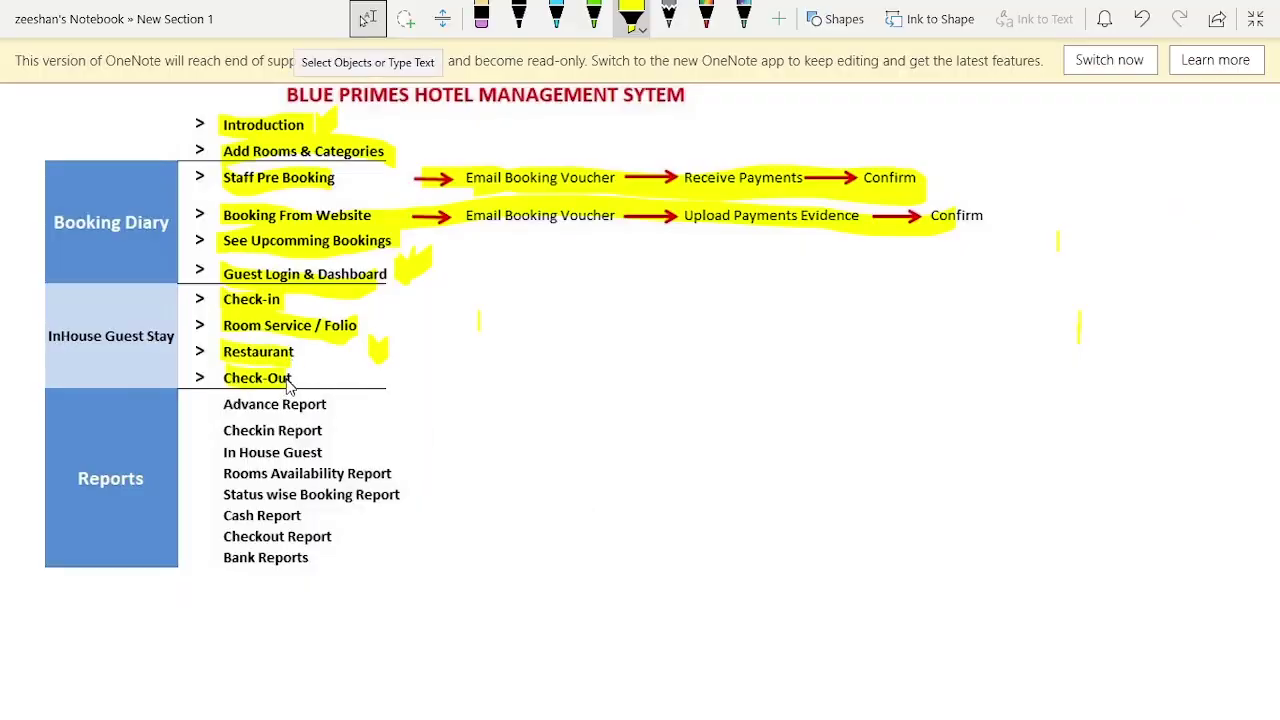
{"action": "key", "text": "alt+Tab"}
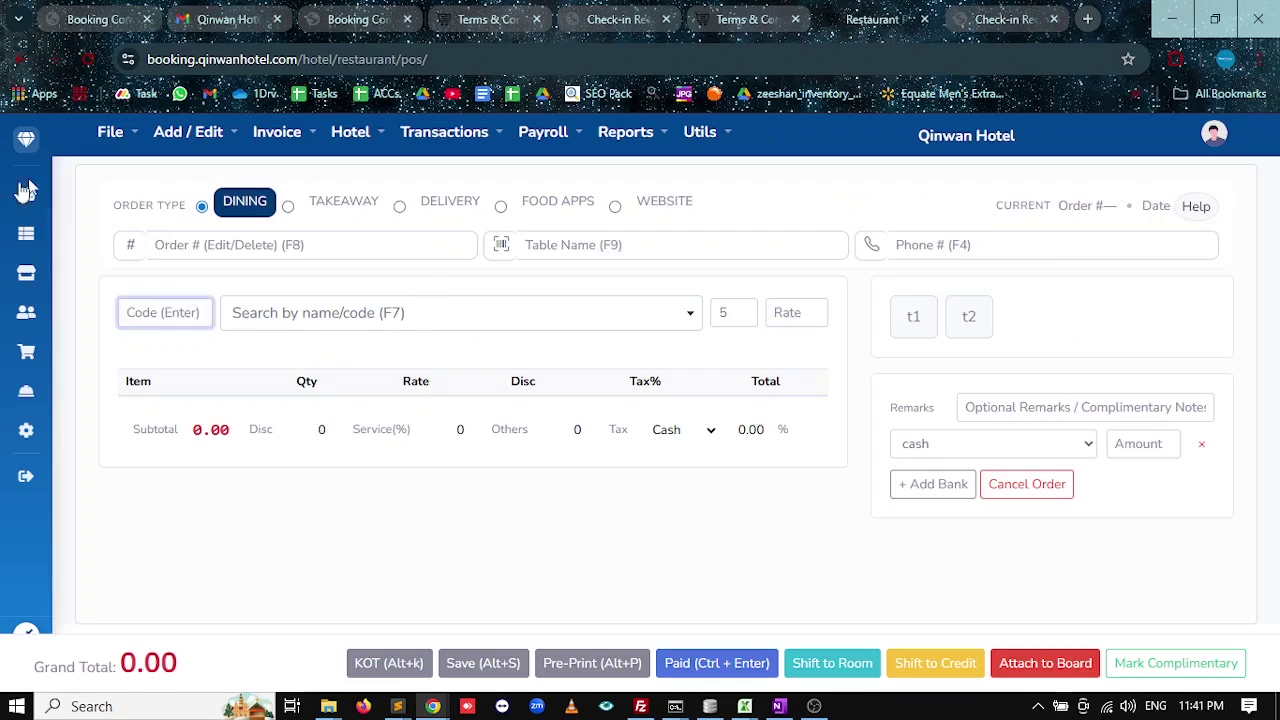
From the In-House Guests list, review booking B#1's folio and its room service charge.
{"action": "left_click", "coordinate": [25, 196]}
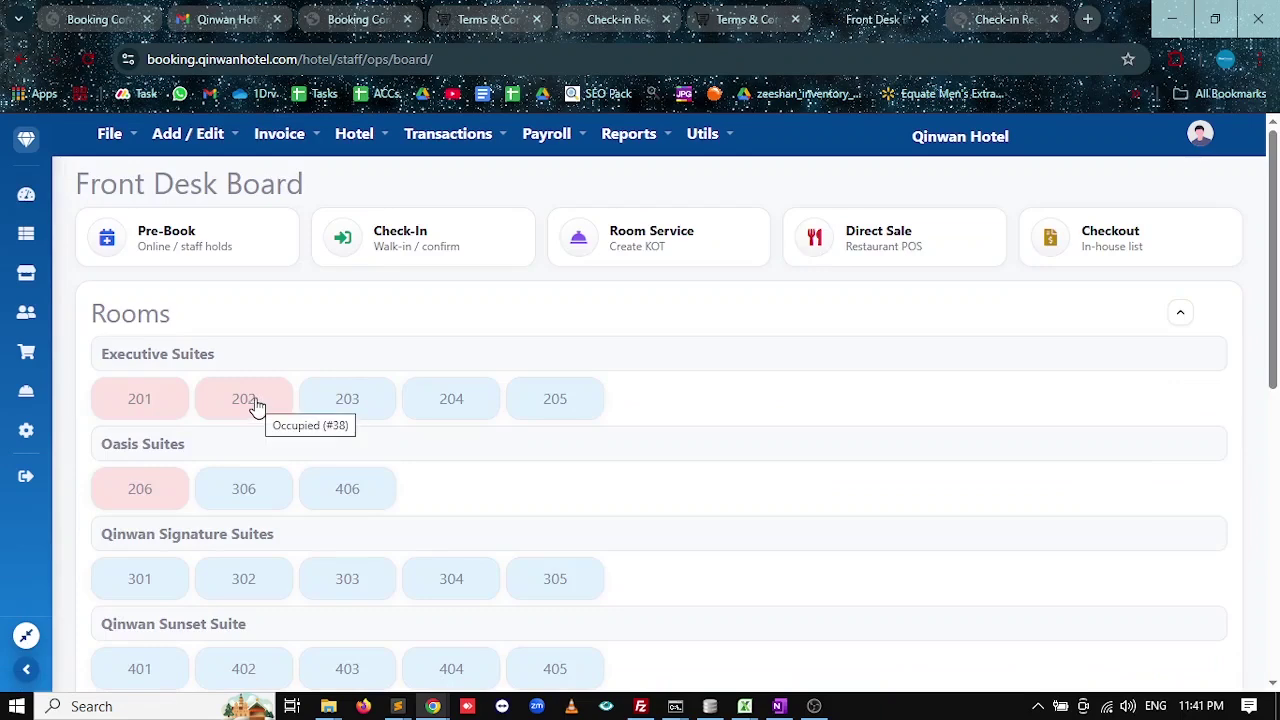
{"action": "left_click", "coordinate": [1097, 242]}
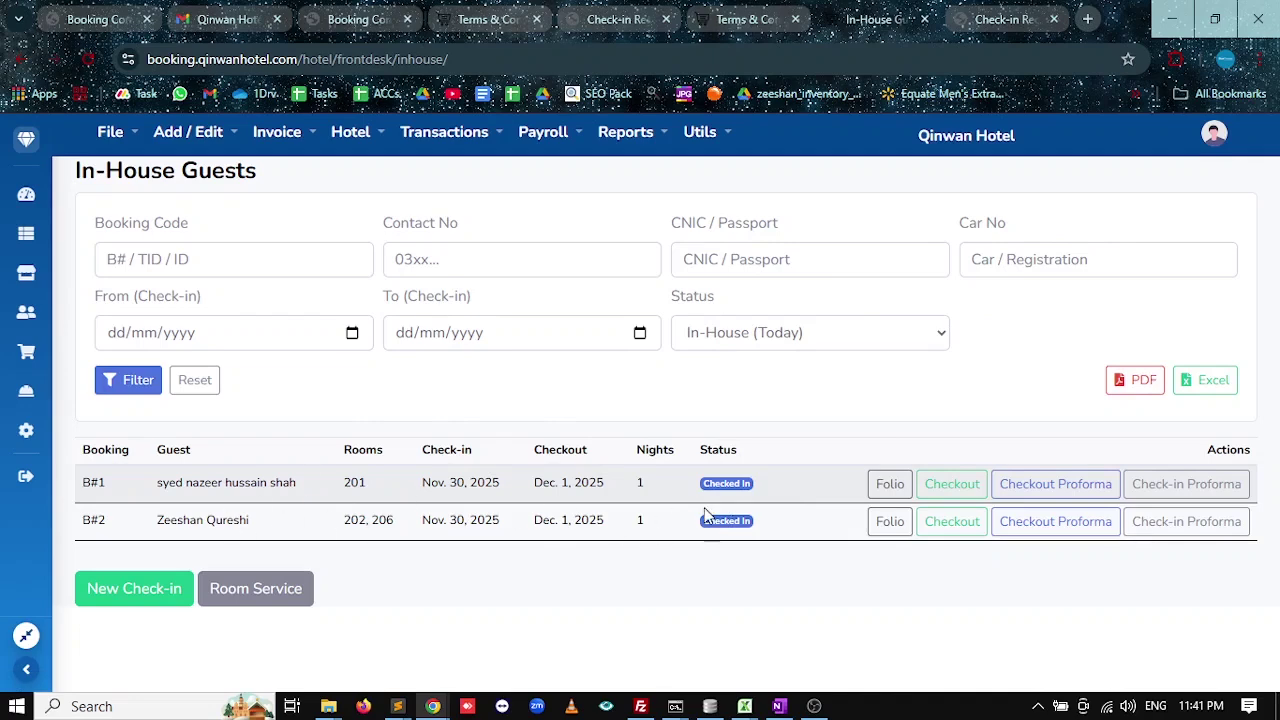
{"action": "left_click", "coordinate": [887, 492]}
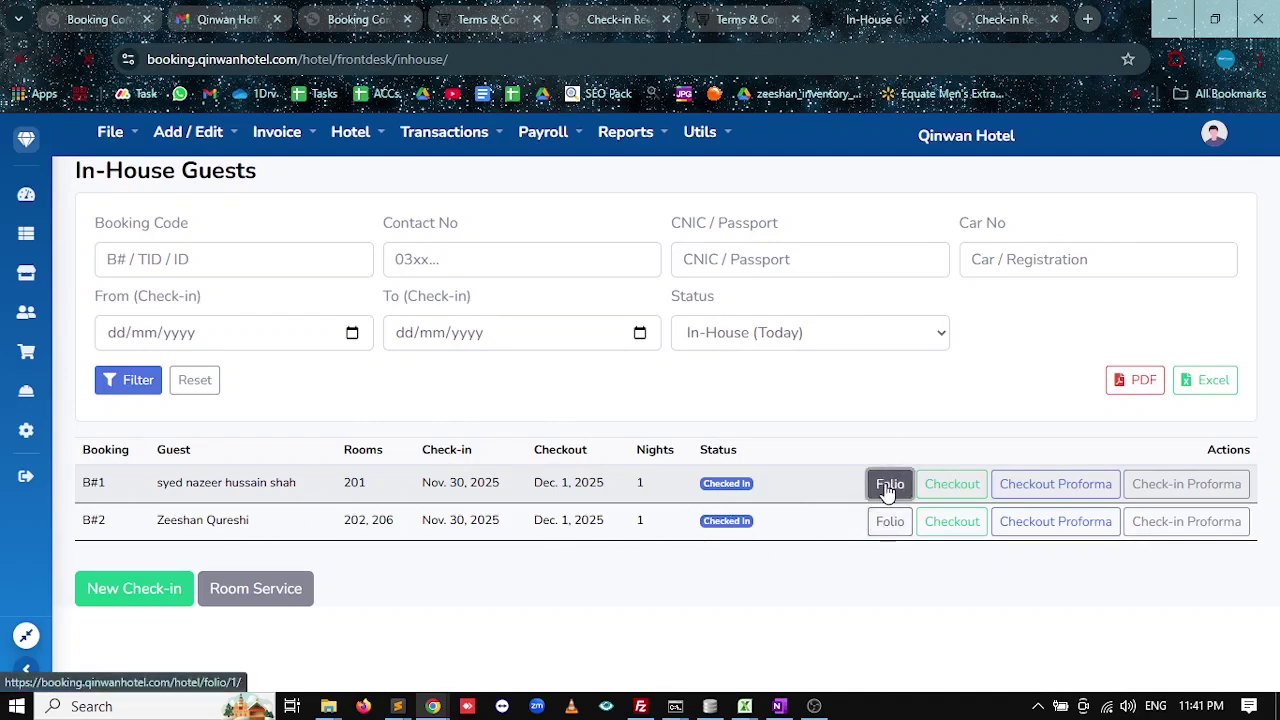
{"action": "left_click_drag", "start_coordinate": [349, 298], "coordinate": [378, 302]}
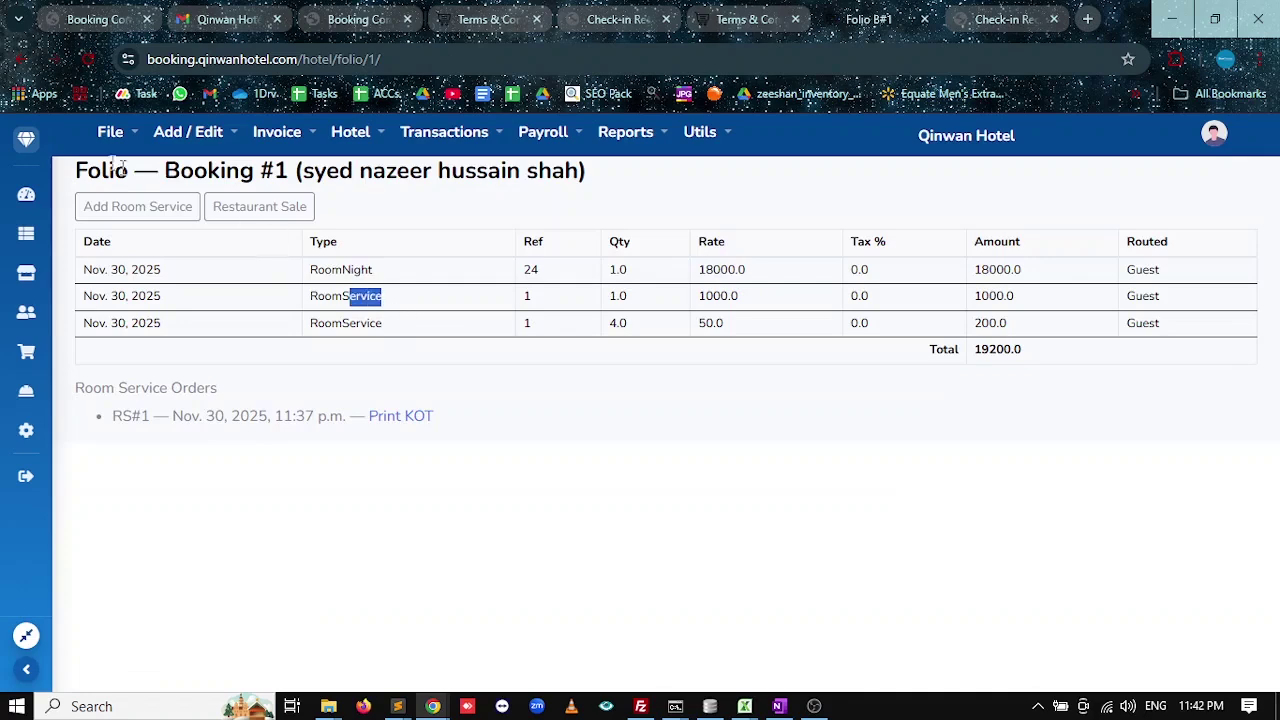
{"action": "left_click", "coordinate": [17, 62]}
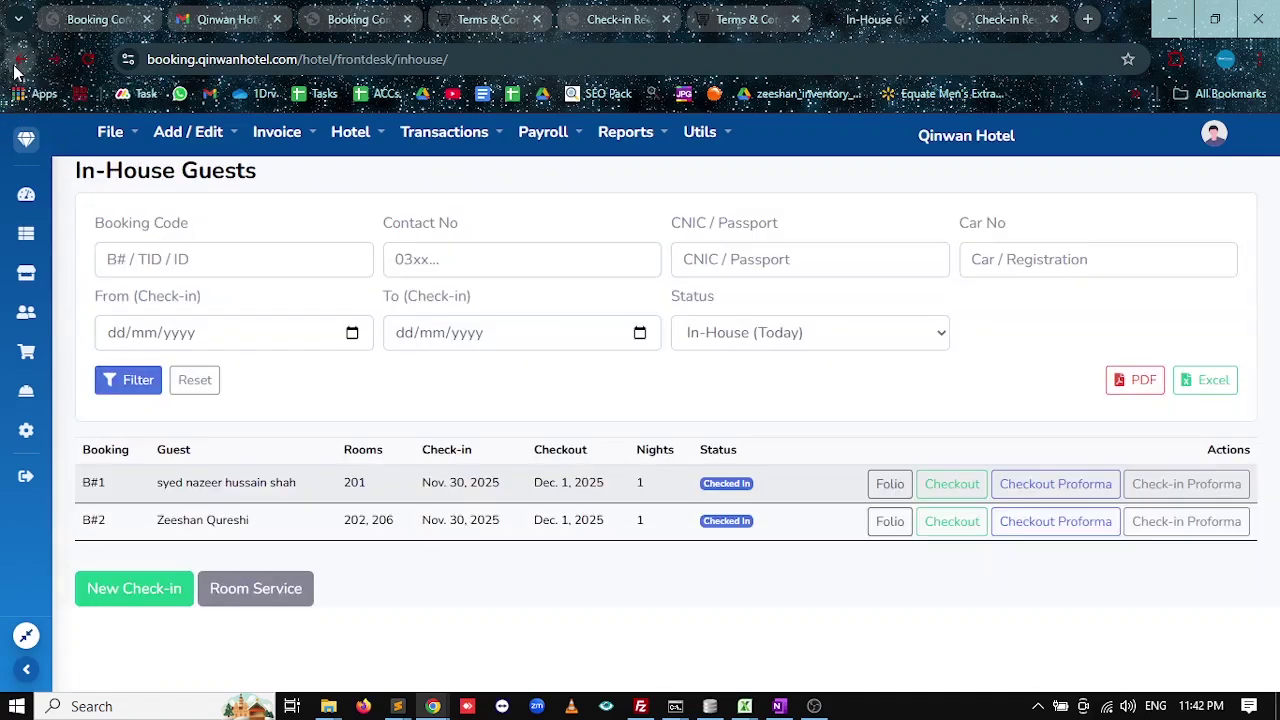
Review booking B#2's folio, then open its checkout proforma.
{"action": "left_click", "coordinate": [890, 521]}
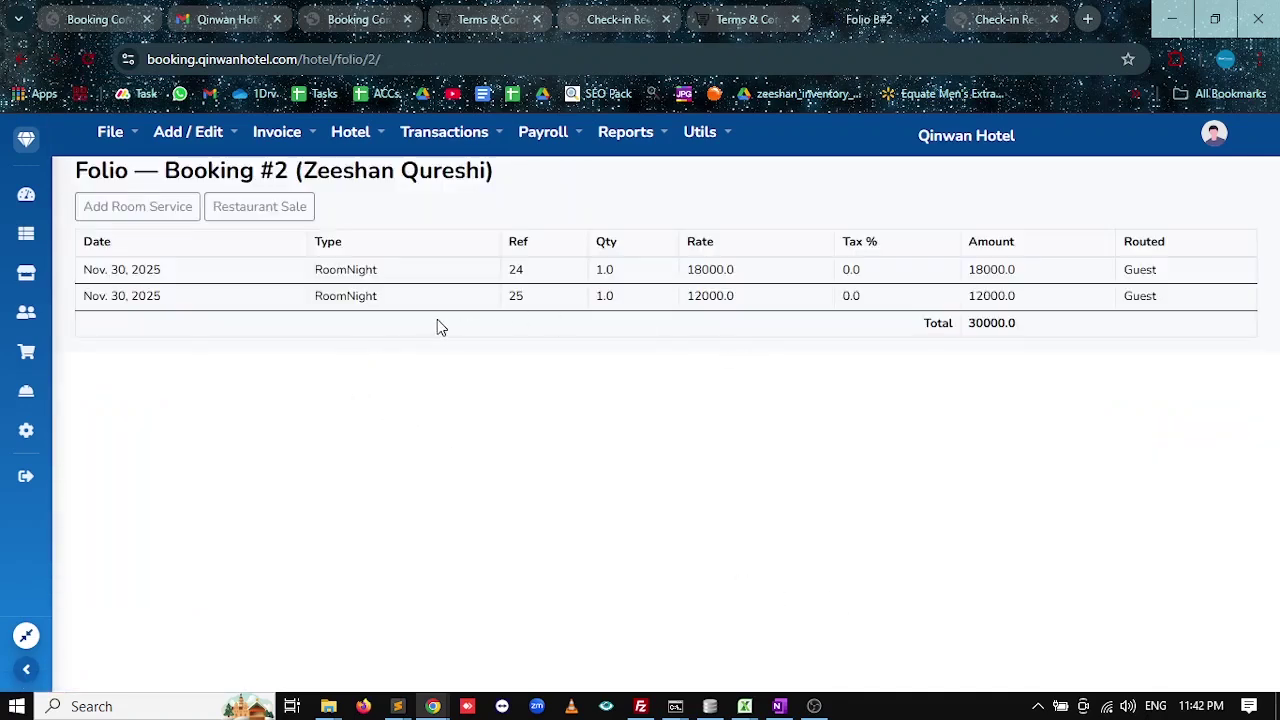
{"action": "left_click", "coordinate": [16, 63]}
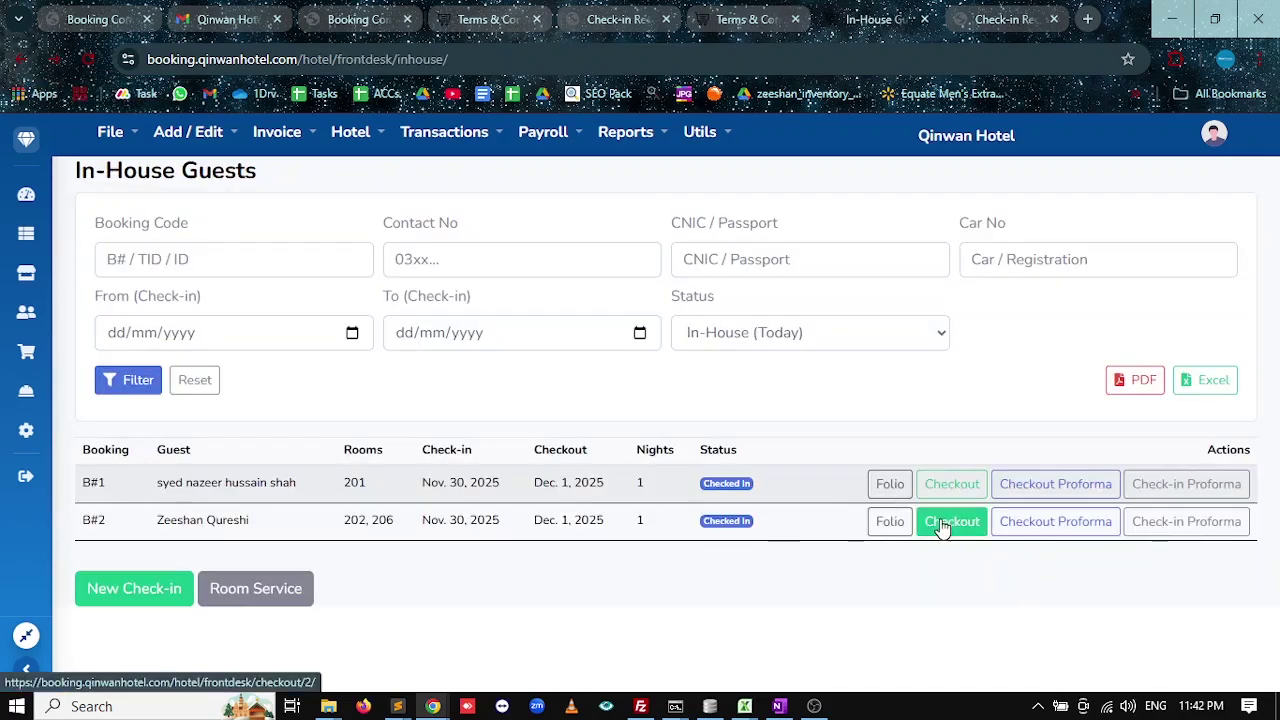
{"action": "left_click", "coordinate": [1034, 524]}
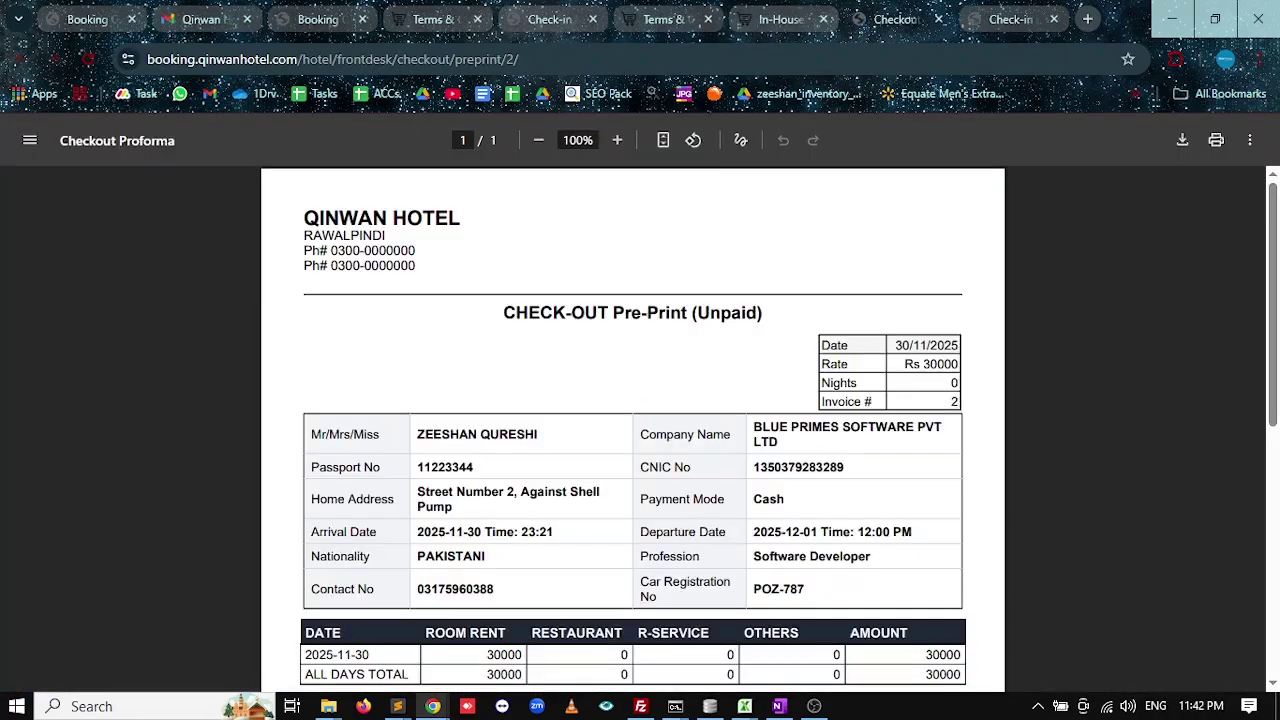
Scroll through booking B#2's checkout proforma PDF.
{"action": "scroll", "coordinate": [632, 420], "scroll_direction": "down", "scroll_amount": 2}
{"action": "scroll", "coordinate": [954, 414], "scroll_direction": "down", "scroll_amount": 3}
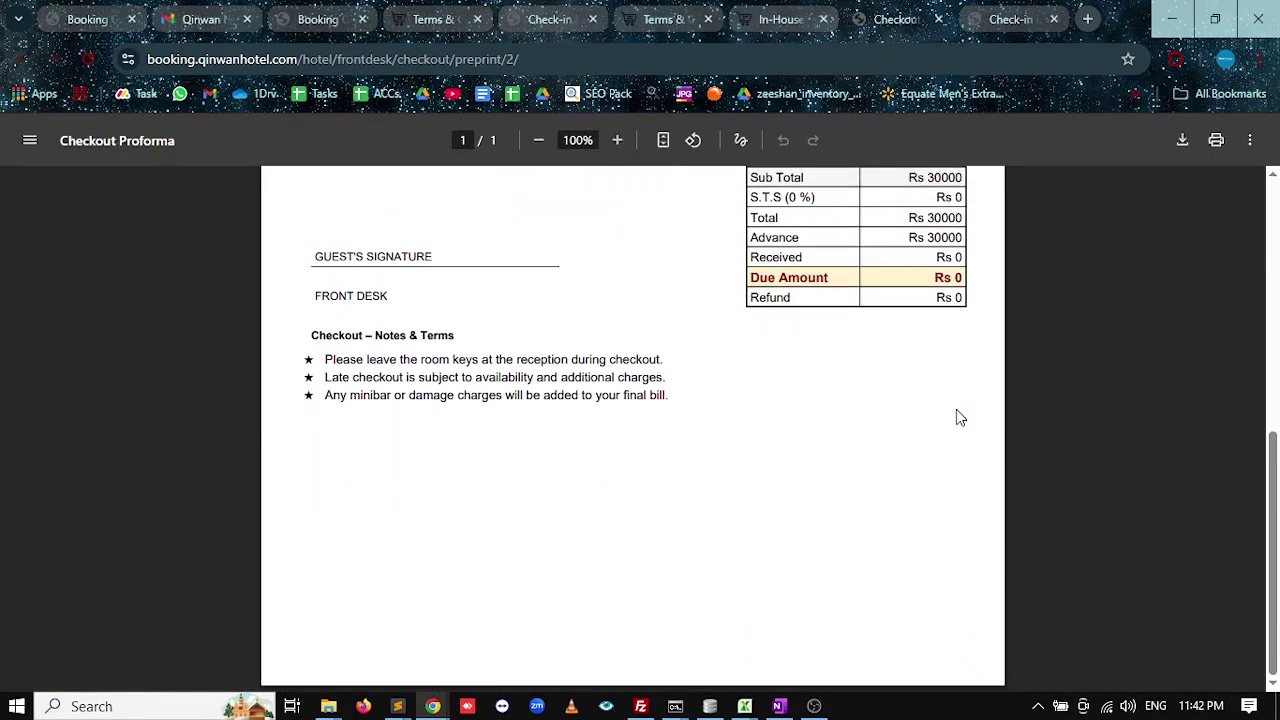
{"action": "scroll", "coordinate": [1003, 502], "scroll_direction": "up", "scroll_amount": 4}
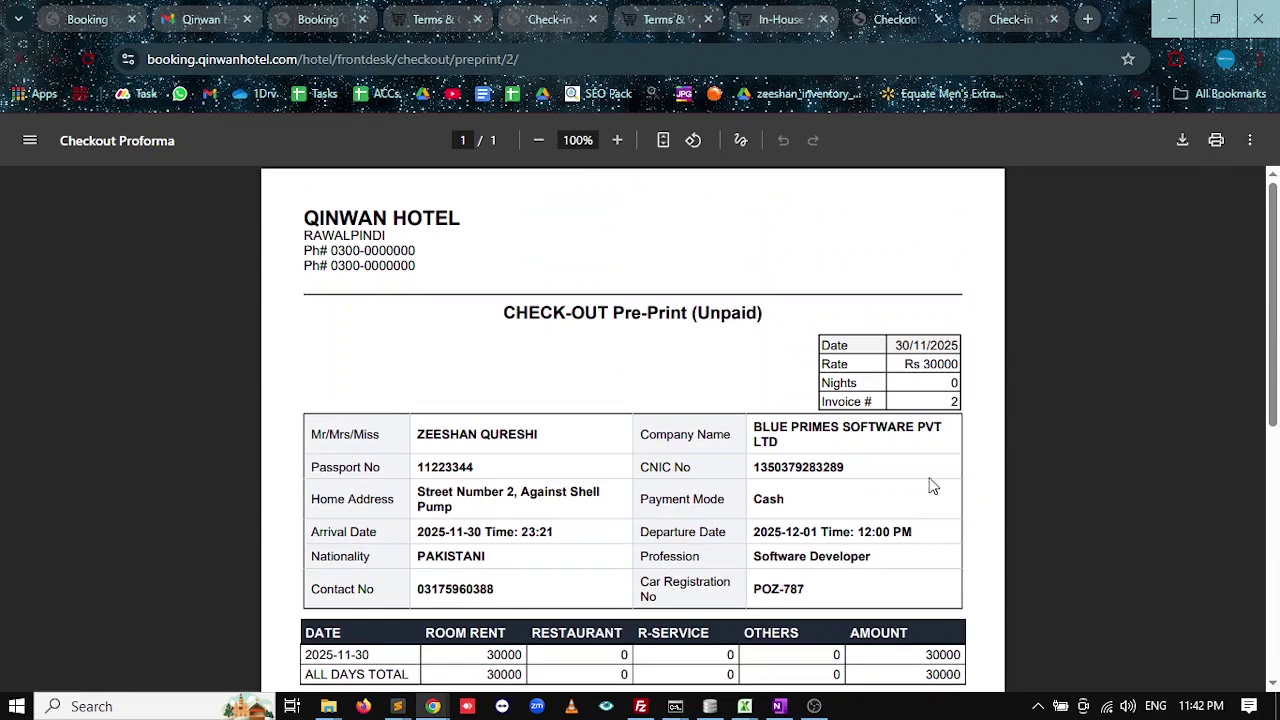
{"action": "scroll", "coordinate": [440, 376], "scroll_direction": "down", "scroll_amount": 1}
{"action": "scroll", "coordinate": [466, 374], "scroll_direction": "up", "scroll_amount": 1}
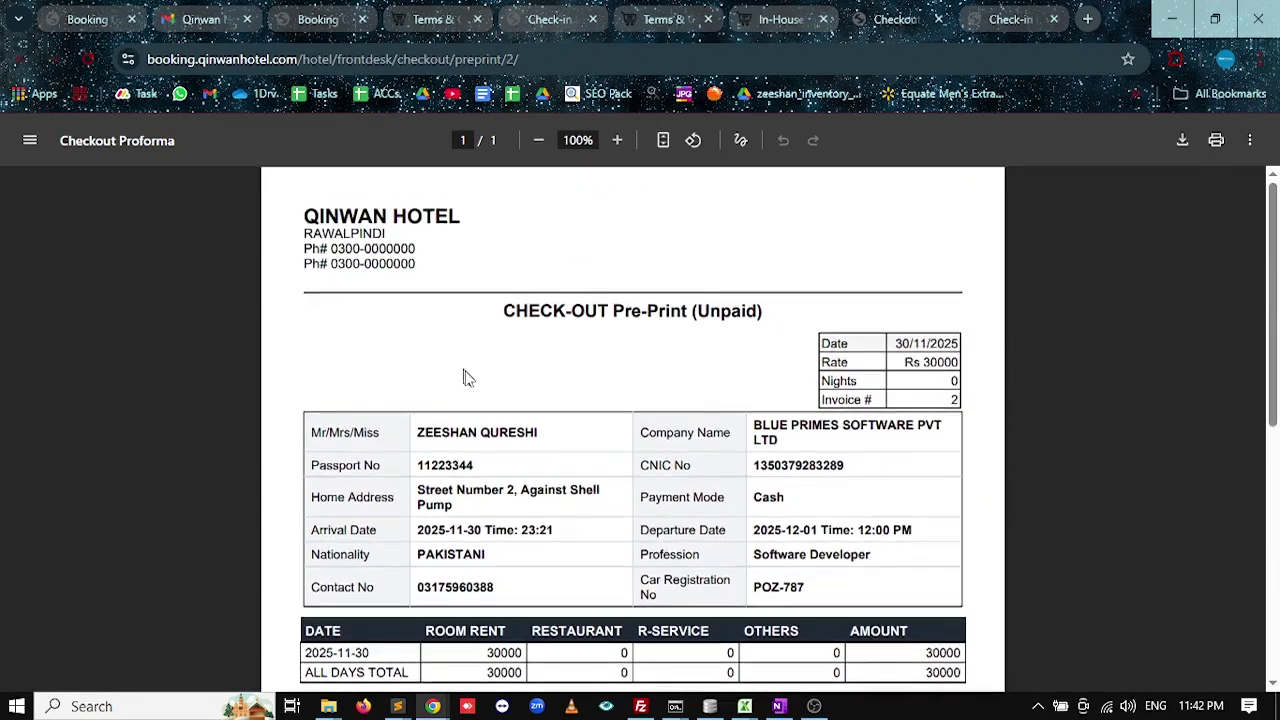
{"action": "scroll", "coordinate": [520, 315], "scroll_direction": "down", "scroll_amount": 1}
{"action": "left_click_drag", "start_coordinate": [632, 222], "coordinate": [762, 222]}
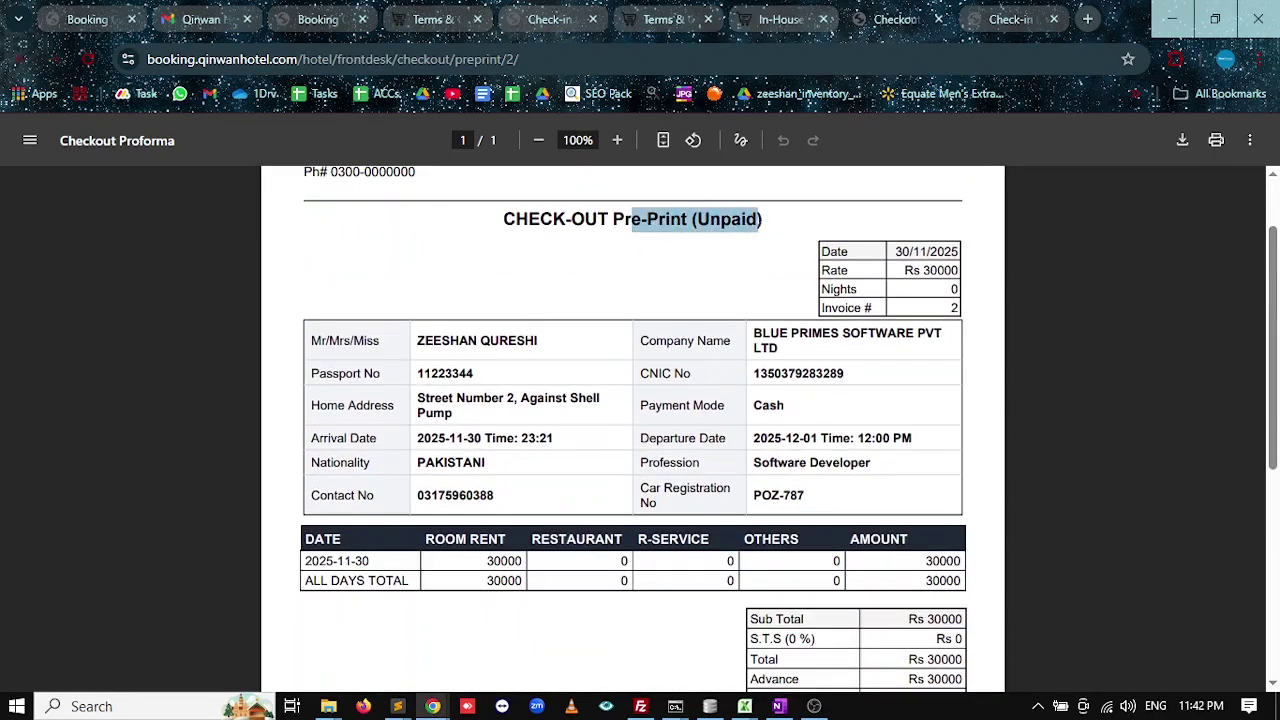
{"action": "scroll", "coordinate": [777, 345], "scroll_direction": "down", "scroll_amount": 1}
{"action": "scroll", "coordinate": [928, 552], "scroll_direction": "down", "scroll_amount": 1}
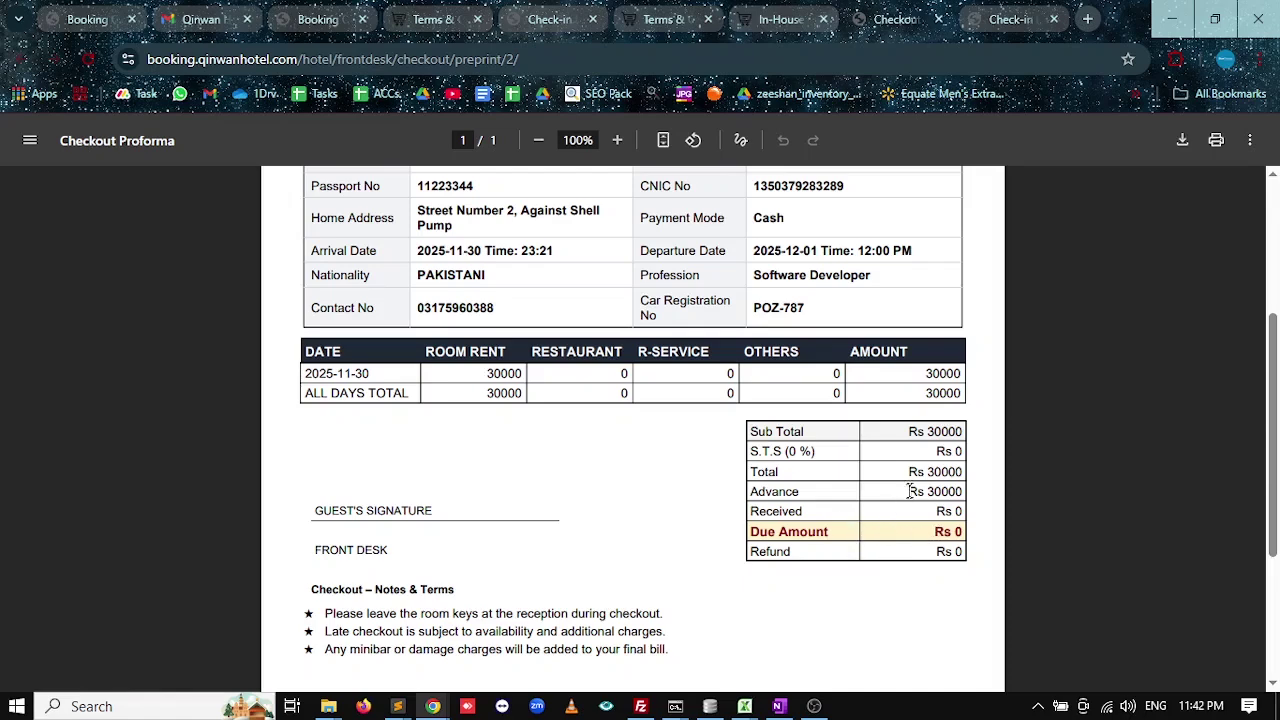
Point out the Rs 30000 total and Rs 30000 advance on the proforma.
{"action": "left_click_drag", "start_coordinate": [911, 472], "coordinate": [961, 474]}
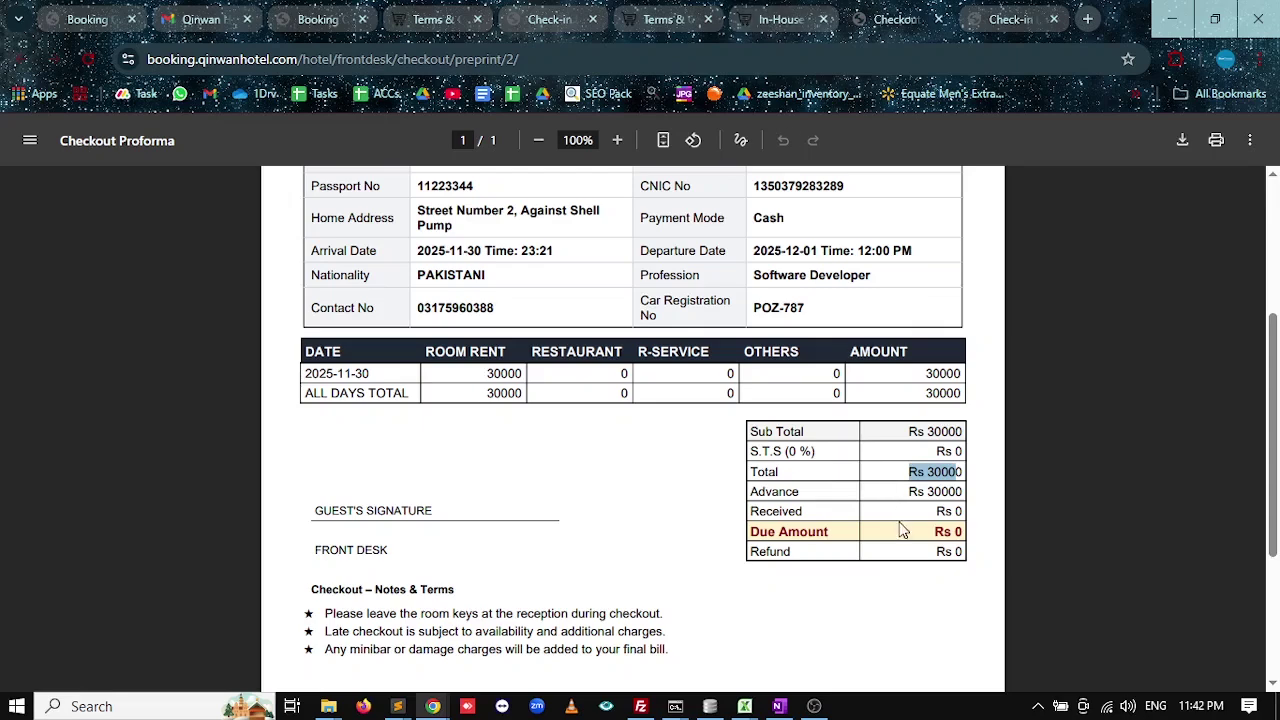
{"action": "left_click", "coordinate": [912, 500]}
{"action": "left_click_drag", "start_coordinate": [912, 498], "coordinate": [963, 492]}
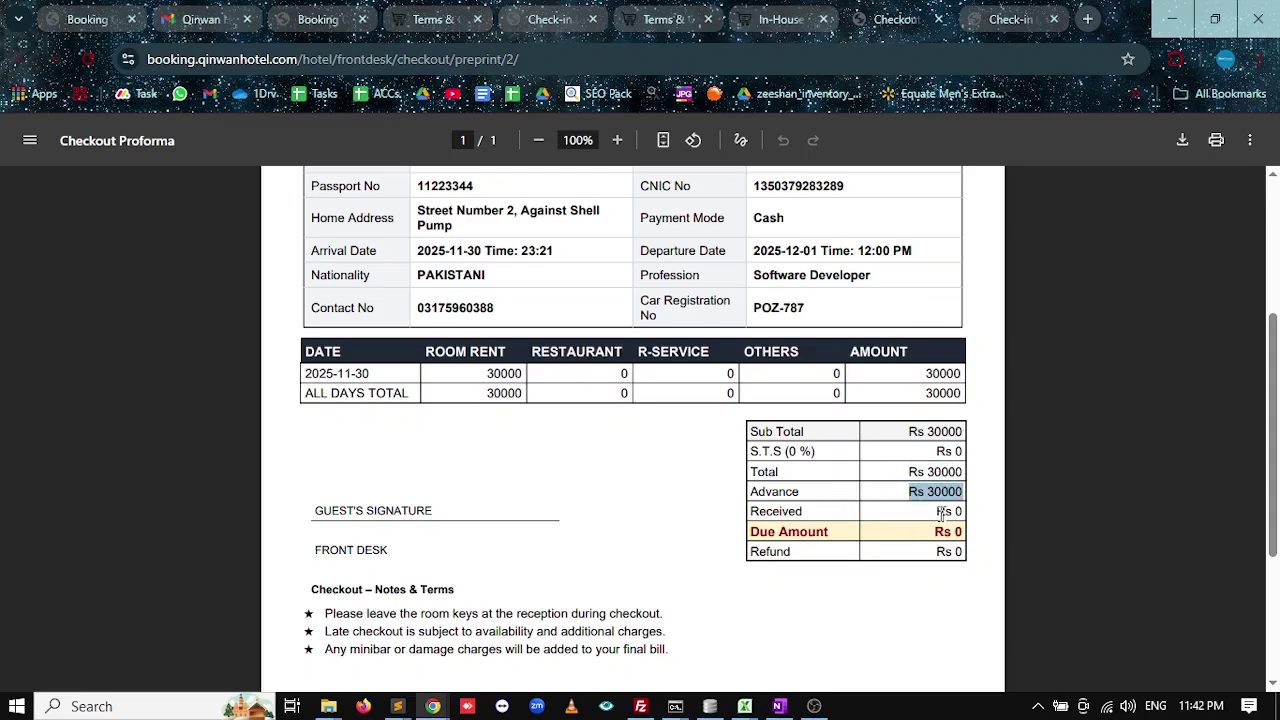
{"action": "left_click", "coordinate": [815, 10]}
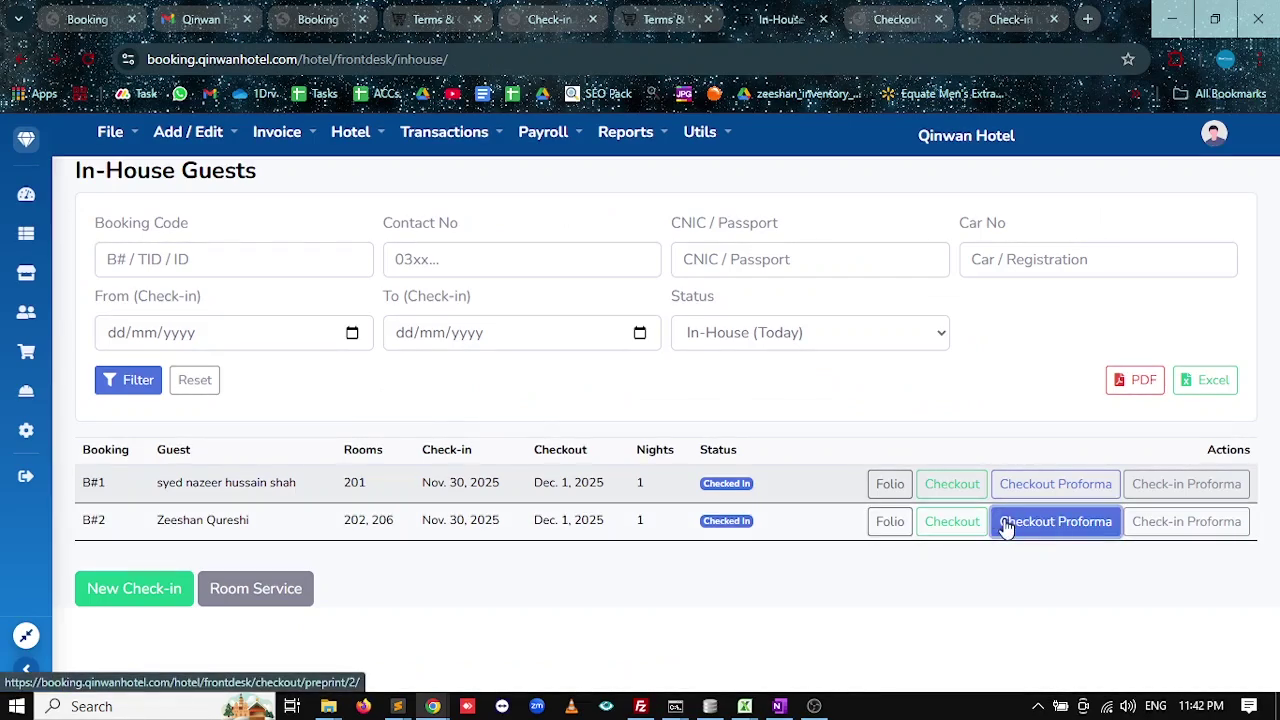
Open and review booking #2's checkout page showing Rs 30000 grand total.
{"action": "left_click", "coordinate": [952, 521]}
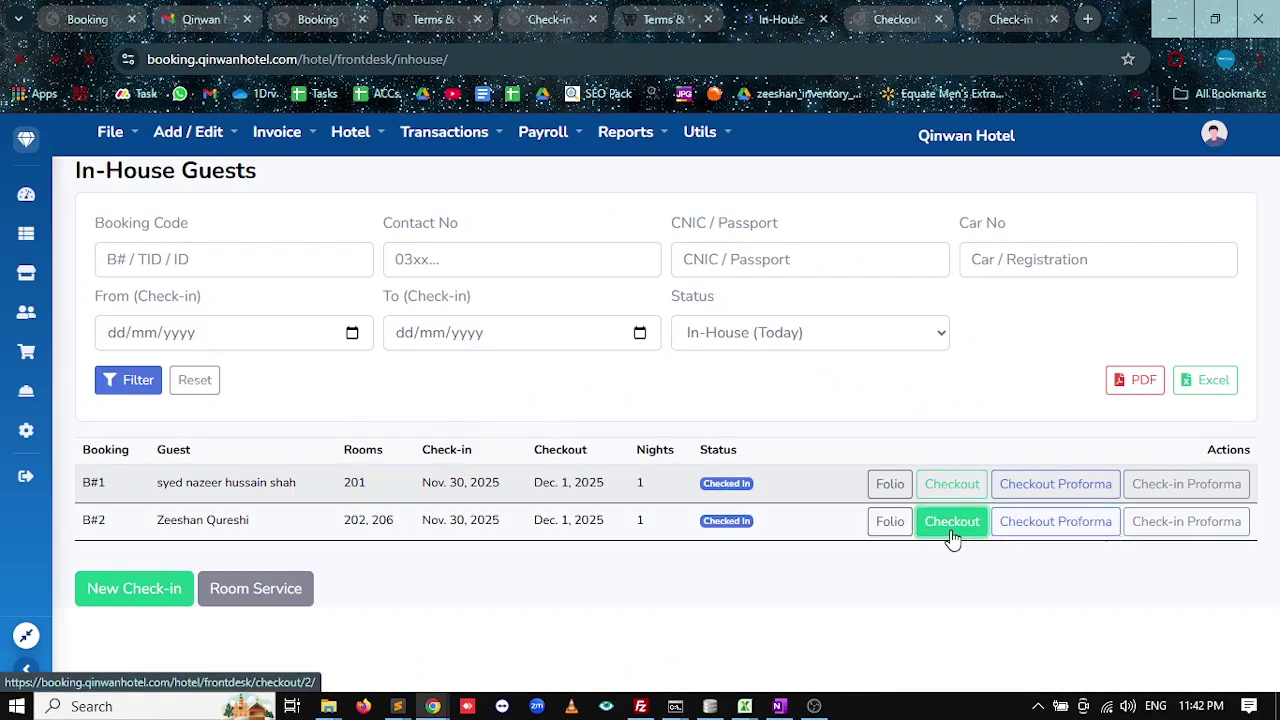
{"action": "scroll", "coordinate": [790, 482], "scroll_direction": "down", "scroll_amount": 1}
{"action": "scroll", "coordinate": [777, 449], "scroll_direction": "up", "scroll_amount": 1}
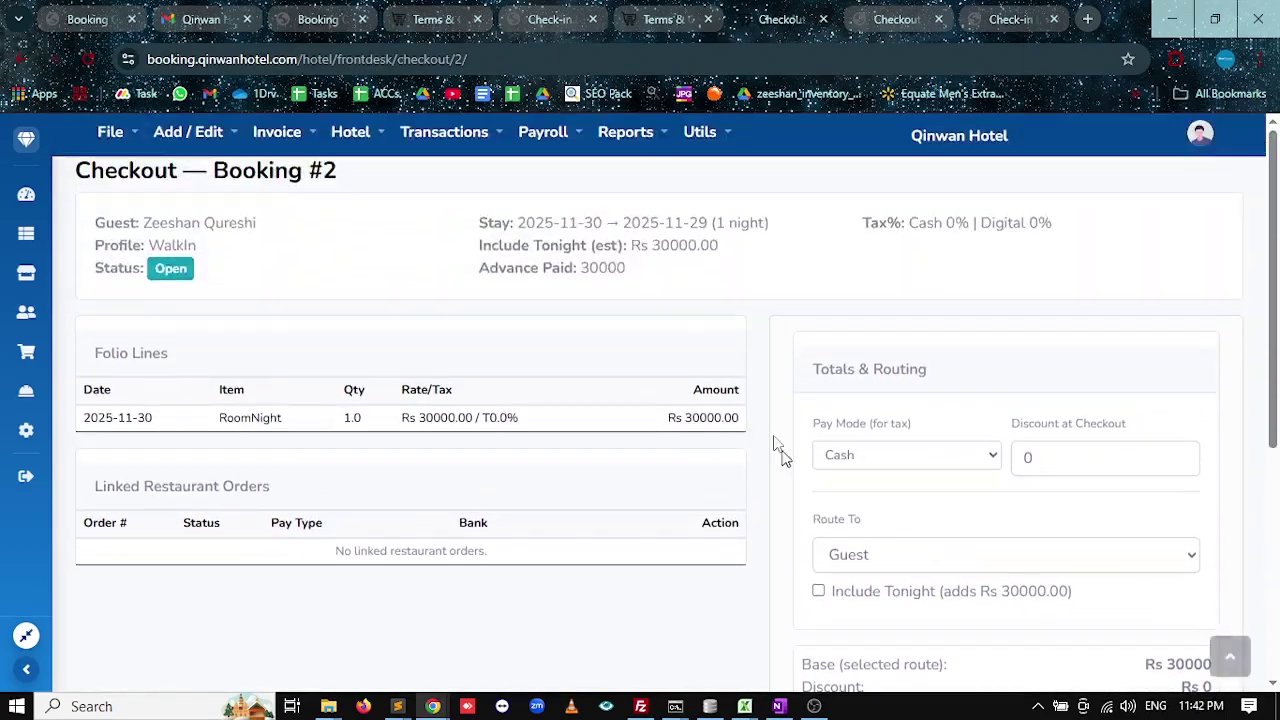
{"action": "scroll", "coordinate": [771, 486], "scroll_direction": "down", "scroll_amount": 3}
{"action": "scroll", "coordinate": [771, 486], "scroll_direction": "up", "scroll_amount": 1}
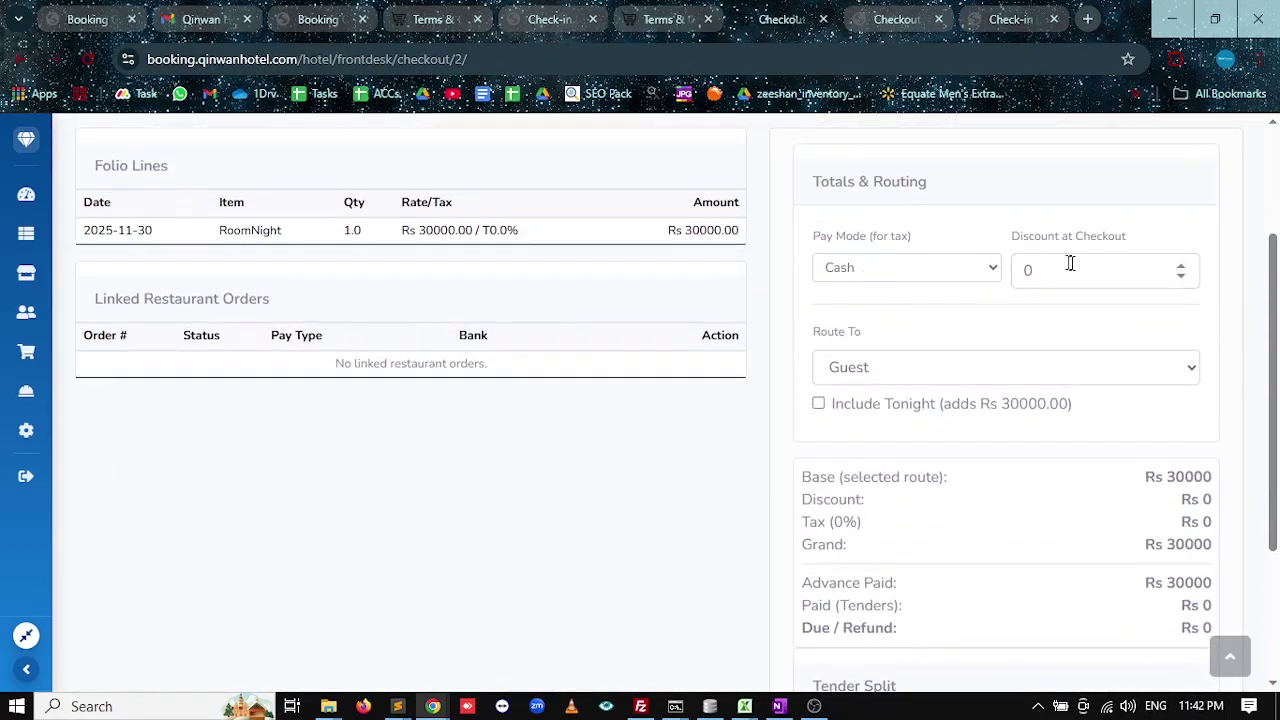
{"action": "scroll", "coordinate": [851, 417], "scroll_direction": "down", "scroll_amount": 4}
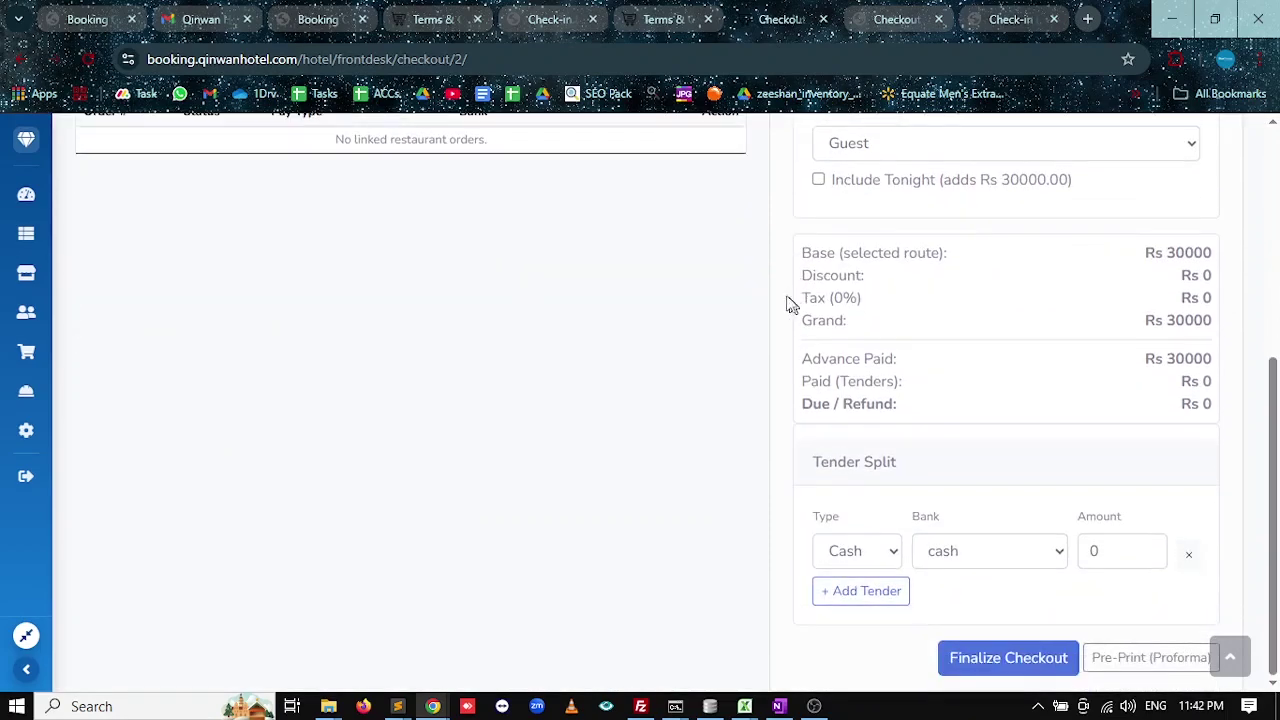
{"action": "scroll", "coordinate": [389, 389], "scroll_direction": "up", "scroll_amount": 6}
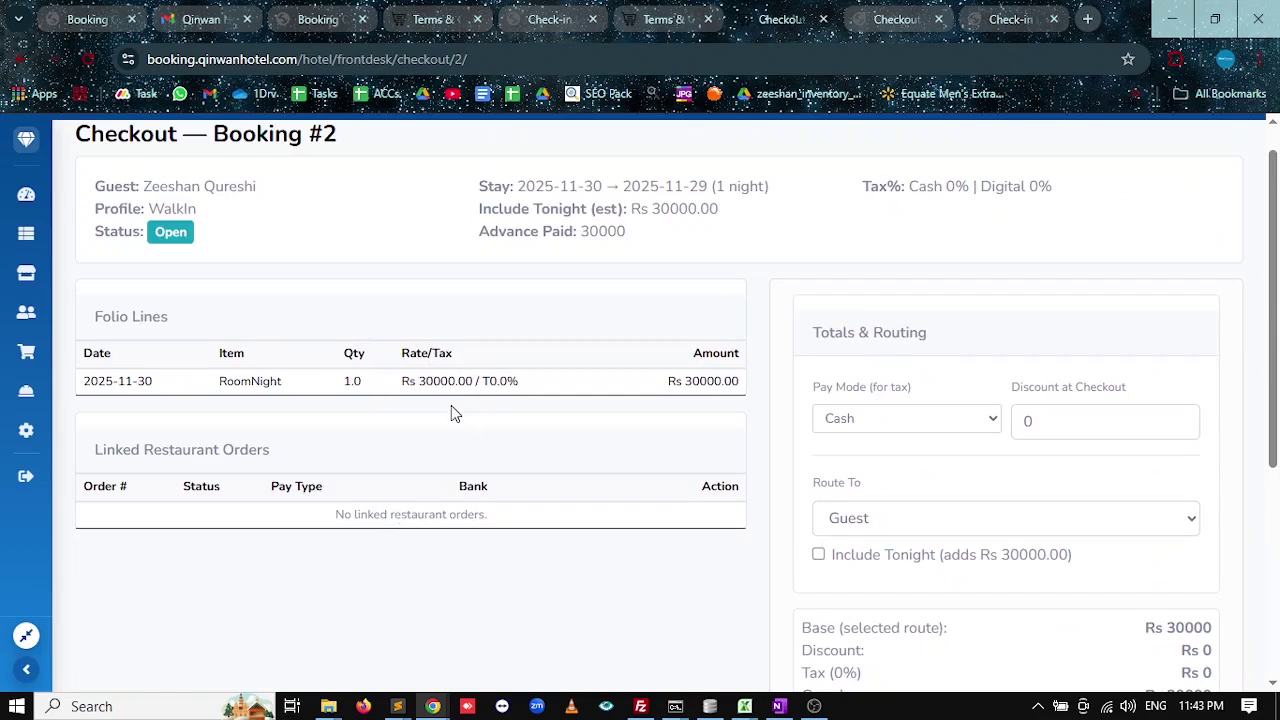
{"action": "scroll", "coordinate": [451, 413], "scroll_direction": "down", "scroll_amount": 4}
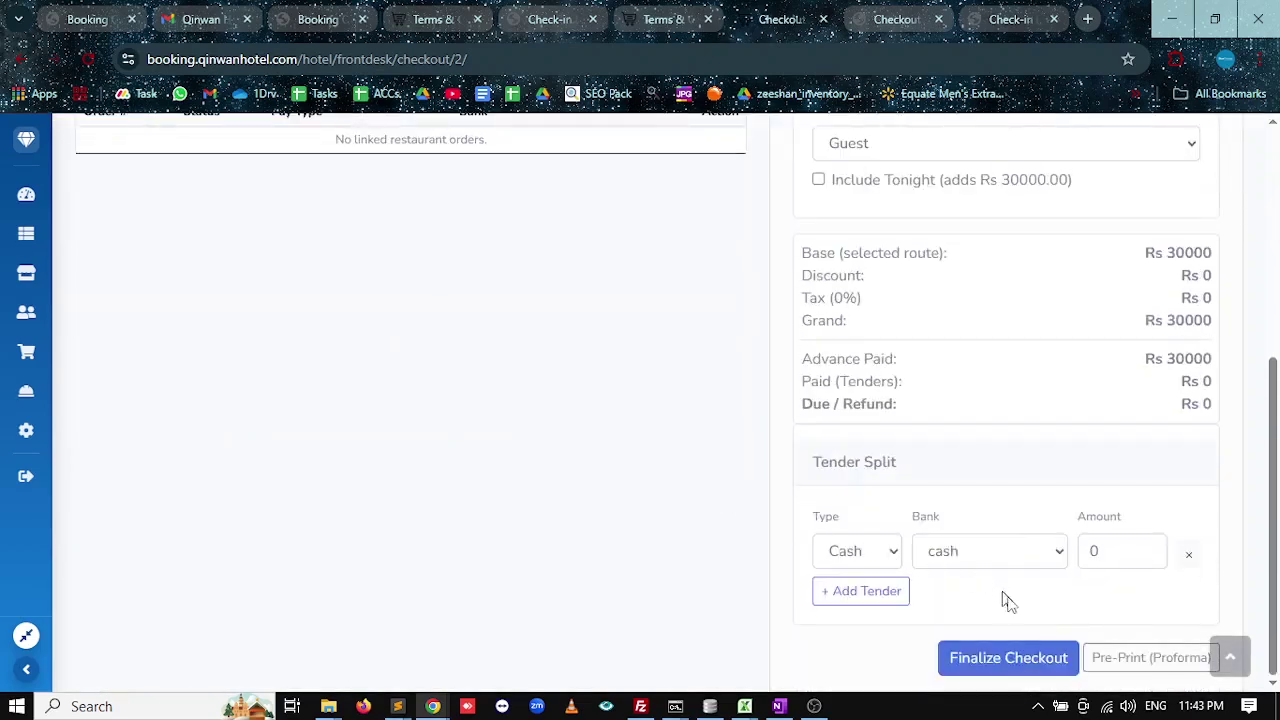
Generate the unpaid Pre-Print proforma and review its charge rows.
{"action": "left_click", "coordinate": [1138, 660]}
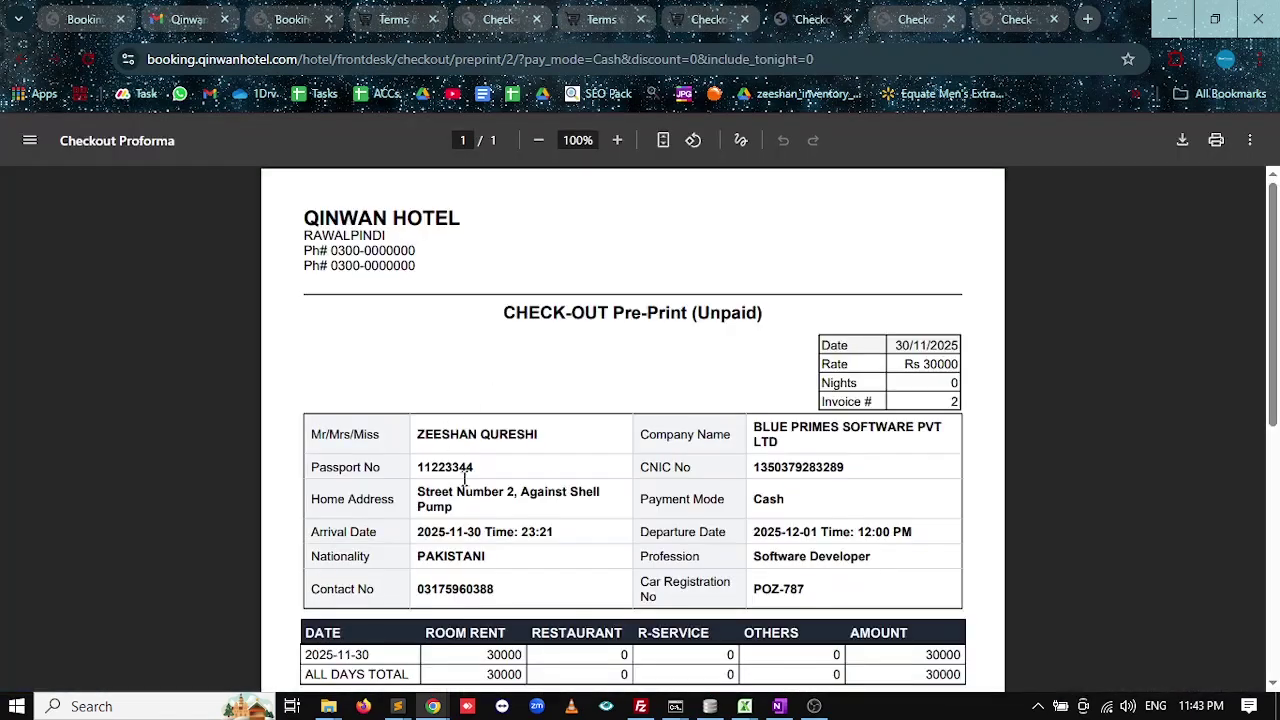
{"action": "scroll", "coordinate": [466, 470], "scroll_direction": "down", "scroll_amount": 2}
{"action": "left_click_drag", "start_coordinate": [314, 468], "coordinate": [390, 490]}
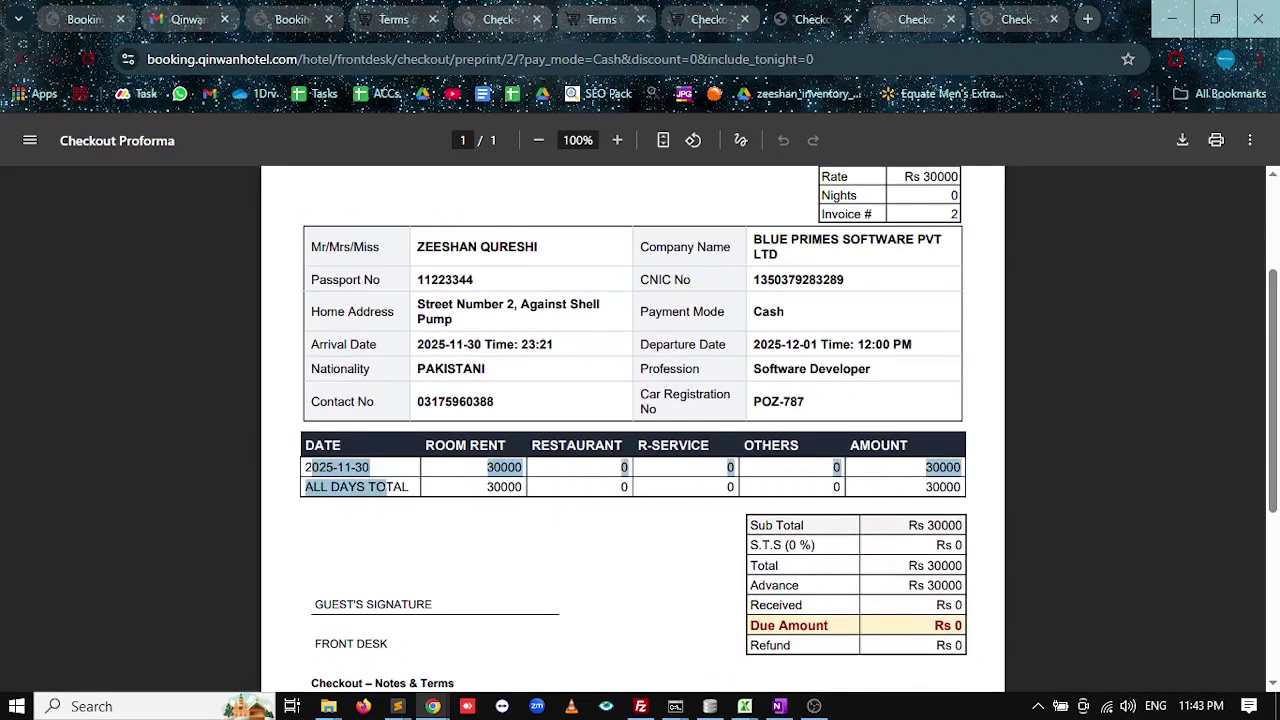
{"action": "left_click", "coordinate": [474, 487]}
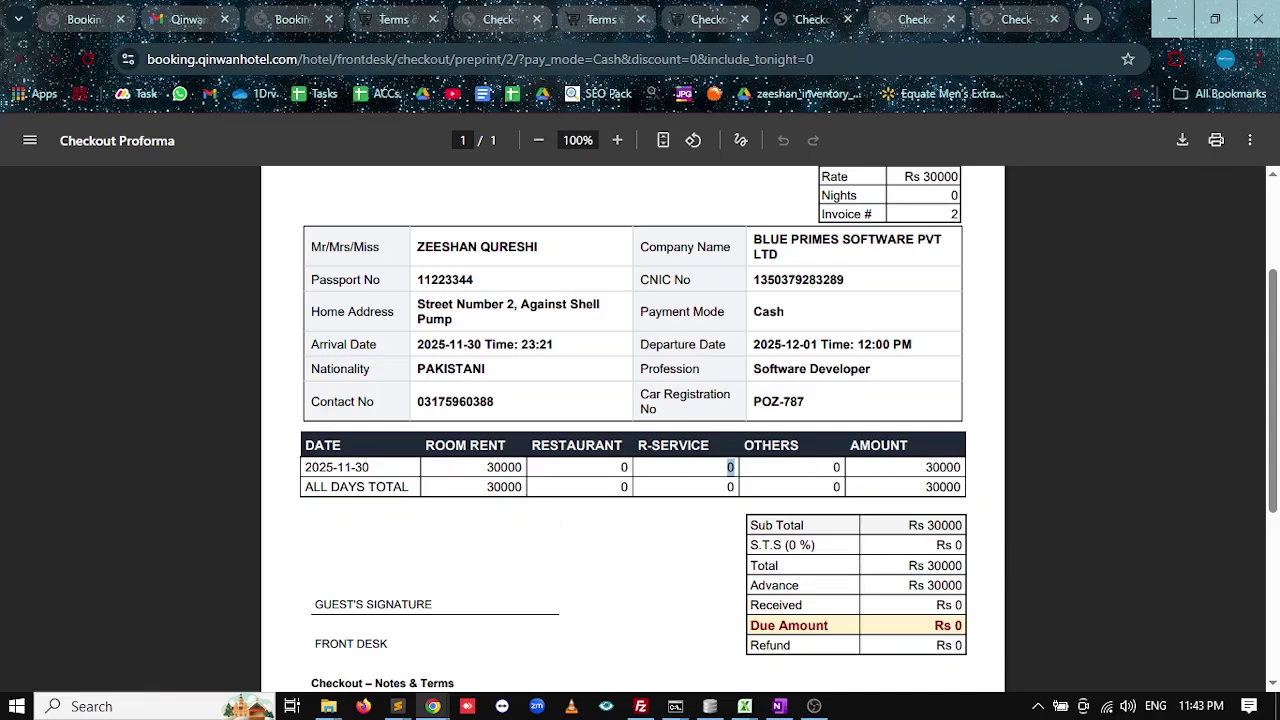
{"action": "double_click", "coordinate": [943, 487]}
{"action": "left_click", "coordinate": [720, 19]}
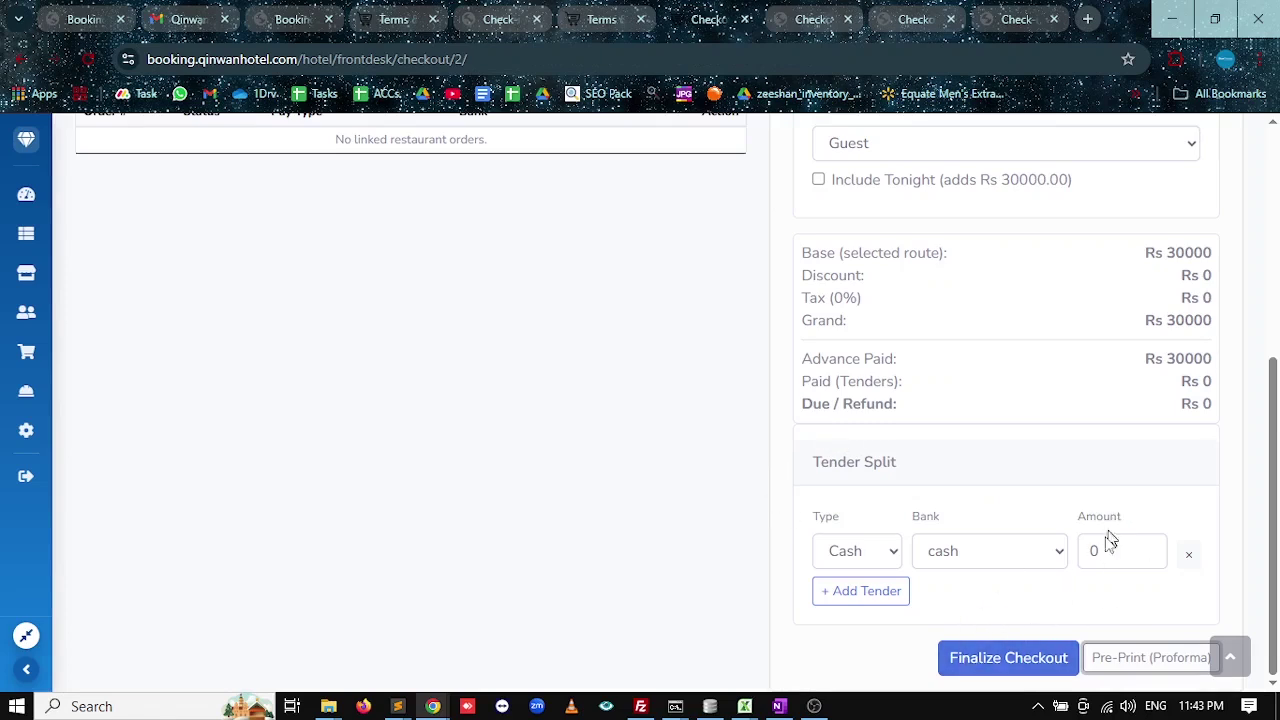
Finalize booking #2's checkout and review the resulting Sale Tax Invoice.
{"action": "left_click", "coordinate": [988, 658]}
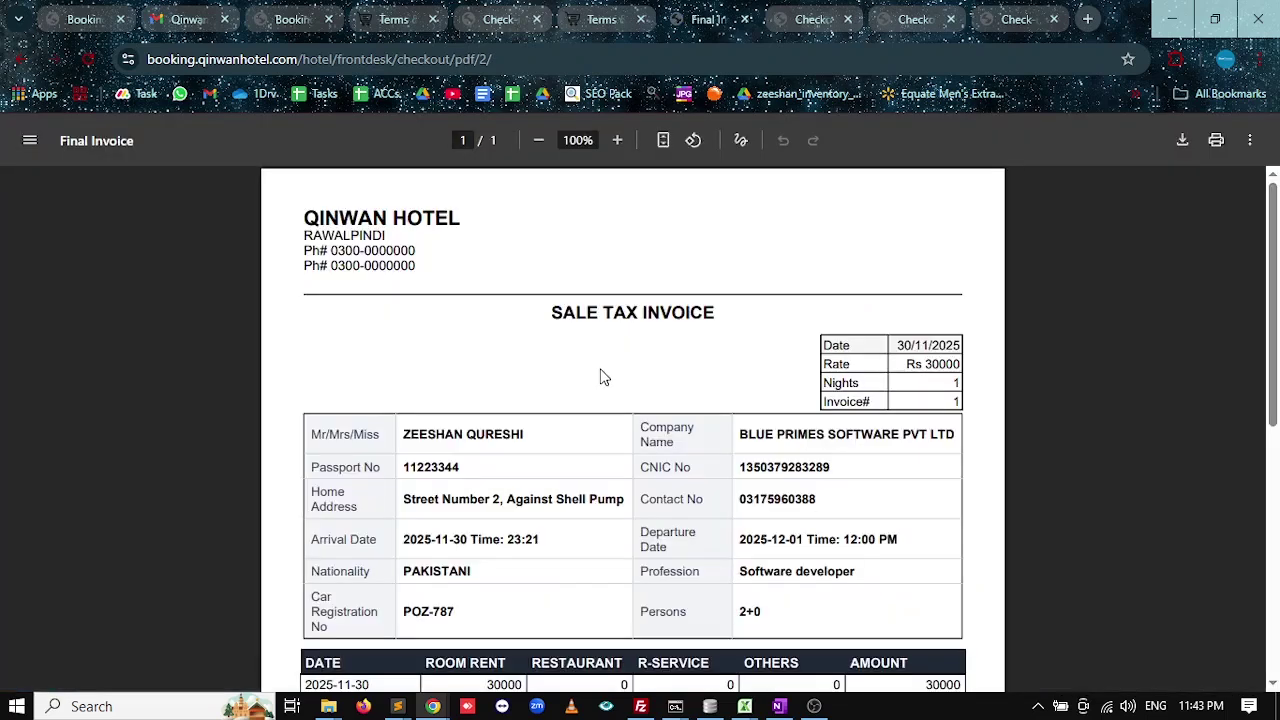
{"action": "left_click_drag", "start_coordinate": [716, 312], "coordinate": [551, 312]}
{"action": "scroll", "coordinate": [657, 380], "scroll_direction": "down", "scroll_amount": 4}
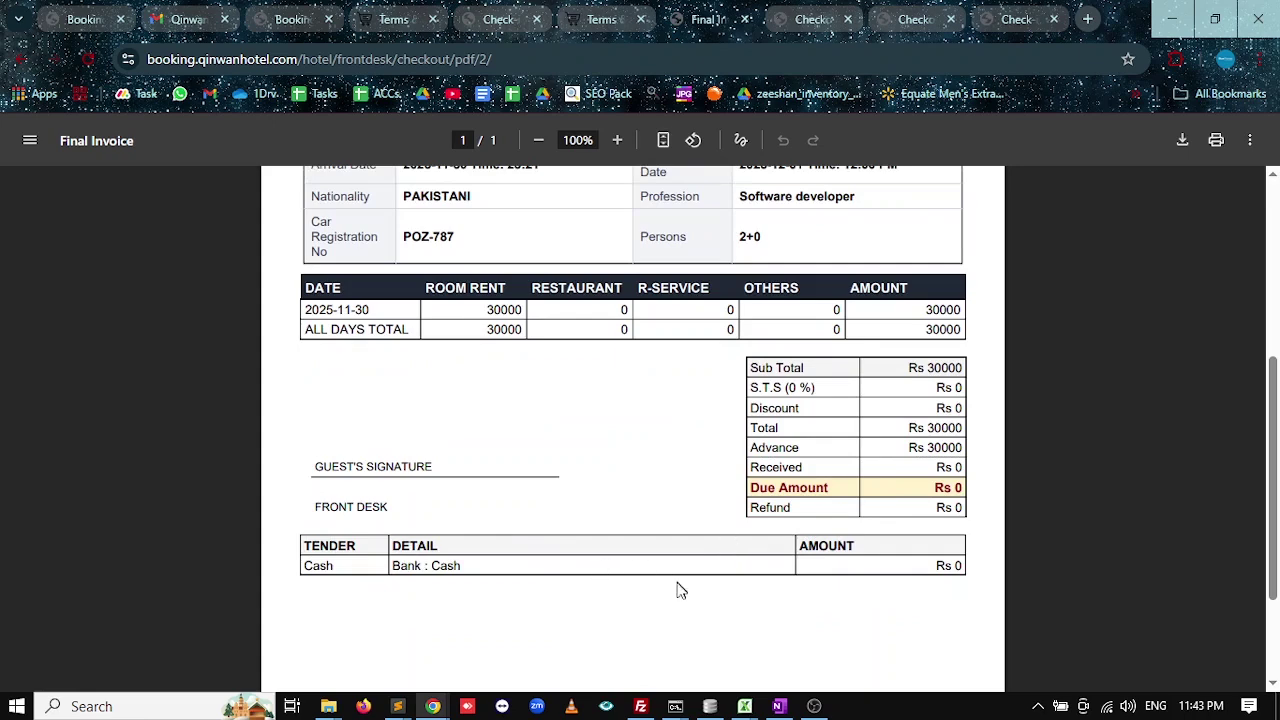
{"action": "scroll", "coordinate": [677, 591], "scroll_direction": "down", "scroll_amount": 2}
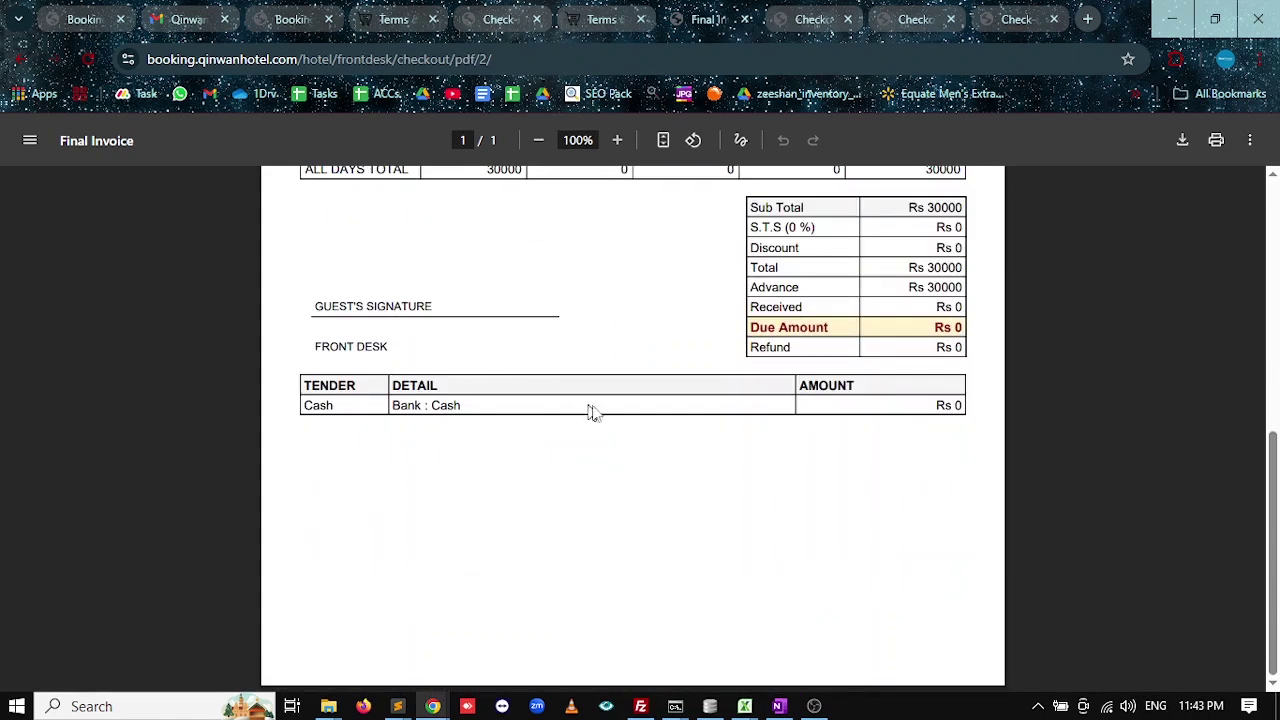
{"action": "scroll", "coordinate": [817, 526], "scroll_direction": "up", "scroll_amount": 6}
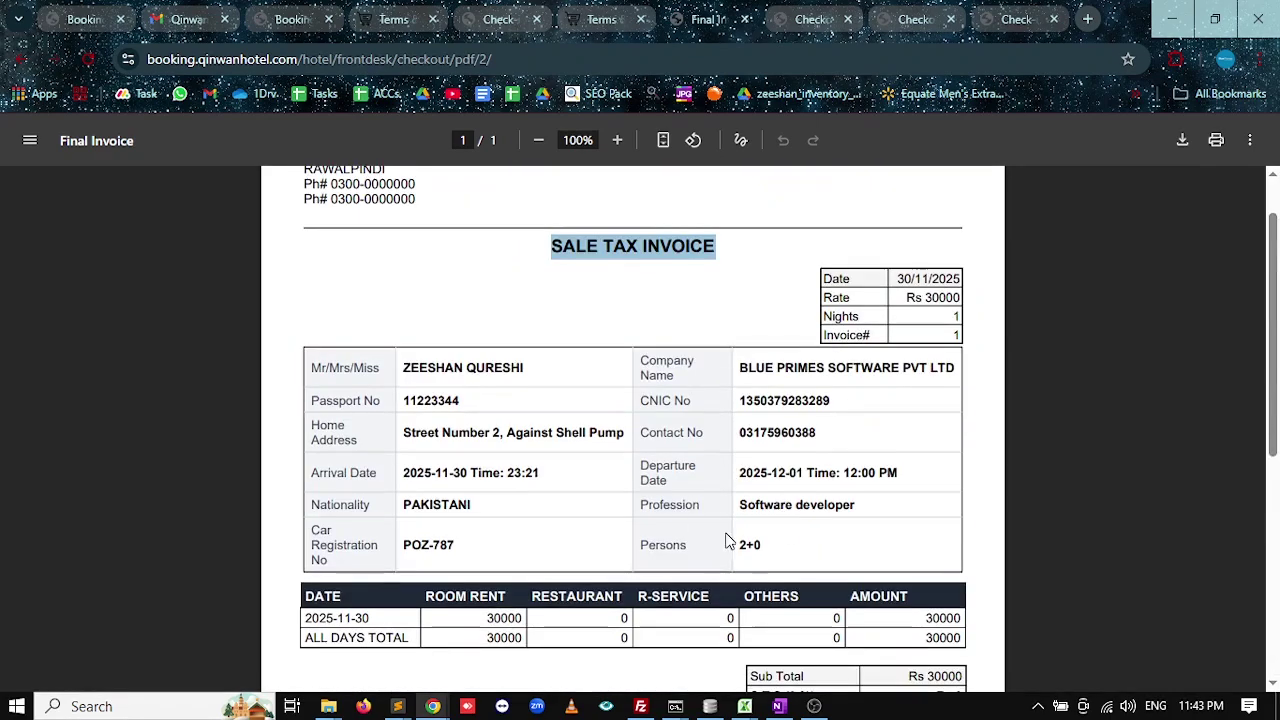
{"action": "scroll", "coordinate": [727, 540], "scroll_direction": "up", "scroll_amount": 1}
Glance at the invoice terms settings, then return to the Front Desk Board.
{"action": "left_click", "coordinate": [622, 17]}
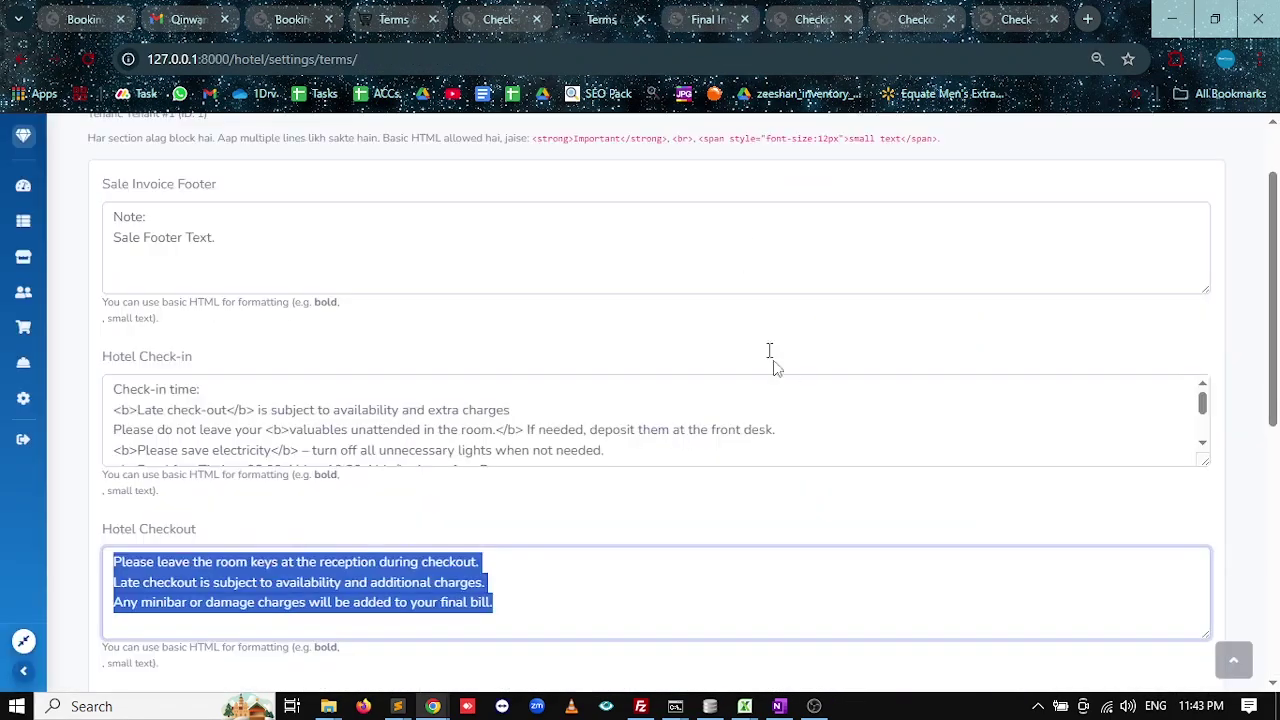
{"action": "left_click", "coordinate": [678, 20]}
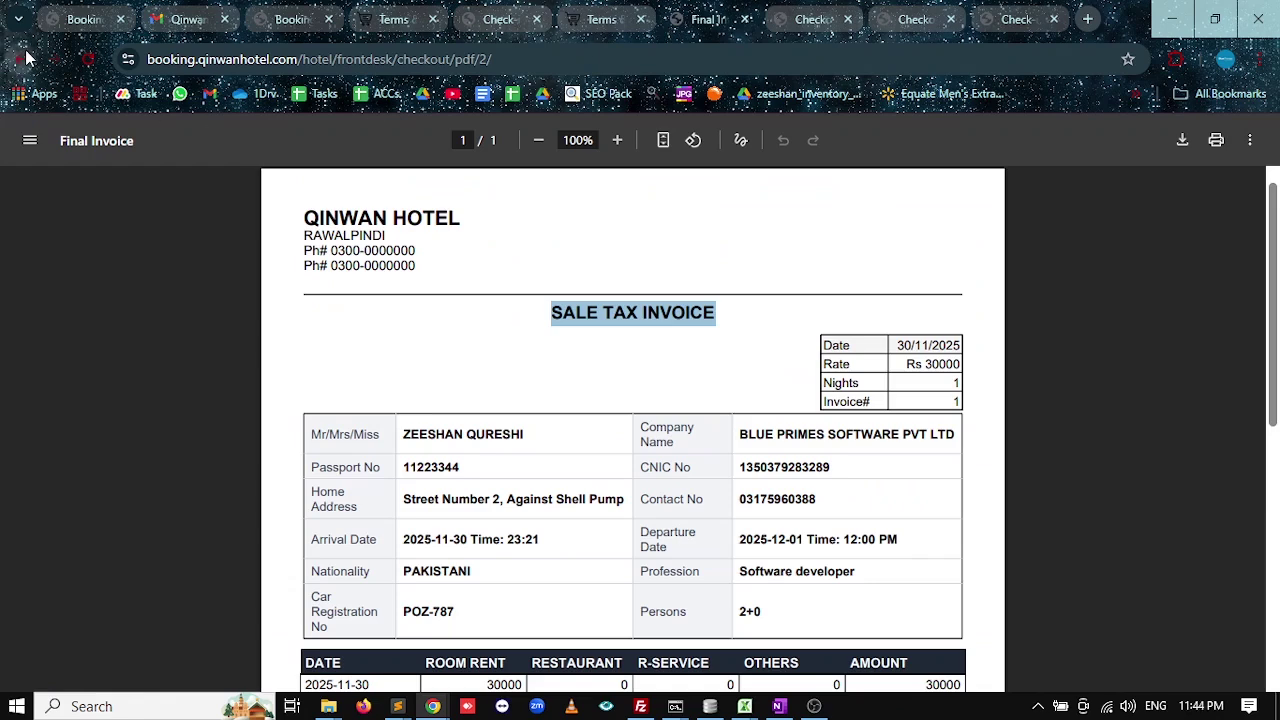
{"action": "left_click", "coordinate": [27, 59]}
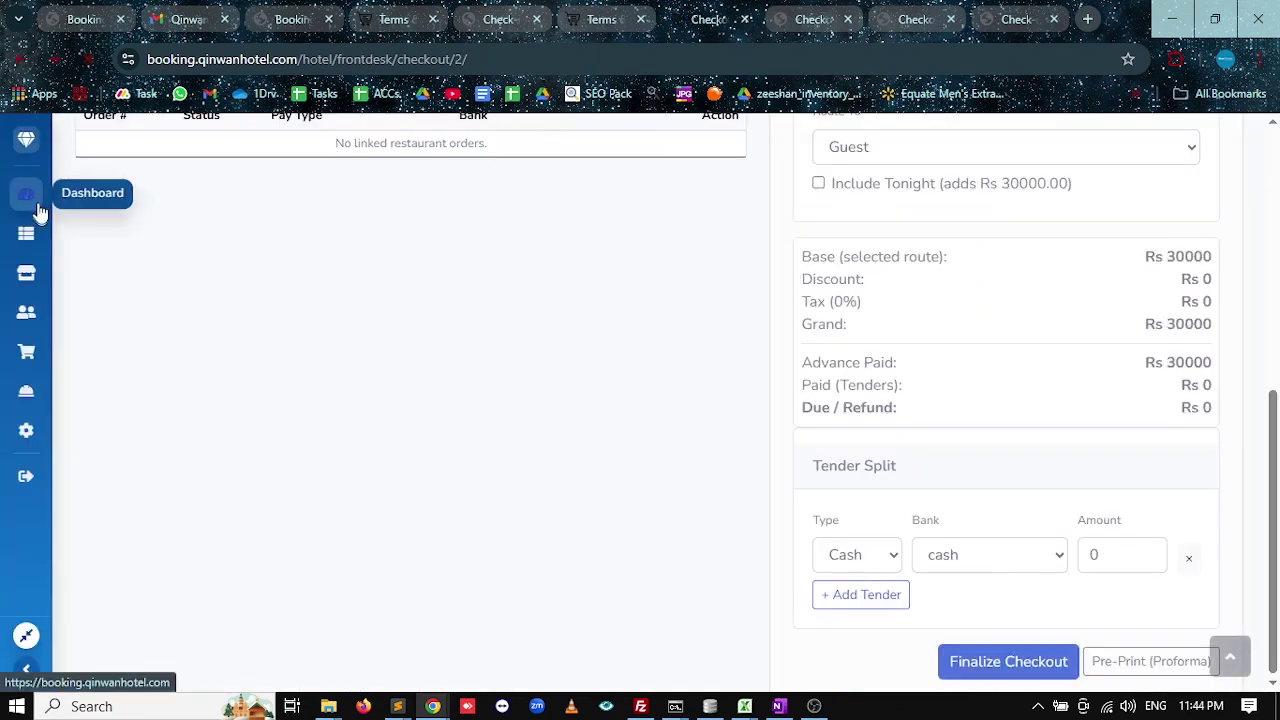
{"action": "left_click", "coordinate": [30, 200]}
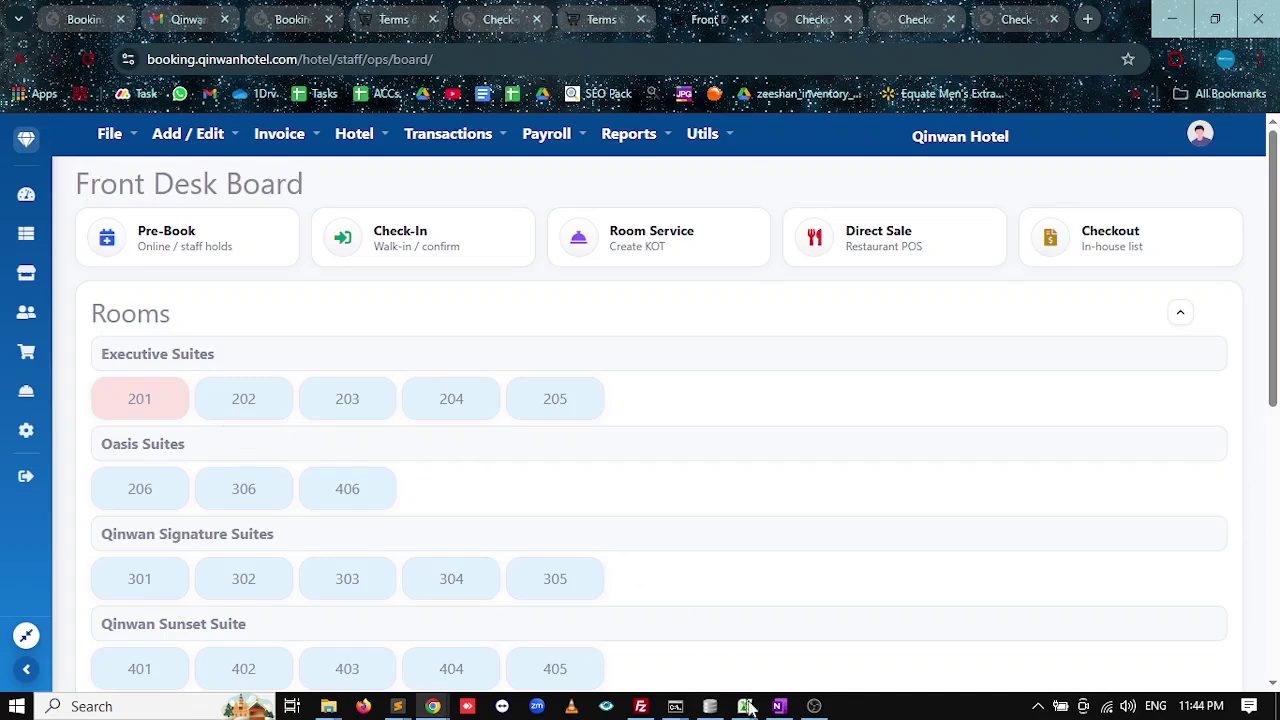
Tick off Advance Report in the OneNote outline with the highlighter.
{"action": "left_click", "coordinate": [779, 706]}
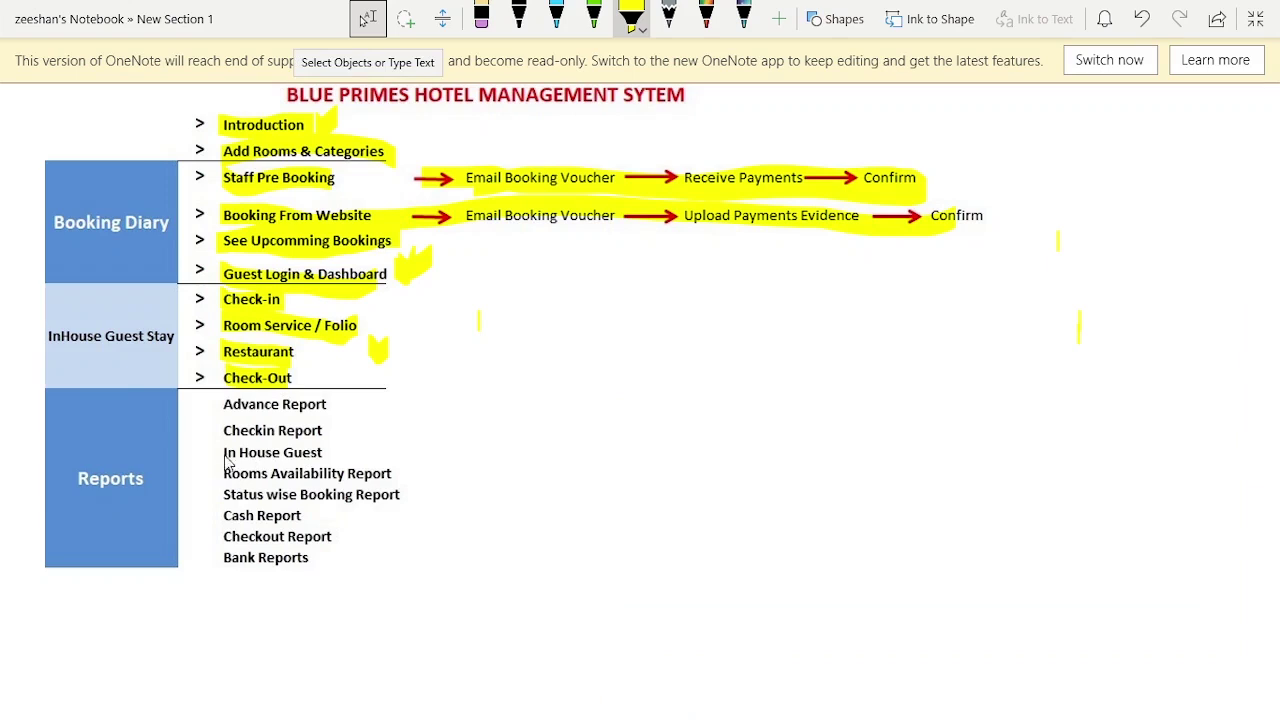
{"action": "left_click_drag", "start_coordinate": [337, 408], "coordinate": [363, 410]}
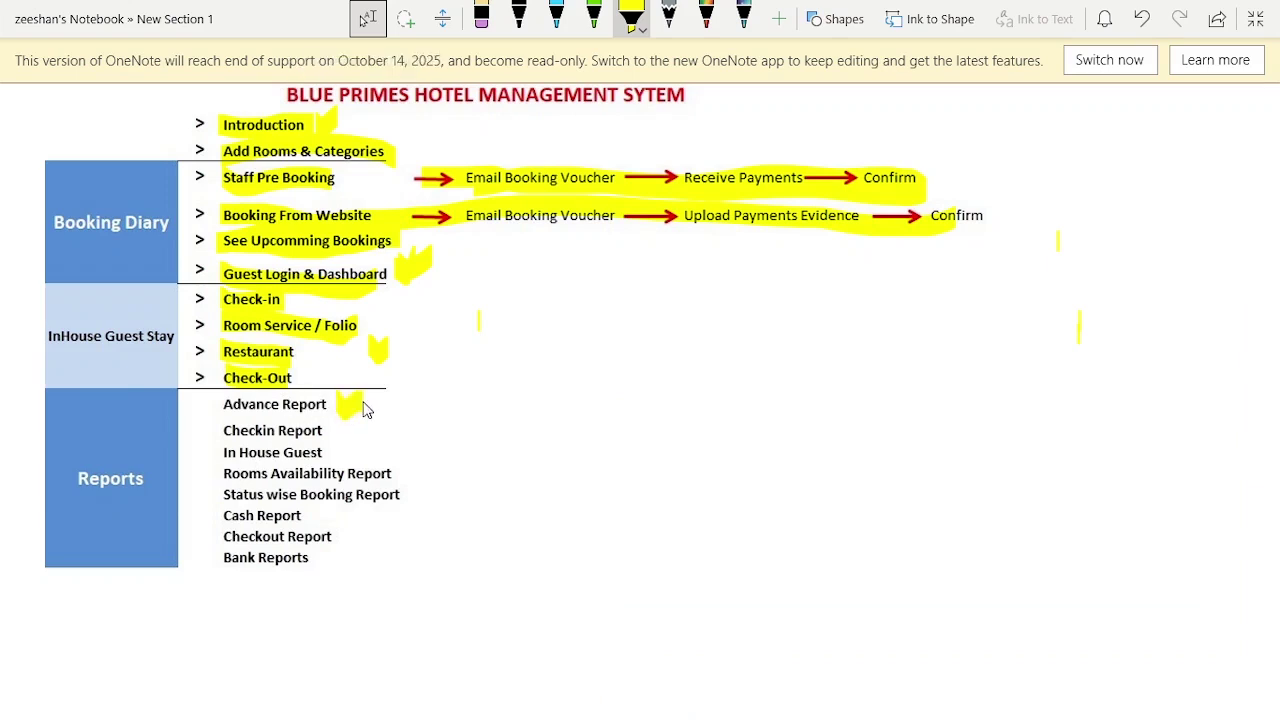
{"action": "key", "text": "alt+Tab"}
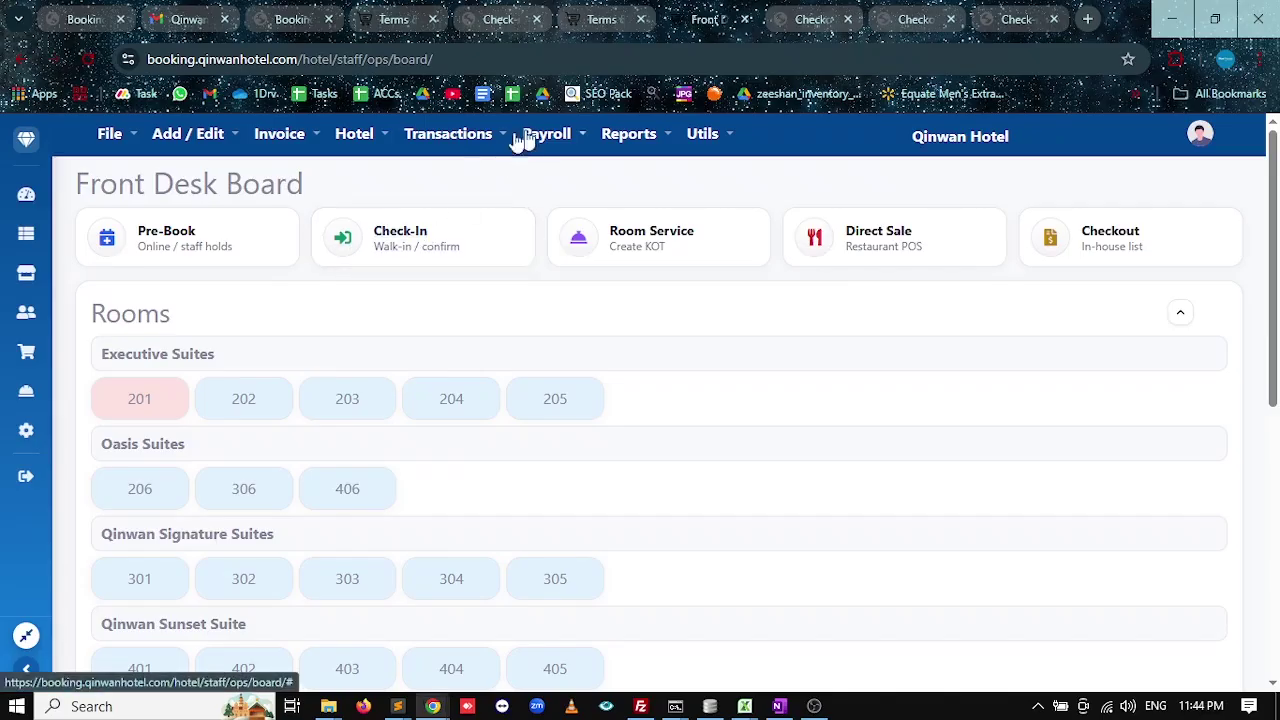
Open the Advance Payments (Hotel) report and point out the P/B total 24000.00.
{"action": "left_click", "coordinate": [350, 137]}
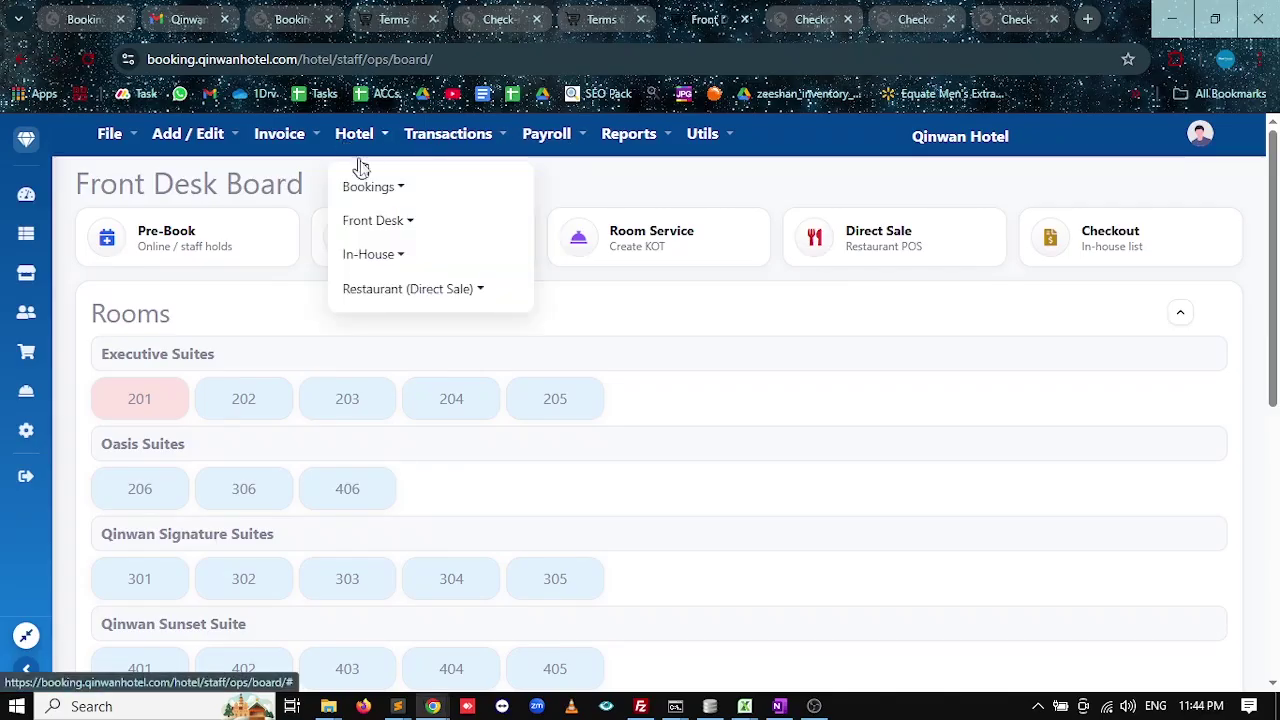
{"action": "left_click", "coordinate": [371, 186]}
{"action": "left_click", "coordinate": [643, 145]}
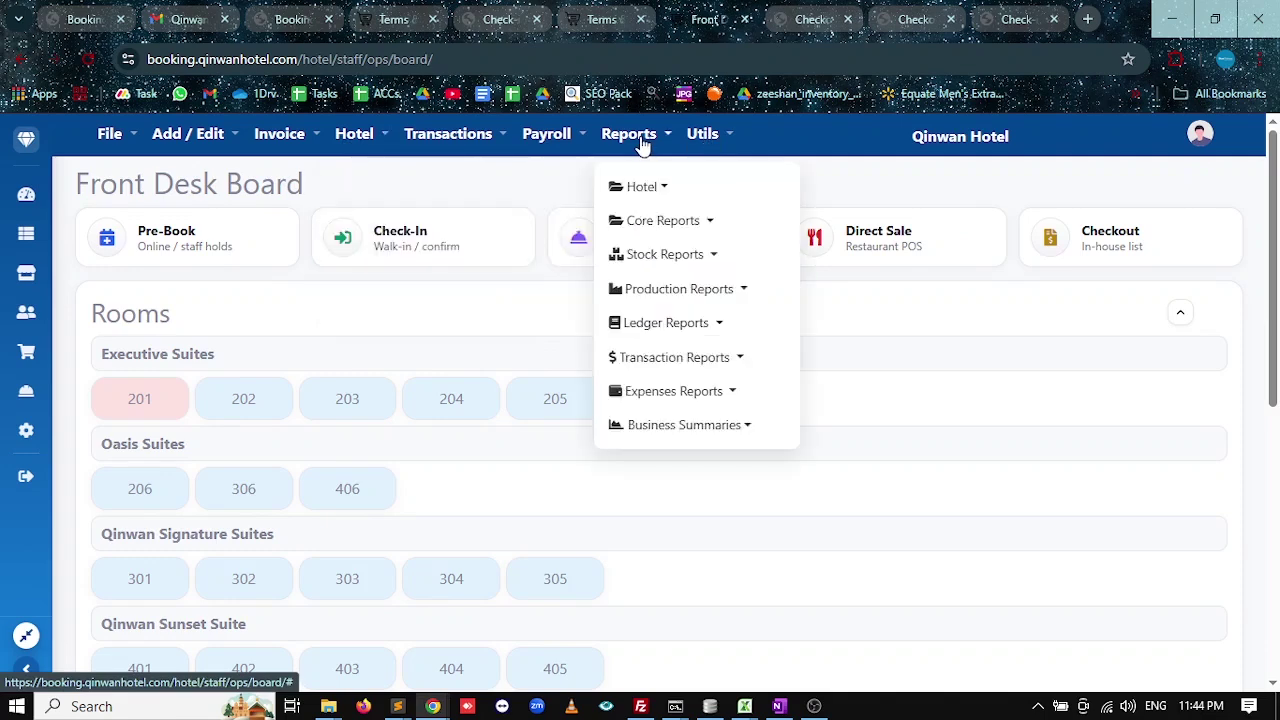
{"action": "left_click", "coordinate": [662, 192]}
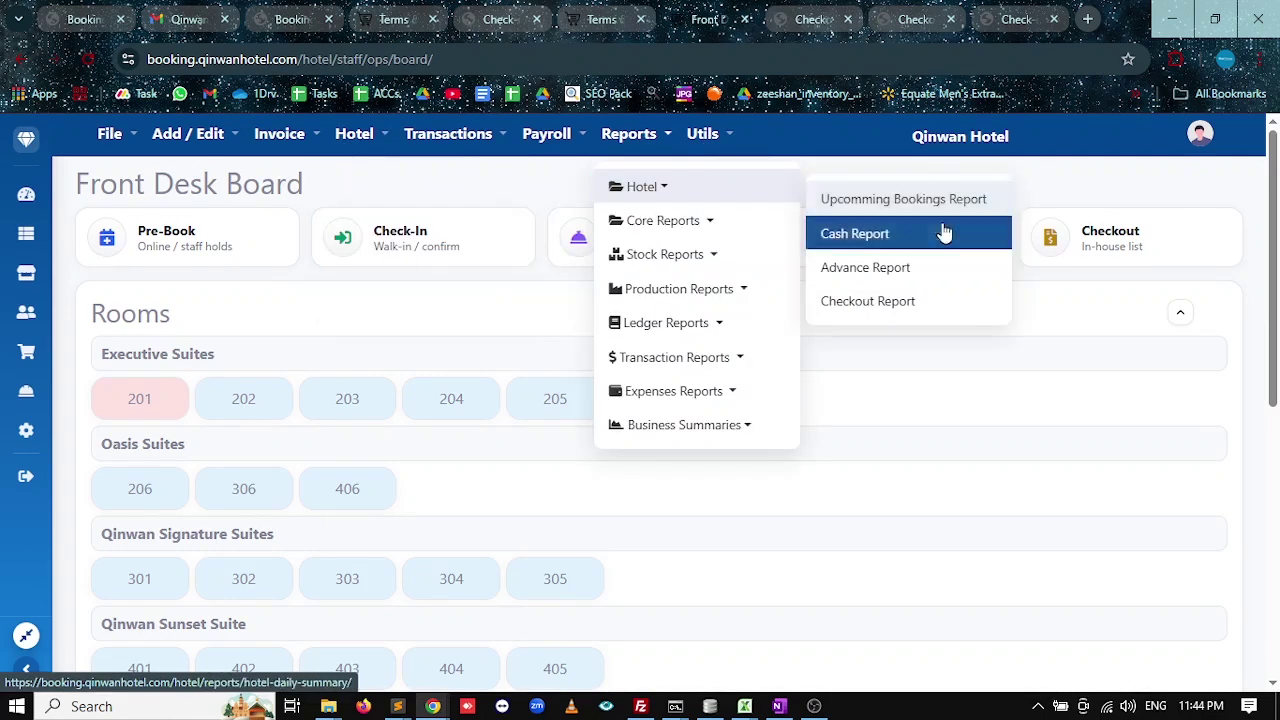
{"action": "left_click", "coordinate": [862, 268]}
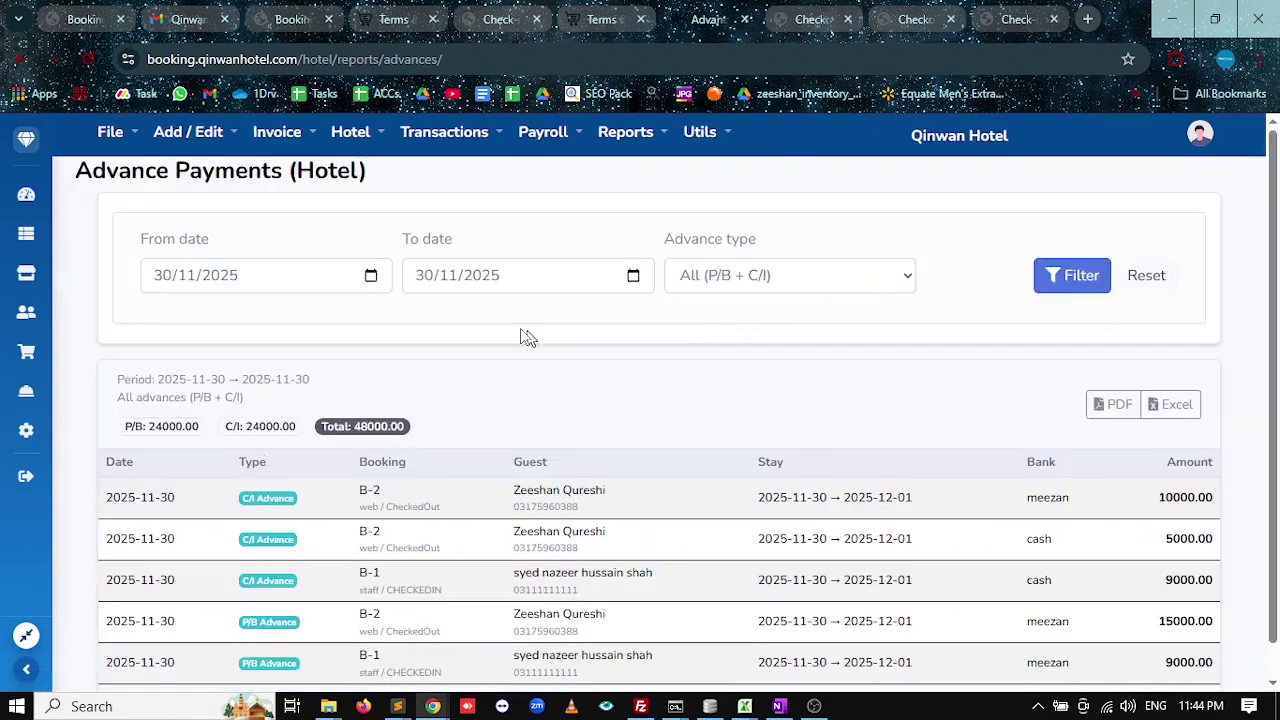
{"action": "scroll", "coordinate": [490, 370], "scroll_direction": "down", "scroll_amount": 1}
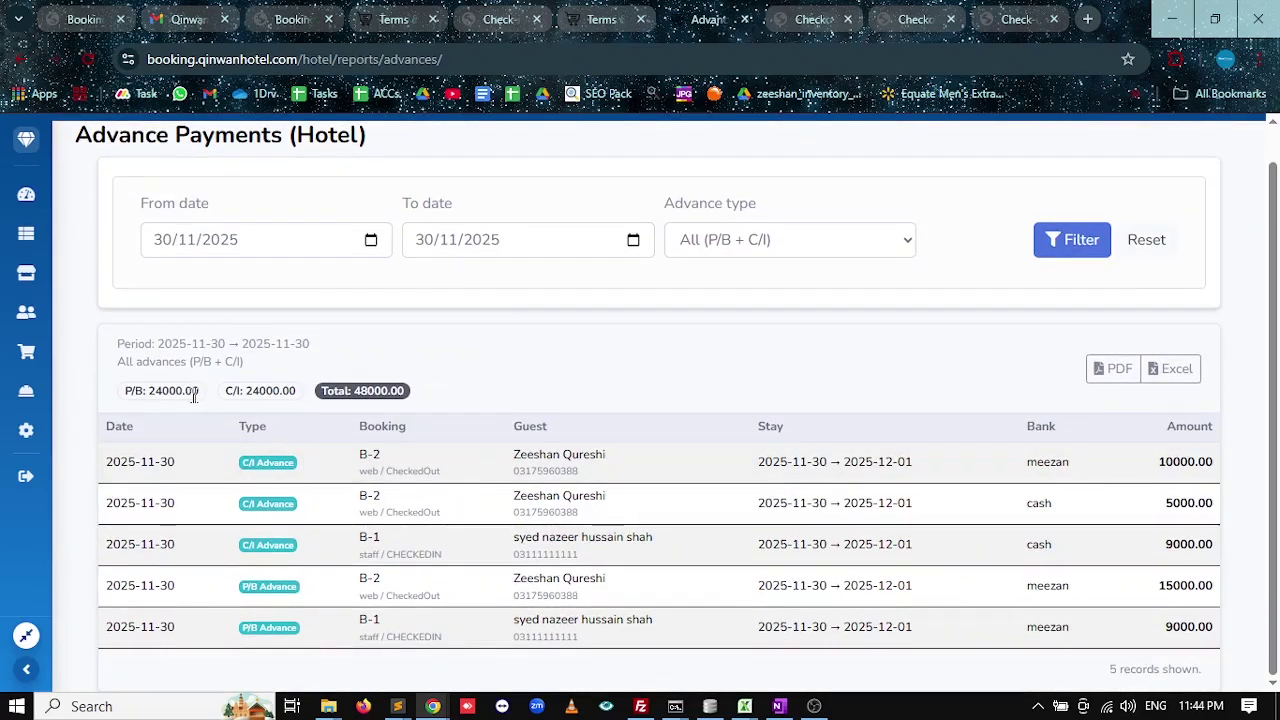
{"action": "left_click_drag", "start_coordinate": [190, 391], "coordinate": [147, 391]}
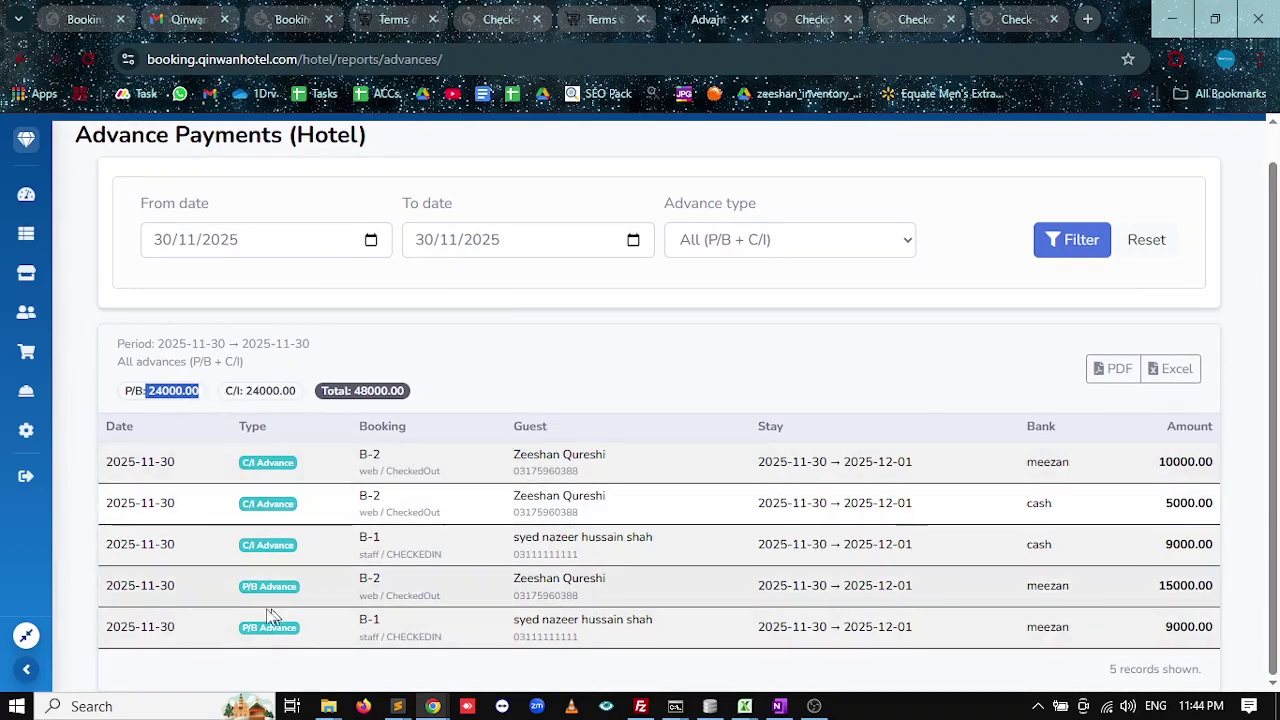
Point out guest names, 9000.00 amount, bank, source and statuses of rows four and five.
{"action": "left_click_drag", "start_coordinate": [655, 620], "coordinate": [519, 620]}
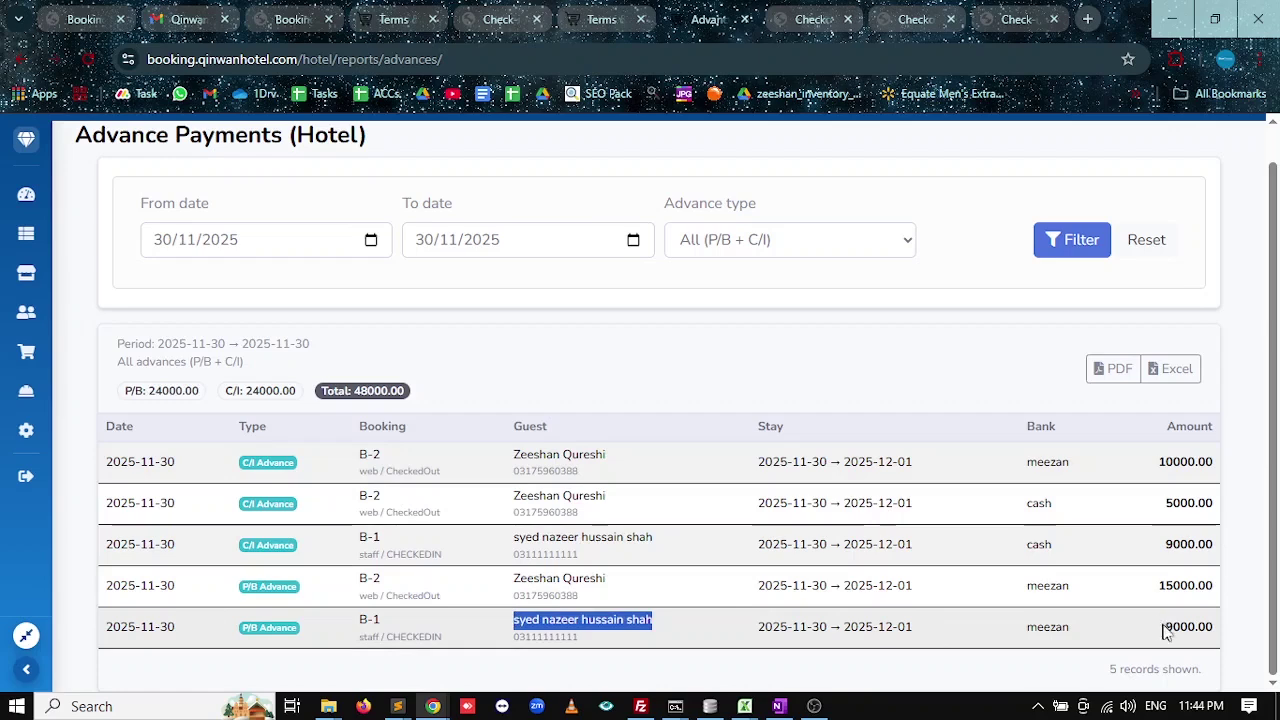
{"action": "left_click_drag", "start_coordinate": [1160, 627], "coordinate": [1221, 632]}
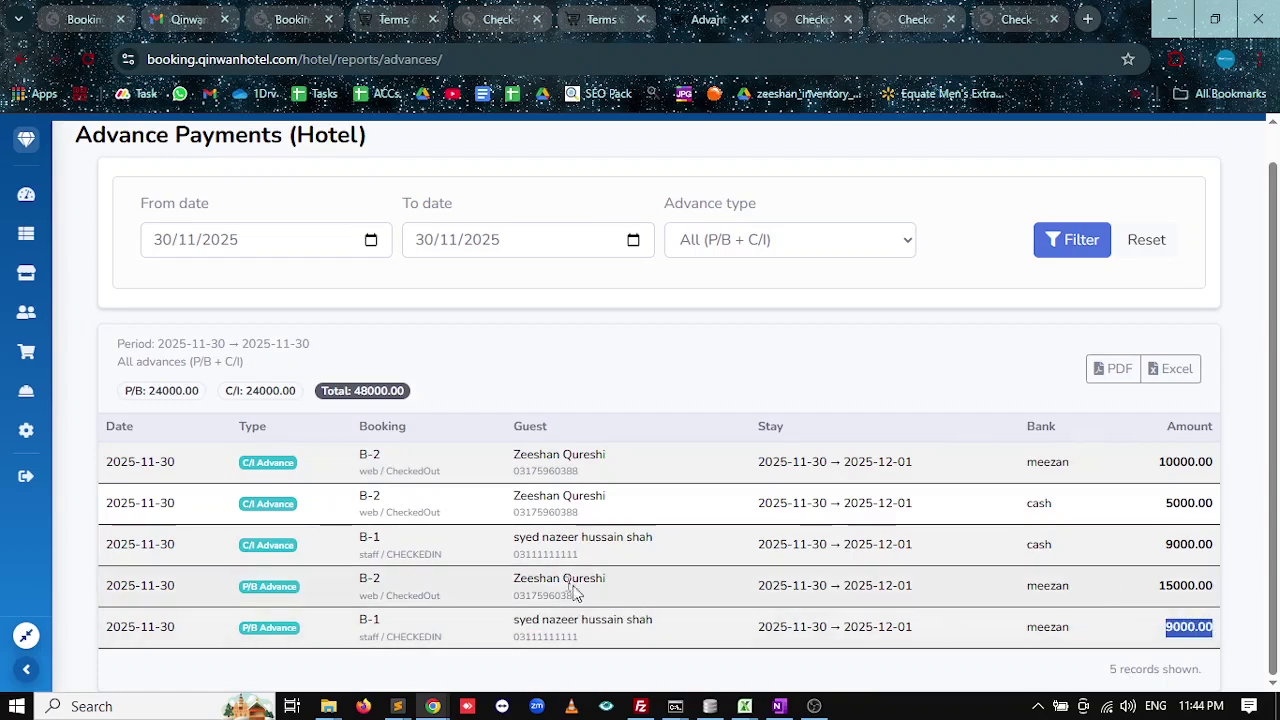
{"action": "left_click_drag", "start_coordinate": [606, 579], "coordinate": [541, 580]}
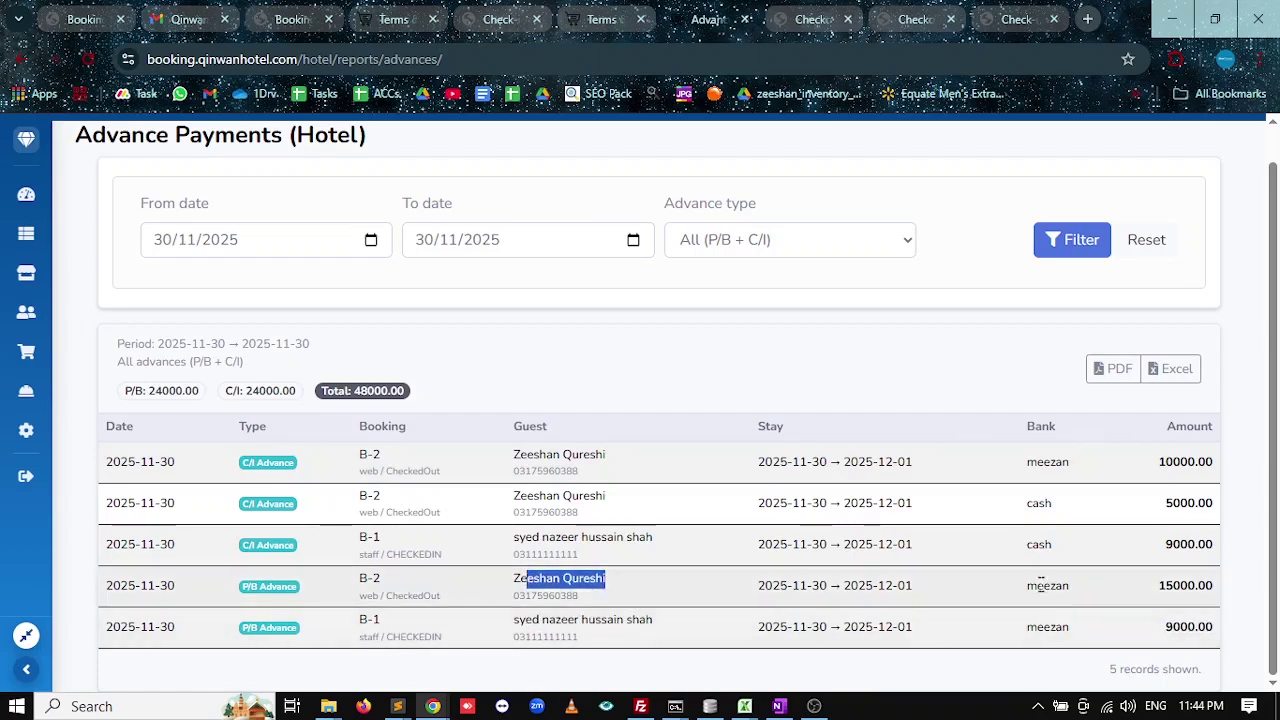
{"action": "left_click_drag", "start_coordinate": [1023, 586], "coordinate": [1217, 601]}
{"action": "left_click", "coordinate": [1176, 586]}
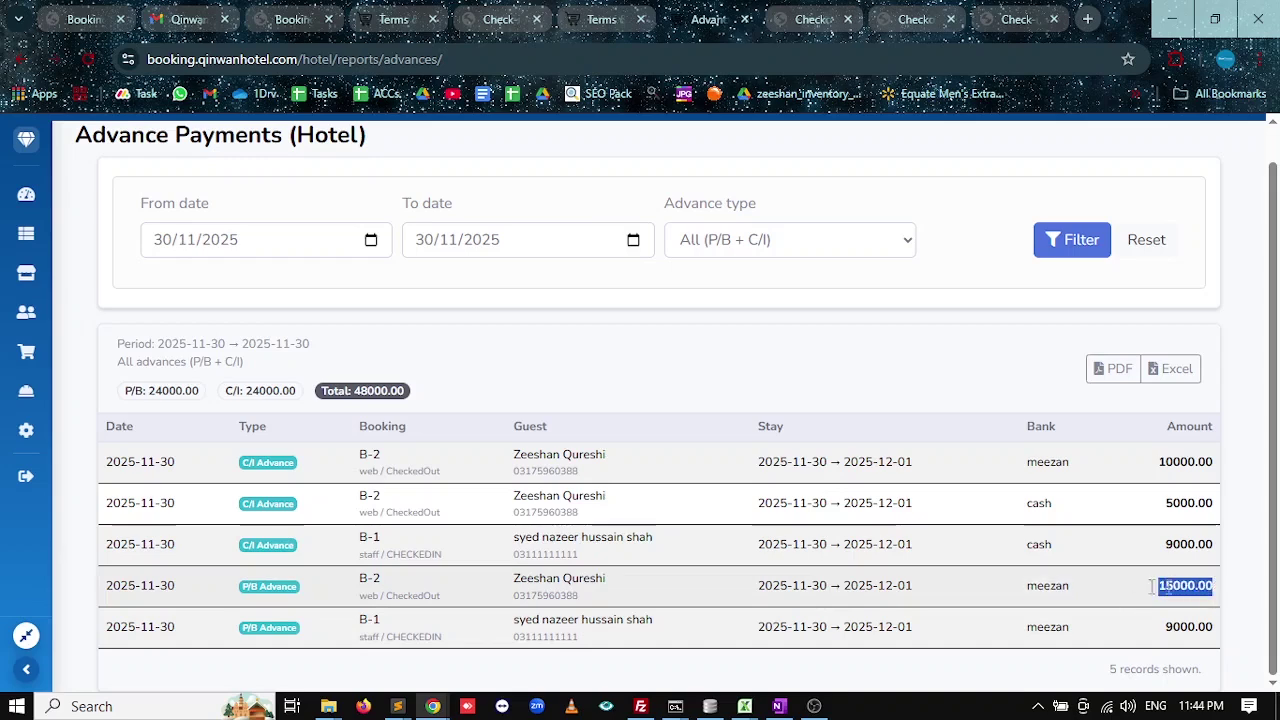
{"action": "left_click_drag", "start_coordinate": [381, 597], "coordinate": [358, 637]}
{"action": "left_click", "coordinate": [366, 617]}
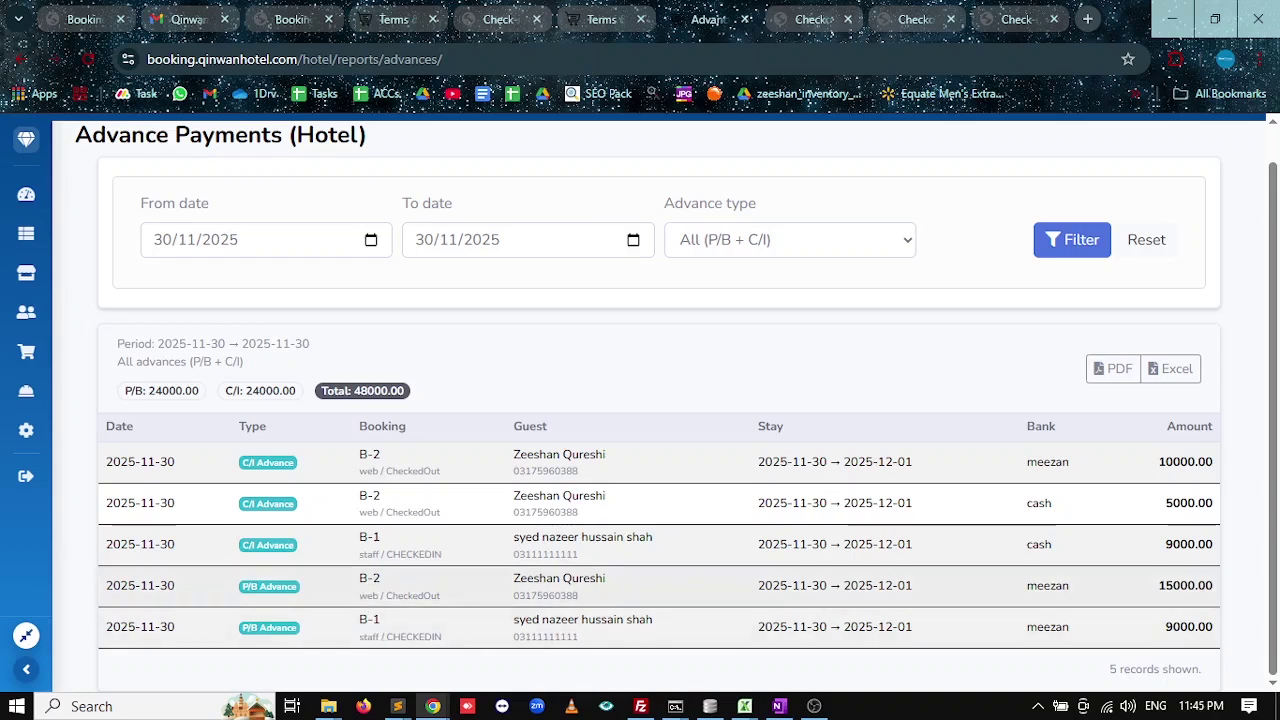
{"action": "left_click_drag", "start_coordinate": [446, 638], "coordinate": [386, 637]}
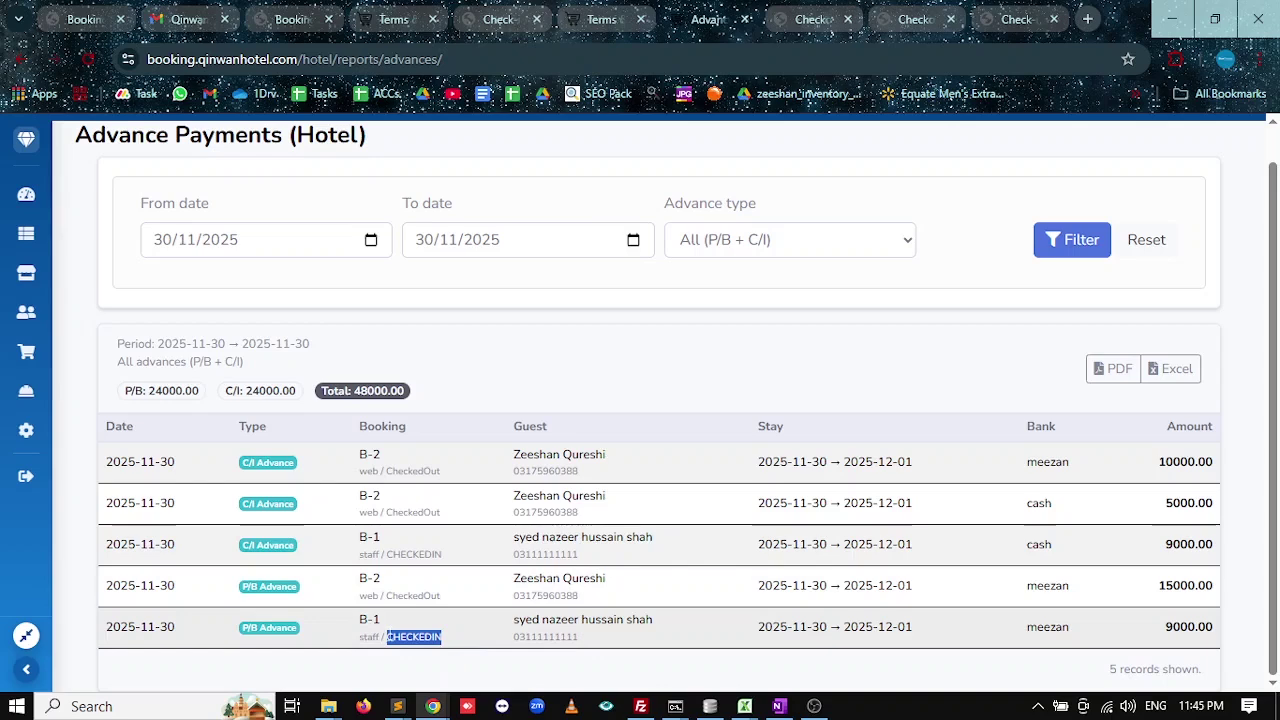
{"action": "right_click", "coordinate": [390, 637]}
{"action": "left_click", "coordinate": [378, 598]}
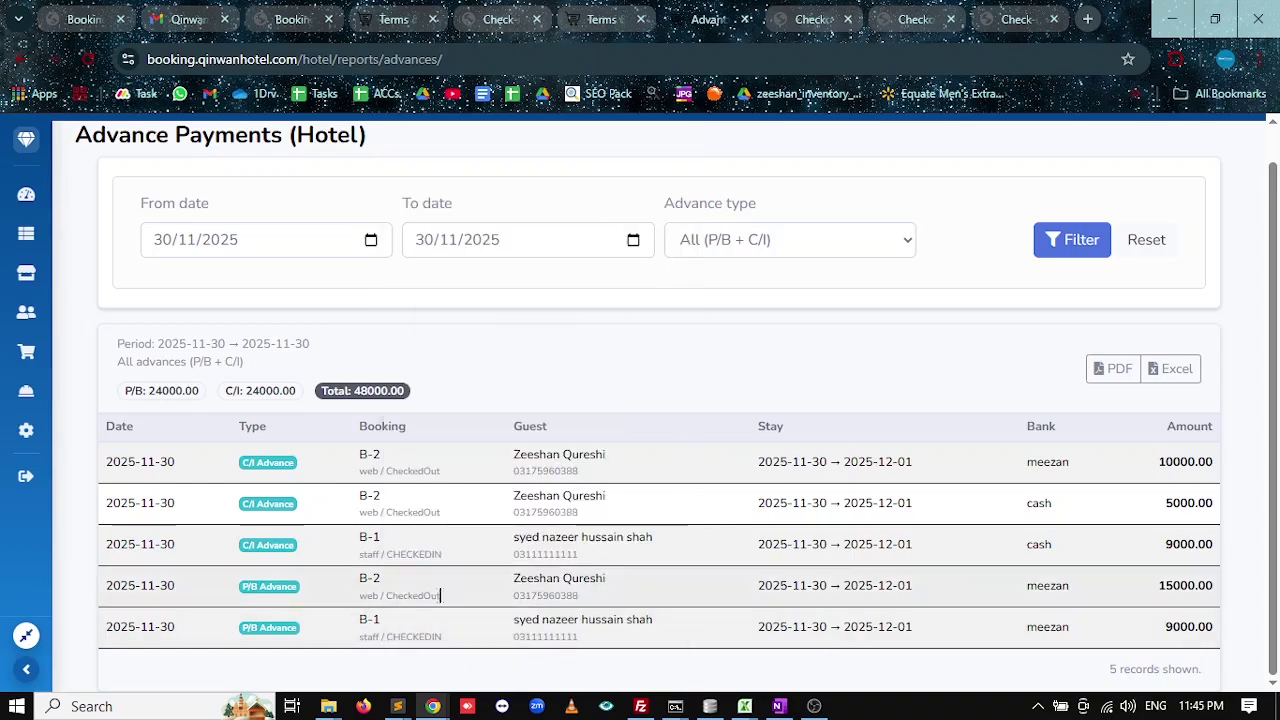
{"action": "left_click_drag", "start_coordinate": [440, 595], "coordinate": [398, 597]}
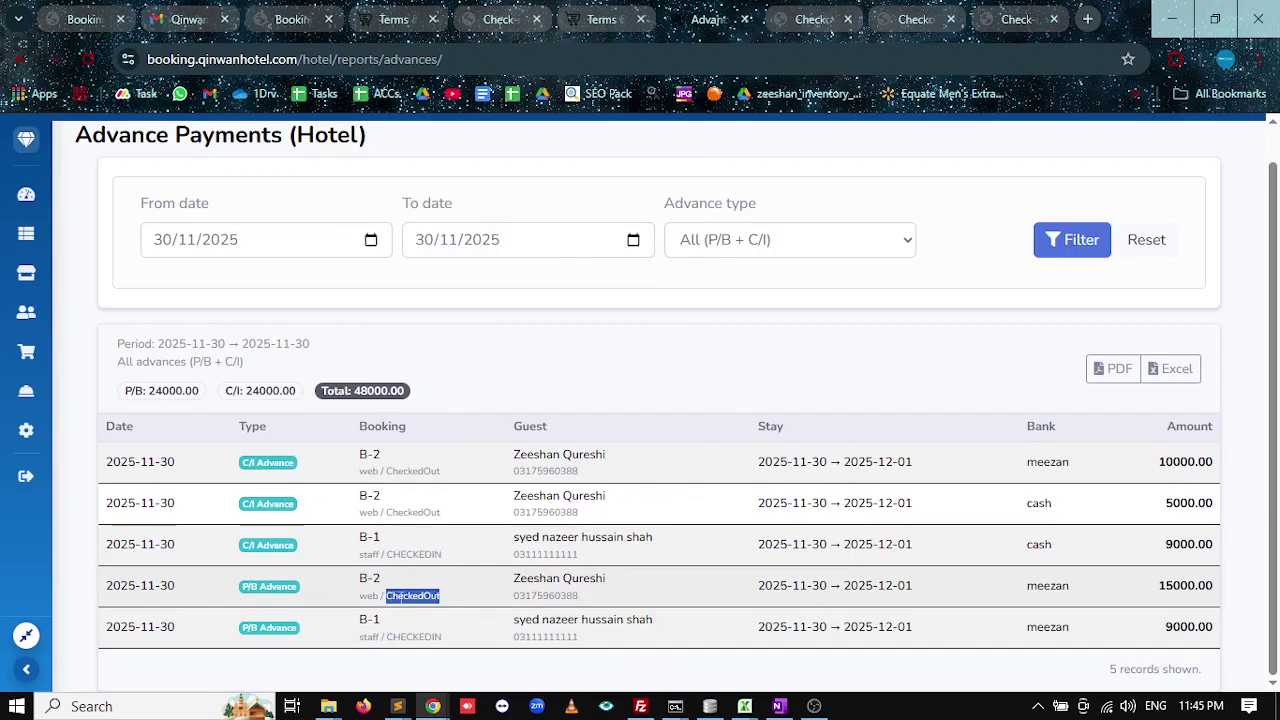
{"action": "left_click", "coordinate": [443, 568]}
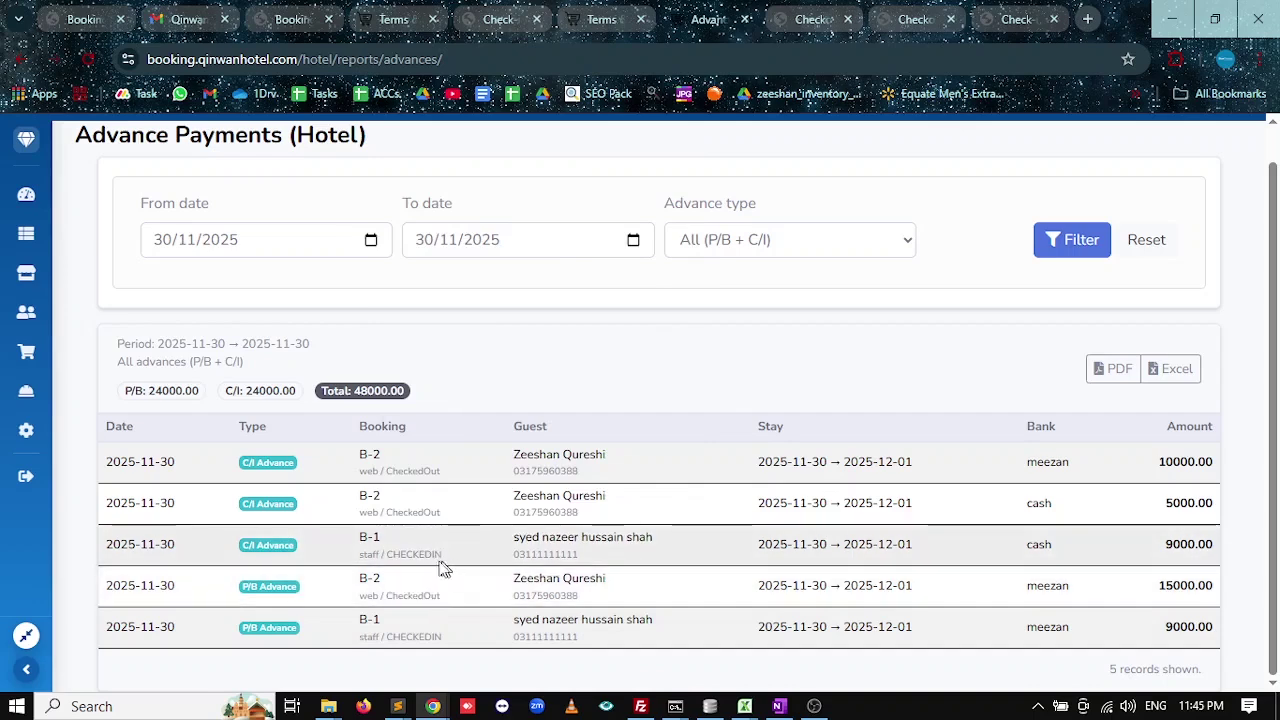
Point out the C/I and P/B advance types, 9000.00 amounts and 48000.00 grand total.
{"action": "left_click_drag", "start_coordinate": [443, 568], "coordinate": [406, 556]}
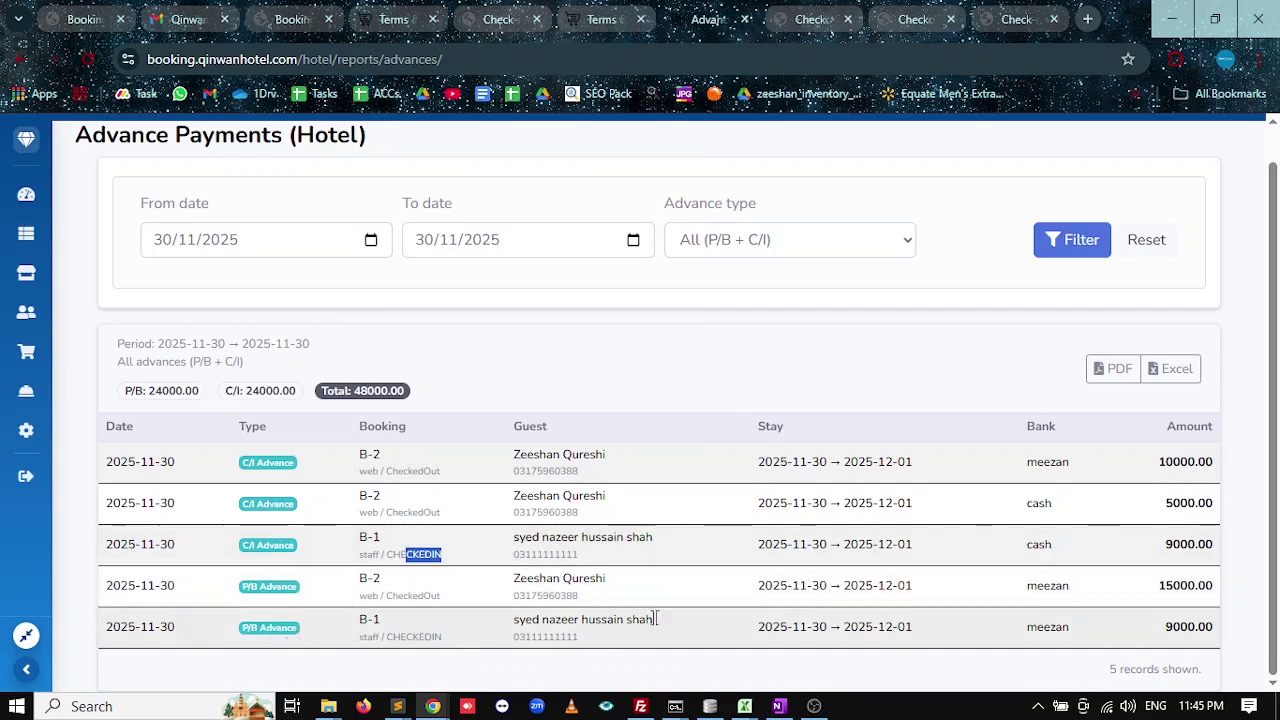
{"action": "left_click_drag", "start_coordinate": [652, 620], "coordinate": [514, 624]}
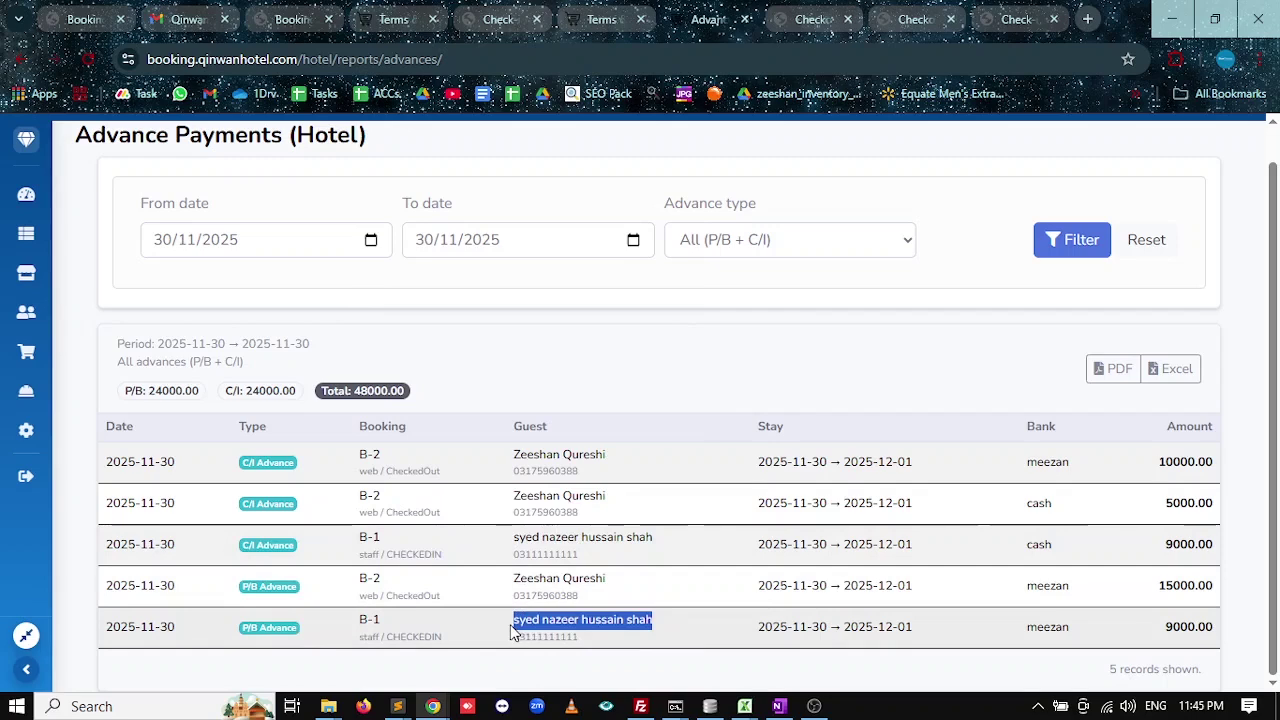
{"action": "left_click", "coordinate": [285, 628]}
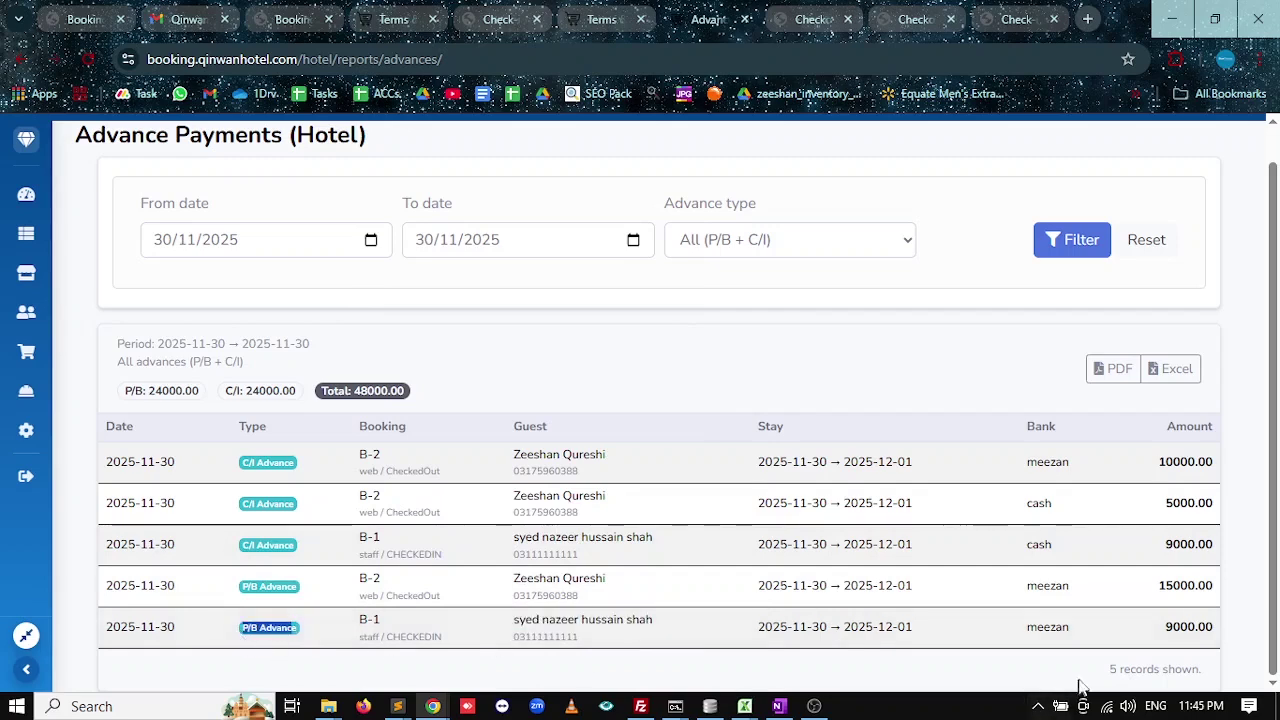
{"action": "double_click", "coordinate": [1188, 627]}
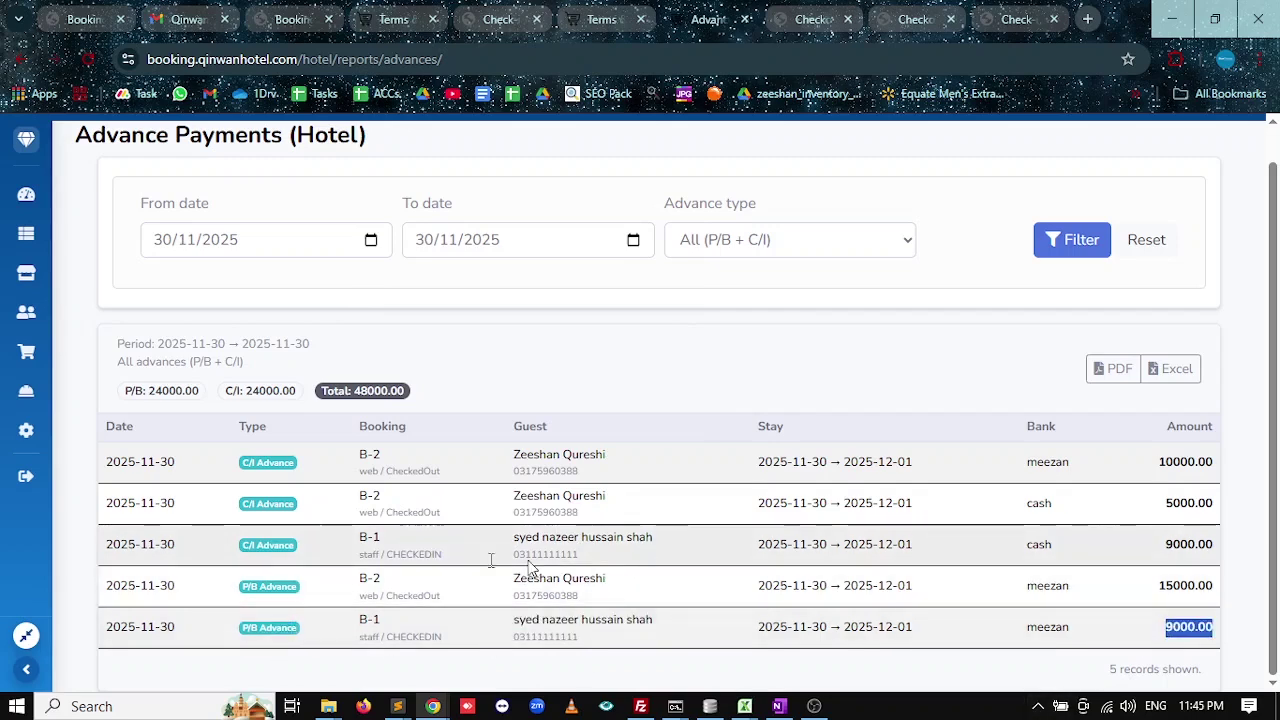
{"action": "left_click_drag", "start_coordinate": [296, 546], "coordinate": [241, 552]}
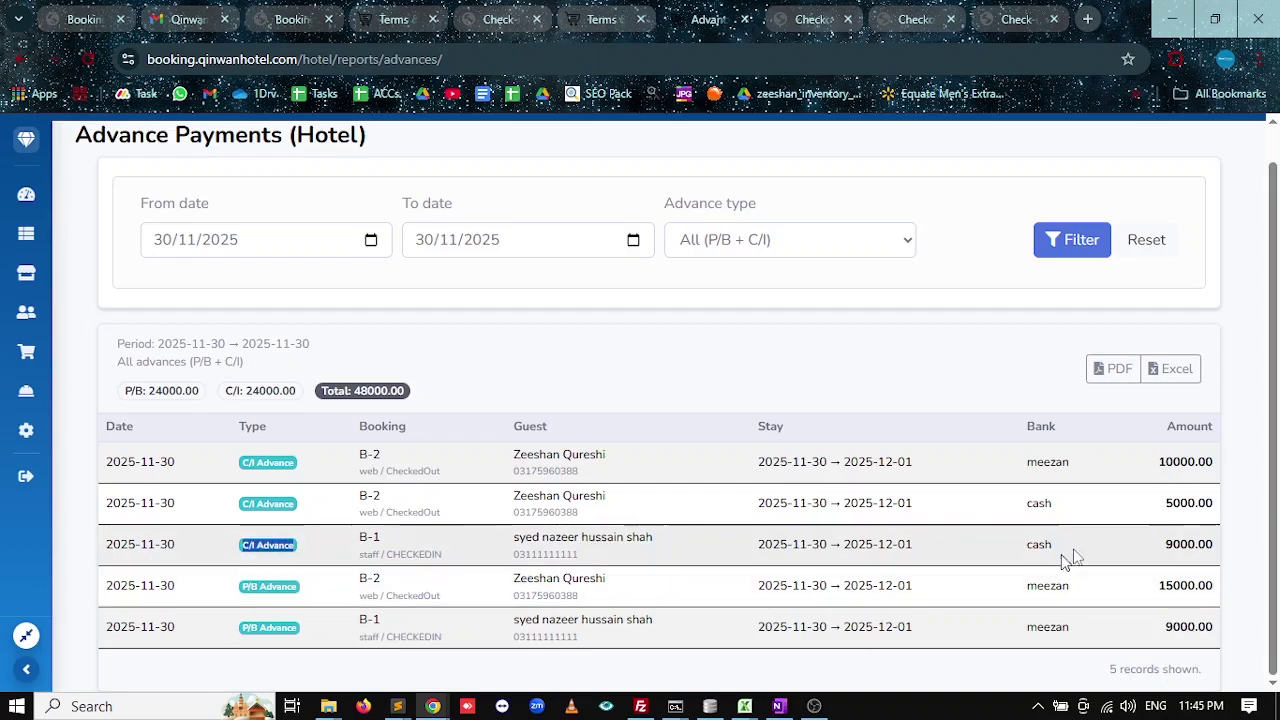
{"action": "left_click_drag", "start_coordinate": [1165, 546], "coordinate": [1206, 544]}
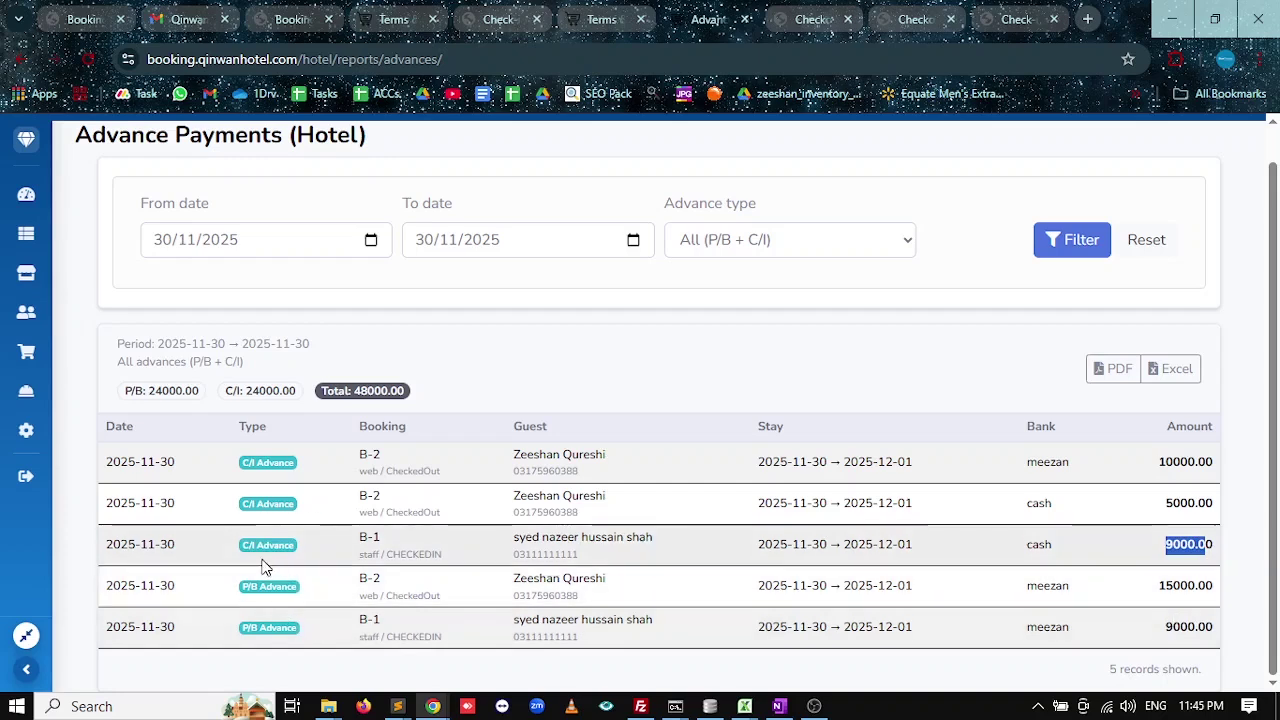
{"action": "left_click_drag", "start_coordinate": [281, 628], "coordinate": [242, 628]}
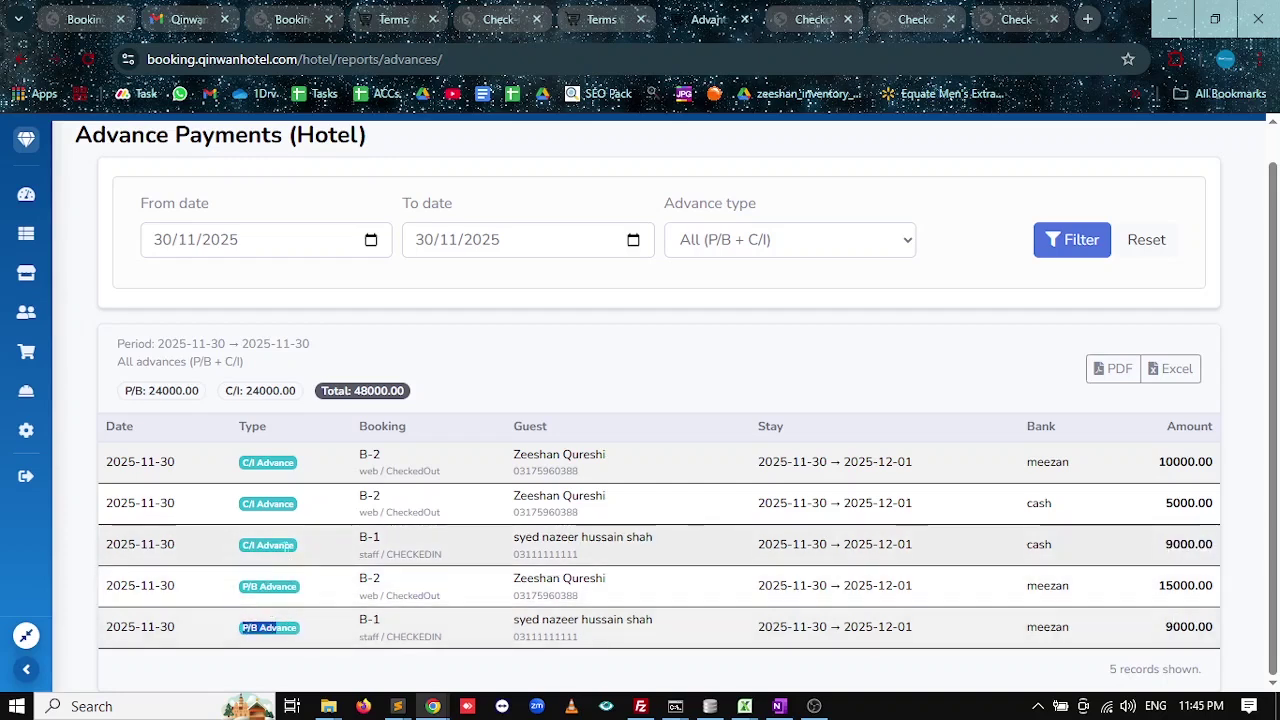
{"action": "left_click_drag", "start_coordinate": [272, 545], "coordinate": [242, 545]}
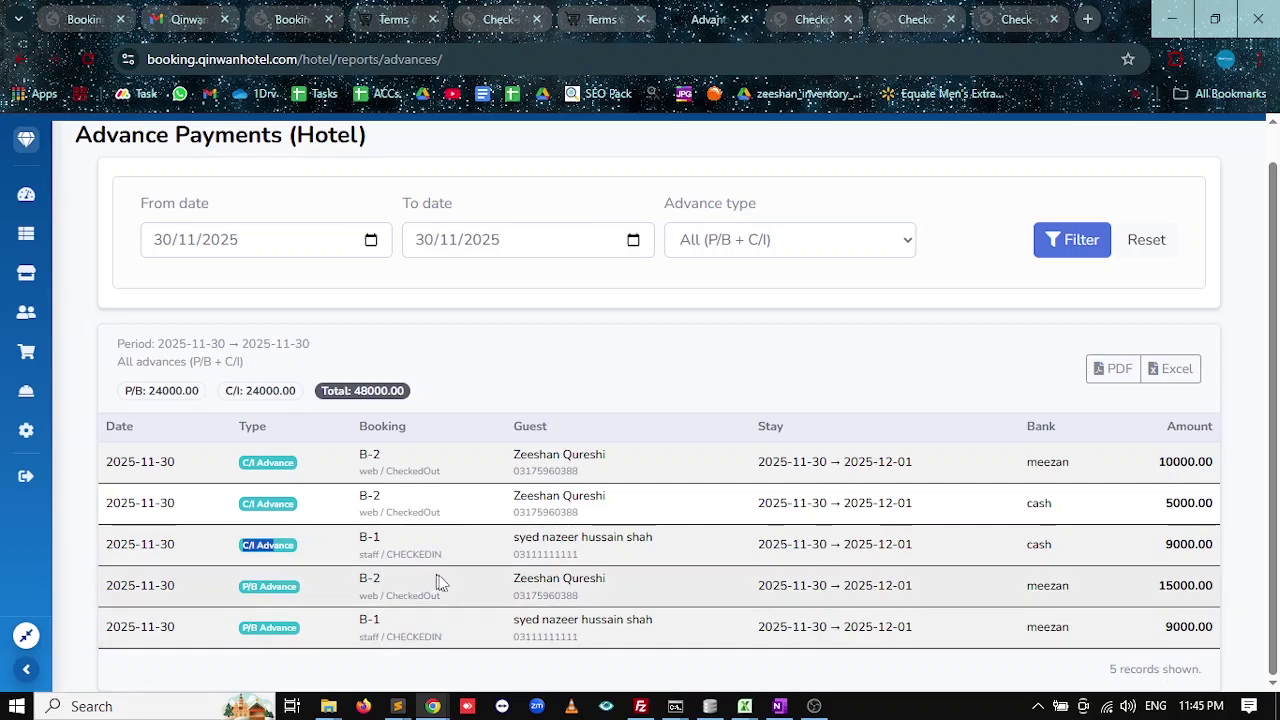
{"action": "left_click_drag", "start_coordinate": [350, 391], "coordinate": [388, 392]}
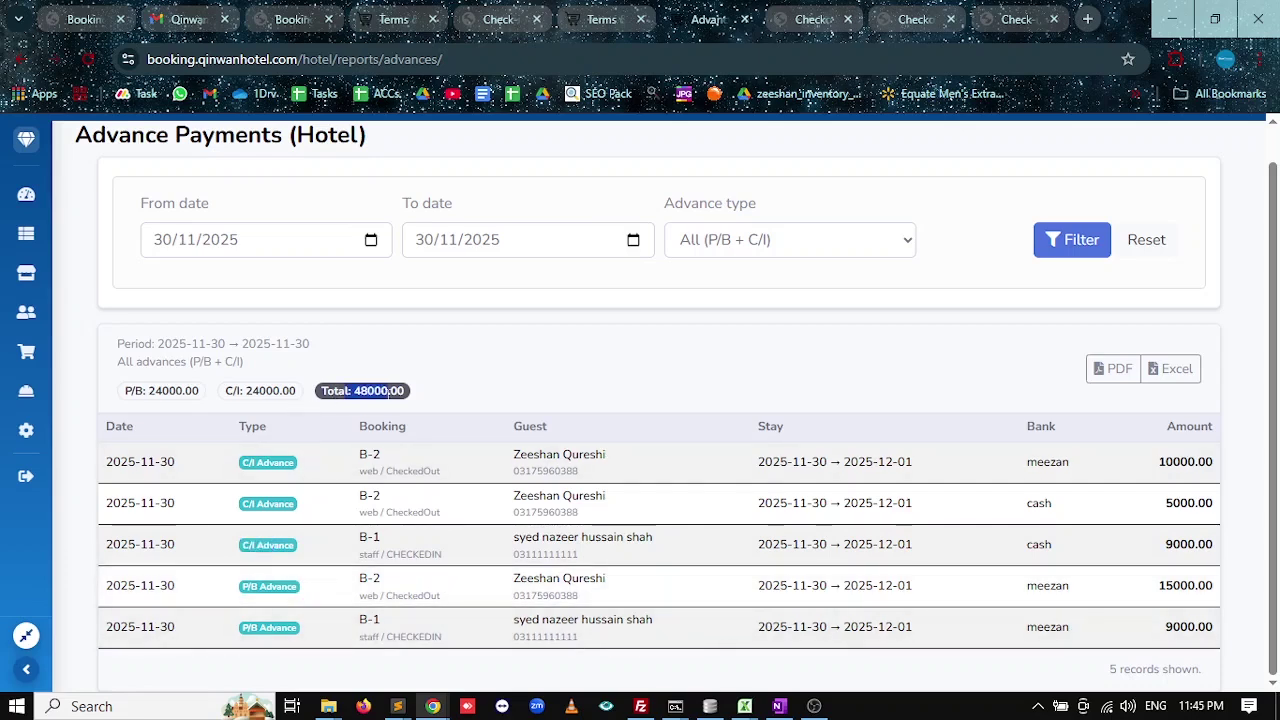
{"action": "left_click", "coordinate": [1118, 667]}
{"action": "left_click", "coordinate": [1116, 369]}
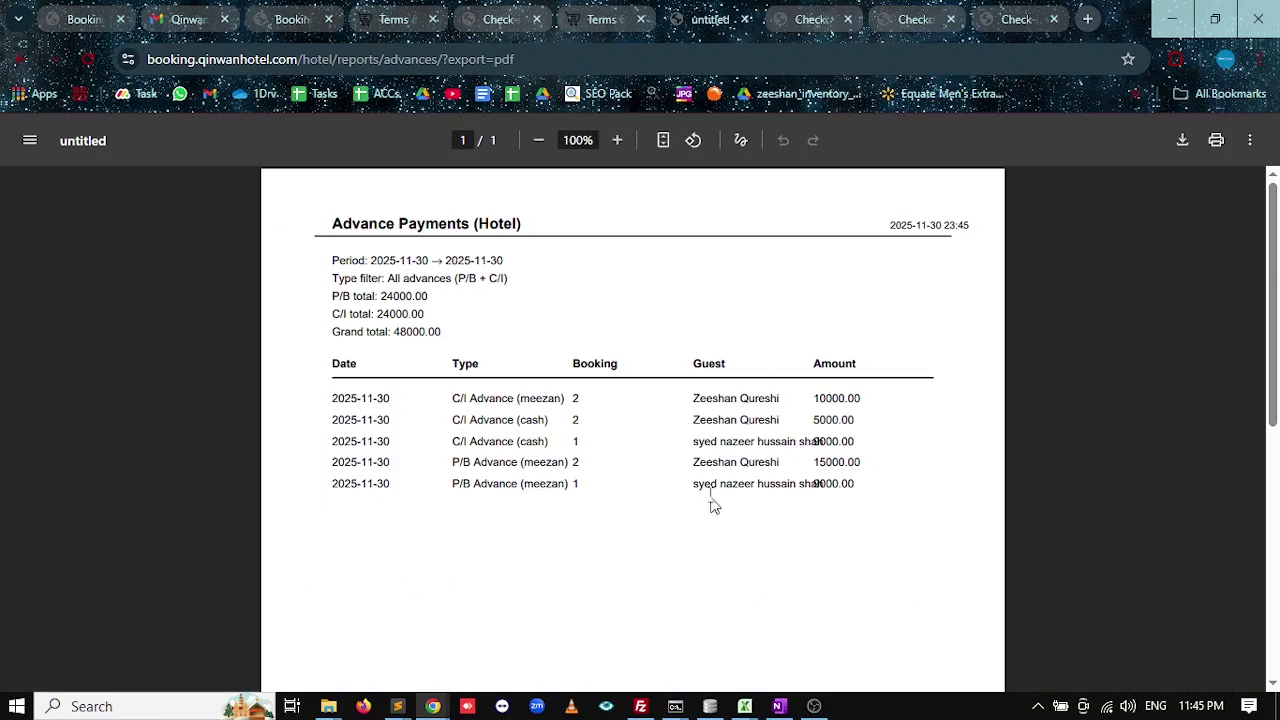
{"action": "key", "text": "alt+Left"}
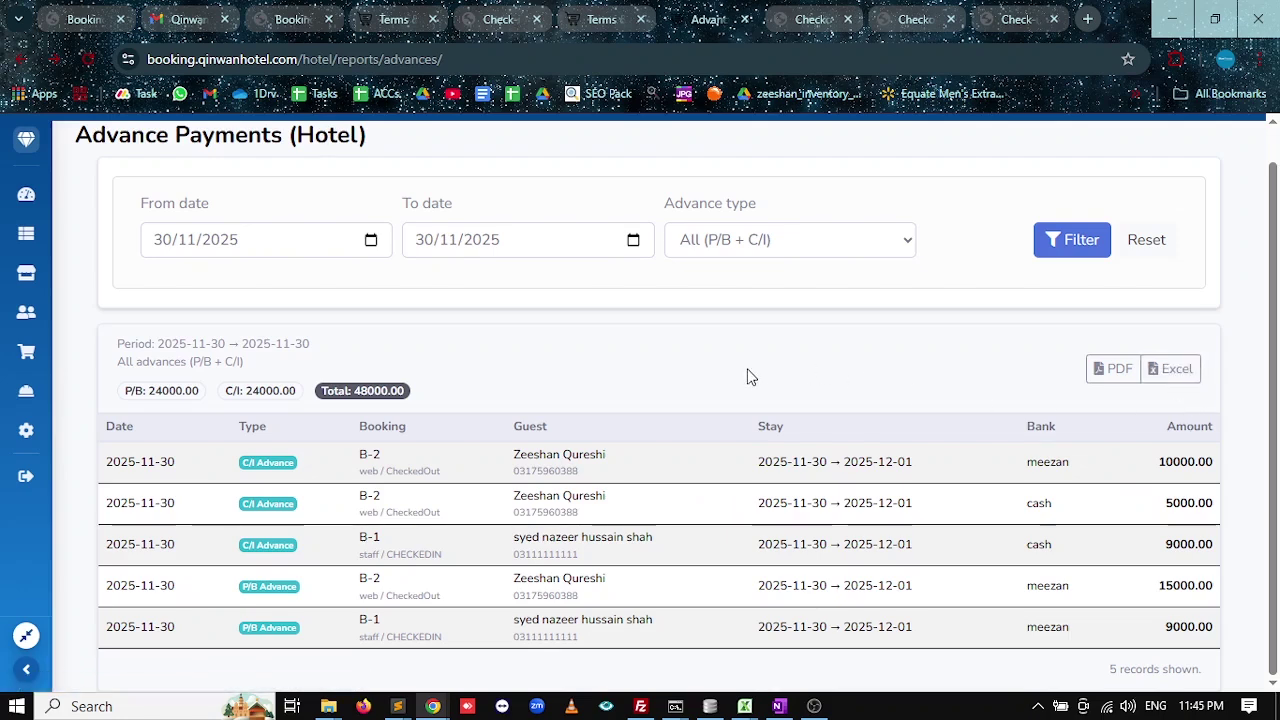
{"action": "left_click", "coordinate": [758, 240]}
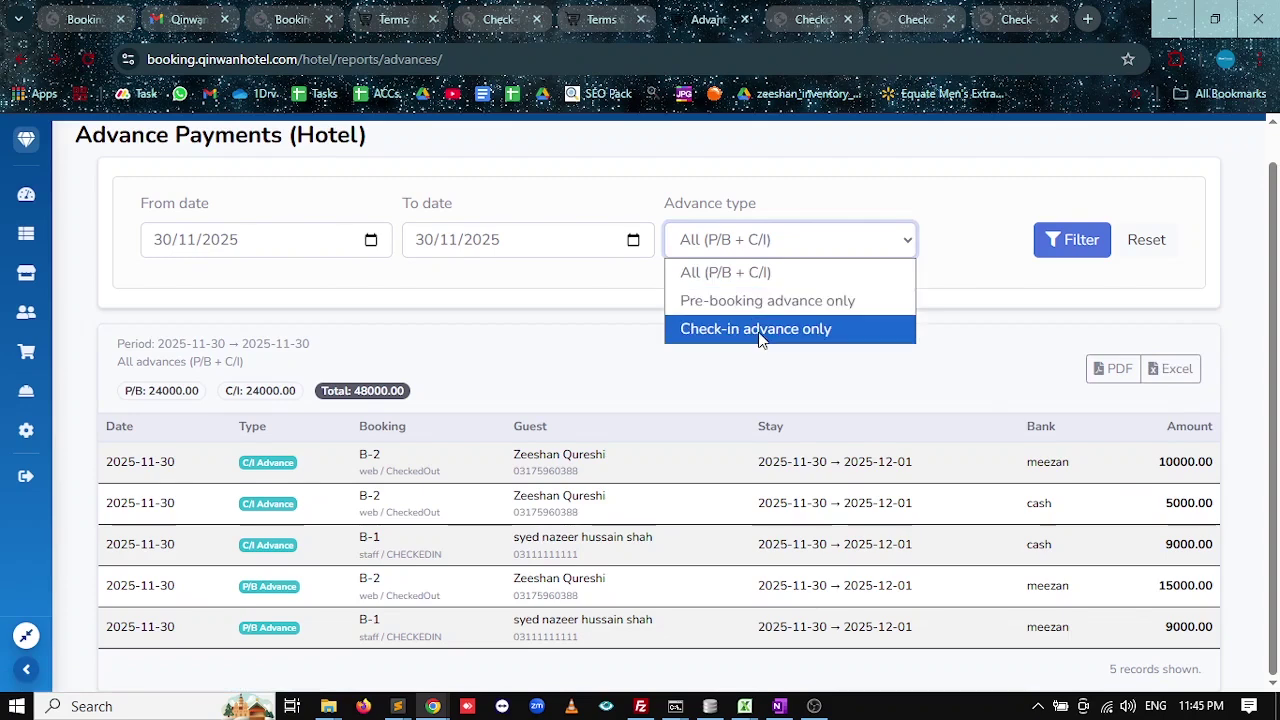
{"action": "left_click", "coordinate": [587, 398]}
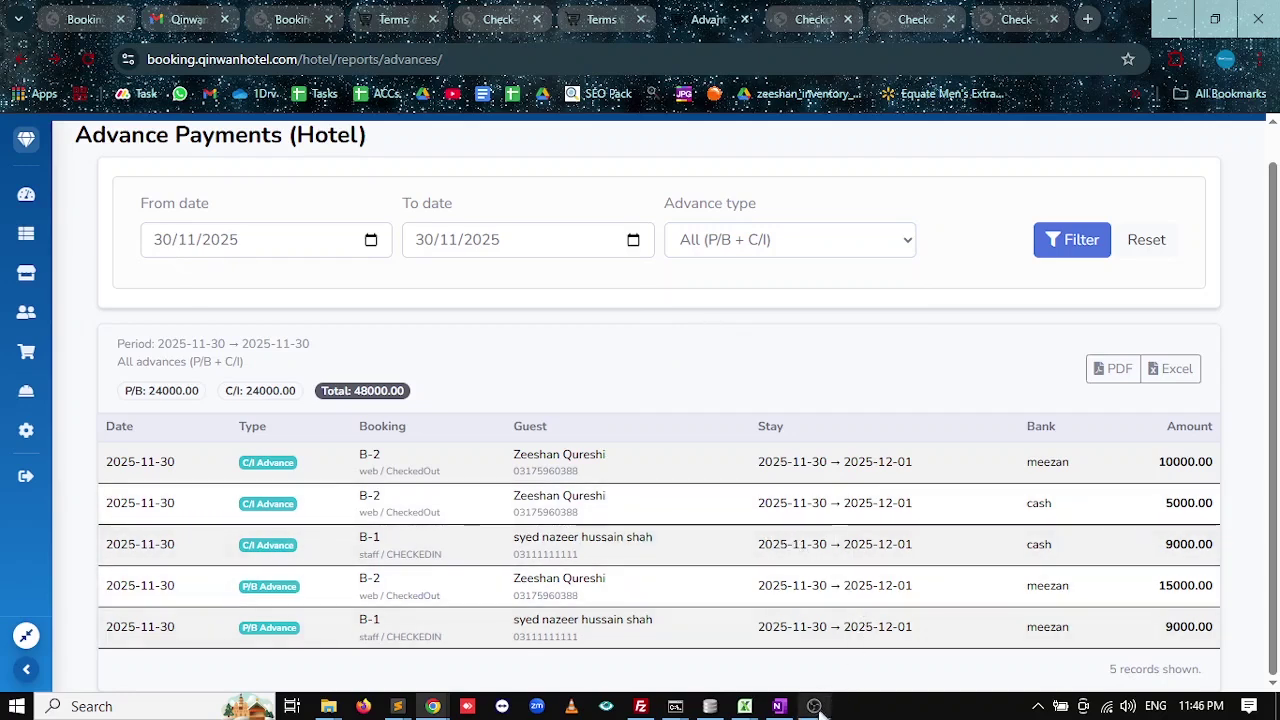
{"action": "mouse_move", "coordinate": [818, 707]}
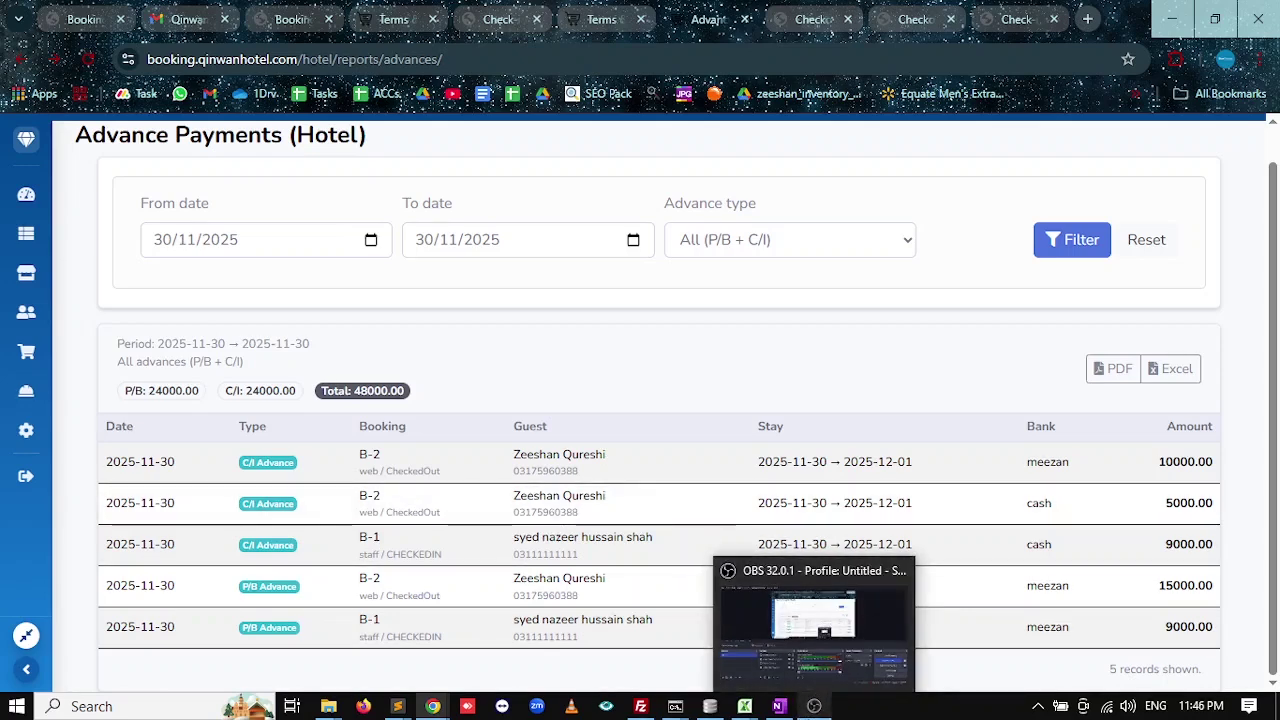
Tick Checkin Report and Rooms Availability Report in the OneNote outline.
{"action": "left_click", "coordinate": [780, 707]}
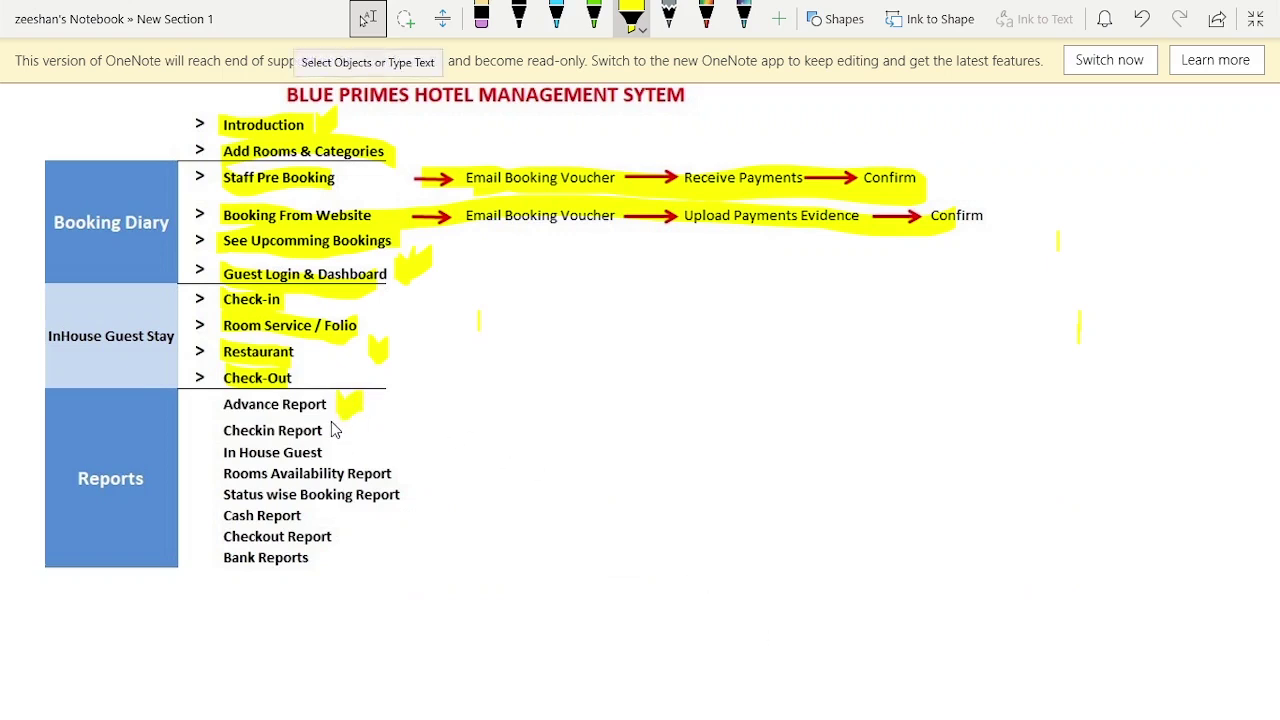
{"action": "key", "text": "alt+Tab"}
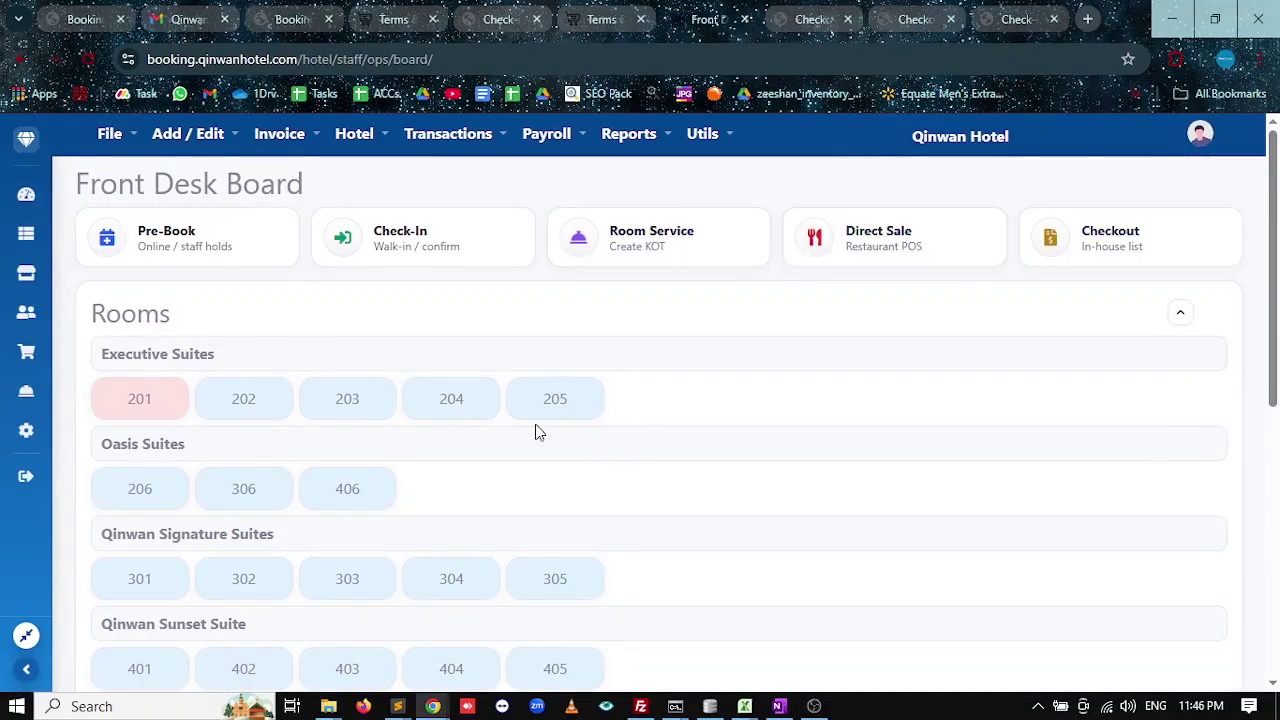
{"action": "key", "text": "alt+Tab"}
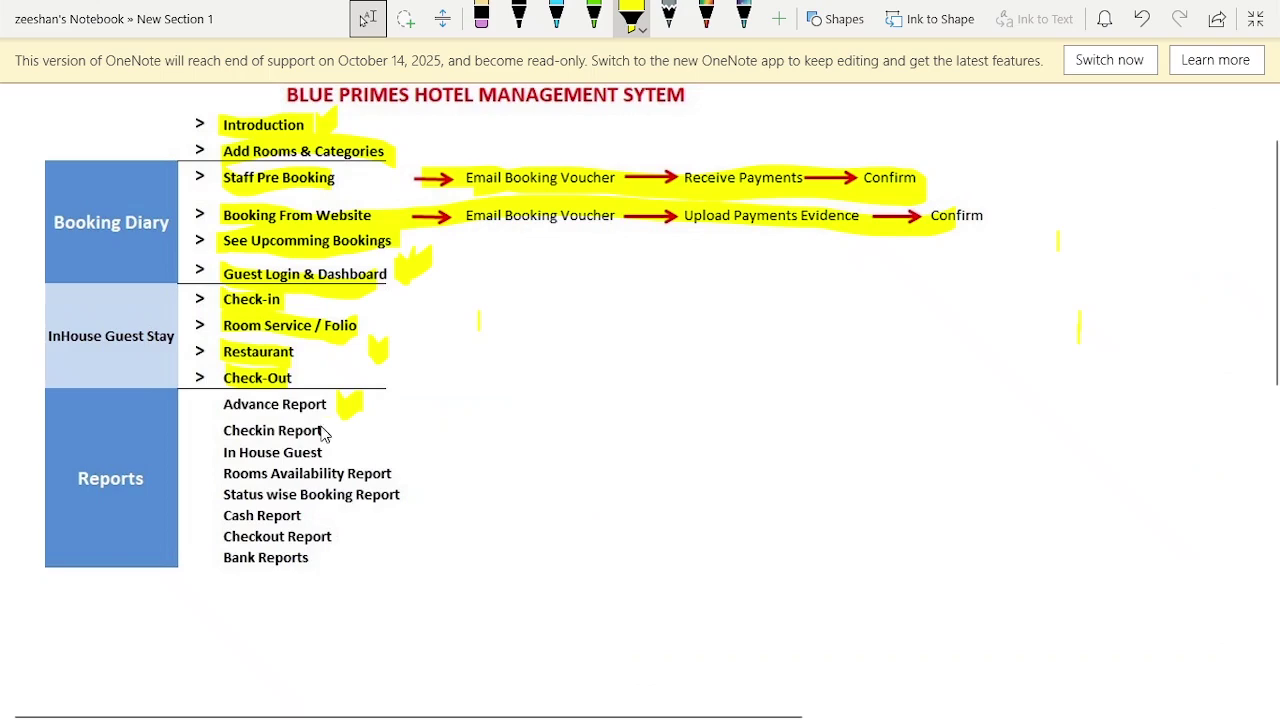
{"action": "left_click_drag", "start_coordinate": [322, 432], "coordinate": [358, 428]}
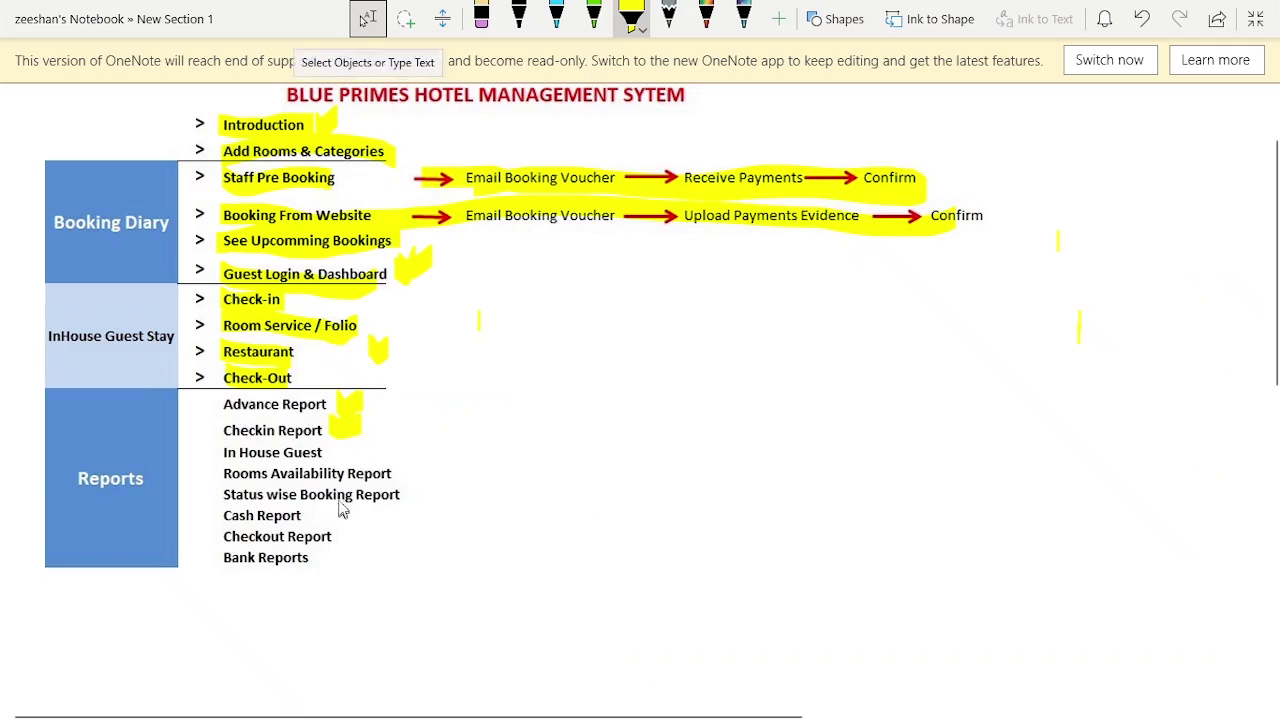
{"action": "left_click_drag", "start_coordinate": [400, 477], "coordinate": [430, 462]}
{"action": "key", "text": "alt+Tab"}
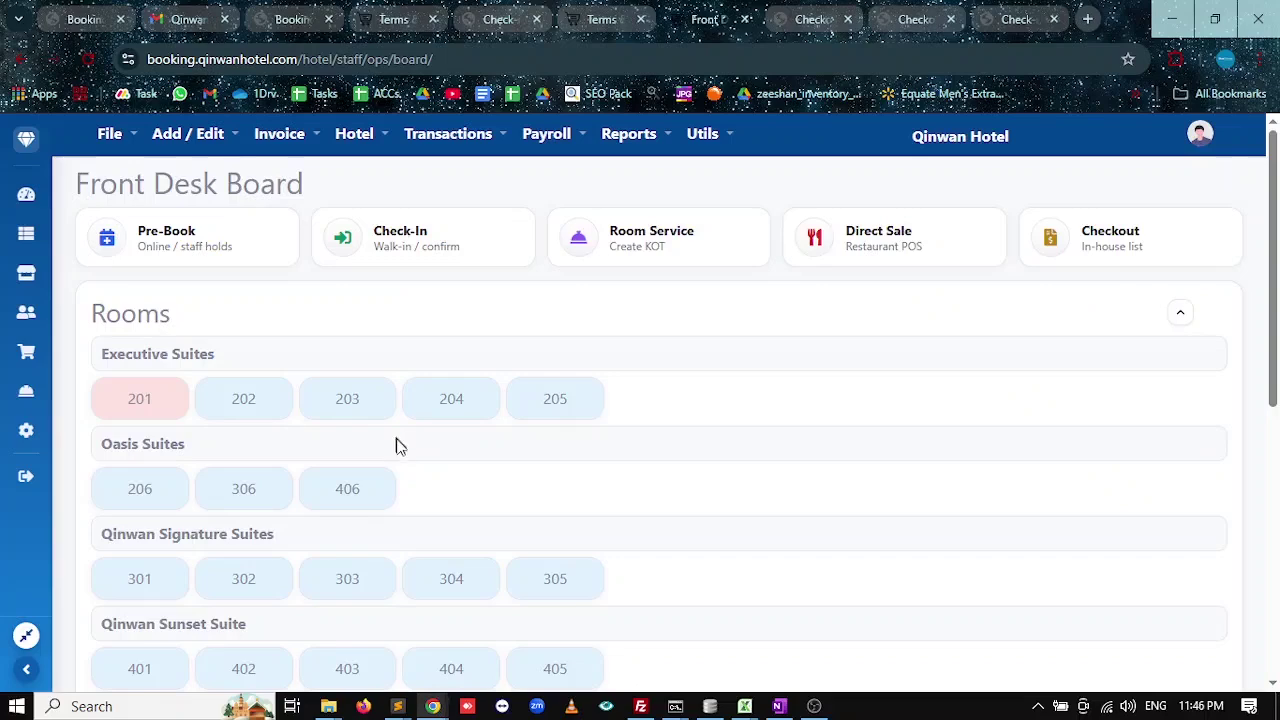
Filter the Upcoming Bookings report to All Statuses for 30/11/2025–07/12/2025.
{"action": "left_click", "coordinate": [26, 194]}
{"action": "left_click", "coordinate": [632, 143]}
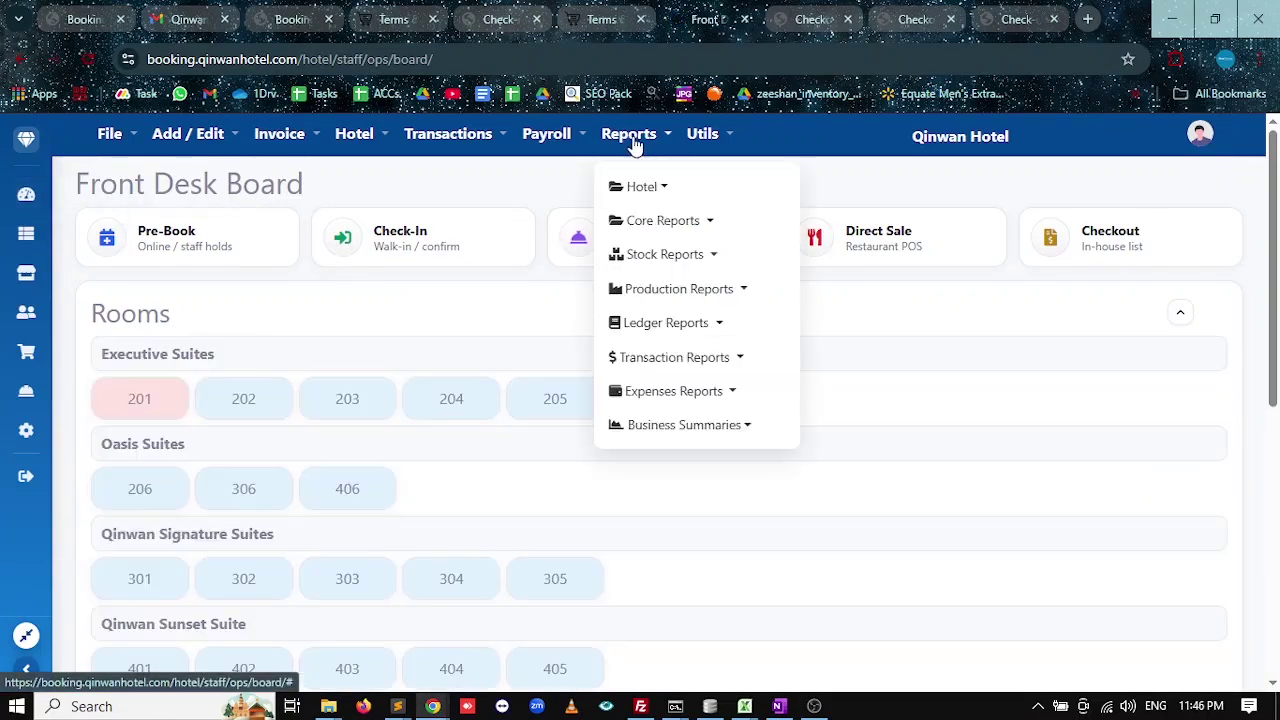
{"action": "left_click", "coordinate": [641, 186]}
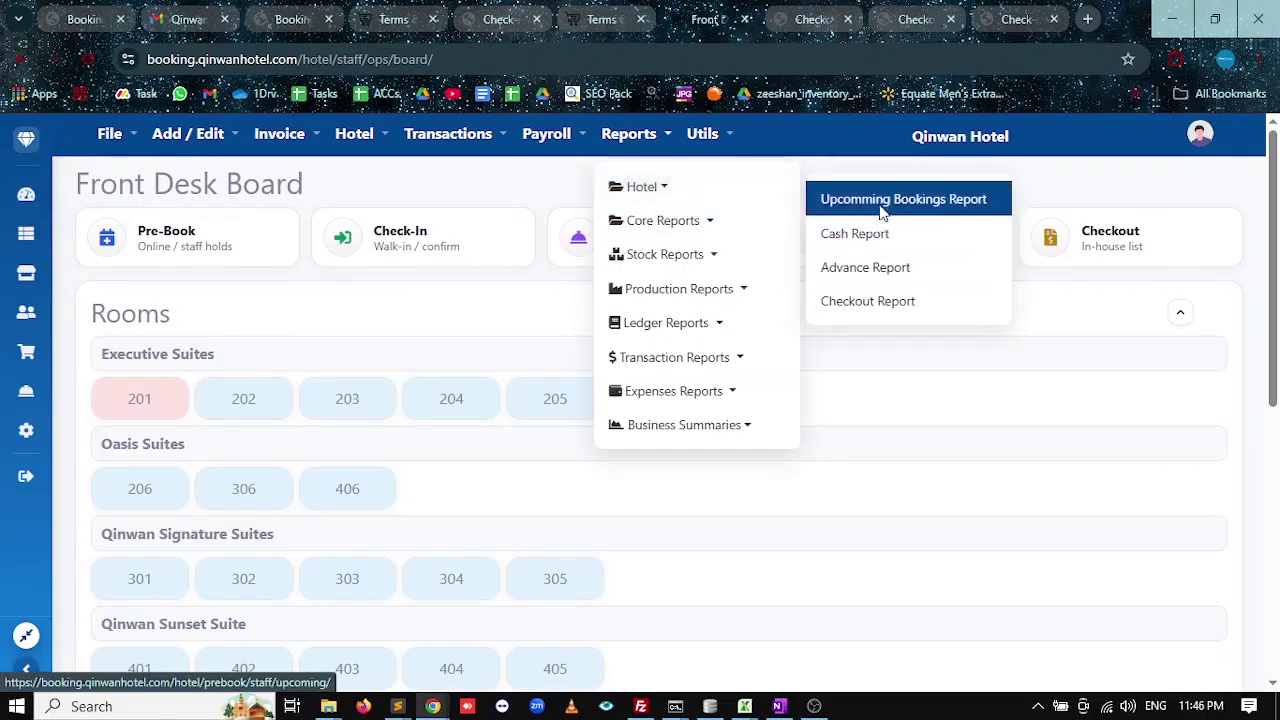
{"action": "left_click", "coordinate": [882, 210]}
{"action": "left_click", "coordinate": [823, 260]}
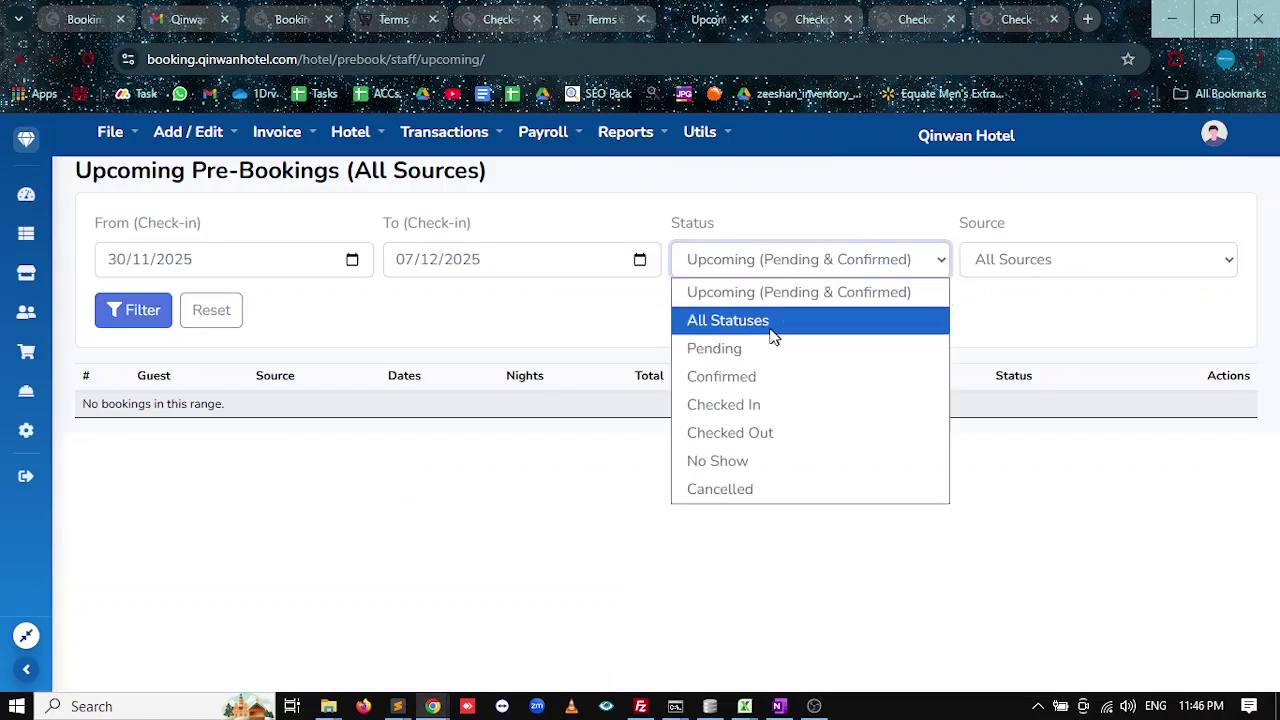
{"action": "left_click", "coordinate": [770, 337]}
{"action": "left_click", "coordinate": [134, 310]}
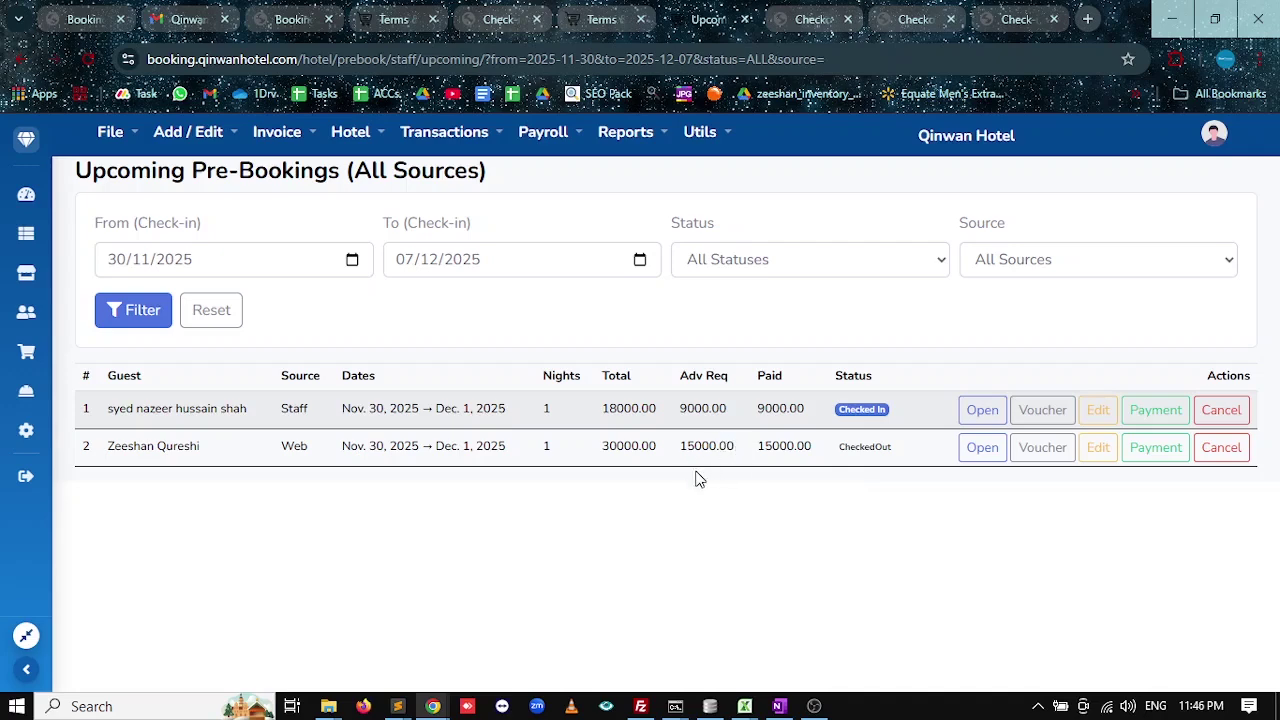
Point out the first booking's Checked In status, then open the In-House Guests list.
{"action": "left_click_drag", "start_coordinate": [886, 410], "coordinate": [843, 409]}
{"action": "left_click", "coordinate": [840, 410]}
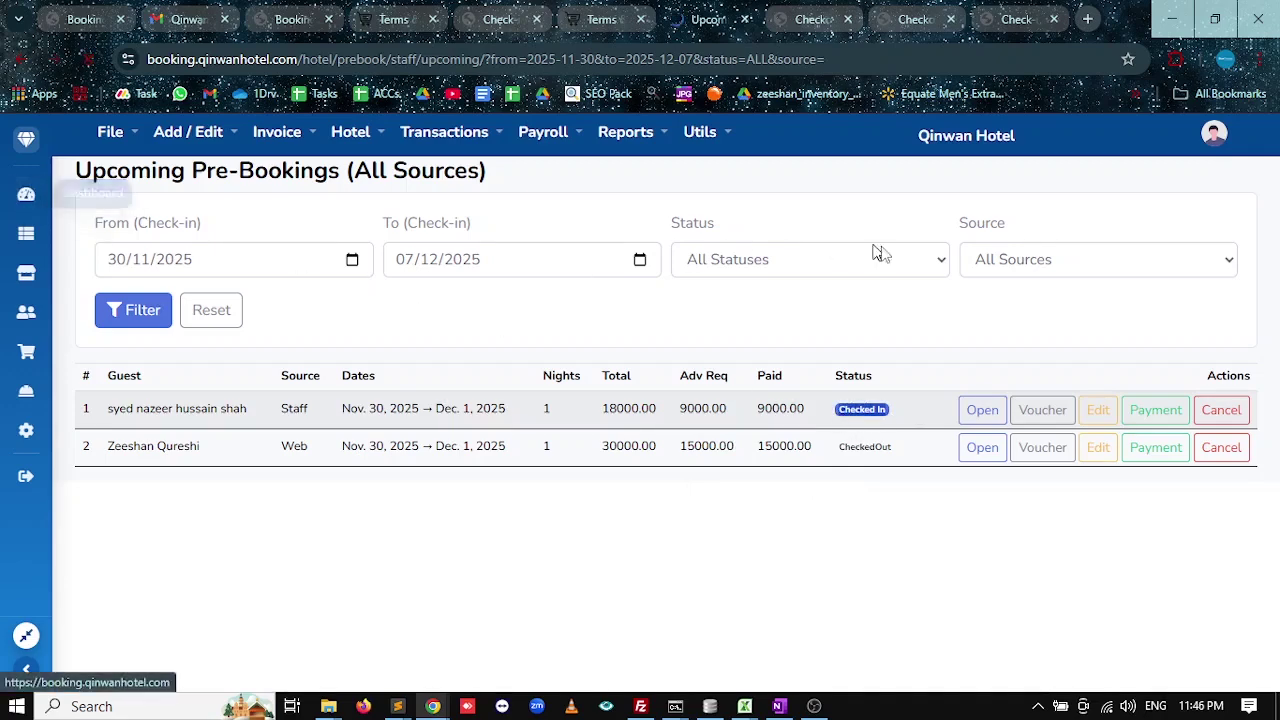
{"action": "left_click", "coordinate": [1080, 245]}
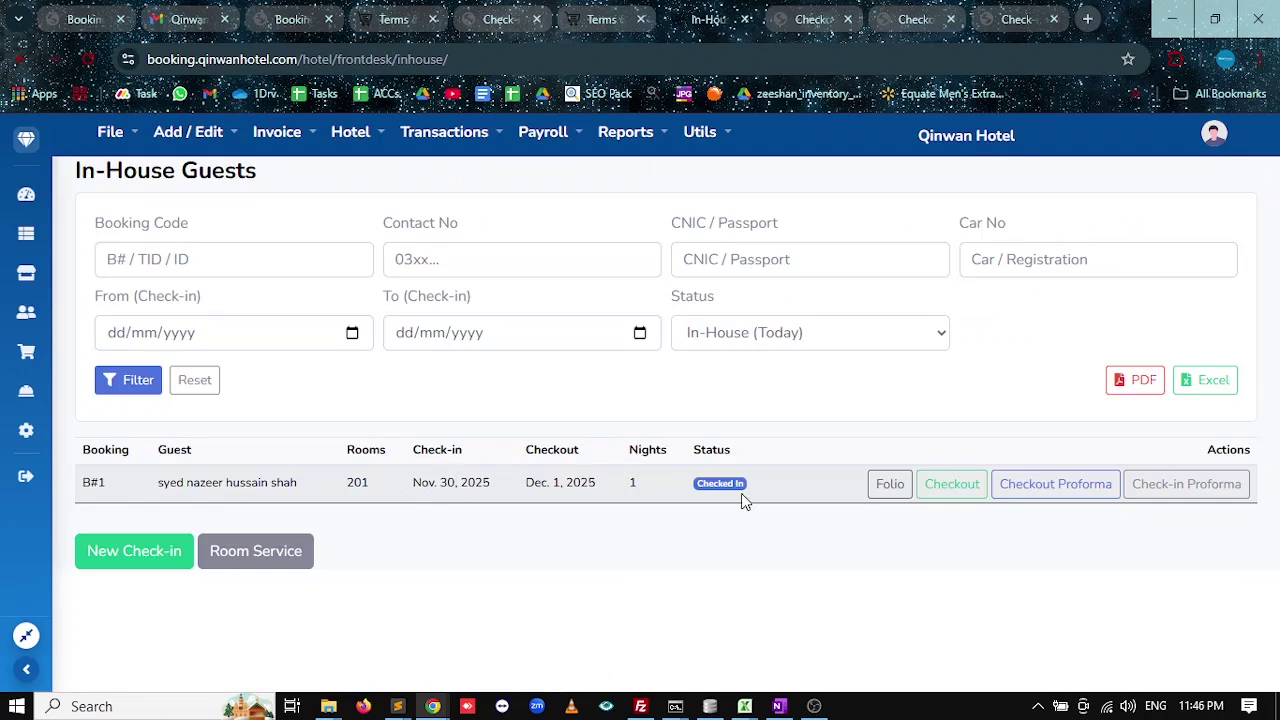
Highlight B#1's Checked In status in room 201 and tick In House Guest in OneNote.
{"action": "left_click_drag", "start_coordinate": [743, 484], "coordinate": [695, 491]}
{"action": "key", "text": "alt+Tab"}
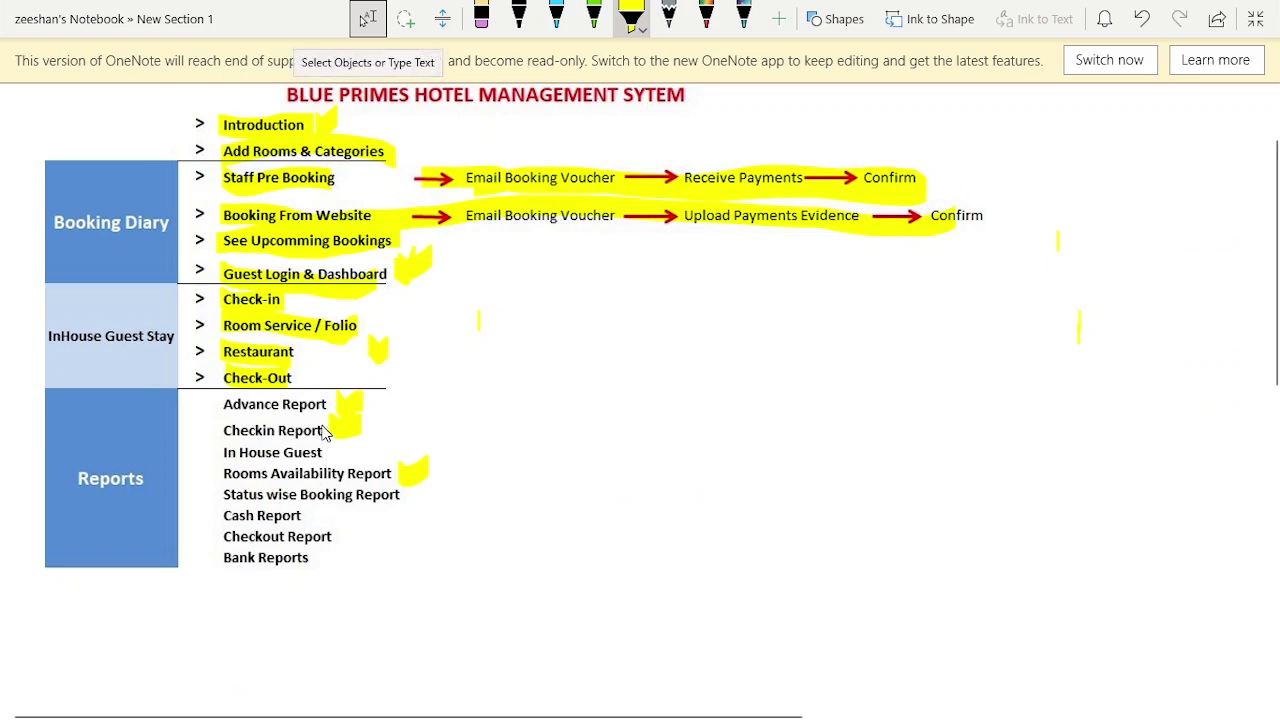
{"action": "left_click_drag", "start_coordinate": [323, 451], "coordinate": [378, 448]}
{"action": "key", "text": "alt+Tab"}
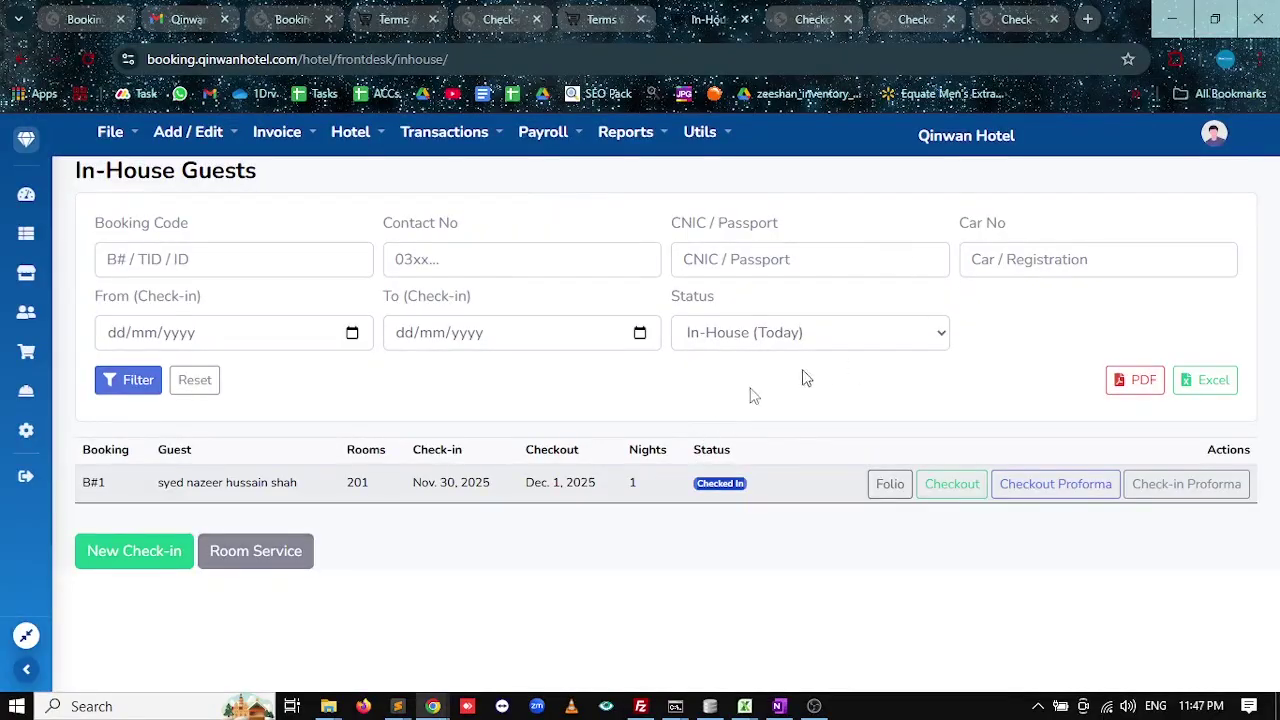
{"action": "key", "text": "alt+Tab"}
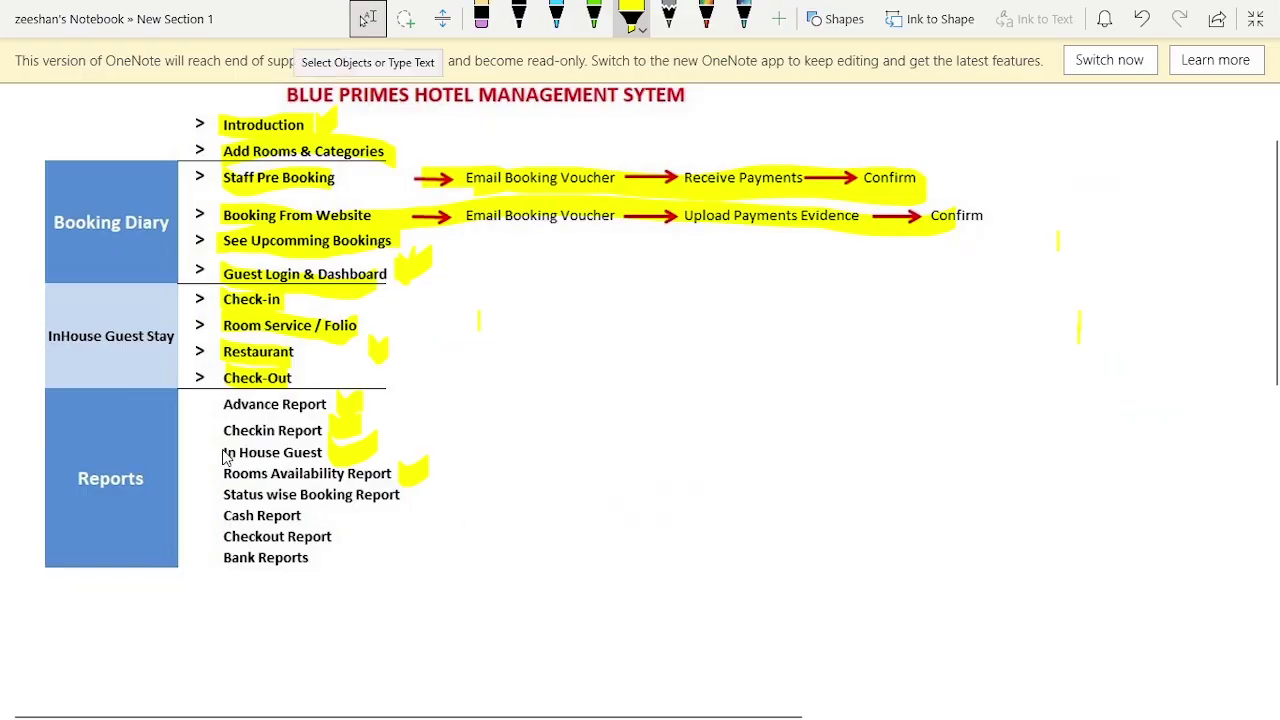
Return to the In-House Guests page and place the cursor in the Car No field.
{"action": "key", "text": "alt+Tab"}
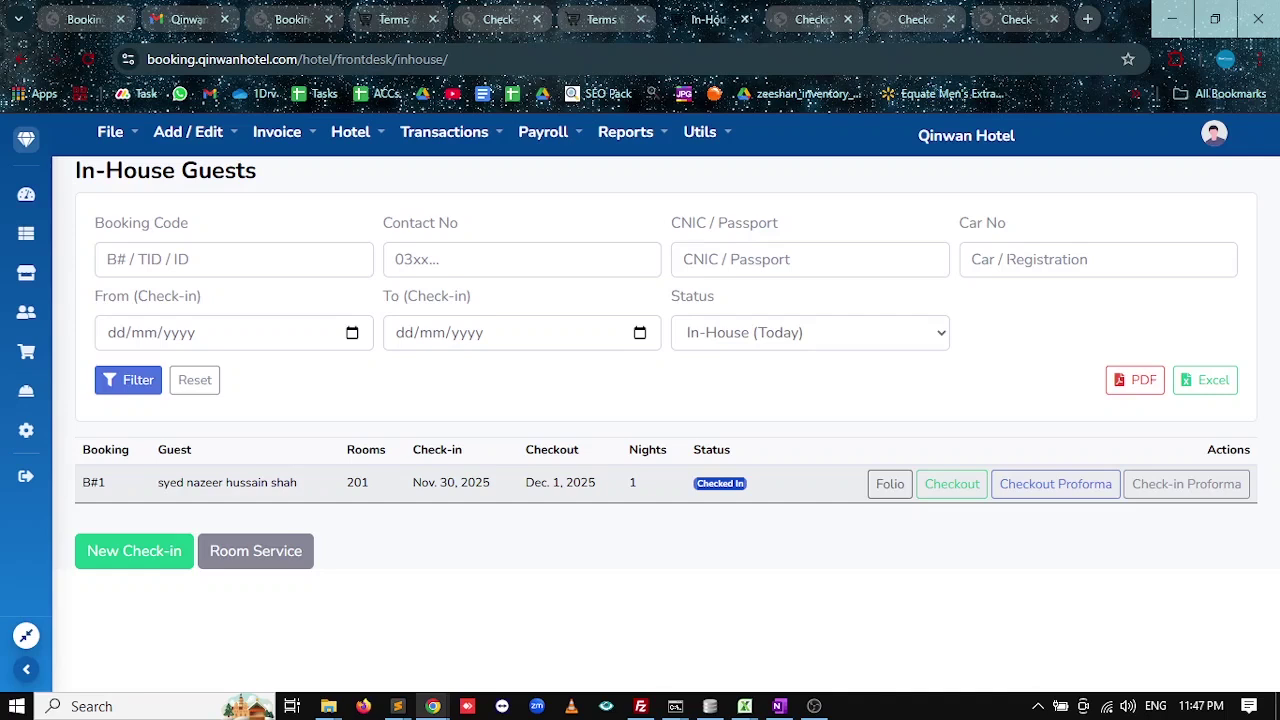
{"action": "left_click", "coordinate": [1098, 260]}
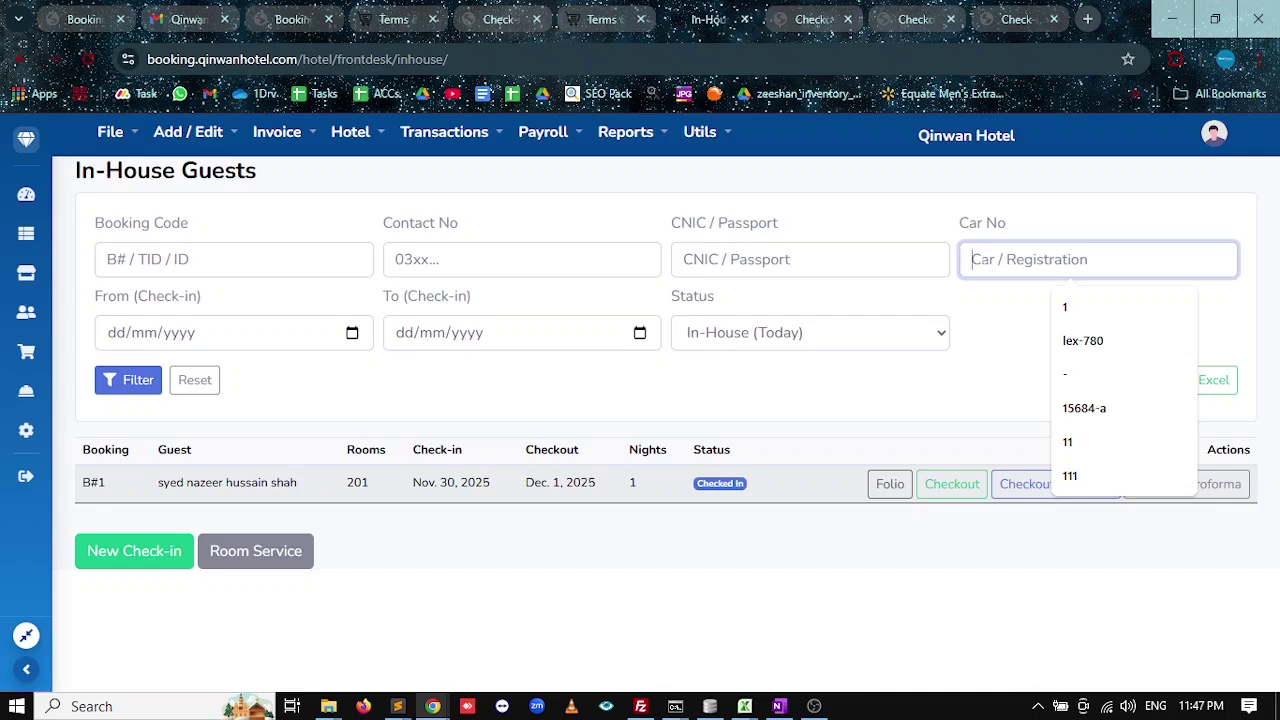
{"action": "type", "text": "le"}
{"action": "left_click", "coordinate": [1080, 306]}
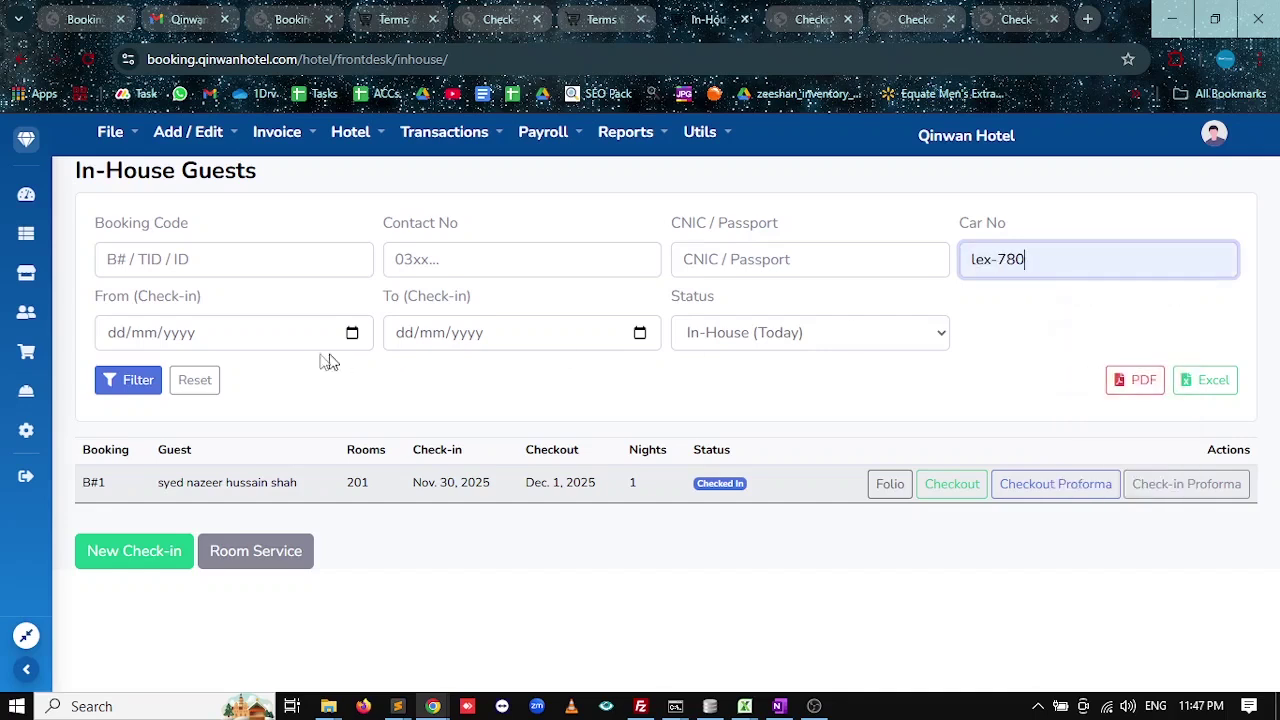
{"action": "left_click", "coordinate": [128, 380]}
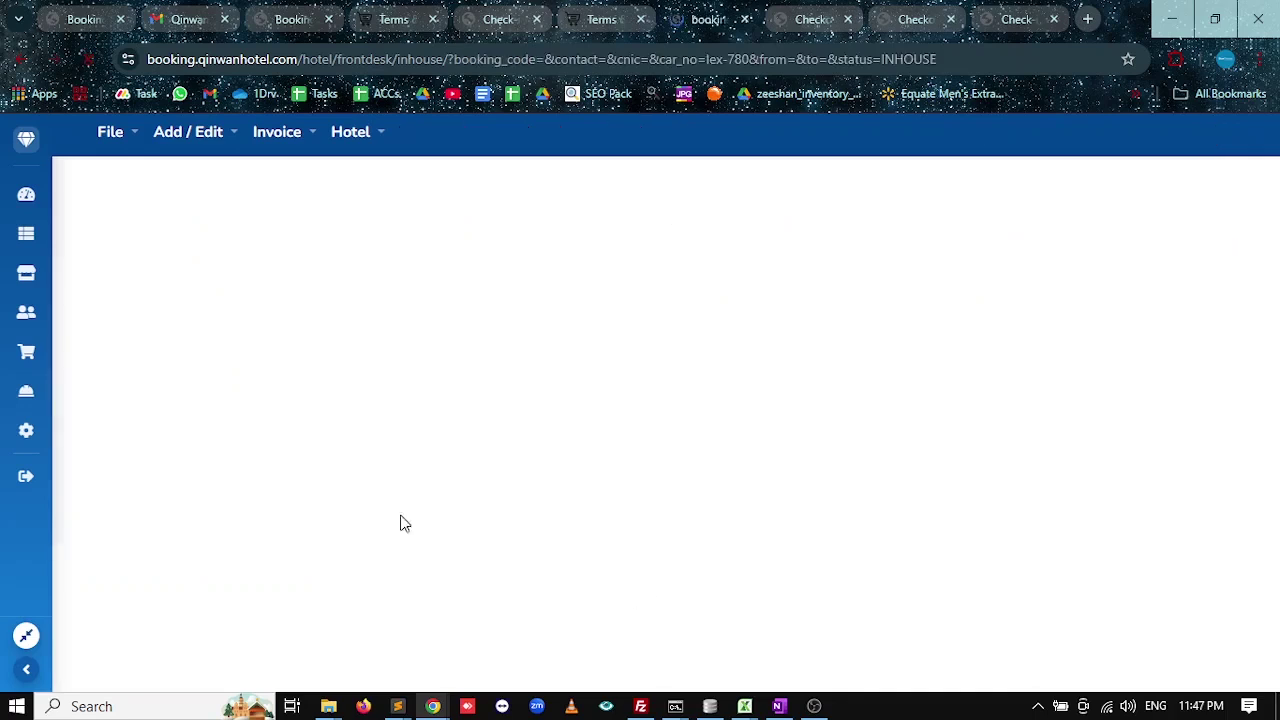
{"action": "left_click_drag", "start_coordinate": [210, 483], "coordinate": [298, 483]}
{"action": "left_click", "coordinate": [1022, 264]}
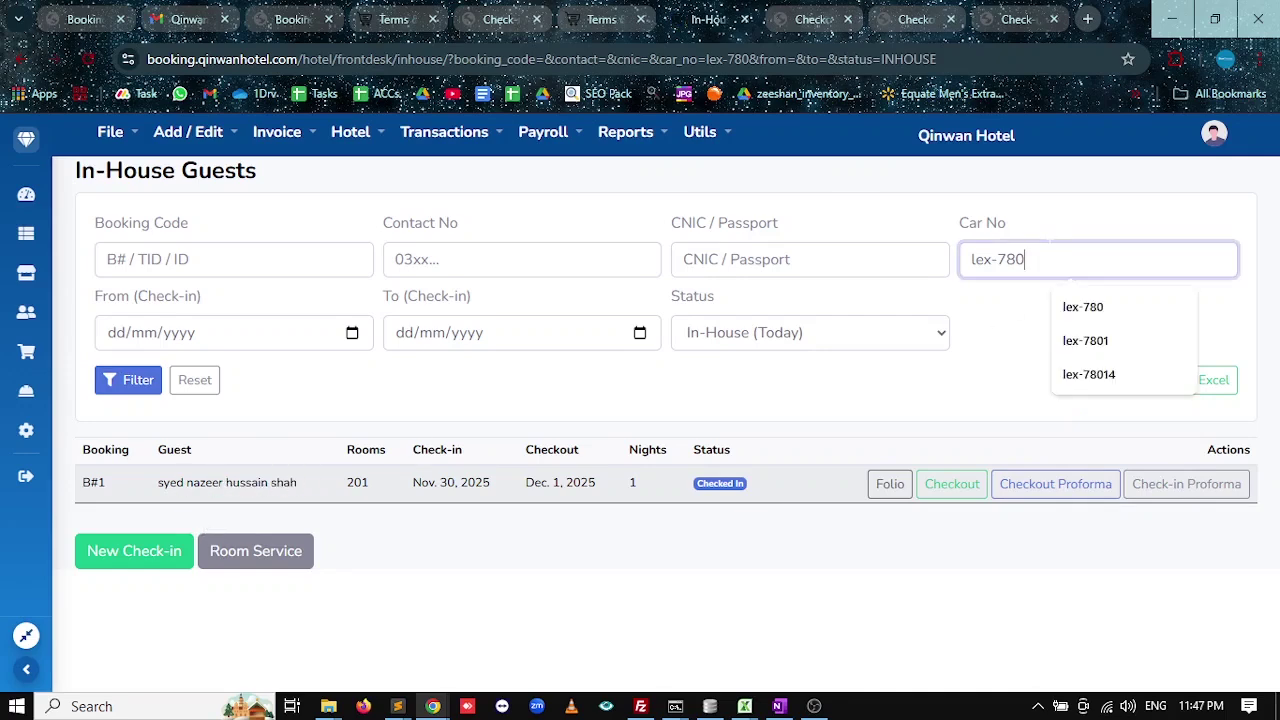
{"action": "type", "text": "1"}
{"action": "left_click", "coordinate": [128, 382]}
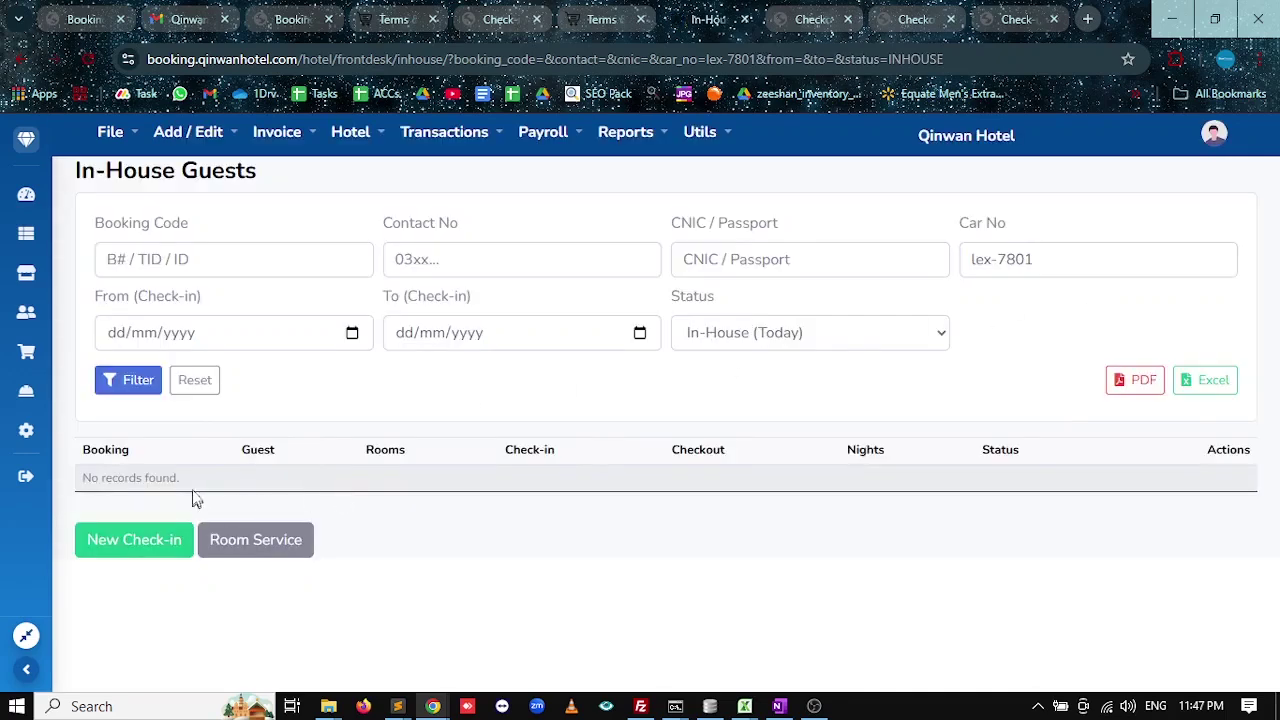
{"action": "left_click", "coordinate": [1032, 259]}
{"action": "key", "text": "BackSpace"}
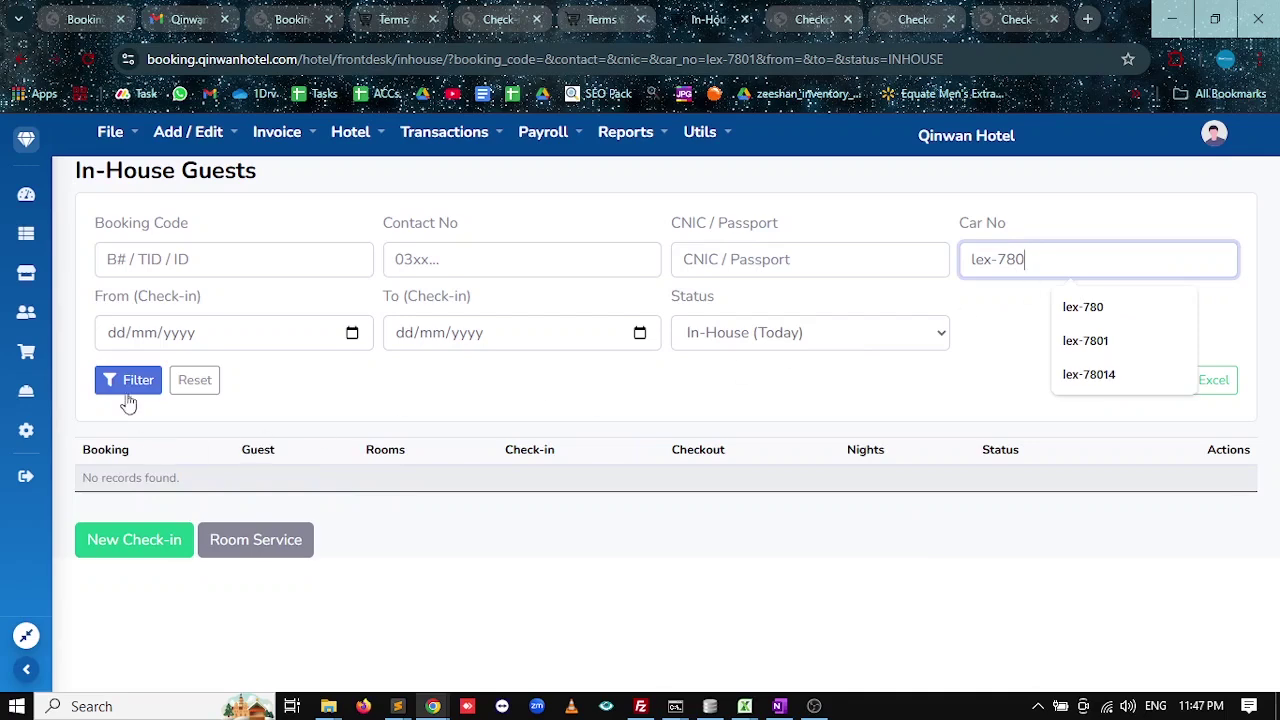
{"action": "left_click", "coordinate": [128, 382]}
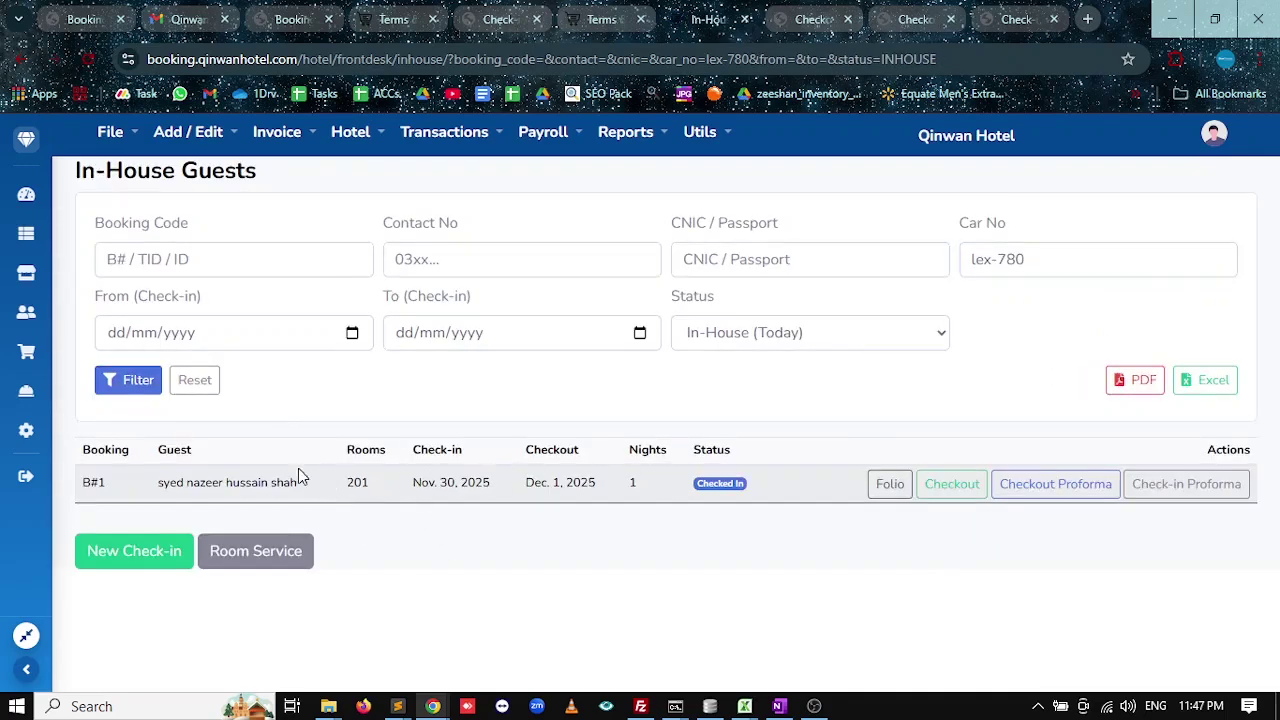
{"action": "double_click", "coordinate": [349, 487]}
{"action": "left_click_drag", "start_coordinate": [300, 489], "coordinate": [157, 487]}
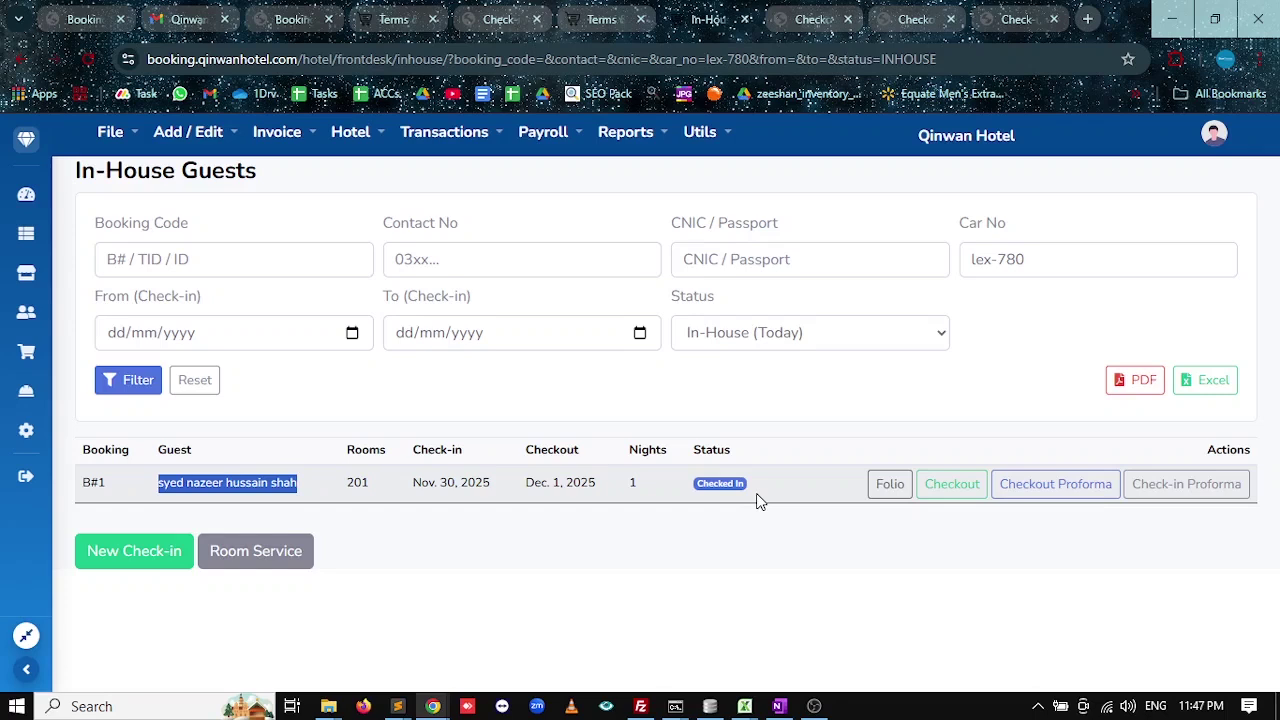
{"action": "triple_click", "coordinate": [1080, 262]}
Clear the car number and step through the CNIC, Contact No and From date filters.
{"action": "key", "text": "BackSpace"}
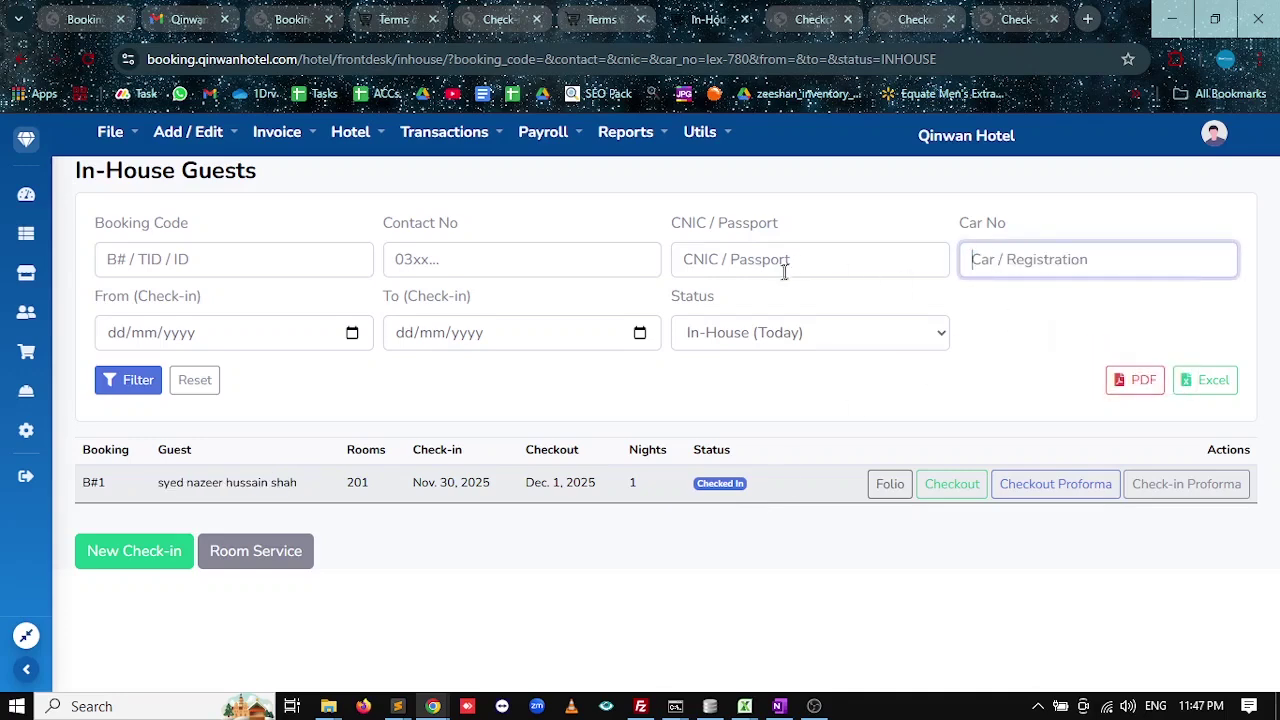
{"action": "left_click", "coordinate": [785, 266]}
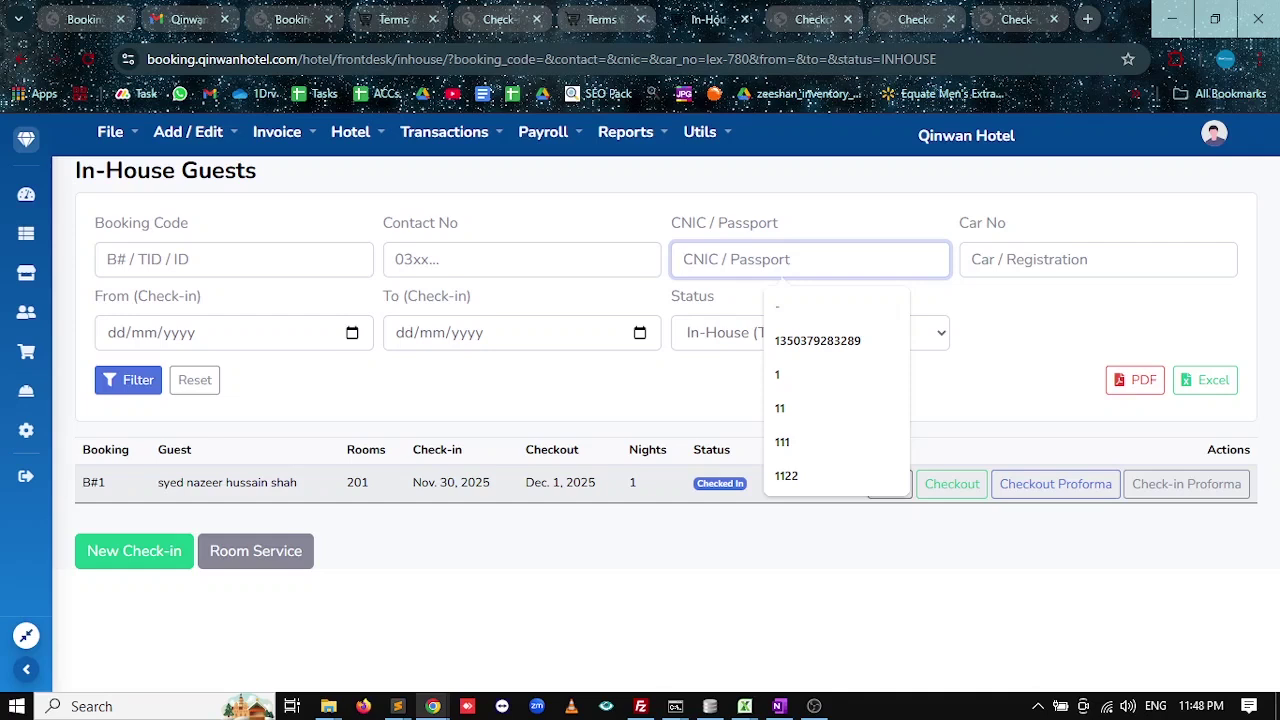
{"action": "key", "text": "shift+Tab"}
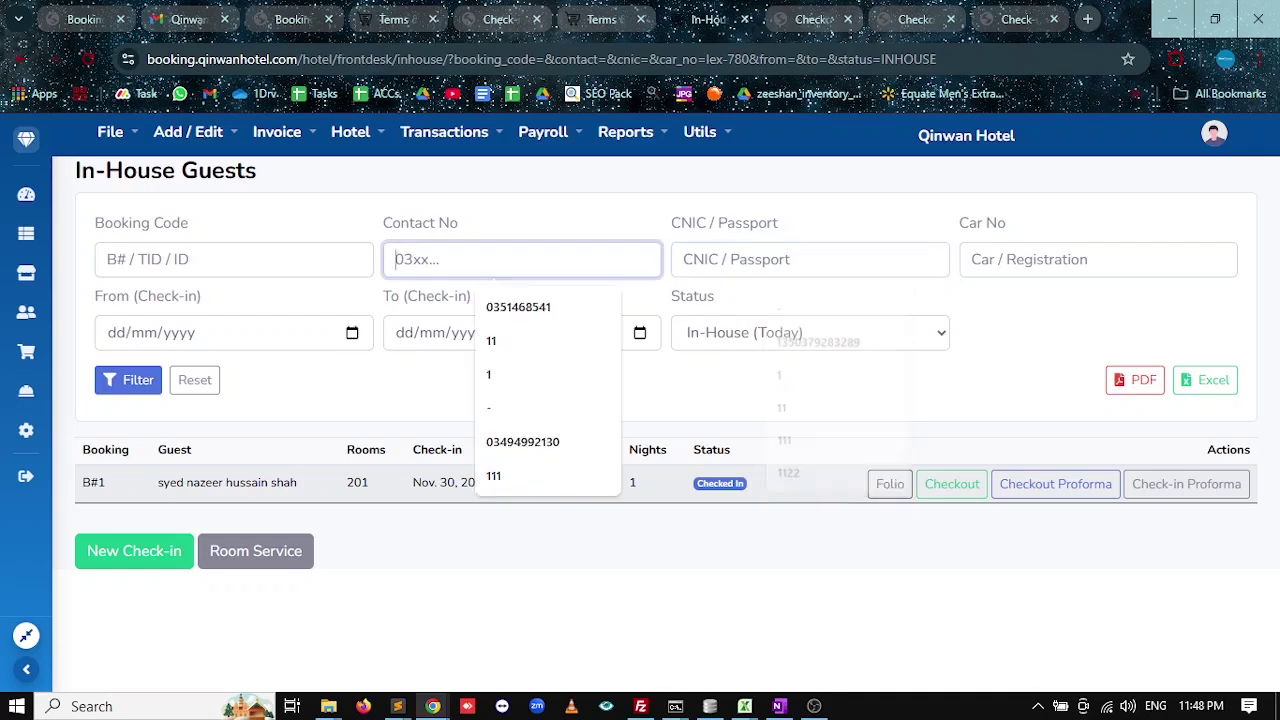
{"action": "left_click", "coordinate": [352, 335]}
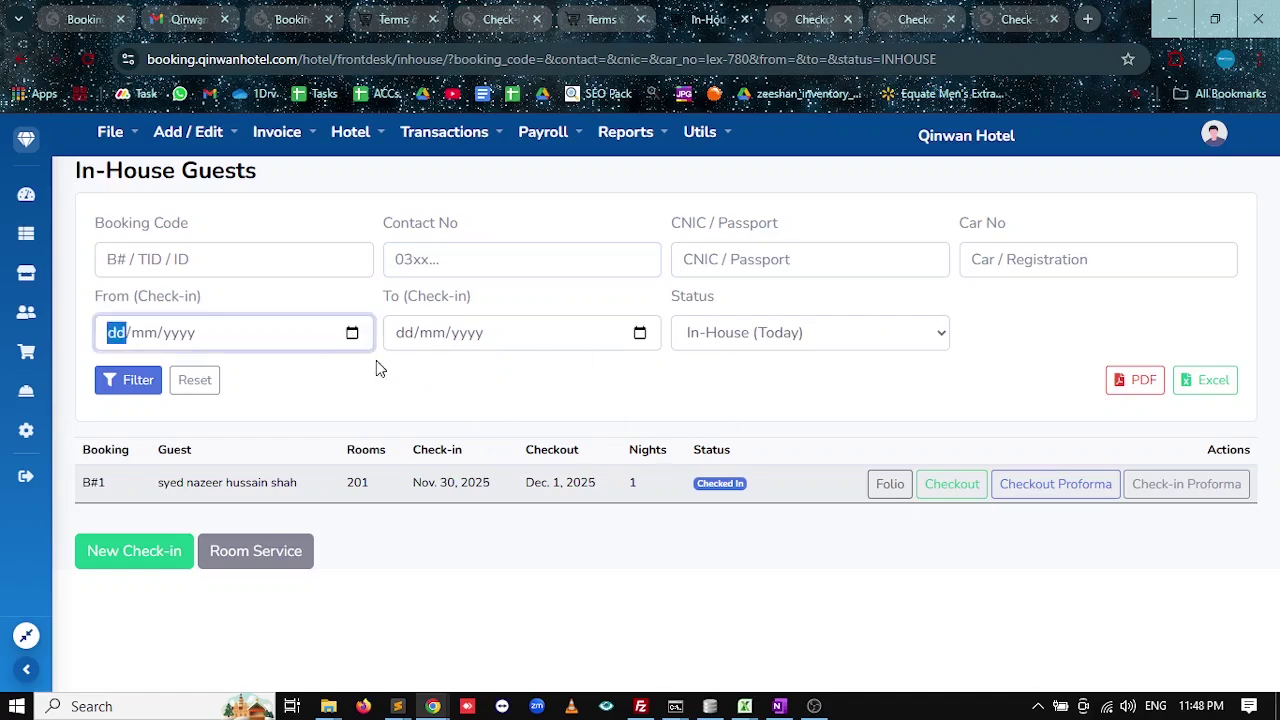
Keep the In-House (Today) status and export the guest list as PDF.
{"action": "left_click", "coordinate": [766, 345]}
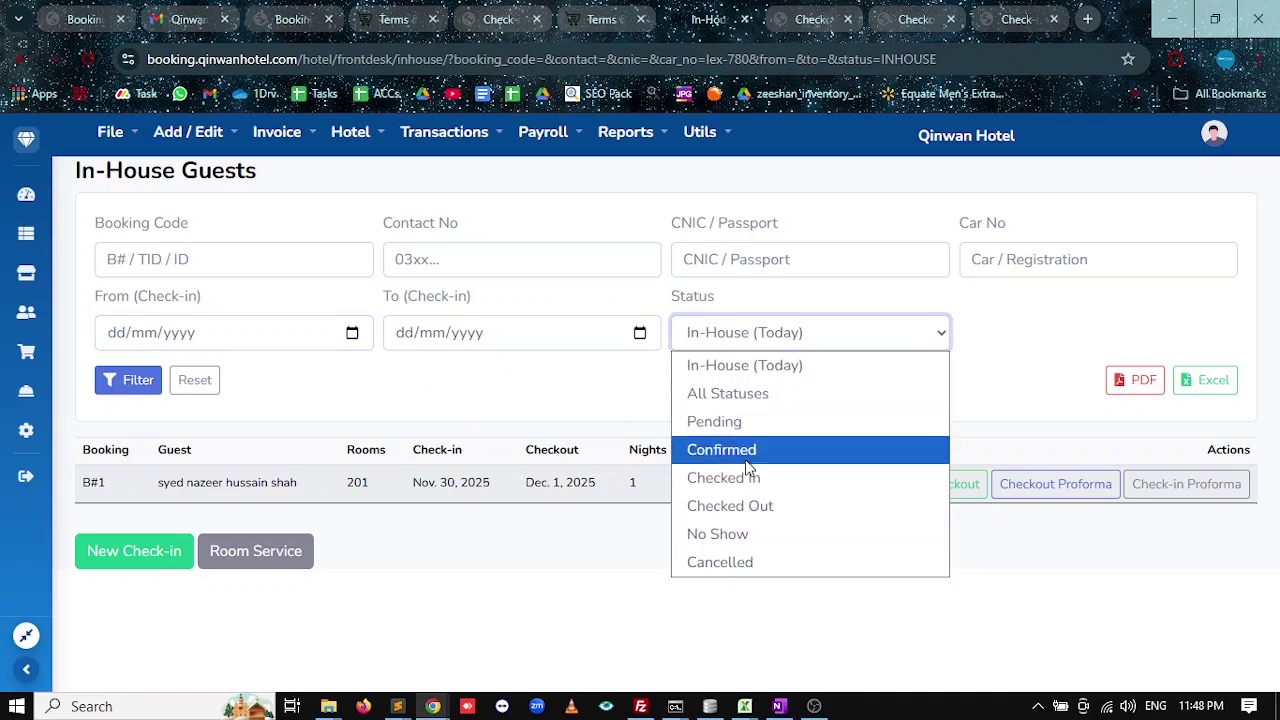
{"action": "left_click", "coordinate": [604, 552]}
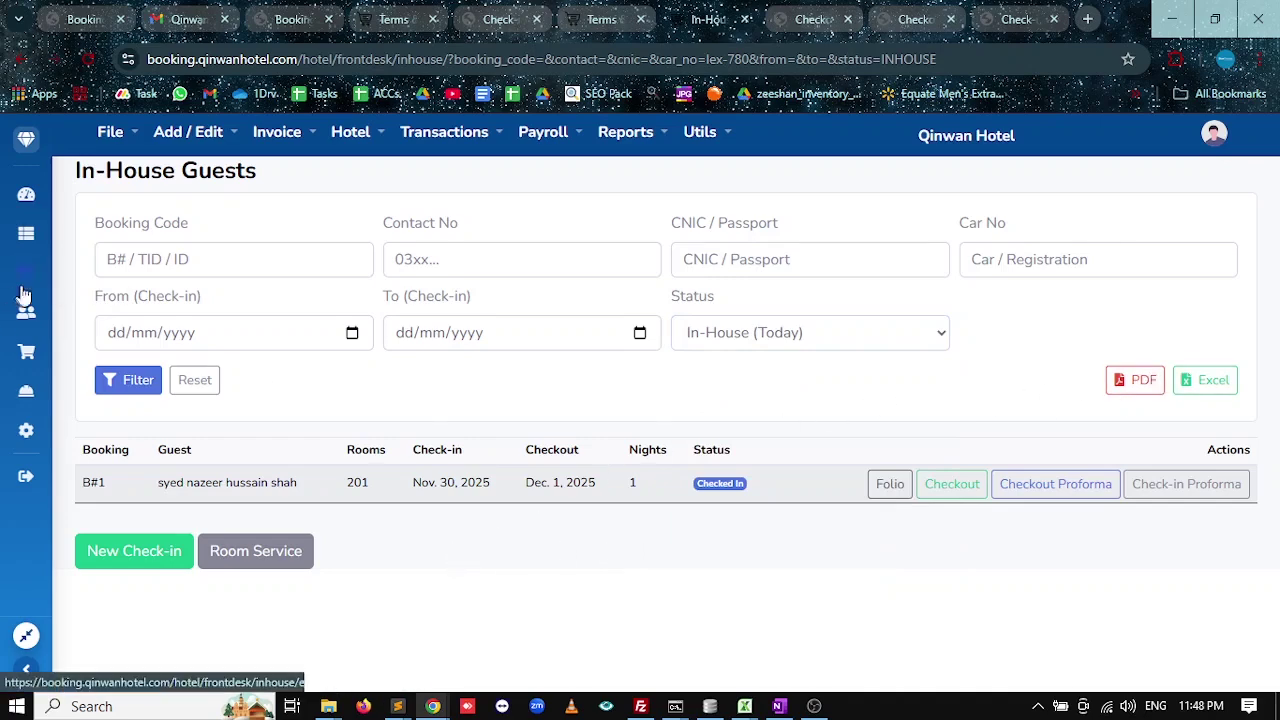
{"action": "left_click", "coordinate": [1142, 378]}
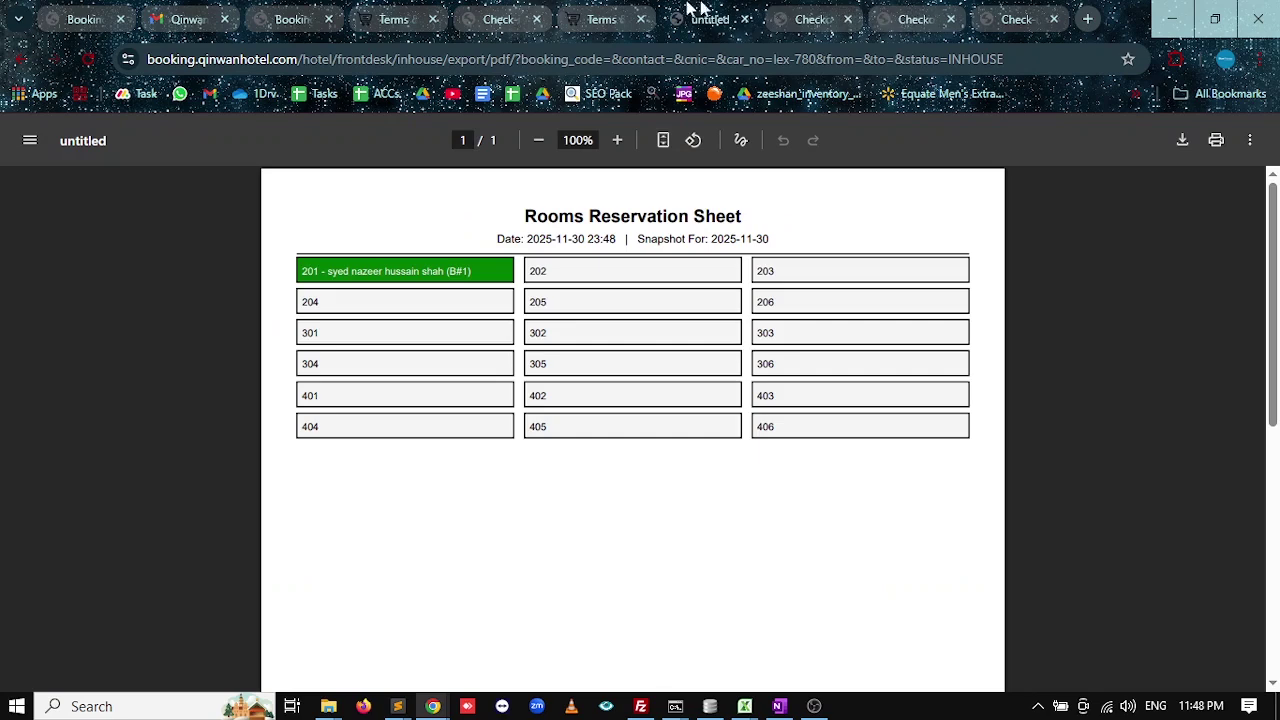
{"action": "left_click", "coordinate": [605, 19]}
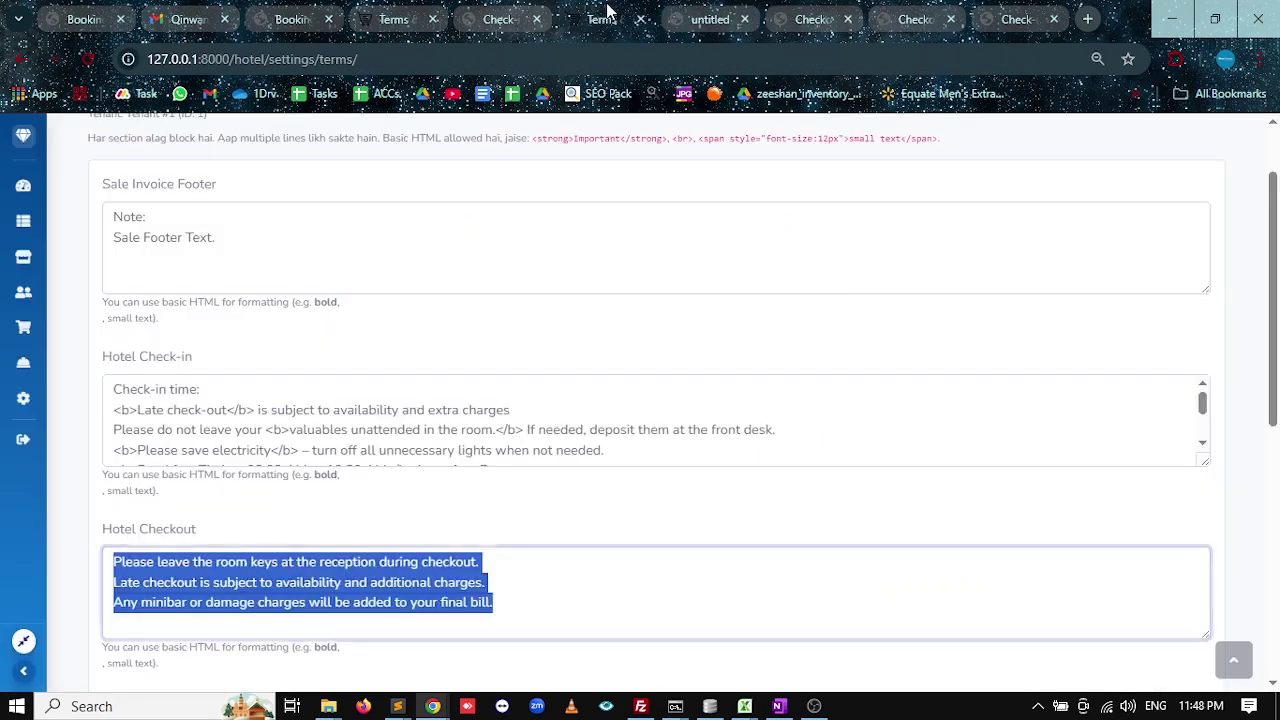
{"action": "left_click", "coordinate": [681, 30]}
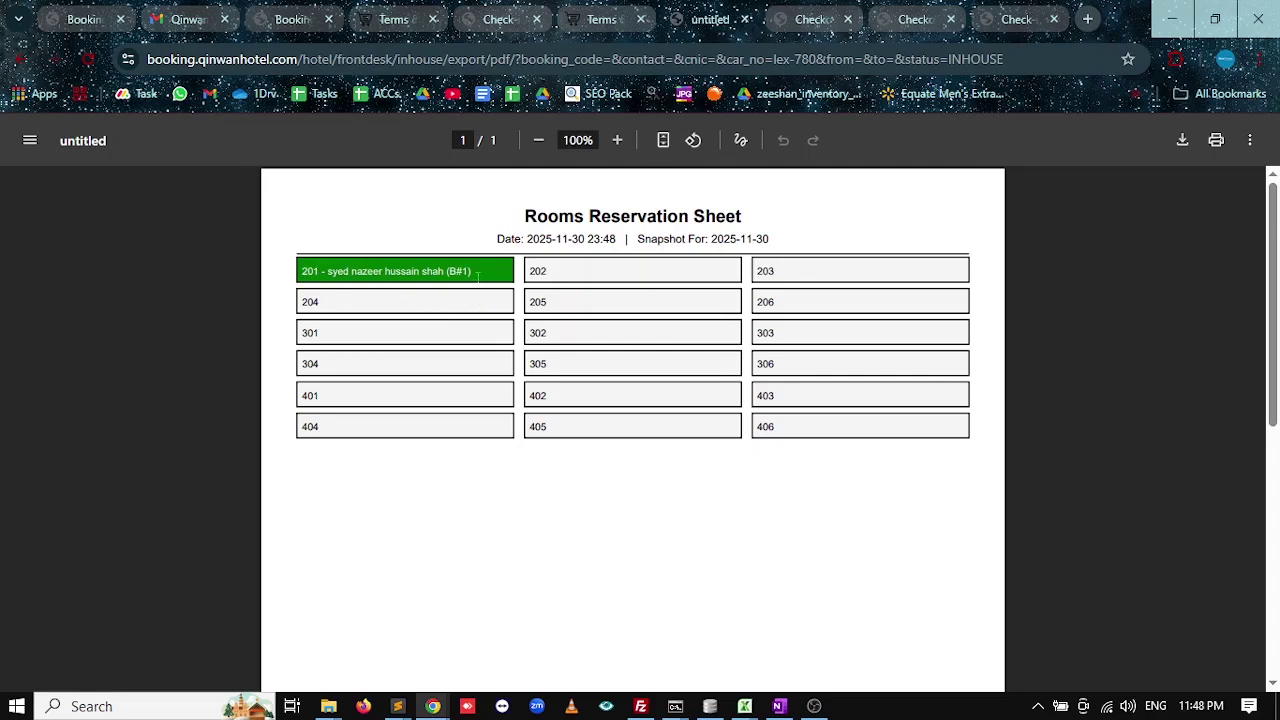
{"action": "left_click_drag", "start_coordinate": [478, 274], "coordinate": [328, 263]}
{"action": "scroll", "coordinate": [426, 370], "scroll_direction": "down", "scroll_amount": 5}
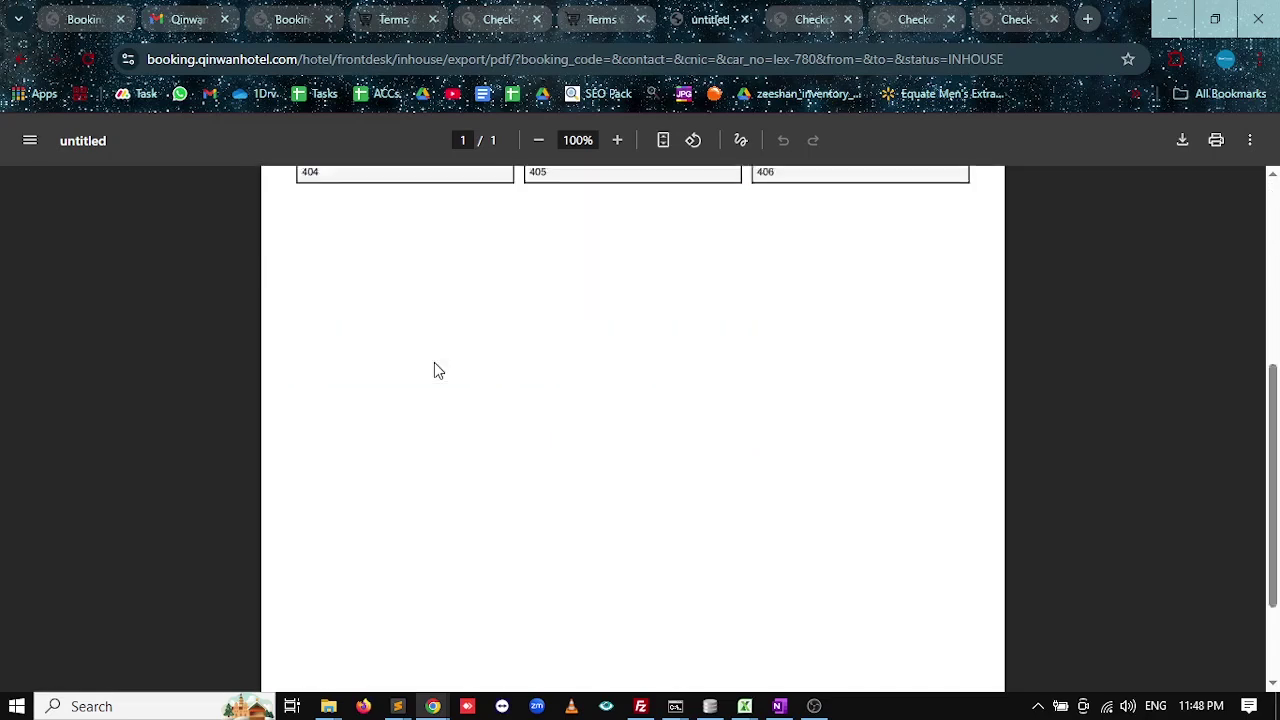
{"action": "left_click_drag", "start_coordinate": [325, 592], "coordinate": [434, 594]}
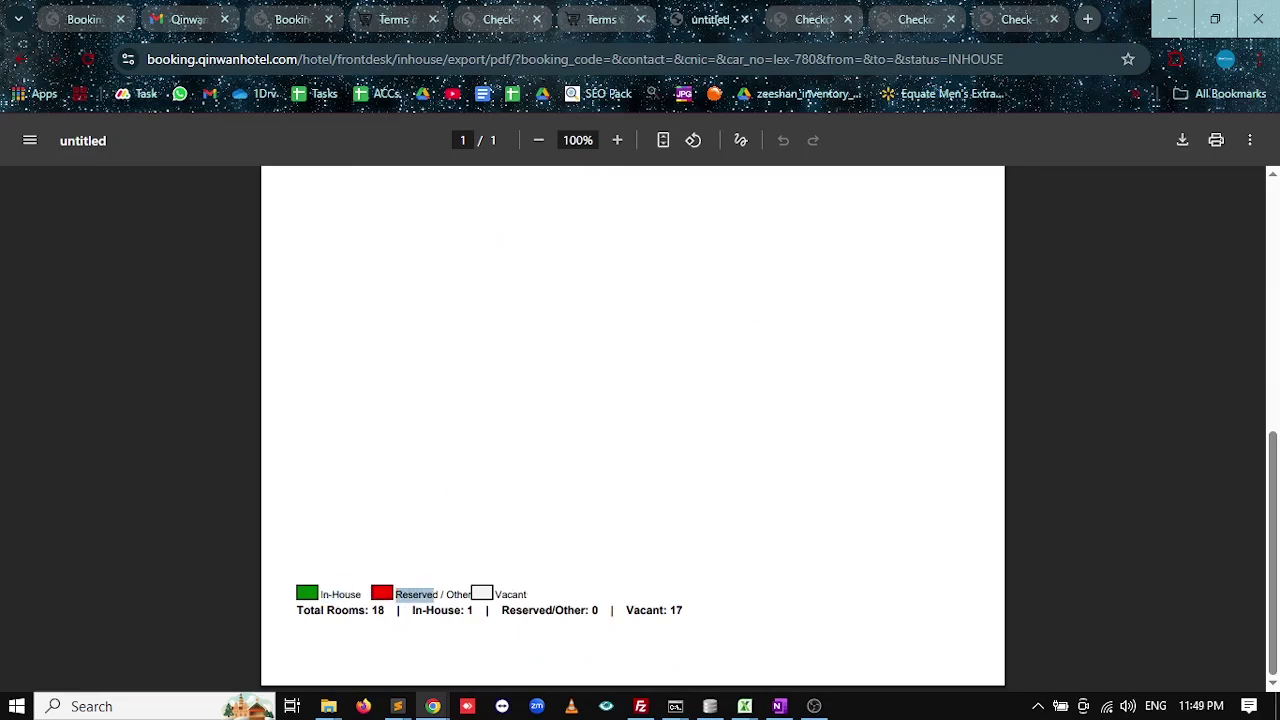
{"action": "left_click_drag", "start_coordinate": [527, 594], "coordinate": [510, 592]}
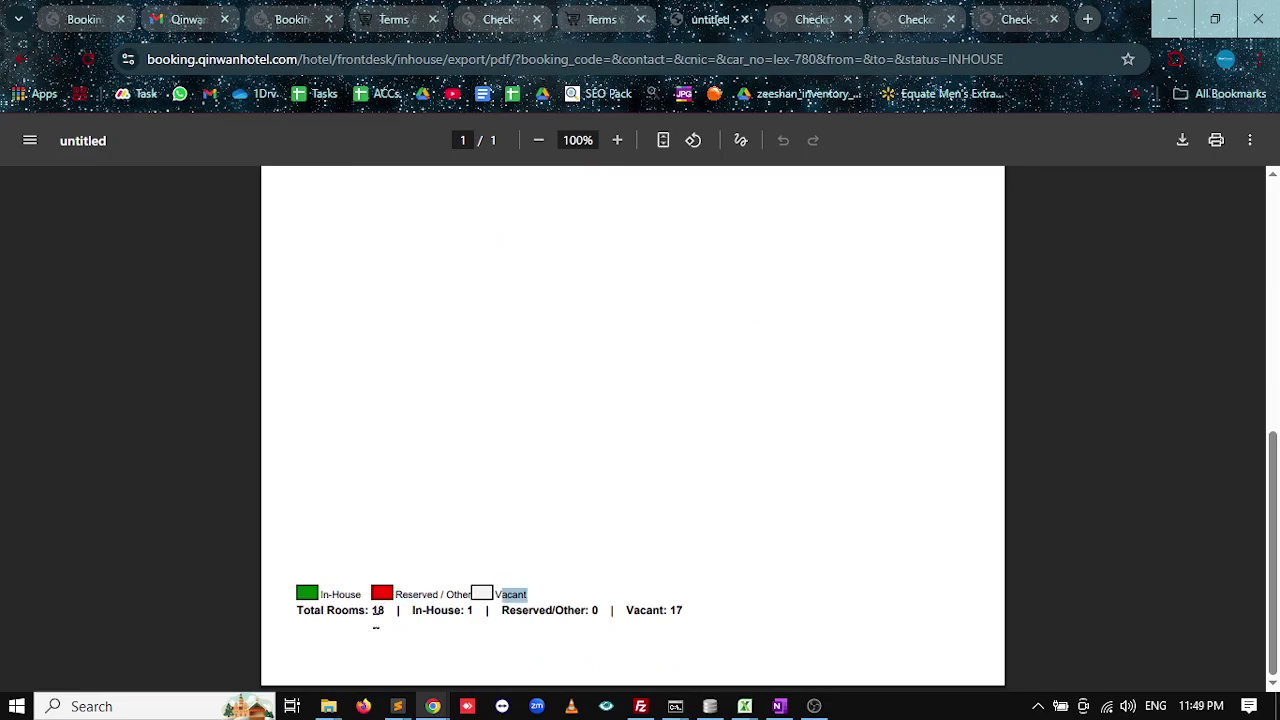
{"action": "left_click_drag", "start_coordinate": [385, 612], "coordinate": [342, 612]}
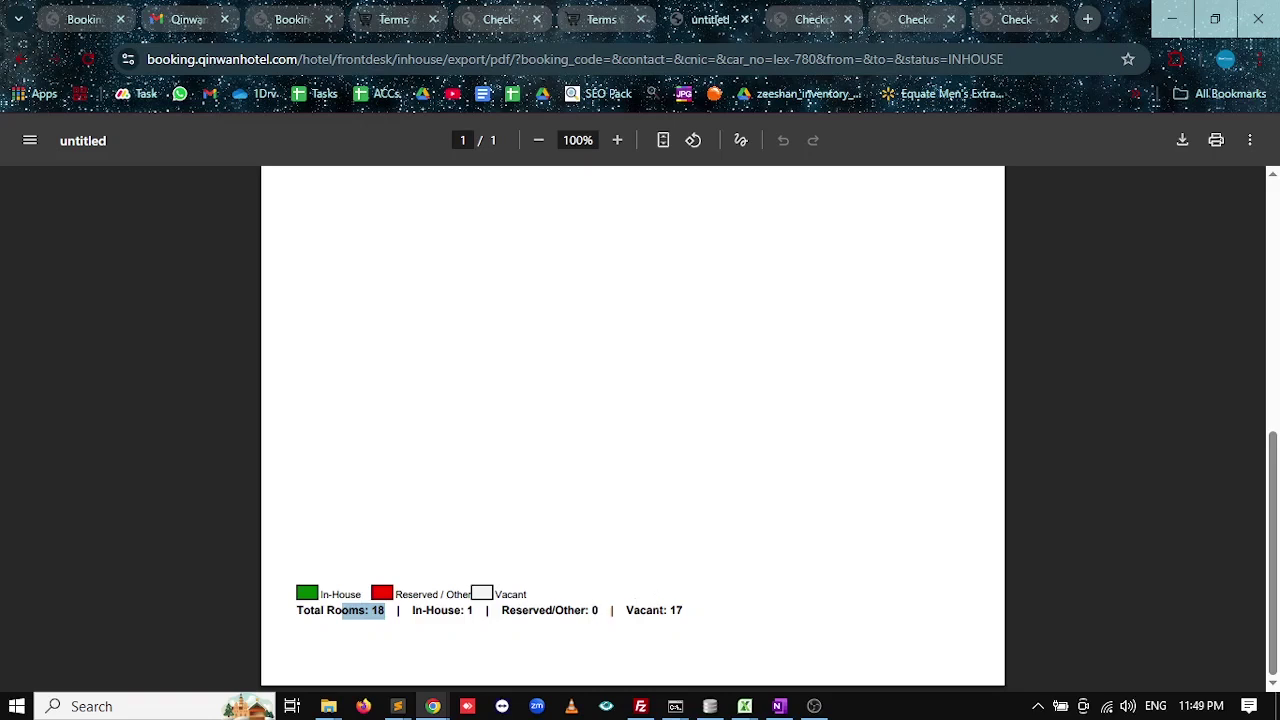
{"action": "scroll", "coordinate": [400, 580], "scroll_direction": "up", "scroll_amount": 5}
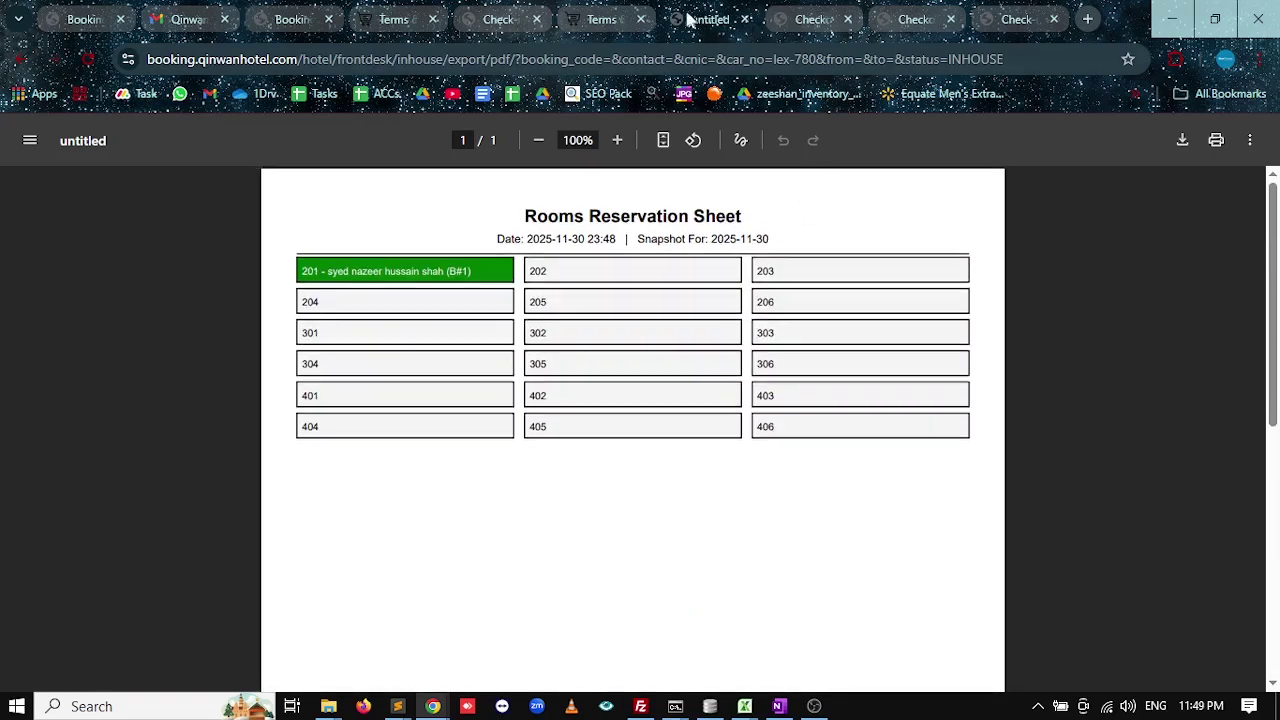
{"action": "left_click", "coordinate": [18, 60]}
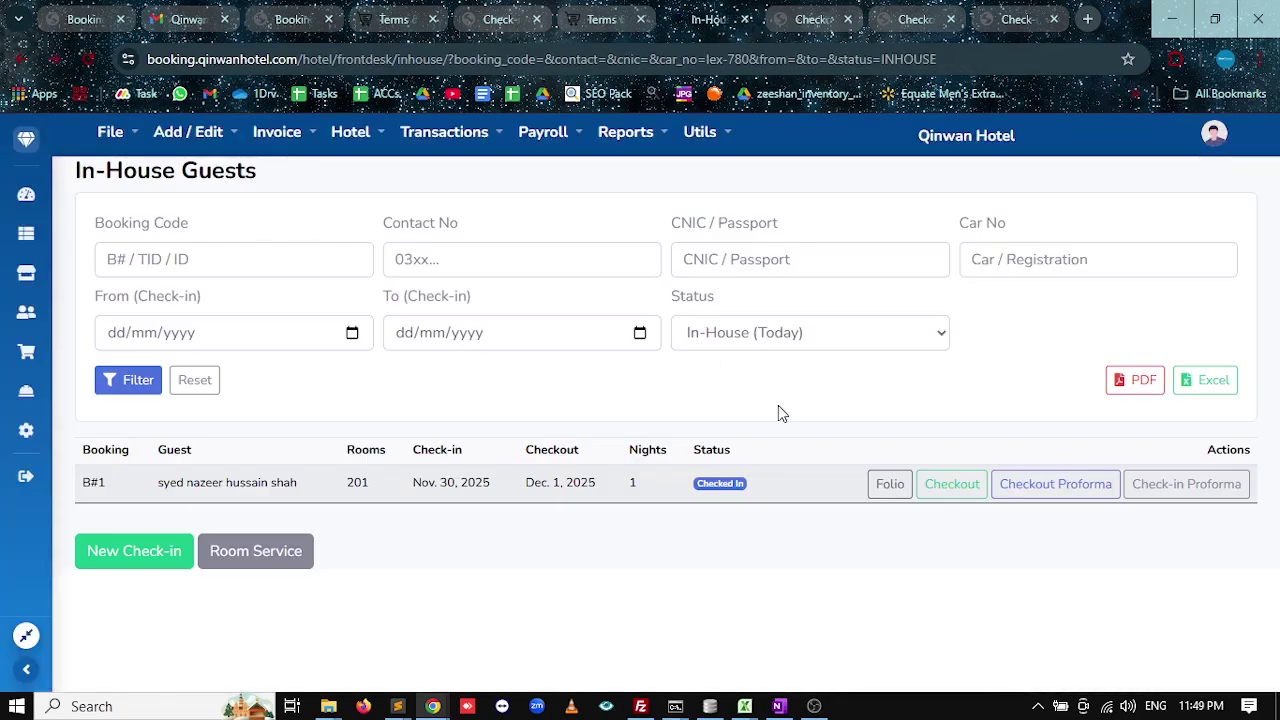
Export the in-house list to Downloads as inhouse_rooming_list.csv.
{"action": "left_click", "coordinate": [1210, 382]}
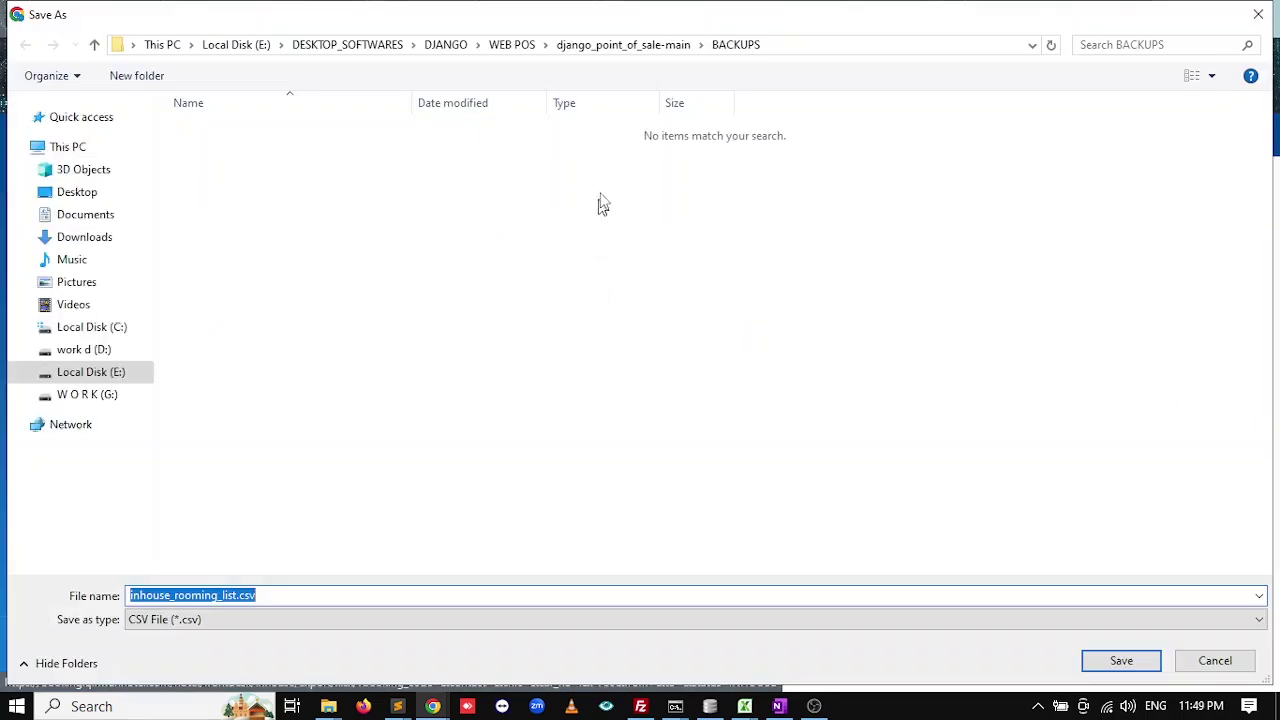
{"action": "left_click", "coordinate": [84, 239]}
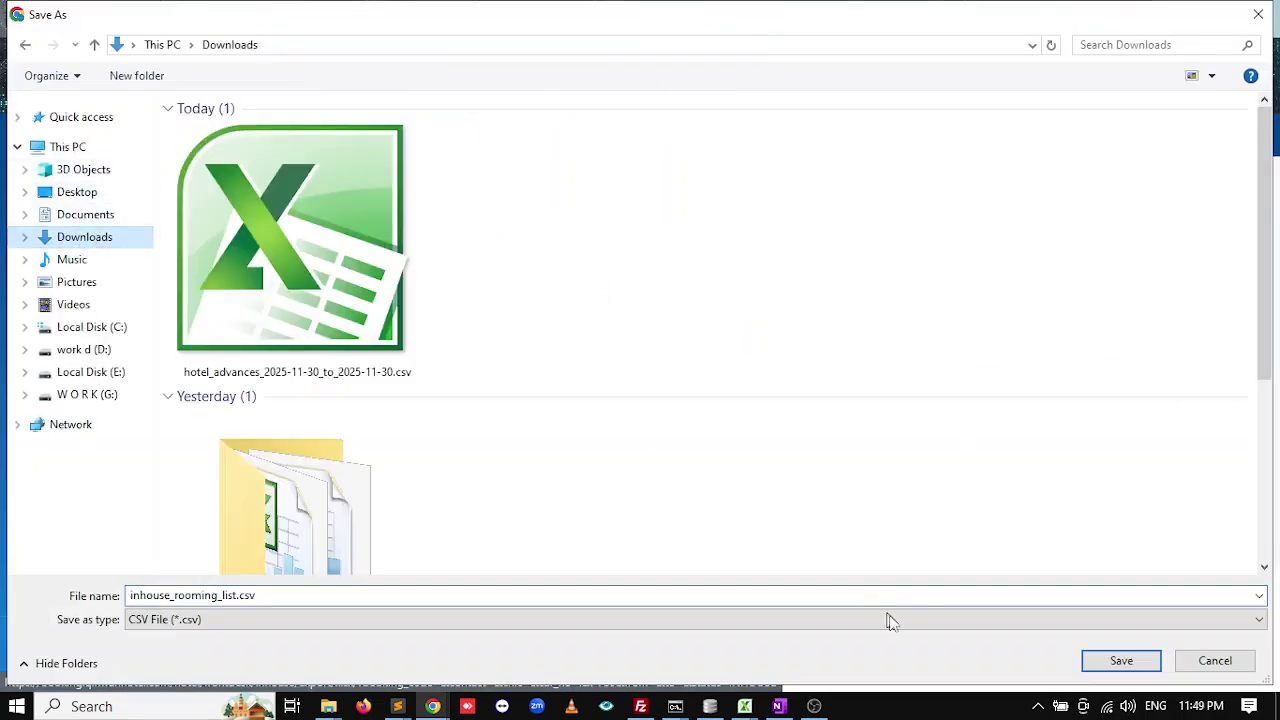
{"action": "left_click", "coordinate": [1120, 661]}
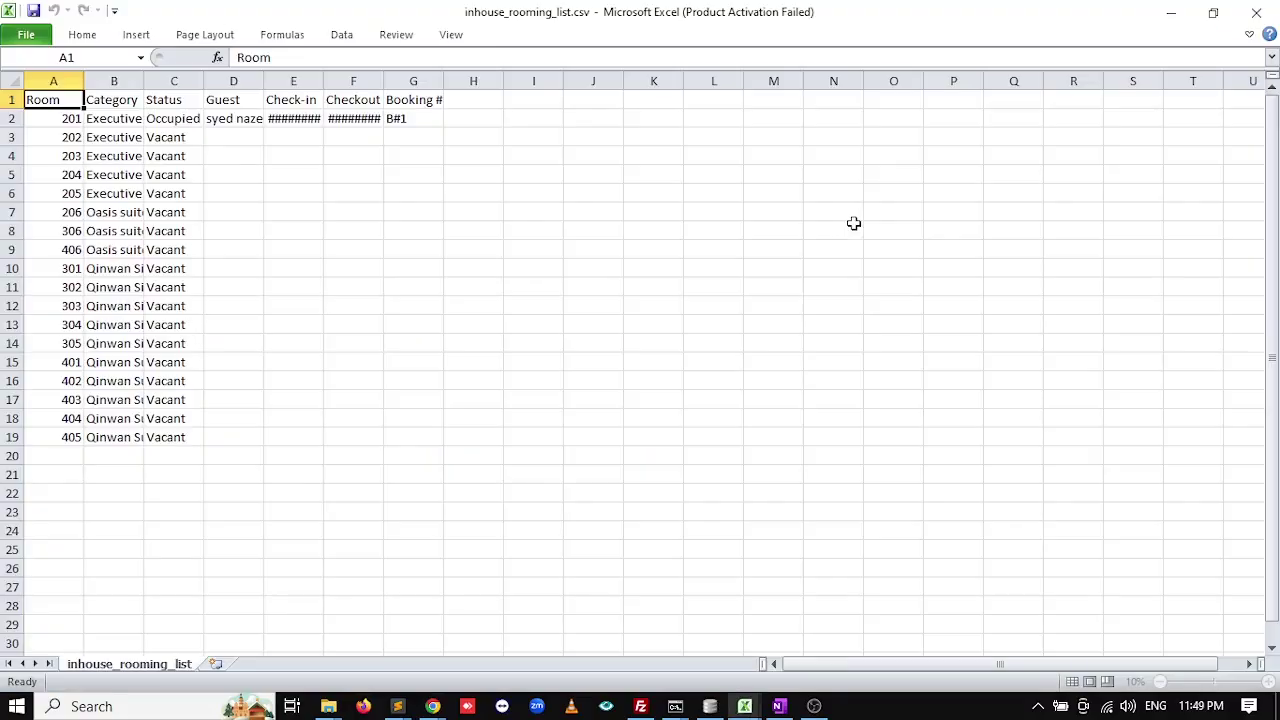
Close the CSV in Excel, dismiss the Office activation notice, and bring OneNote forward.
{"action": "left_click", "coordinate": [1256, 12]}
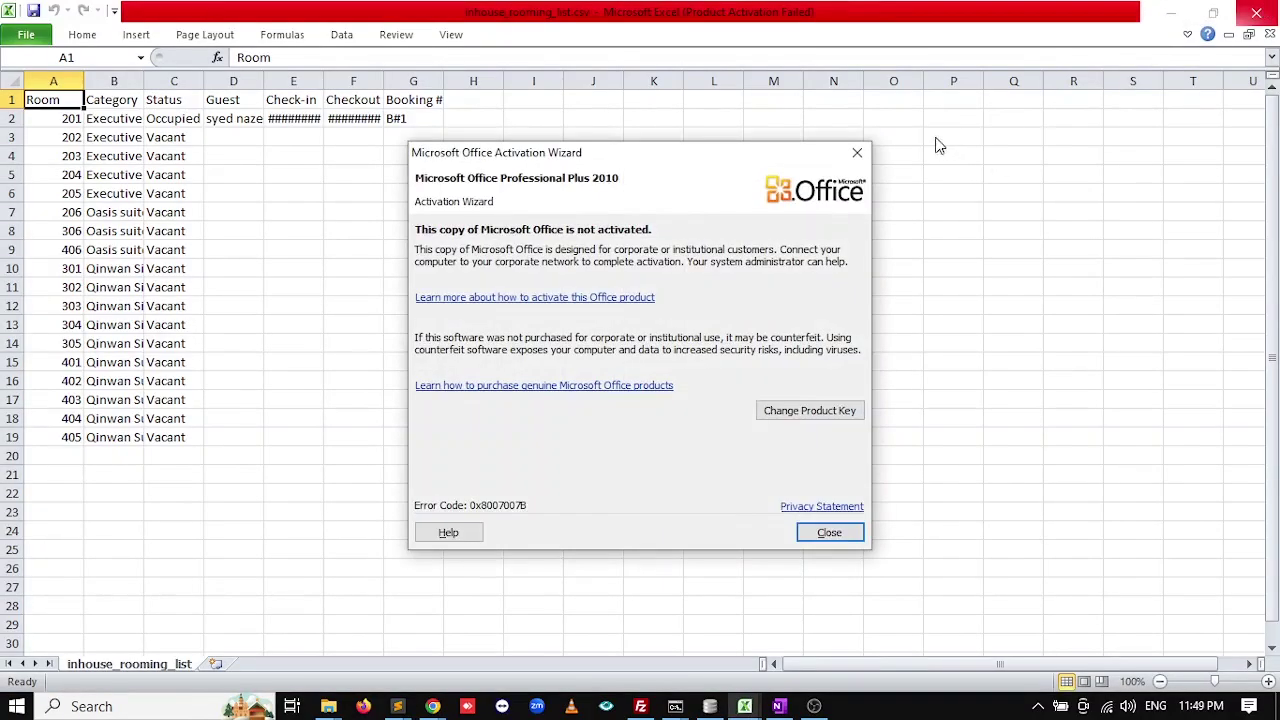
{"action": "left_click", "coordinate": [848, 152]}
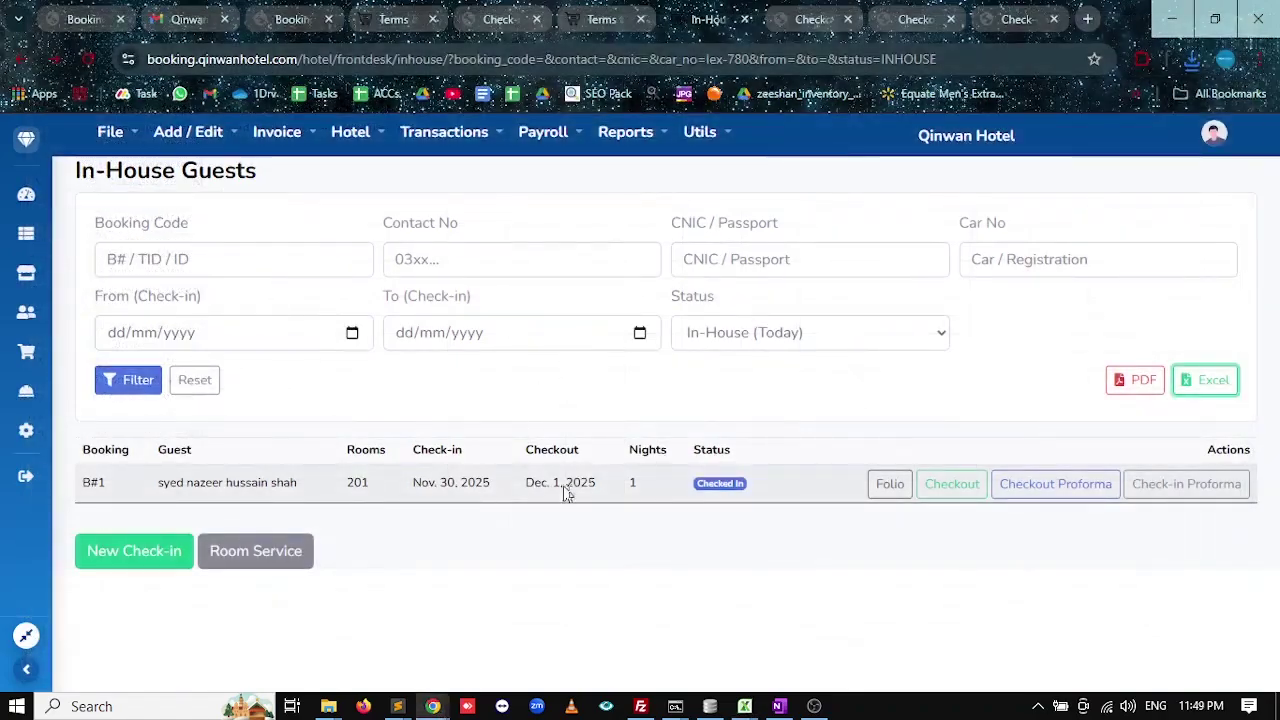
{"action": "left_click", "coordinate": [779, 706]}
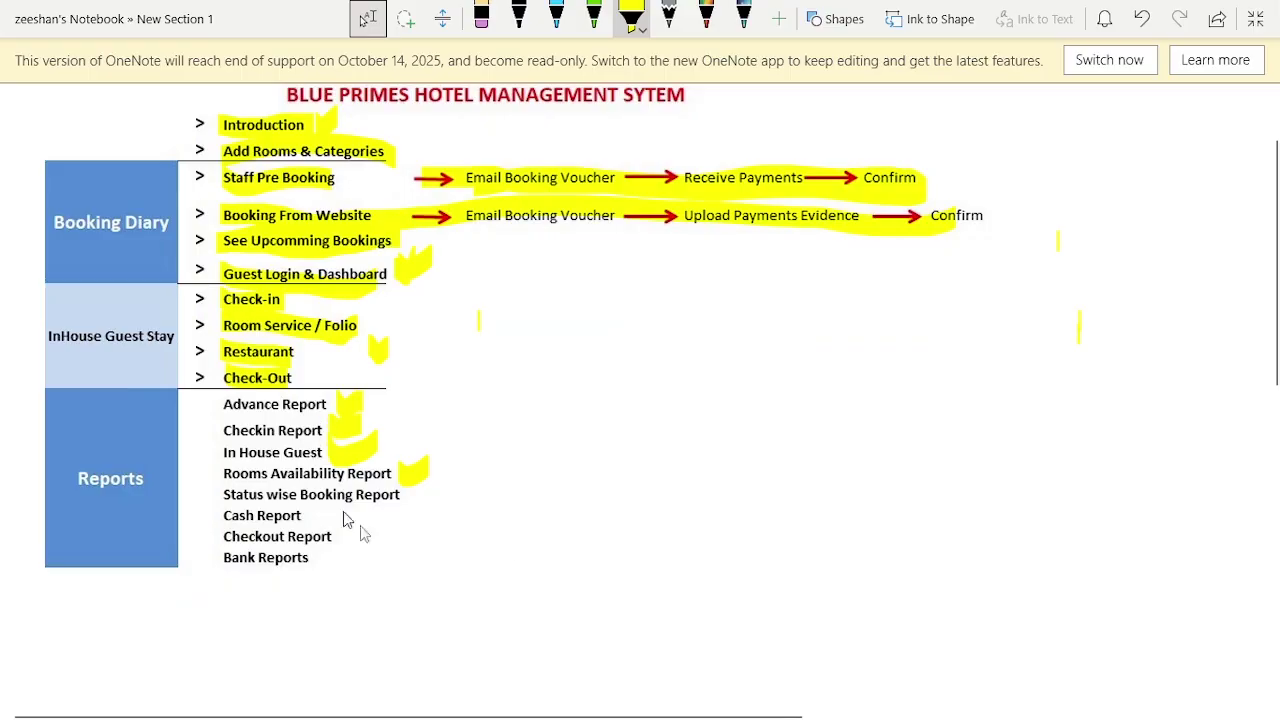
Tick Status wise Booking Report and Cash Report in OneNote, then return to the hotel Dashboard.
{"action": "mouse_move", "coordinate": [408, 484]}
{"action": "left_mouse_down"}
{"action": "mouse_move", "coordinate": [417, 497]}
{"action": "mouse_move", "coordinate": [448, 494]}
{"action": "left_mouse_up"}
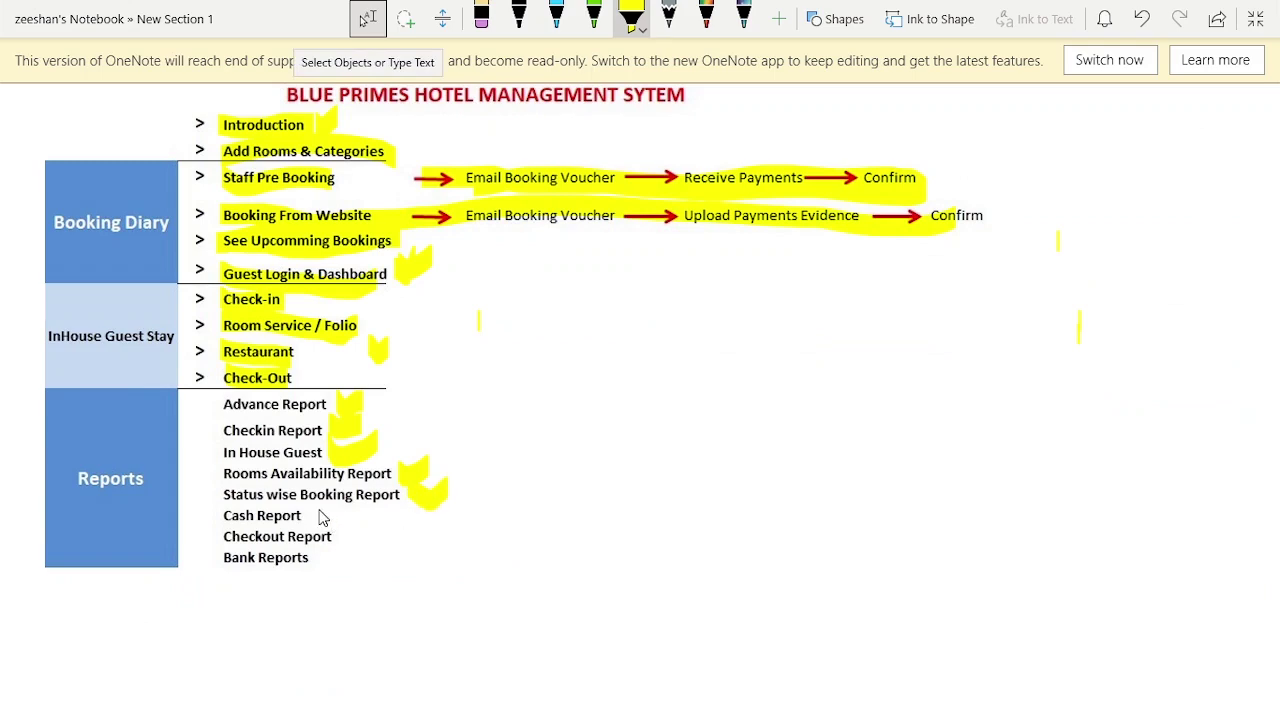
{"action": "mouse_move", "coordinate": [322, 516]}
{"action": "left_mouse_down"}
{"action": "mouse_move", "coordinate": [336, 527]}
{"action": "mouse_move", "coordinate": [352, 510]}
{"action": "left_mouse_up"}
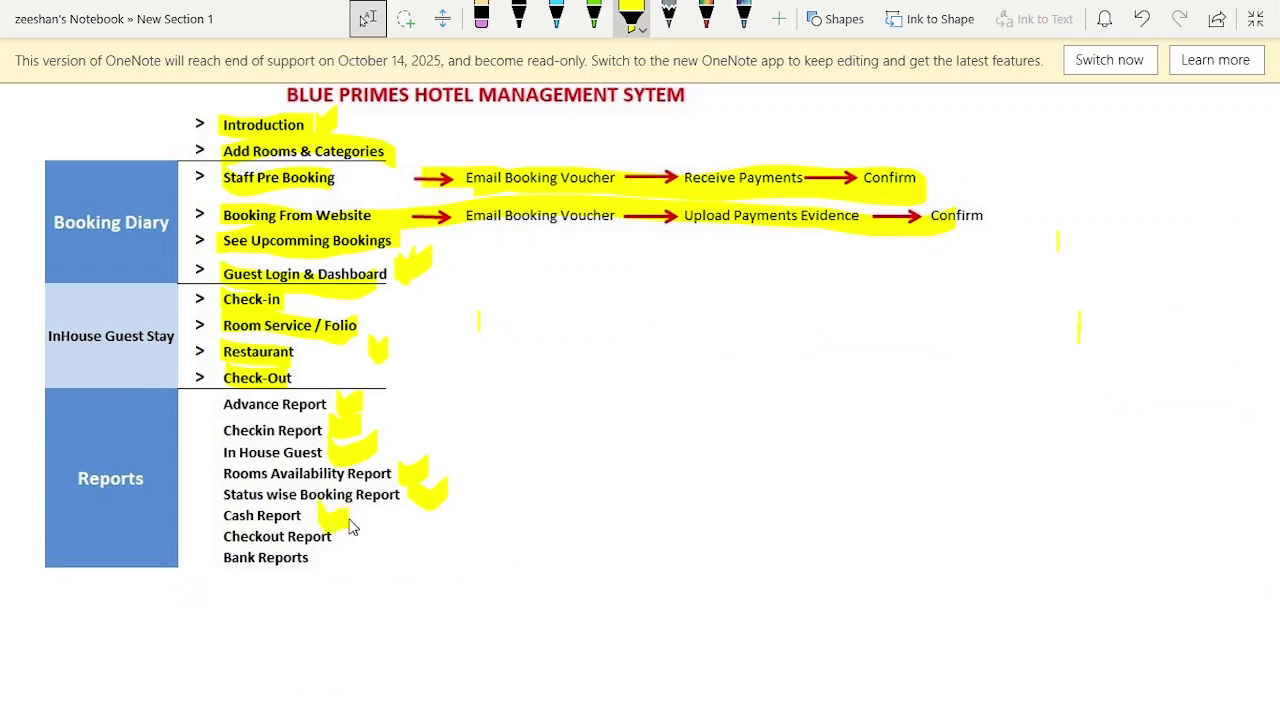
{"action": "key", "text": "alt+Tab"}
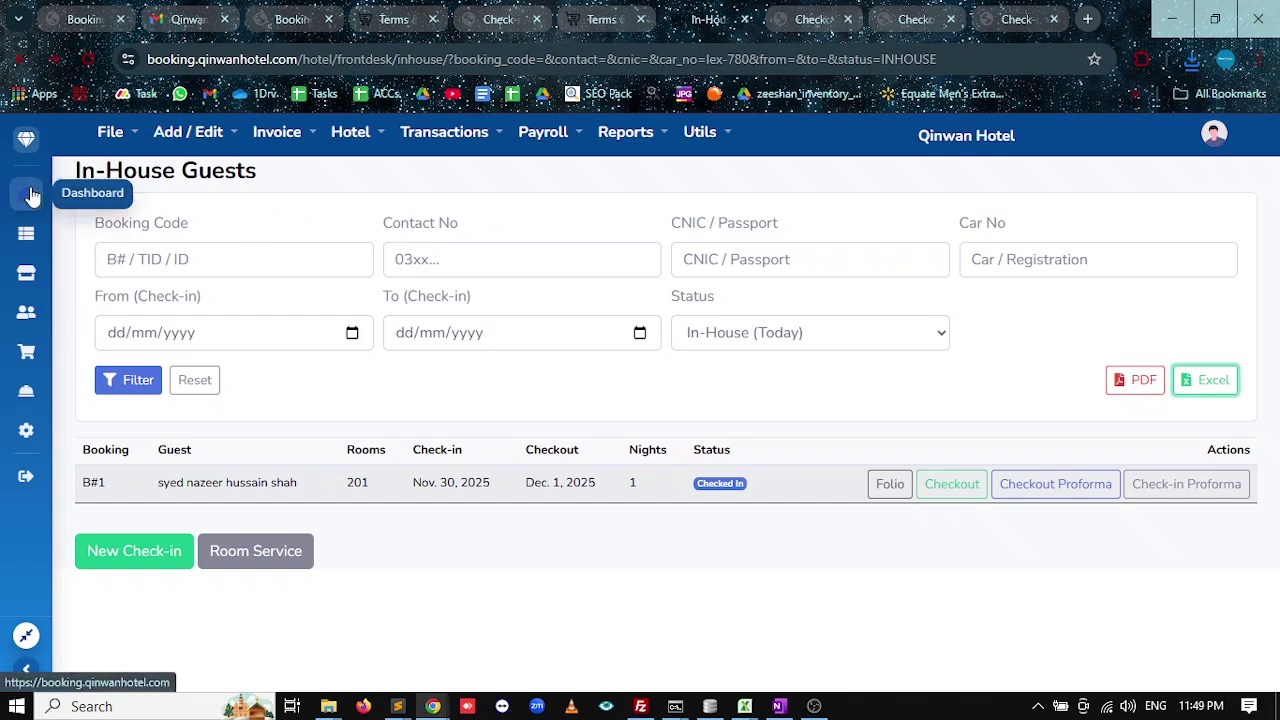
{"action": "left_click", "coordinate": [26, 192]}
Open the Cash Report under Reports > Business Summaries.
{"action": "left_click", "coordinate": [702, 133]}
{"action": "left_click", "coordinate": [652, 141]}
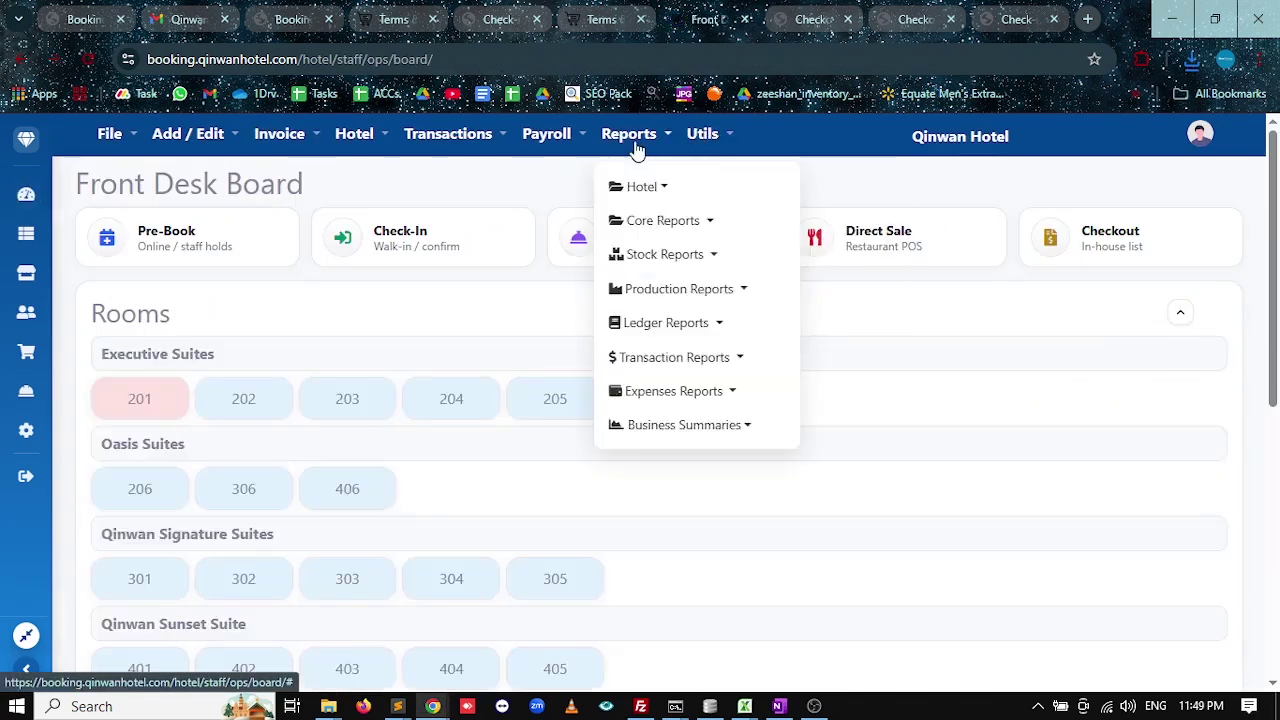
{"action": "left_click", "coordinate": [680, 428]}
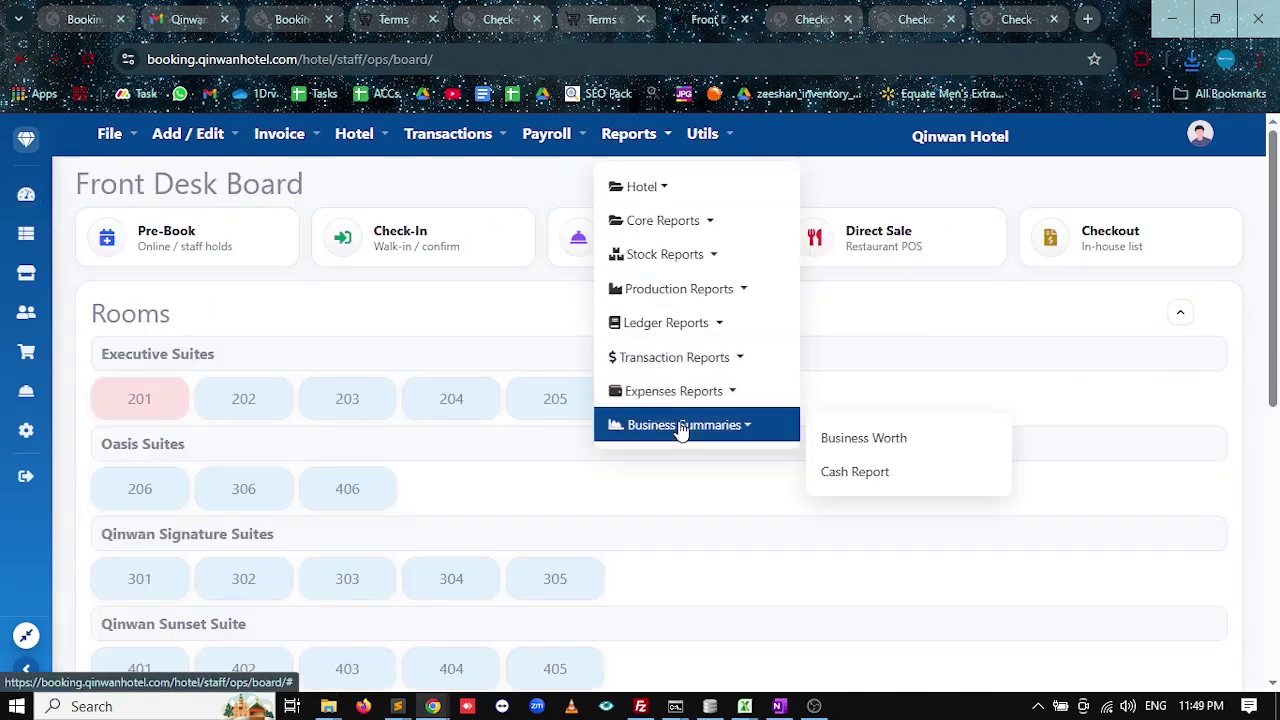
{"action": "left_click", "coordinate": [838, 480]}
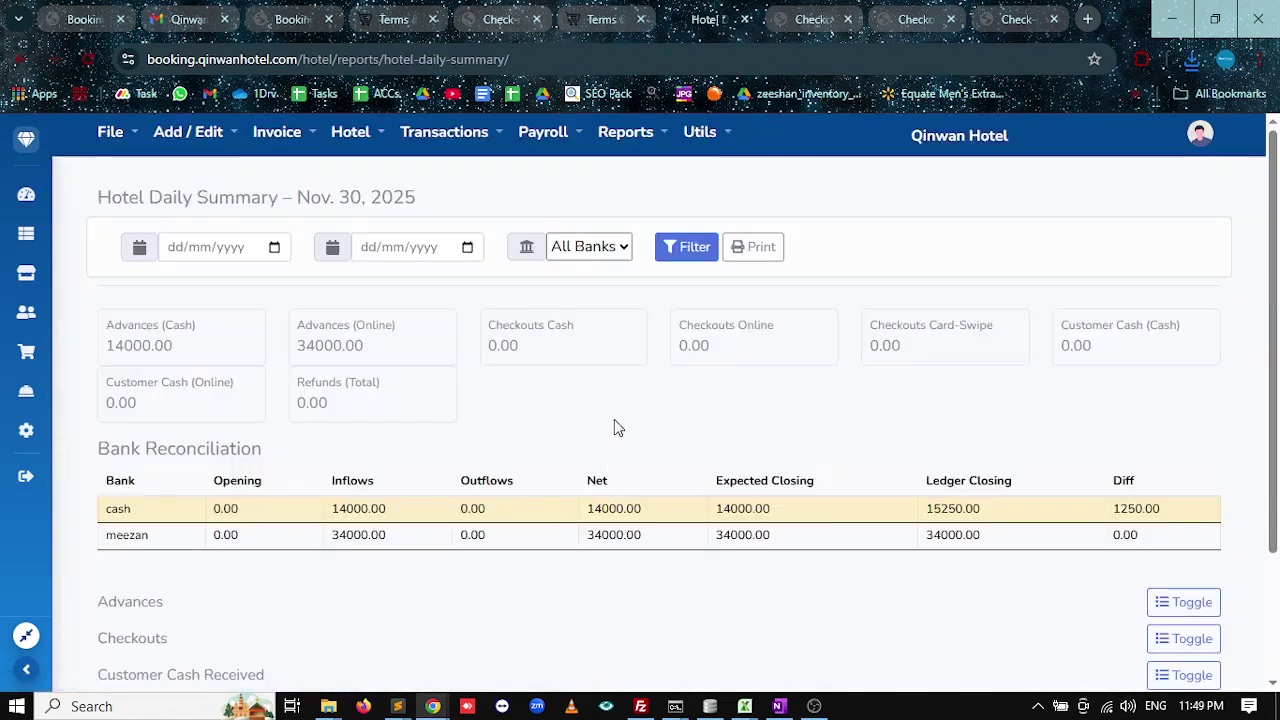
Review the cash advances, online advances and cash checkouts totals.
{"action": "left_click_drag", "start_coordinate": [178, 346], "coordinate": [107, 346]}
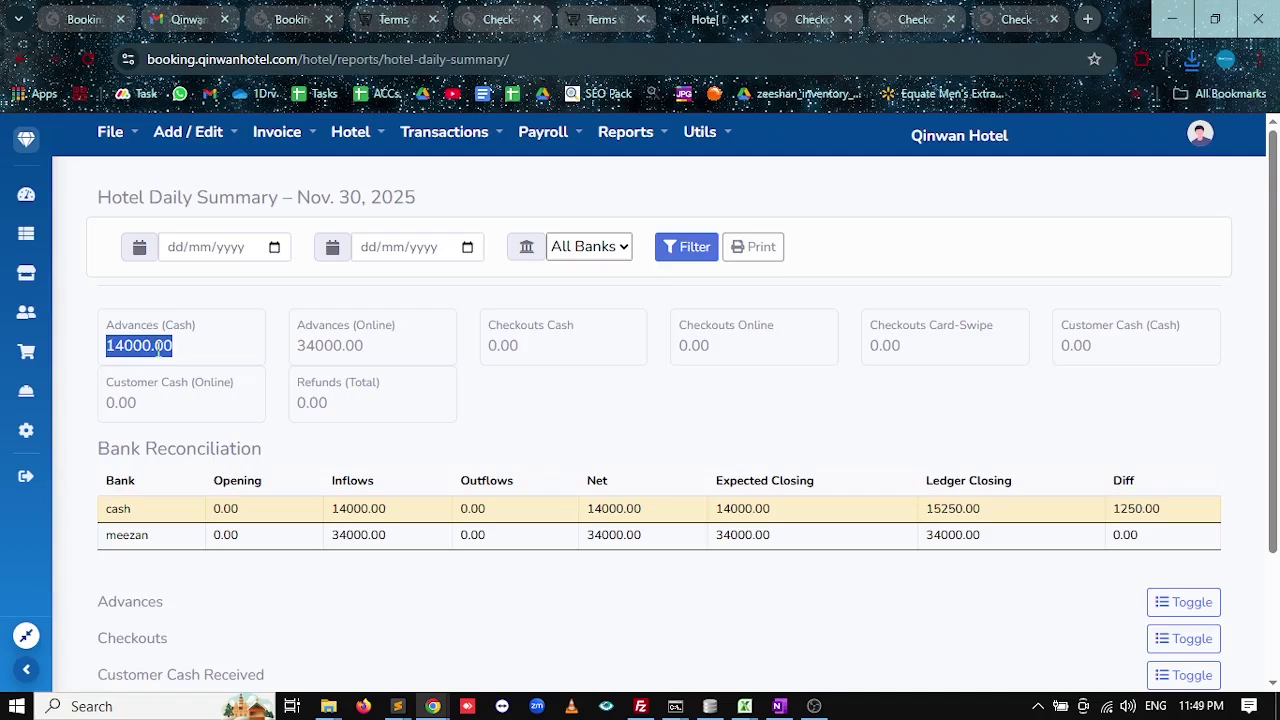
{"action": "left_click_drag", "start_coordinate": [366, 346], "coordinate": [315, 346]}
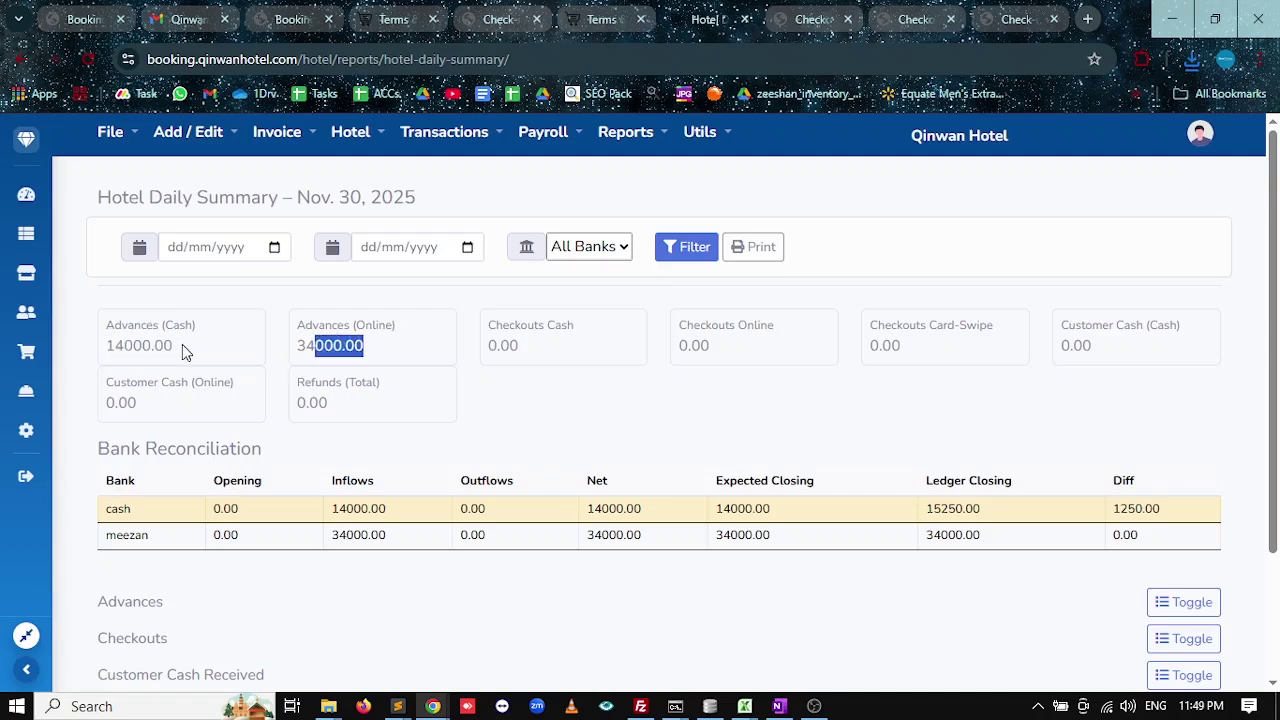
{"action": "left_click_drag", "start_coordinate": [380, 352], "coordinate": [298, 346]}
{"action": "left_click_drag", "start_coordinate": [530, 352], "coordinate": [497, 346]}
{"action": "left_click", "coordinate": [491, 349]}
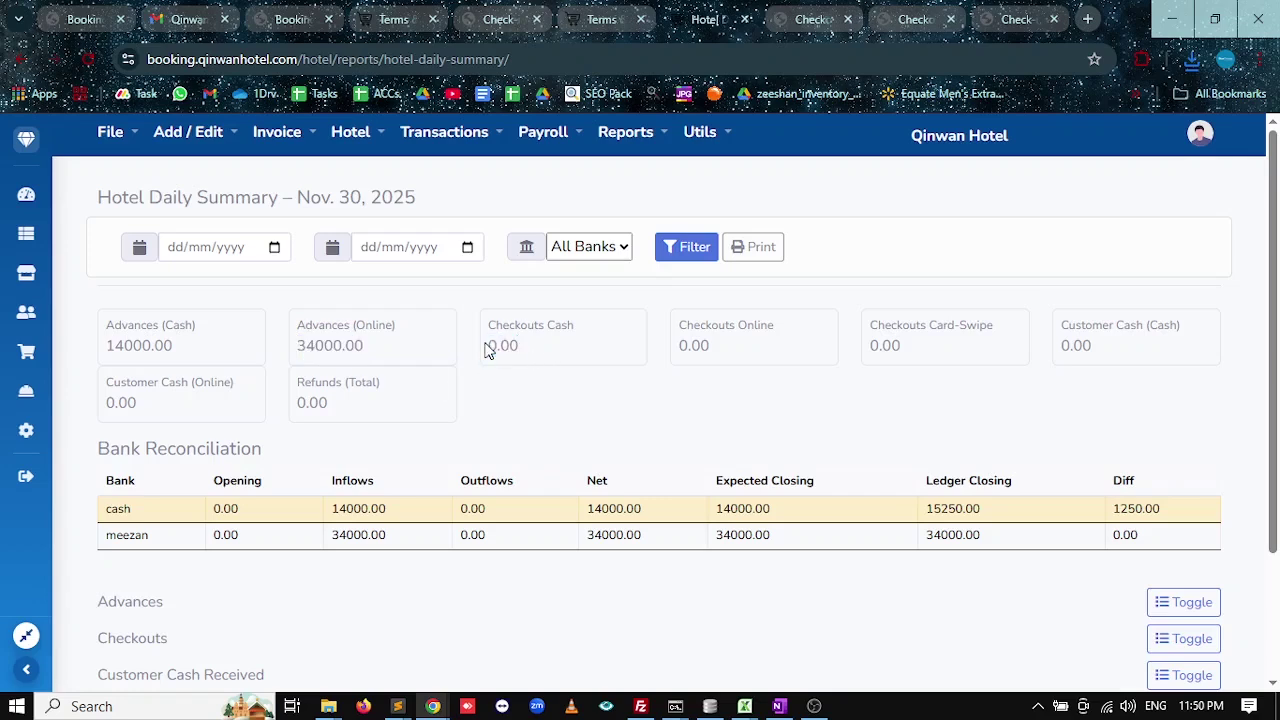
{"action": "right_click", "coordinate": [491, 349]}
{"action": "left_click", "coordinate": [340, 420]}
Review the bank rows: cash, meezan's 34000 inflow, and zero outflows for both.
{"action": "double_click", "coordinate": [120, 509]}
{"action": "scroll", "coordinate": [279, 502], "scroll_direction": "down", "scroll_amount": 2}
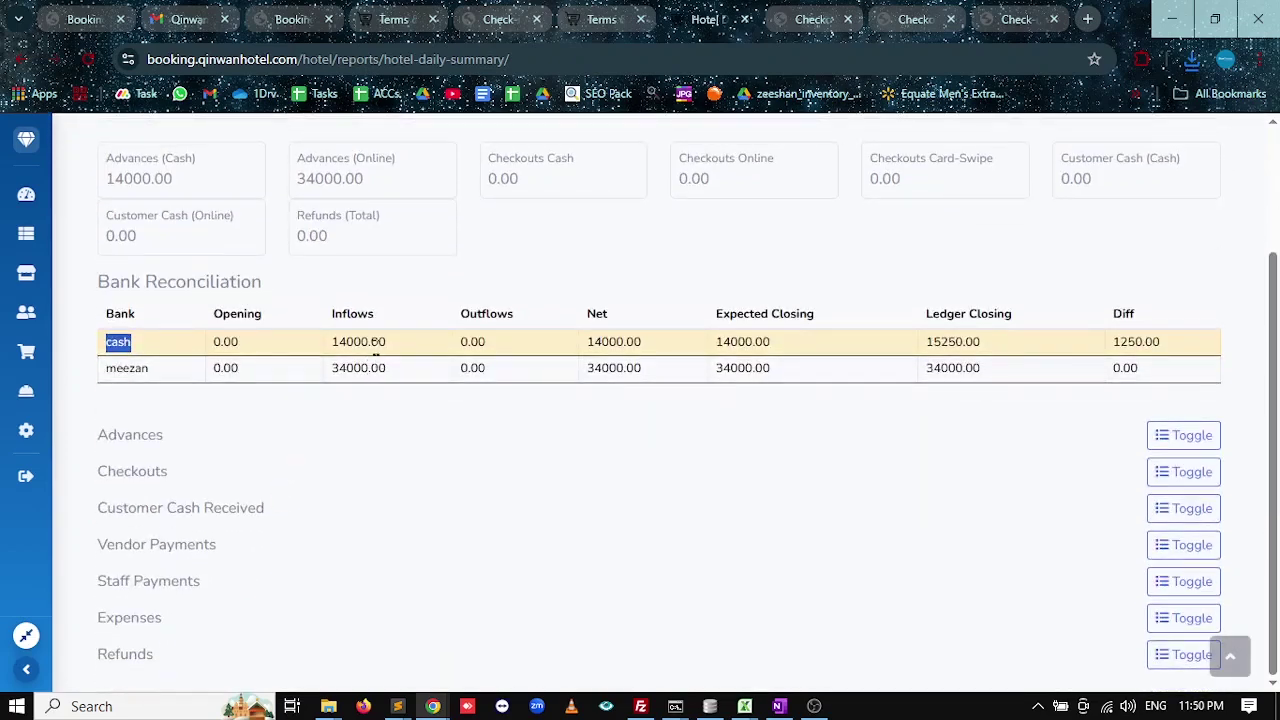
{"action": "left_click_drag", "start_coordinate": [361, 342], "coordinate": [331, 342]}
{"action": "left_click_drag", "start_coordinate": [148, 368], "coordinate": [122, 368]}
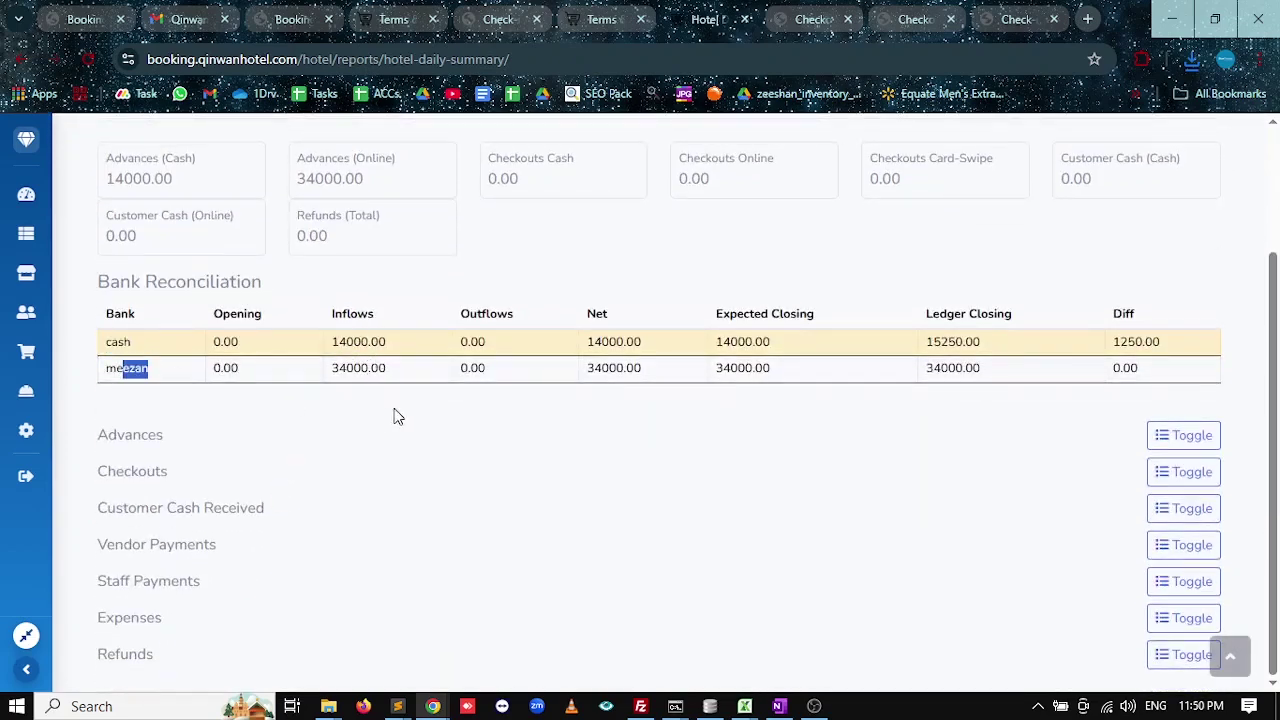
{"action": "left_click_drag", "start_coordinate": [362, 342], "coordinate": [331, 368]}
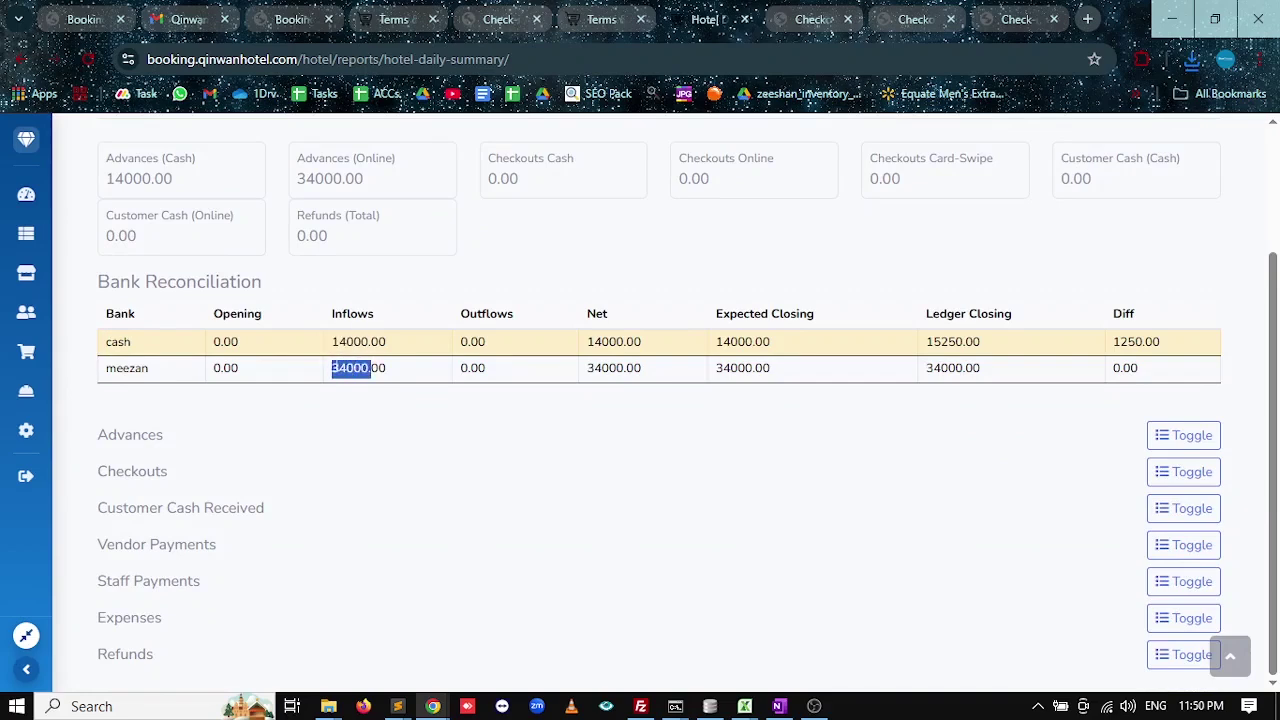
{"action": "left_click_drag", "start_coordinate": [487, 342], "coordinate": [459, 370]}
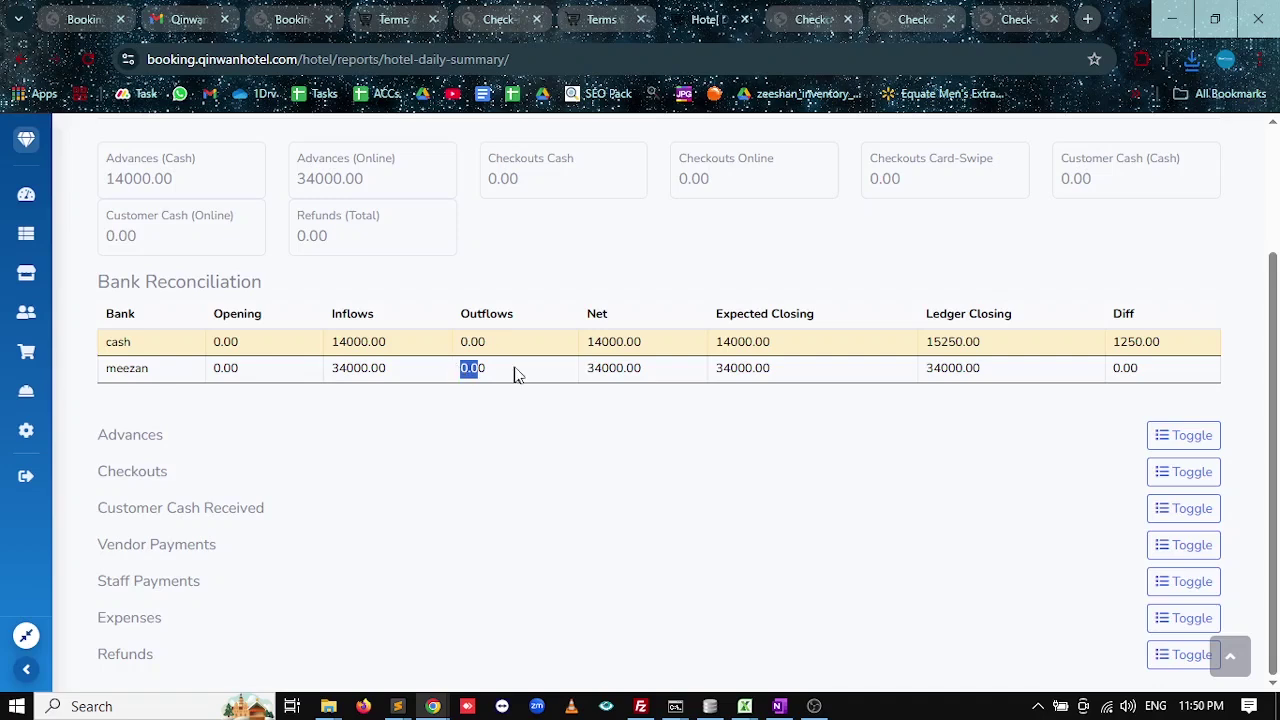
{"action": "scroll", "coordinate": [505, 397], "scroll_direction": "up", "scroll_amount": 2}
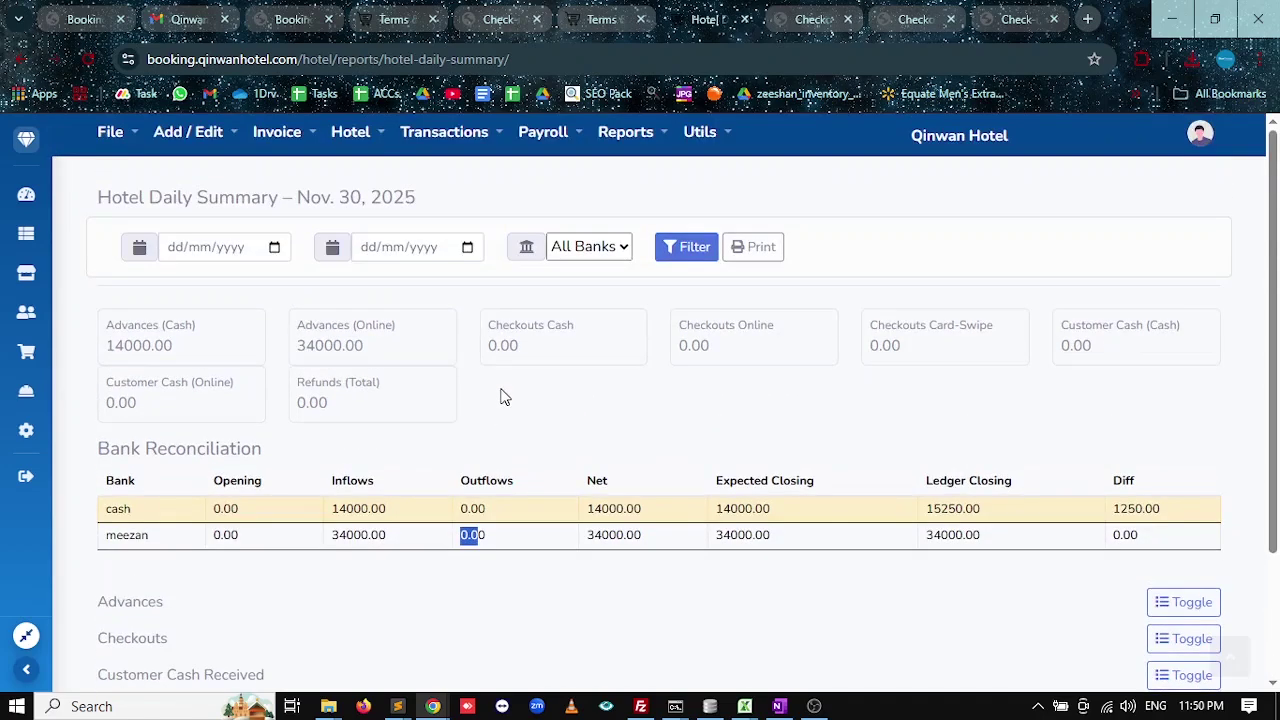
Start a new expense invoice under Transactions > Expense / Salary > Pay Expense.
{"action": "left_click", "coordinate": [406, 138]}
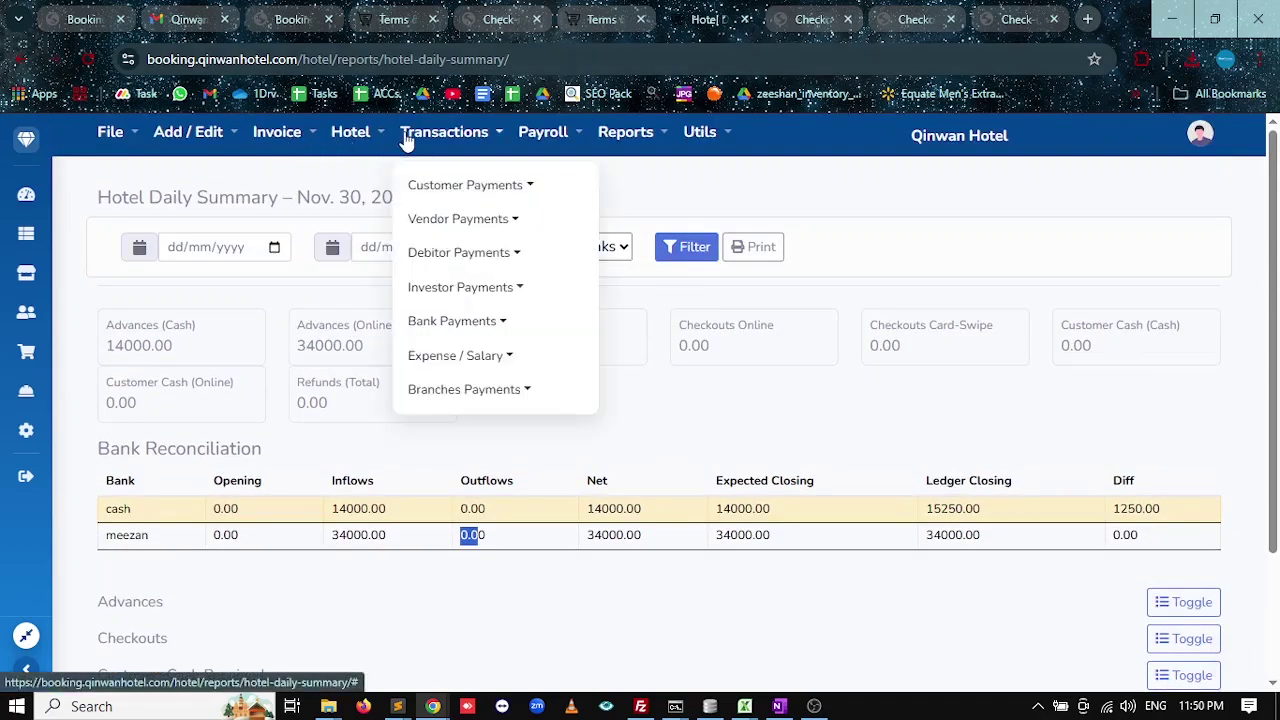
{"action": "left_click", "coordinate": [484, 357]}
{"action": "left_click", "coordinate": [670, 387]}
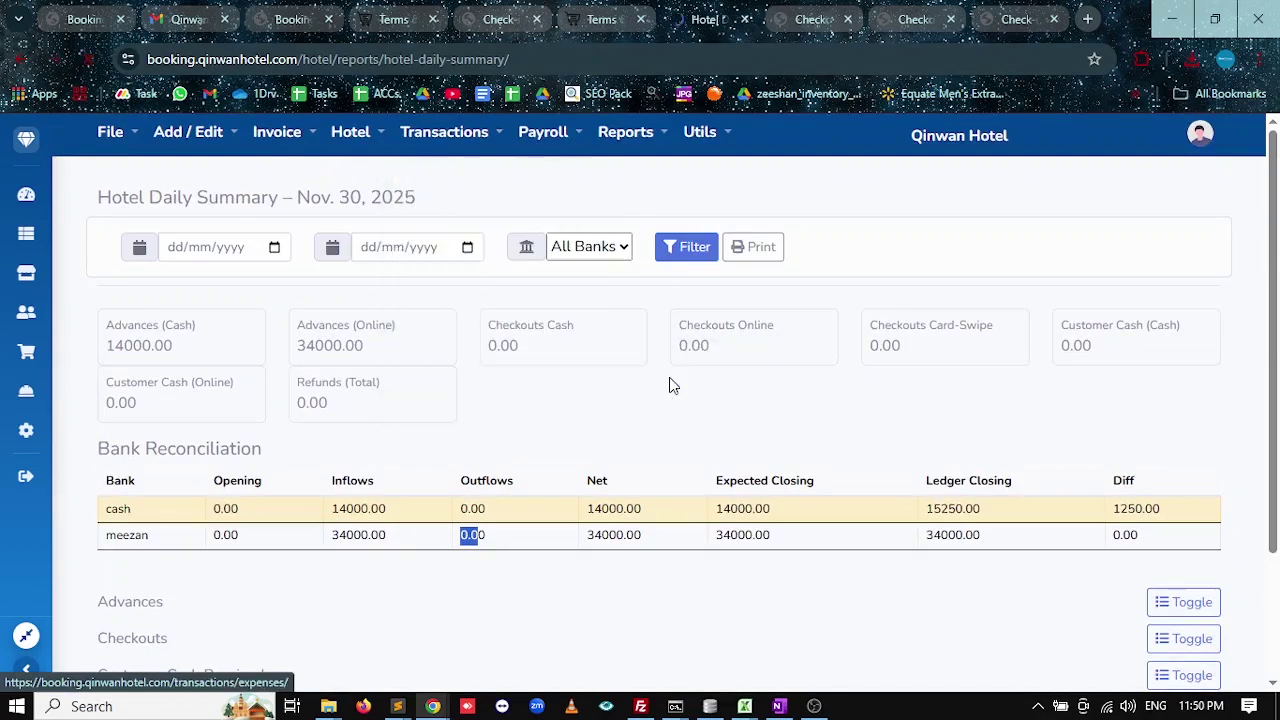
{"action": "left_click", "coordinate": [182, 244]}
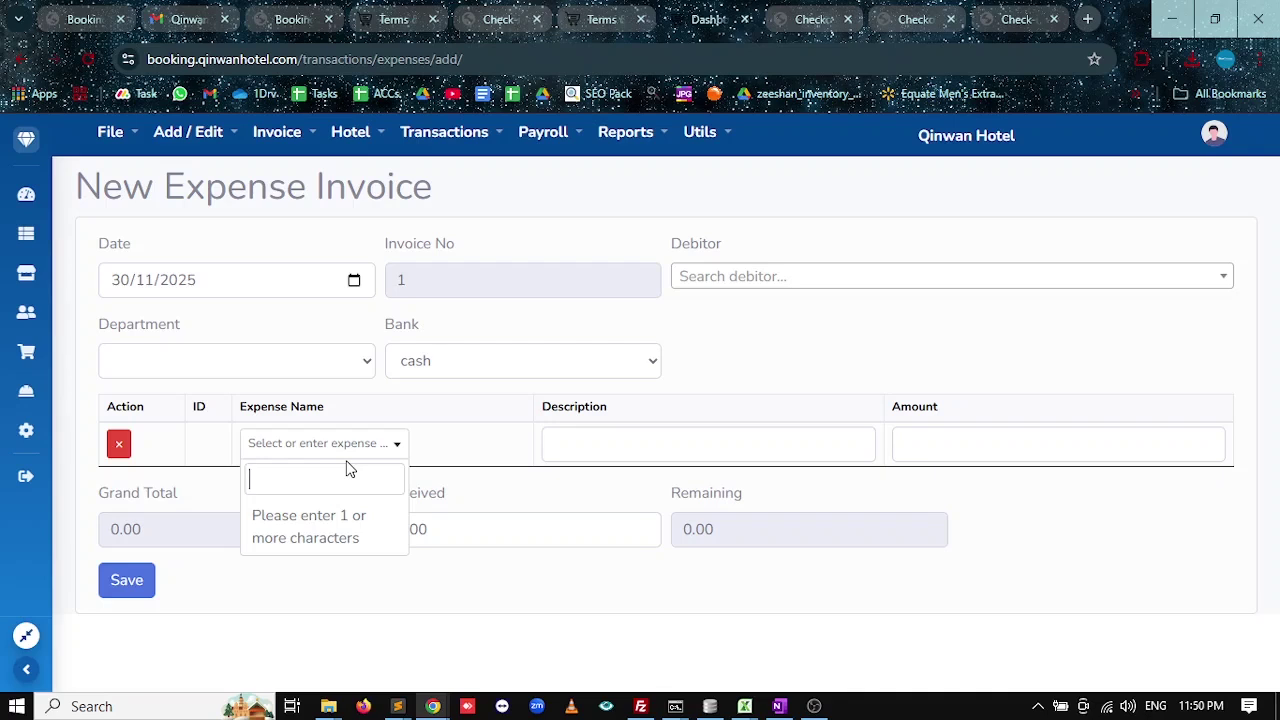
Save expense invoice #1: utility bill, description 'ptcl bill', amount 3000 cash.
{"action": "type", "text": "utility bill"}
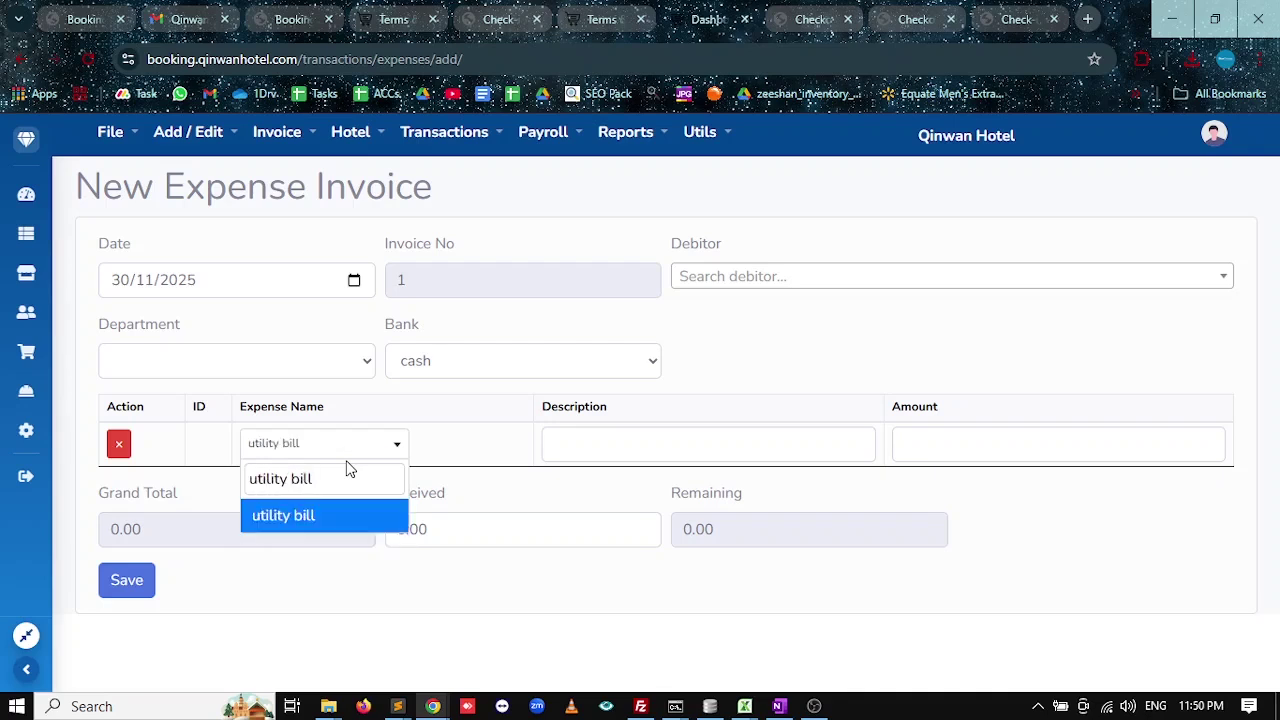
{"action": "key", "text": "Return"}
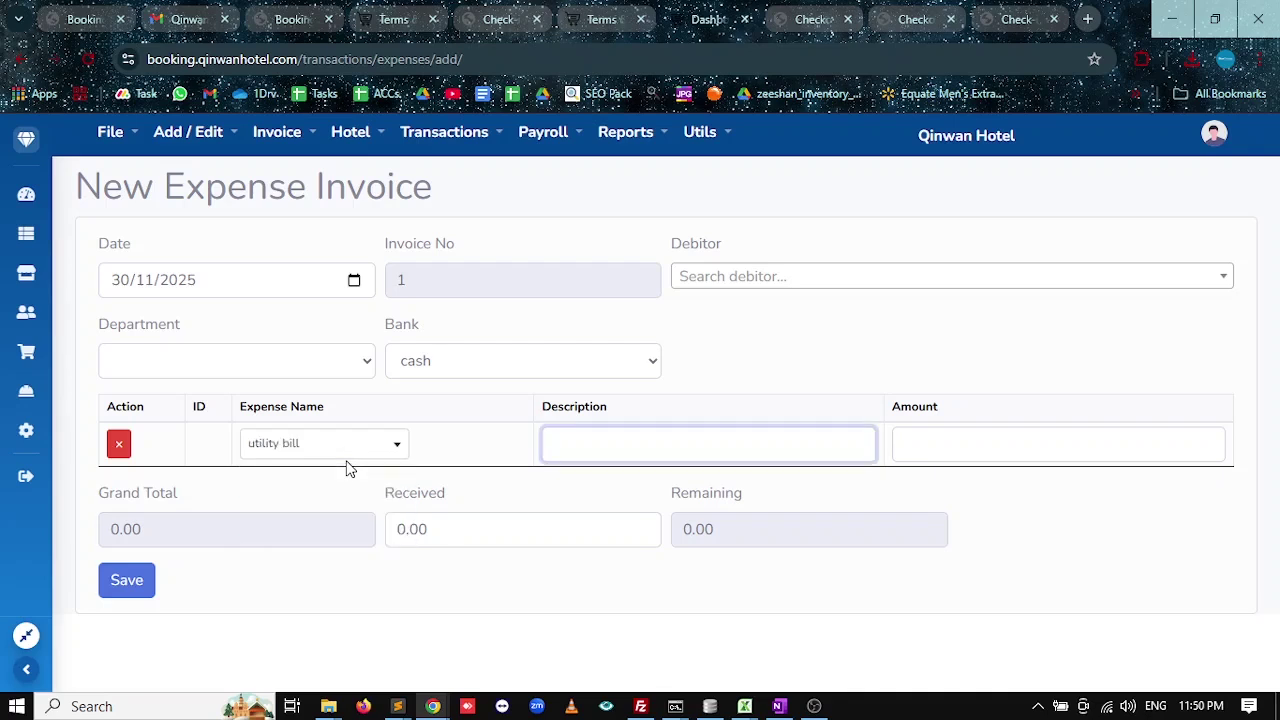
{"action": "type", "text": "ptcl bill"}
{"action": "key", "text": "Tab"}
{"action": "type", "text": "3000"}
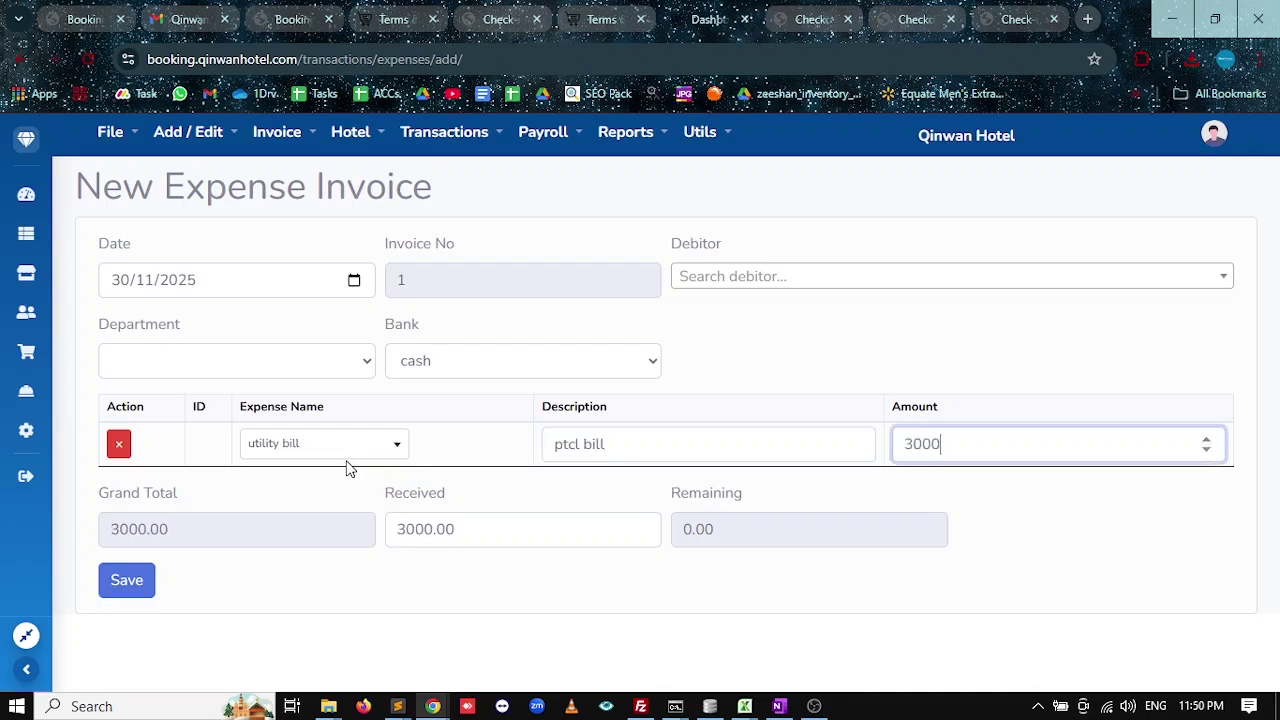
{"action": "left_click", "coordinate": [116, 592]}
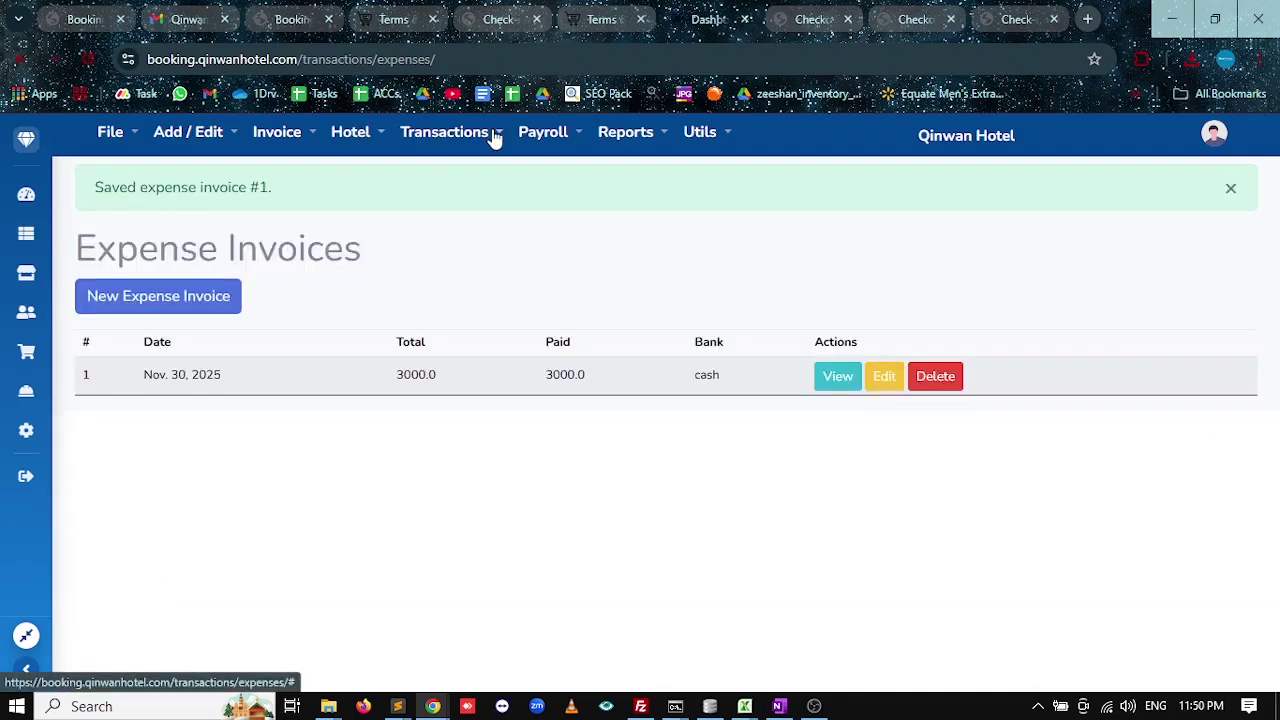
{"action": "left_click", "coordinate": [622, 138]}
Reopen the Cash Report and confirm the new 3000.00 cash outflow.
{"action": "left_click", "coordinate": [683, 426]}
{"action": "left_click", "coordinate": [855, 472]}
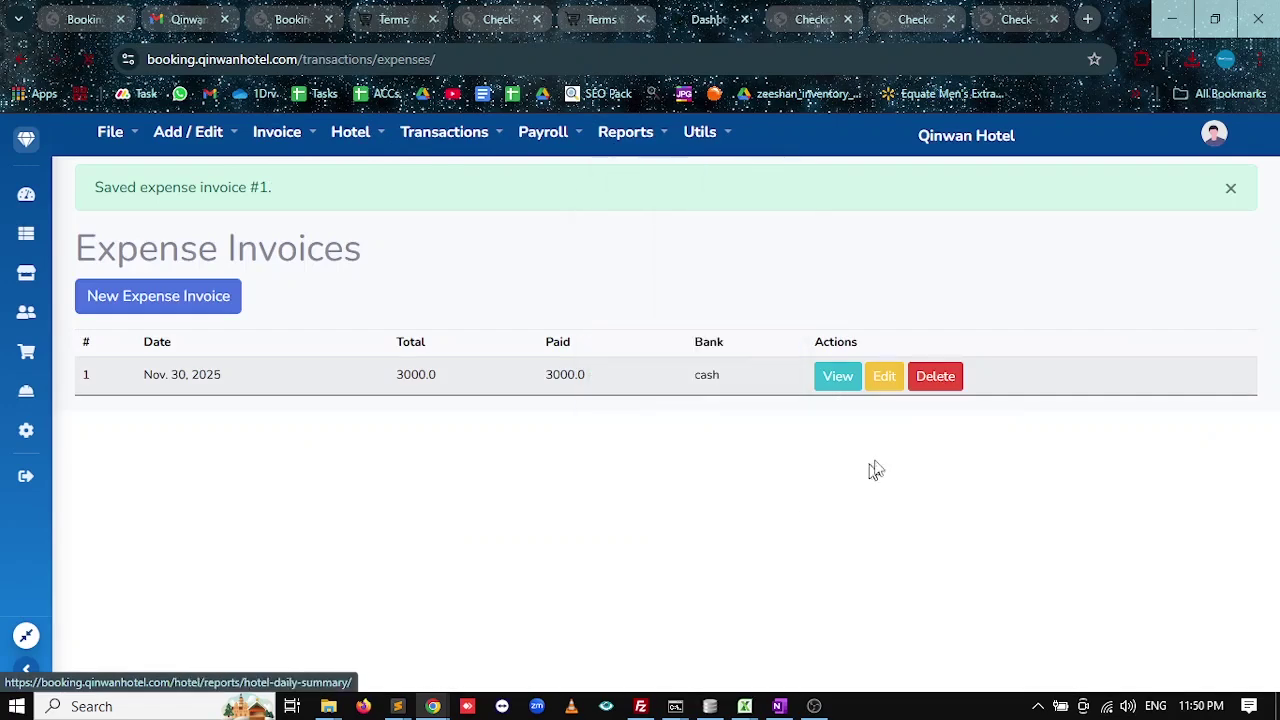
{"action": "scroll", "coordinate": [540, 505], "scroll_direction": "down", "scroll_amount": 3}
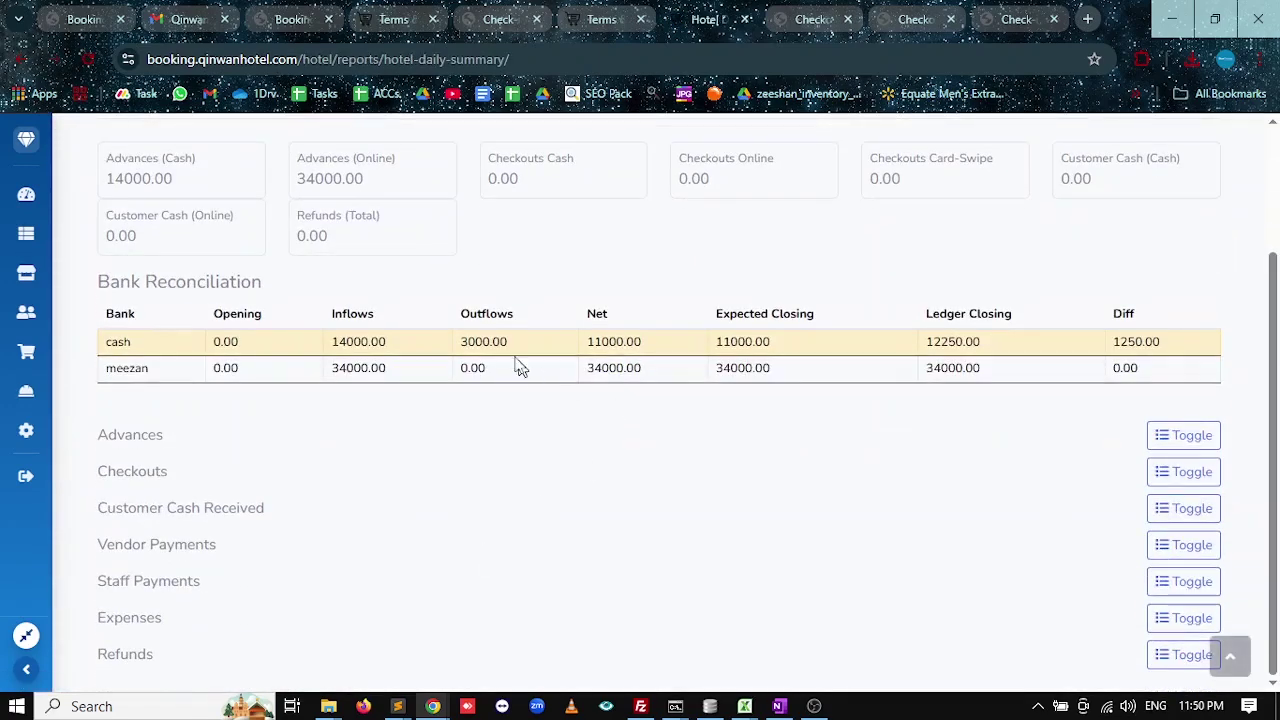
{"action": "left_click_drag", "start_coordinate": [491, 342], "coordinate": [459, 346]}
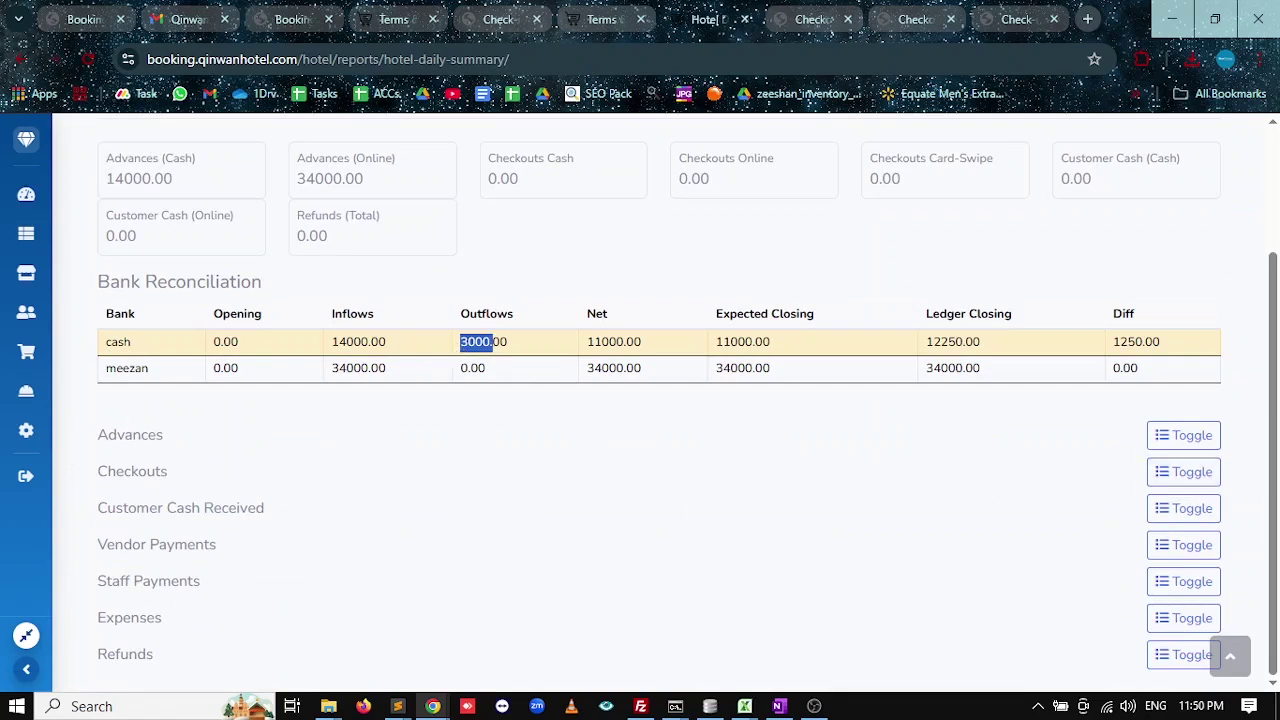
{"action": "left_click", "coordinate": [362, 344]}
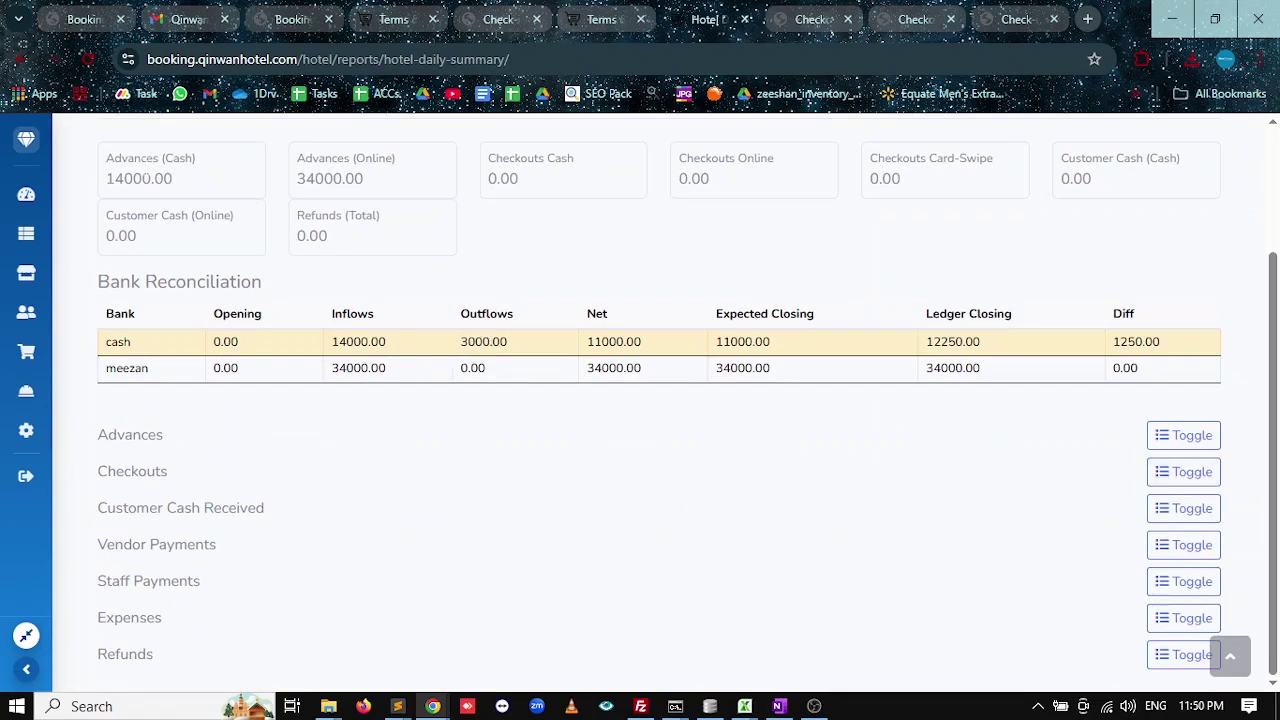
Toggle the Advances, Checkouts and Expenses sections to find the 3000.00 expense entry.
{"action": "left_click", "coordinate": [1176, 447]}
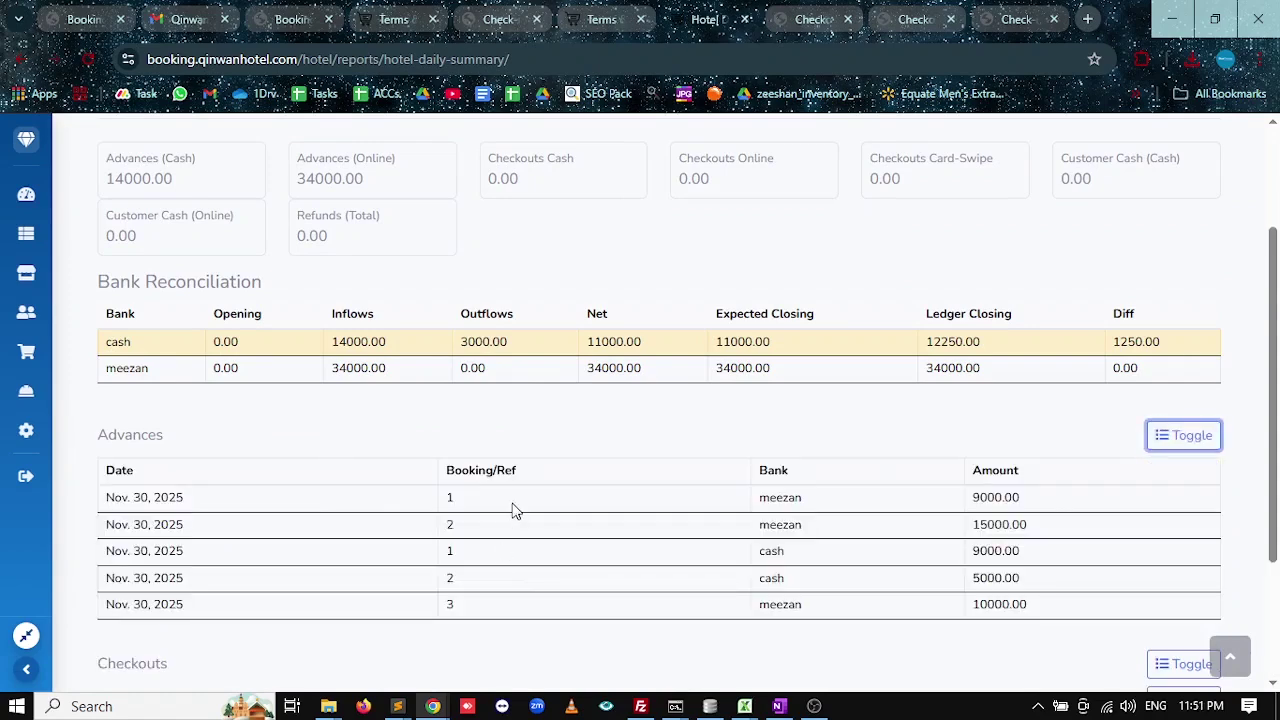
{"action": "left_click", "coordinate": [1180, 449]}
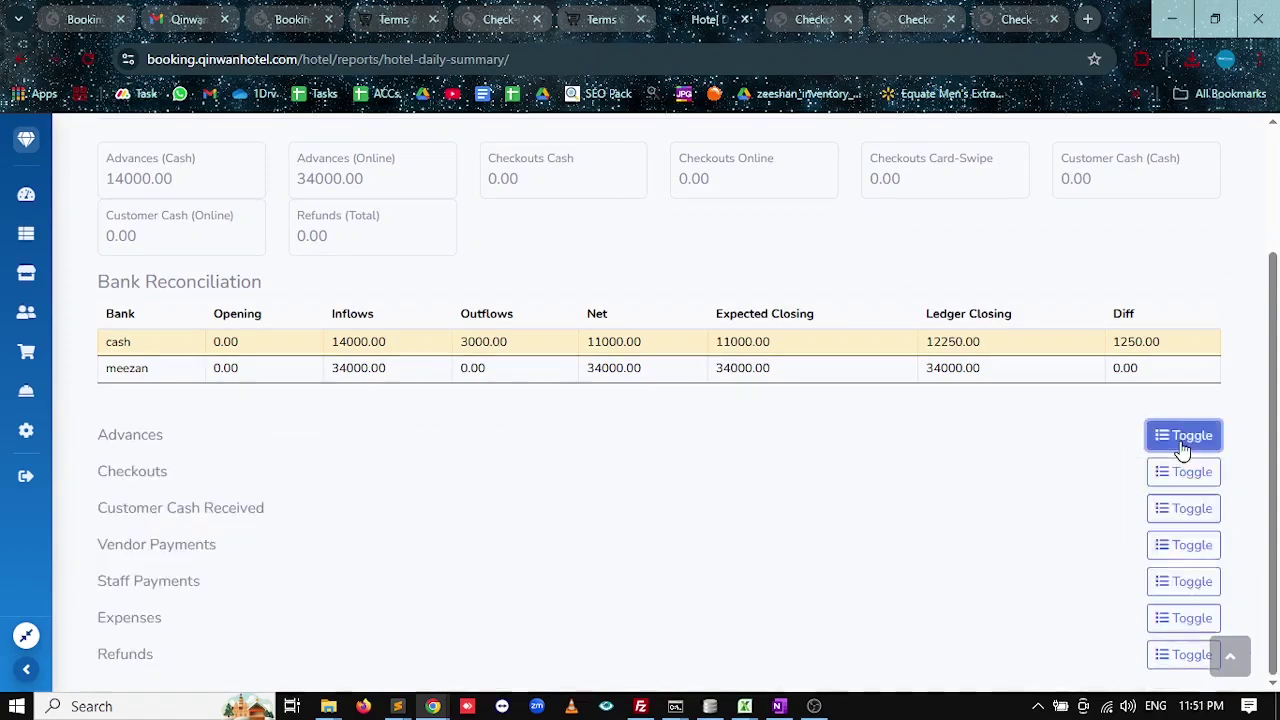
{"action": "left_click", "coordinate": [1186, 478]}
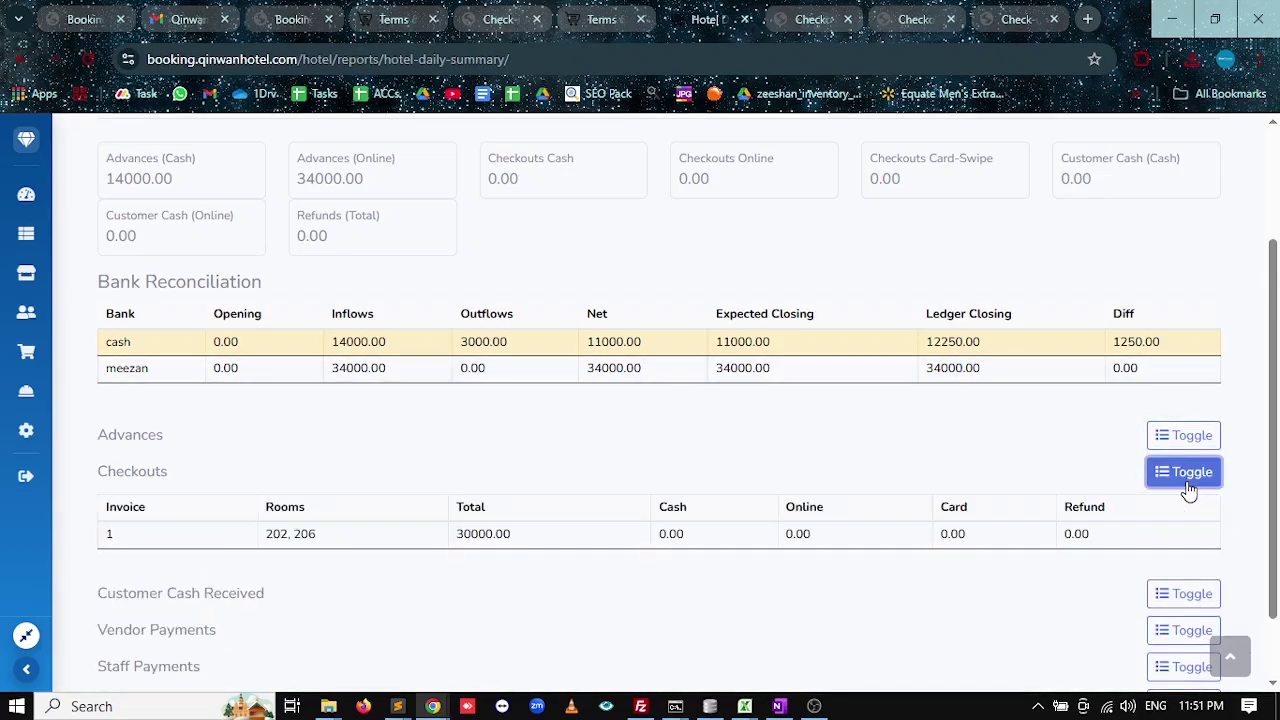
{"action": "left_click", "coordinate": [1188, 488]}
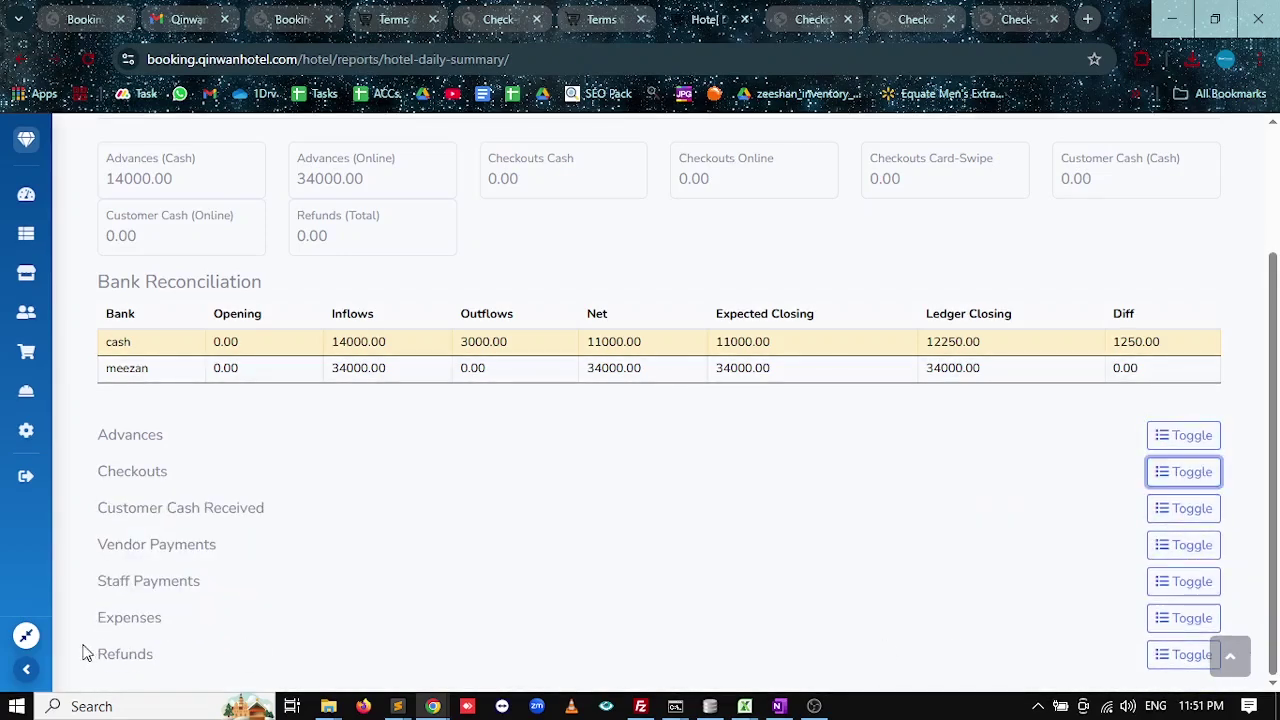
{"action": "left_click", "coordinate": [1183, 618]}
{"action": "scroll", "coordinate": [749, 580], "scroll_direction": "down", "scroll_amount": 1}
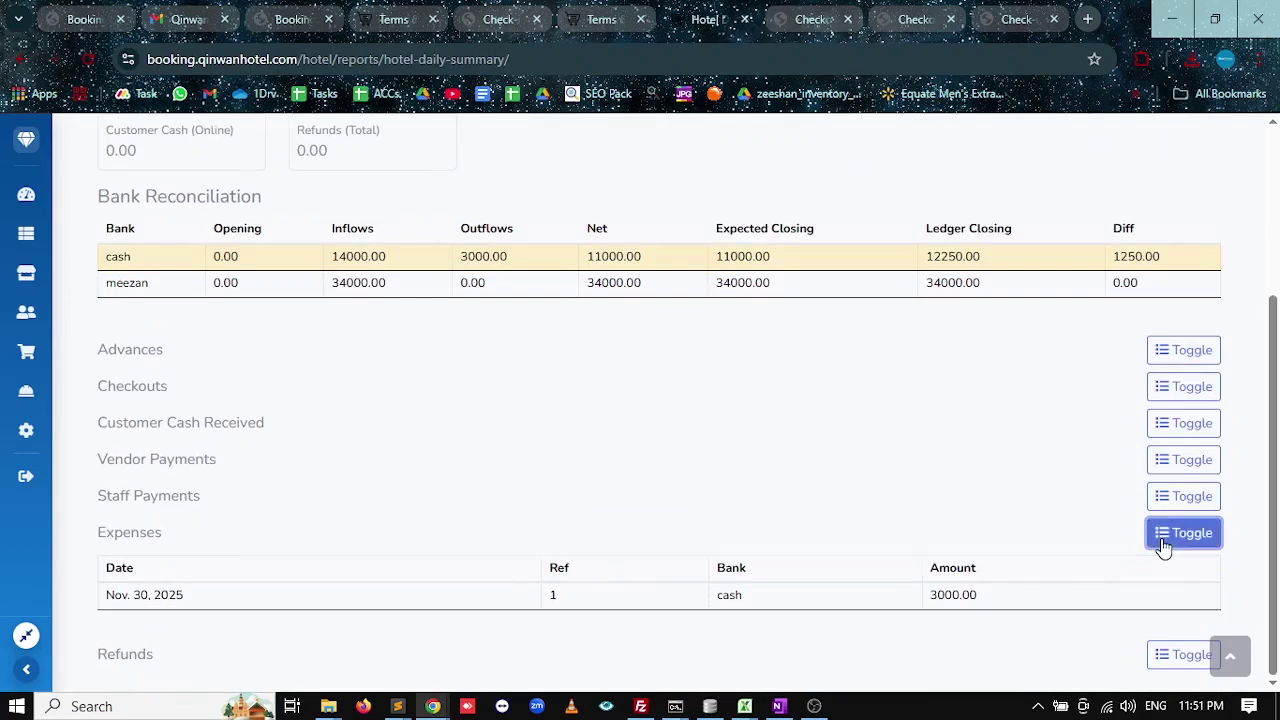
{"action": "scroll", "coordinate": [714, 551], "scroll_direction": "up", "scroll_amount": 3}
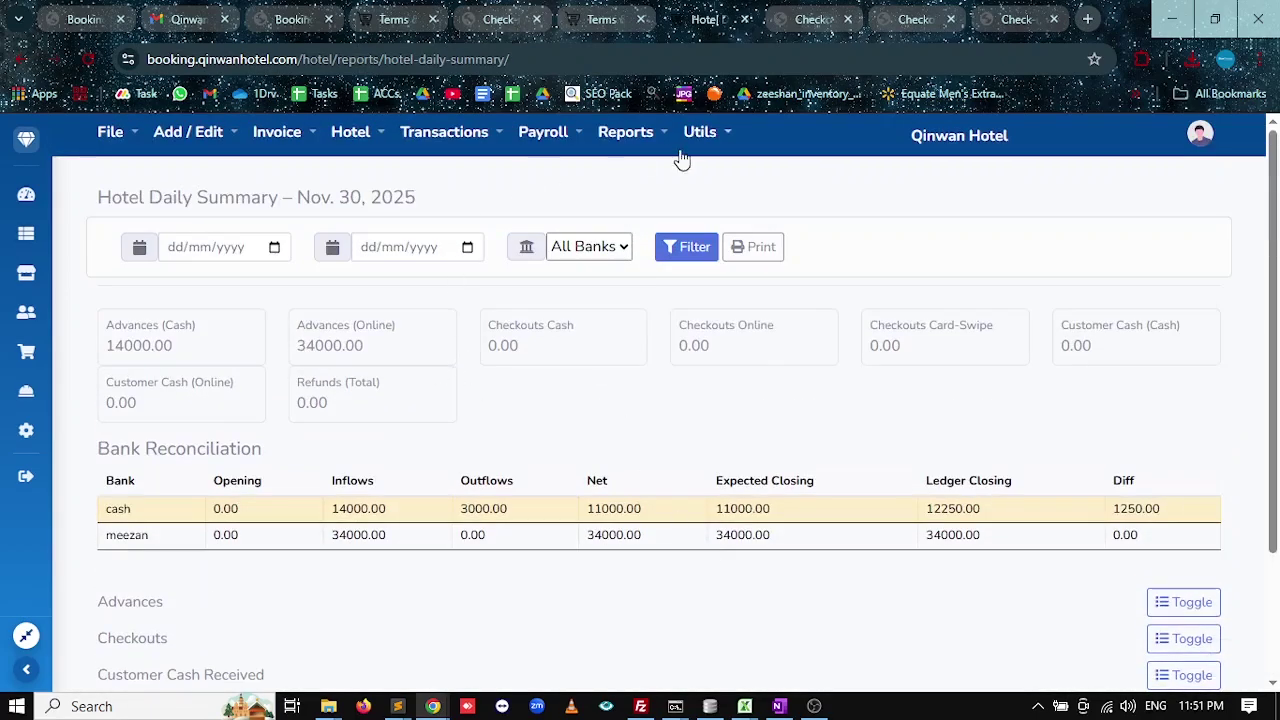
{"action": "left_click", "coordinate": [620, 140]}
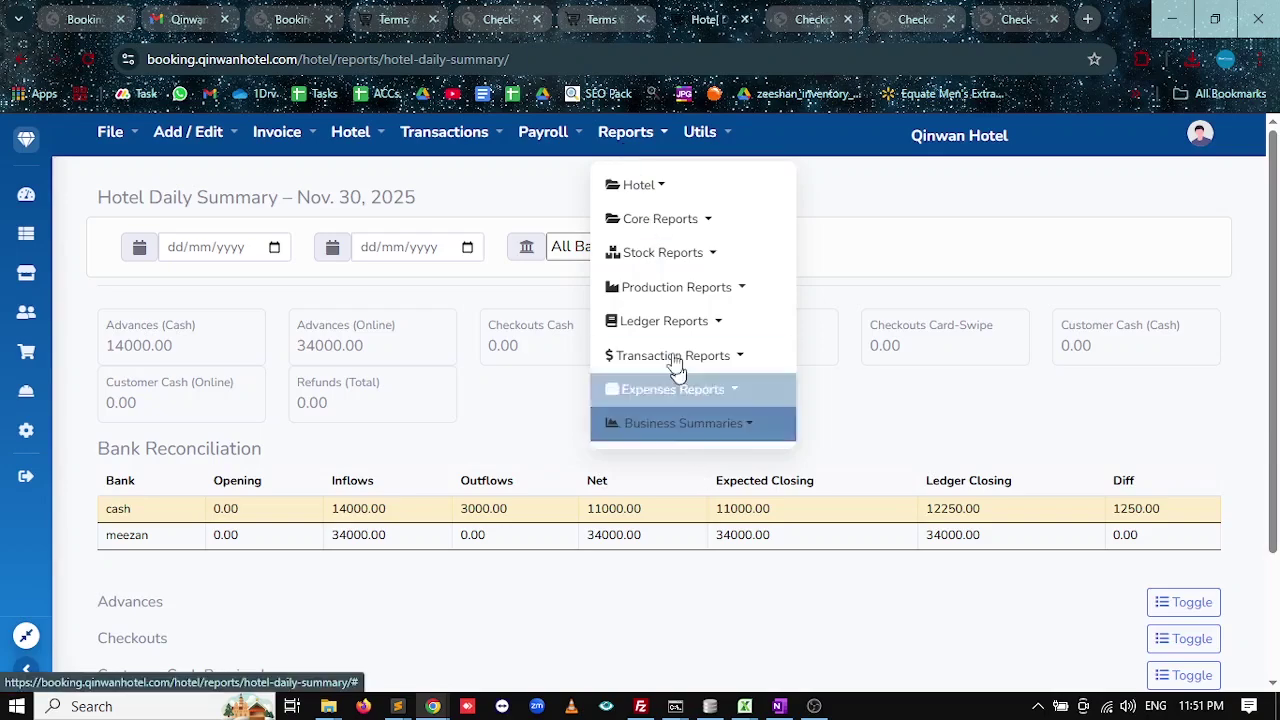
Check the Daily Summary's cash net of 11000.00 and return to it from OneNote.
{"action": "left_click", "coordinate": [779, 706]}
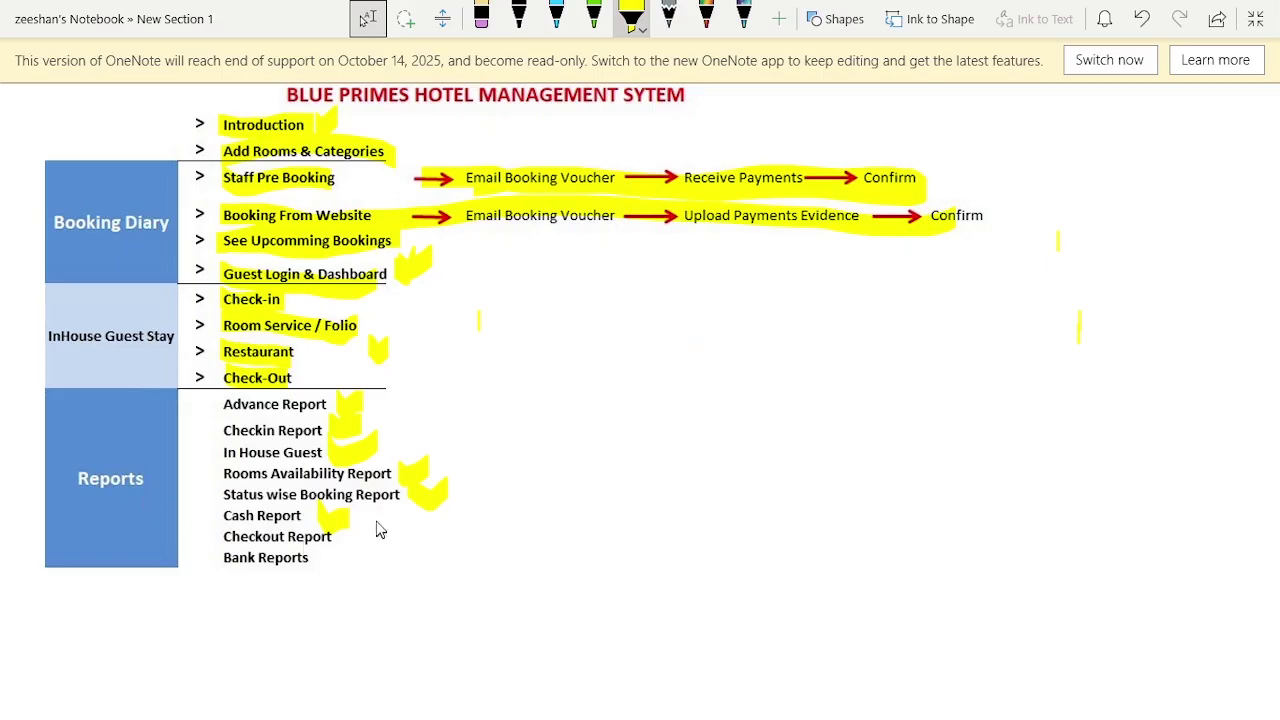
{"action": "key", "text": "alt+Tab"}
{"action": "left_click", "coordinate": [390, 587]}
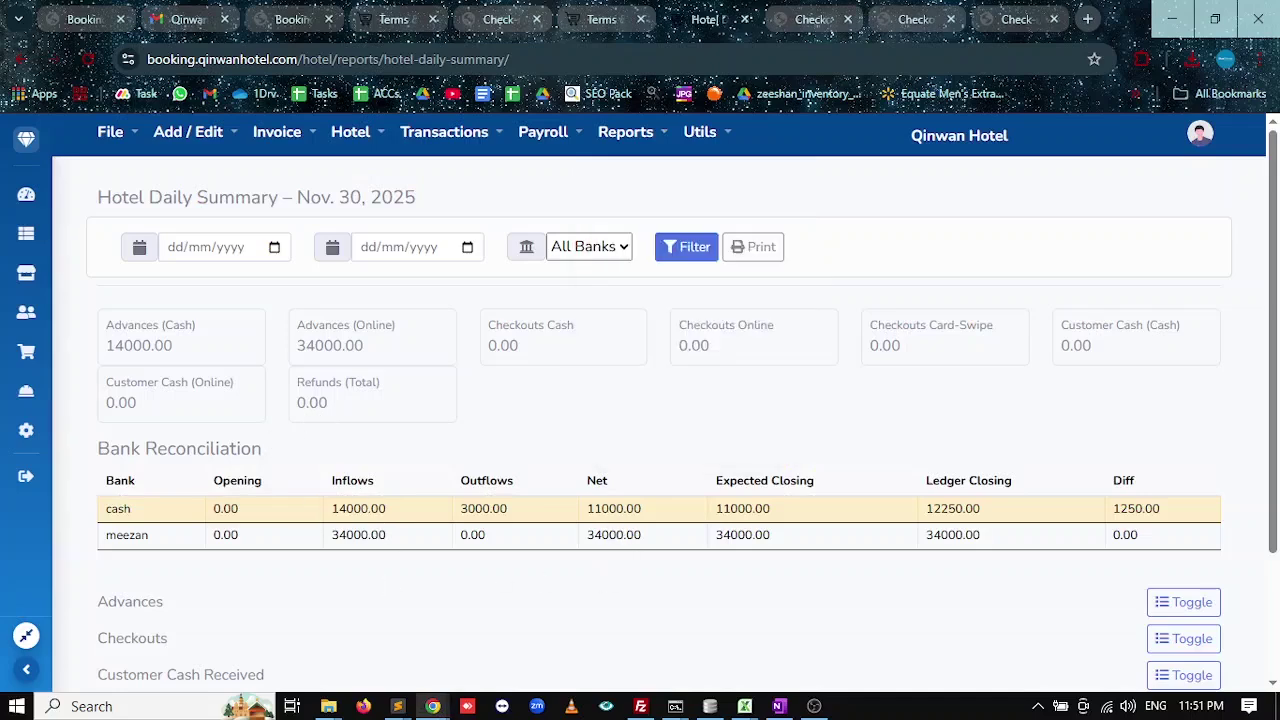
{"action": "left_click_drag", "start_coordinate": [623, 508], "coordinate": [587, 535]}
{"action": "key", "text": "alt+Tab"}
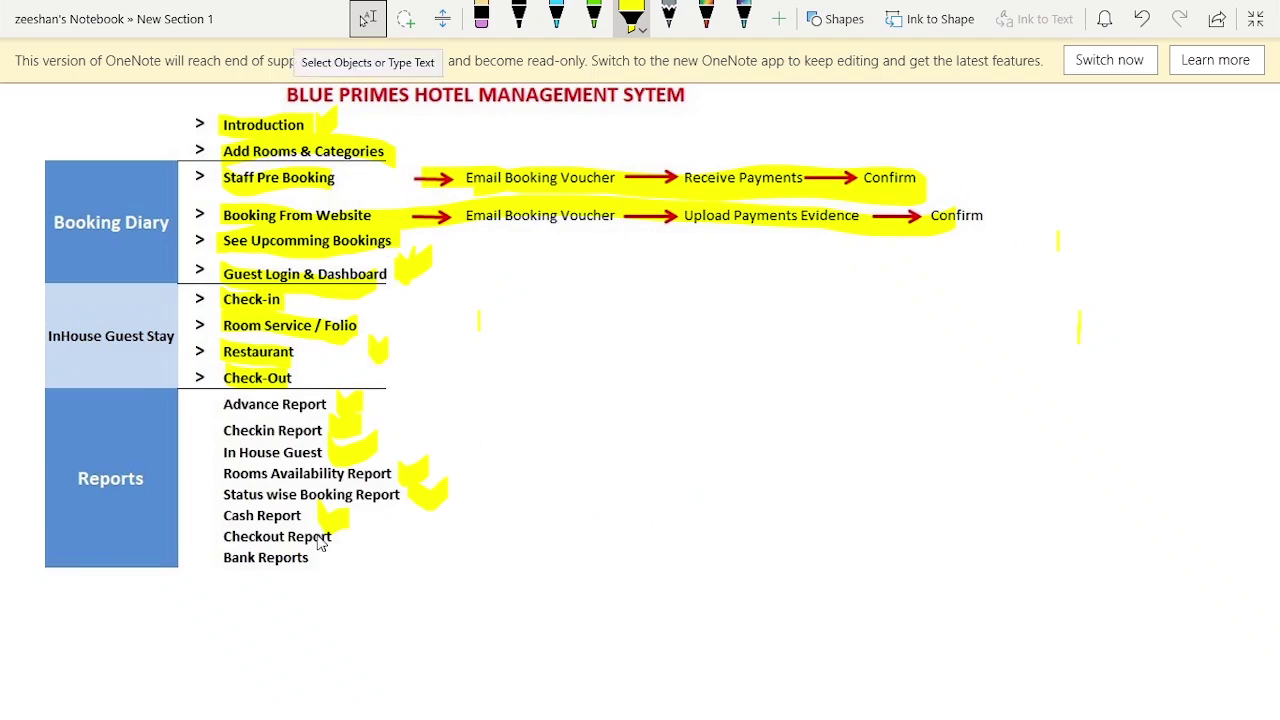
{"action": "key", "text": "alt+Tab"}
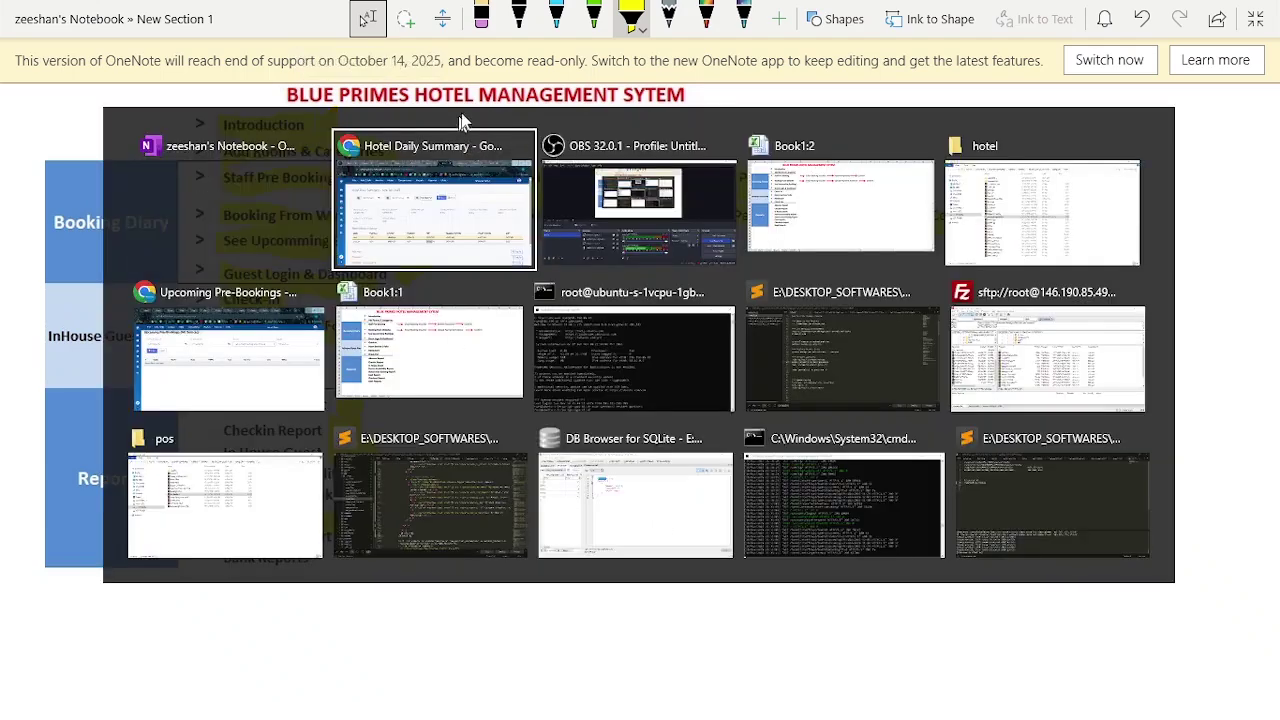
{"action": "left_click", "coordinate": [434, 217]}
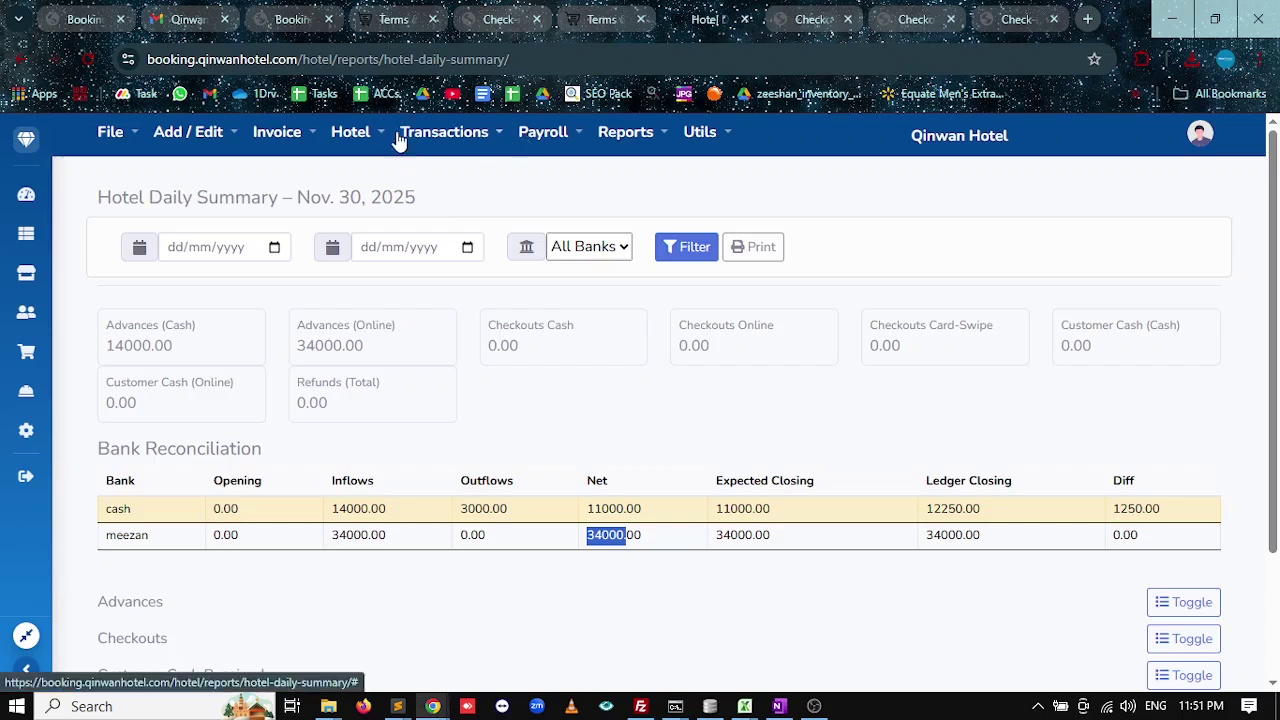
Generate the hotel Checkout Report for 30/11/2025.
{"action": "left_click", "coordinate": [348, 132]}
{"action": "left_click", "coordinate": [652, 142]}
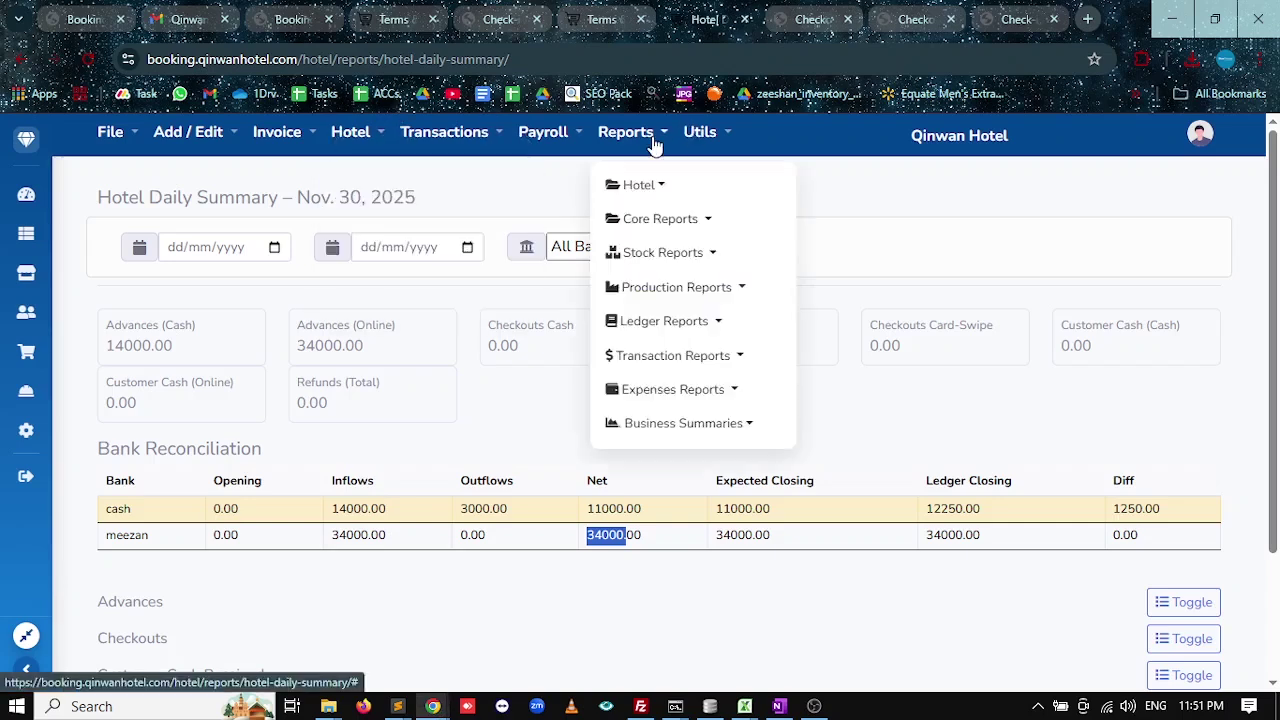
{"action": "left_click", "coordinate": [665, 186]}
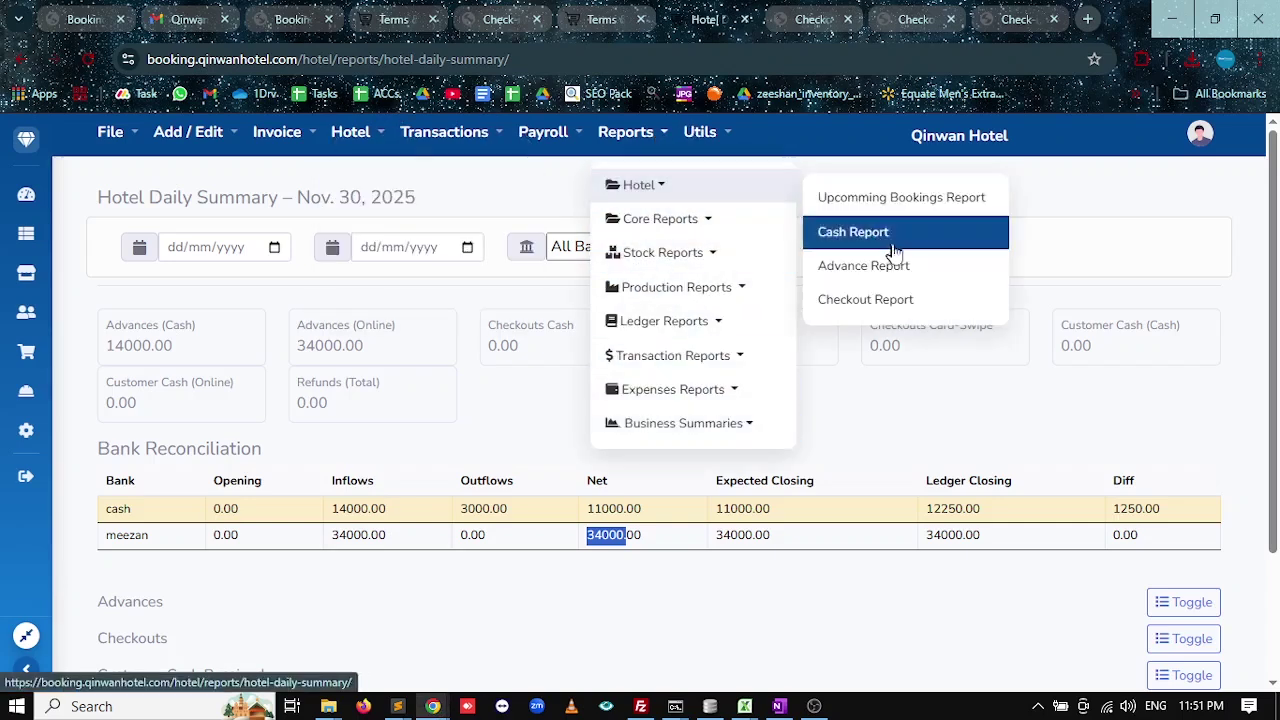
{"action": "left_click", "coordinate": [886, 302]}
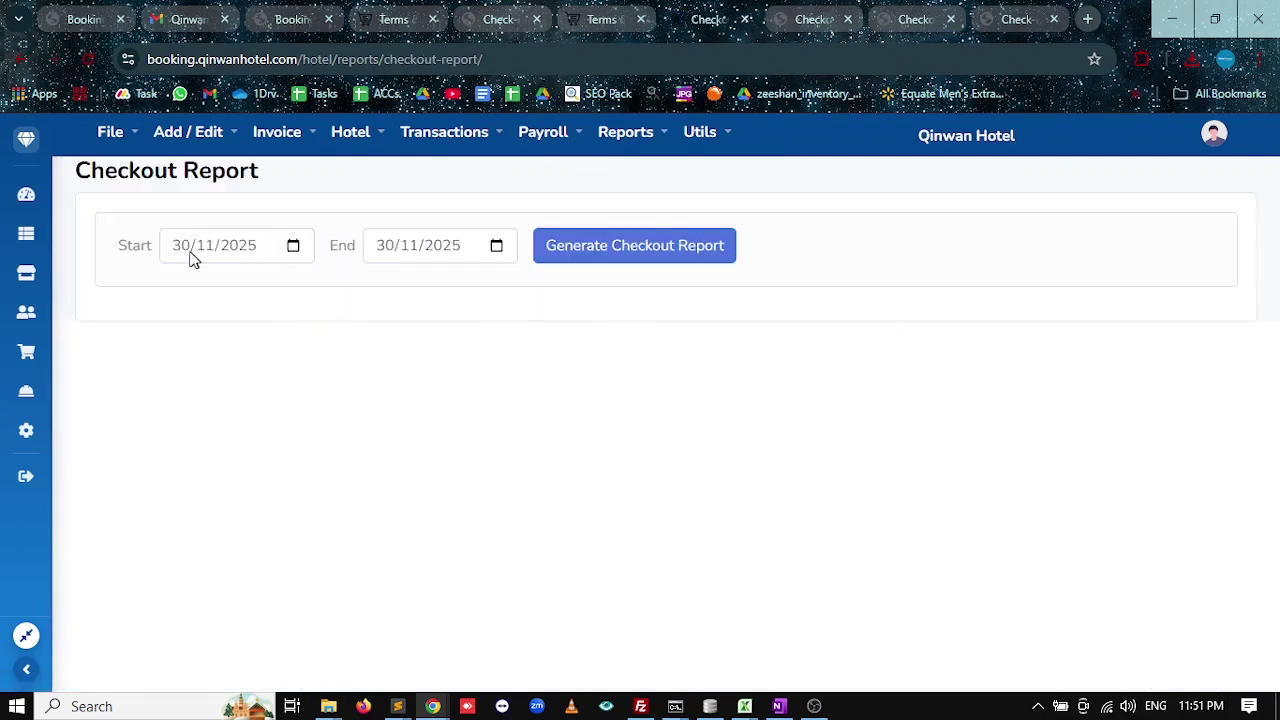
{"action": "left_click", "coordinate": [627, 262]}
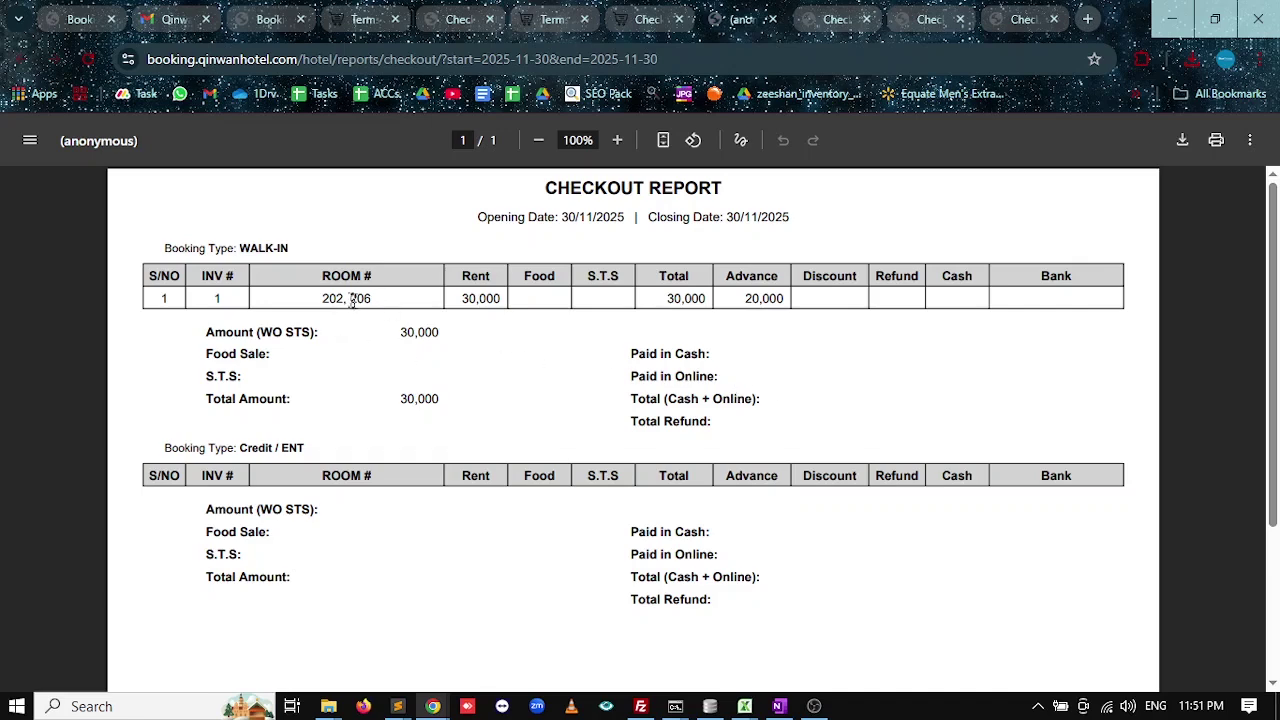
Check the report's rooms 202, 206 and the 30,000 rent, then close the PDF.
{"action": "left_click_drag", "start_coordinate": [322, 299], "coordinate": [368, 300]}
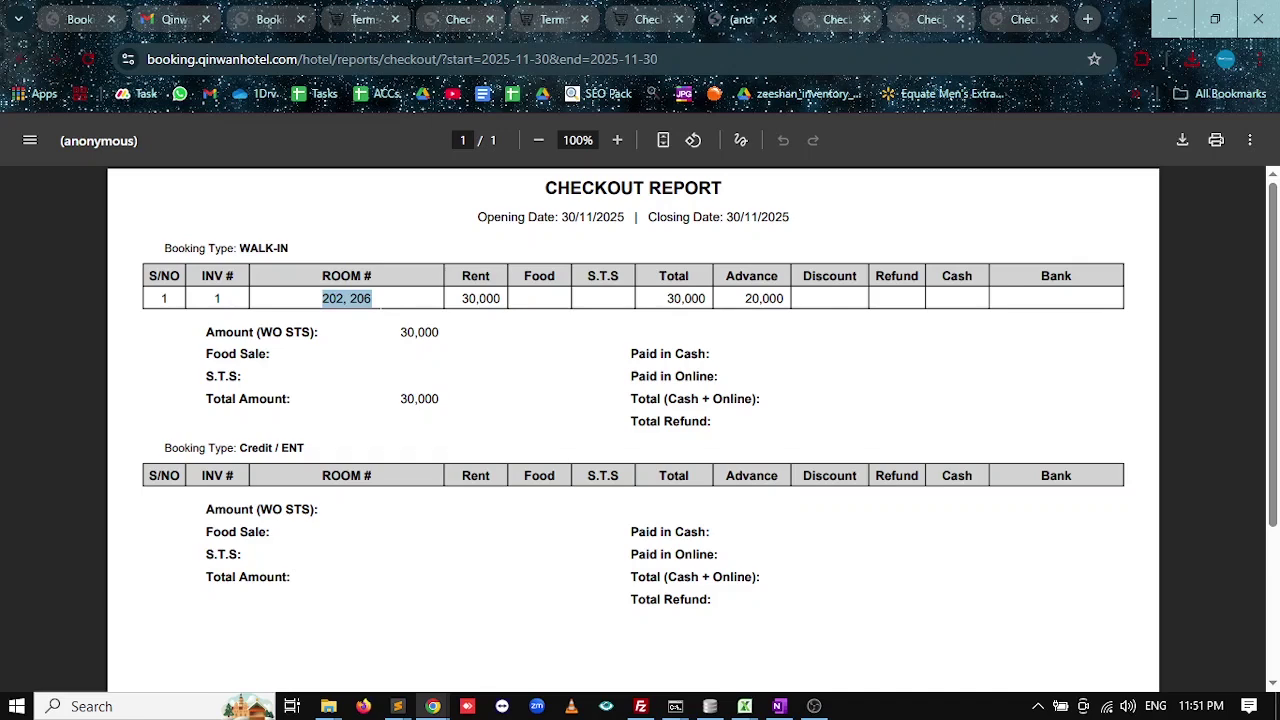
{"action": "left_click_drag", "start_coordinate": [498, 298], "coordinate": [460, 298]}
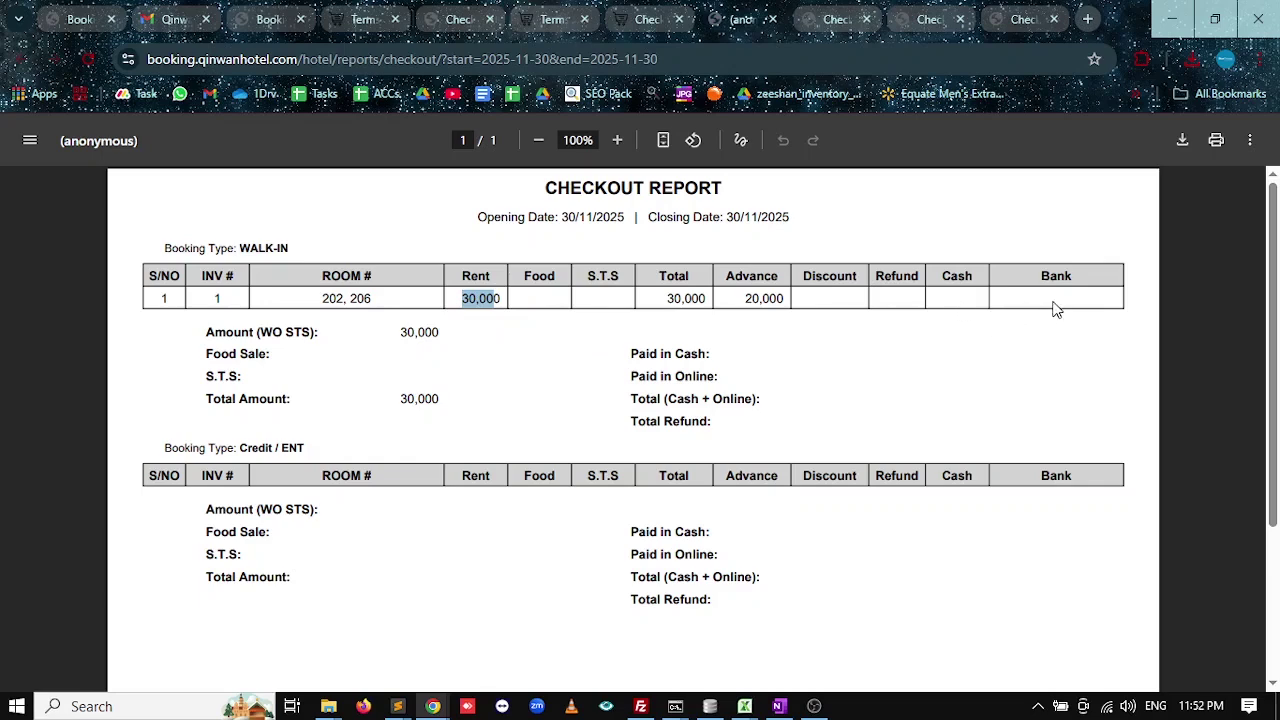
{"action": "left_click", "coordinate": [1053, 302]}
{"action": "key", "text": "alt+Tab"}
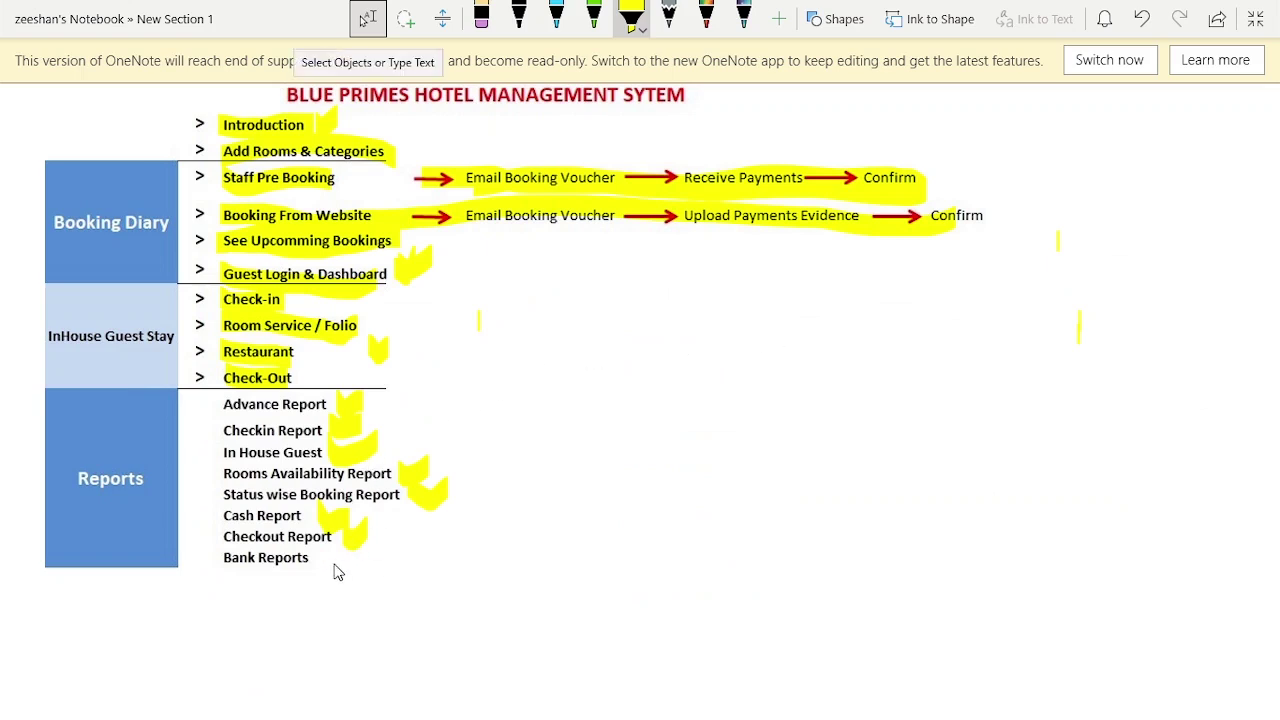
{"action": "key", "text": "alt+Tab"}
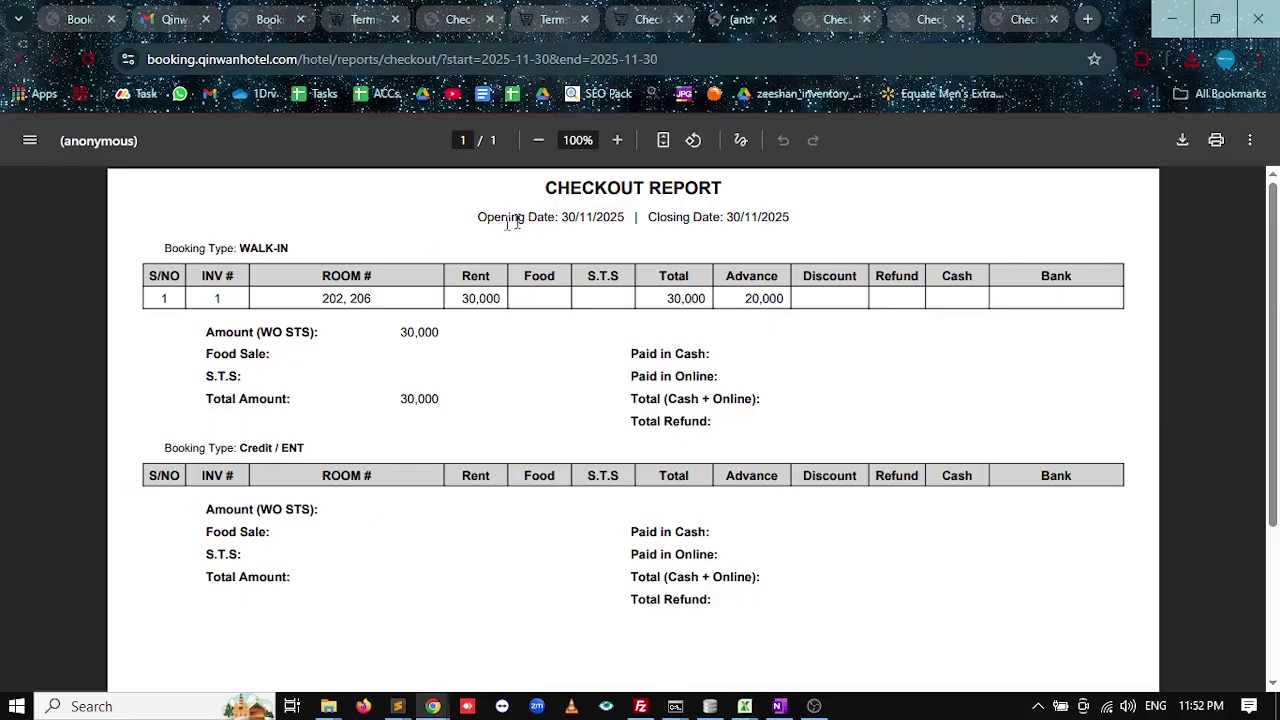
{"action": "key", "text": "alt+Tab"}
{"action": "key", "text": "alt+Tab"}
{"action": "left_click", "coordinate": [652, 20]}
{"action": "left_click", "coordinate": [772, 21]}
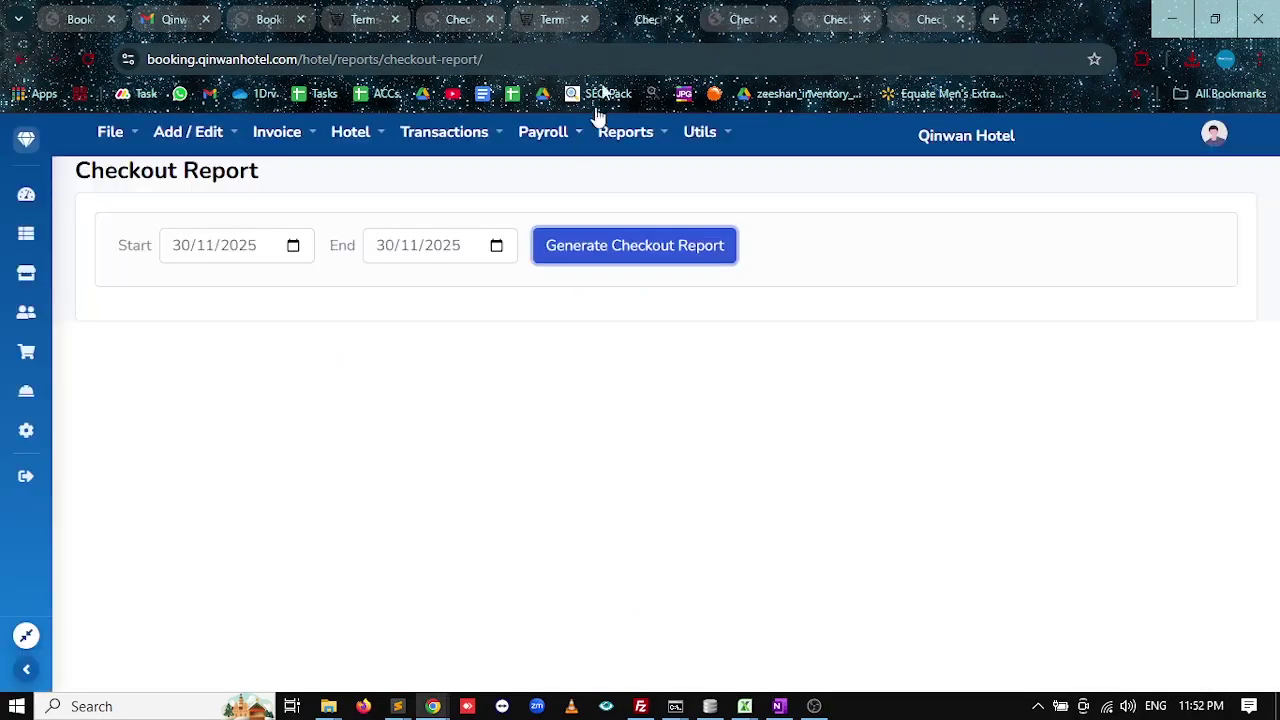
Search the Bank Statement ledger for meezan starting 01/11/2025.
{"action": "left_click", "coordinate": [630, 140]}
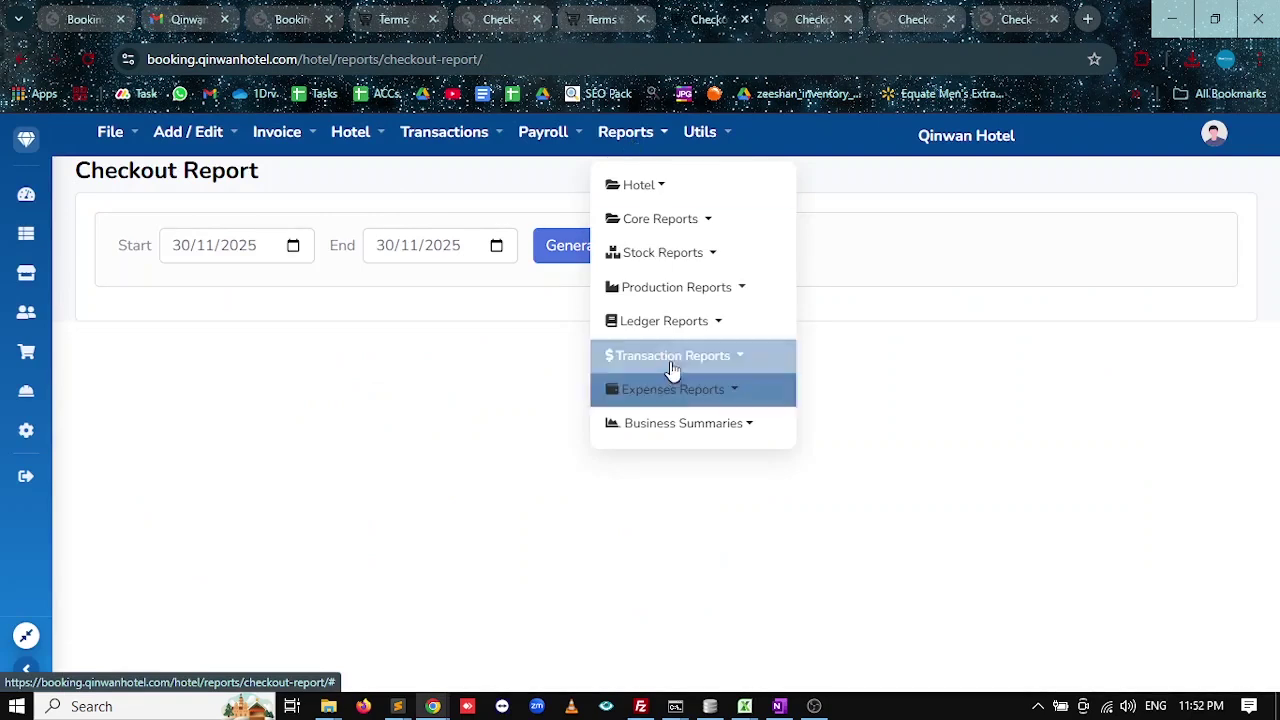
{"action": "left_click", "coordinate": [685, 327]}
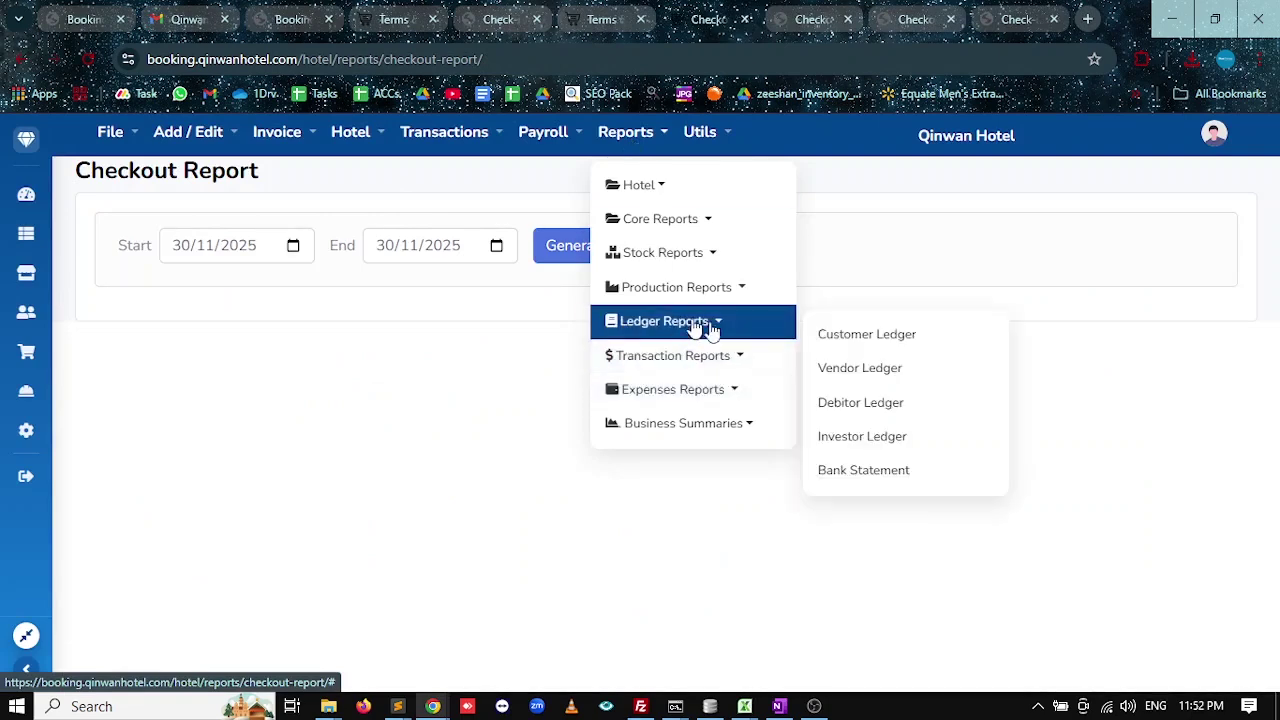
{"action": "left_click", "coordinate": [860, 472]}
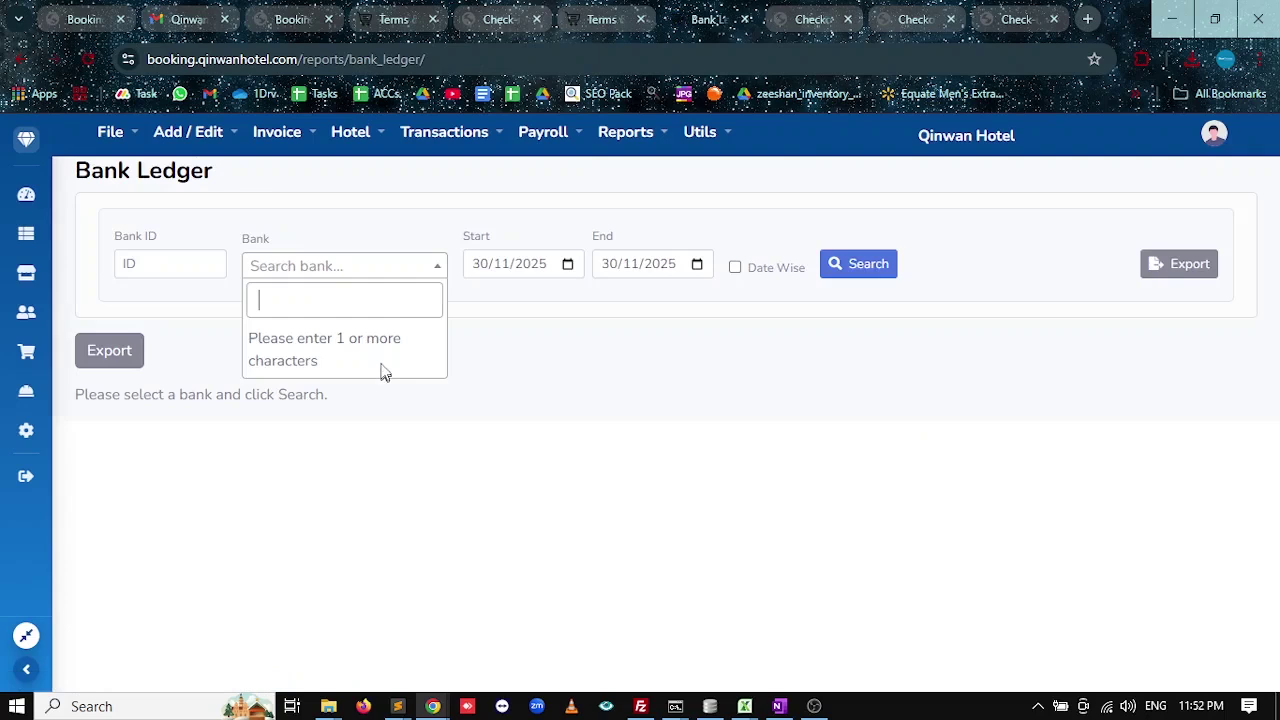
{"action": "type", "text": "m"}
{"action": "left_click", "coordinate": [323, 341]}
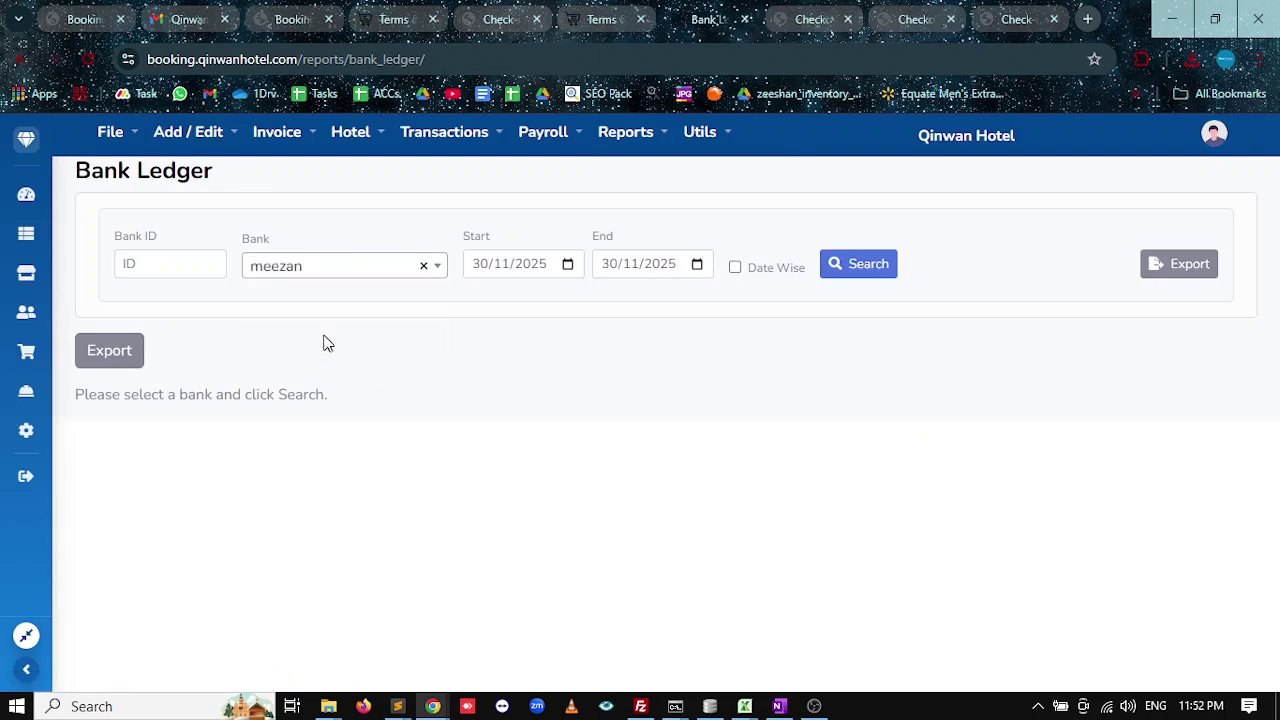
{"action": "left_click", "coordinate": [480, 265]}
{"action": "type", "text": "01"}
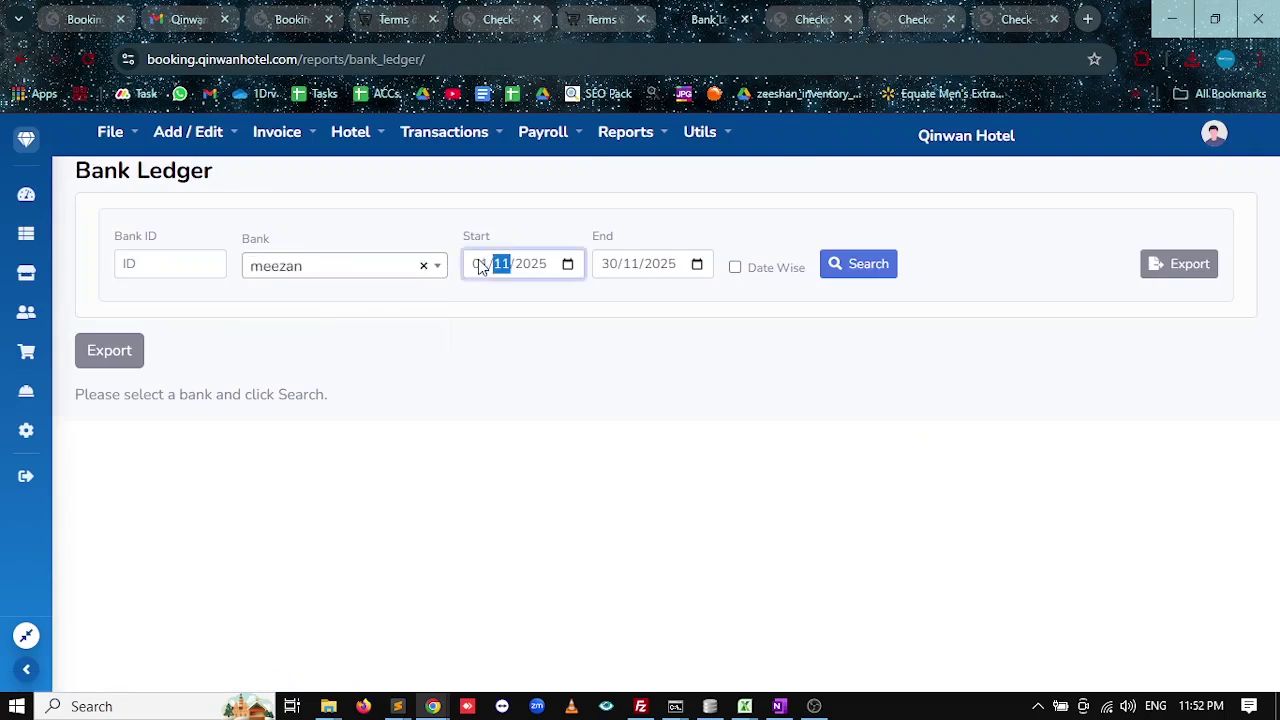
{"action": "left_click", "coordinate": [835, 263]}
Review Meezan's 9000.0, 15000.0 and 10000.0 credits, then clear the bank choice.
{"action": "scroll", "coordinate": [508, 414], "scroll_direction": "down", "scroll_amount": 1}
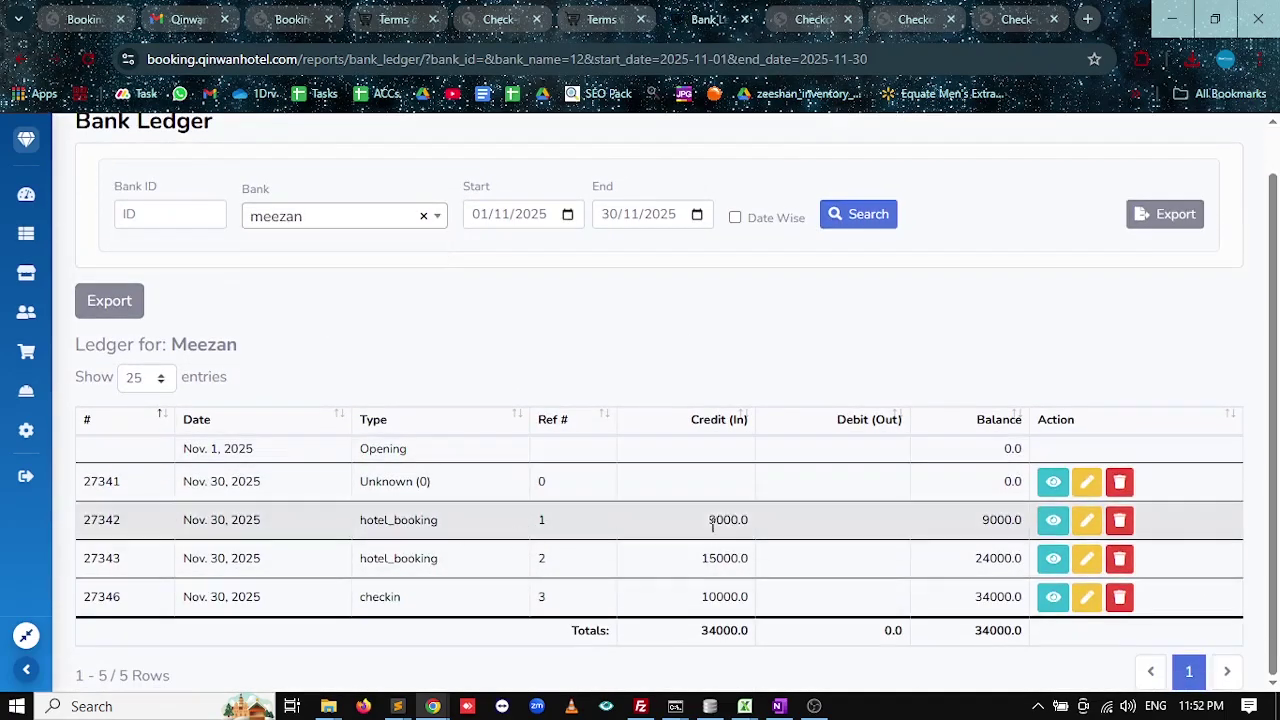
{"action": "left_click_drag", "start_coordinate": [708, 520], "coordinate": [742, 520]}
{"action": "left_click_drag", "start_coordinate": [701, 558], "coordinate": [746, 558]}
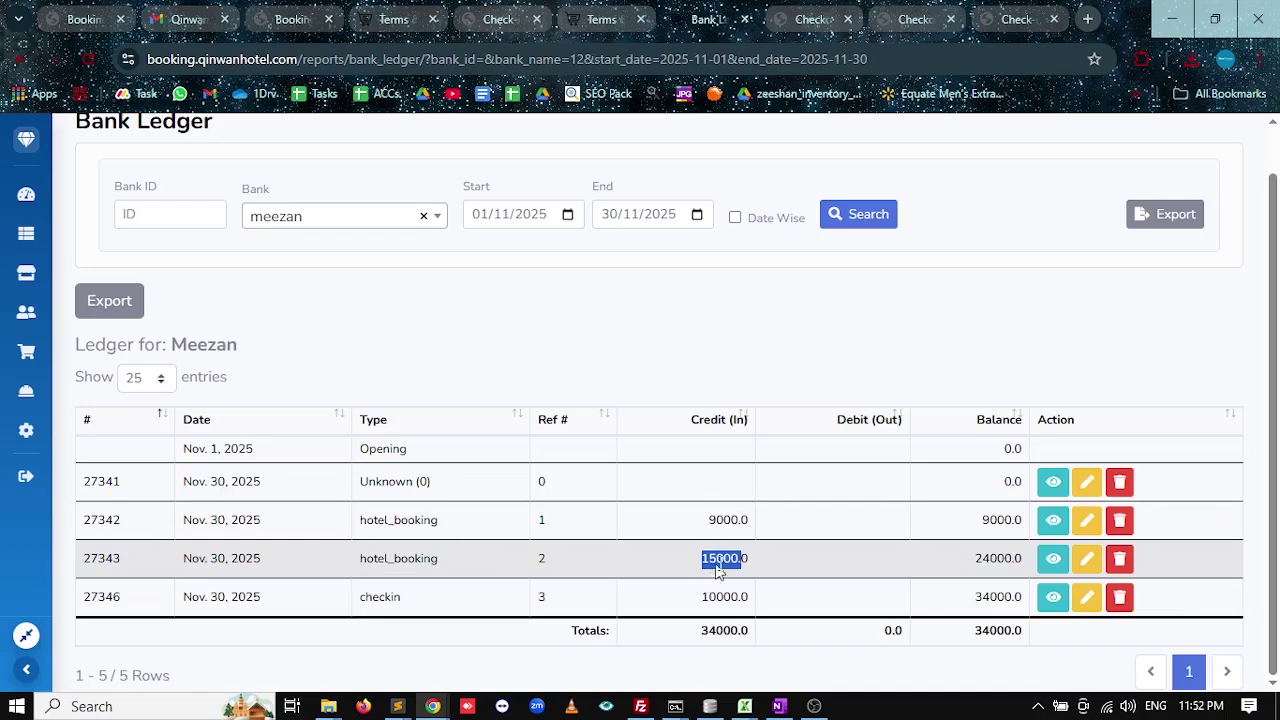
{"action": "left_click_drag", "start_coordinate": [701, 596], "coordinate": [743, 596]}
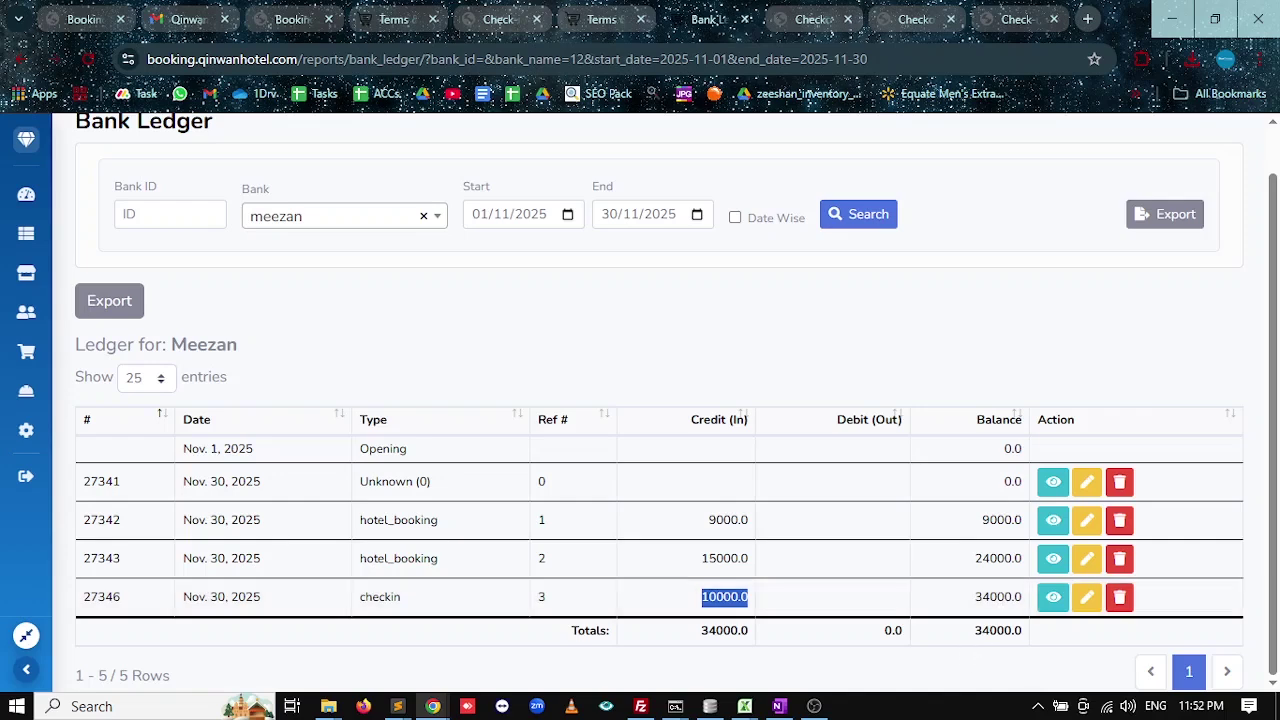
{"action": "left_click", "coordinate": [423, 216]}
Load the ledger entries for the cash bank.
{"action": "type", "text": "c"}
{"action": "left_click", "coordinate": [286, 282]}
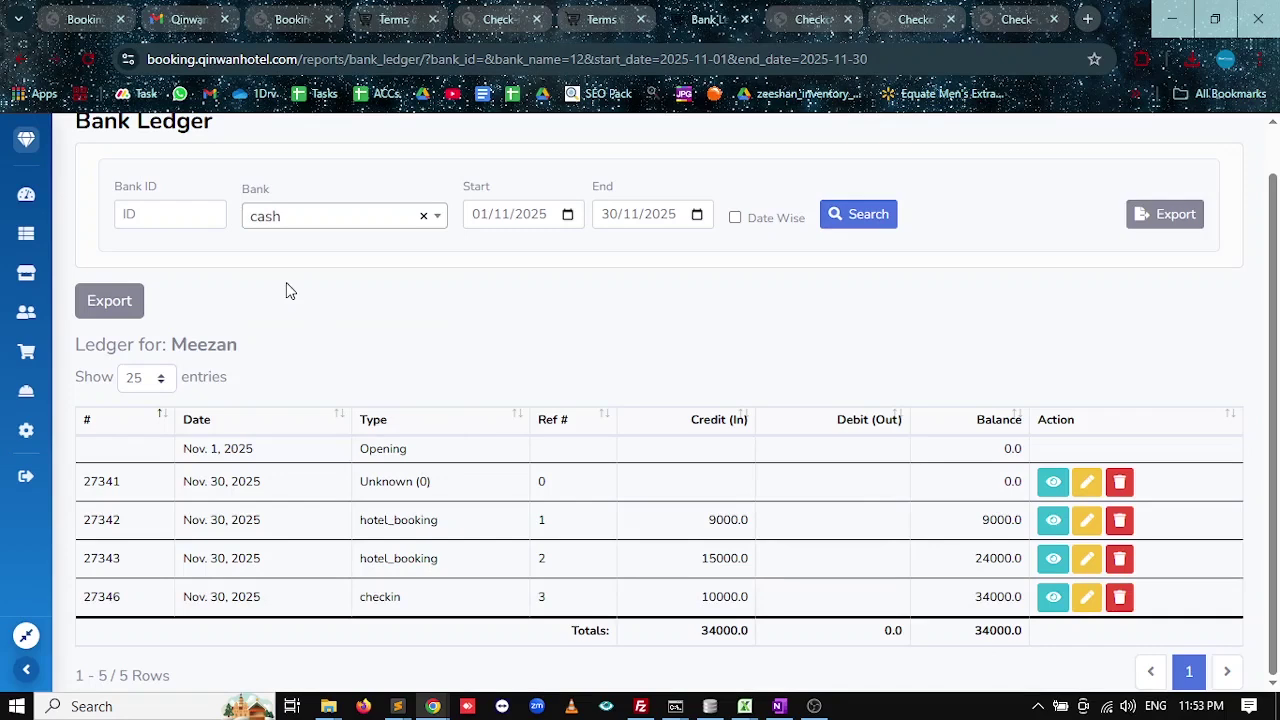
{"action": "left_click", "coordinate": [852, 214]}
{"action": "scroll", "coordinate": [766, 371], "scroll_direction": "down", "scroll_amount": 2}
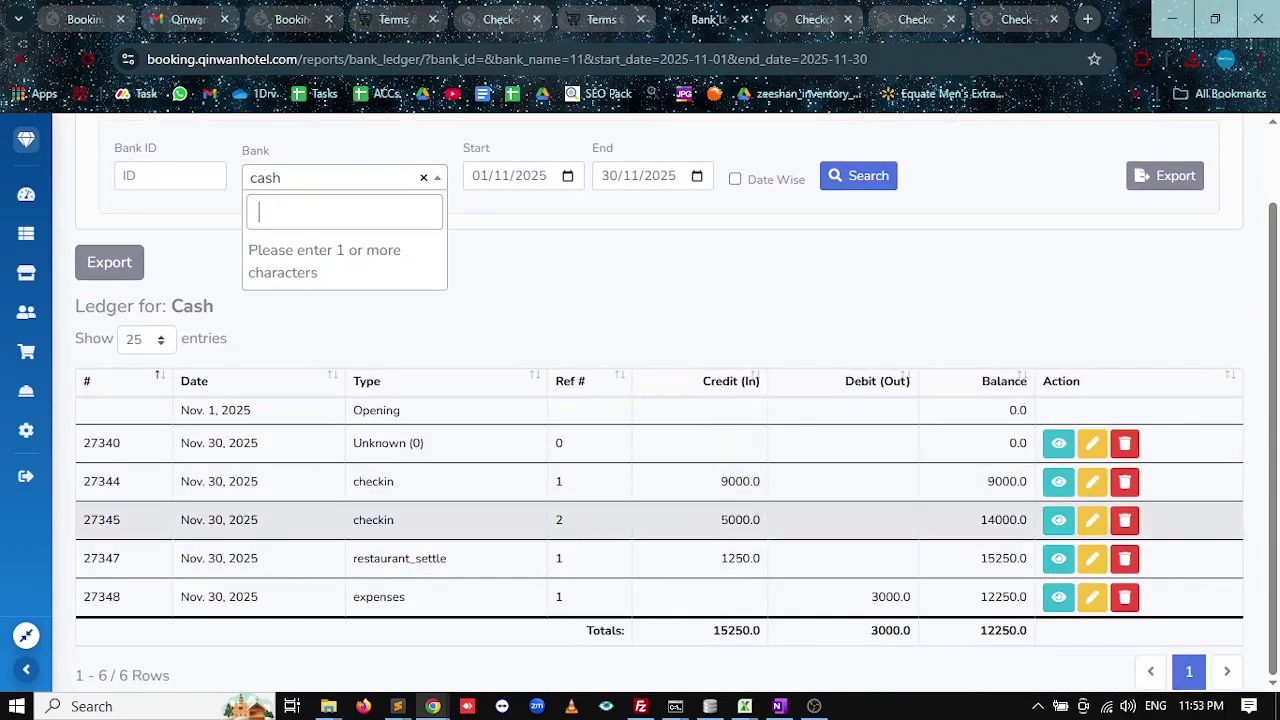
Check the Nov. 30 expenses row's 3000 debit and the 12250.0 closing balance.
{"action": "left_click_drag", "start_coordinate": [189, 481], "coordinate": [215, 520]}
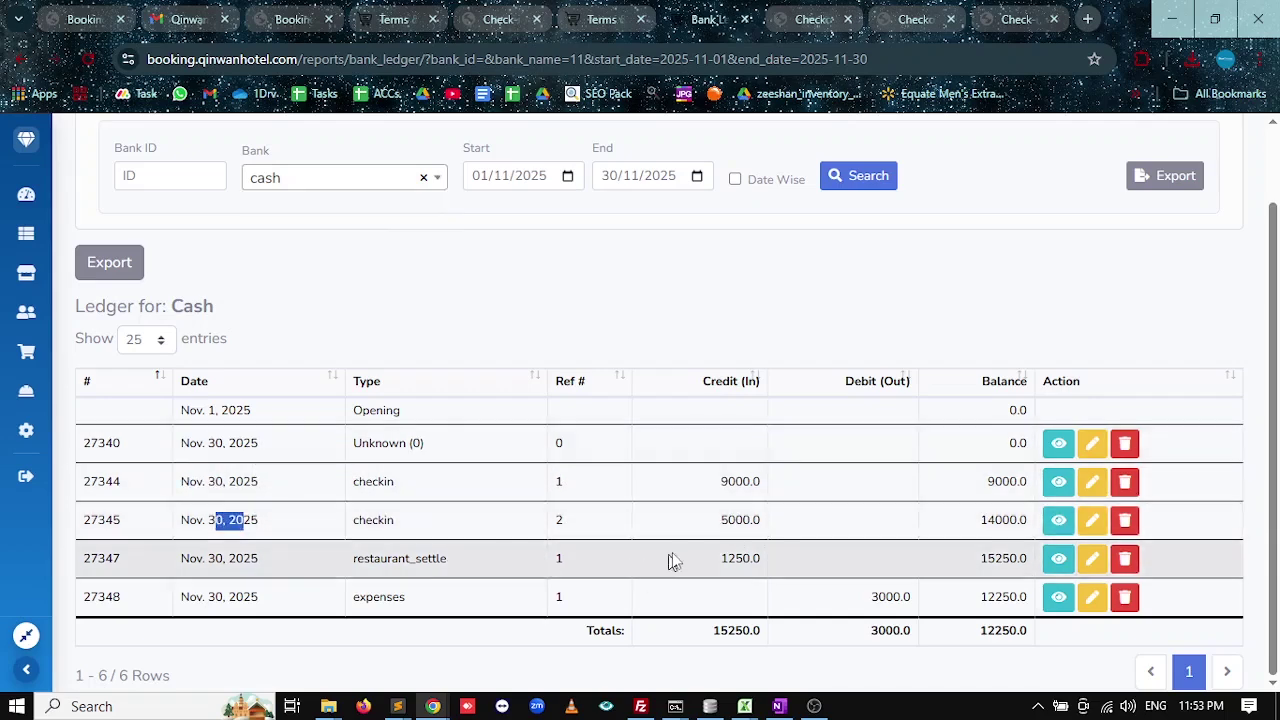
{"action": "left_click_drag", "start_coordinate": [254, 558], "coordinate": [208, 558]}
{"action": "left_click_drag", "start_coordinate": [244, 597], "coordinate": [204, 597]}
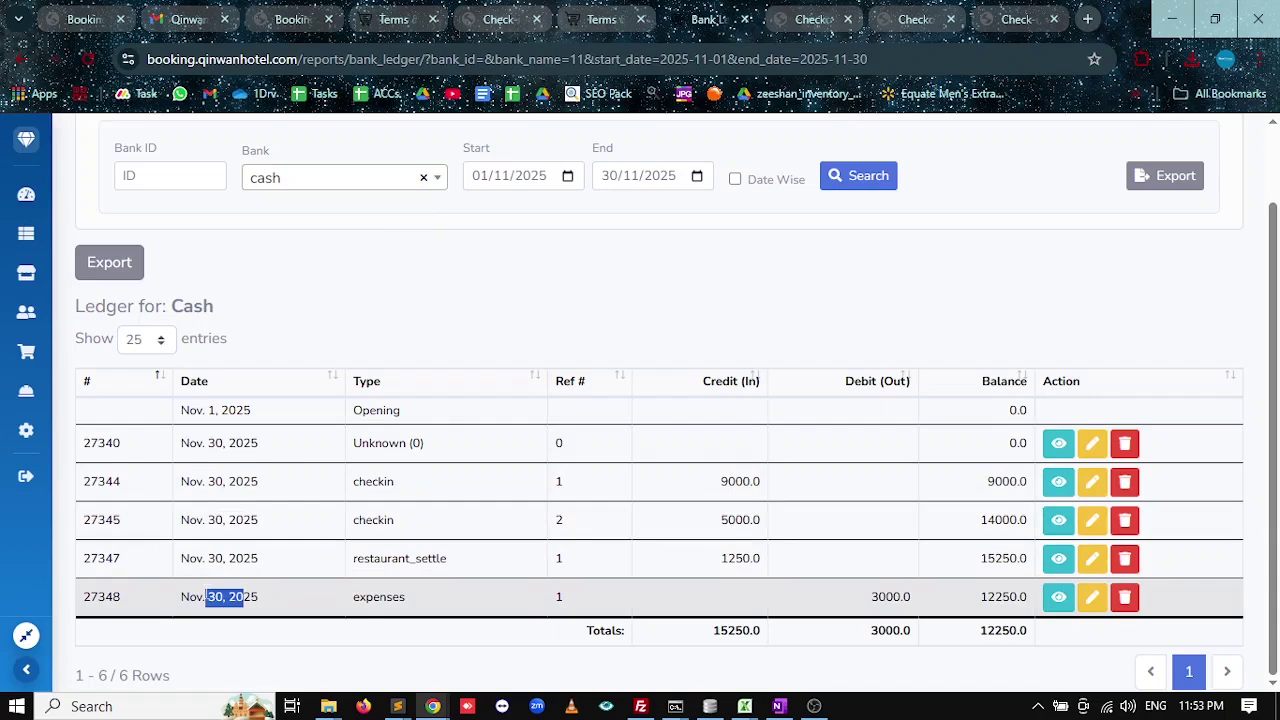
{"action": "left_click_drag", "start_coordinate": [871, 597], "coordinate": [900, 597]}
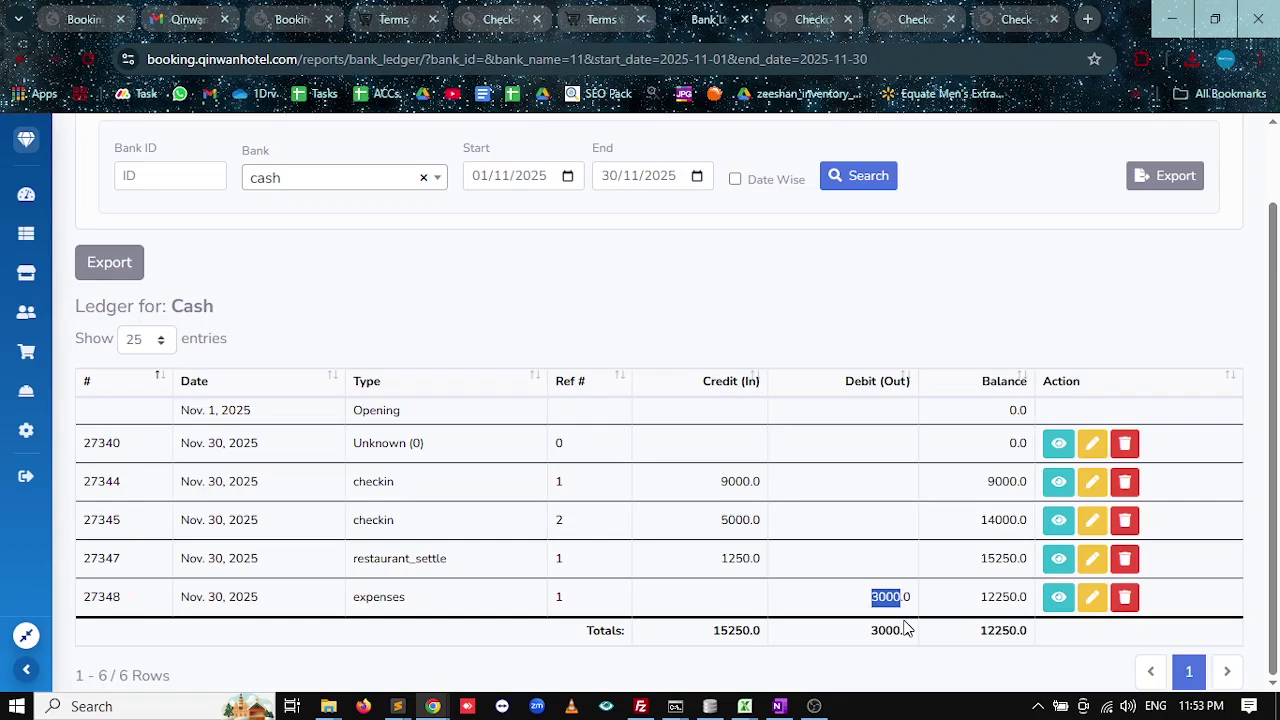
{"action": "double_click", "coordinate": [378, 597]}
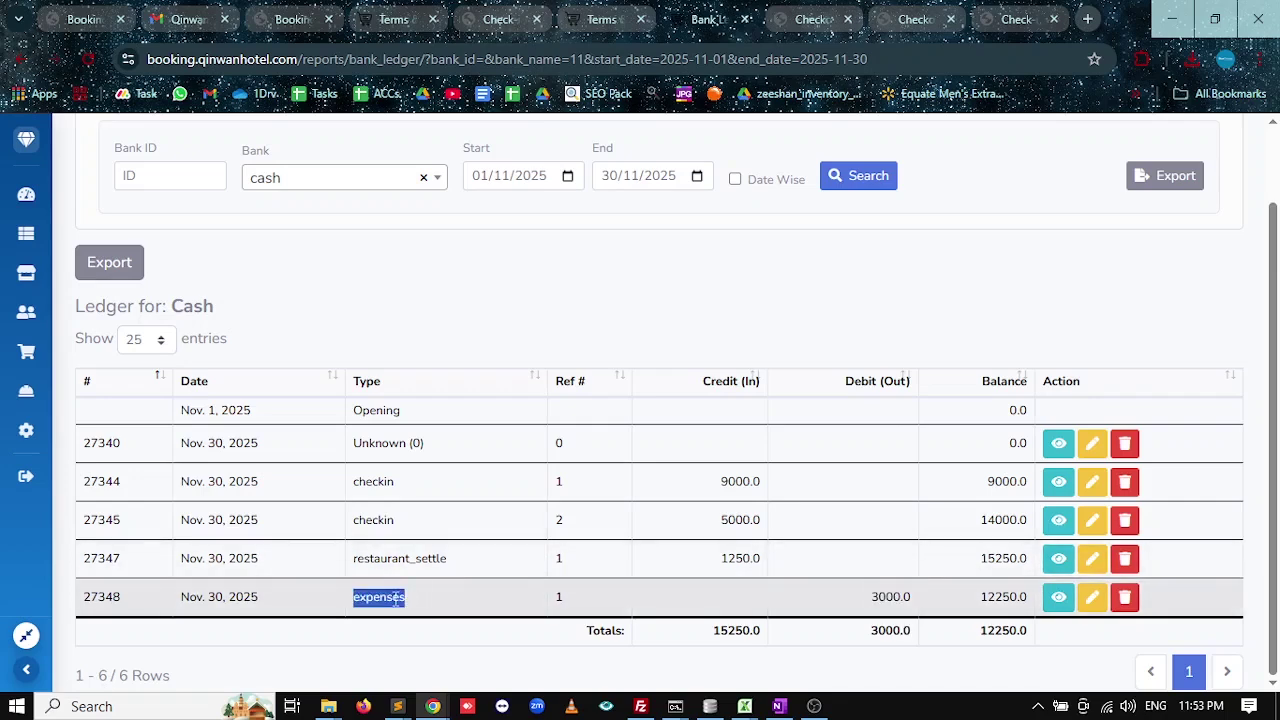
{"action": "double_click", "coordinate": [1021, 630]}
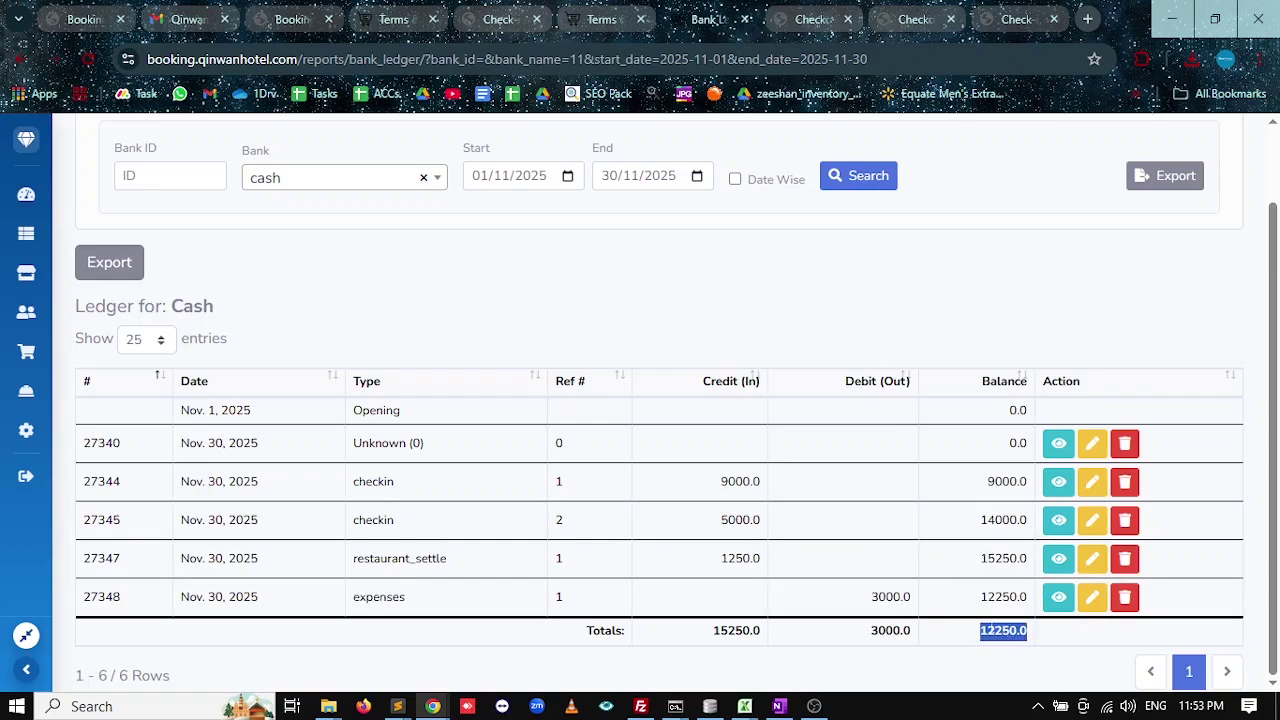
{"action": "scroll", "coordinate": [1110, 220], "scroll_direction": "up", "scroll_amount": 2}
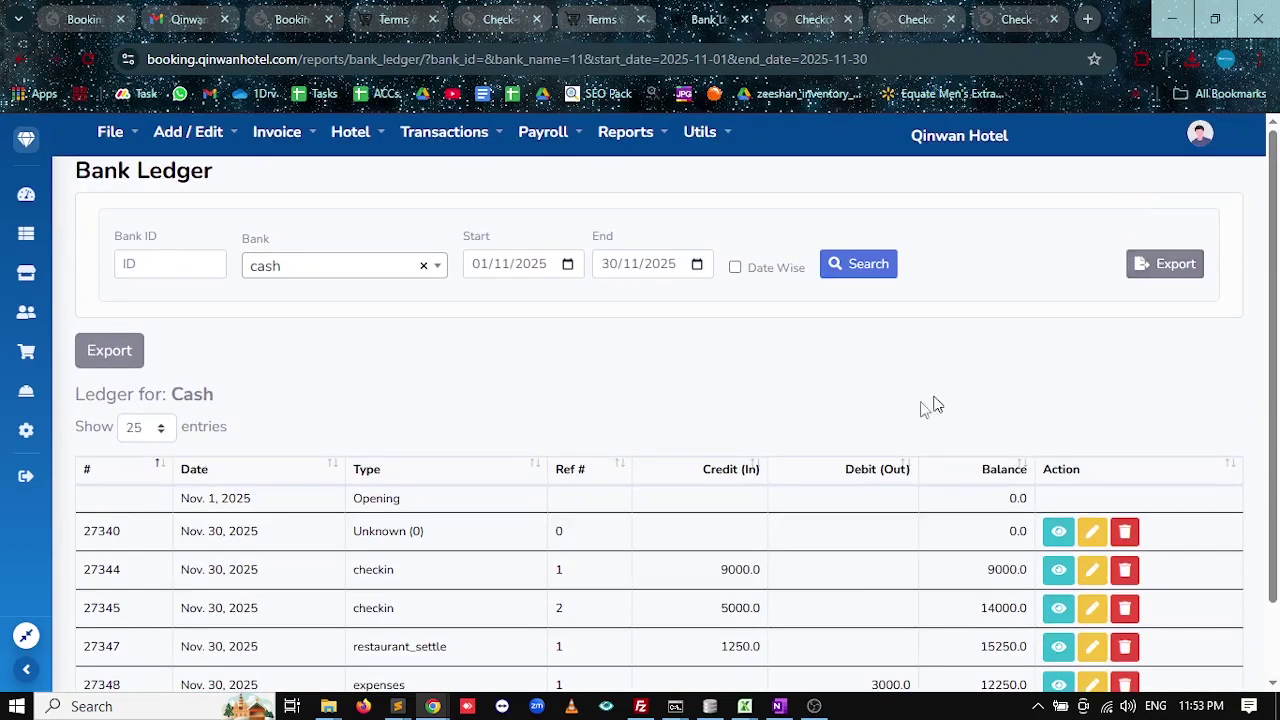
{"action": "scroll", "coordinate": [853, 436], "scroll_direction": "down", "scroll_amount": 1}
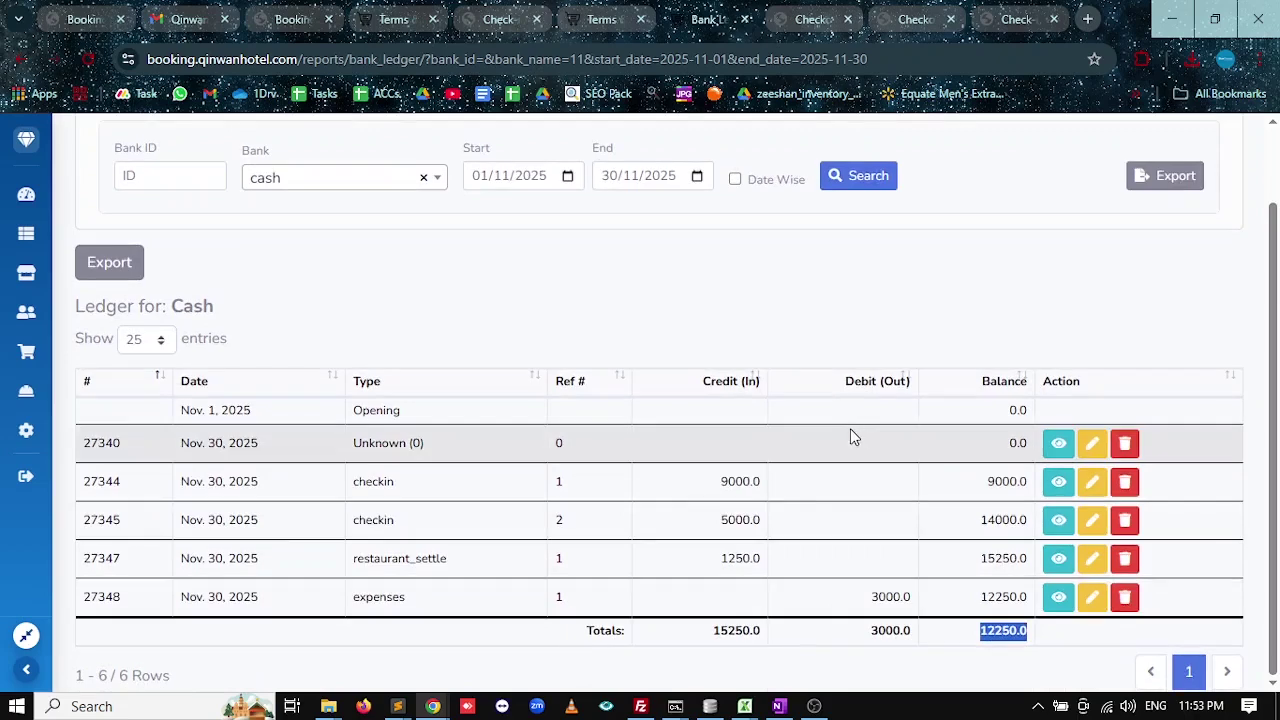